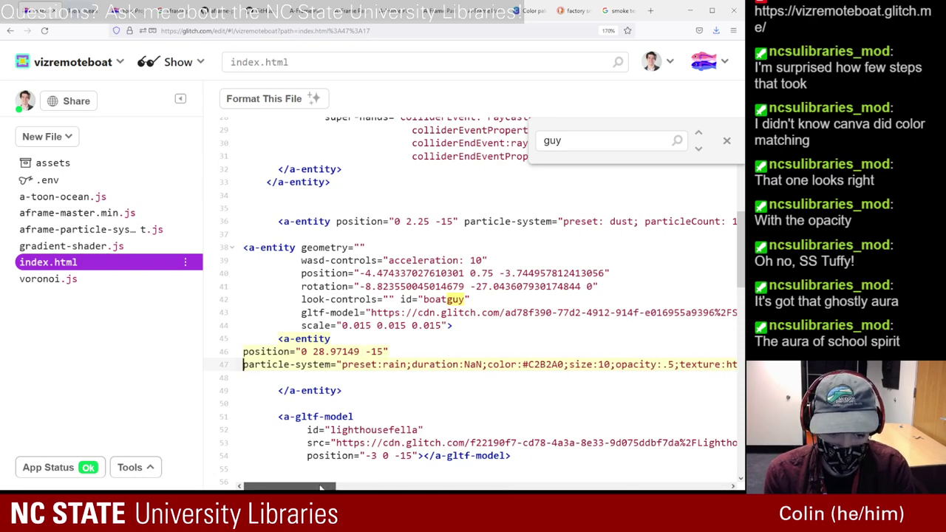
# - Put the smoke entity's id attribute on its own line and change the id to smokey1
pyautogui.hscroll(2, 342, 473)
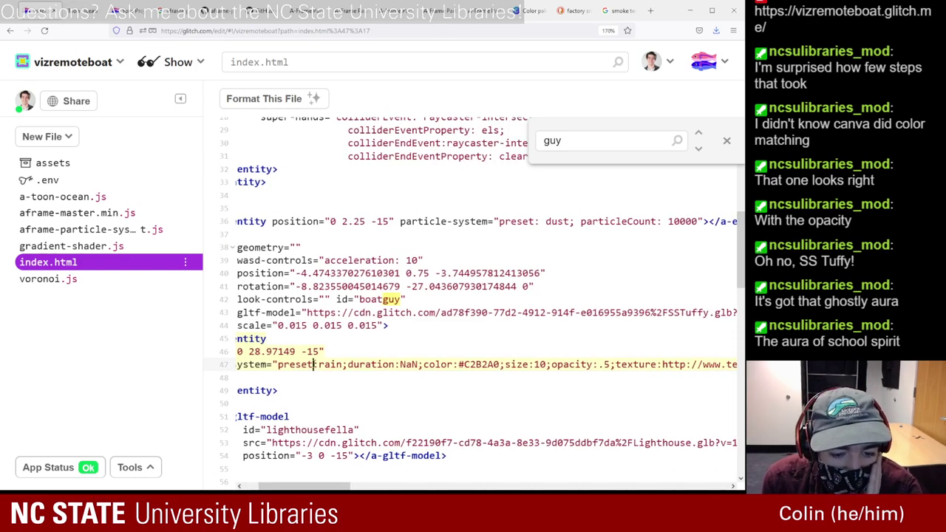
pyautogui.hscroll(2, 316, 384)
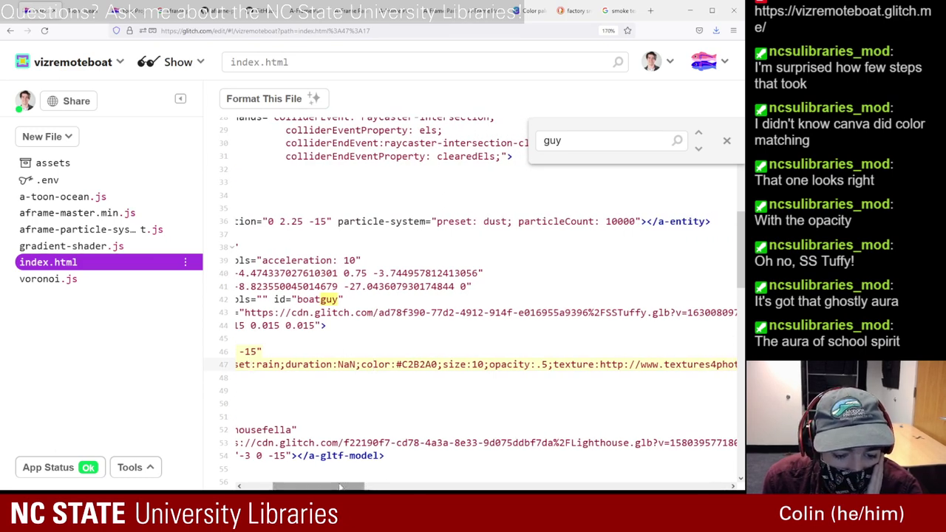
pyautogui.hscroll(4, 367, 402)
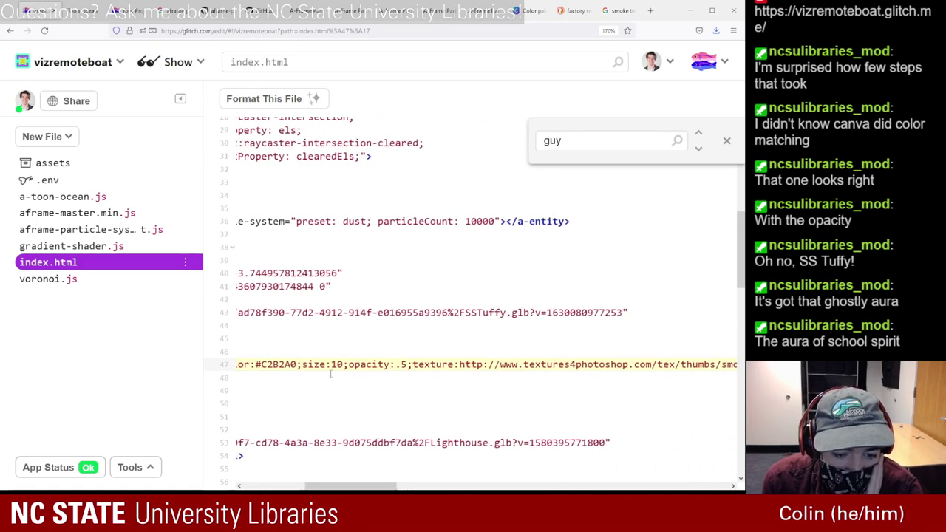
pyautogui.moveTo(362, 487); pyautogui.dragTo(375, 489)
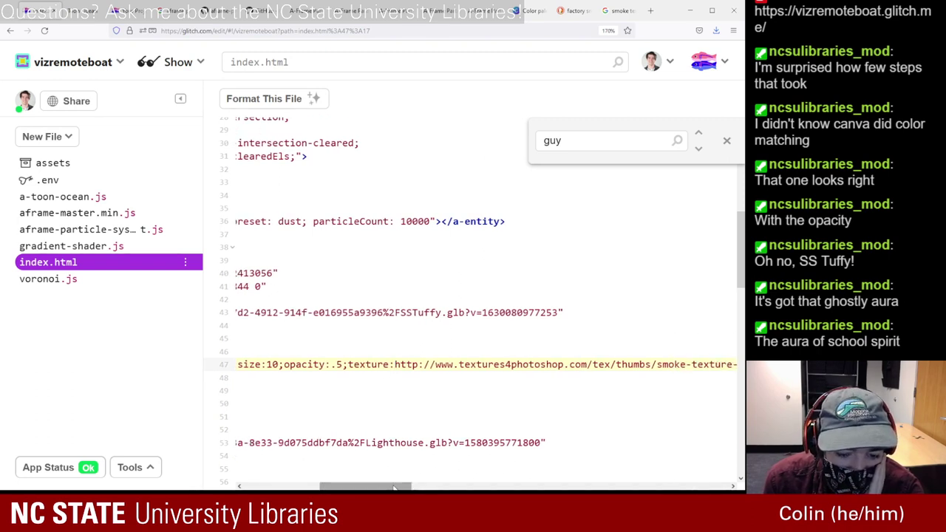
pyautogui.moveTo(392, 486); pyautogui.dragTo(439, 484)
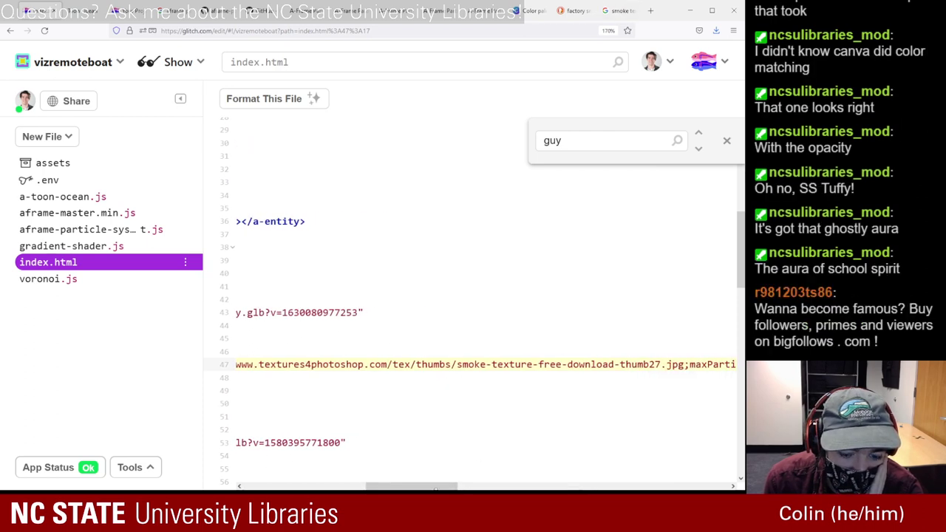
pyautogui.moveTo(436, 486); pyautogui.dragTo(703, 452)
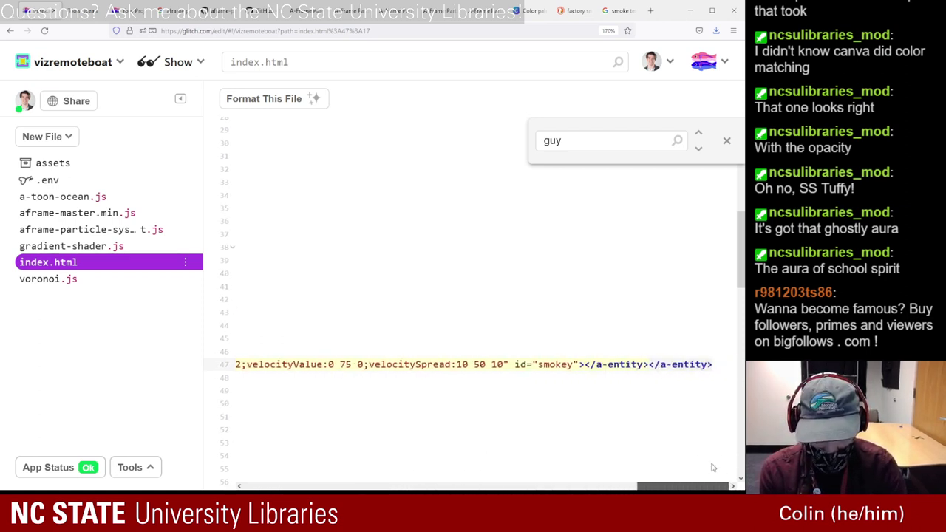
pyautogui.click(515, 363)
pyautogui.press('Return')
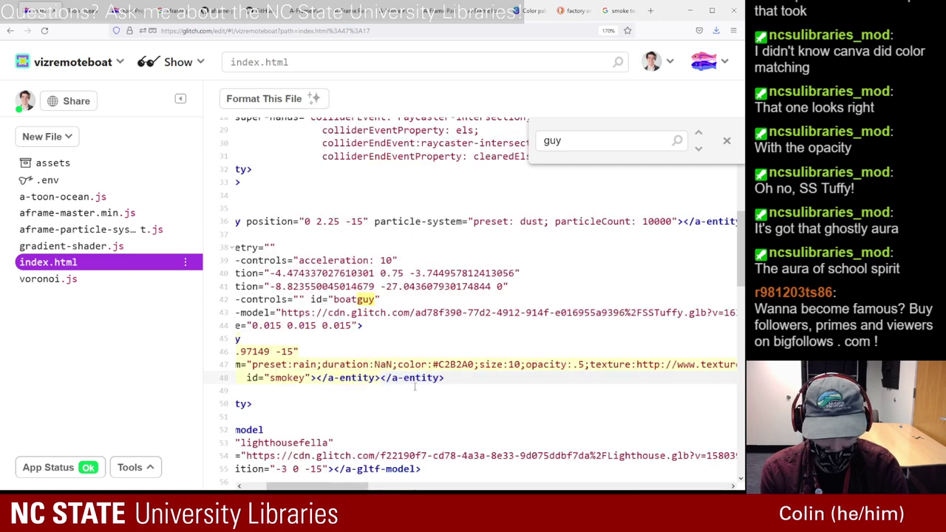
pyautogui.hscroll(-3, 403, 419)
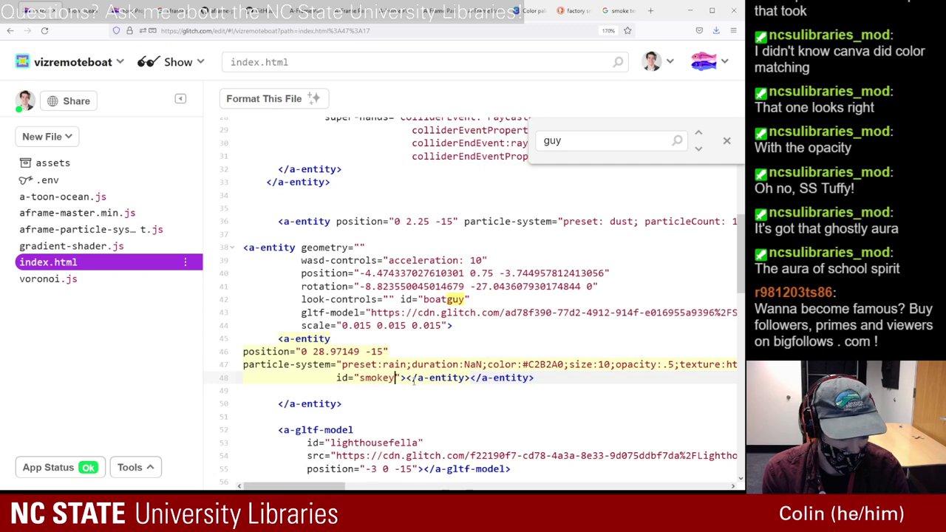
pyautogui.write('1')
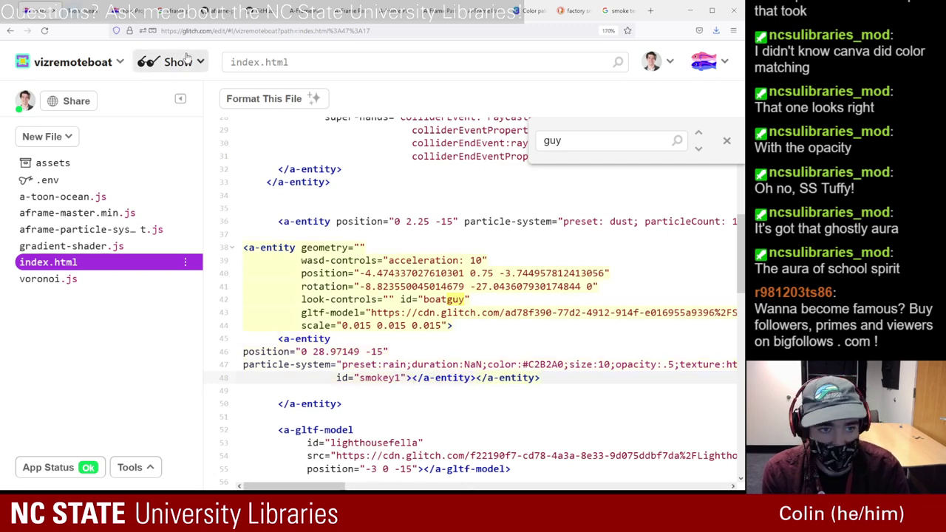
# - Switch to the live vizremoteboat scene, open it in the A-Frame Inspector and start scene playback
pyautogui.click(85, 10)
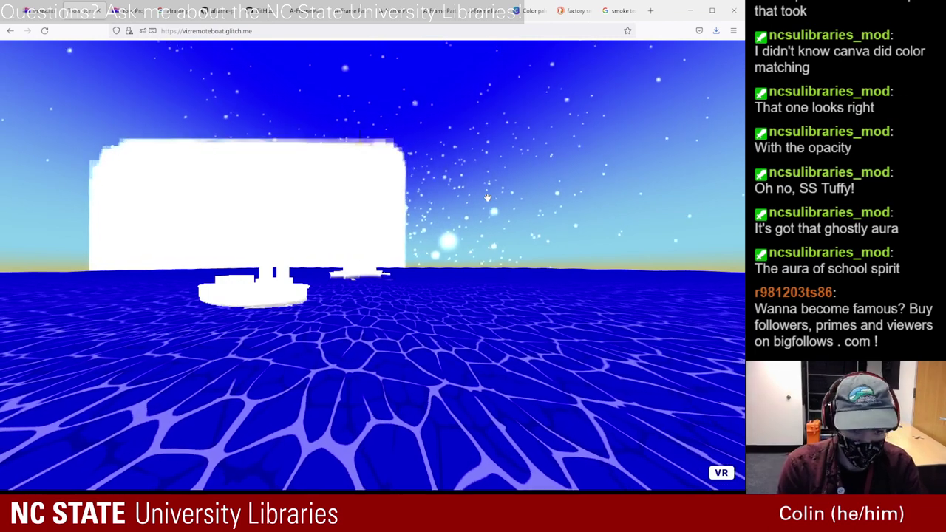
pyautogui.hotkey('ctrl', 'alt', 'i')
pyautogui.scroll(-6, 277, 426)
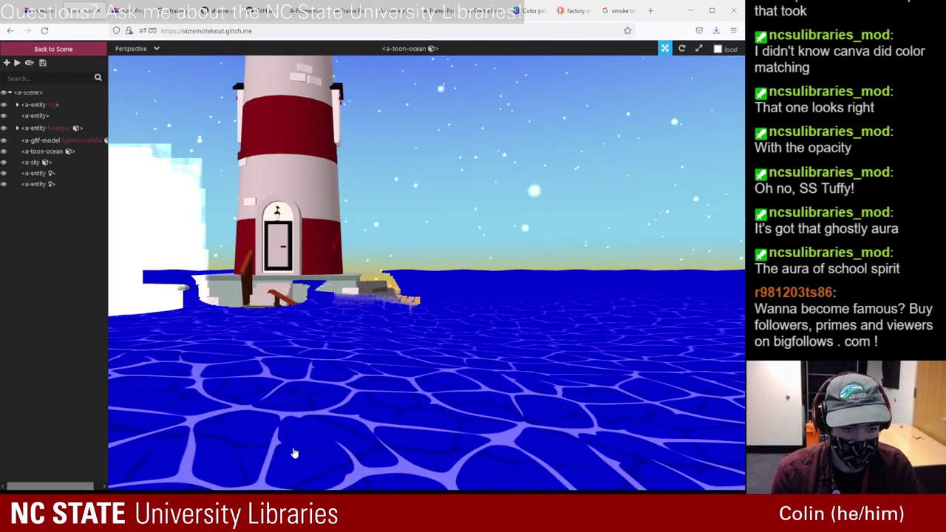
pyautogui.scroll(-2, 256, 307)
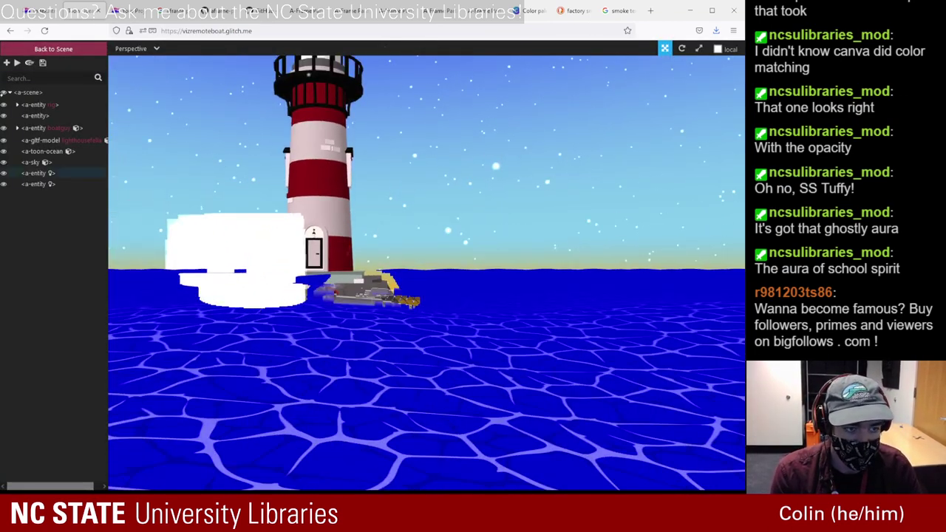
pyautogui.click(16, 62)
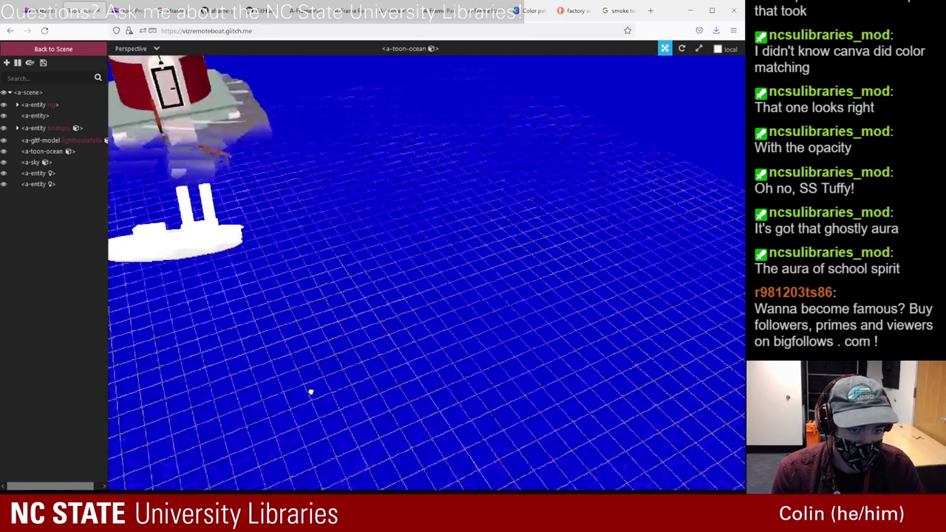
# - Select the smokey1 entity nested in boatguy and set its scale to 0.1 on all three axes
pyautogui.click(17, 129)
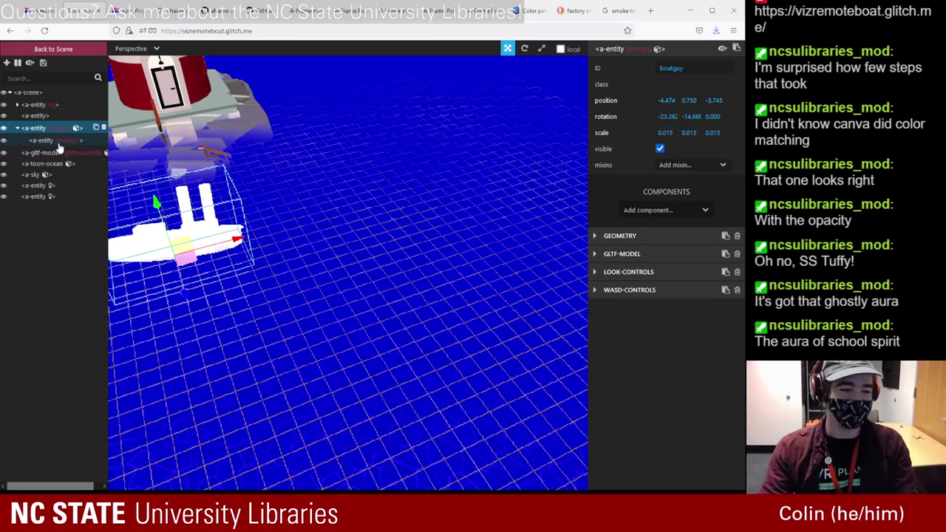
pyautogui.click(44, 141)
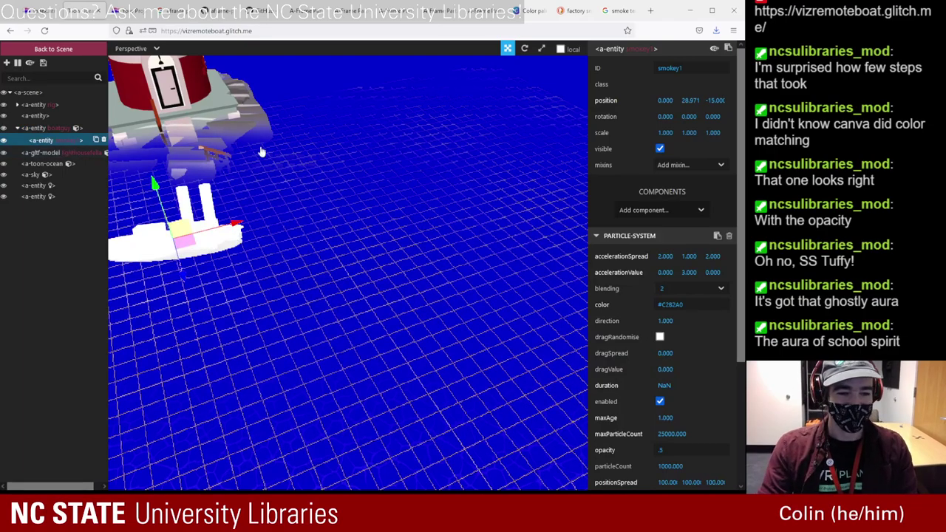
pyautogui.moveTo(308, 212); pyautogui.dragTo(344, 222)
pyautogui.scroll(6, 327, 260)
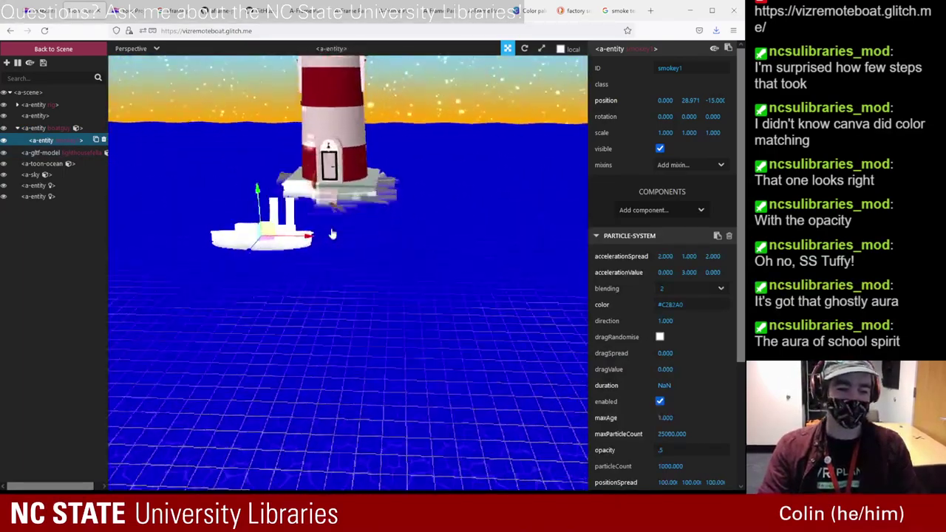
pyautogui.moveTo(348, 278); pyautogui.dragTo(375, 366)
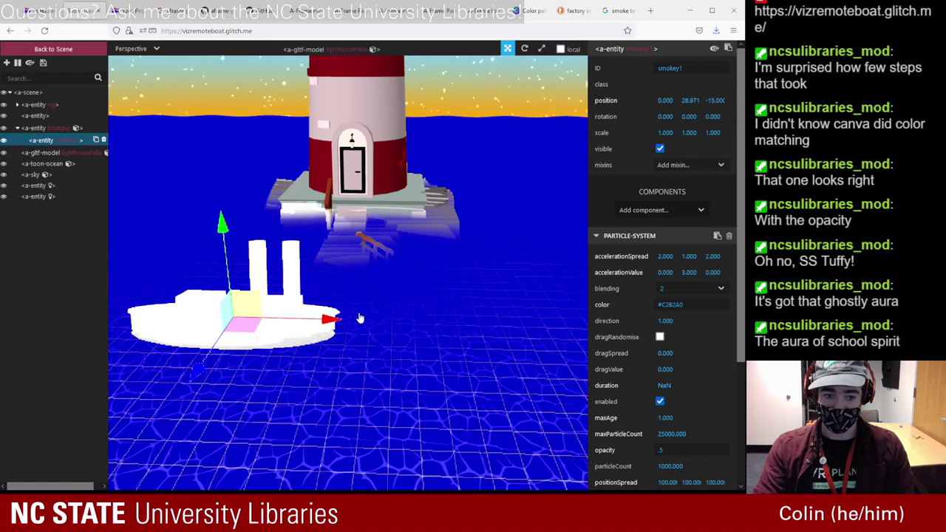
pyautogui.scroll(-5, 358, 318)
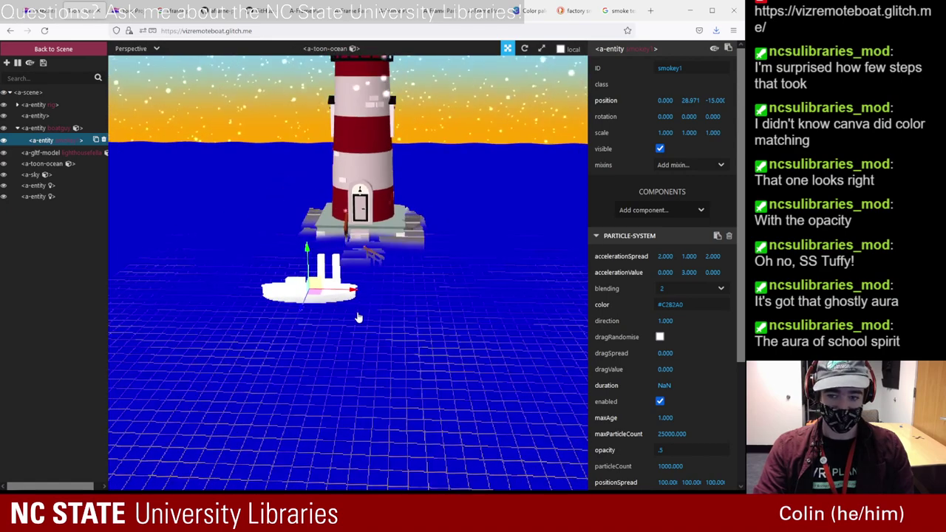
pyautogui.scroll(-3, 358, 318)
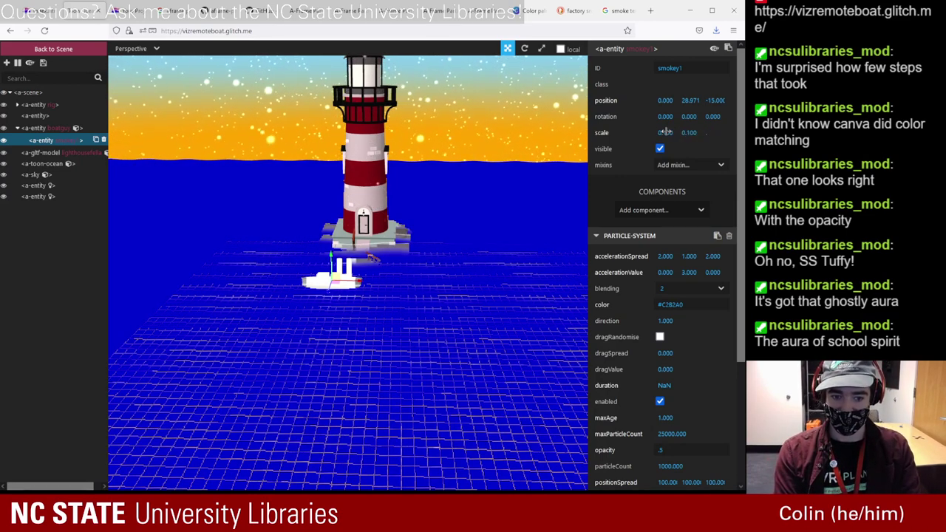
# - Examine the scaled smoke particles around the boat and lighthouse from several angles
pyautogui.scroll(10, 380, 332)
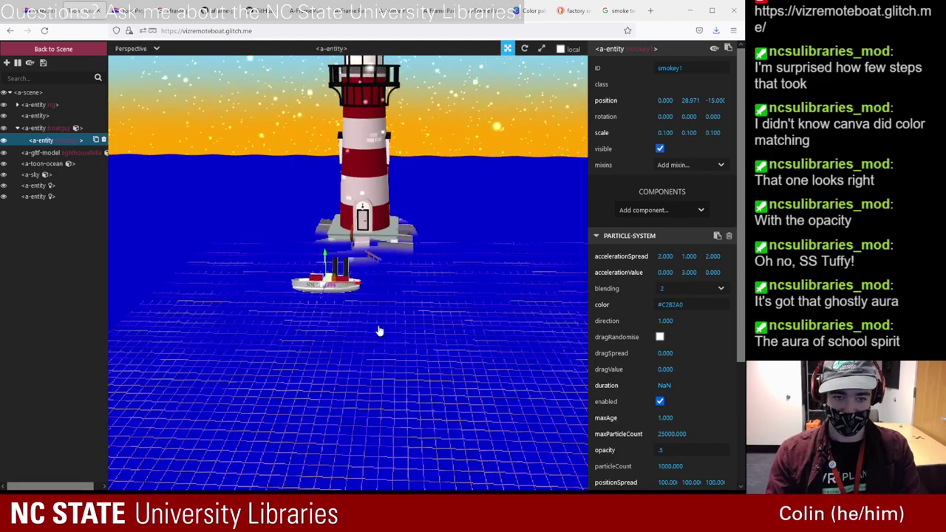
pyautogui.moveTo(254, 434); pyautogui.dragTo(344, 313)
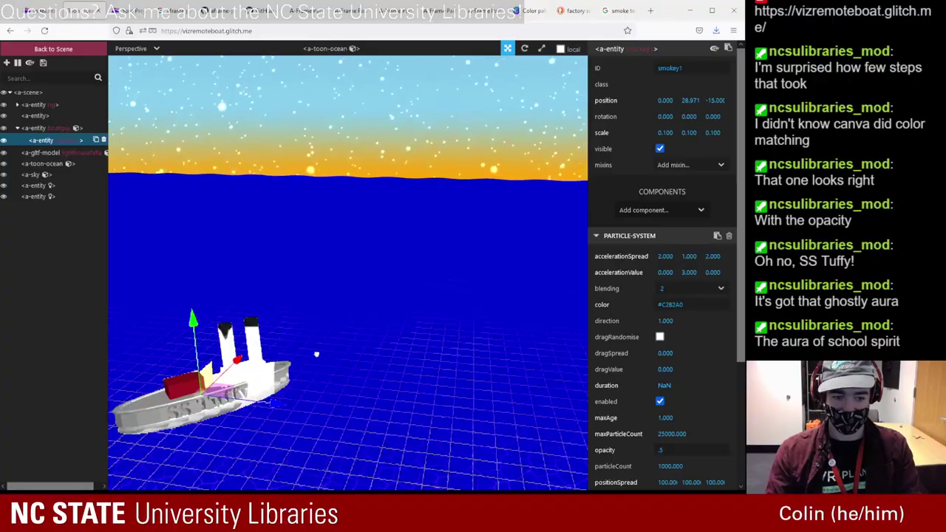
pyautogui.moveTo(316, 354); pyautogui.dragTo(560, 349)
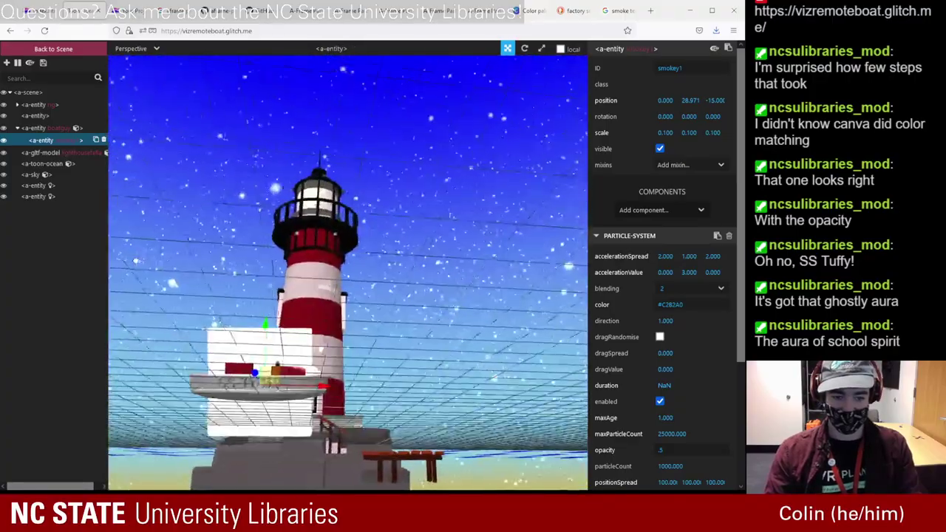
pyautogui.press('f')
pyautogui.scroll(5, 347, 274)
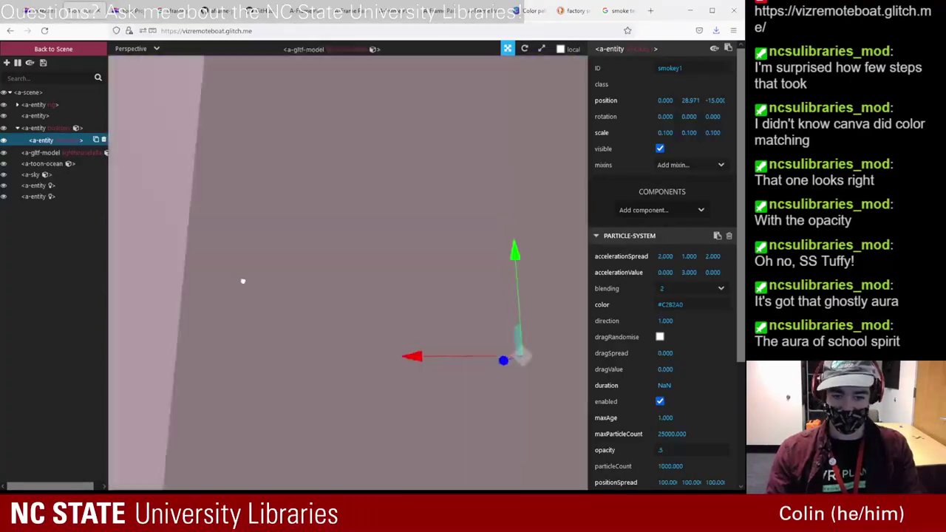
pyautogui.scroll(-5, 242, 280)
pyautogui.moveTo(414, 325); pyautogui.dragTo(361, 302)
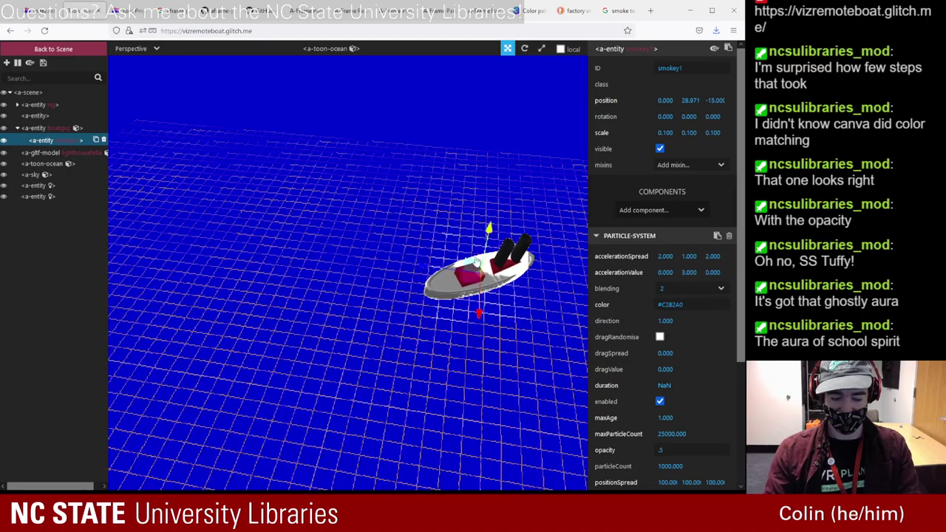
pyautogui.moveTo(352, 358); pyautogui.dragTo(399, 224)
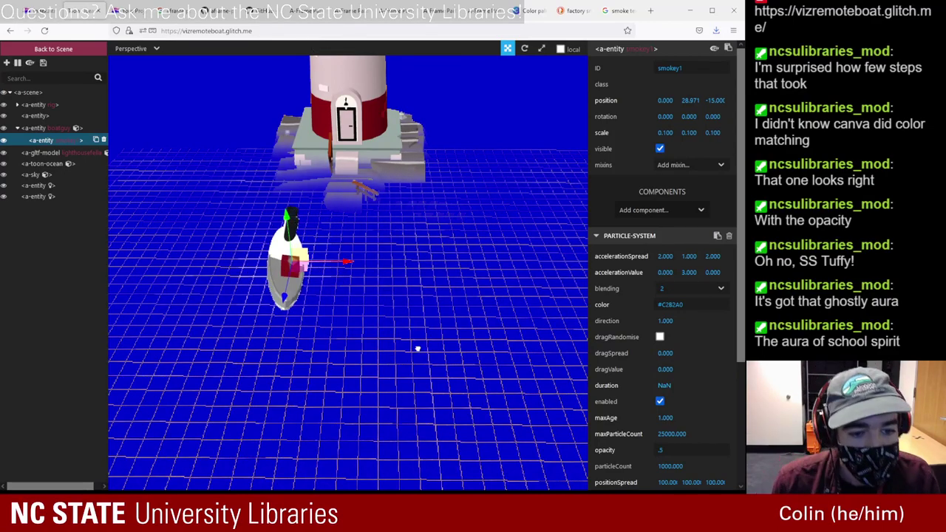
pyautogui.moveTo(507, 289); pyautogui.dragTo(270, 313)
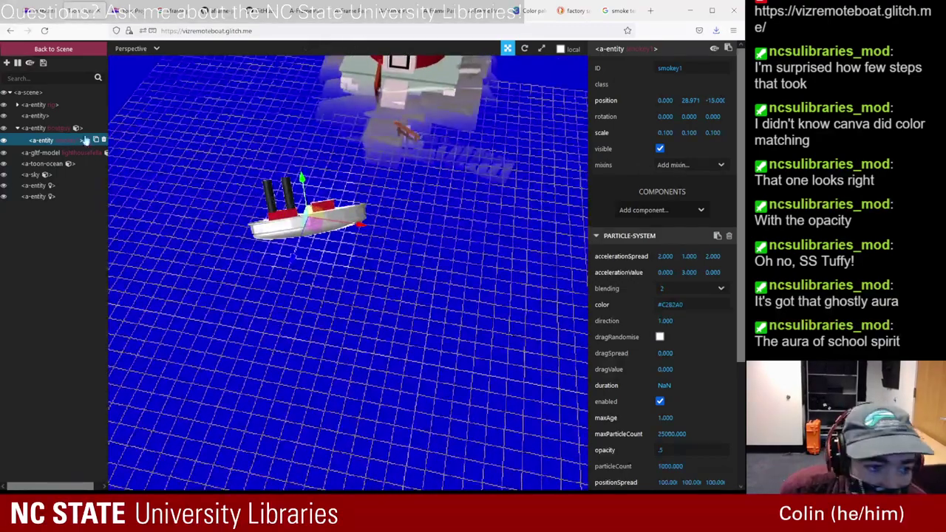
pyautogui.click(524, 48)
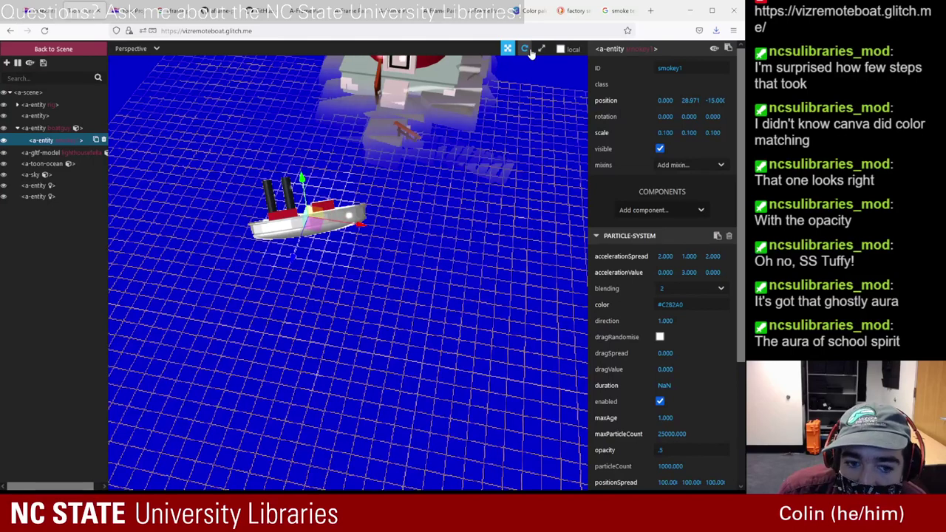
pyautogui.moveTo(310, 222); pyautogui.dragTo(317, 304)
# - Return to index.html and add scale="0.001 0.001 0.001" on a new line below the smokey1 entity's position
pyautogui.click(40, 11)
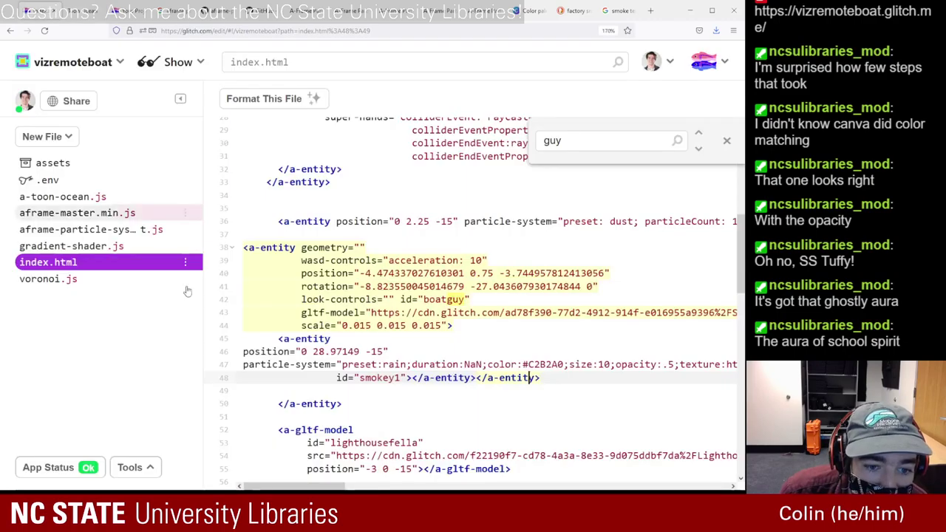
pyautogui.click(392, 352)
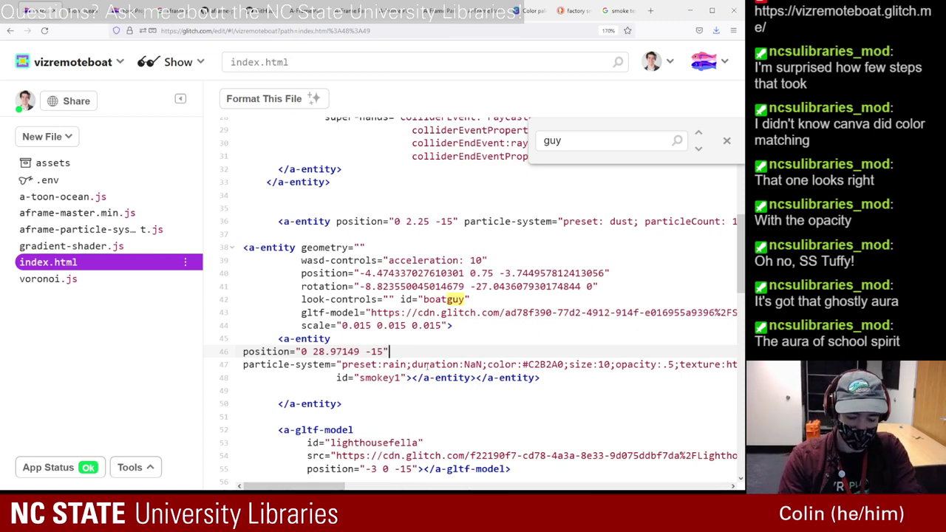
pyautogui.press('Return')
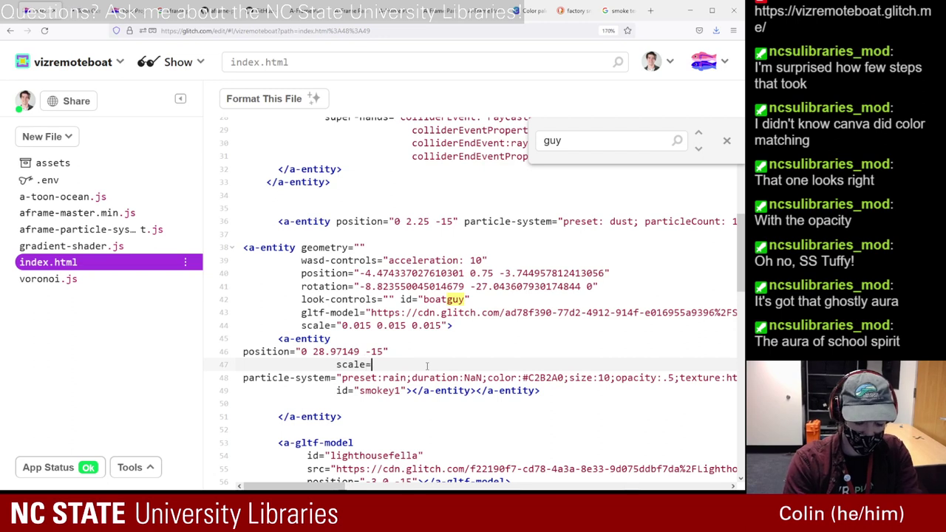
pyautogui.write('scale="0.00')
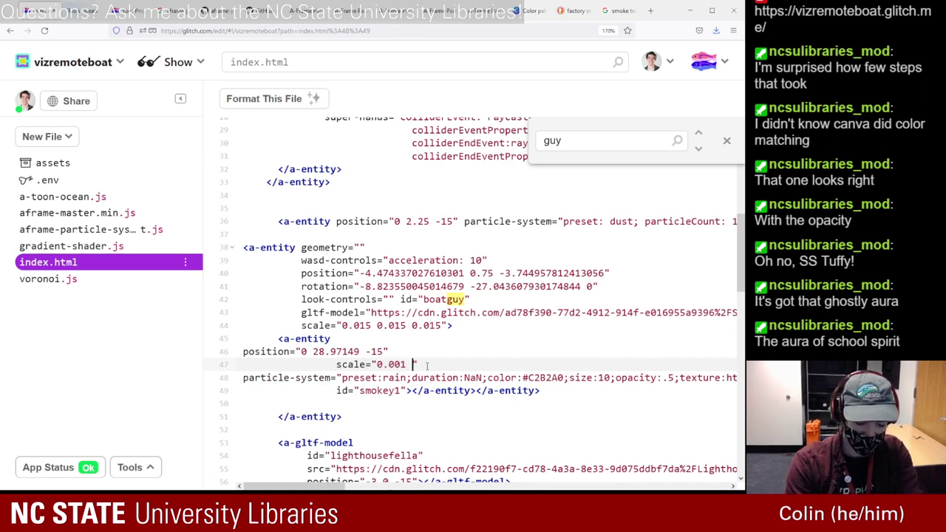
pyautogui.write('1 0.001 0.001')
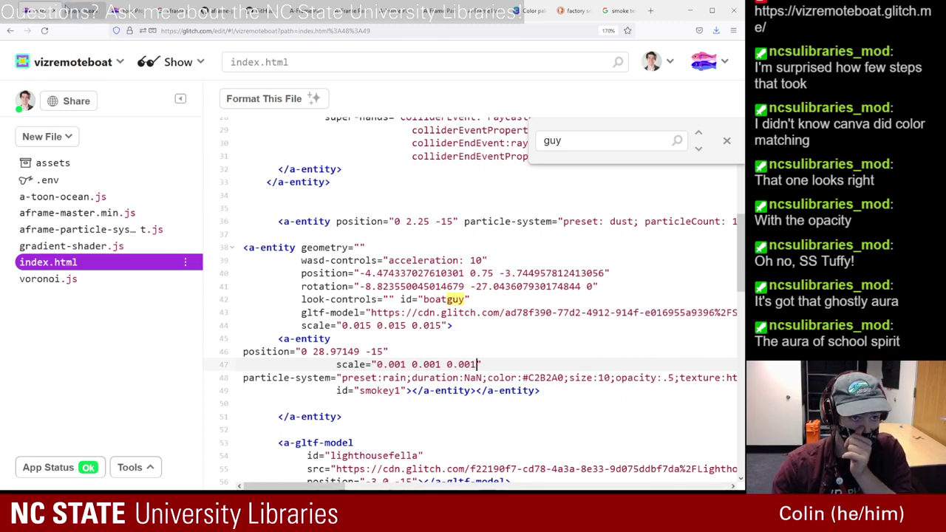
# - Check the smoke in the live scene and remove the indentation before the scale attribute in index.html
pyautogui.click(82, 10)
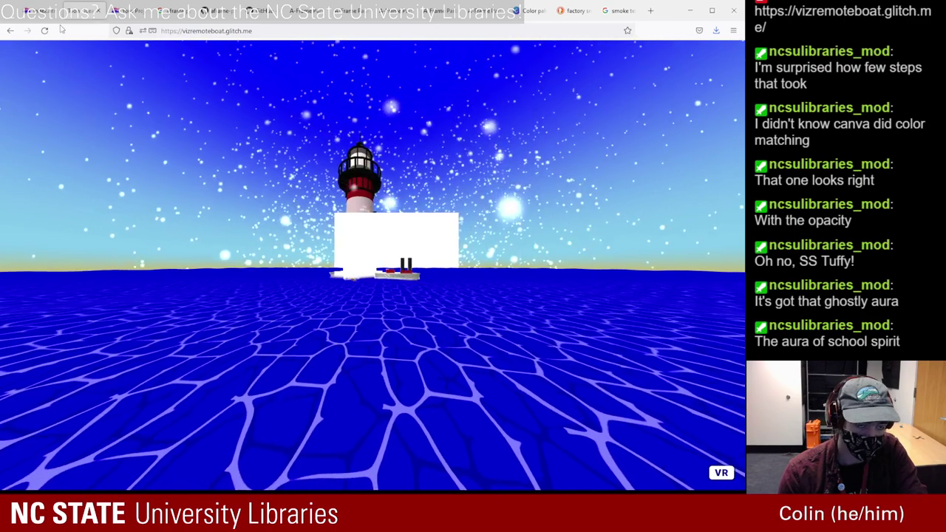
pyautogui.hotkey('ctrl', 'shift', 'Tab')
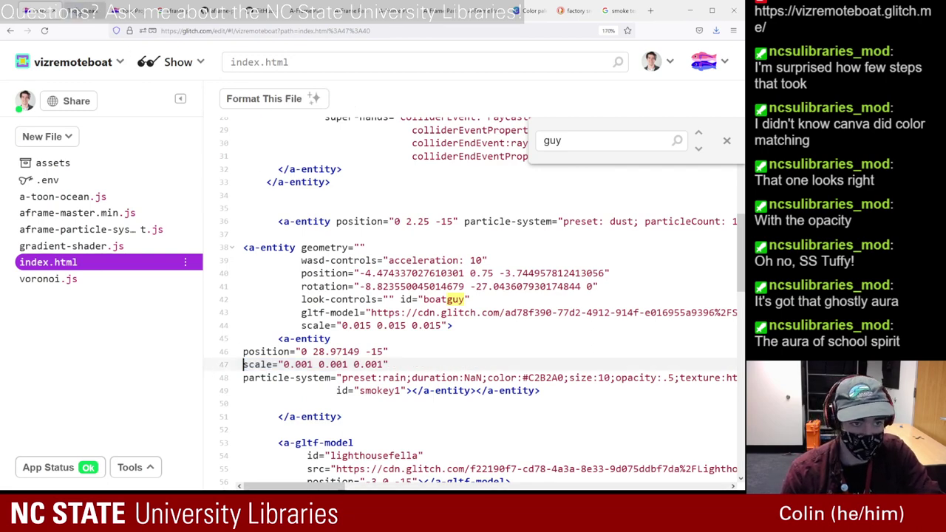
pyautogui.hotkey('ctrl', 'Tab')
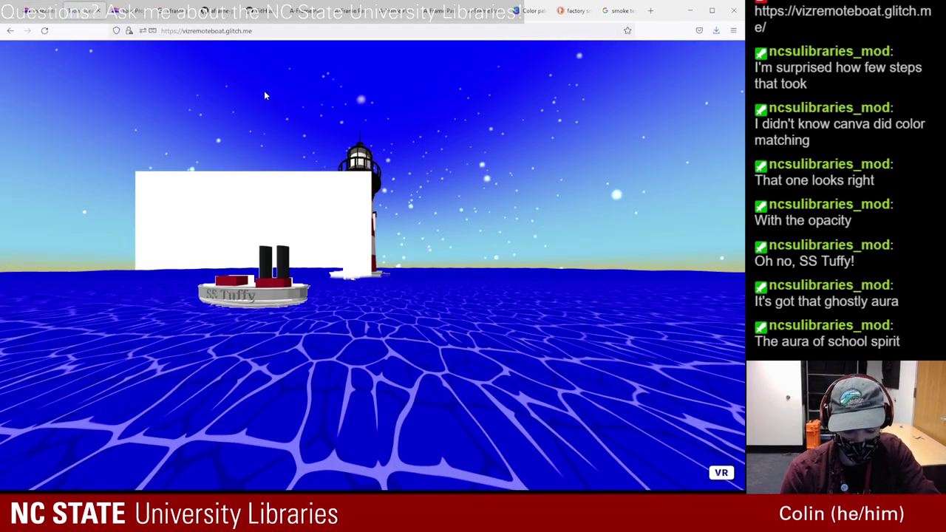
# - Open the scene inspector, select the smokey1 entity nested in boatguy, and resume playback to examine the smoke around the boat
pyautogui.hotkey('ctrl', 'alt', 'i')
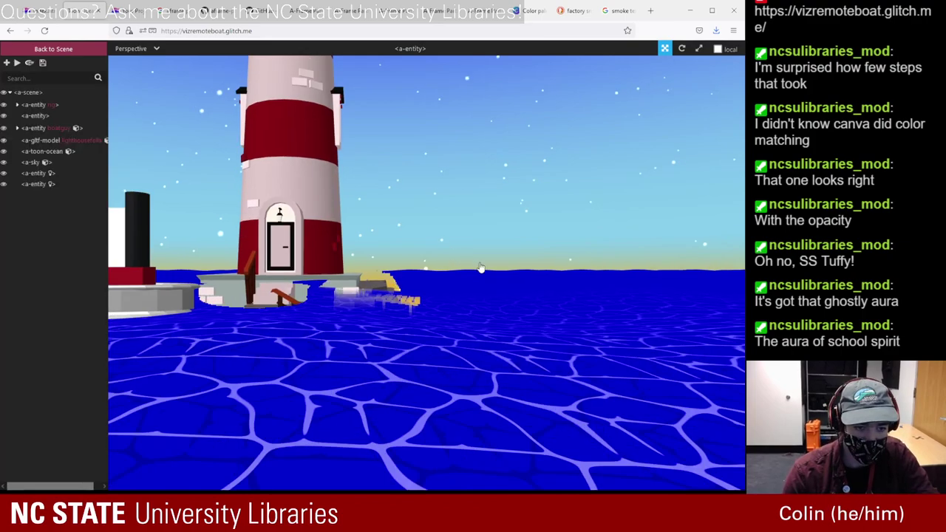
pyautogui.doubleClick(459, 328)
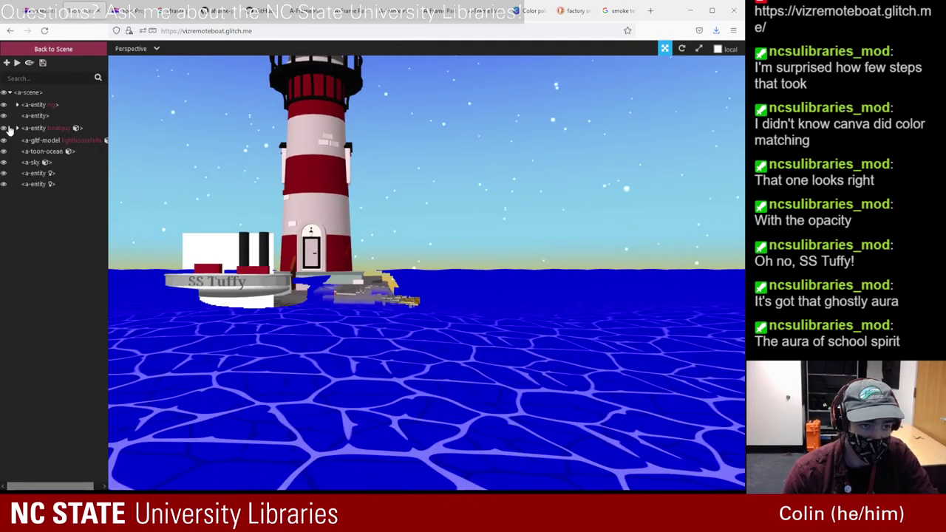
pyautogui.click(19, 129)
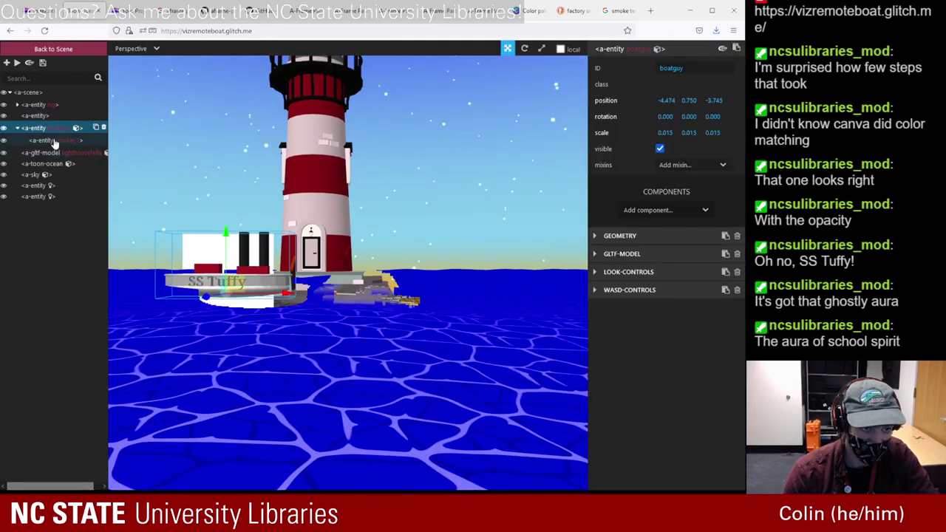
pyautogui.click(42, 141)
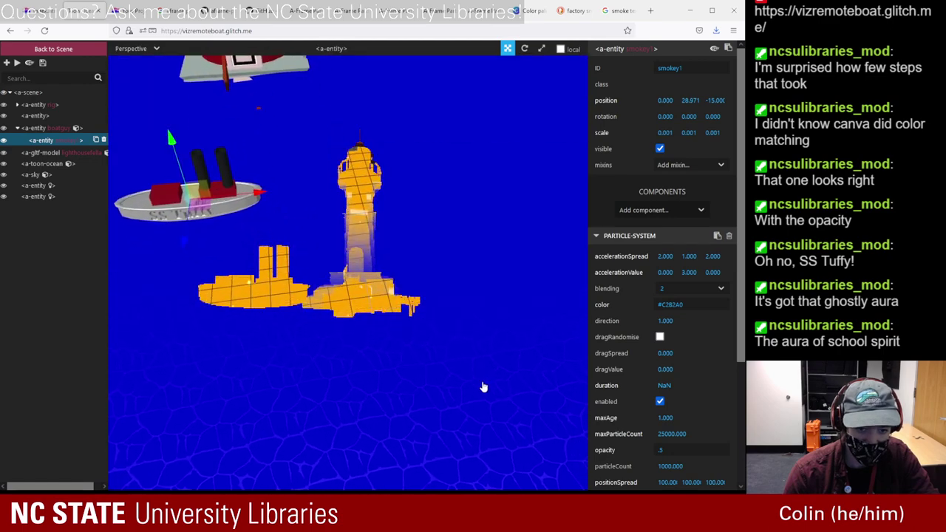
pyautogui.click(17, 64)
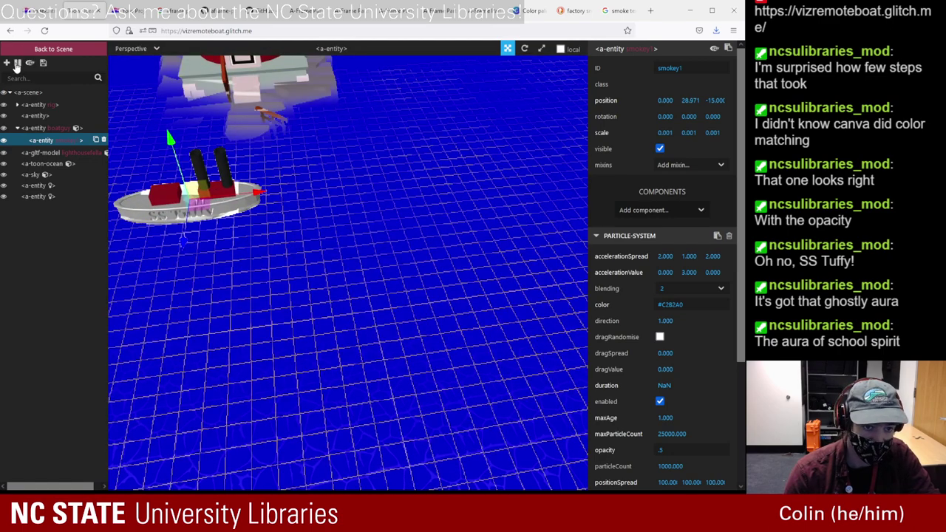
pyautogui.moveTo(439, 234); pyautogui.dragTo(306, 252)
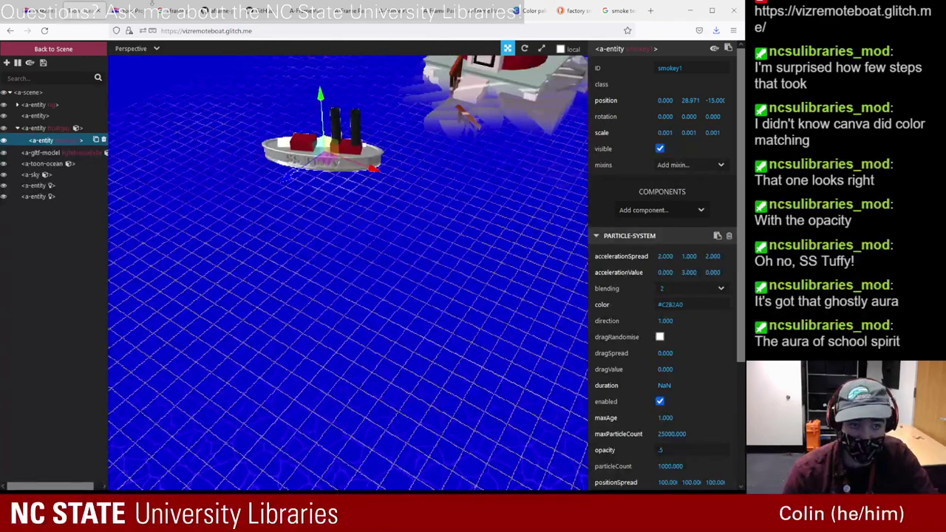
# - Return to index.html and clear all settings inside the smokey1 entity's particle-system attribute, leaving its quotes empty
pyautogui.click(22, 18)
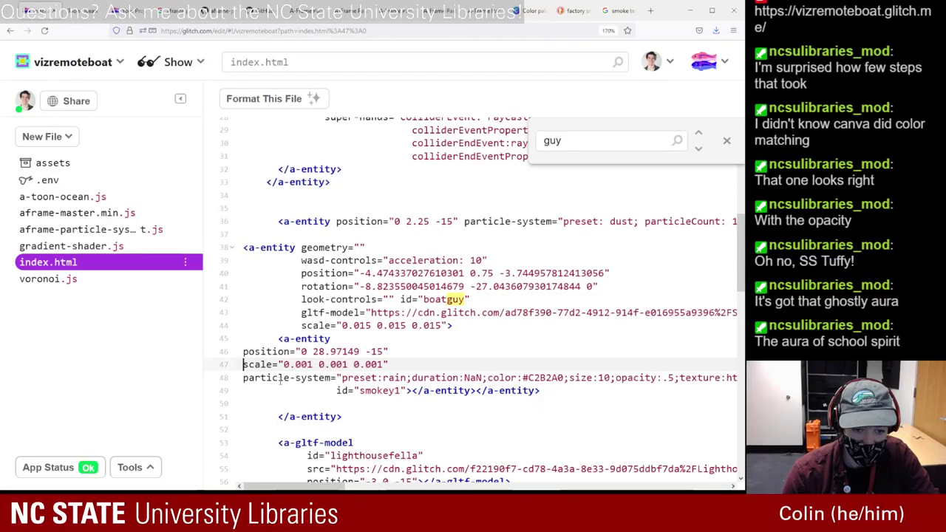
pyautogui.moveTo(243, 378); pyautogui.dragTo(721, 377)
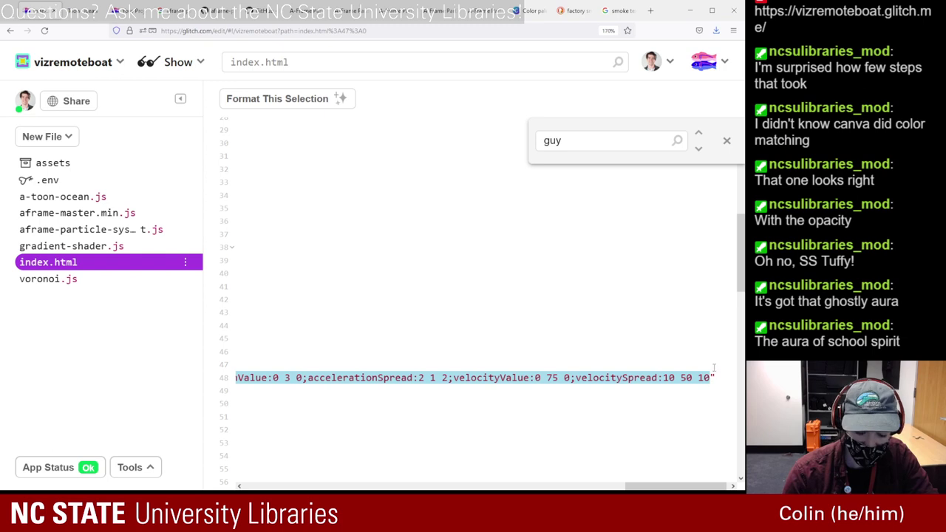
pyautogui.press('BackSpace')
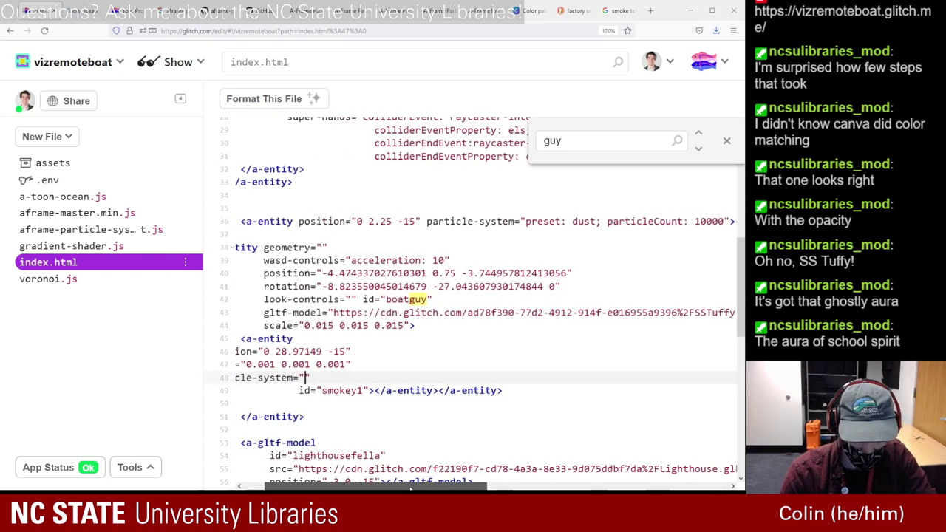
pyautogui.hscroll(-2, 410, 489)
# - Set the smokey1 entity's scale to "1 1 1" in index.html and check the particles in the live scene
pyautogui.moveTo(382, 364); pyautogui.dragTo(279, 365)
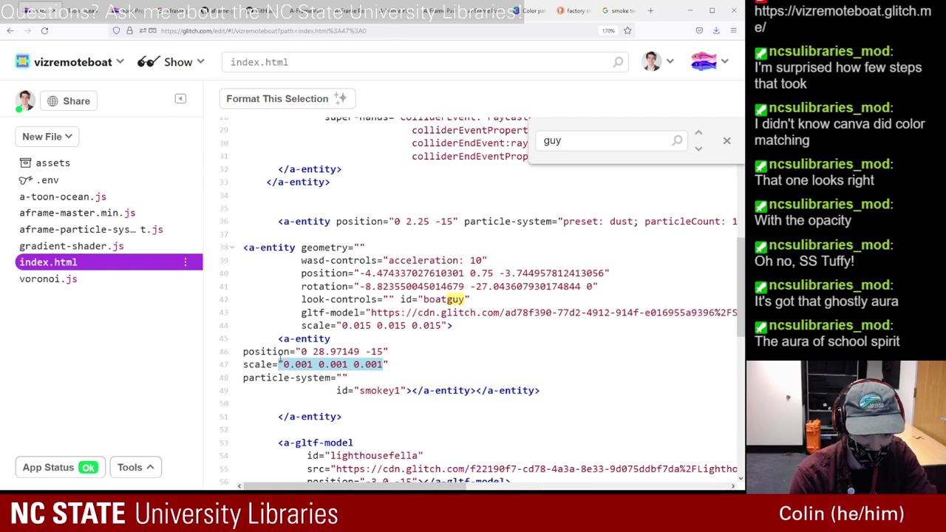
pyautogui.write('"')
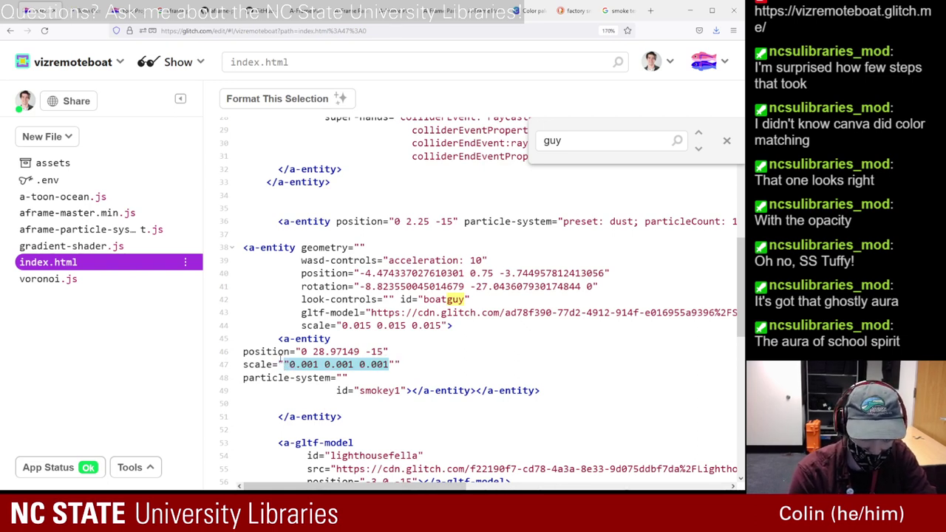
pyautogui.write('1 1 1')
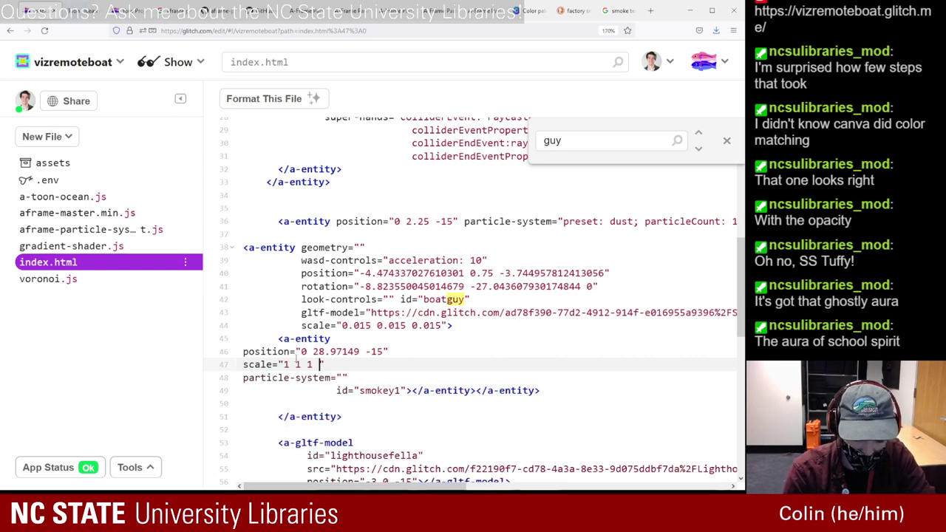
pyautogui.press('BackSpace')
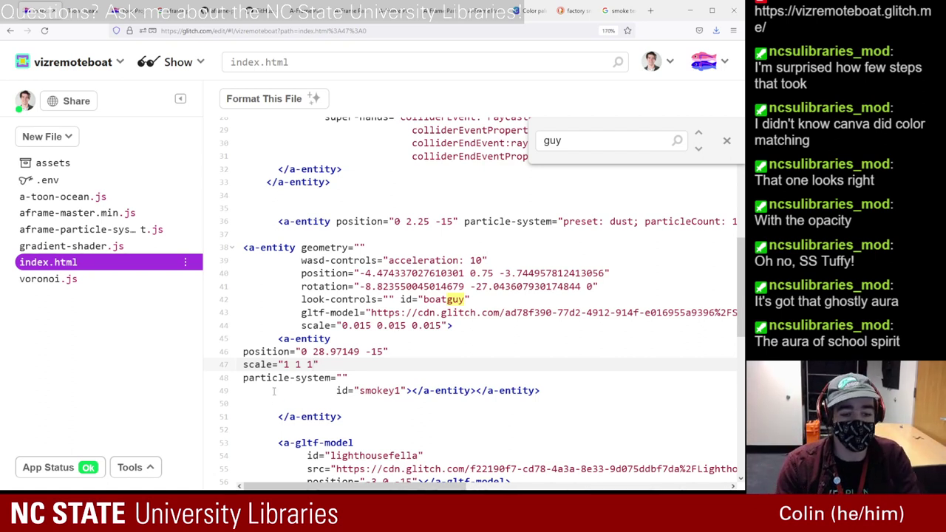
pyautogui.click(82, 10)
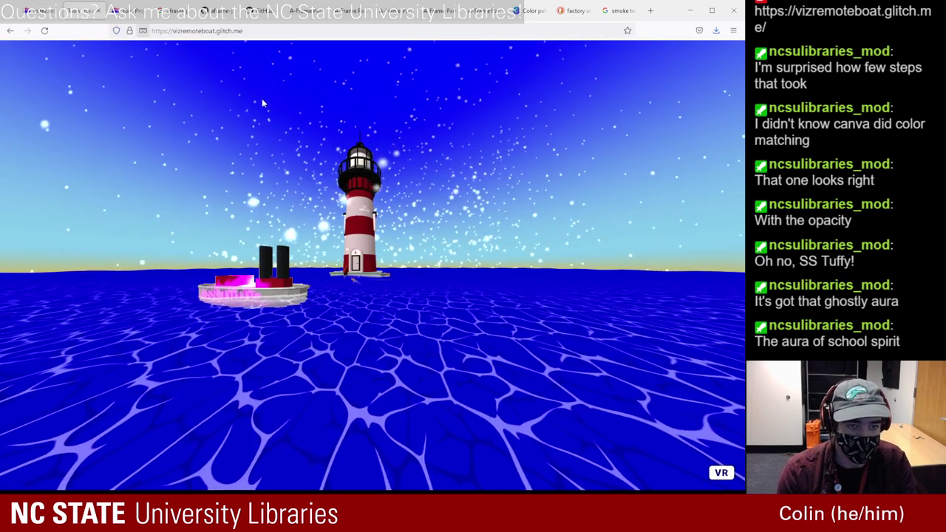
pyautogui.click(37, 15)
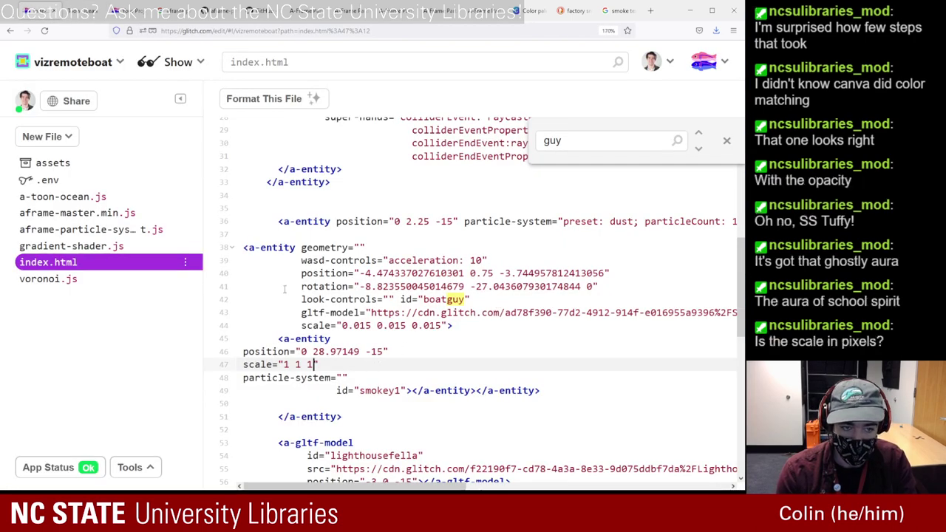
pyautogui.hotkey('ctrl', 'Tab')
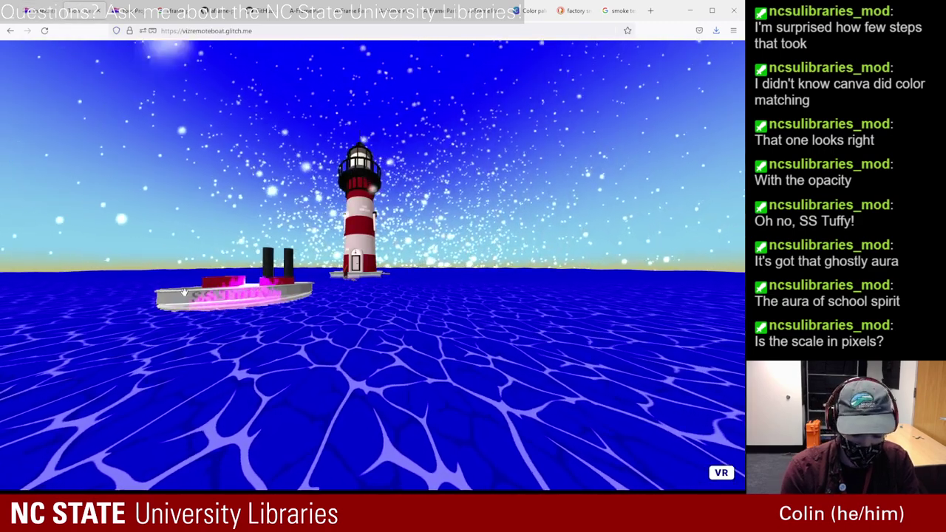
# - In the scene inspector, raise the smokey1 entity above the boat's funnels to a height of about 161.6 and play the particles
pyautogui.hotkey('ctrl', 'alt', 'i')
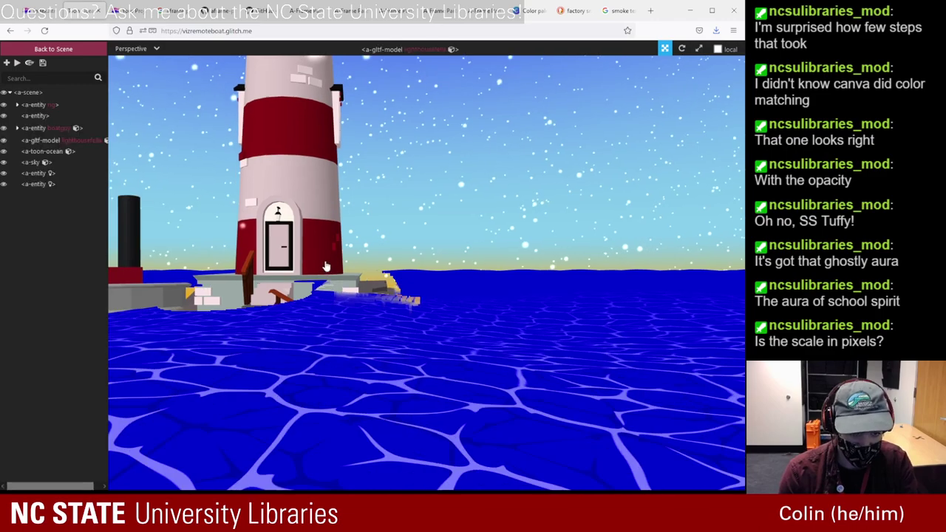
pyautogui.moveTo(283, 359); pyautogui.dragTo(227, 320)
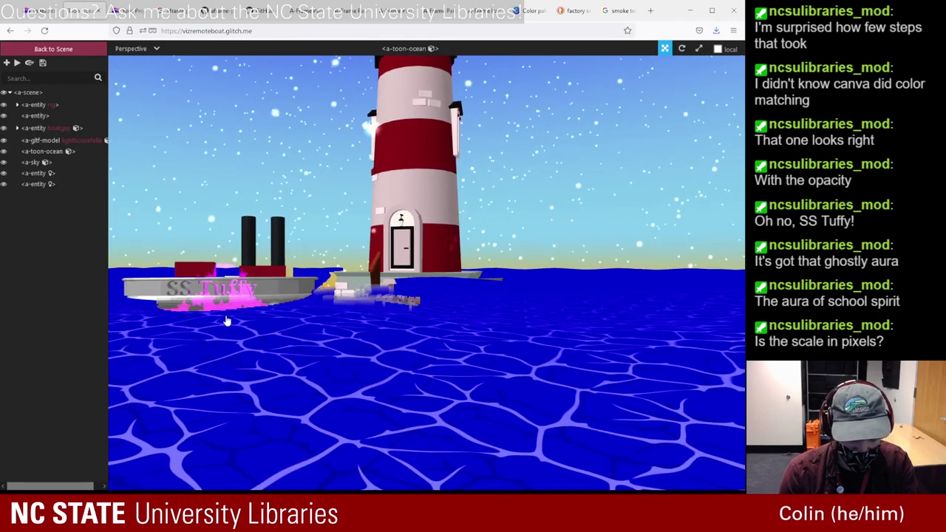
pyautogui.click(238, 303)
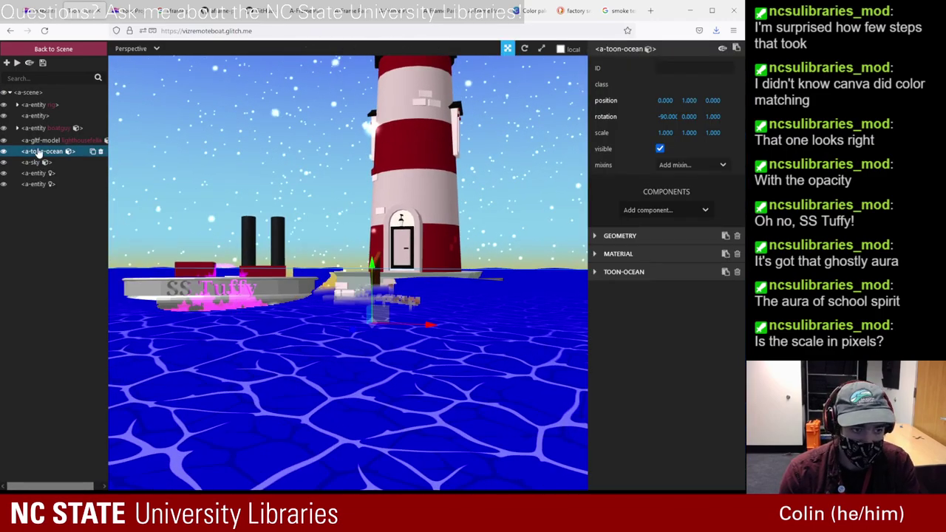
pyautogui.click(18, 131)
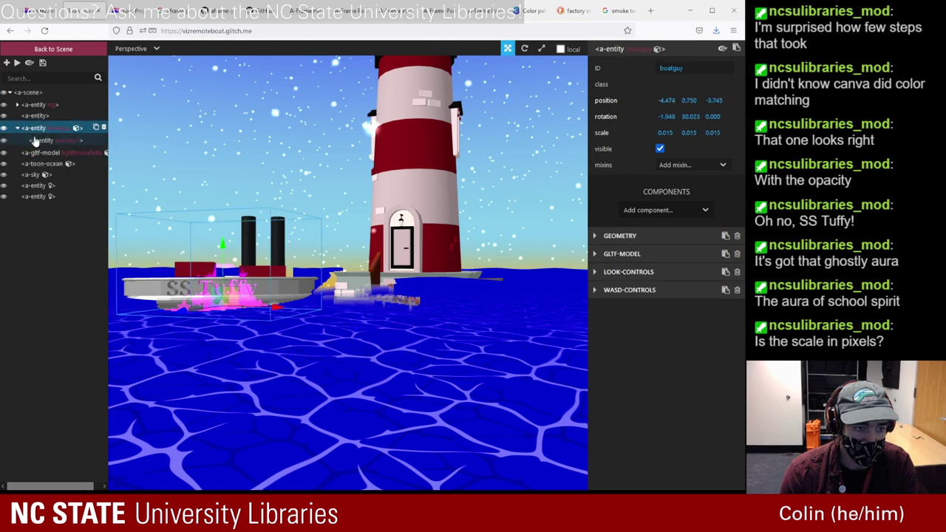
pyautogui.click(34, 140)
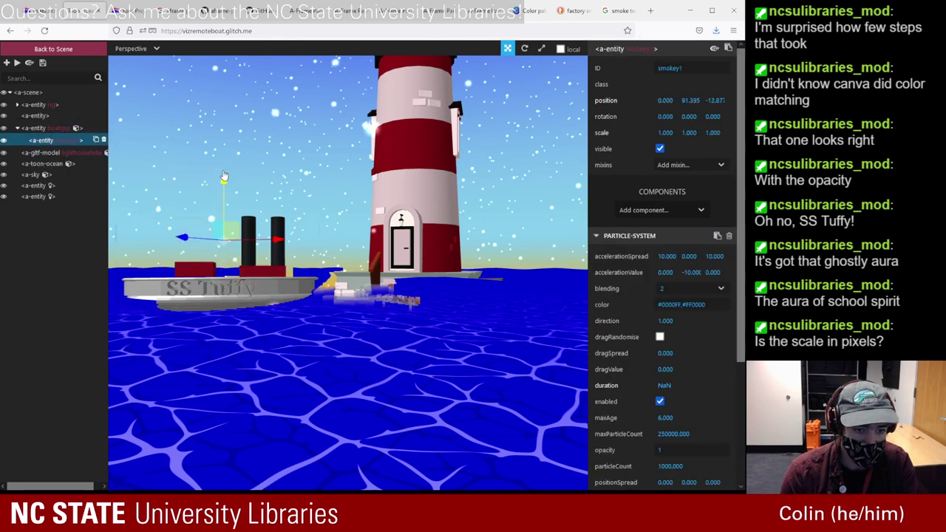
pyautogui.click(18, 65)
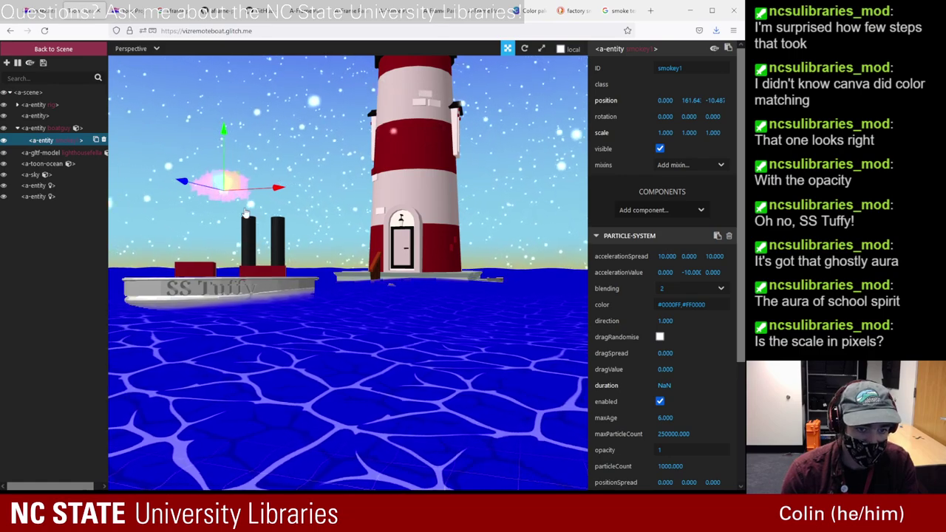
pyautogui.moveTo(247, 214); pyautogui.dragTo(205, 281)
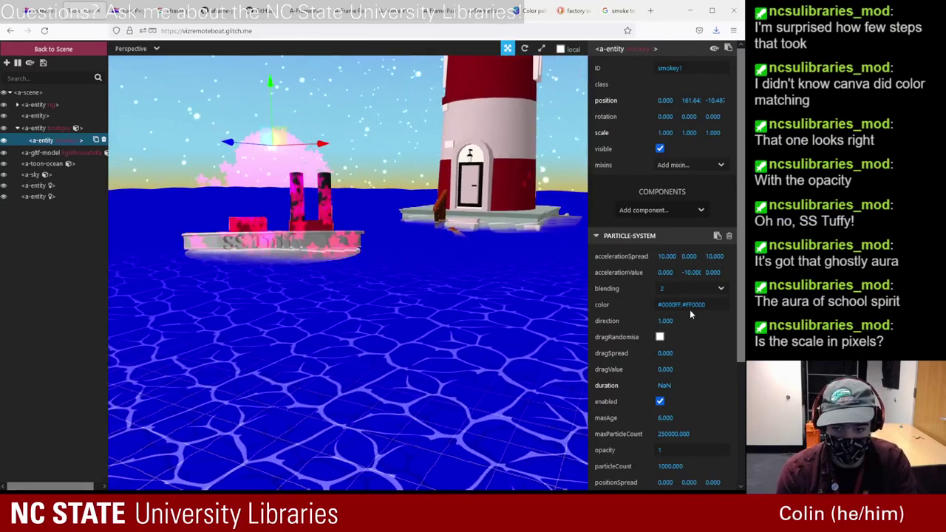
# - Examine the particle-system component README on GitHub for how the color property handles several values over a particle's lifetime
pyautogui.scroll(-1, 687, 370)
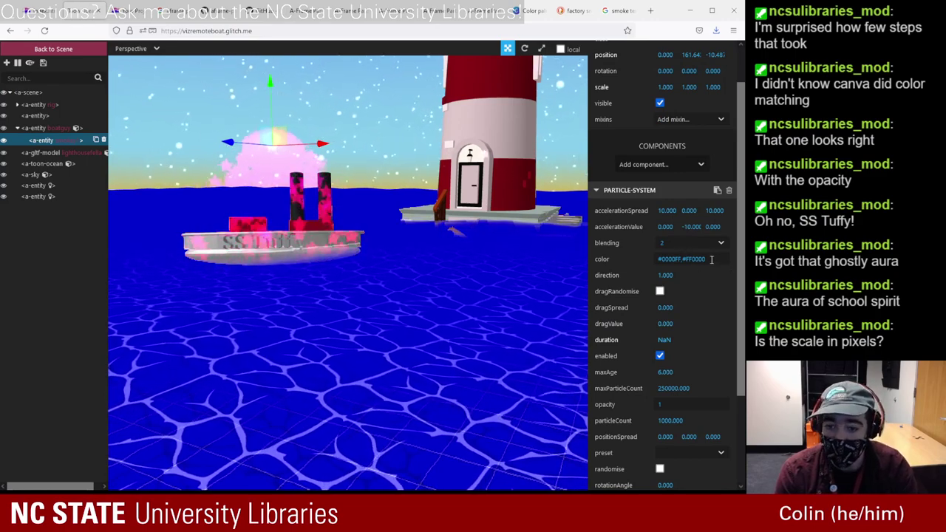
pyautogui.click(307, 10)
pyautogui.click(263, 10)
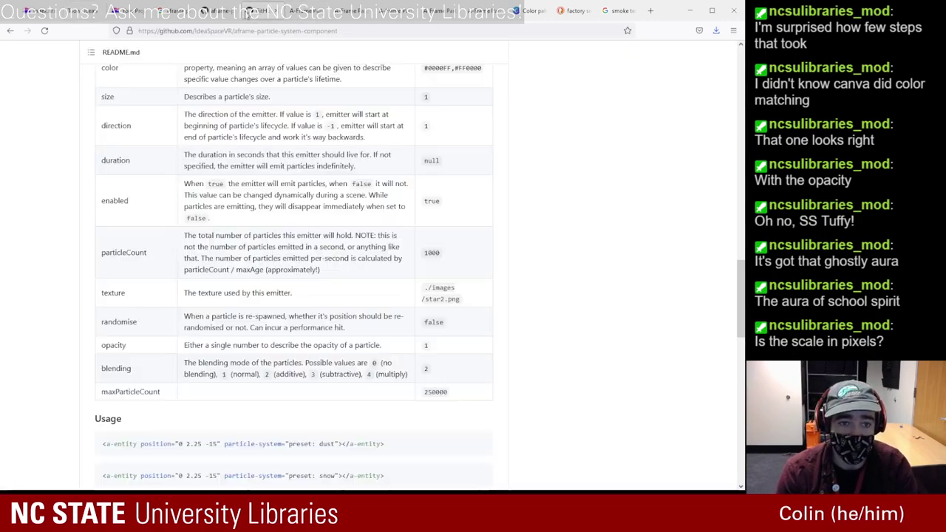
pyautogui.scroll(3, 201, 148)
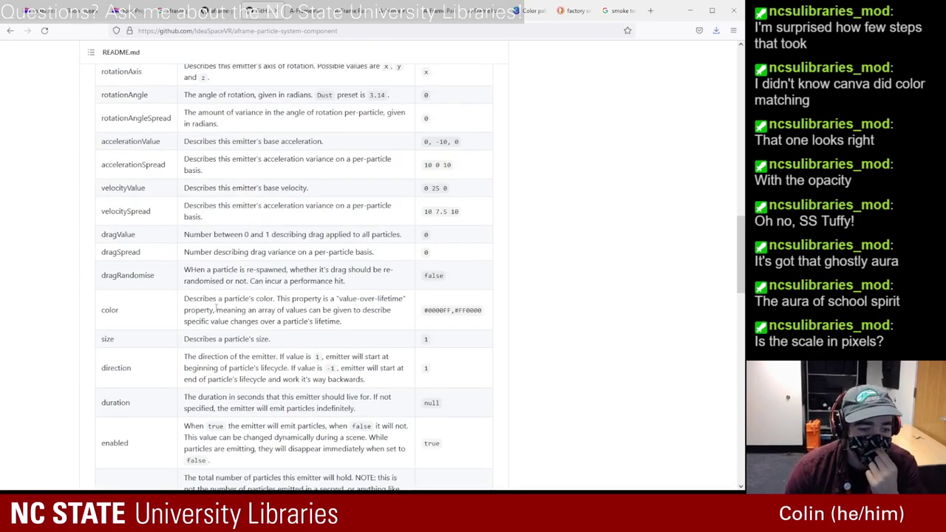
pyautogui.moveTo(204, 300); pyautogui.dragTo(365, 323)
pyautogui.click(273, 299)
pyautogui.click(364, 323)
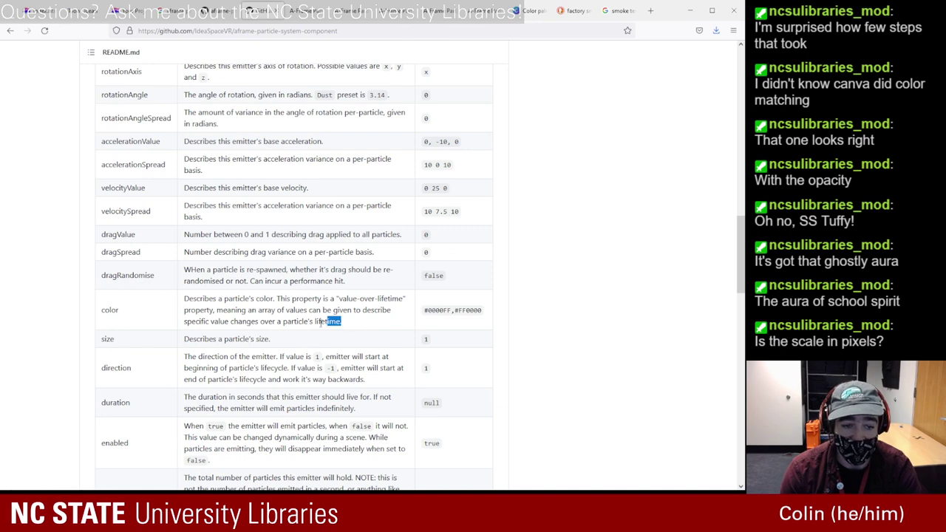
pyautogui.moveTo(320, 323); pyautogui.dragTo(277, 323)
pyautogui.click(274, 323)
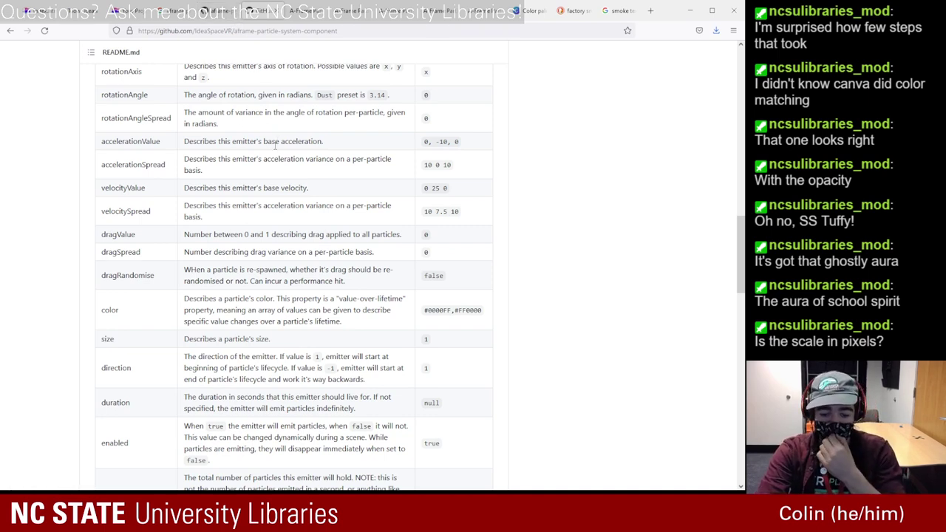
# - Set smokey1's particle color to the Canva palette's Bison Hide, #C2B2A0, followed by a comma
pyautogui.click(85, 10)
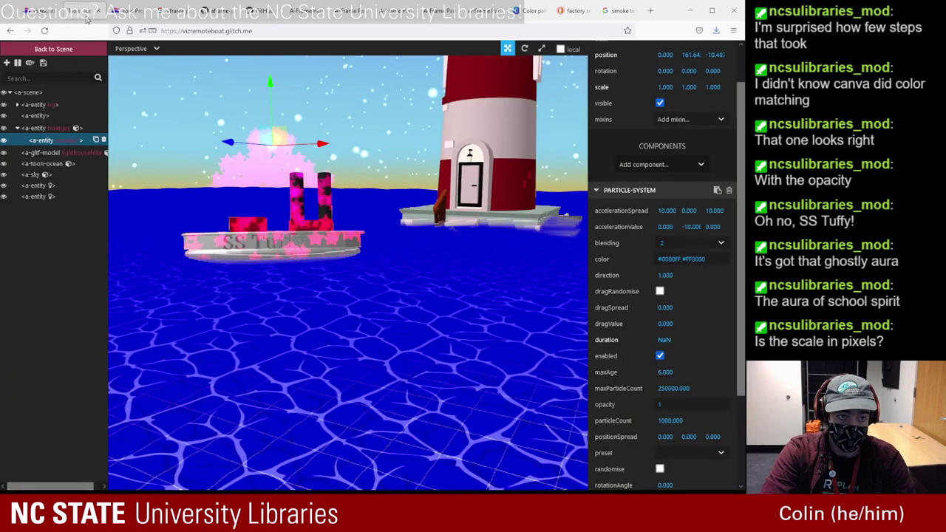
pyautogui.click(536, 11)
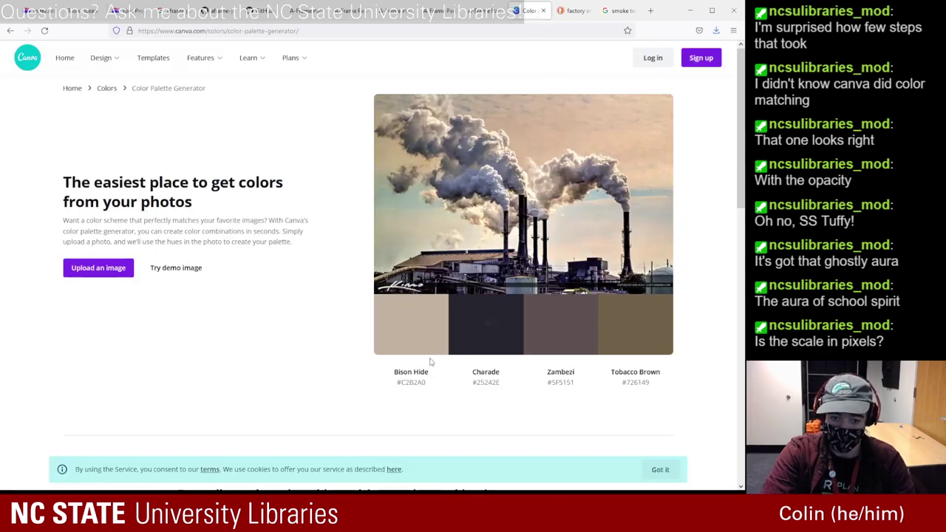
pyautogui.click(85, 11)
pyautogui.tripleClick(684, 259)
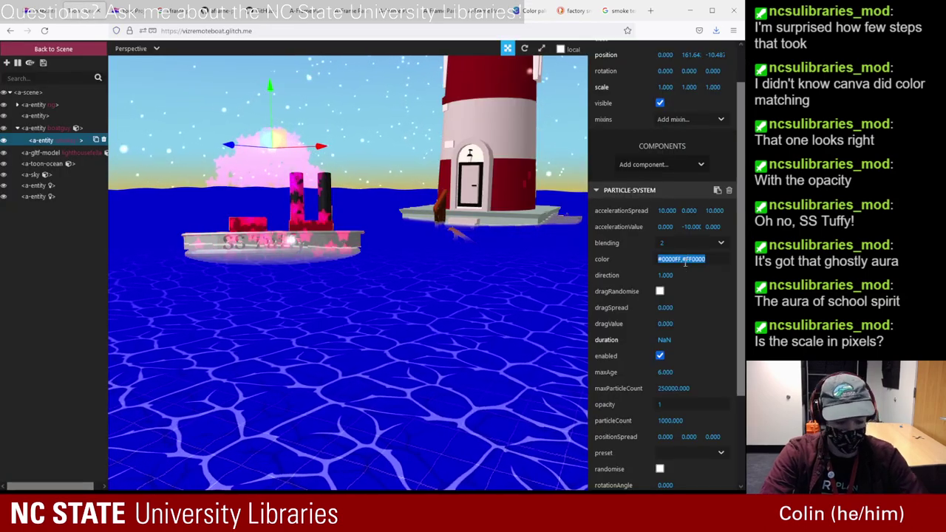
pyautogui.write('#C2B2A0')
pyautogui.press('Return')
pyautogui.write(',')
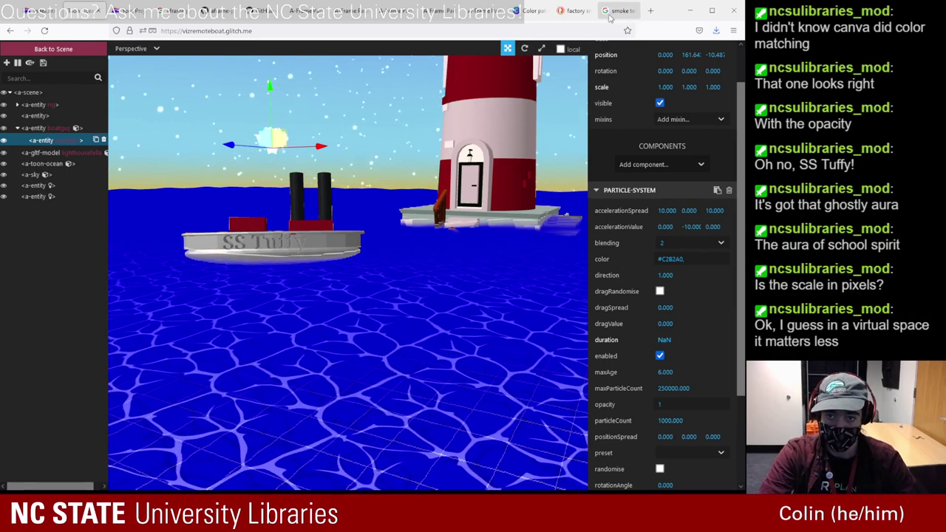
# - Insert the Canva palette's Charade, #25242E, ahead of #C2B2A0 in smokey1's particle color list
pyautogui.click(583, 11)
pyautogui.click(581, 11)
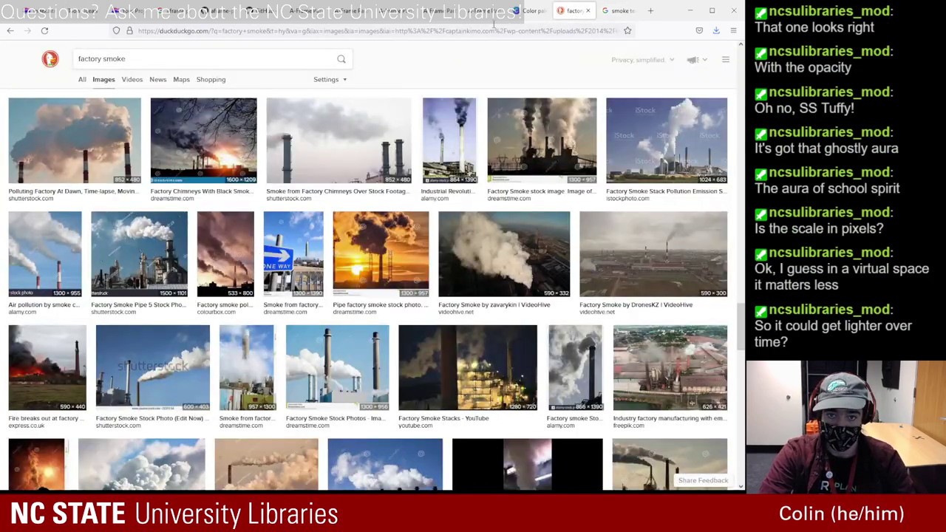
pyautogui.click(530, 11)
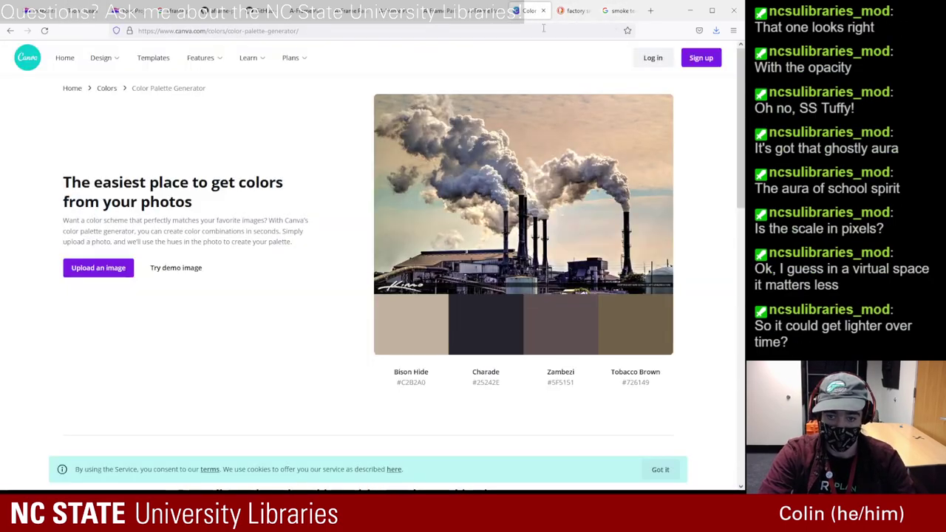
pyautogui.click(565, 326)
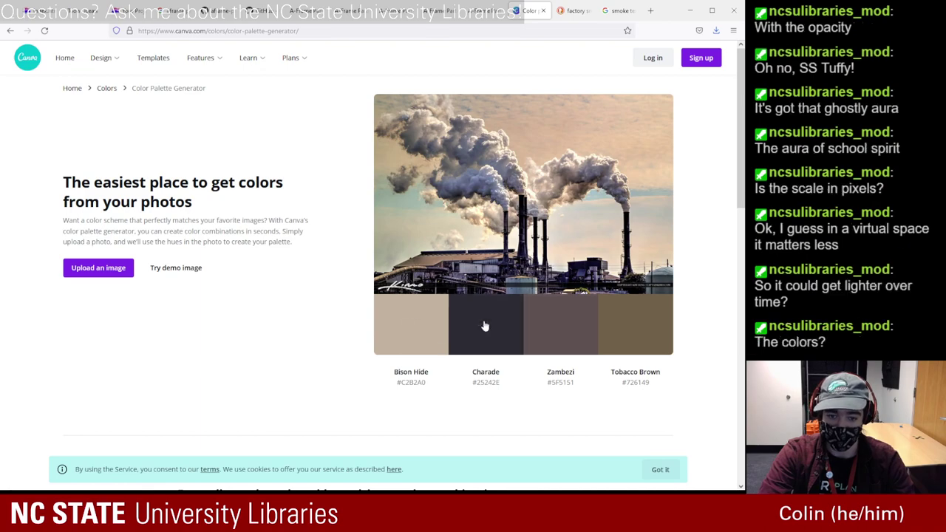
pyautogui.click(85, 10)
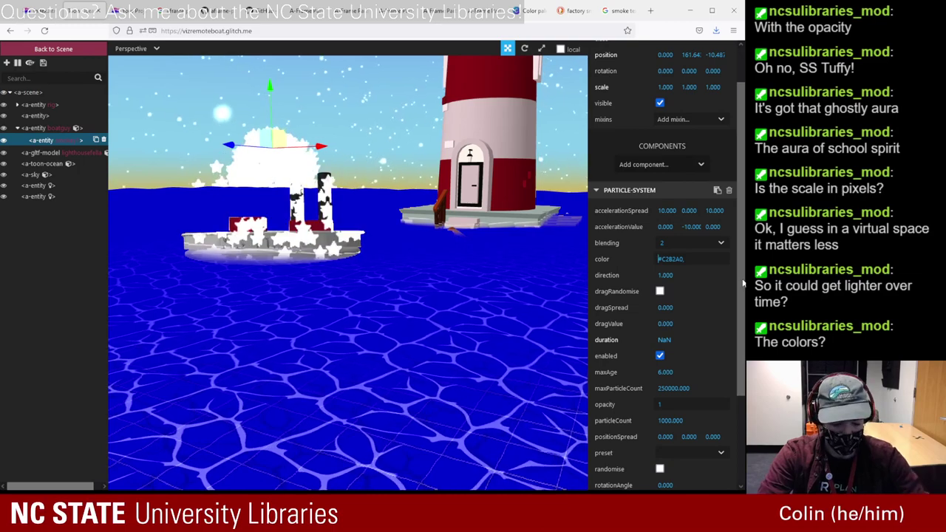
pyautogui.write('#25242E')
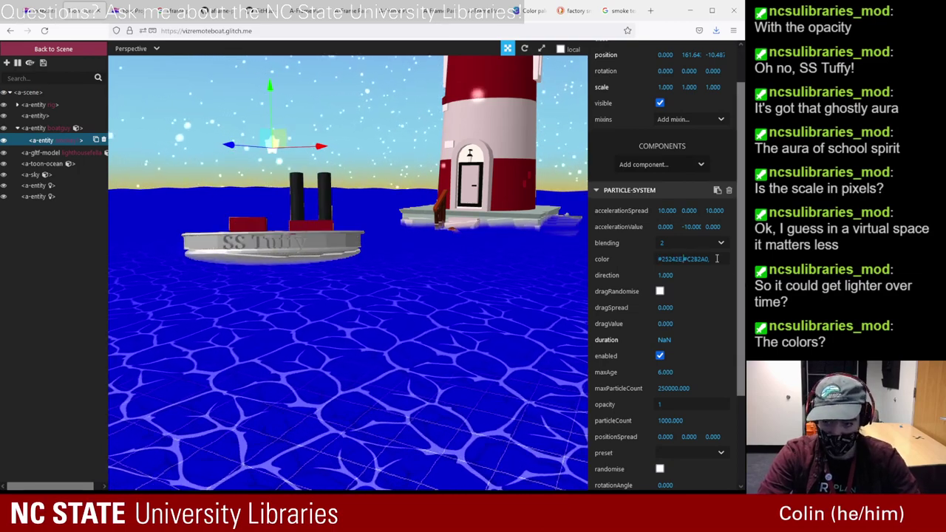
# - Insert the Canva palette's Tobacco Brown, #726149, between #25242E and #C2B2A0 in smokey1's color list and check the live scene
pyautogui.click(575, 10)
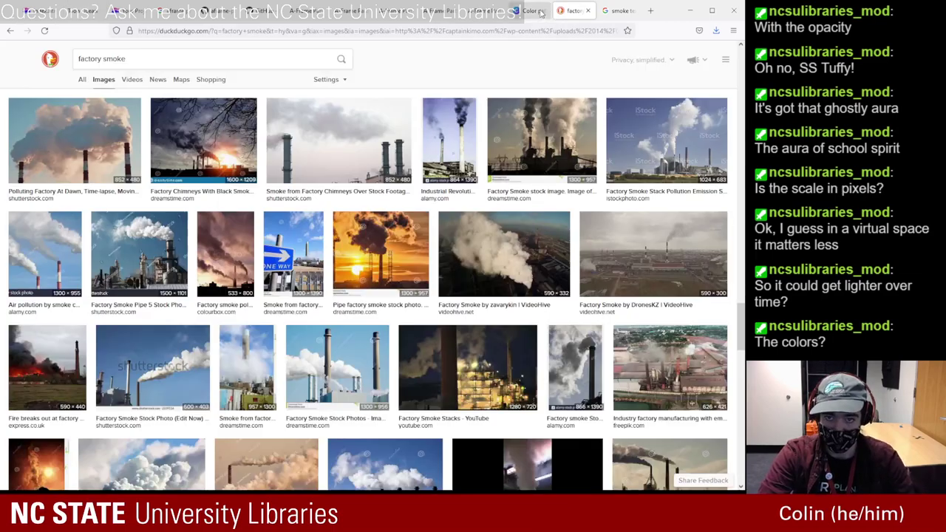
pyautogui.click(541, 11)
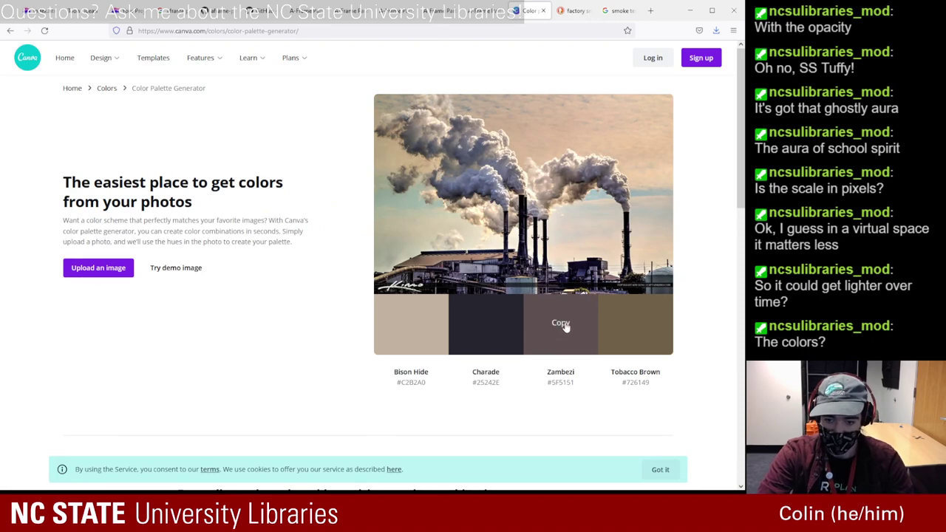
pyautogui.click(85, 10)
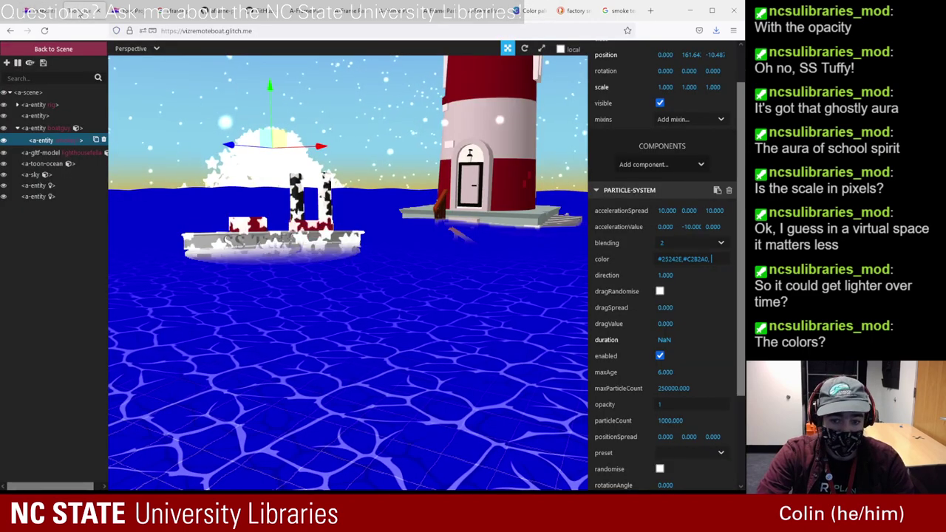
pyautogui.click(528, 11)
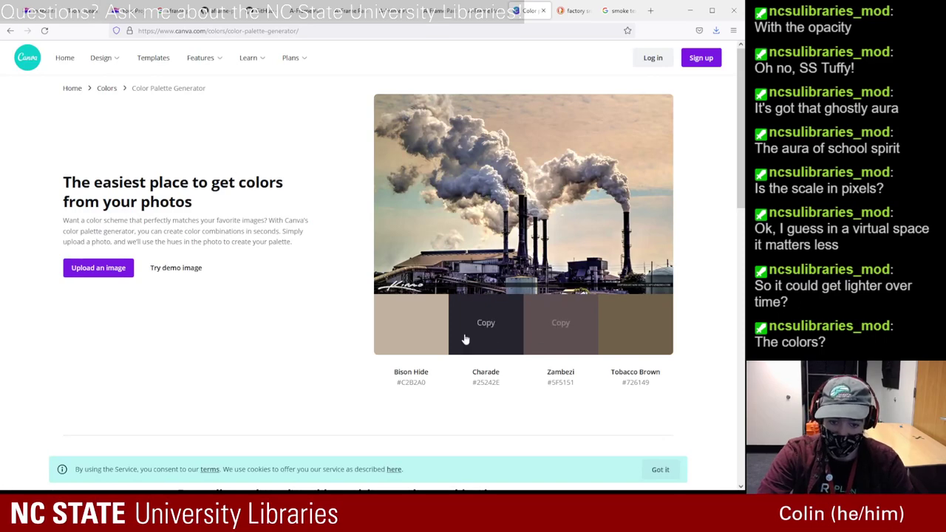
pyautogui.click(637, 326)
pyautogui.click(85, 10)
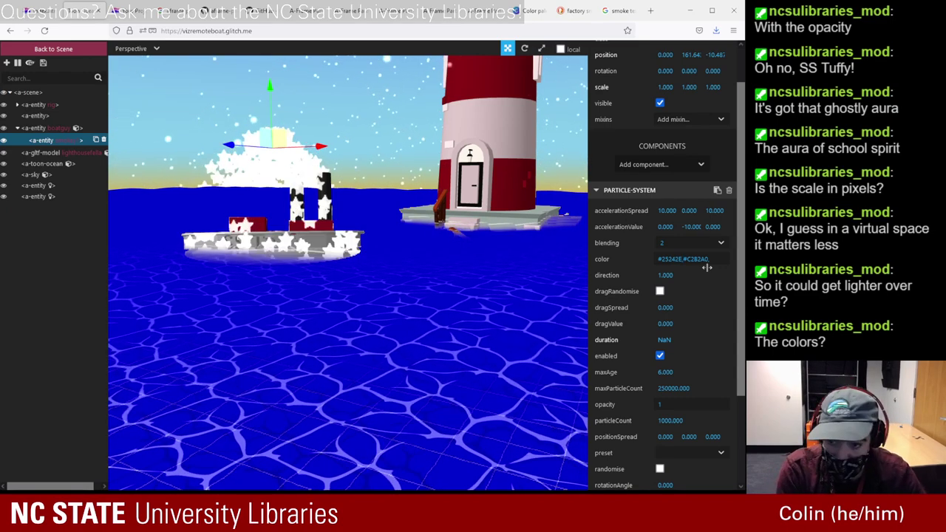
pyautogui.write('#726149,')
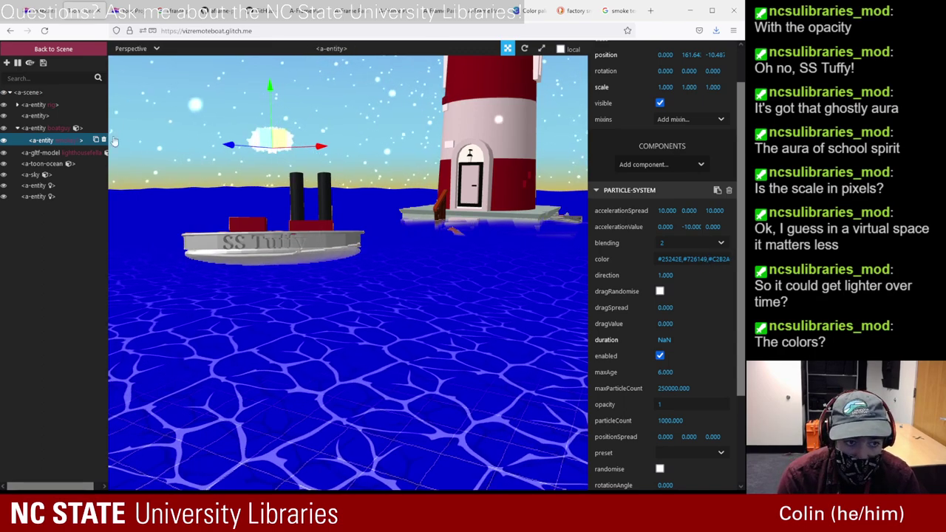
pyautogui.click(54, 49)
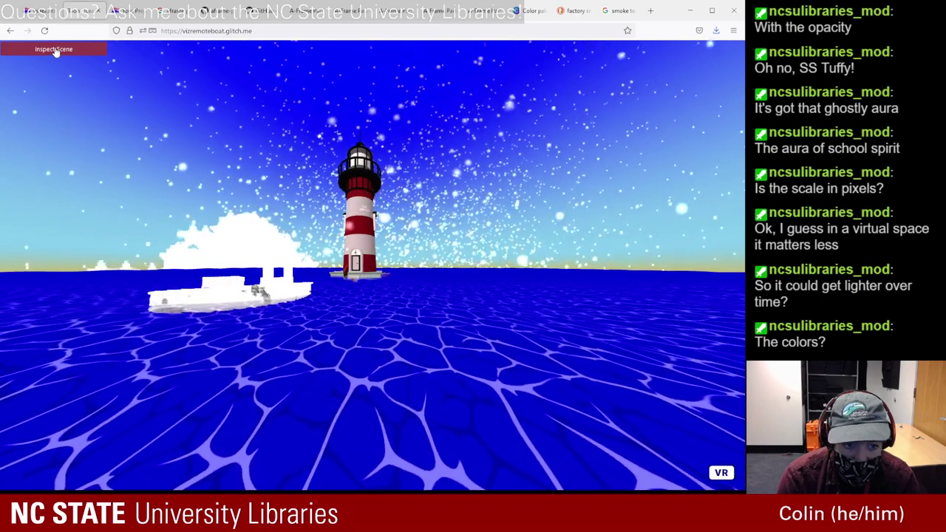
# - Apply the rain preset to smokey1's particle system and play the scene to check the effect
pyautogui.click(55, 51)
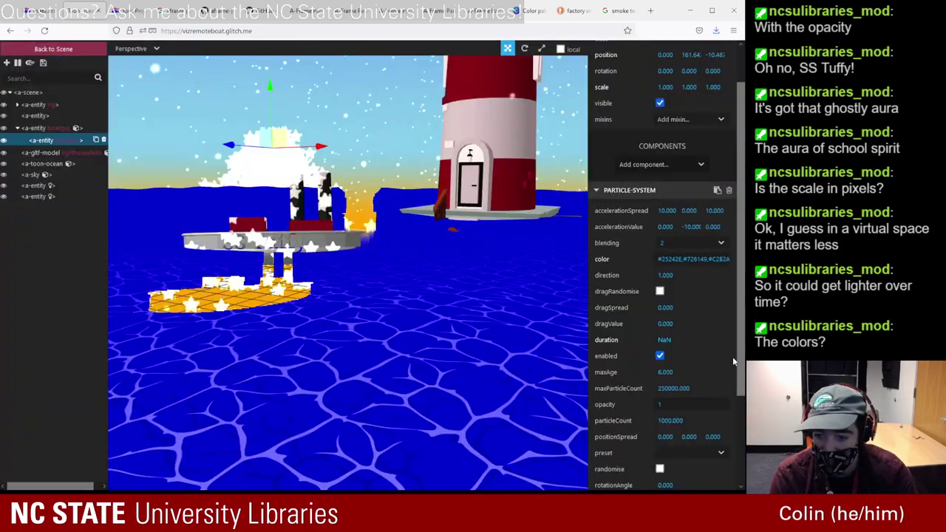
pyautogui.scroll(-3, 690, 354)
pyautogui.click(689, 336)
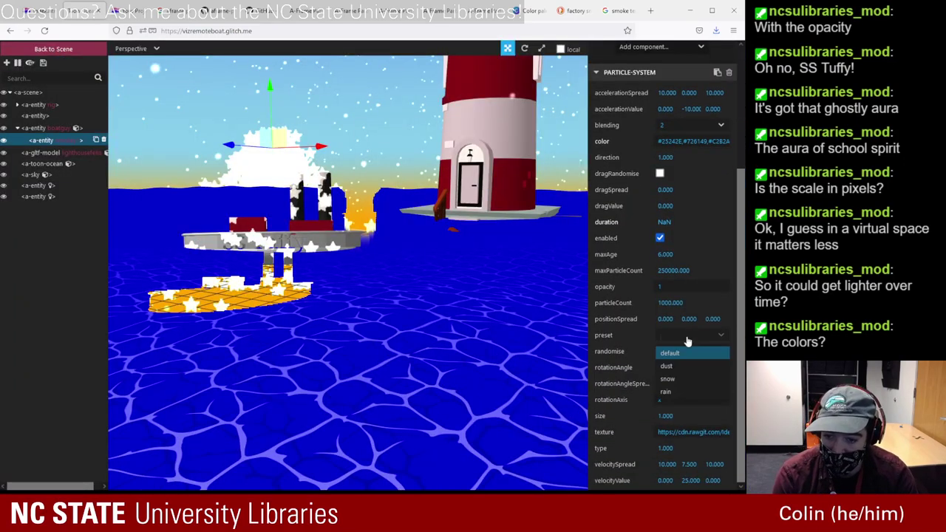
pyautogui.click(674, 390)
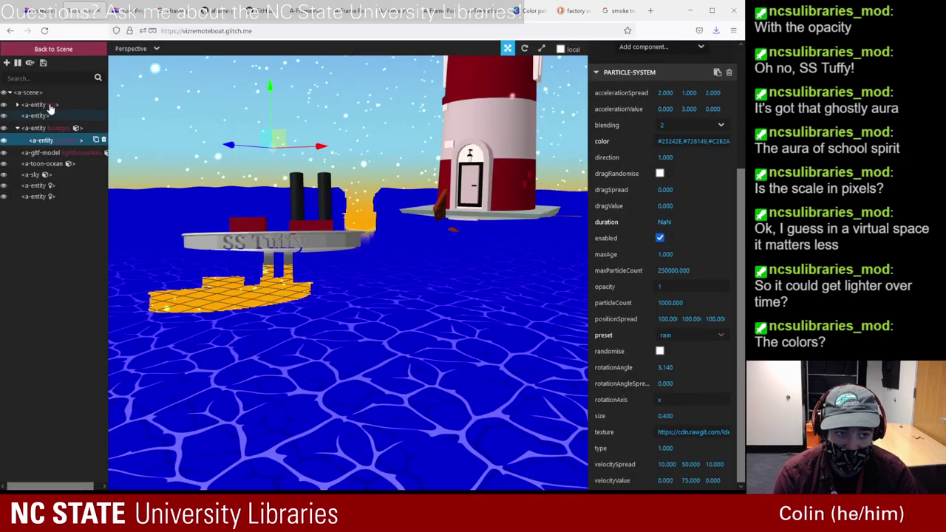
pyautogui.click(37, 50)
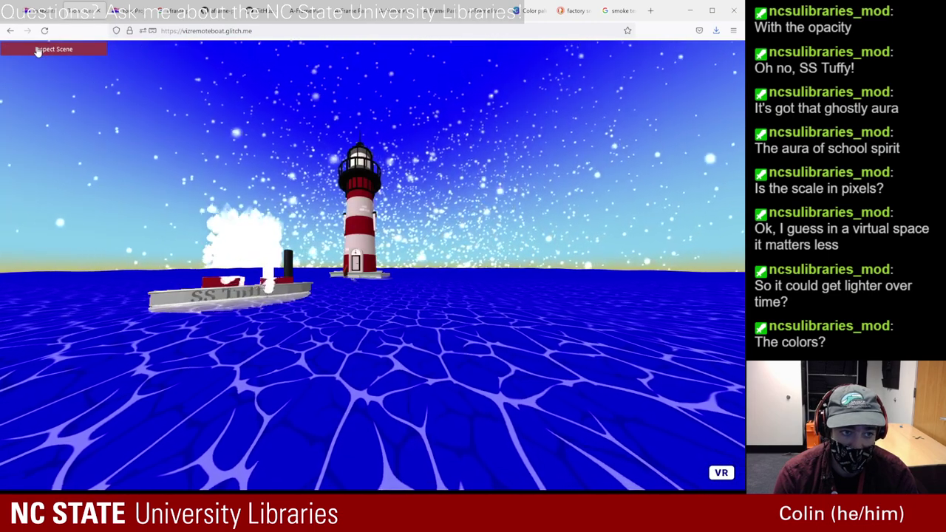
# - Set smokey1's particle size to 0.1 and check the particles in the live scene
pyautogui.click(37, 50)
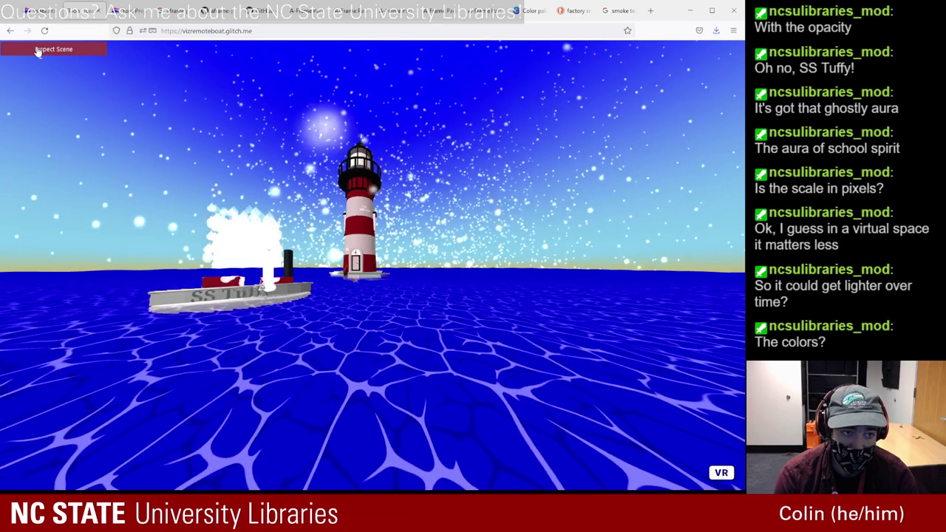
pyautogui.scroll(2, 711, 336)
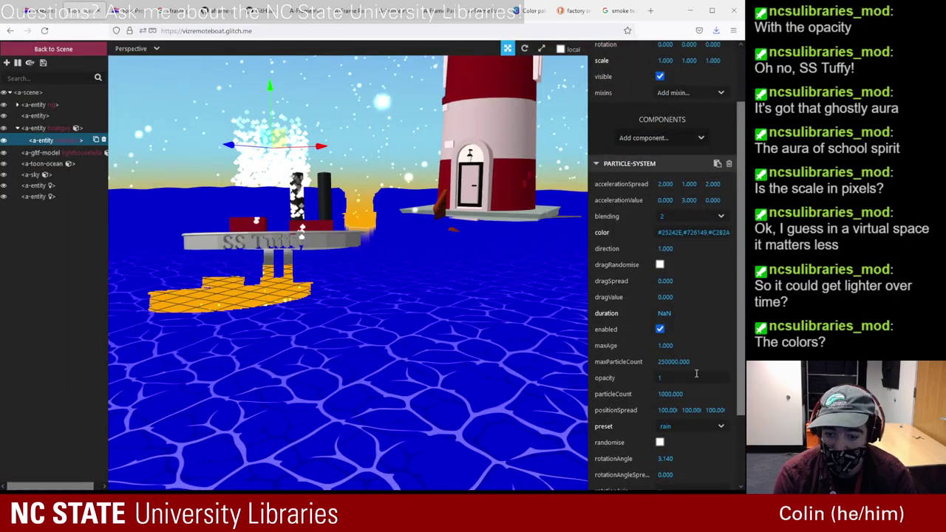
pyautogui.scroll(-2, 695, 374)
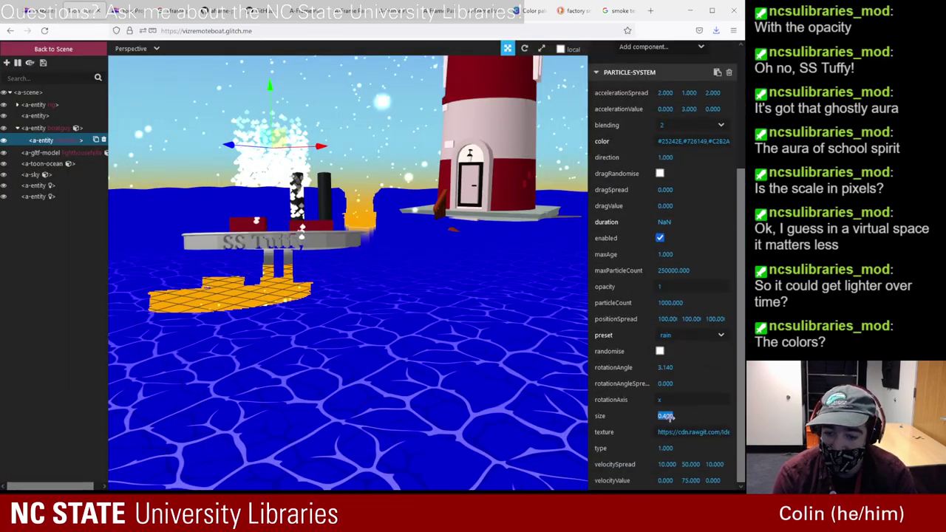
pyautogui.press('BackSpace')
pyautogui.write('.1')
pyautogui.press('Tab')
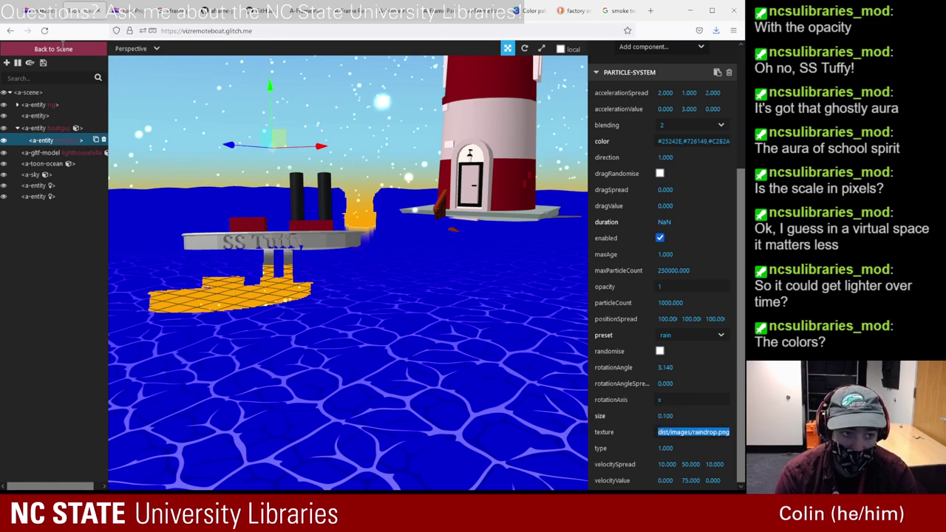
pyautogui.click(63, 48)
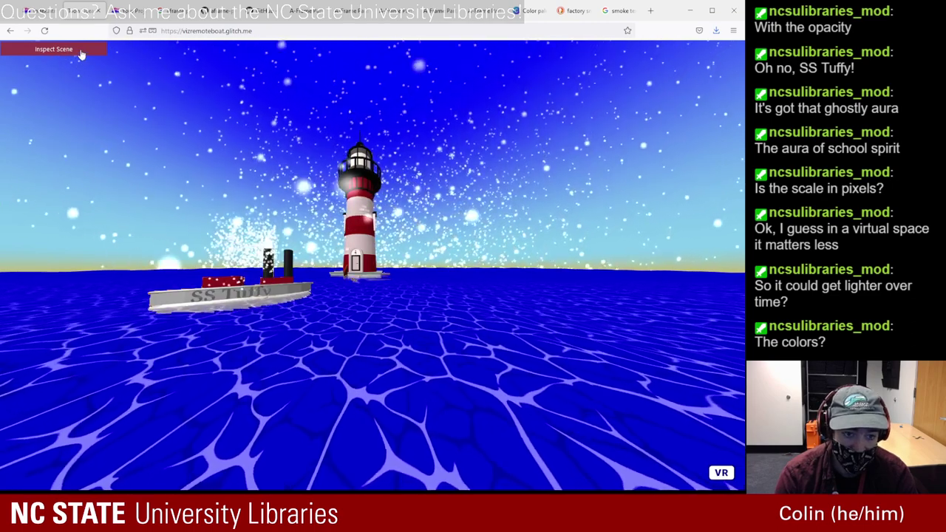
# - Try rotating smokey1 by -180 degrees about the Y axis and check the particle direction in the live scene
pyautogui.click(81, 53)
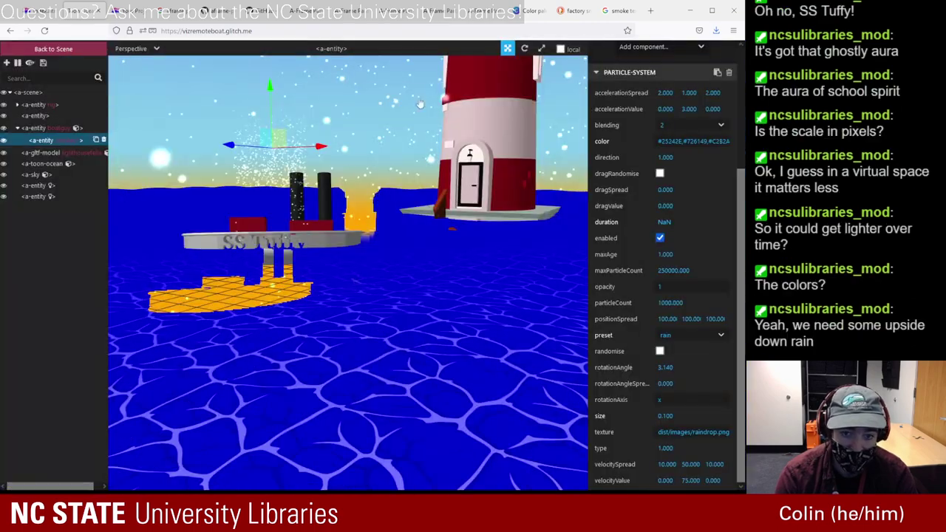
pyautogui.moveTo(418, 218); pyautogui.dragTo(409, 252)
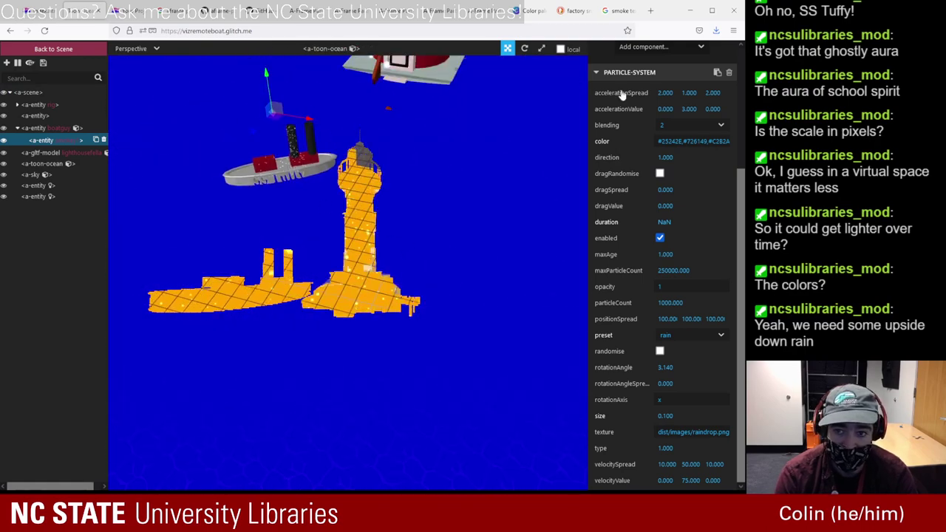
pyautogui.scroll(3, 728, 147)
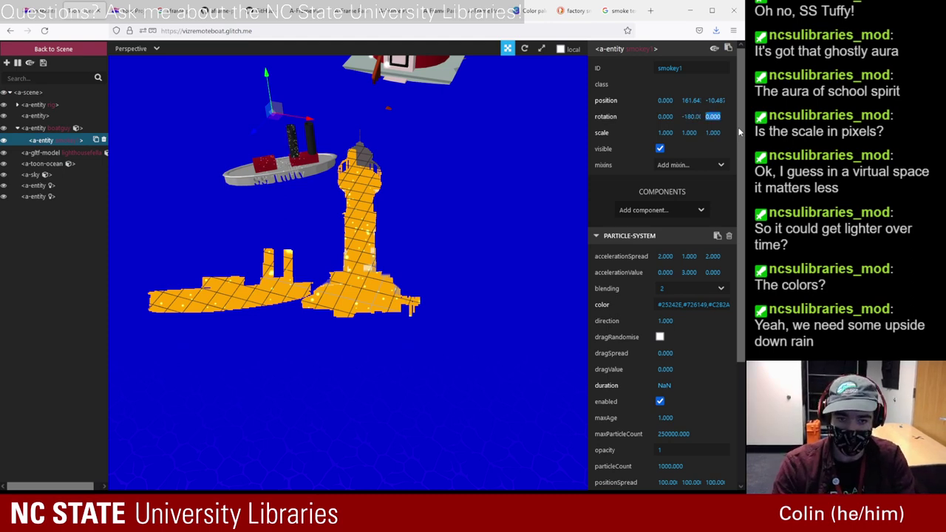
pyautogui.click(80, 52)
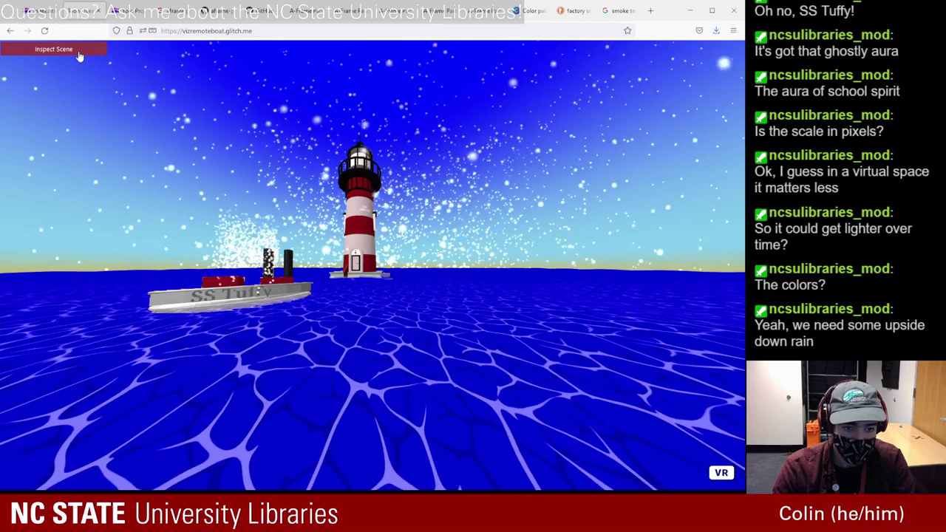
# - Set smokey1's rotation to 0 about Y and -180 about Z, and check the particles in the live scene
pyautogui.click(80, 52)
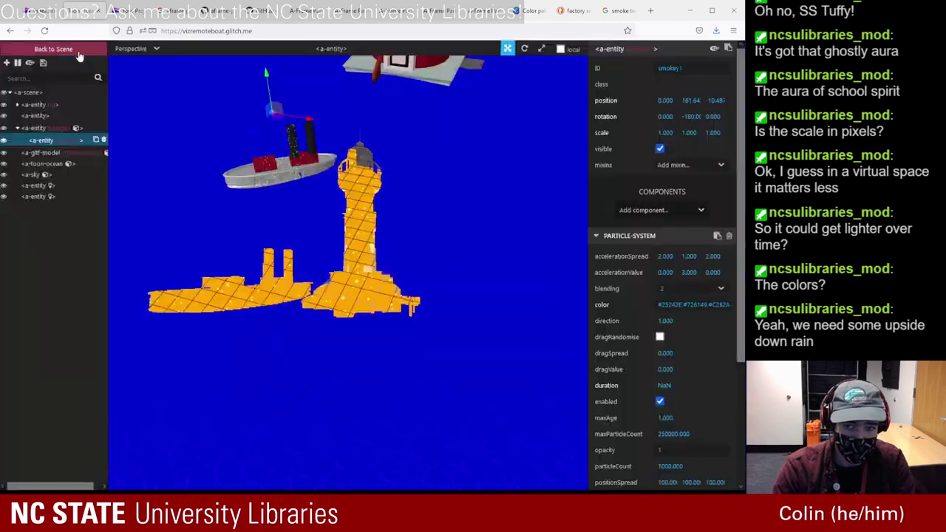
pyautogui.click(692, 117)
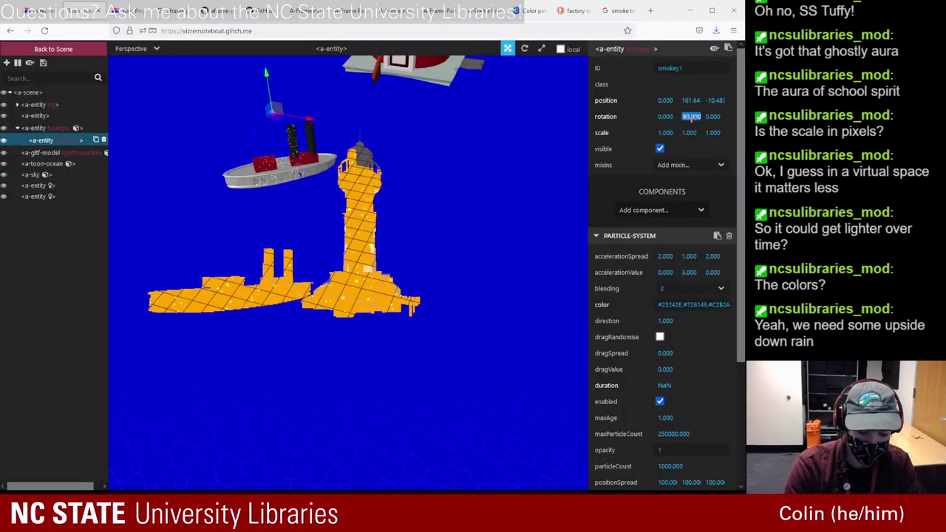
pyautogui.press('Tab')
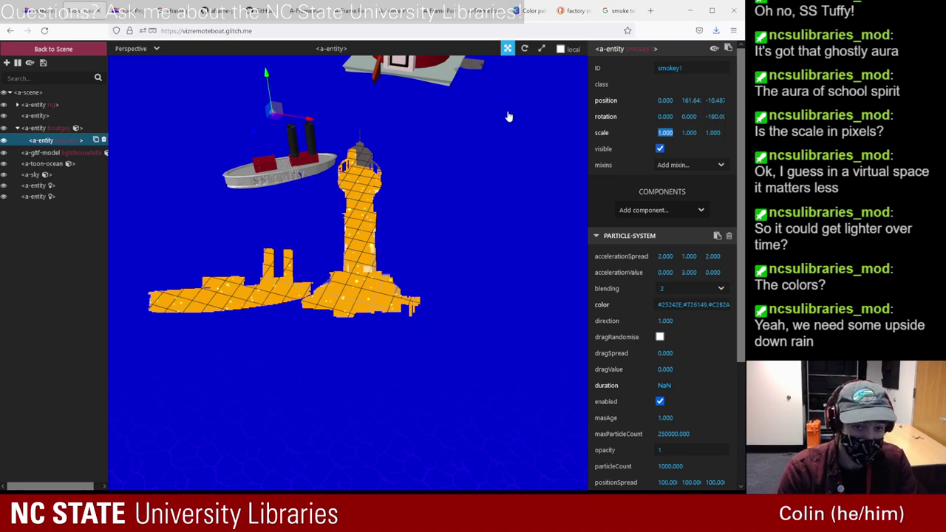
pyautogui.click(49, 50)
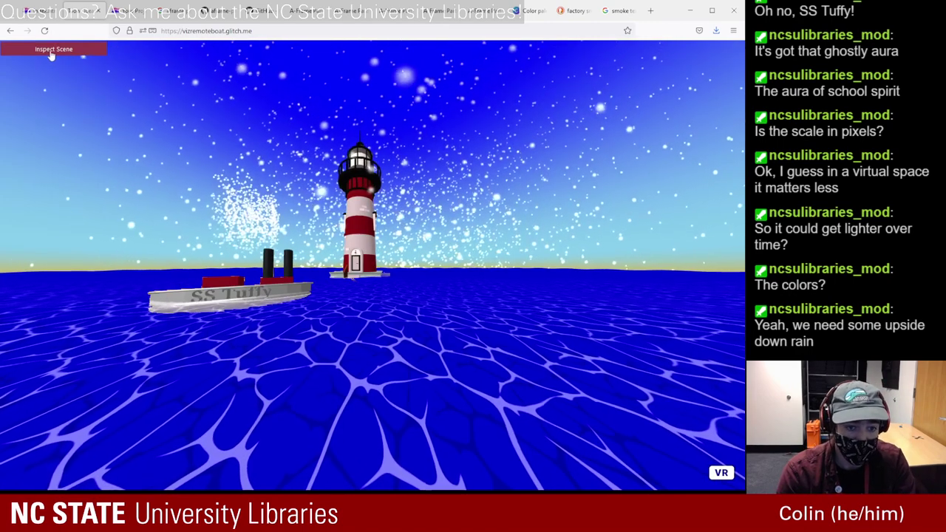
# - Set smokey1's scale to 0.25 on all three axes and play the scene to check the particles
pyautogui.click(49, 50)
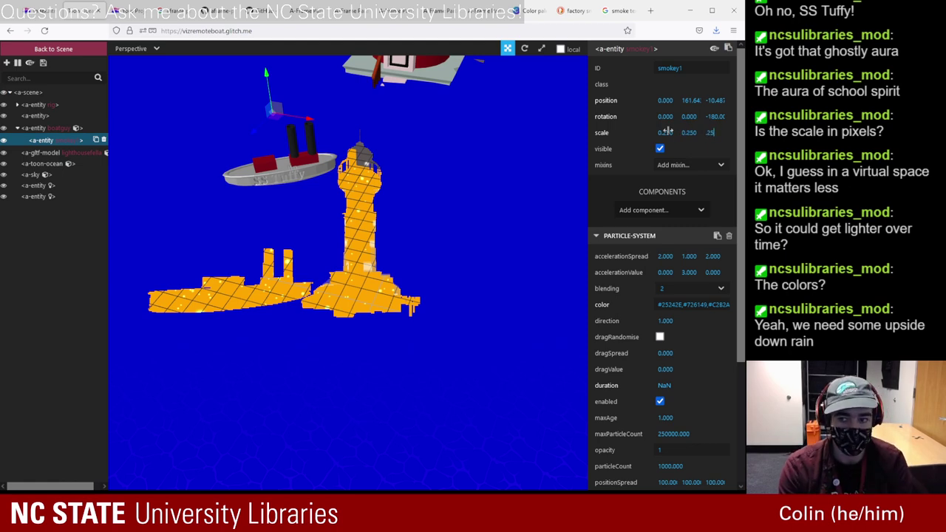
pyautogui.click(666, 116)
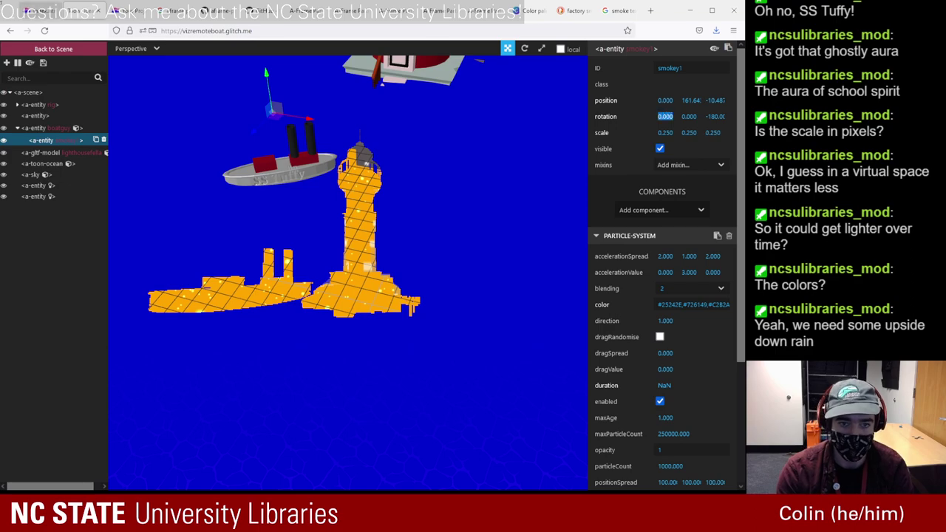
pyautogui.click(52, 49)
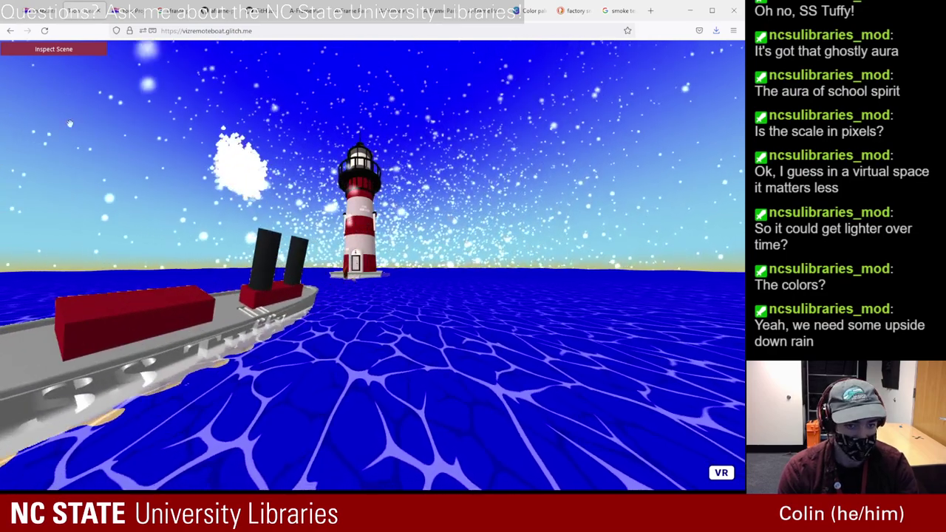
# - Set smokey1's Y scale to 15 and check the stretched particle effect in the live scene
pyautogui.click(62, 51)
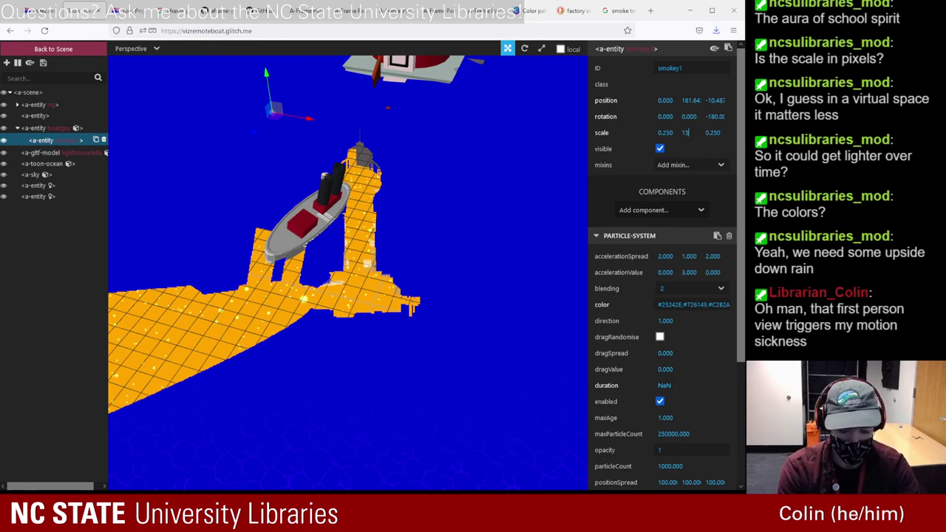
pyautogui.click(52, 49)
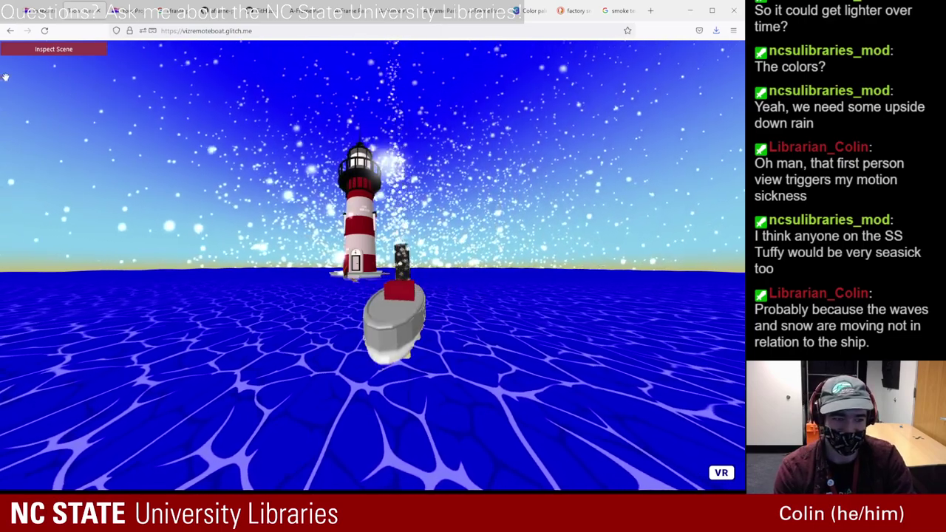
pyautogui.click(44, 51)
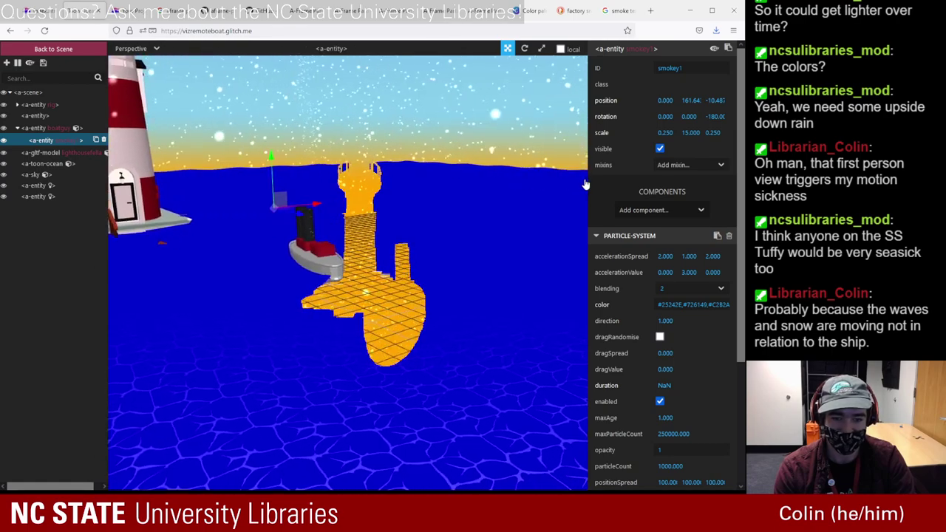
# - Toggle the scene's playback in the inspector and examine the boat's particles and smokey1's particle-system properties
pyautogui.click(19, 63)
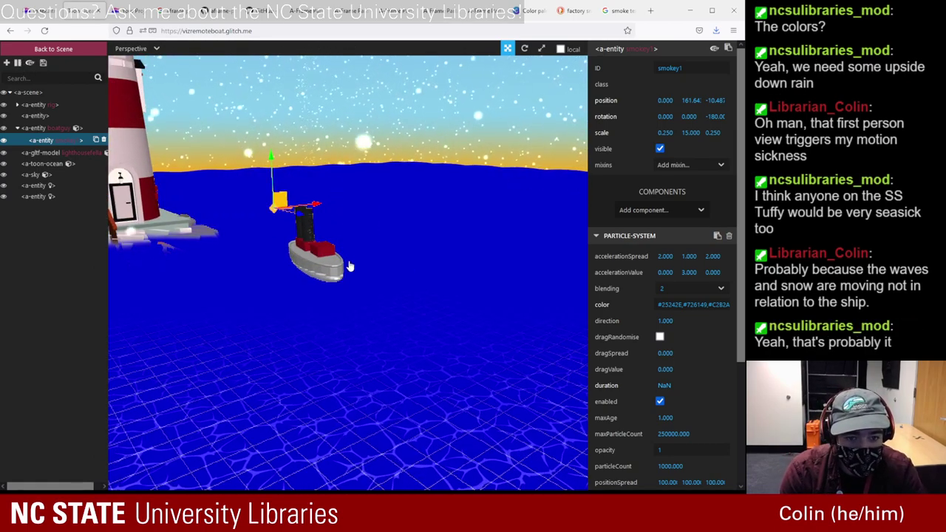
pyautogui.moveTo(350, 266); pyautogui.dragTo(323, 269)
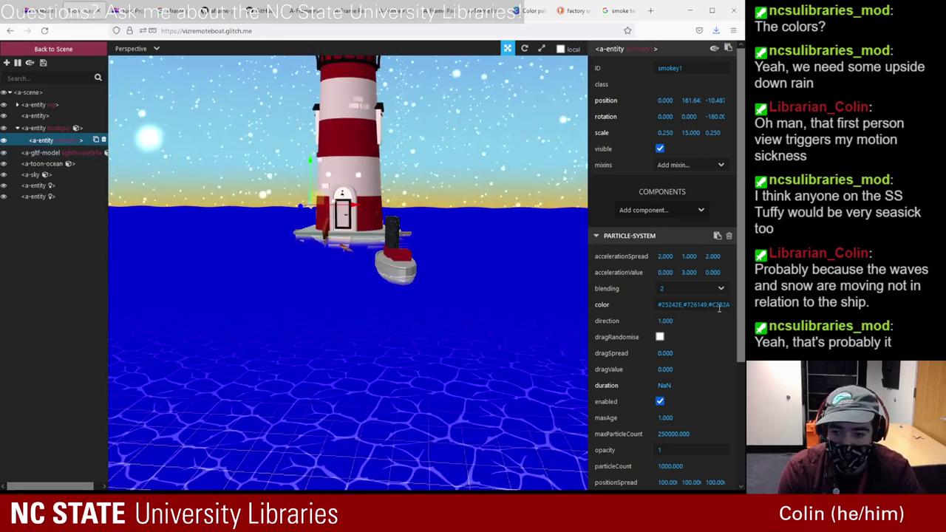
pyautogui.scroll(-2, 681, 338)
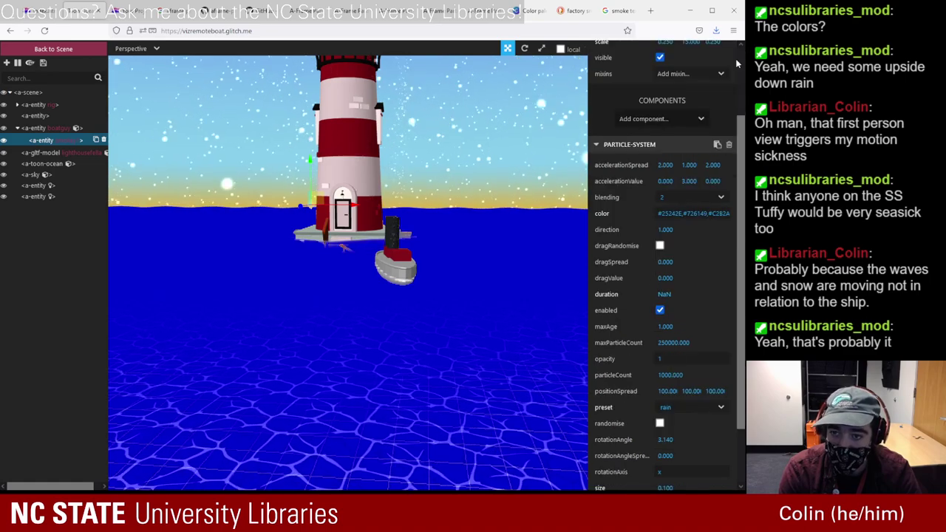
pyautogui.scroll(2, 737, 64)
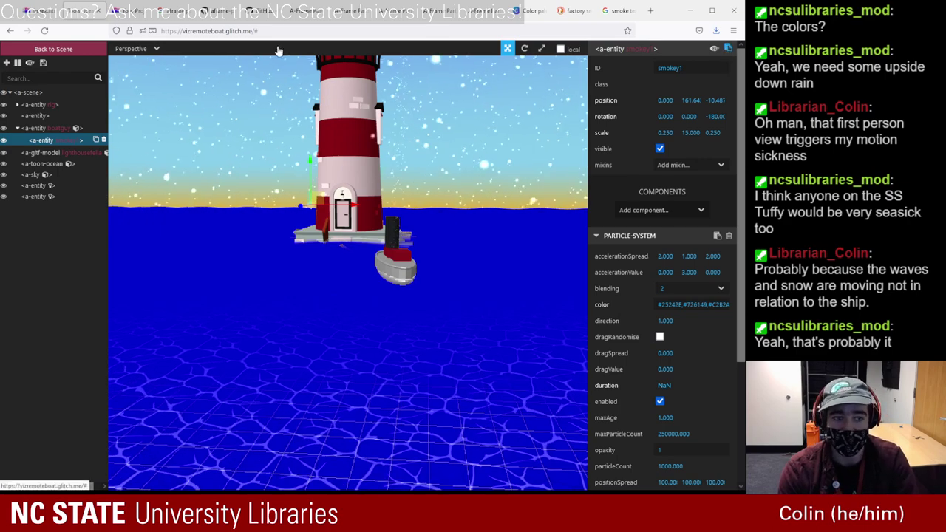
# - Reselect smokey1 under boatguy in the scene inspector and copy the entity's HTML
pyautogui.click(41, 10)
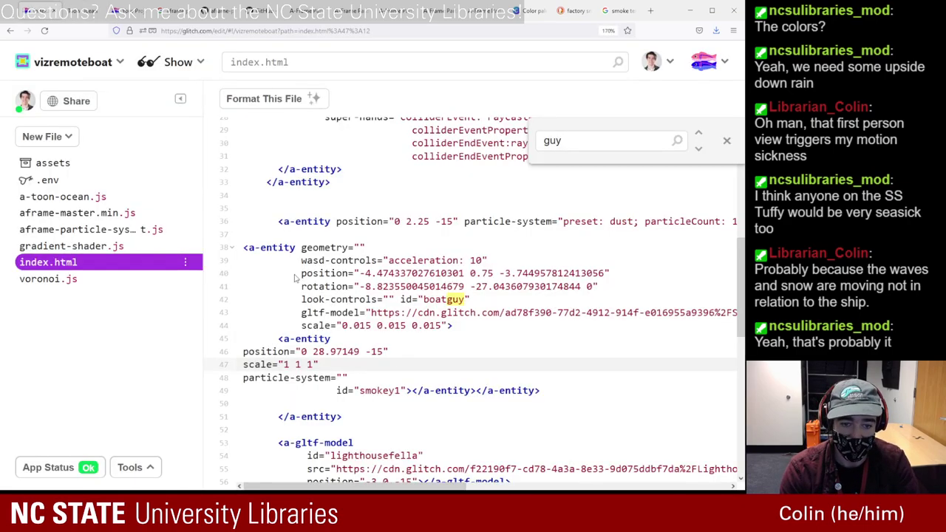
pyautogui.click(85, 11)
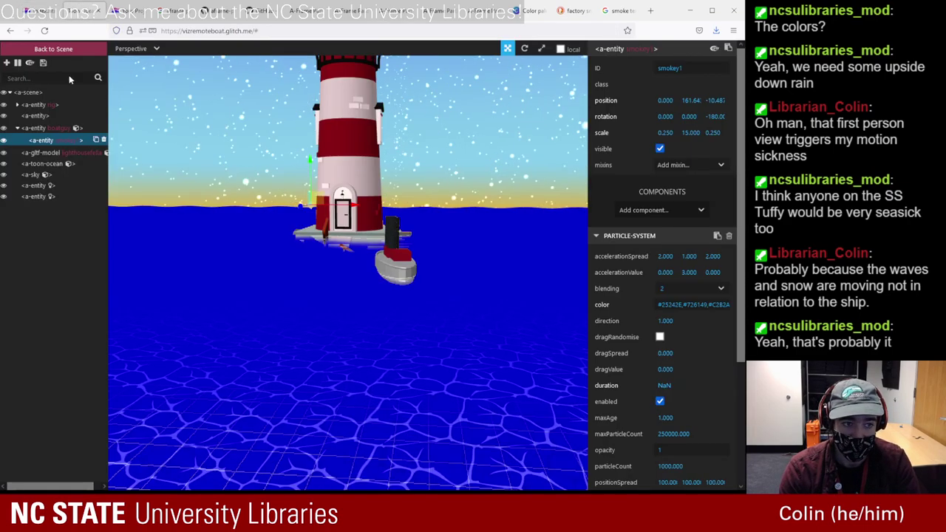
pyautogui.click(58, 129)
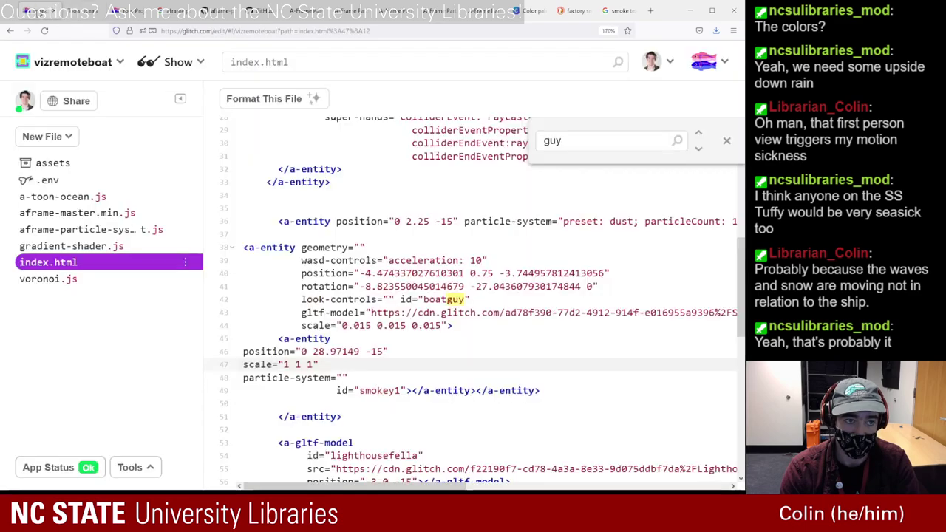
pyautogui.click(41, 10)
pyautogui.click(89, 11)
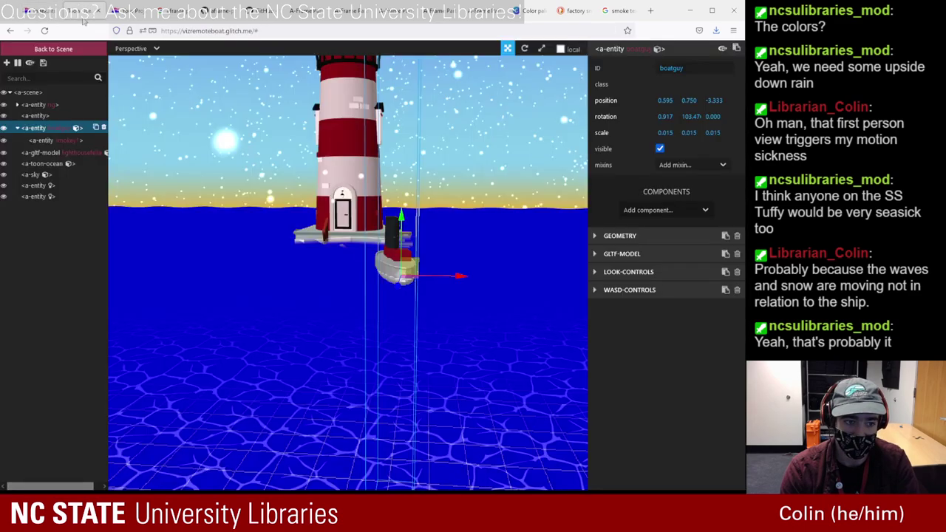
pyautogui.click(52, 140)
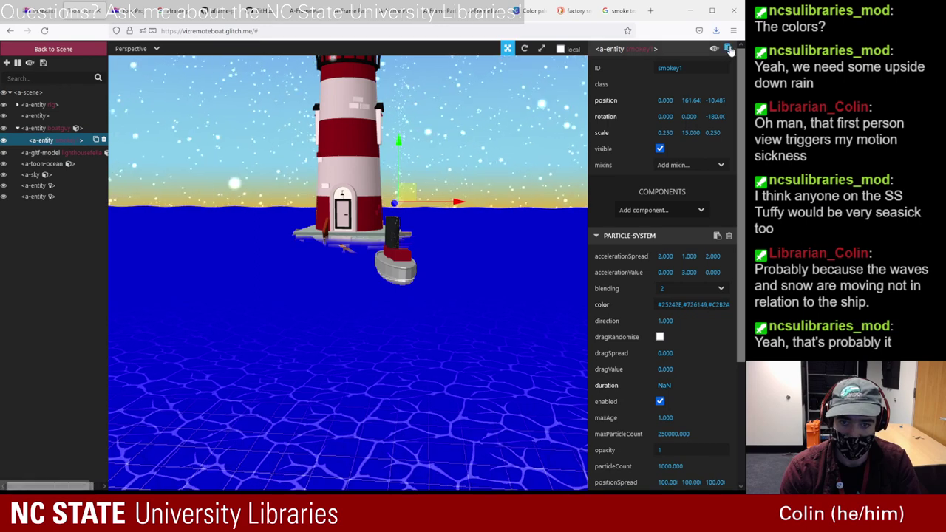
# - Replace the smokey1 entity block in index.html with the copied HTML and check the result in the live scene
pyautogui.hotkey('ctrl', 'shift', 'Tab')
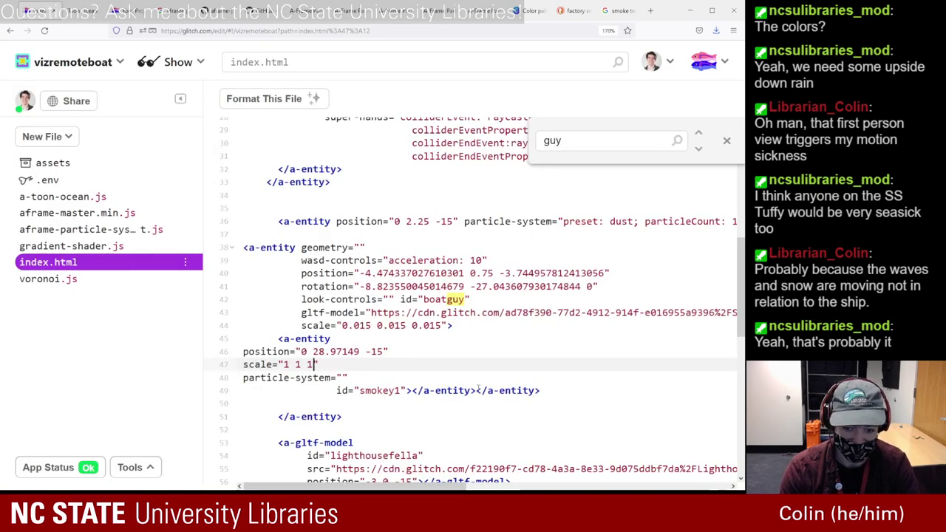
pyautogui.moveTo(475, 390); pyautogui.dragTo(273, 339)
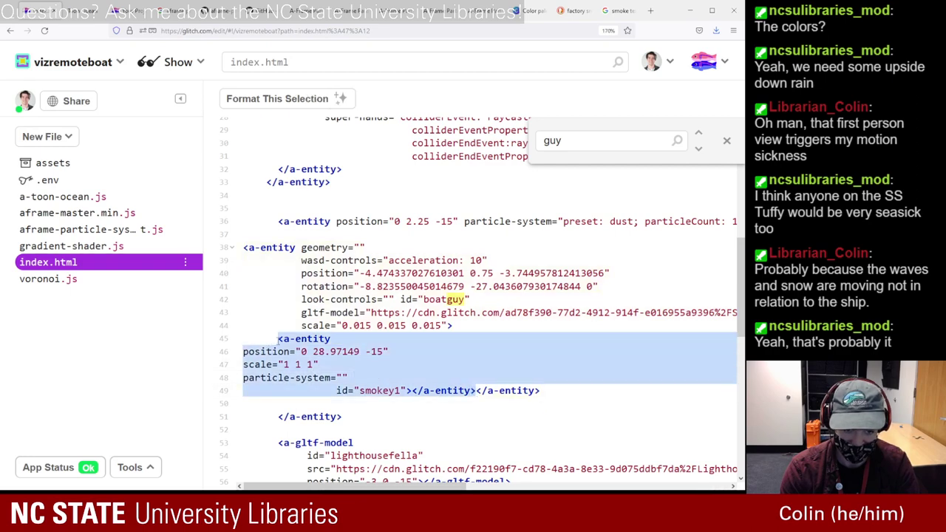
pyautogui.hotkey('ctrl', 'v')
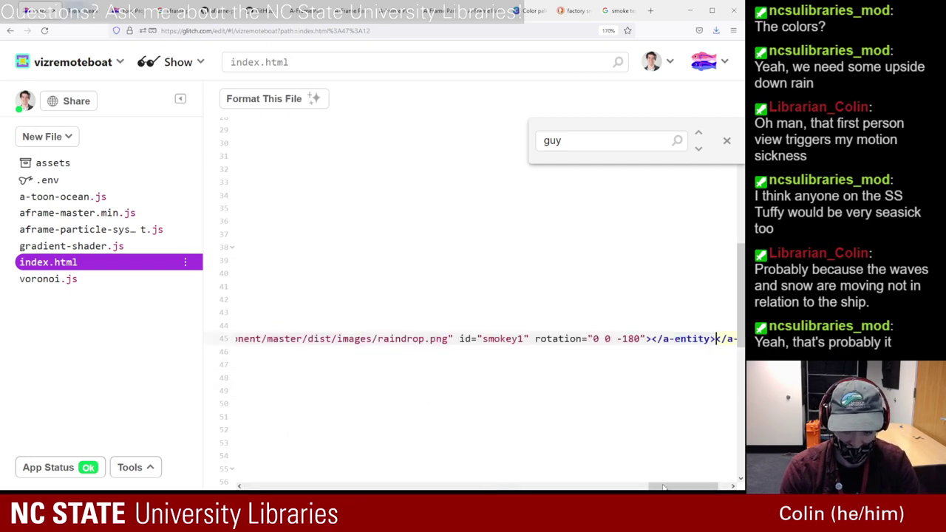
pyautogui.moveTo(683, 485); pyautogui.dragTo(279, 486)
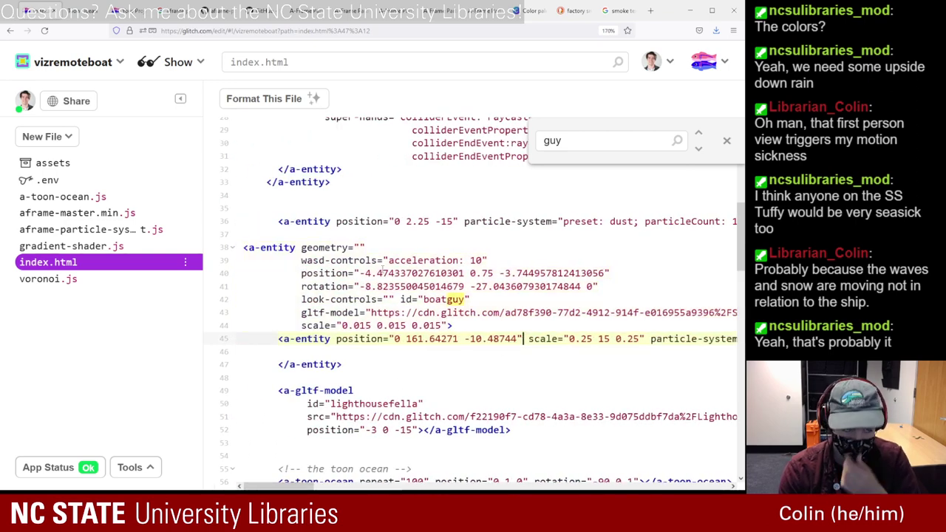
pyautogui.click(85, 11)
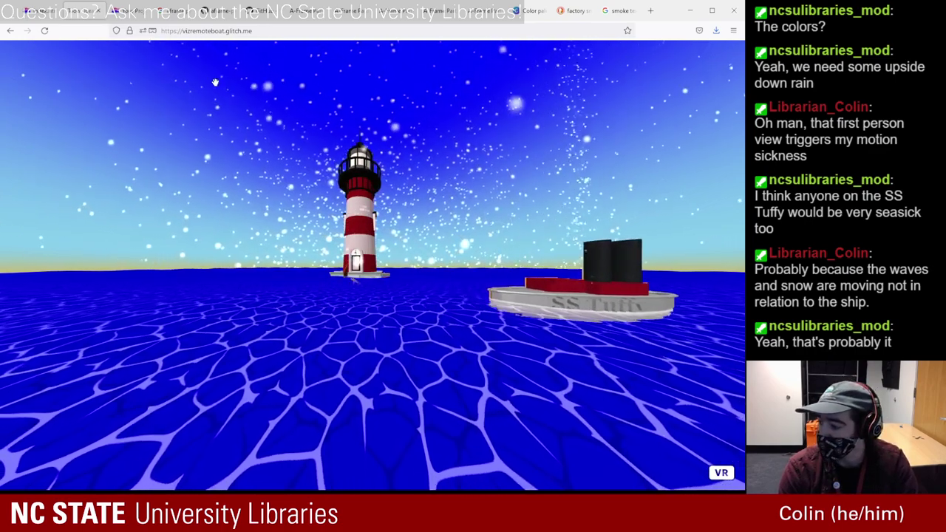
# - Put smokey1's scale and particle-system attributes on separate lines in index.html
pyautogui.click(11, 31)
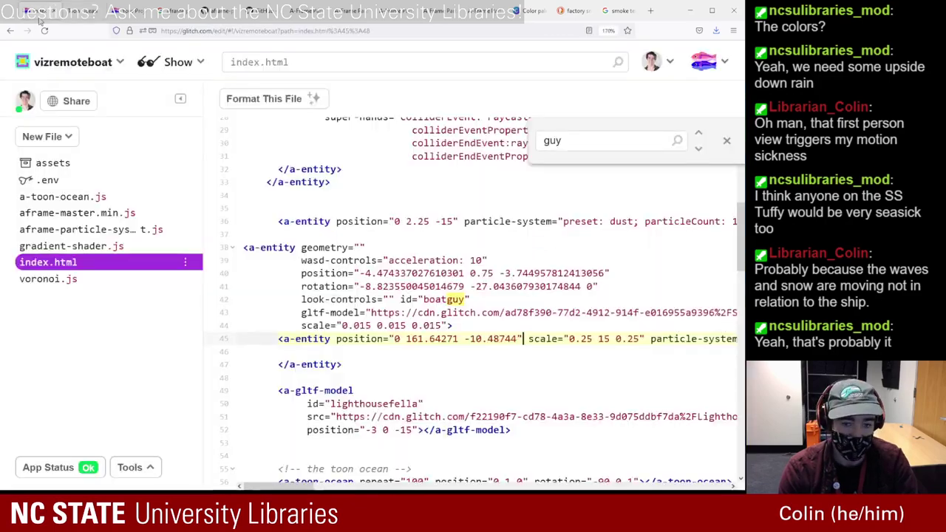
pyautogui.click(522, 339)
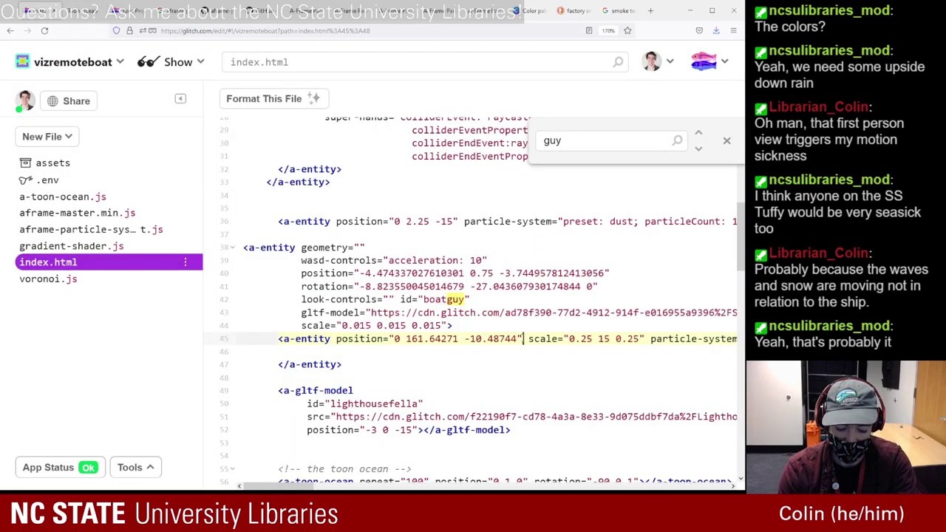
pyautogui.press('Return')
pyautogui.press('Return')
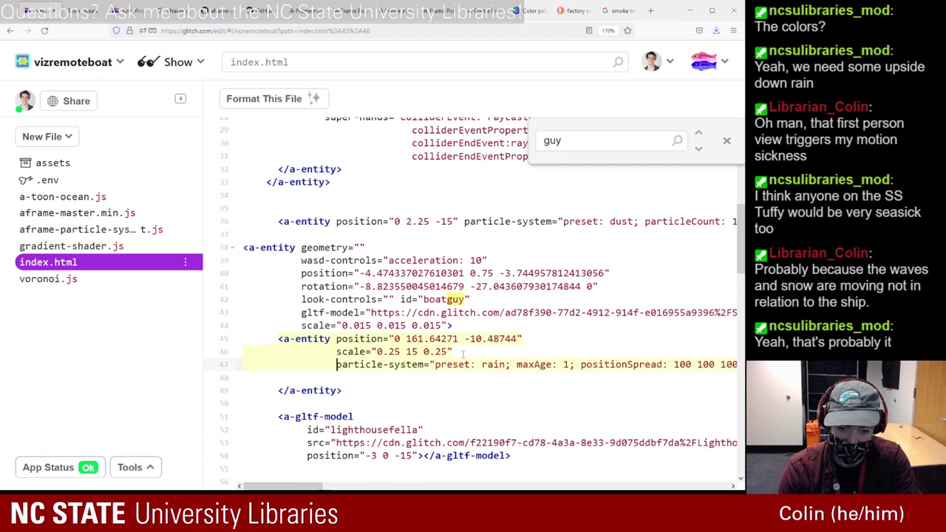
# - Try a maxAge of .25 in smokey1's particle-system code and check the particles in the live scene
pyautogui.moveTo(303, 485); pyautogui.dragTo(339, 486)
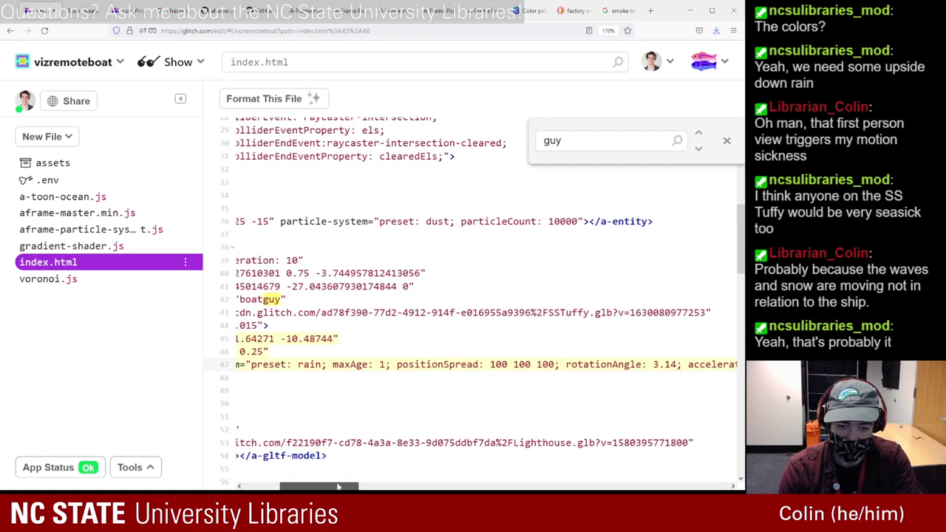
pyautogui.hscroll(1, 356, 400)
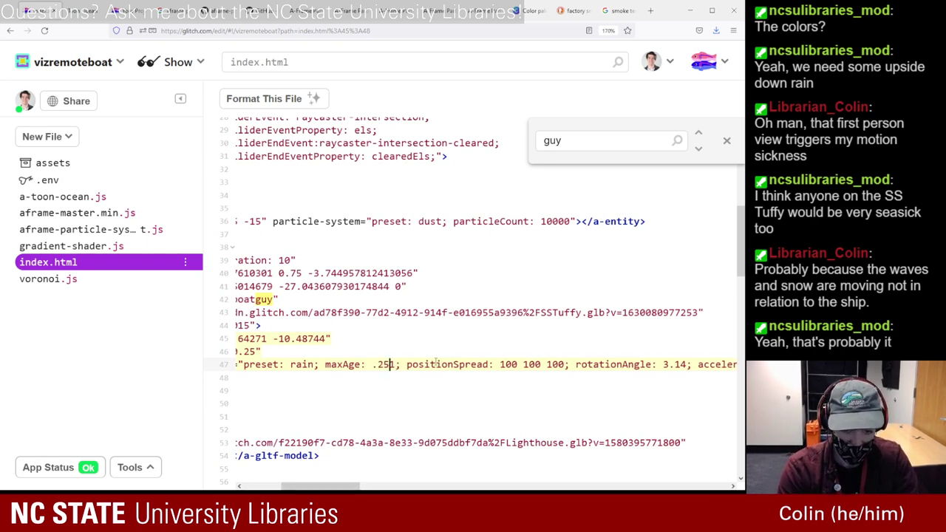
pyautogui.click(82, 10)
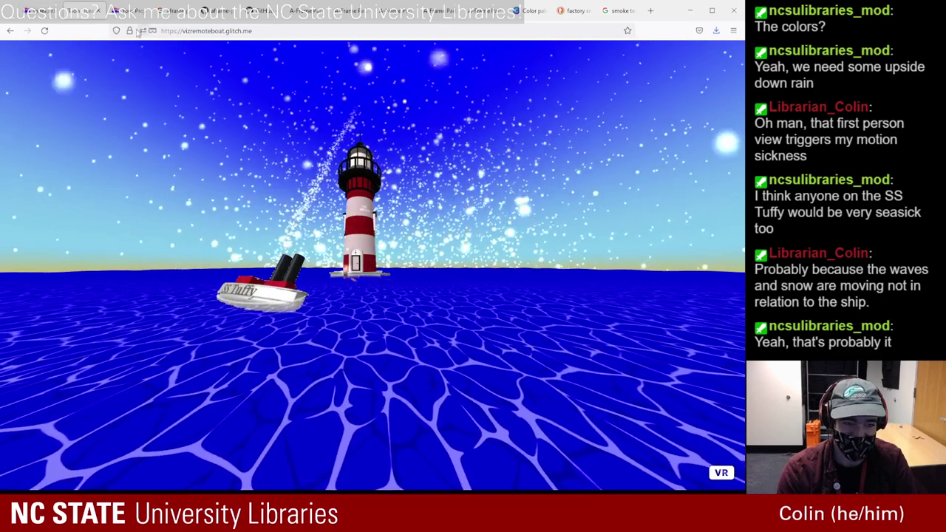
# - Try lowering smokey1's maxAge to .025 in the code and check the particles in the live scene
pyautogui.hotkey('ctrl', 'shift', 'Tab')
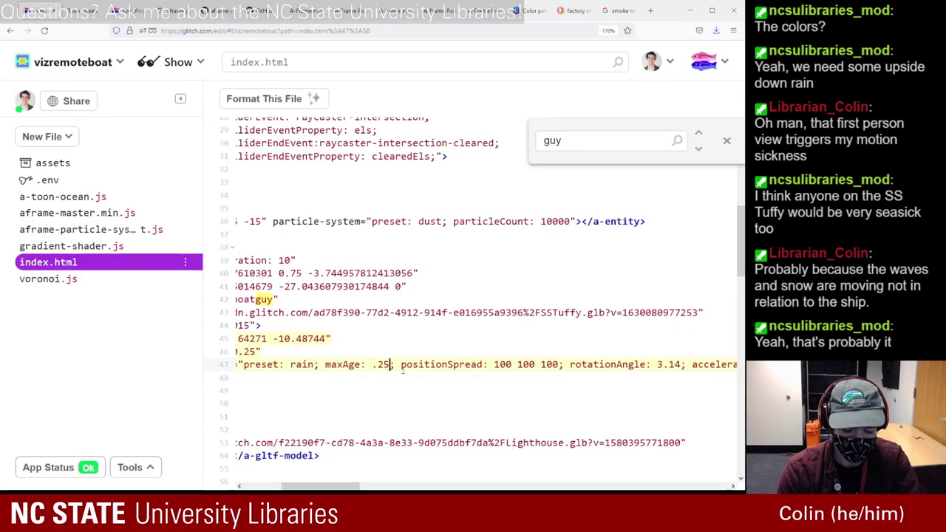
pyautogui.write('02')
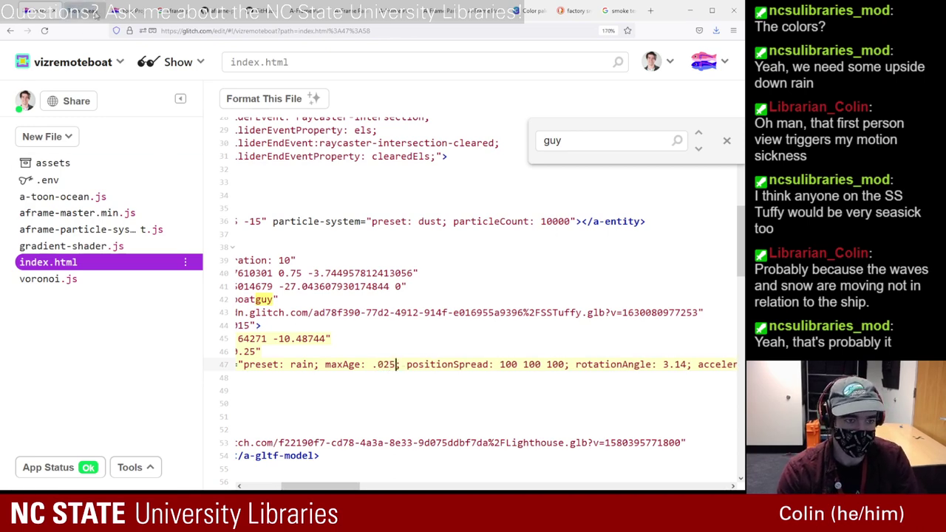
pyautogui.hotkey('ctrl', 'Tab')
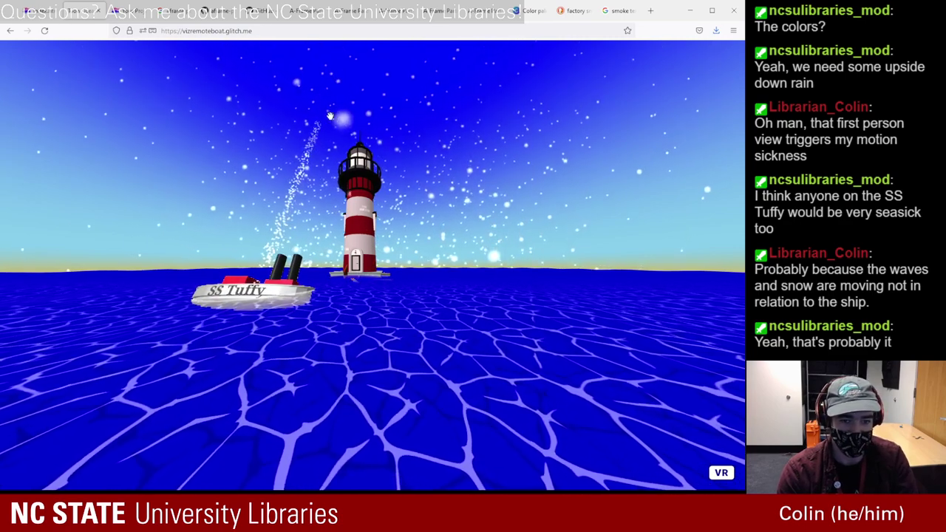
# - Set smokey1's maxAge back to 1 in index.html
pyautogui.hotkey('ctrl', 'shift', 'Tab')
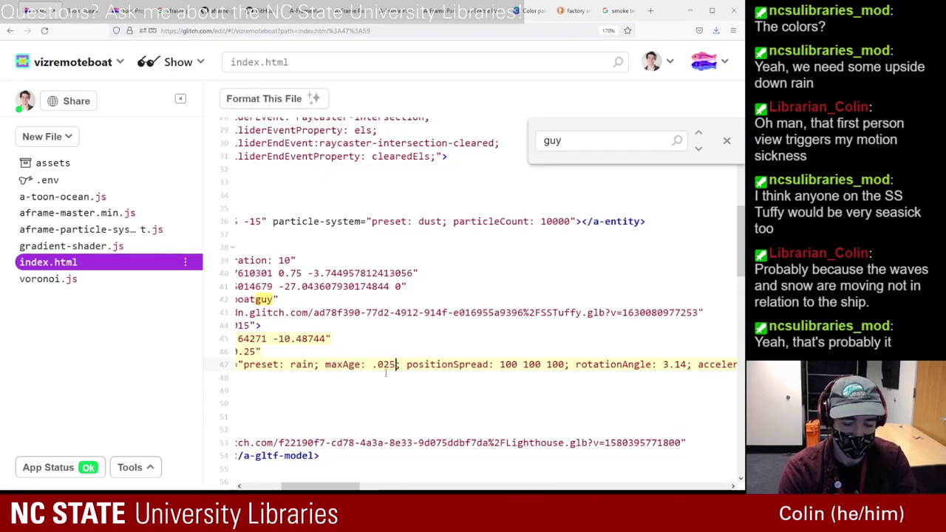
pyautogui.press('BackSpace')
pyautogui.press('BackSpace')
pyautogui.press('BackSpace')
pyautogui.press('BackSpace')
pyautogui.write('1')
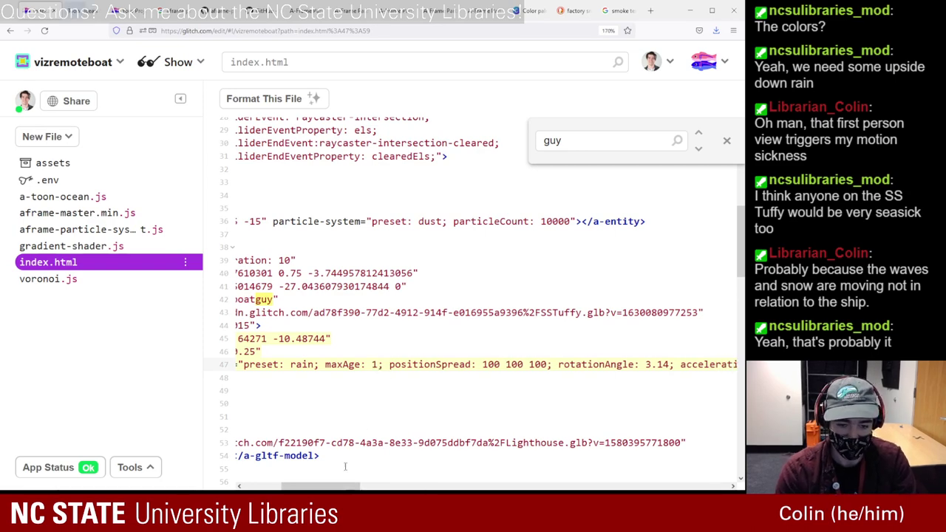
# - Set smokey1's Y scale to 5 in index.html and check the particle column in the live scene
pyautogui.moveTo(319, 486)
pyautogui.mouseDown()
pyautogui.moveTo(282, 487)
pyautogui.moveTo(347, 485)
pyautogui.moveTo(312, 474)
pyautogui.mouseUp()
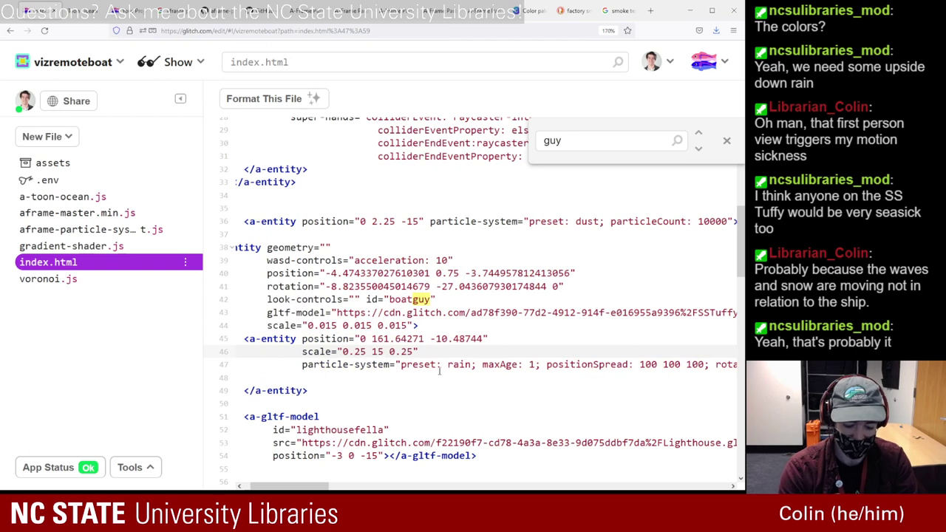
pyautogui.press('Left')
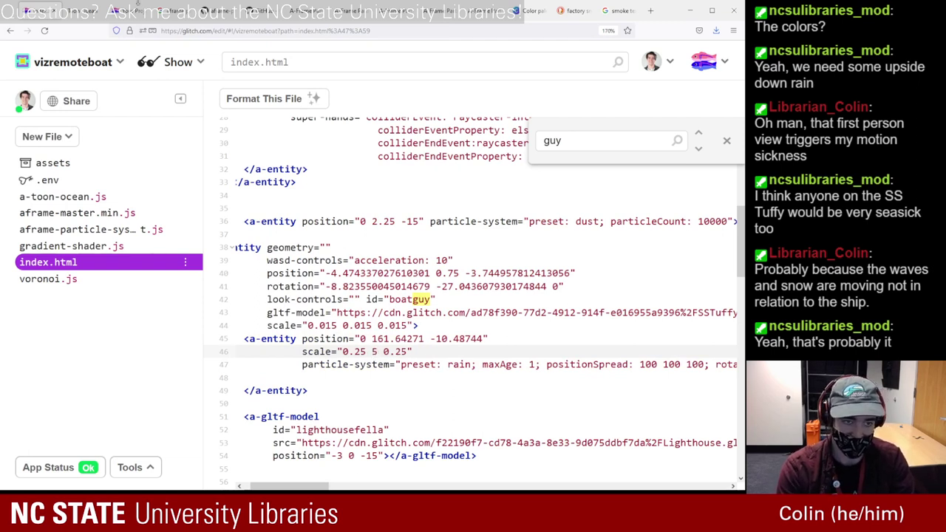
pyautogui.click(80, 10)
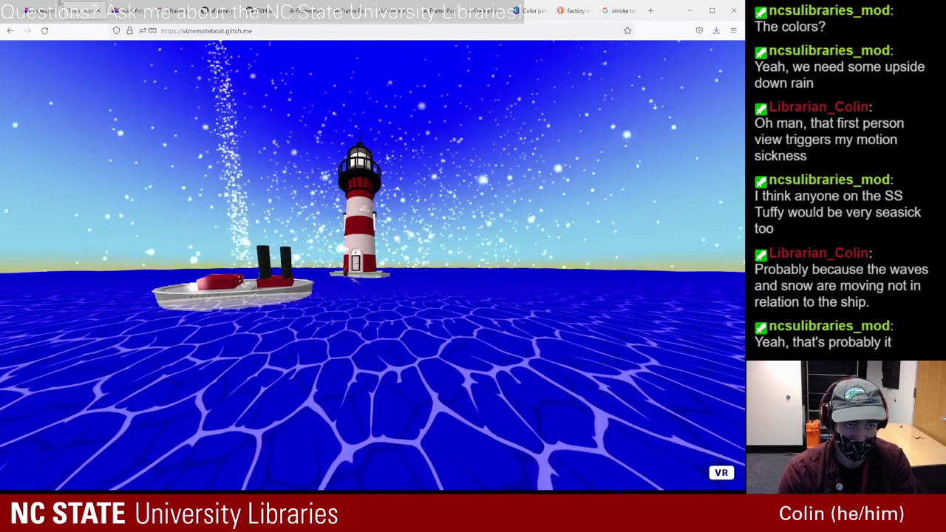
# - Set smokey1's X and Z scale to 0.15 in the code and check the narrower particle column in the live scene
pyautogui.hotkey('ctrl', '1')
pyautogui.click(372, 352)
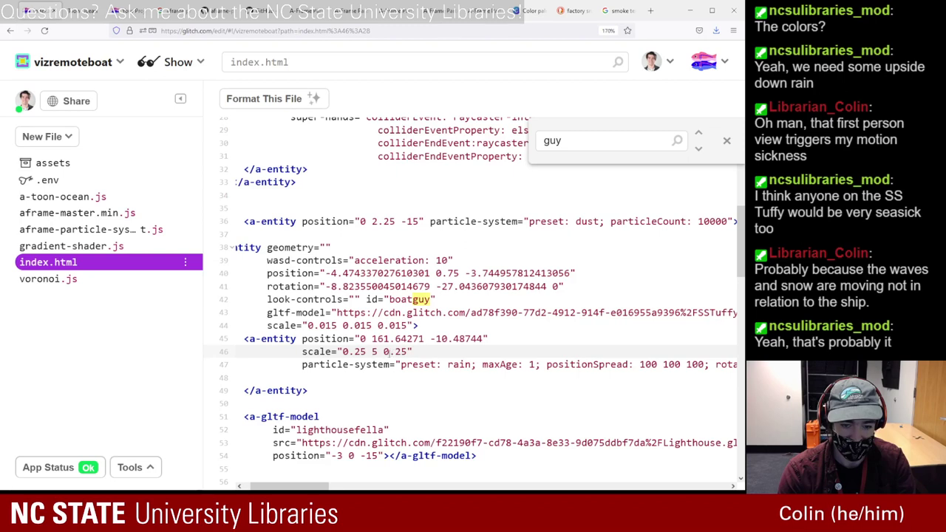
pyautogui.doubleClick(358, 352)
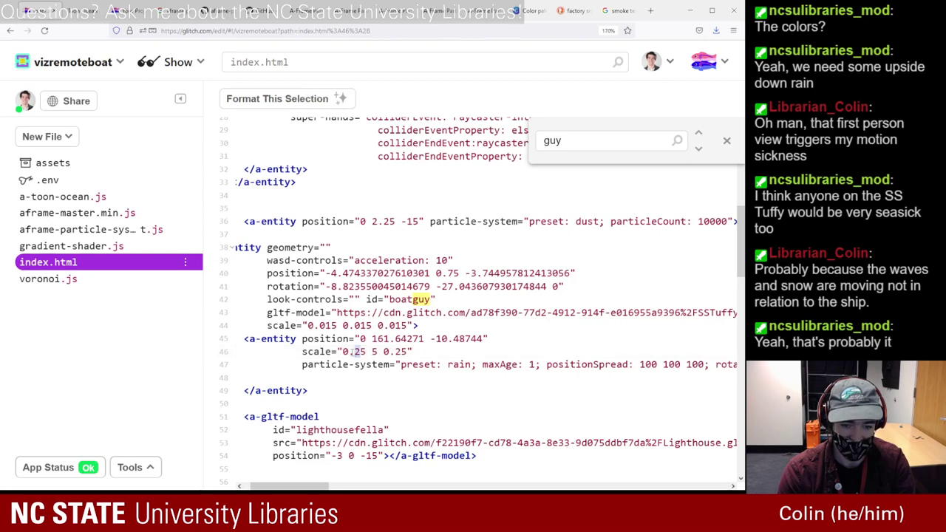
pyautogui.write('1')
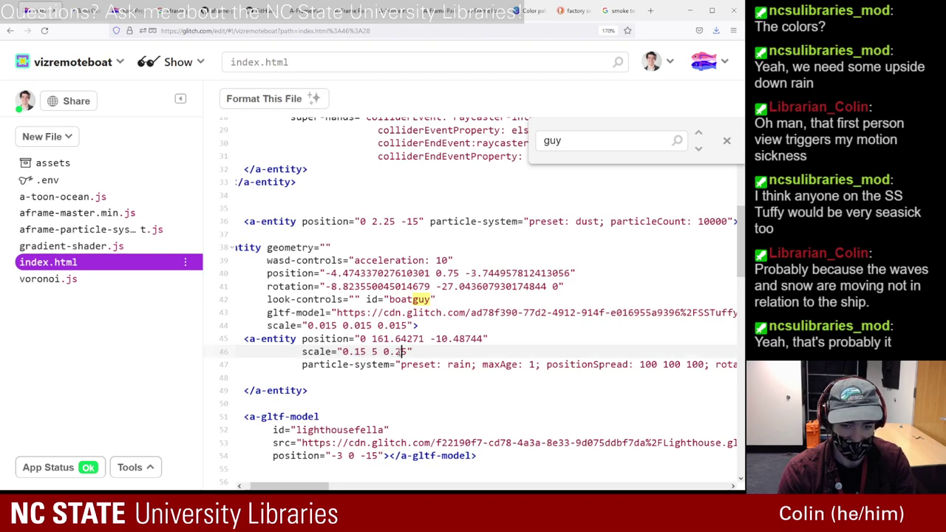
pyautogui.hotkey('shift', 'Left')
pyautogui.write('1')
pyautogui.click(81, 10)
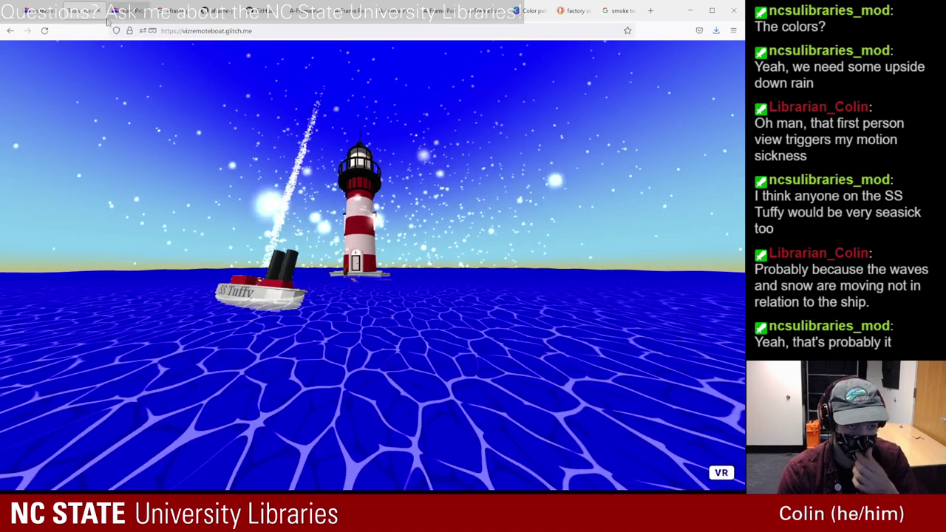
# - Examine the properties table in the aframe-particle-system-component README on GitHub
pyautogui.click(53, 14)
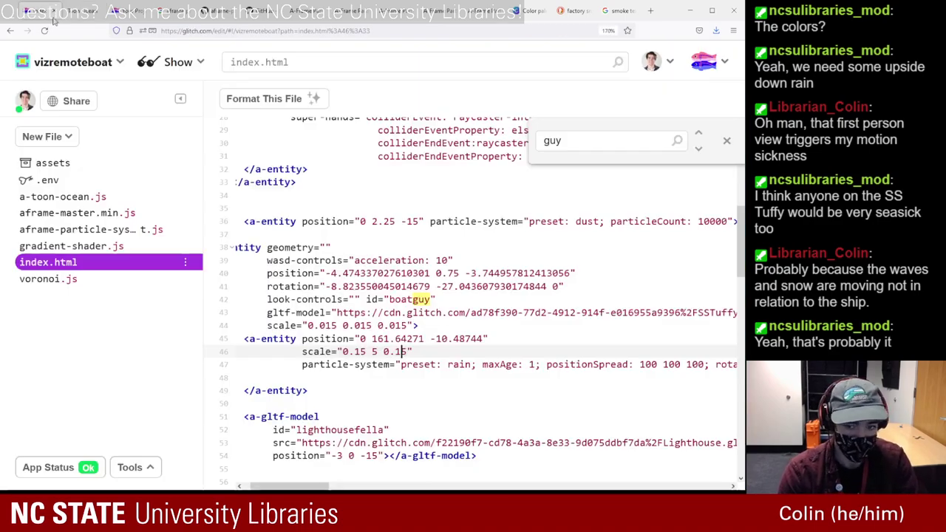
pyautogui.click(309, 11)
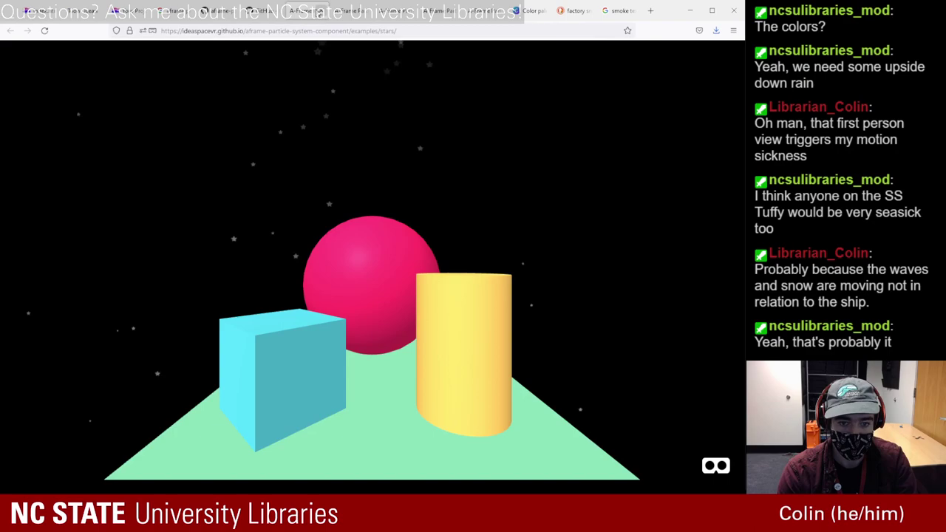
pyautogui.click(263, 11)
pyautogui.scroll(5, 234, 252)
pyautogui.scroll(-3, 235, 246)
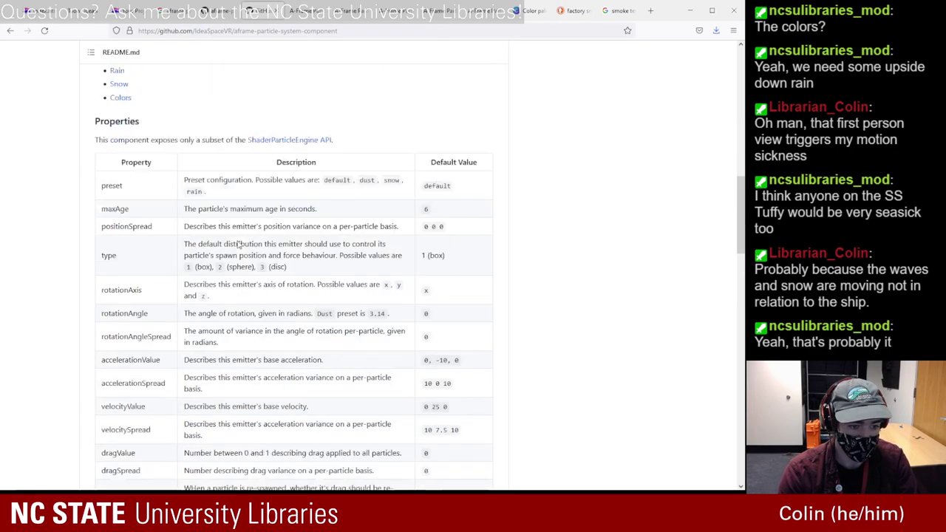
# - Remove the spaces between the three color values #25242E,#726149,#C2B2A0 in smokey1's particle-system line in index.html
pyautogui.scroll(-3, 177, 311)
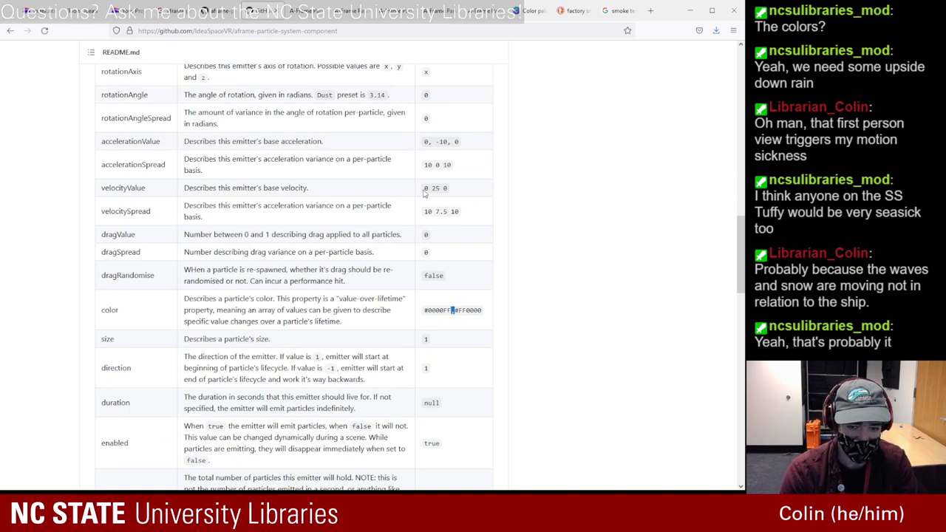
pyautogui.click(110, 13)
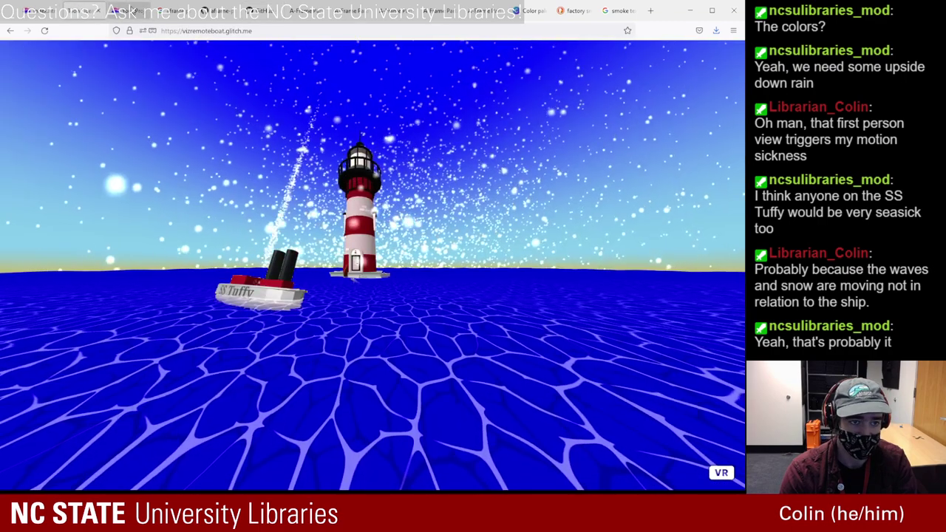
pyautogui.hotkey('ctrl', 'shift', 'Tab')
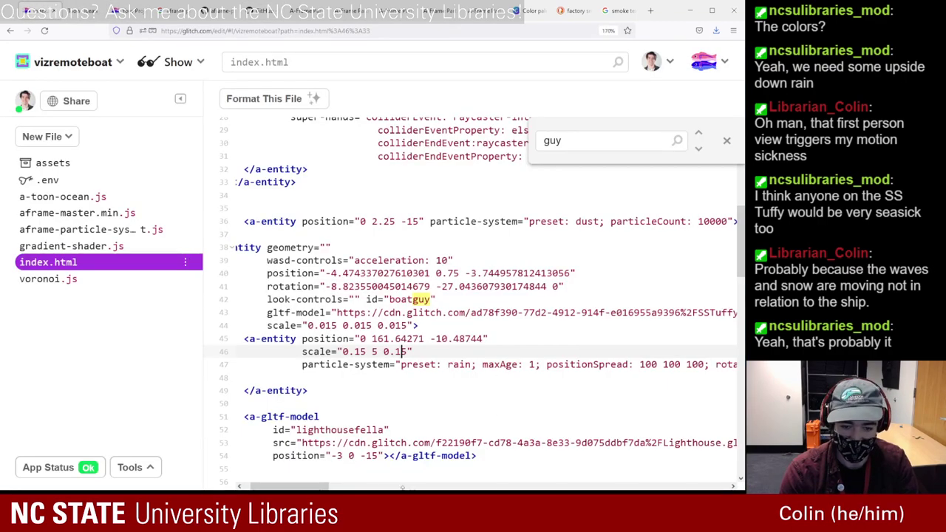
pyautogui.moveTo(317, 488); pyautogui.dragTo(514, 484)
pyautogui.click(536, 365)
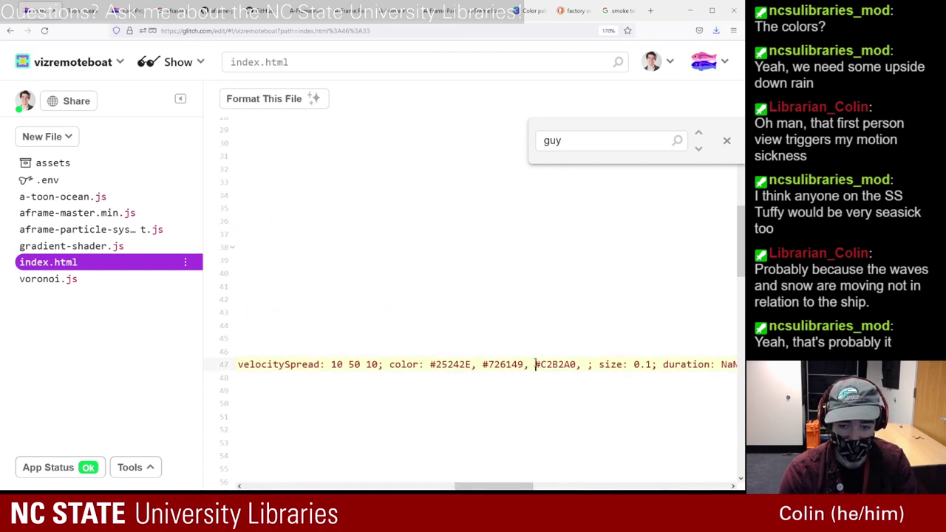
pyautogui.press('BackSpace')
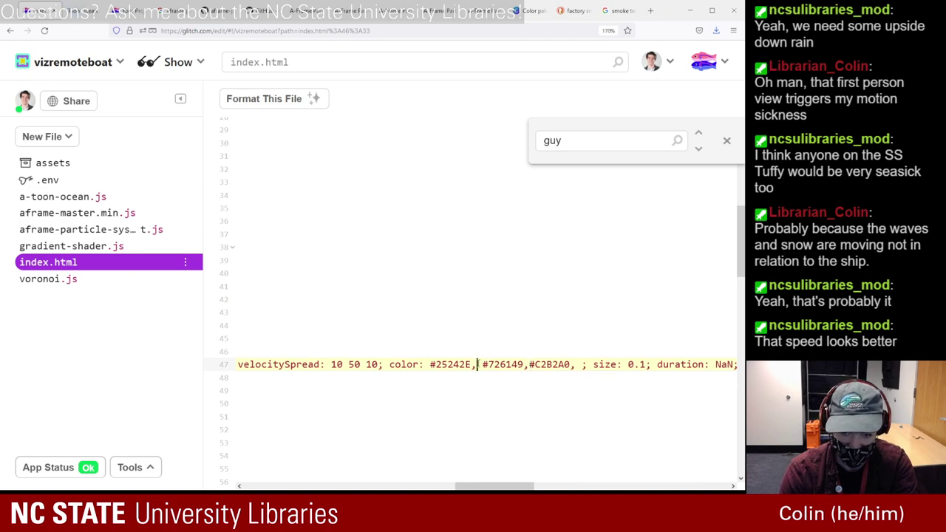
pyautogui.press('Left')
pyautogui.press('Left')
pyautogui.press('Left')
pyautogui.press('Left')
pyautogui.press('Left')
pyautogui.press('Left')
pyautogui.press('Left')
pyautogui.press('Left')
pyautogui.press('BackSpace')
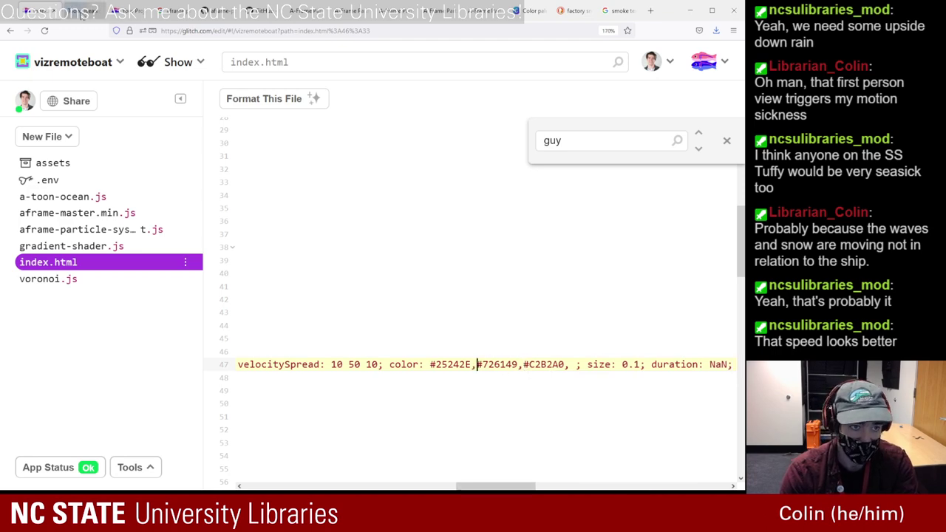
# - Delete the trailing comma after #C2B2A0 in smokey1's color list and check the particle colors in the live scene
pyautogui.click(81, 10)
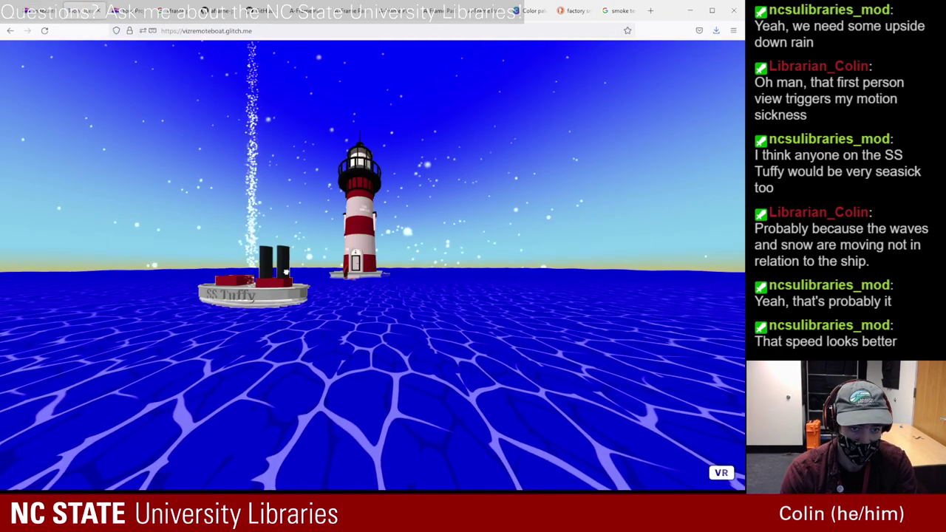
pyautogui.click(41, 10)
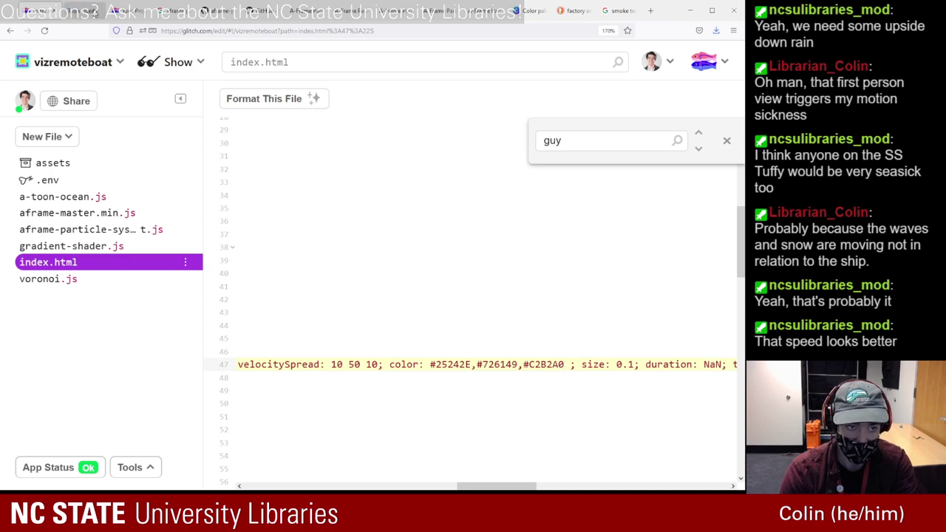
pyautogui.click(81, 10)
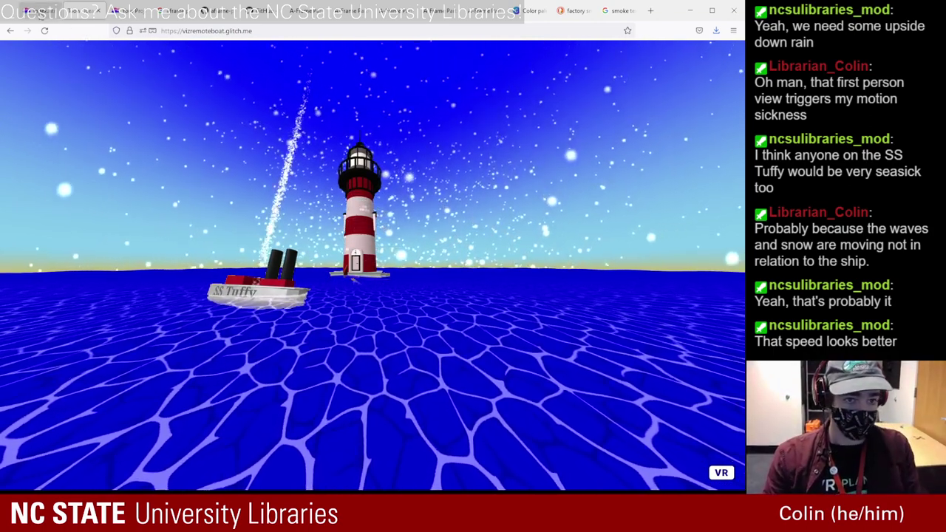
# - Set smokey1's velocityValue to 0 7.5 0 in index.html and check the particle column in the live scene
pyautogui.click(41, 11)
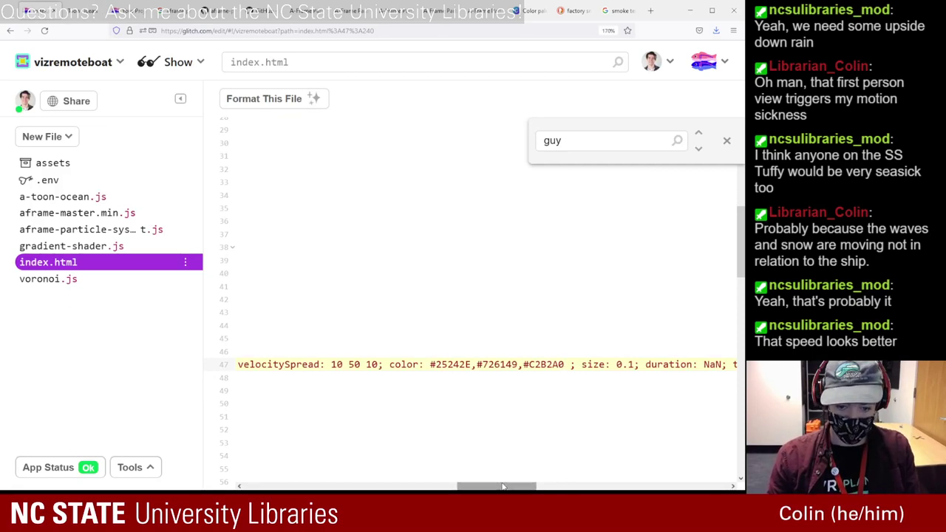
pyautogui.moveTo(503, 481); pyautogui.dragTo(418, 486)
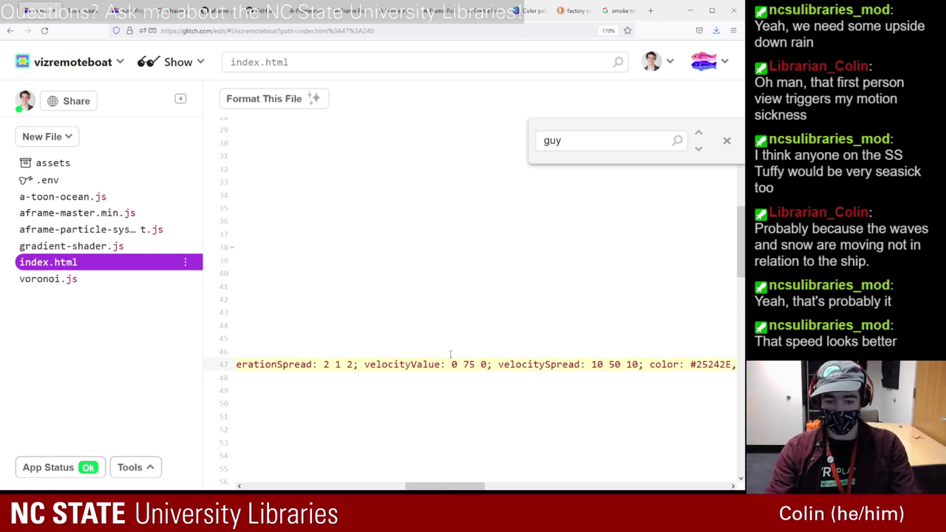
pyautogui.doubleClick(470, 364)
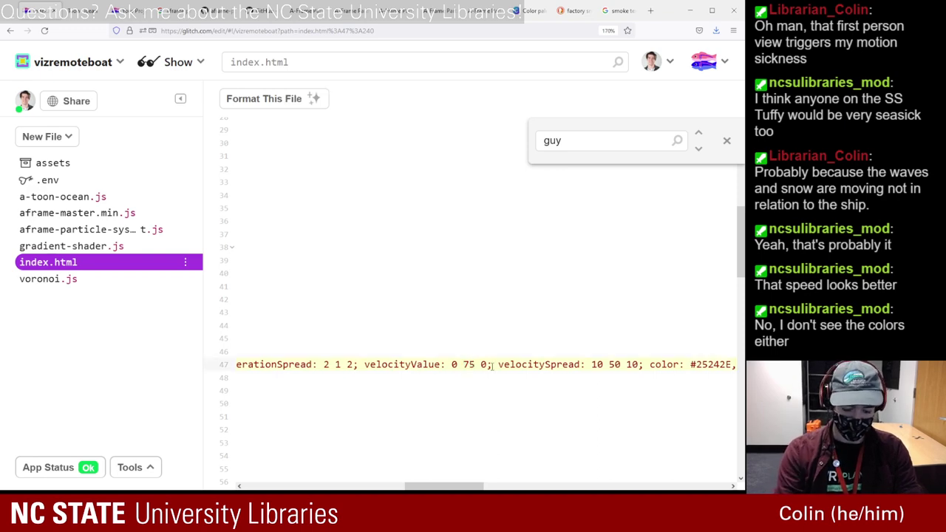
pyautogui.write('.')
pyautogui.click(83, 10)
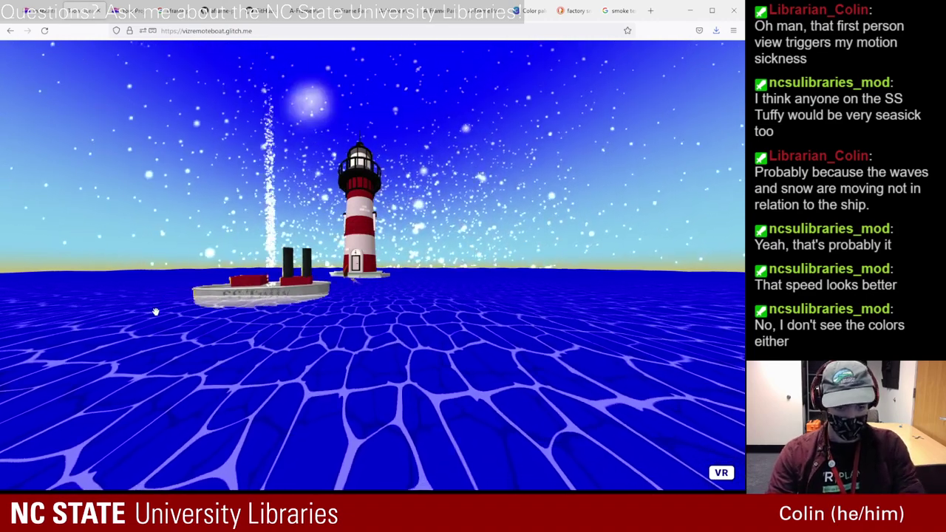
# - Set the dust preset entity's particleCount to 100 in index.html and check the live scene
pyautogui.hotkey('ctrl', 'shift', 'Tab')
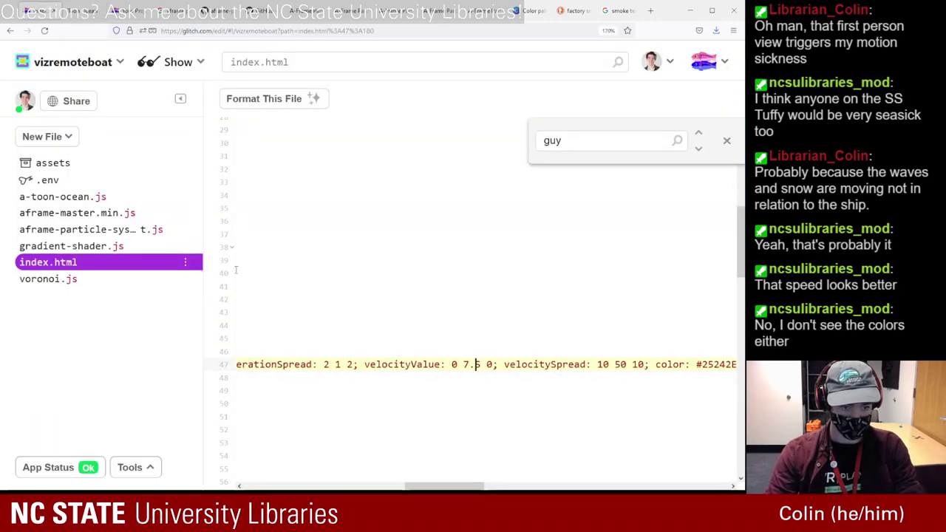
pyautogui.hscroll(-5, 425, 301)
pyautogui.scroll(8, 425, 302)
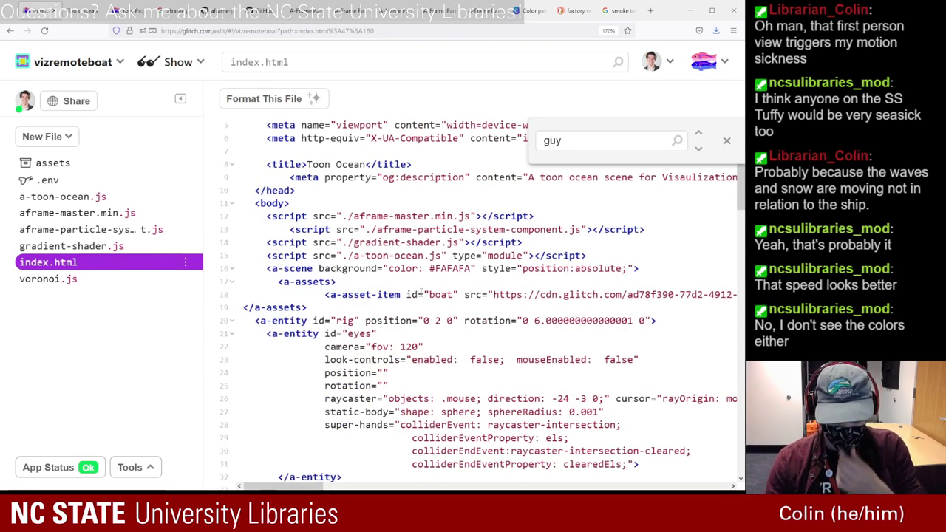
pyautogui.scroll(-2, 422, 292)
pyautogui.scroll(-4, 420, 289)
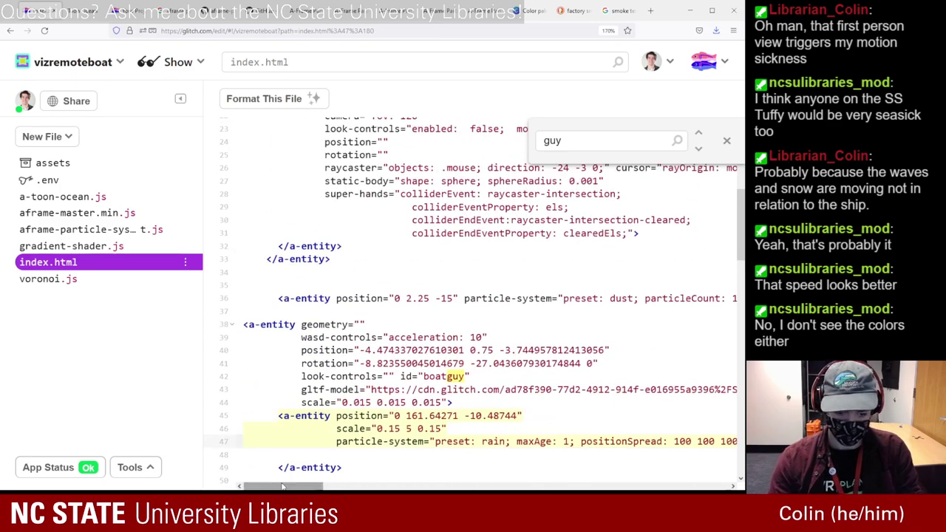
pyautogui.hscroll(6, 350, 452)
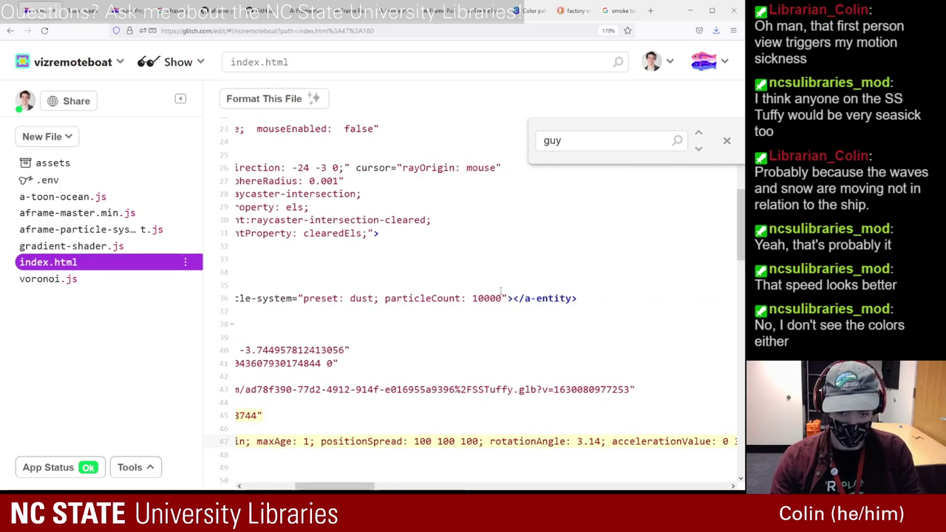
pyautogui.press('BackSpace')
pyautogui.press('BackSpace')
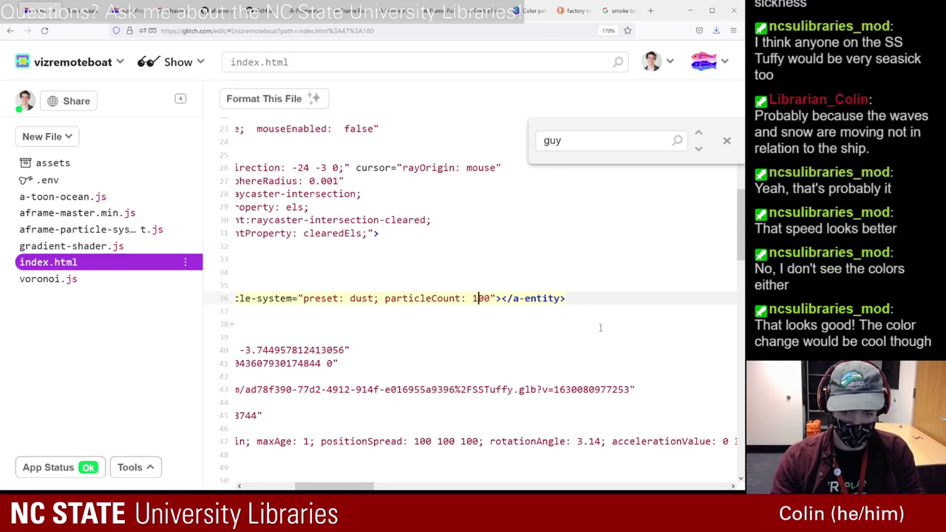
pyautogui.click(81, 10)
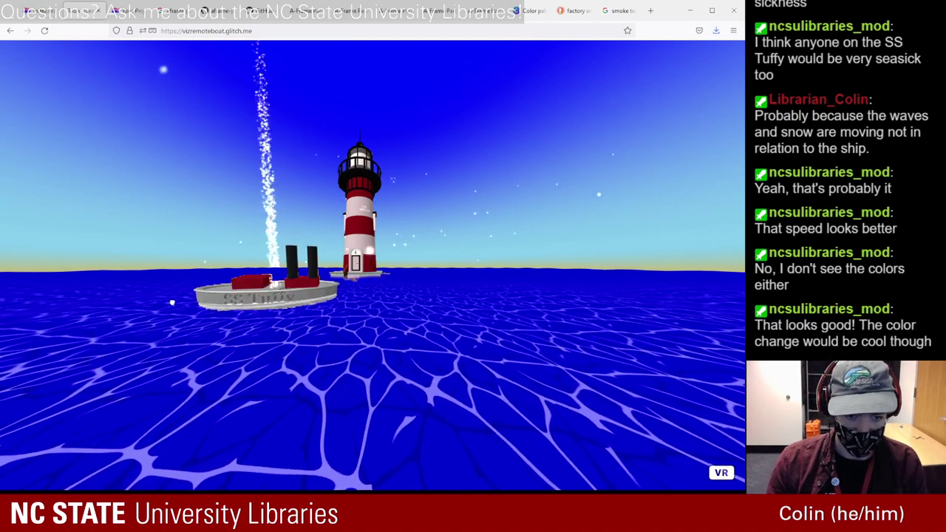
pyautogui.click(41, 12)
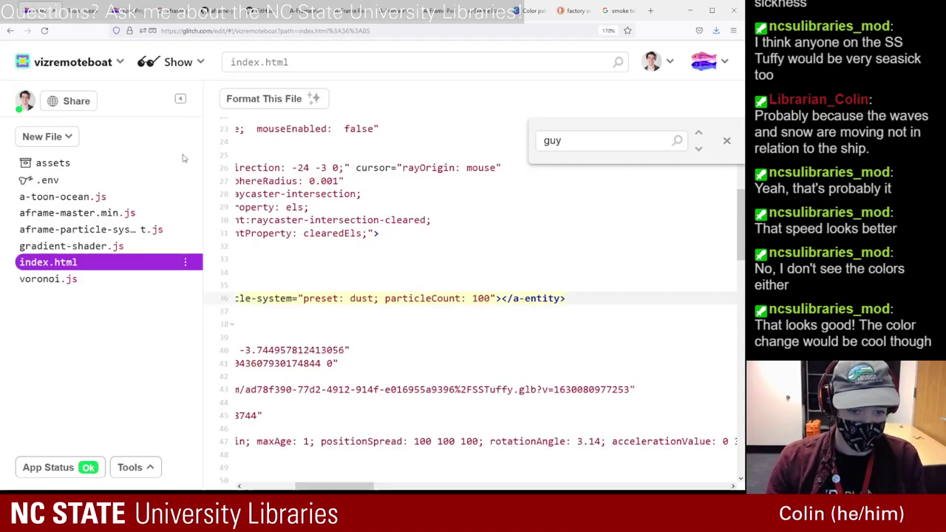
pyautogui.moveTo(359, 488); pyautogui.dragTo(303, 488)
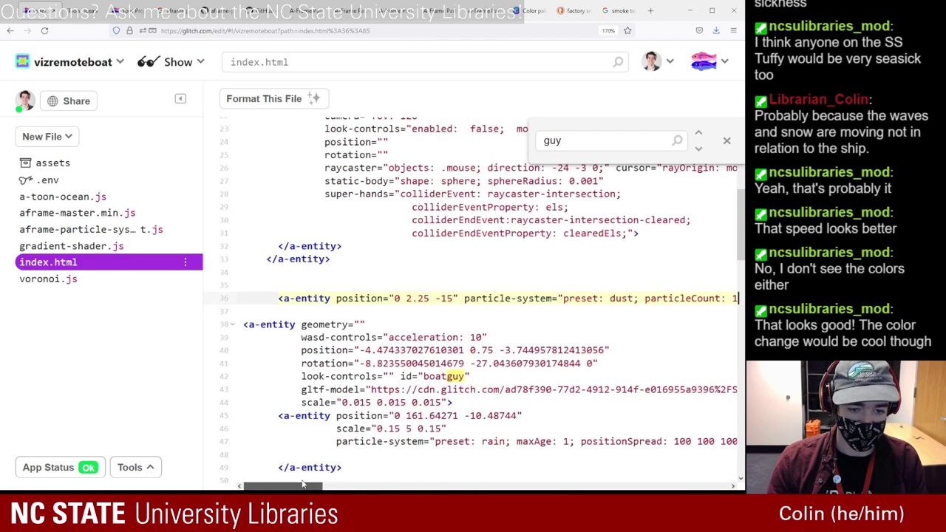
pyautogui.click(85, 10)
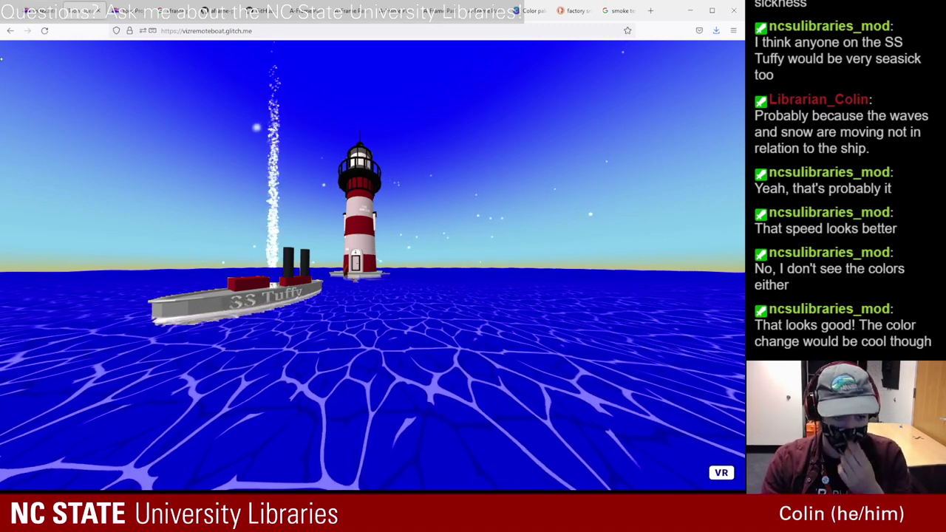
pyautogui.hotkey('ctrl', 'shift', 'Tab')
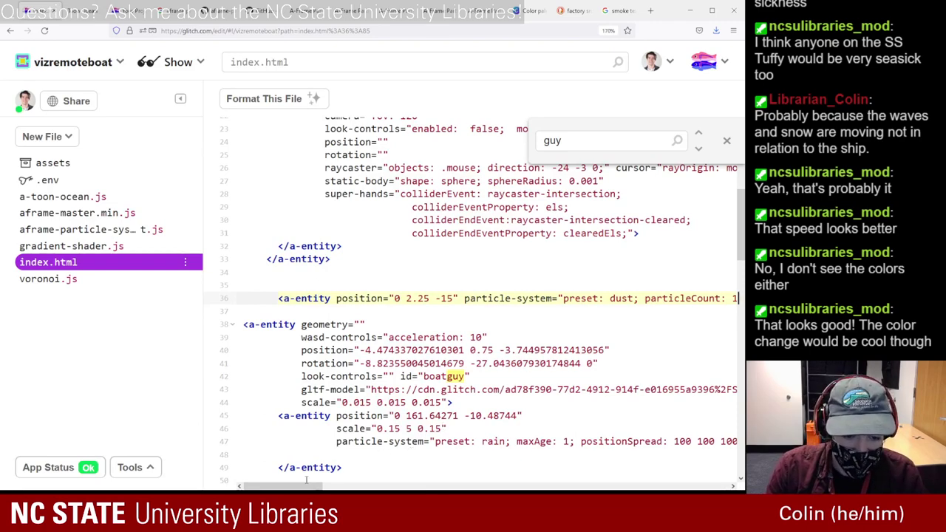
pyautogui.moveTo(305, 487)
pyautogui.mouseDown()
pyautogui.moveTo(332, 489)
pyautogui.moveTo(316, 489)
pyautogui.mouseUp()
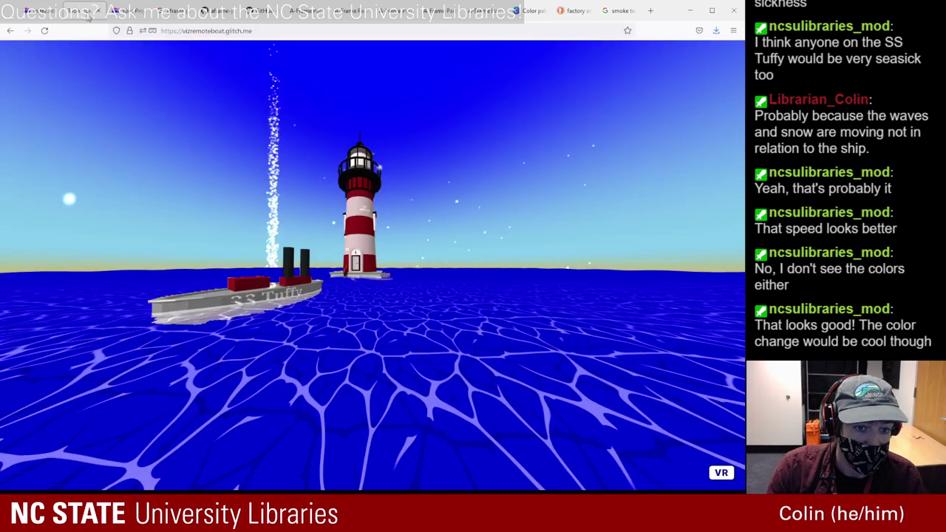
# - Open the A-Frame inspector on the live scene, start scene playback, and select the smokey1 entity under boatguy
pyautogui.click(91, 20)
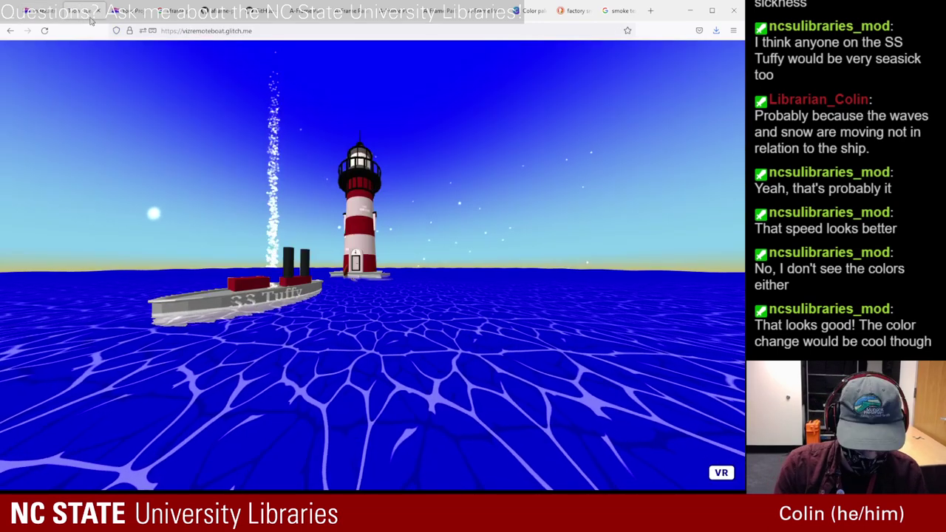
pyautogui.hotkey('ctrl', 'alt', 'i')
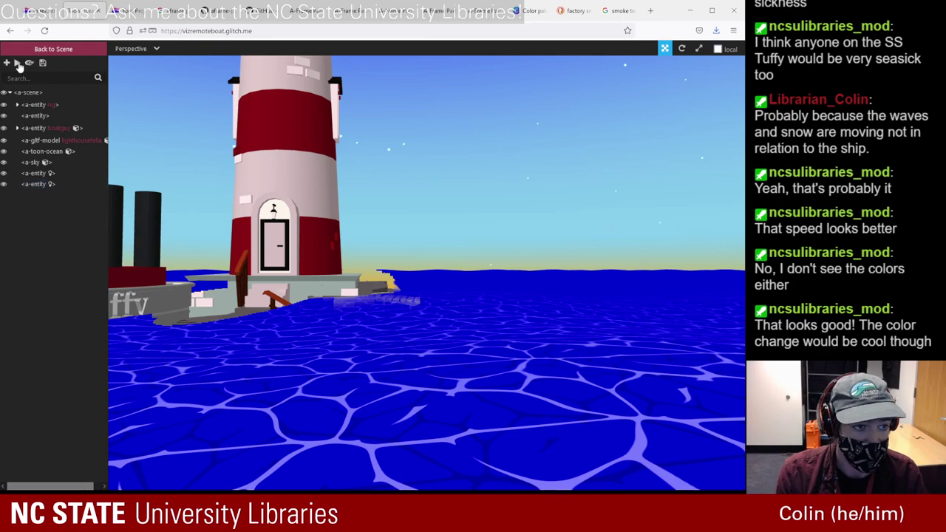
pyautogui.click(254, 412)
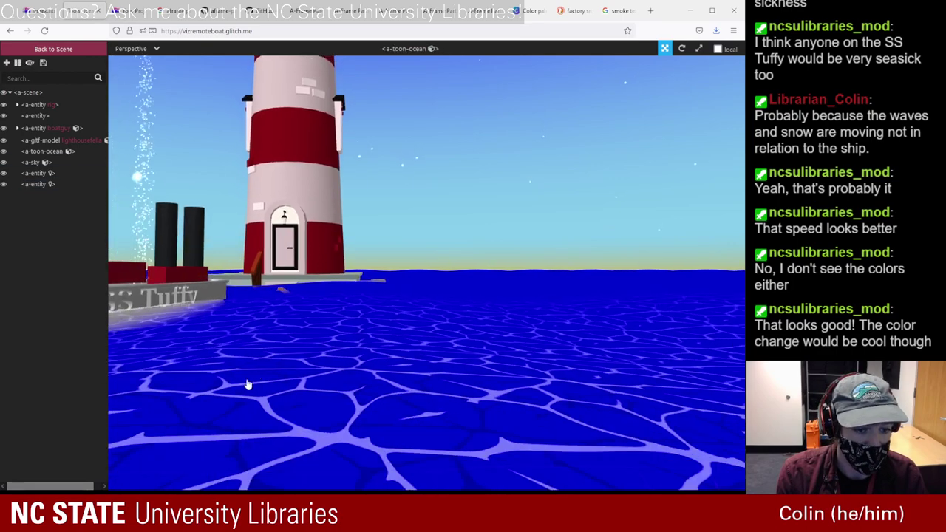
pyautogui.click(17, 129)
pyautogui.click(42, 139)
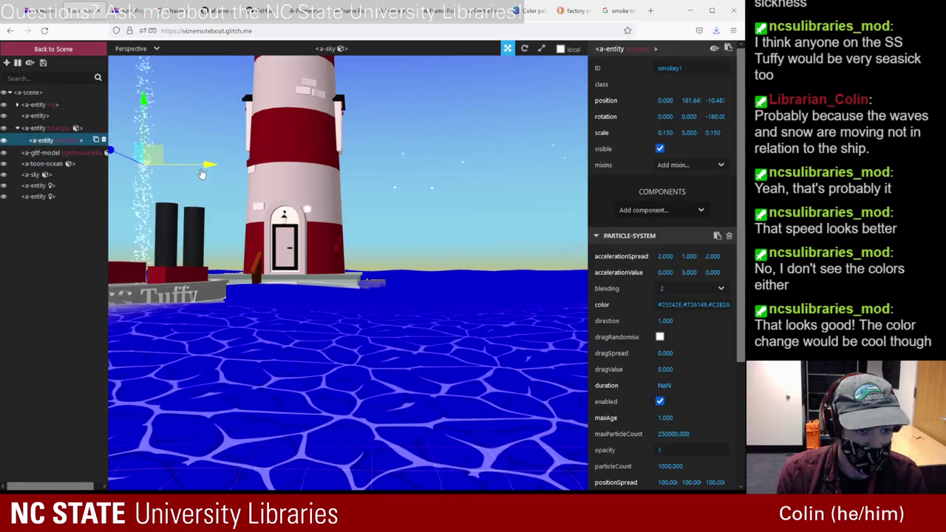
# - Set smokey1's Y position to 140 in the inspector while viewing the boat from above
pyautogui.moveTo(232, 306); pyautogui.dragTo(212, 181)
pyautogui.moveTo(225, 223); pyautogui.dragTo(259, 221)
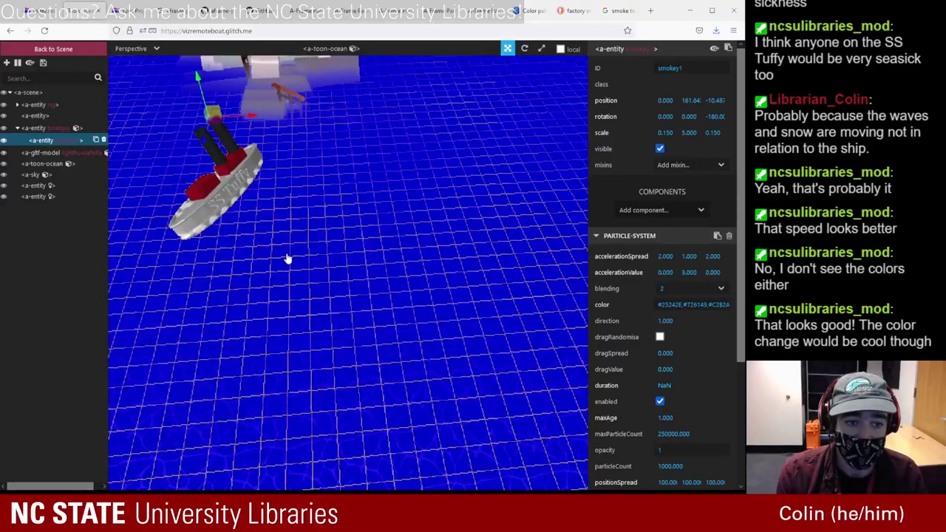
pyautogui.moveTo(288, 258); pyautogui.dragTo(308, 225)
pyautogui.moveTo(264, 276); pyautogui.dragTo(310, 290)
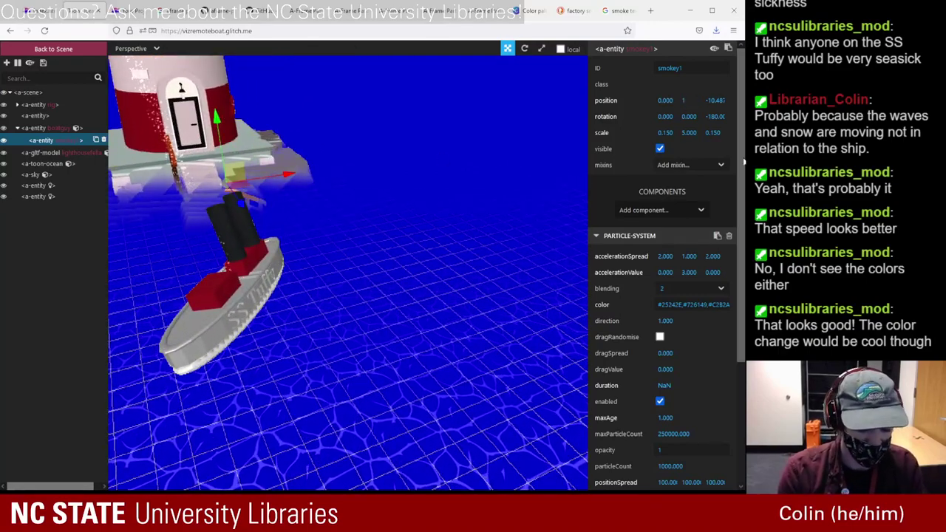
pyautogui.press('Tab')
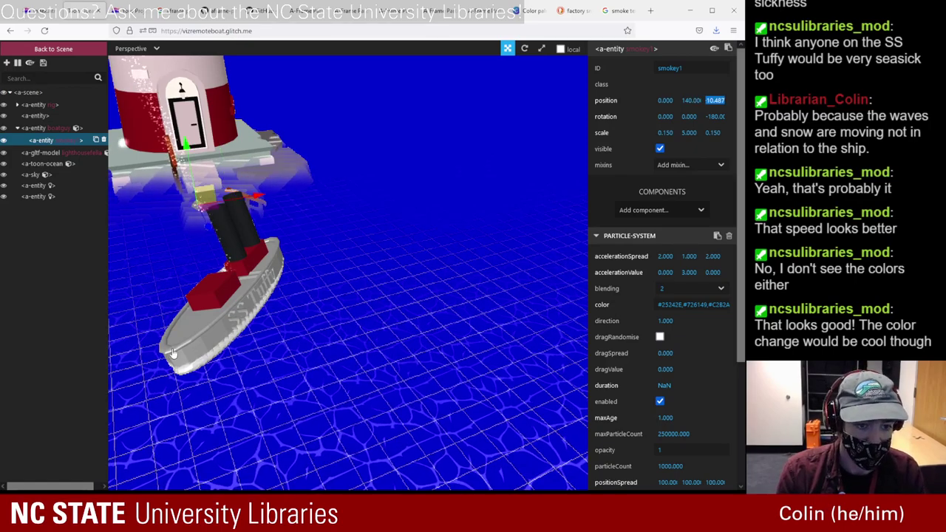
# - Move smokey1 horizontally so its particles rise from the opening of the funnel nearest the red deck box, and check the placement
pyautogui.moveTo(244, 352); pyautogui.dragTo(397, 348)
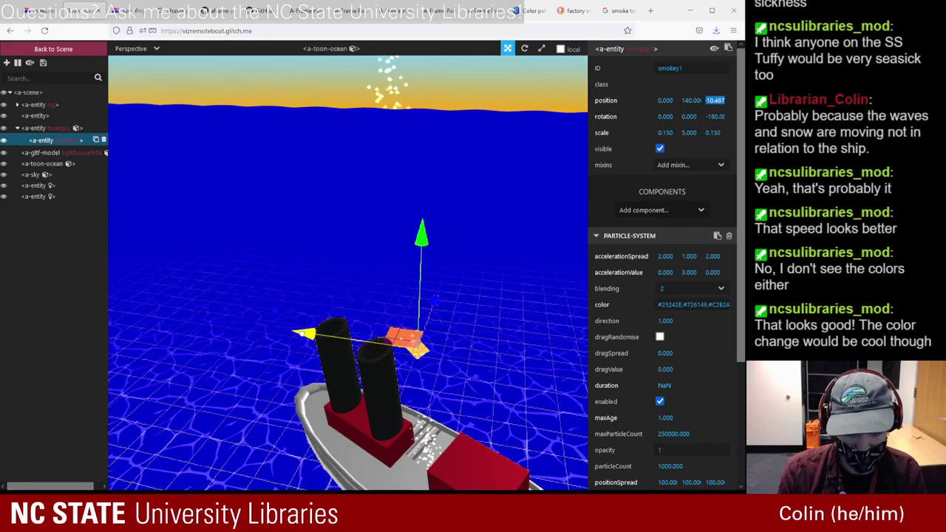
pyautogui.moveTo(312, 333); pyautogui.dragTo(258, 326)
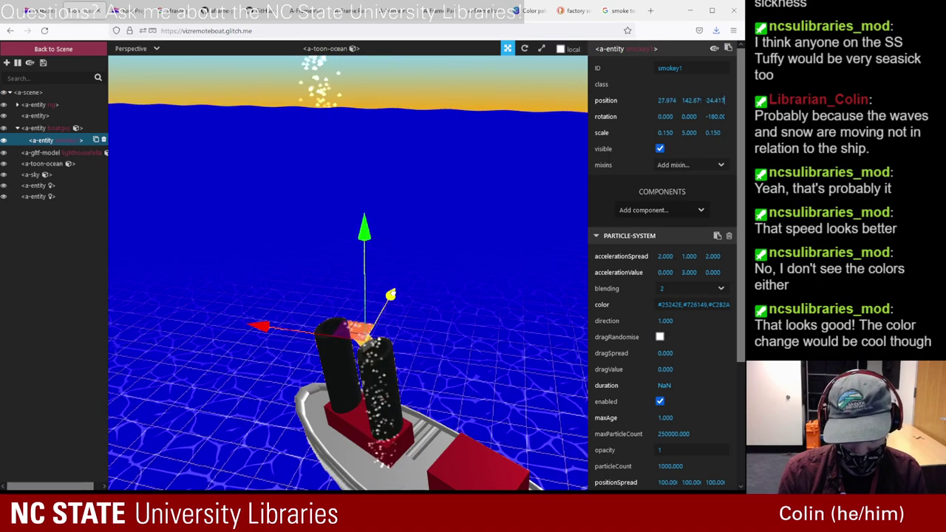
pyautogui.moveTo(392, 298); pyautogui.dragTo(397, 292)
pyautogui.click(454, 387)
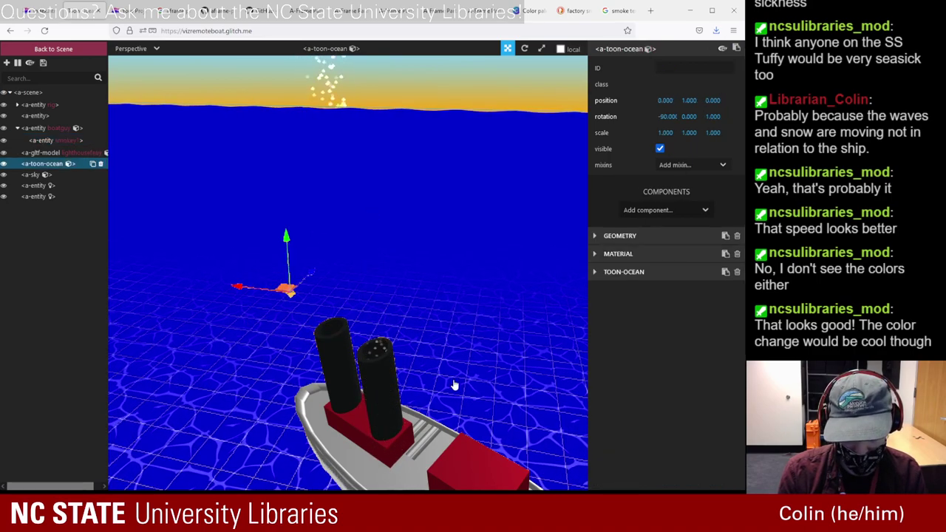
pyautogui.moveTo(454, 386); pyautogui.dragTo(290, 392)
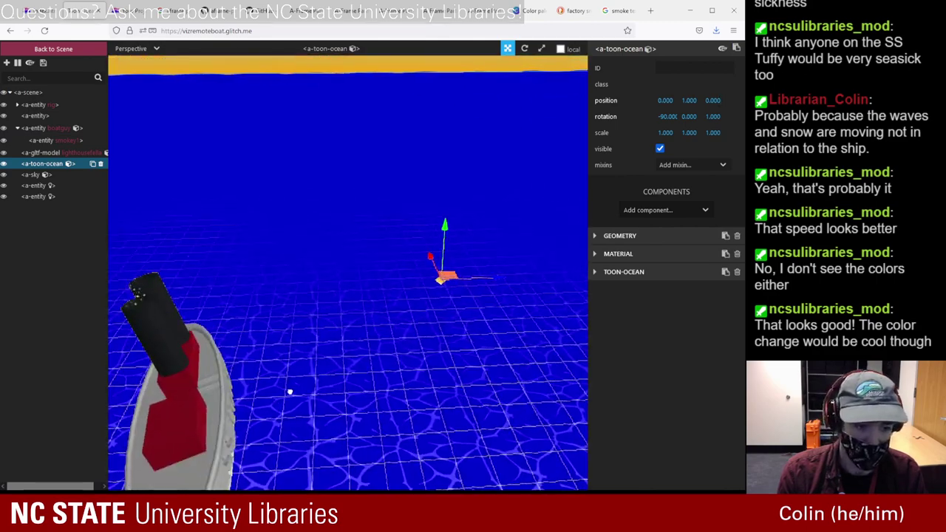
# - Copy the smokey1 entity's HTML from the inspector and paste it into a new blank Google Docs document
pyautogui.click(61, 140)
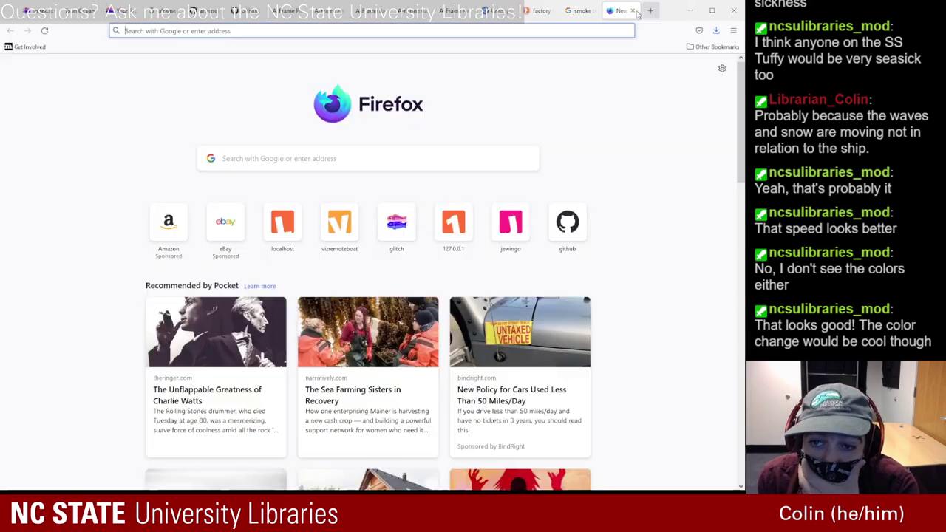
pyautogui.click(651, 10)
pyautogui.write('drive')
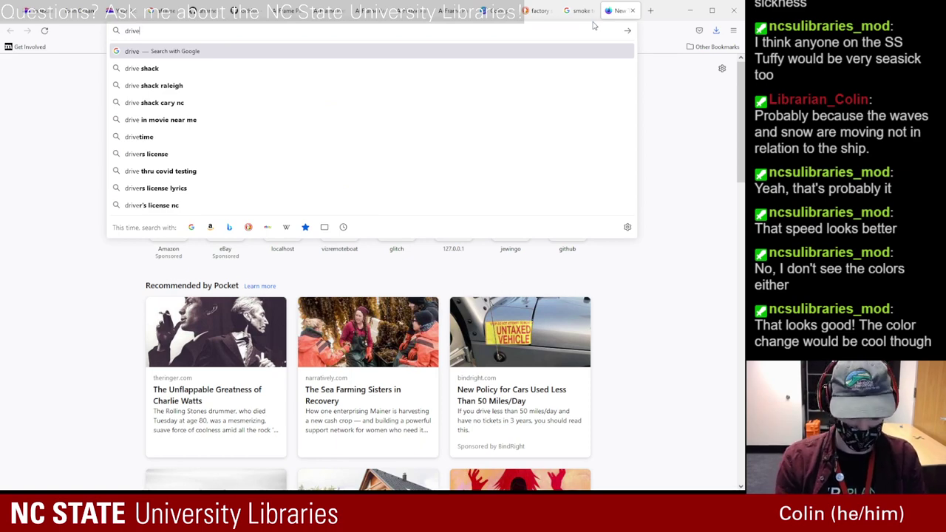
pyautogui.write('.google.com')
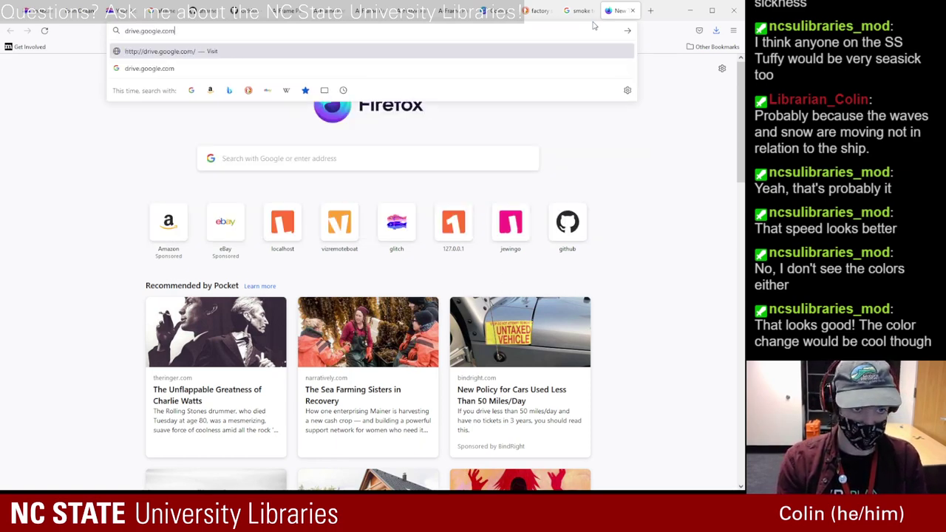
pyautogui.press('Return')
pyautogui.click(38, 89)
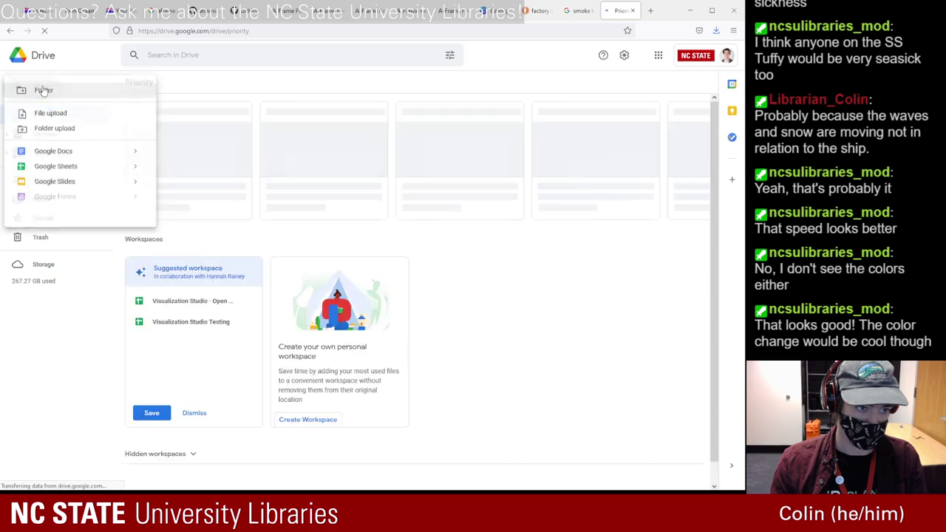
pyautogui.click(54, 151)
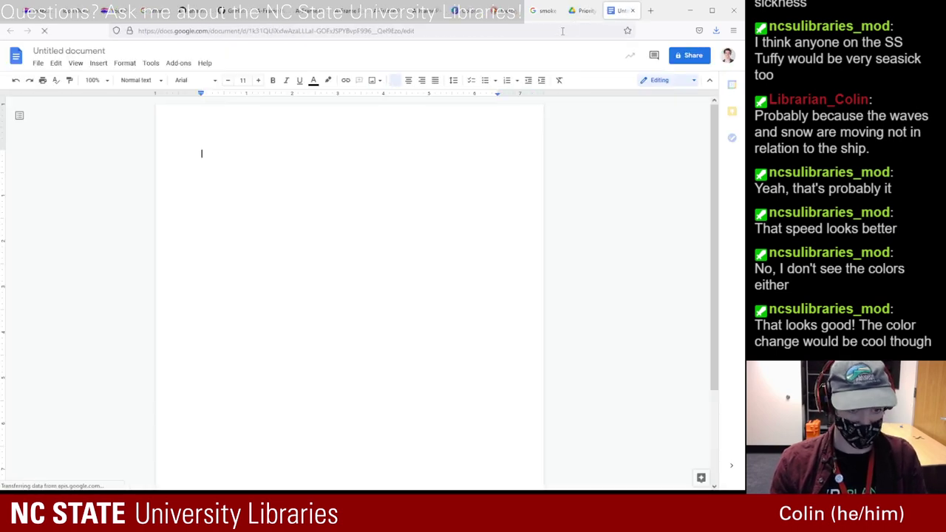
pyautogui.write('<a-entity position="33.9206 140.5631 -13.41533" scale="0.15 5 0.15" particle-system="preset: rain; maxAge: 1; positionSpread: 100 100 100; rotationAngle: 3.14; accelerationValue: 0 3 0; accelerationSpread: 2 1 2; velocityValue: 0 7.5 0; velocitySpread: 10 50 10; color: #25242E, #726149, #C2B2A0; size: 0.1; duration: NaN; texture: https://cdn.rawgit.com/IdeaSpaceVR/aframe-particle-system-component/master/dist/images/raindrop.png" id="smokey1" rotation="0 0 -180"></a-entity>')
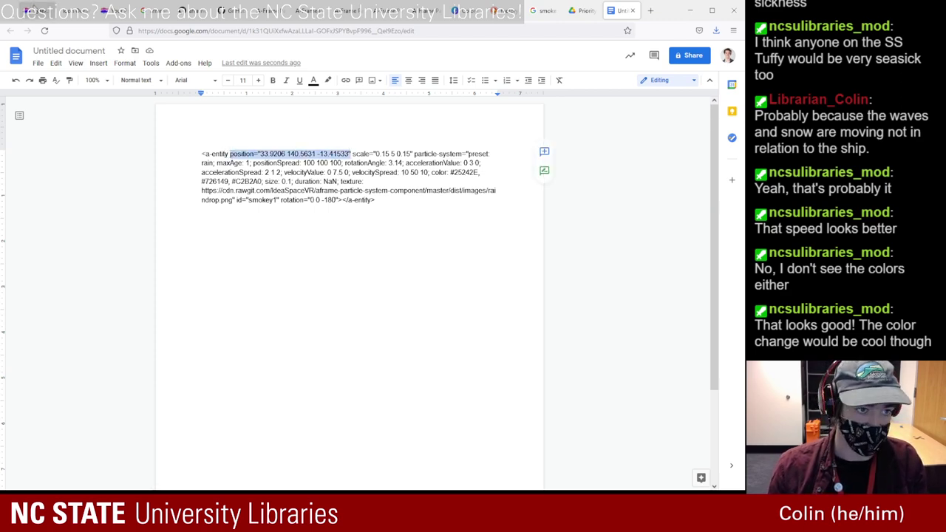
# - Replace the smoke entity's position in index.html with "33.9206 140.5631 -13.41533" from the document and check the live scene
pyautogui.hotkey('ctrl', 'shift', 'Tab')
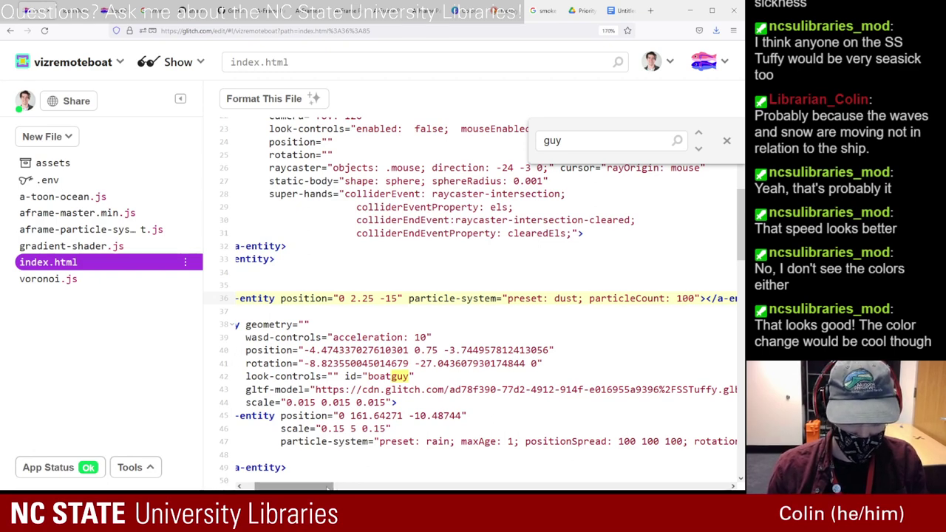
pyautogui.hscroll(-2, 301, 486)
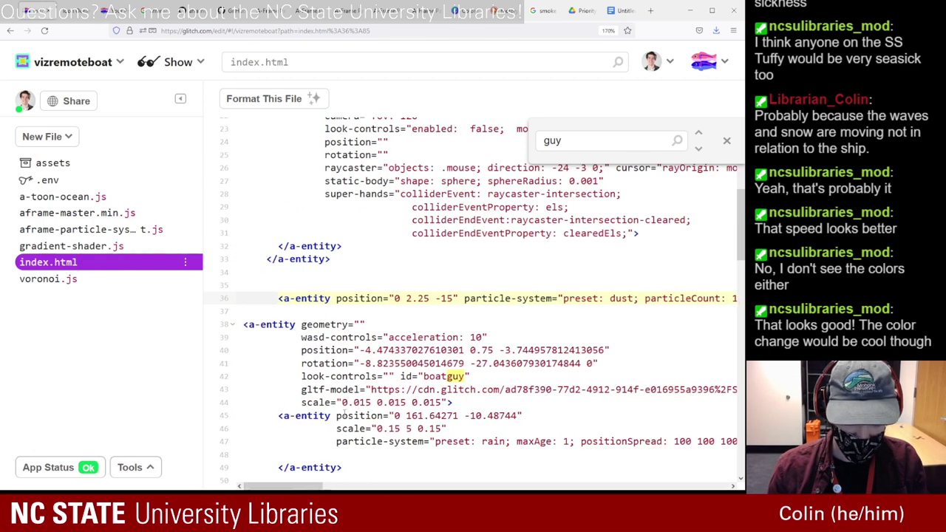
pyautogui.moveTo(336, 416); pyautogui.dragTo(522, 415)
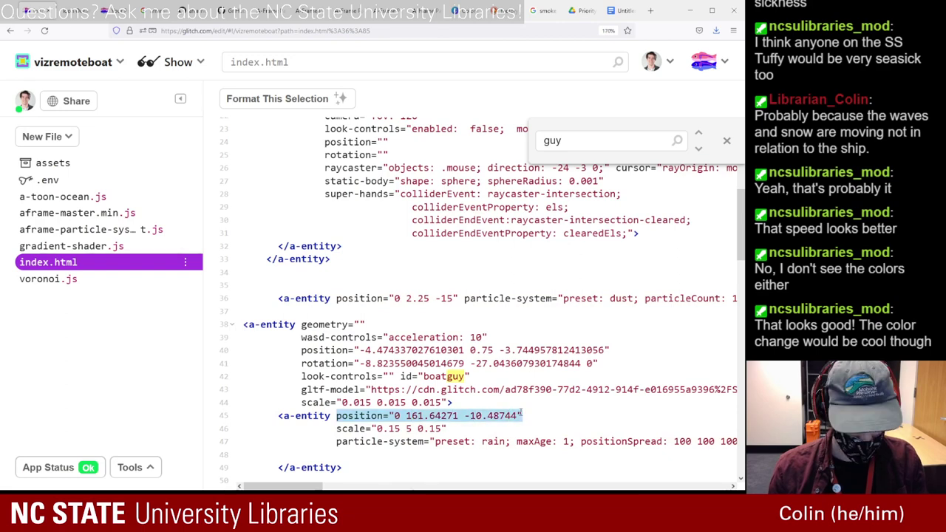
pyautogui.write('position="33.9206 140.5631 -13.41533"')
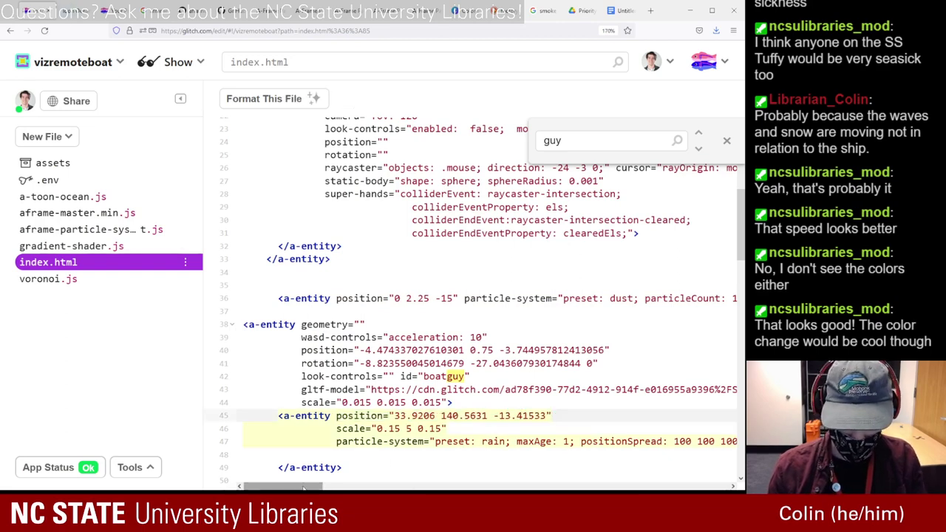
pyautogui.moveTo(308, 485); pyautogui.dragTo(281, 440)
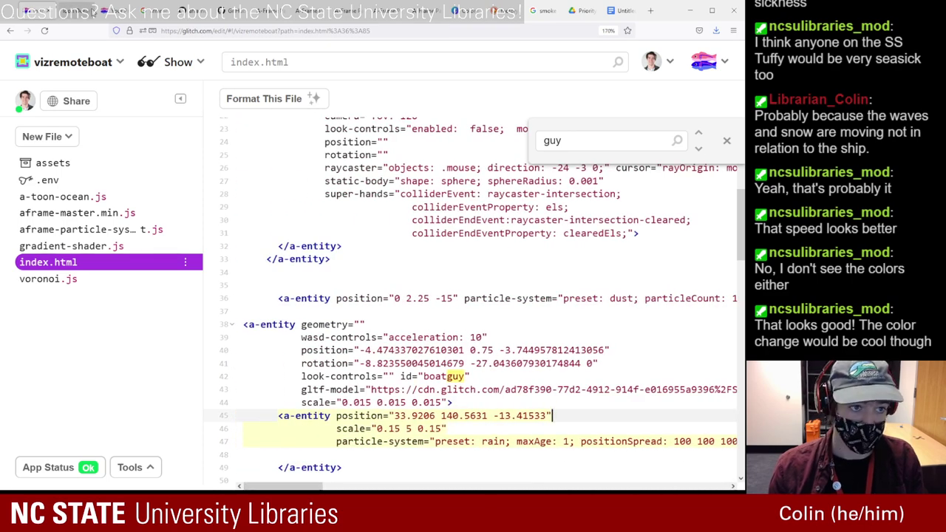
pyautogui.hotkey('ctrl', 'Tab')
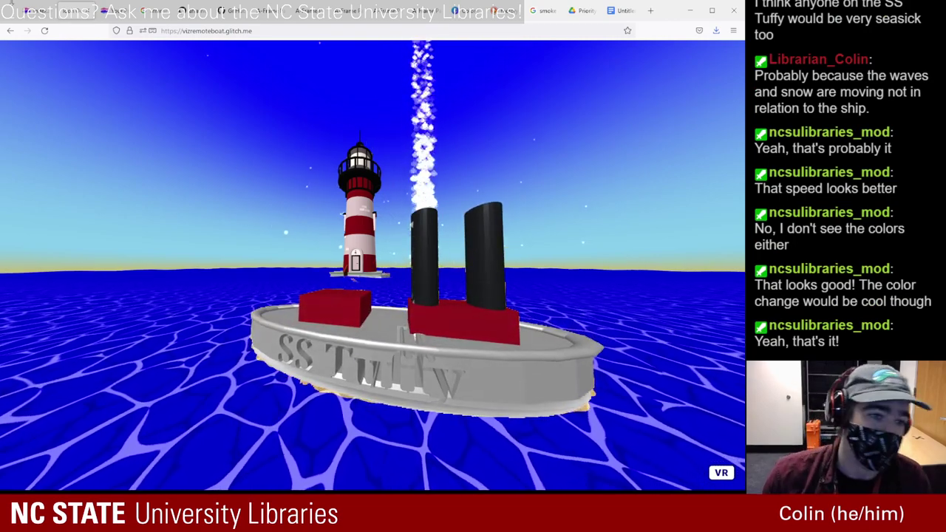
# - Look over the end of smokey1's code, then reopen the inspector on the live scene and select smokey1 under boatguy
pyautogui.click(65, 11)
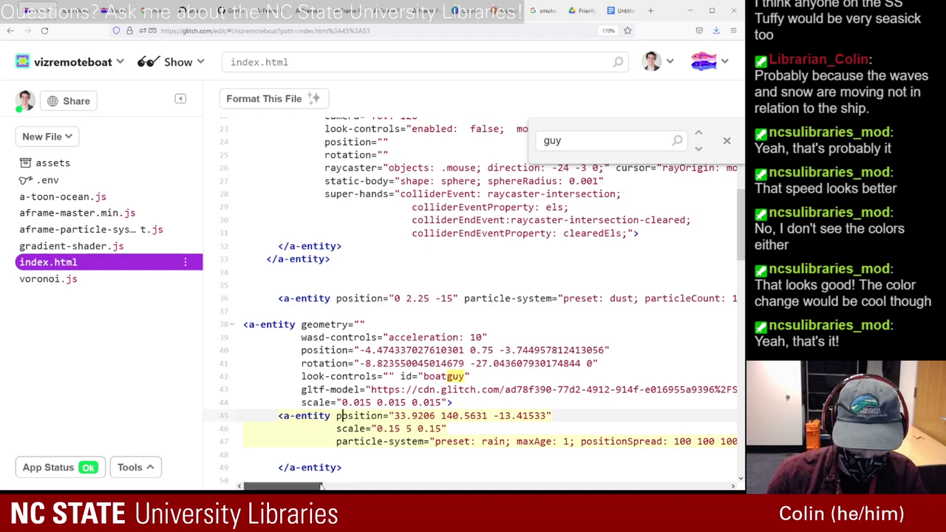
pyautogui.moveTo(321, 488); pyautogui.dragTo(719, 476)
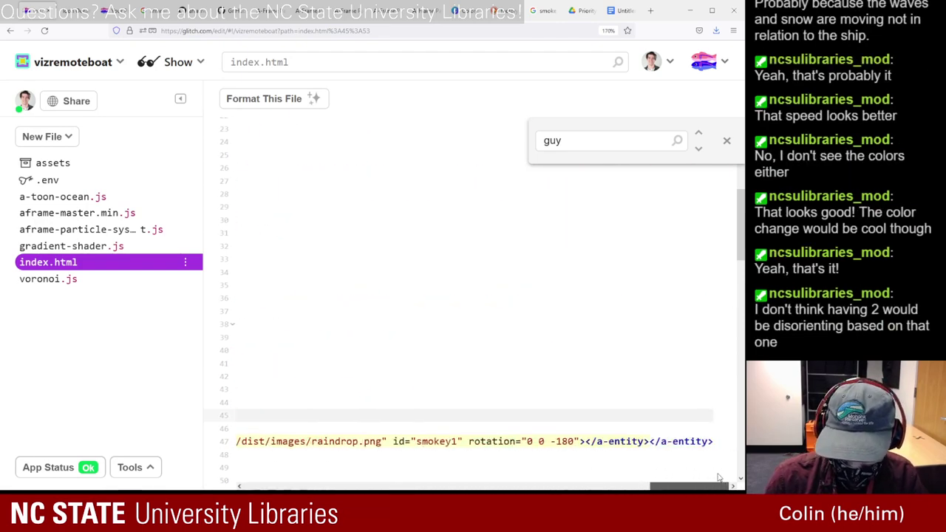
pyautogui.click(78, 10)
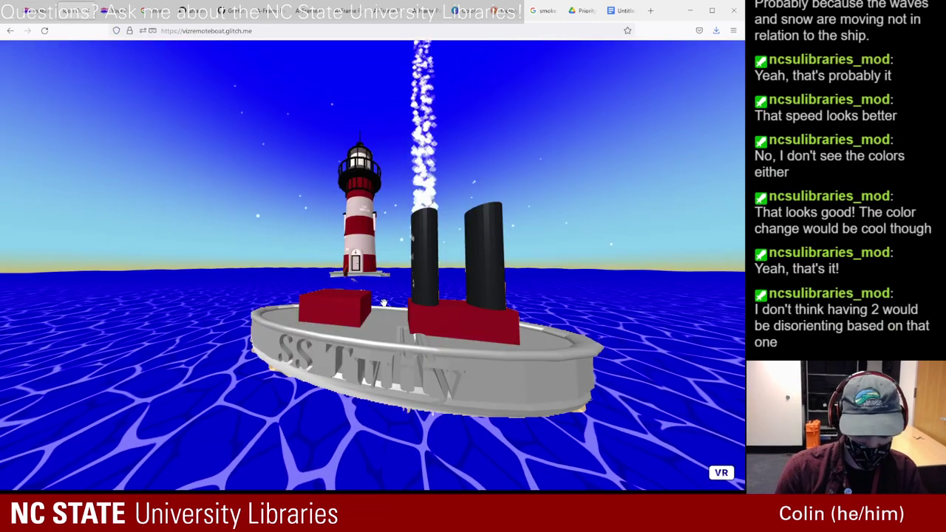
pyautogui.hotkey('ctrl', 'alt', 'i')
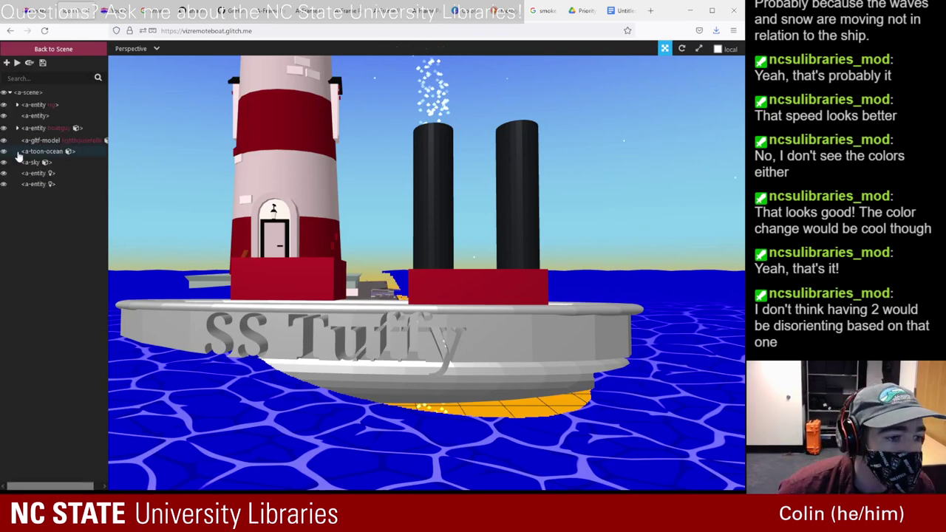
pyautogui.click(16, 130)
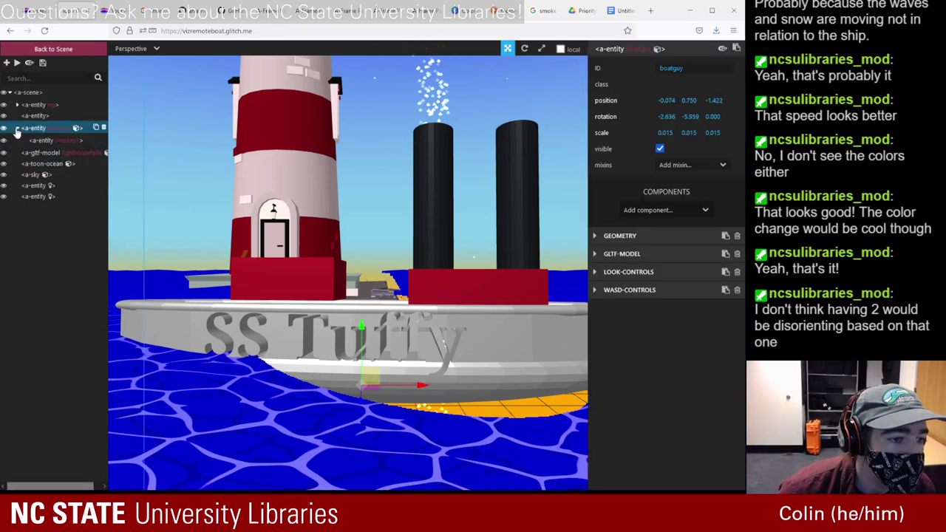
pyautogui.click(51, 141)
# - Find smokey1 in index.html and place its id and rotation attributes on separate lines
pyautogui.click(37, 10)
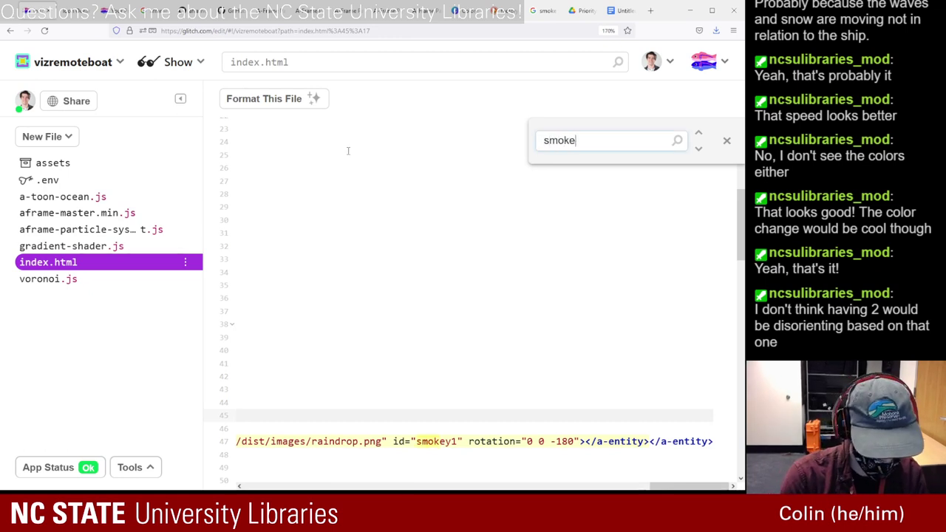
pyautogui.write('smokey1')
pyautogui.press('Return')
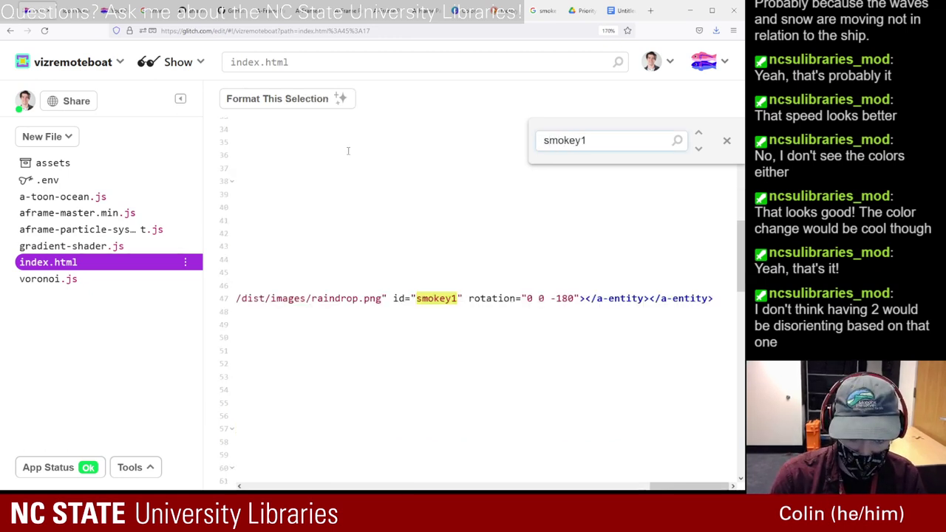
pyautogui.moveTo(666, 476); pyautogui.dragTo(285, 473)
pyautogui.hscroll(15, 393, 453)
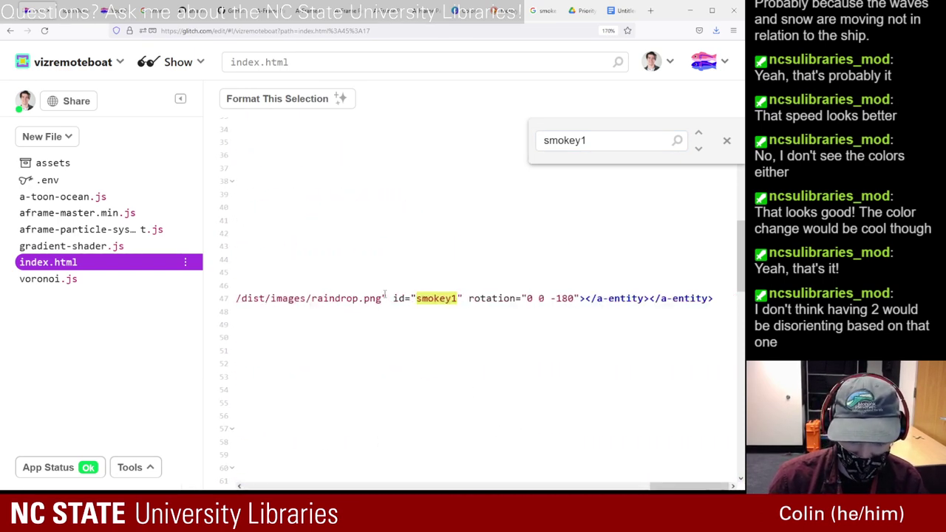
pyautogui.click(385, 297)
pyautogui.press('Return')
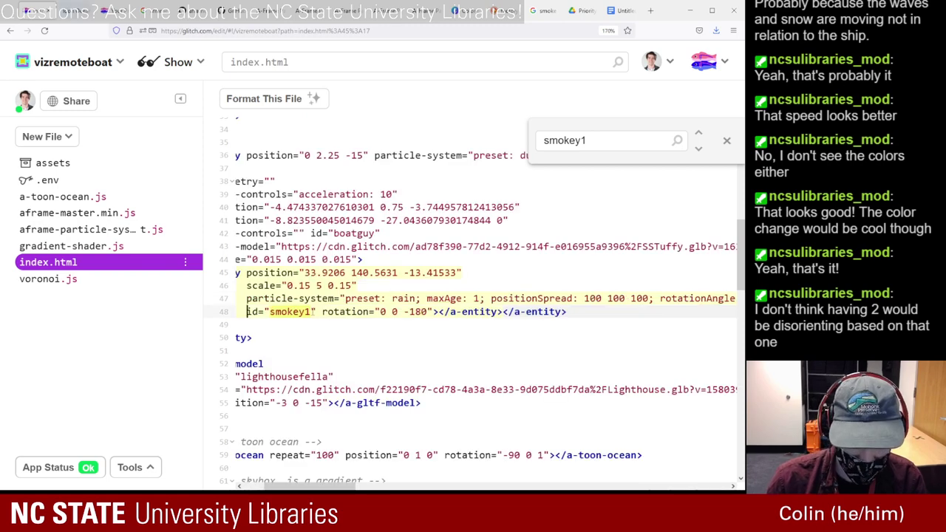
pyautogui.click(318, 311)
pyautogui.press('Return')
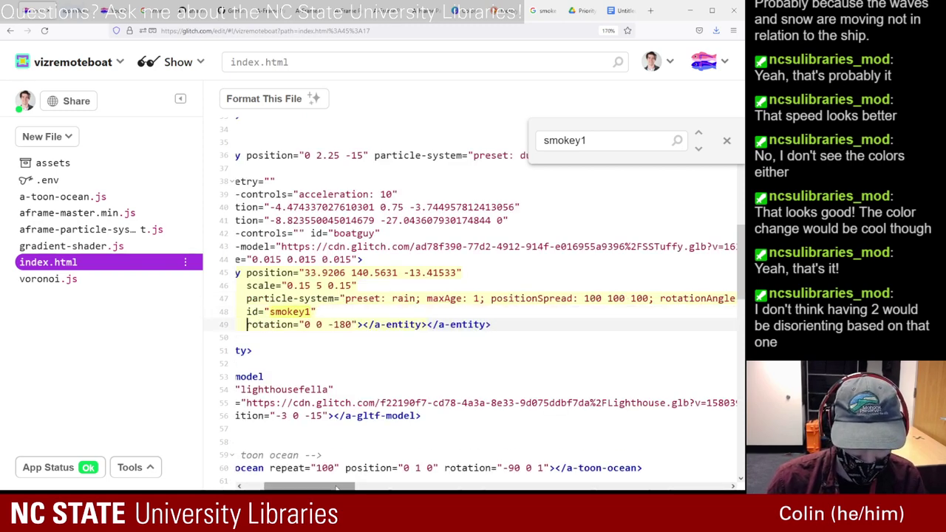
pyautogui.hscroll(-3, 564, 319)
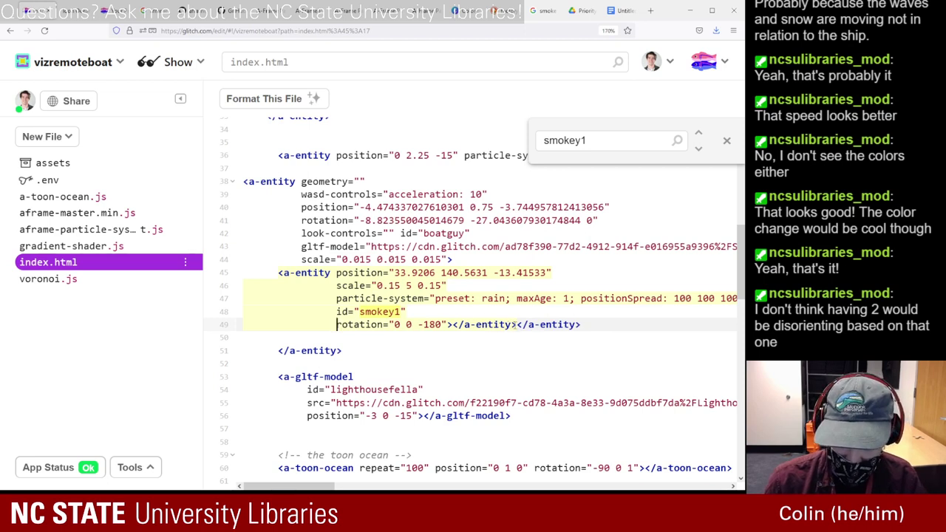
# - Duplicate the whole smokey1 entity directly below itself inside boatguy, and put the boat's closing tag on its own line
pyautogui.moveTo(515, 325); pyautogui.dragTo(274, 274)
pyautogui.hotkey('ctrl', 'c')
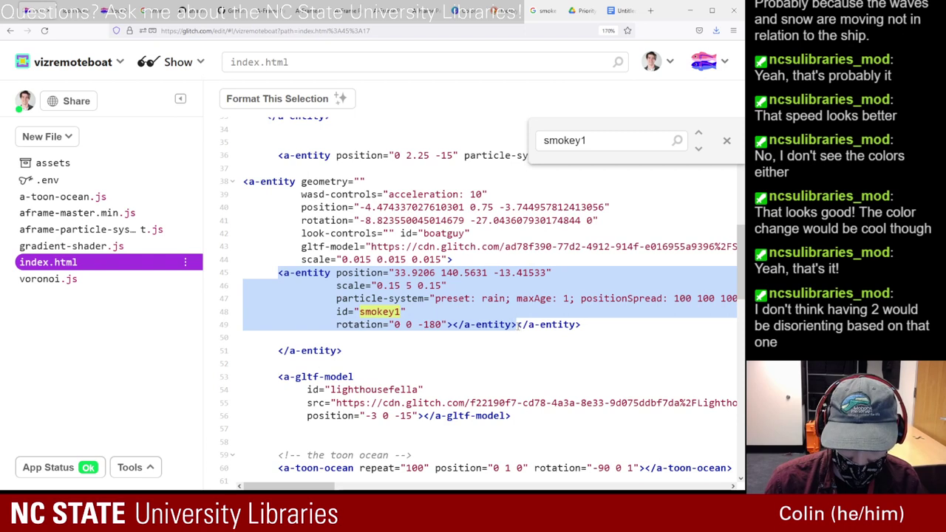
pyautogui.click(517, 325)
pyautogui.press('Return')
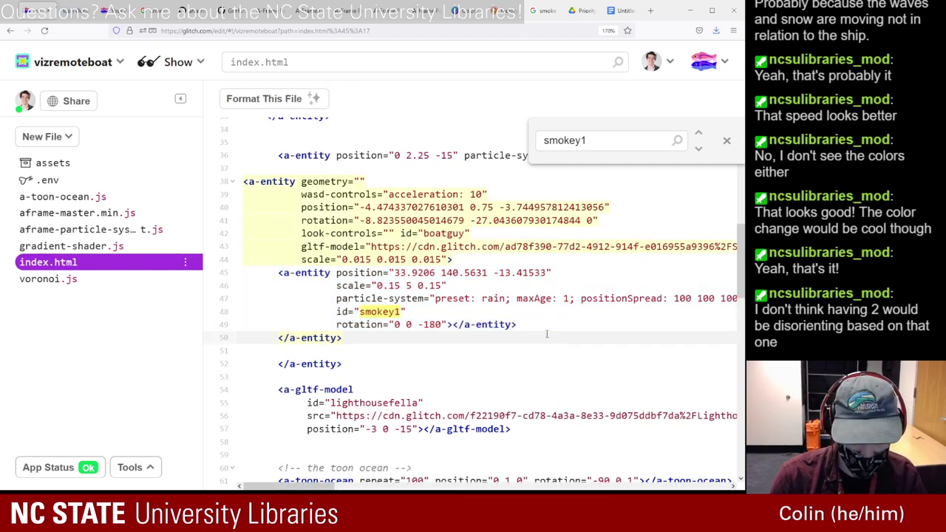
pyautogui.hotkey('ctrl', 'v')
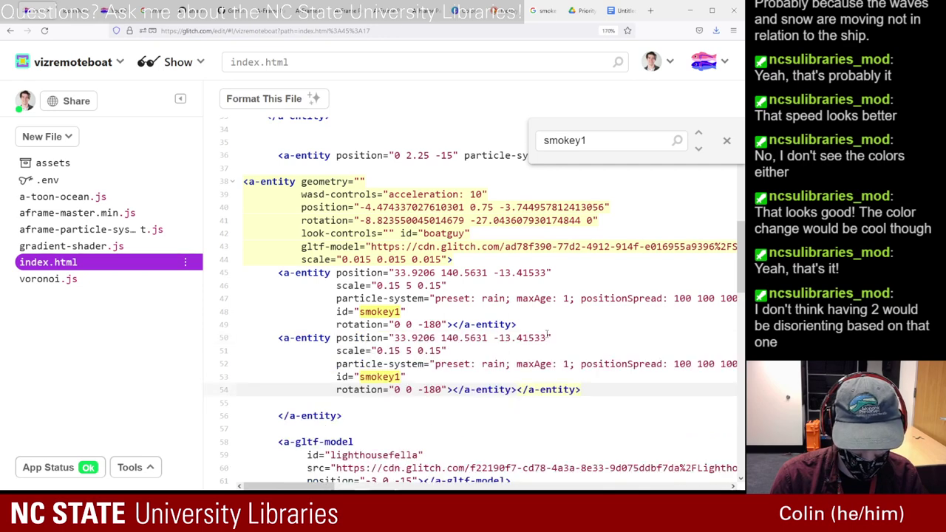
pyautogui.press('Return')
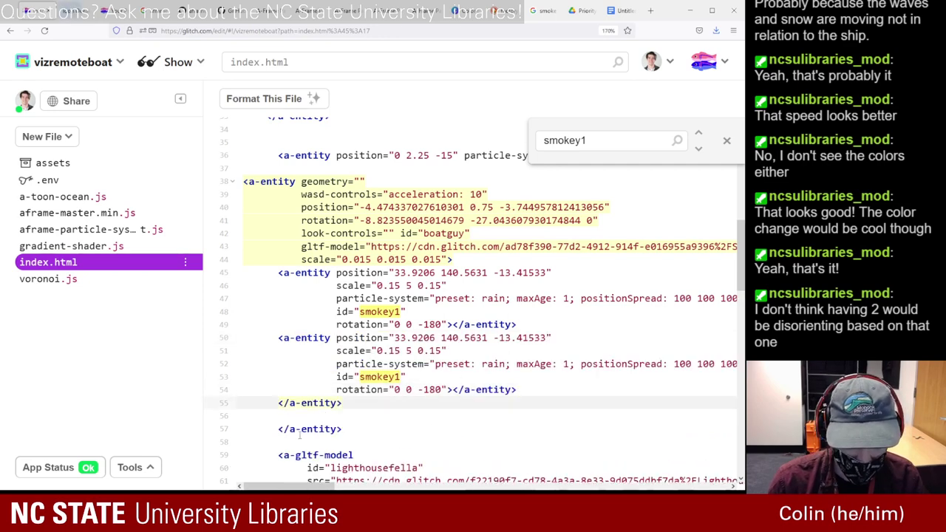
# - Examine how the opening and closing a-entity tags pair up around the boat and its two smoke entities
pyautogui.click(299, 436)
pyautogui.scroll(10, 355, 414)
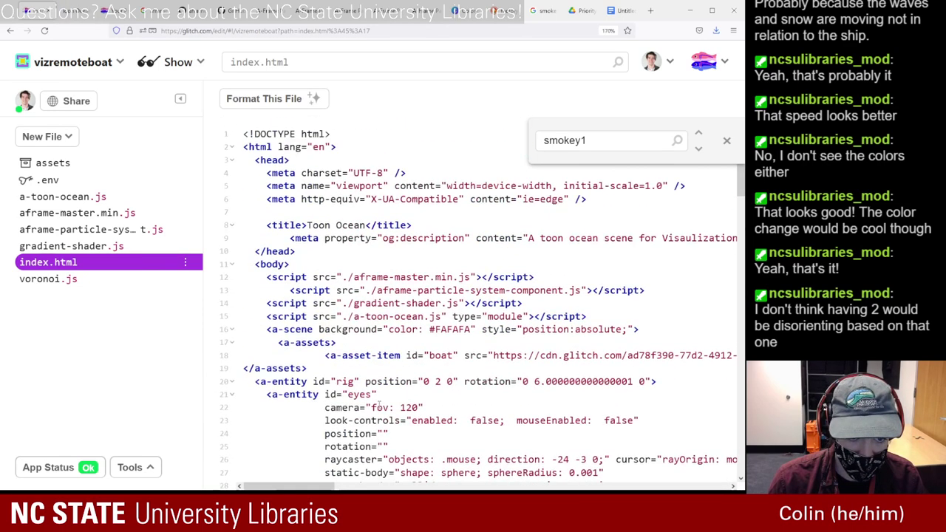
pyautogui.scroll(-10, 379, 405)
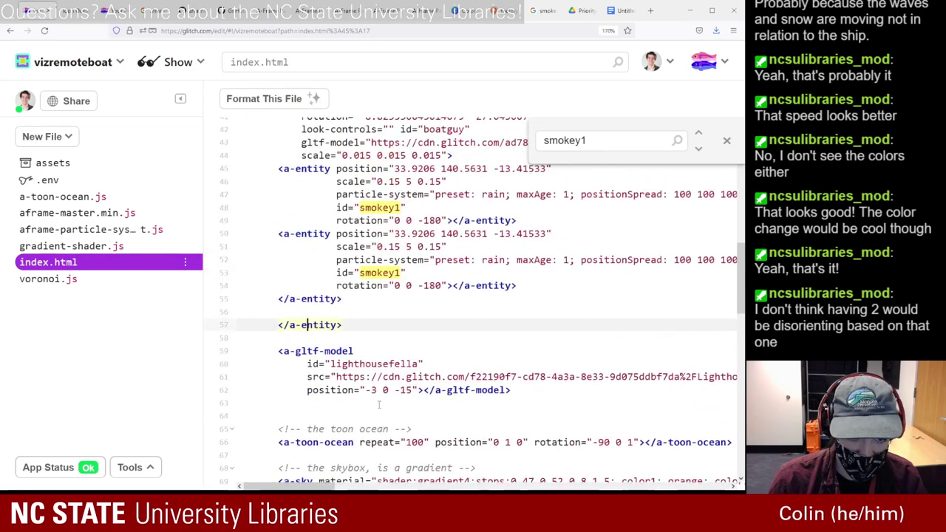
pyautogui.moveTo(342, 324); pyautogui.dragTo(277, 326)
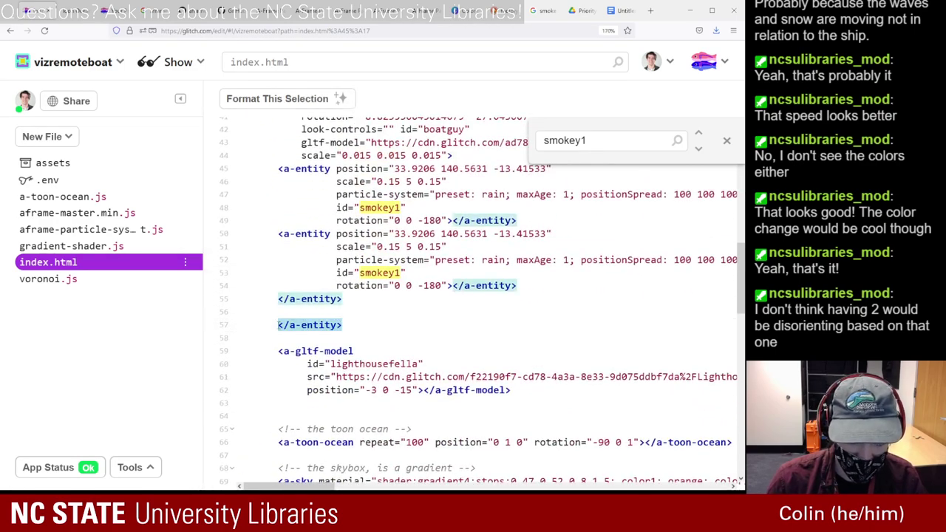
pyautogui.scroll(4, 347, 320)
pyautogui.scroll(2, 374, 316)
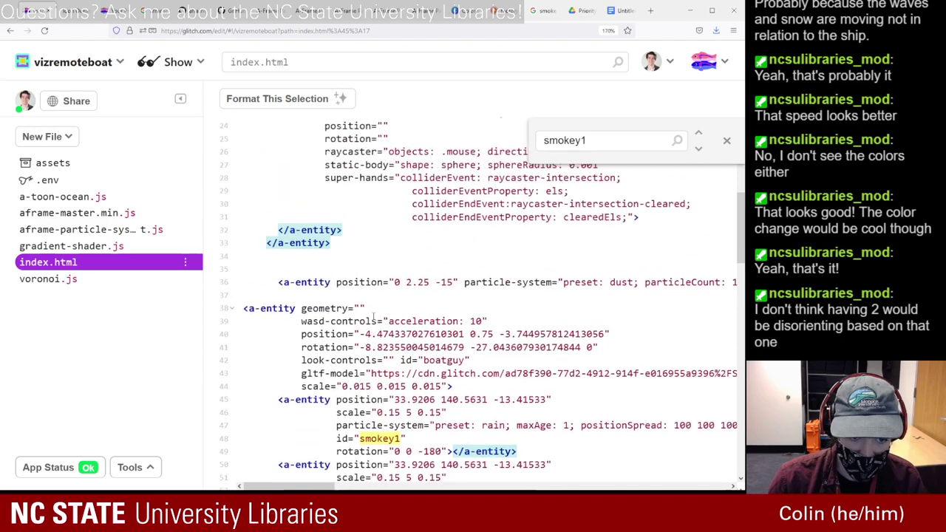
pyautogui.scroll(-4, 351, 354)
pyautogui.click(320, 376)
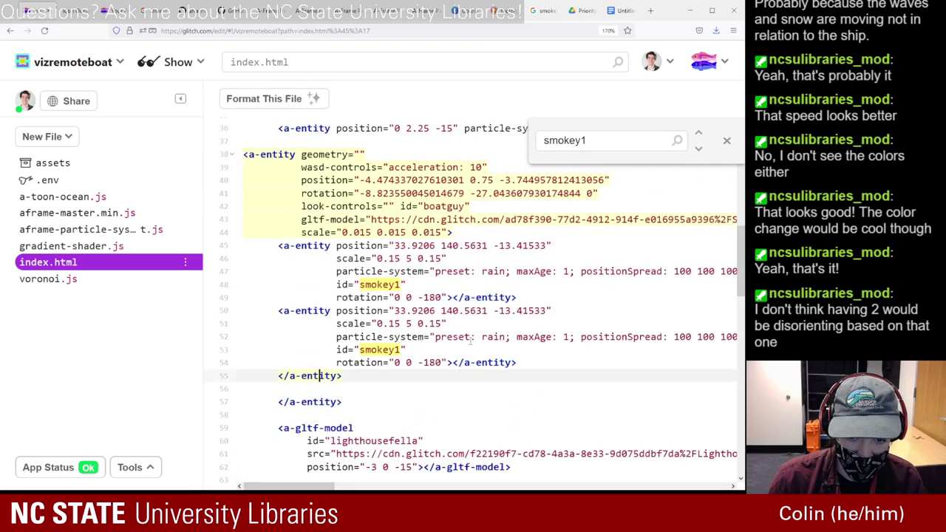
pyautogui.click(499, 362)
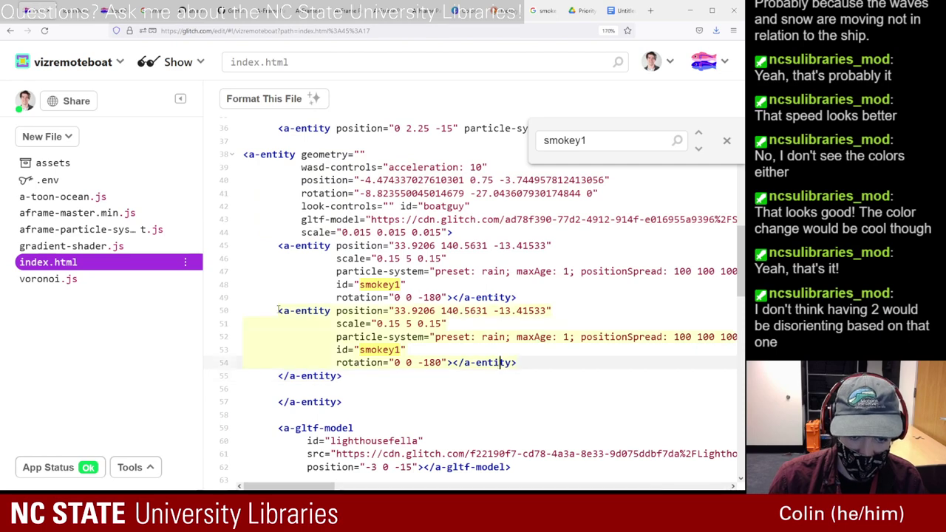
pyautogui.click(479, 297)
pyautogui.click(326, 376)
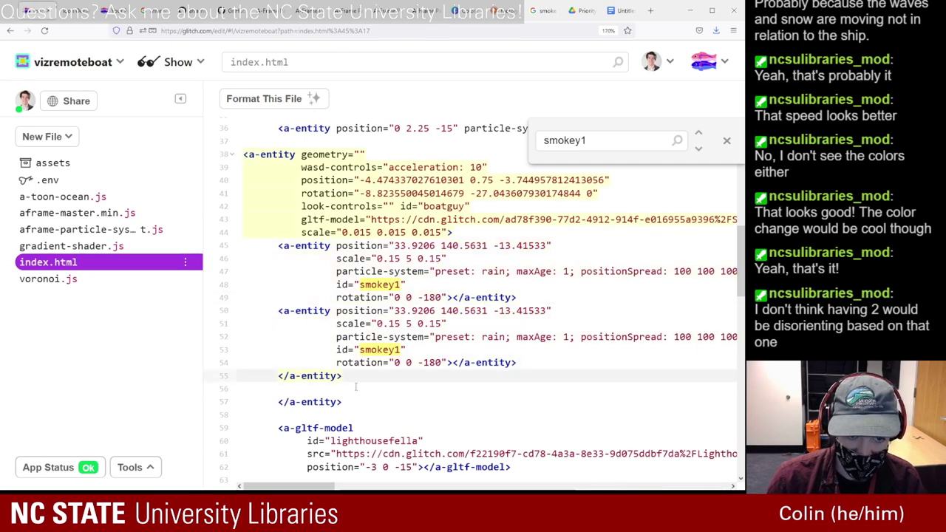
pyautogui.click(327, 403)
pyautogui.scroll(1, 356, 313)
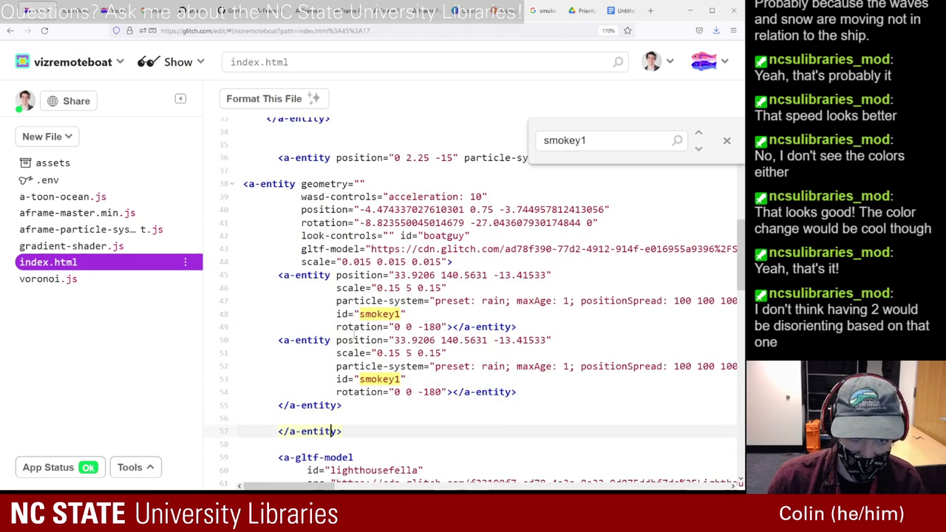
# - Examine the camera rig, dust particle and boat entities in index.html for an unmatched closing a-entity tag
pyautogui.scroll(8, 355, 336)
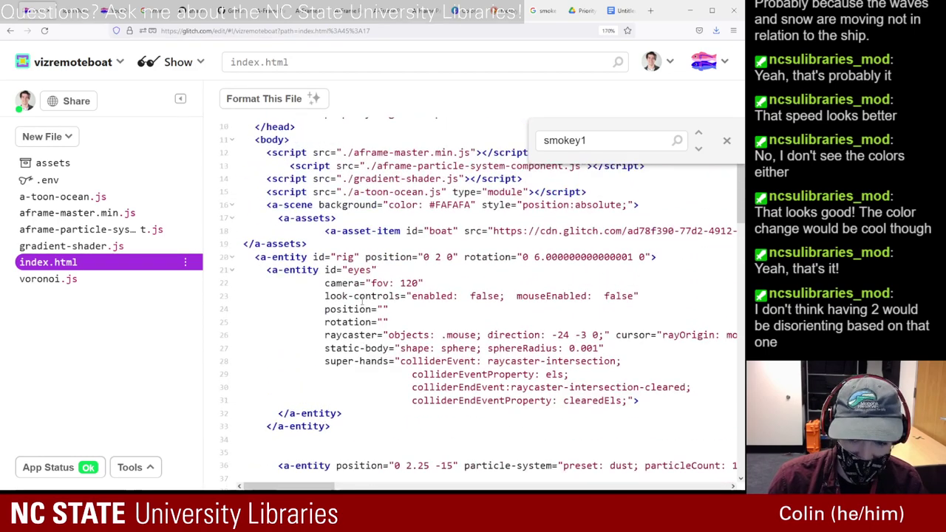
pyautogui.scroll(-8, 361, 297)
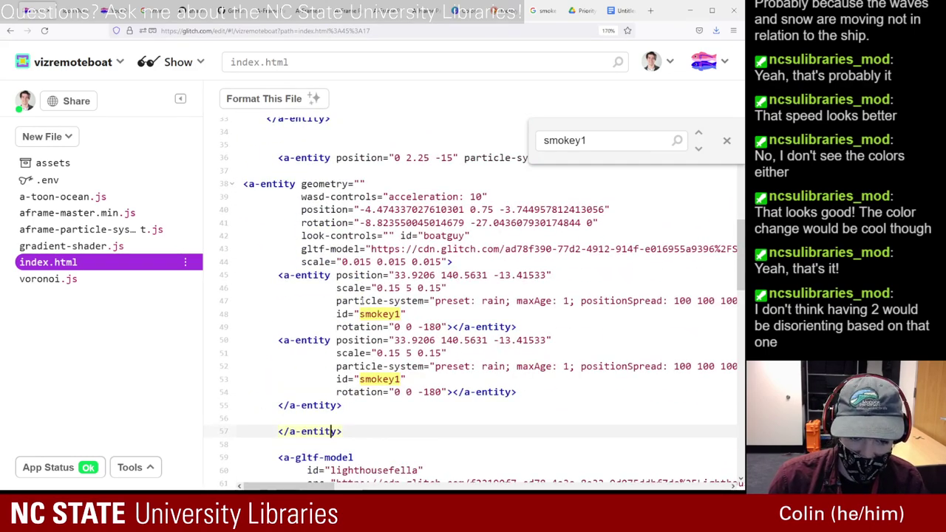
pyautogui.scroll(2, 362, 300)
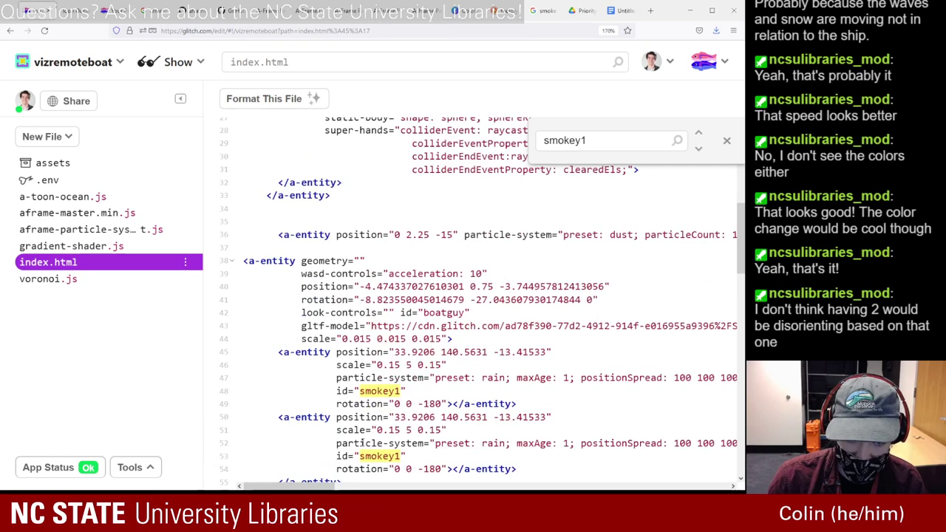
pyautogui.moveTo(318, 485); pyautogui.dragTo(296, 475)
pyautogui.hscroll(2, 300, 473)
pyautogui.hscroll(-2, 303, 473)
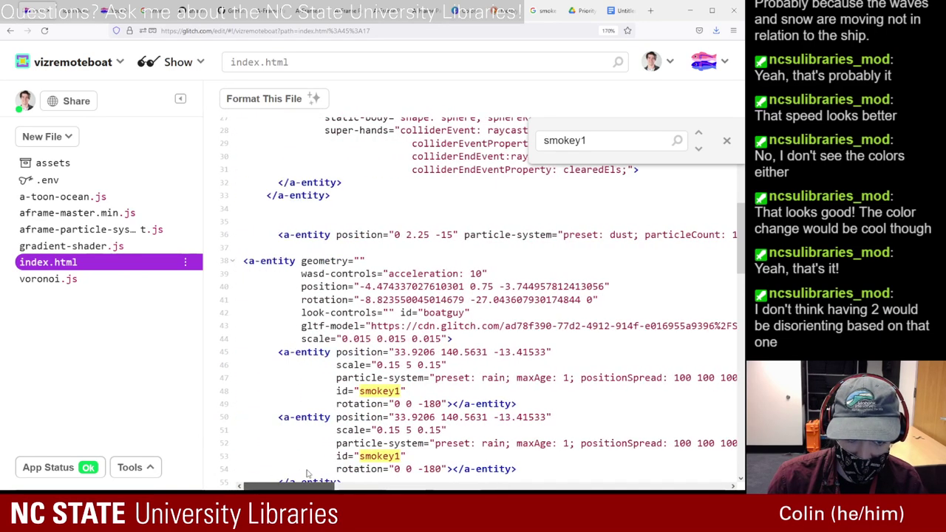
pyautogui.click(320, 234)
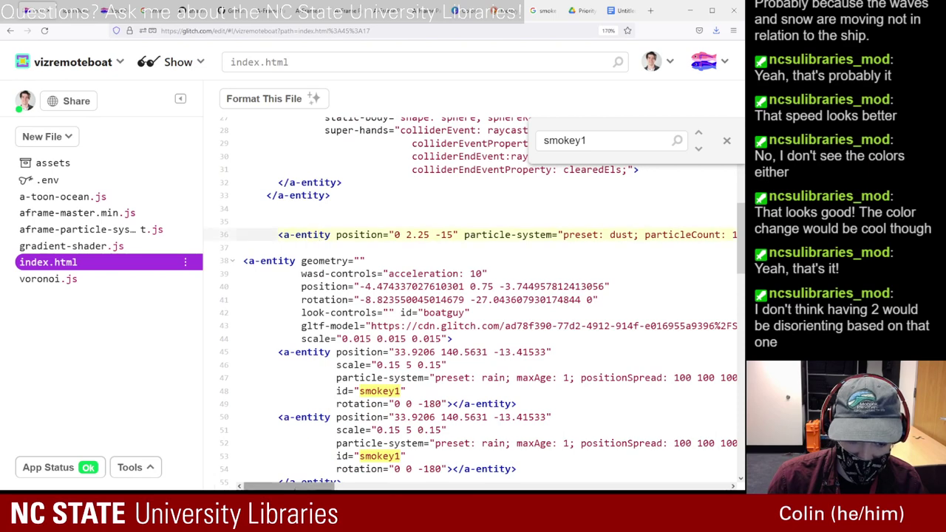
pyautogui.hscroll(3, 285, 473)
pyautogui.hscroll(-3, 287, 477)
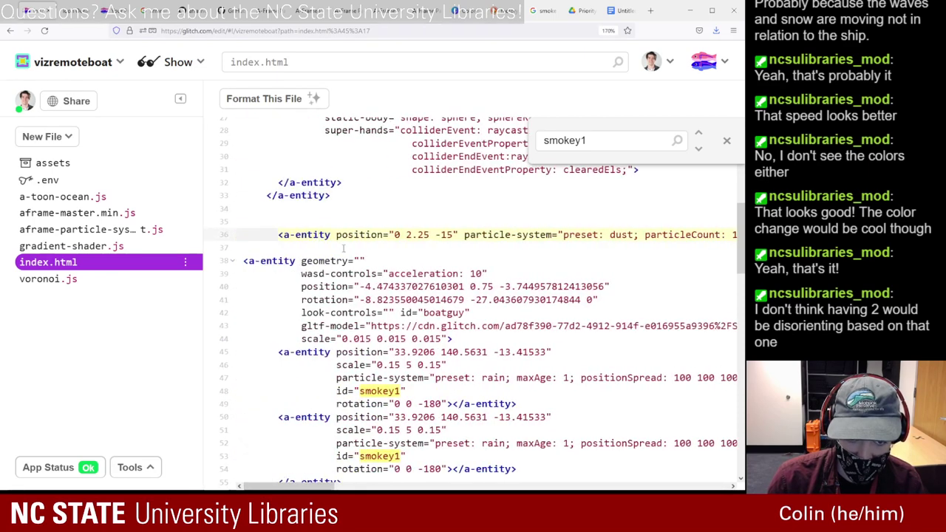
pyautogui.scroll(3, 309, 262)
pyautogui.click(307, 349)
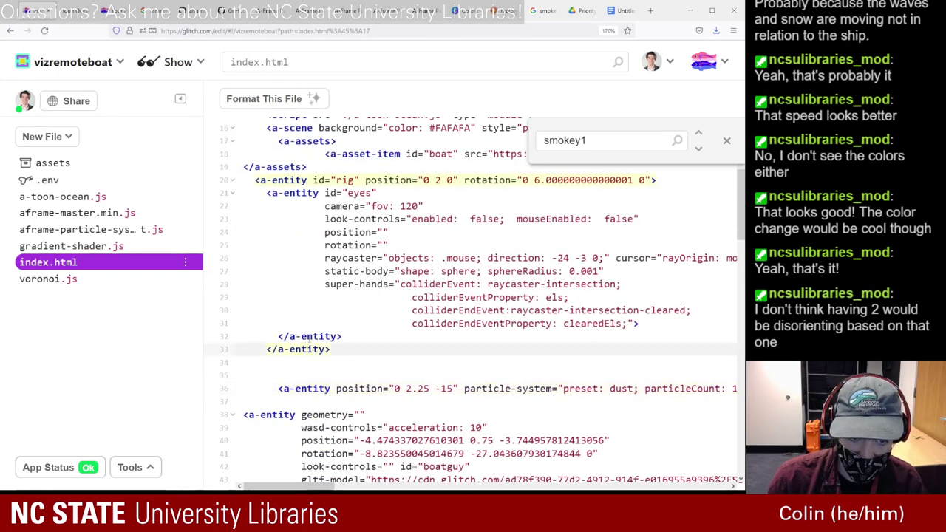
pyautogui.click(314, 336)
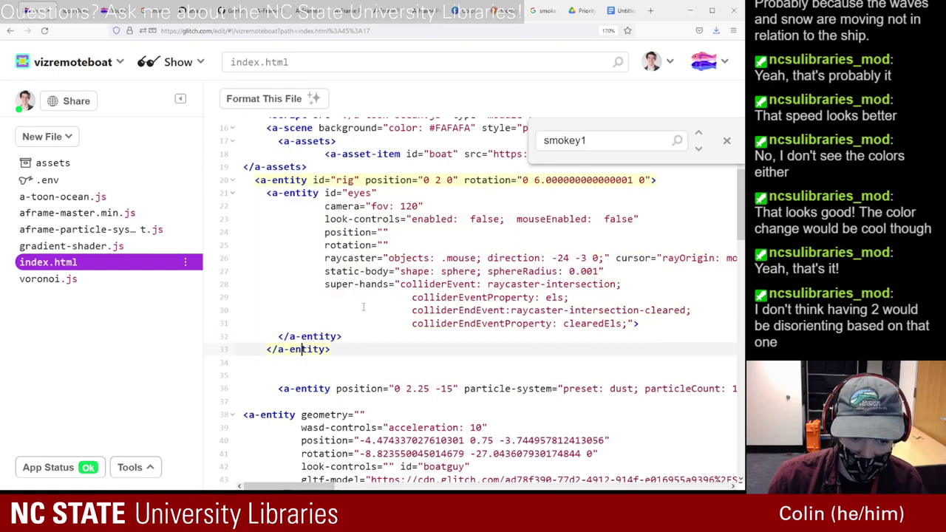
# - Delete the surplus closing a-entity tag above the lighthouse model and check the live scene
pyautogui.scroll(-6, 363, 308)
pyautogui.moveTo(342, 355); pyautogui.dragTo(279, 354)
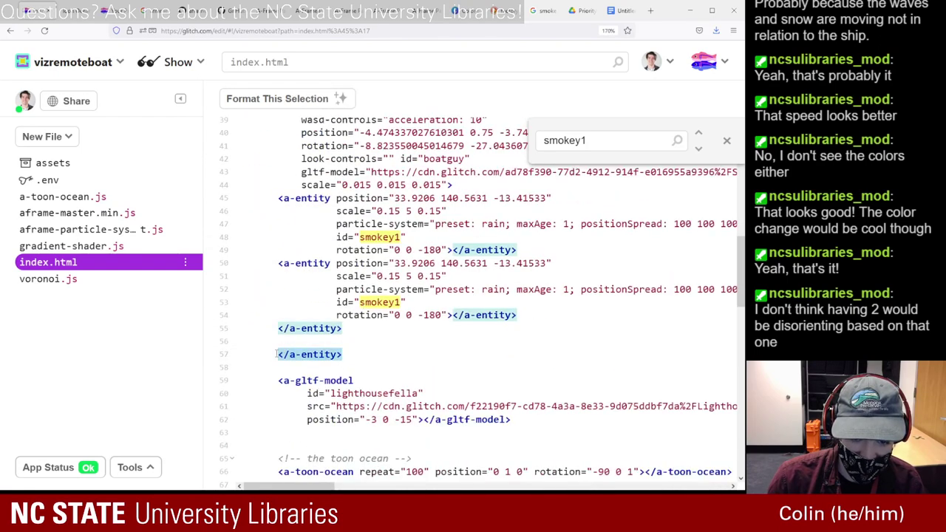
pyautogui.press('BackSpace')
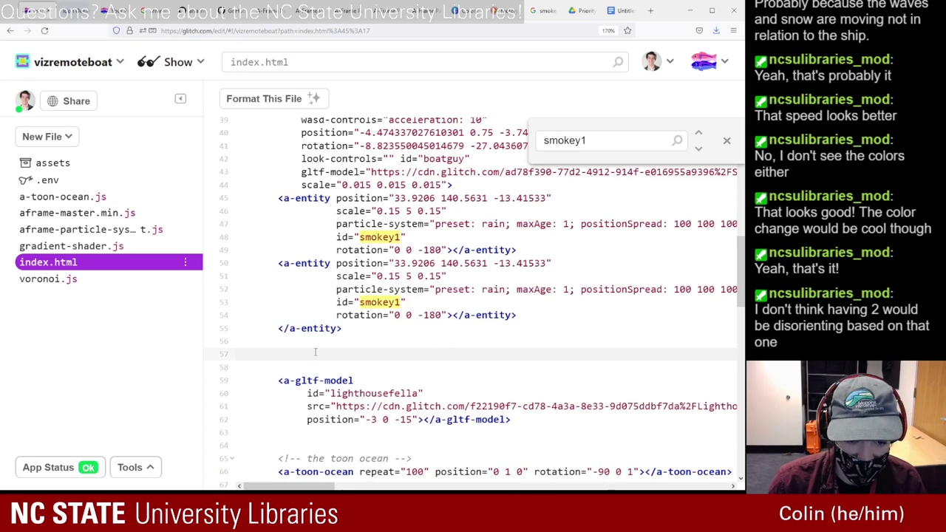
pyautogui.hotkey('ctrl', 'Tab')
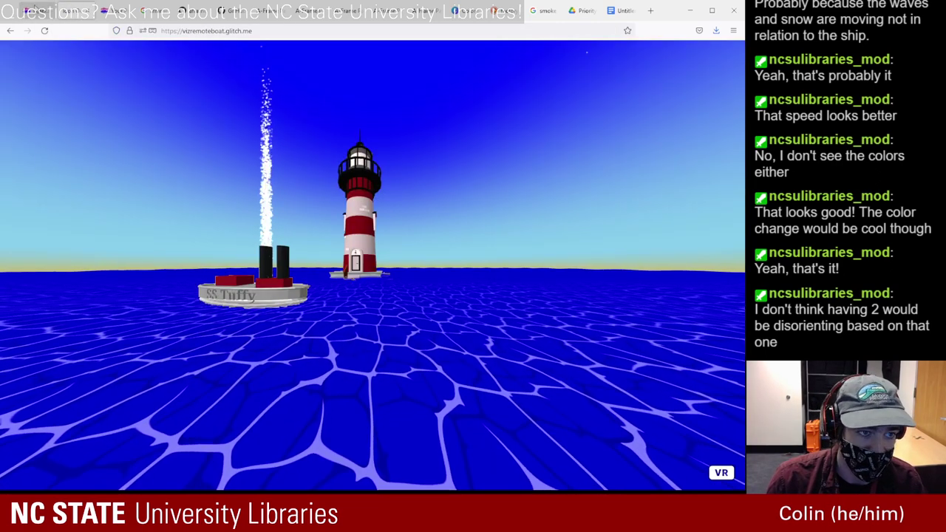
pyautogui.hotkey('ctrl', 'Tab')
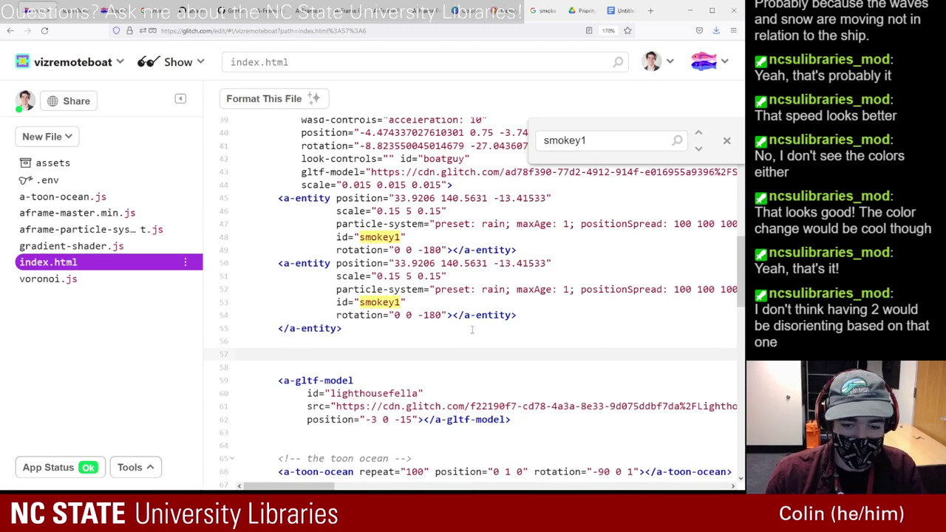
# - Change the id of the duplicated smoke entity inside the boat to smokey2
pyautogui.hotkey('ctrl', 'Tab')
pyautogui.hotkey('ctrl', 'Tab')
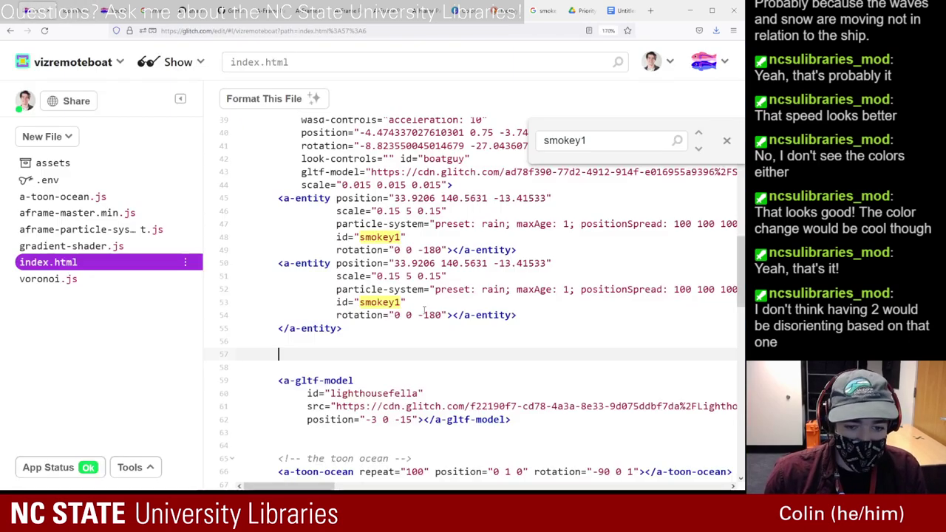
pyautogui.hotkey('shift', 'Return')
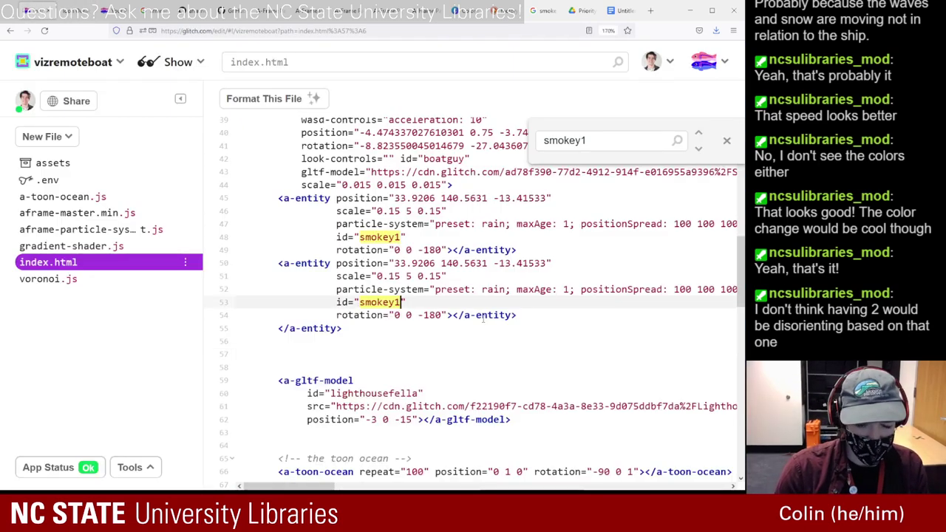
# - Open the inspector on the live scene, bring the boat into view and select smokey2 under boatguy
pyautogui.click(76, 10)
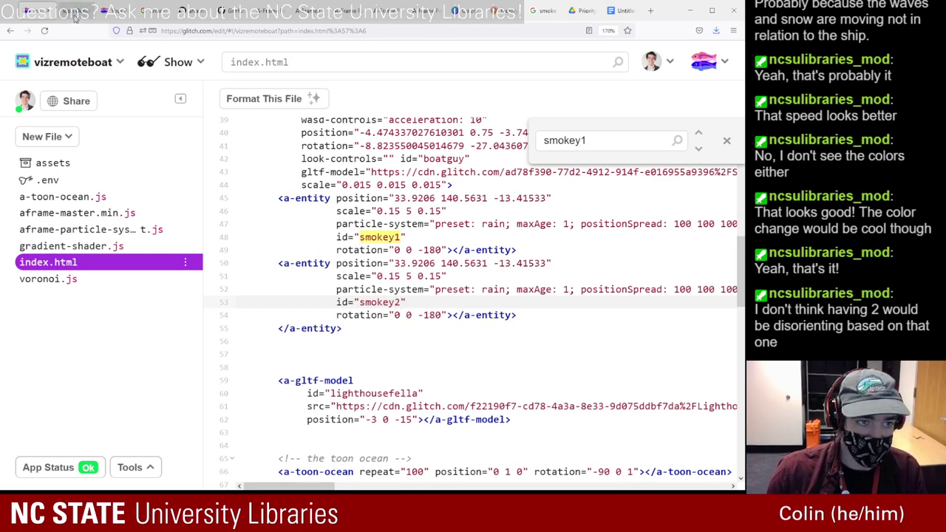
pyautogui.hotkey('ctrl', 'alt', 'i')
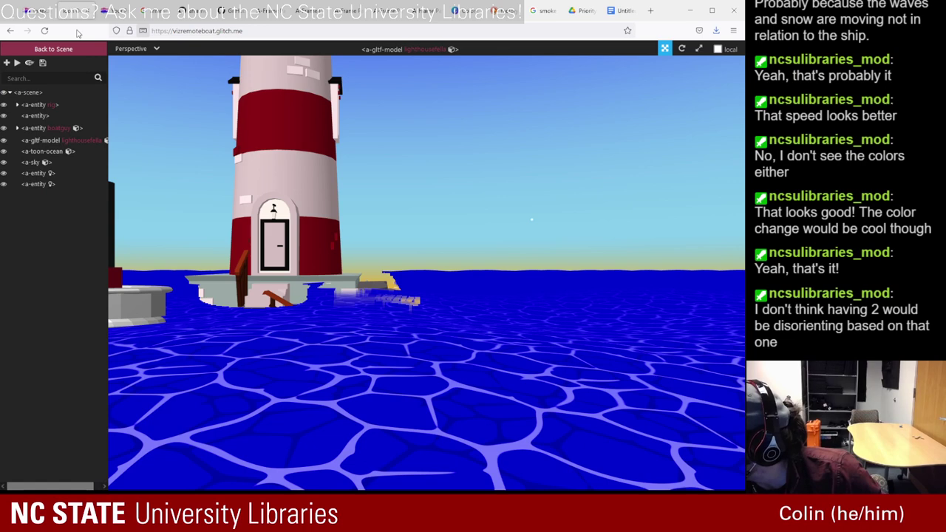
pyautogui.click(291, 130)
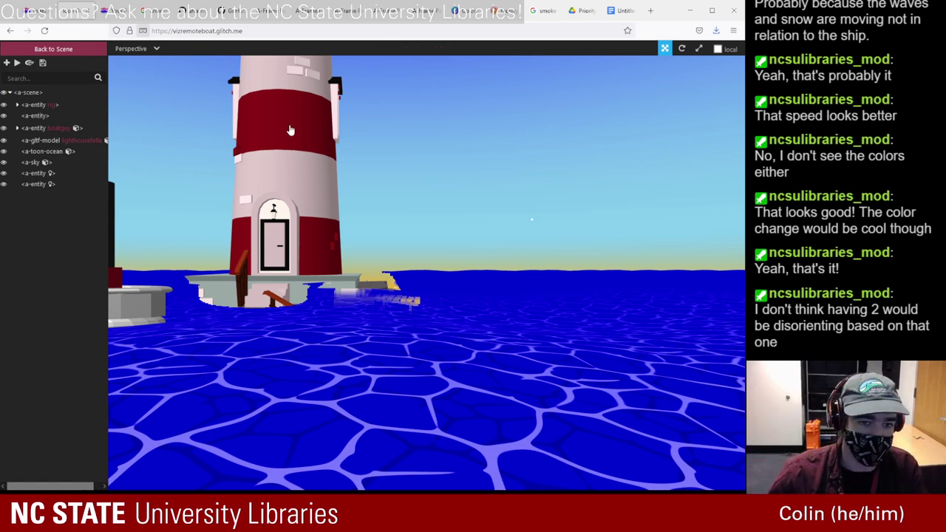
pyautogui.click(17, 63)
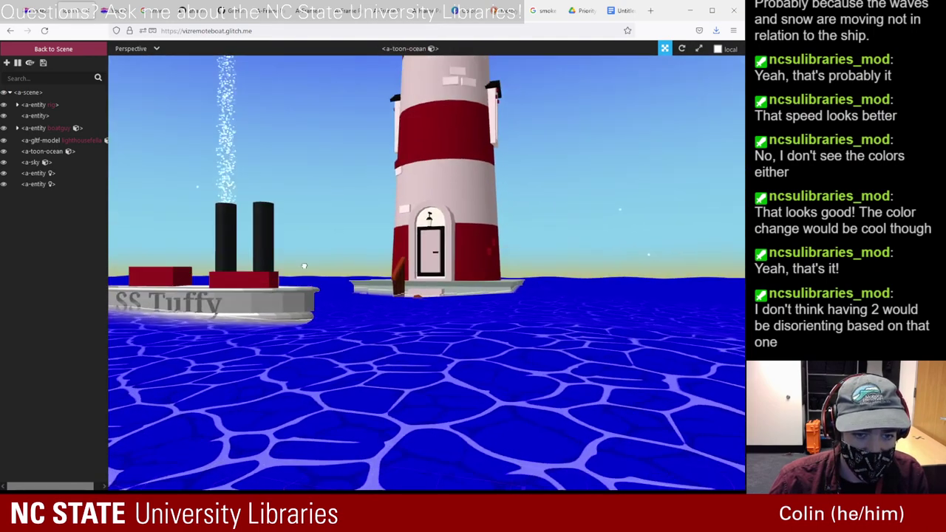
pyautogui.click(39, 130)
pyautogui.click(42, 152)
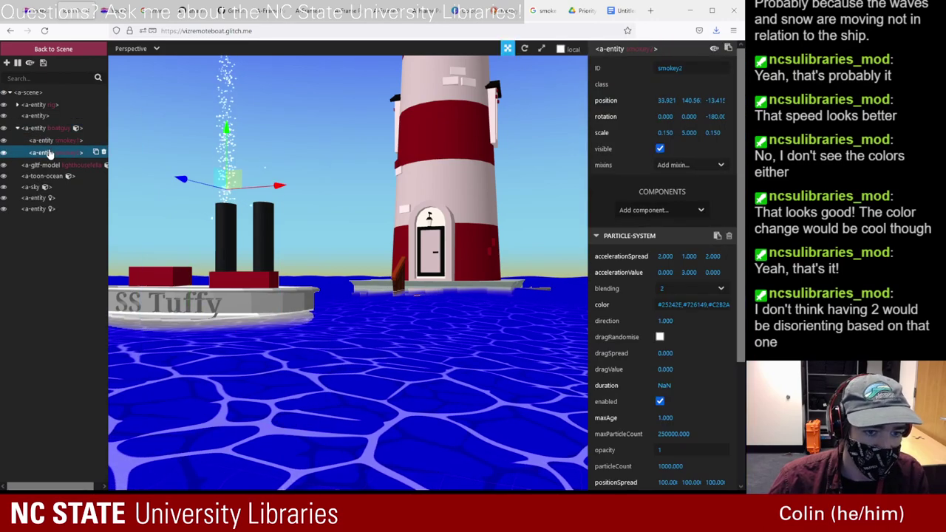
# - Try a Y position of 150 for smokey2, and reload the live scene to discard it
pyautogui.click(690, 100)
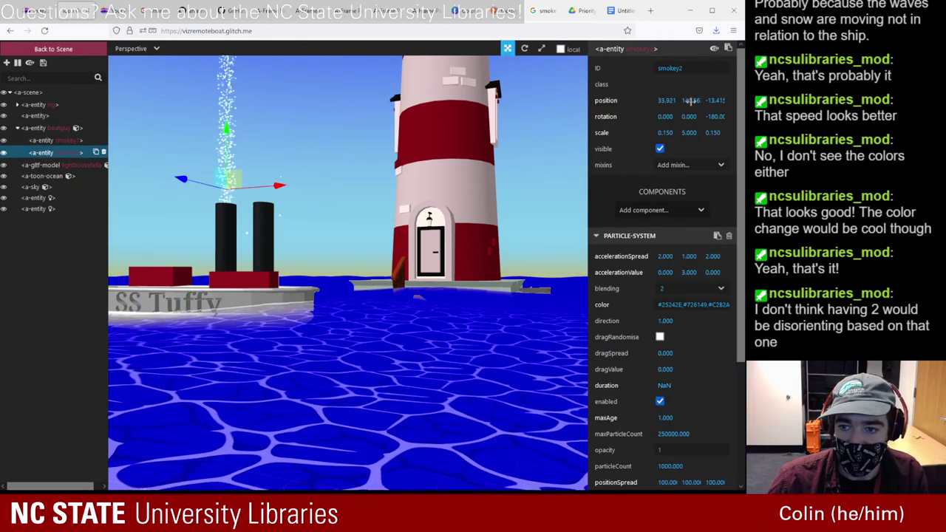
pyautogui.write('150')
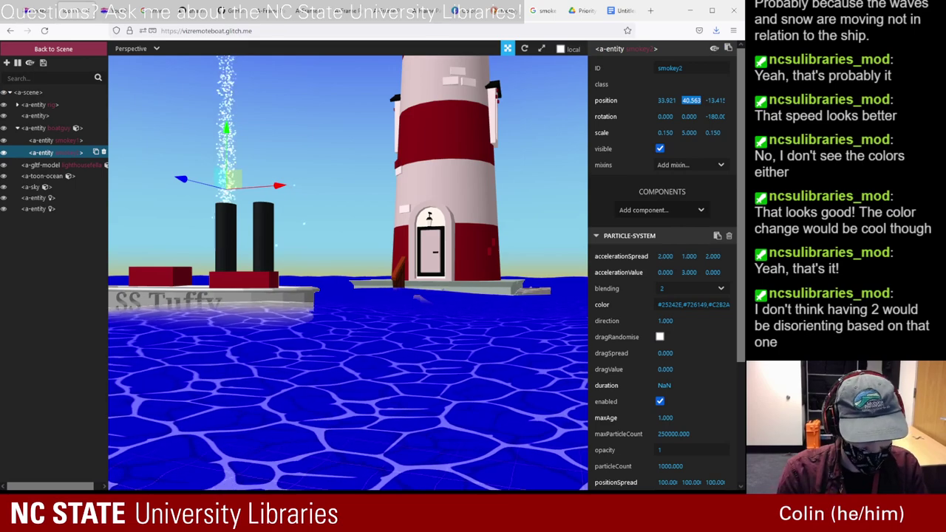
pyautogui.press('Tab')
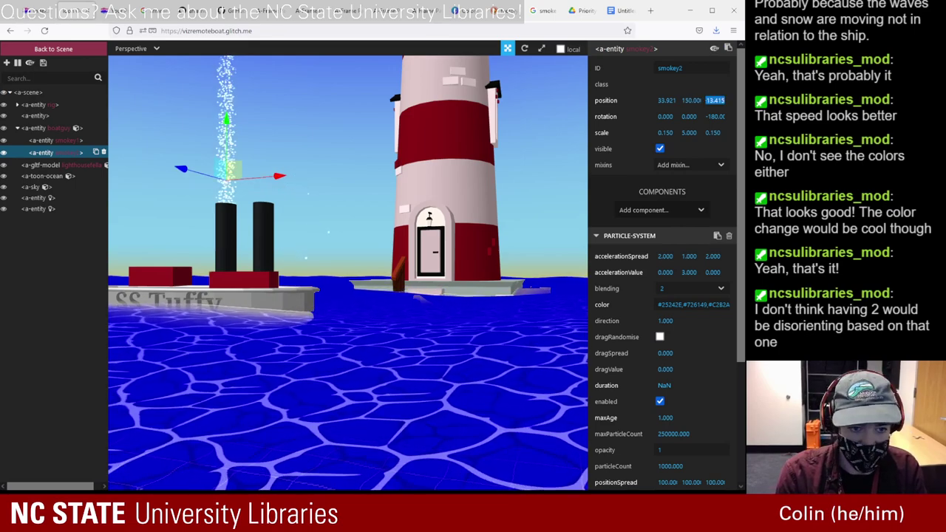
pyautogui.click(45, 31)
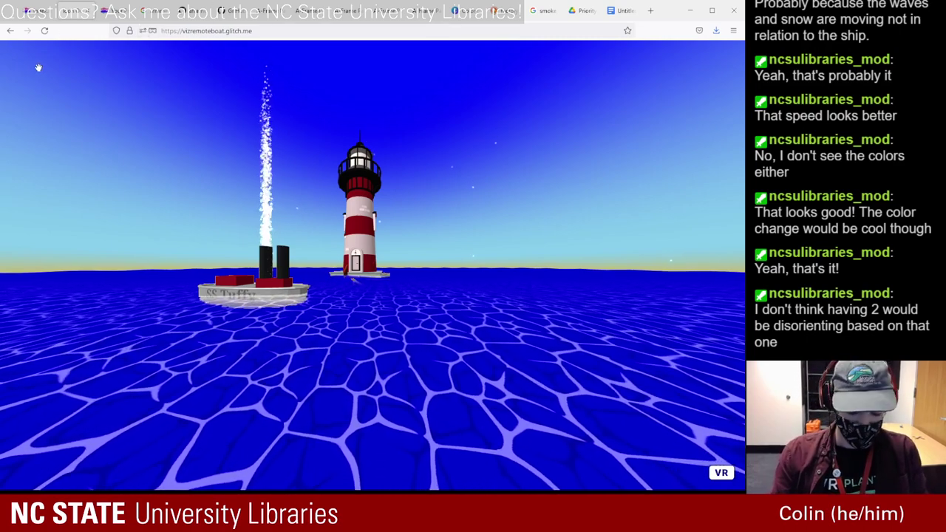
# - Reopen the inspector on the reloaded scene, expand boatguy and select its smokey2 entity
pyautogui.hotkey('ctrl', 'alt', 'i')
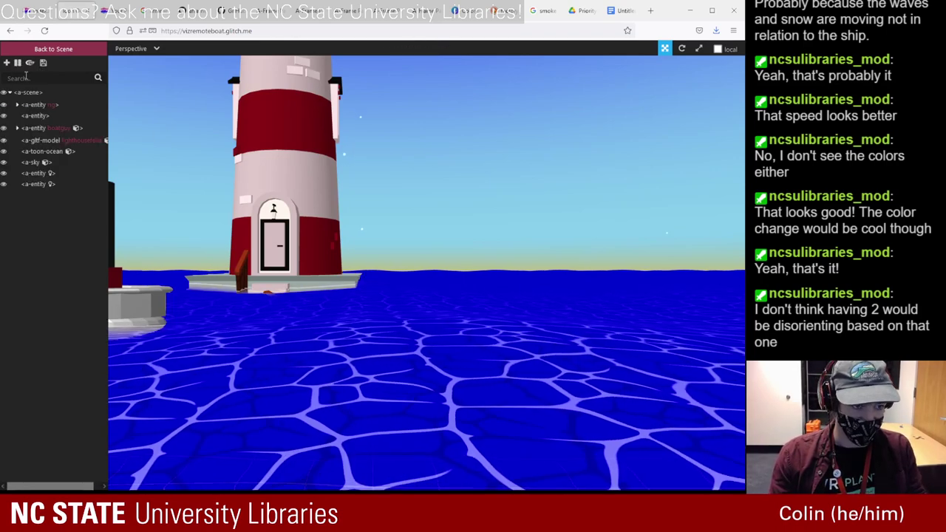
pyautogui.click(383, 318)
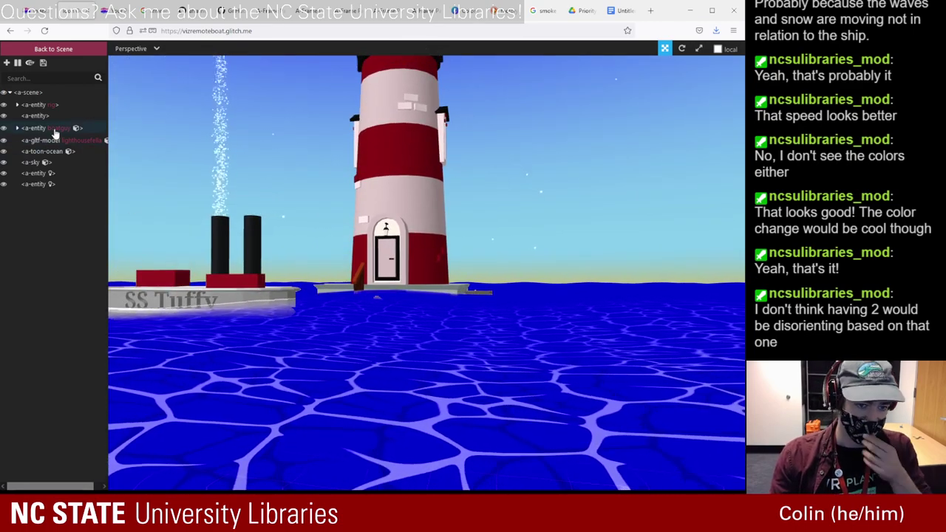
pyautogui.click(18, 128)
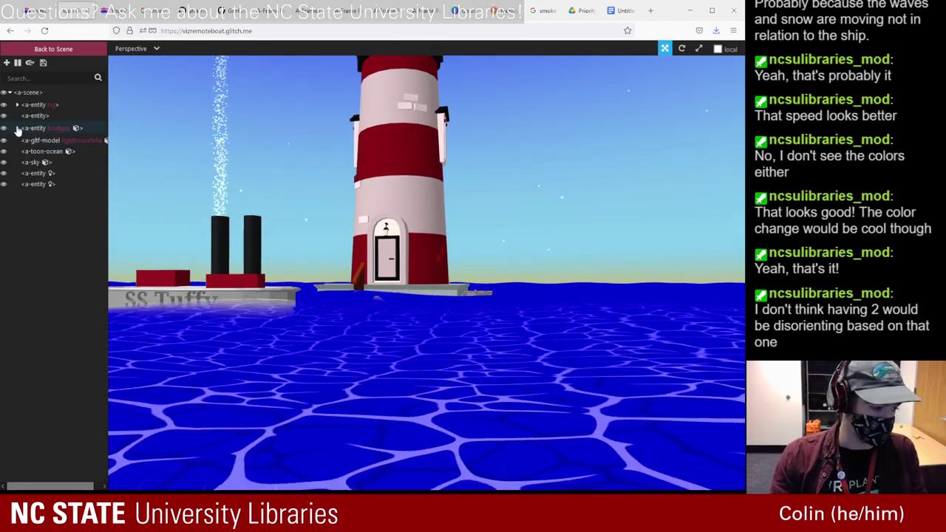
pyautogui.click(33, 128)
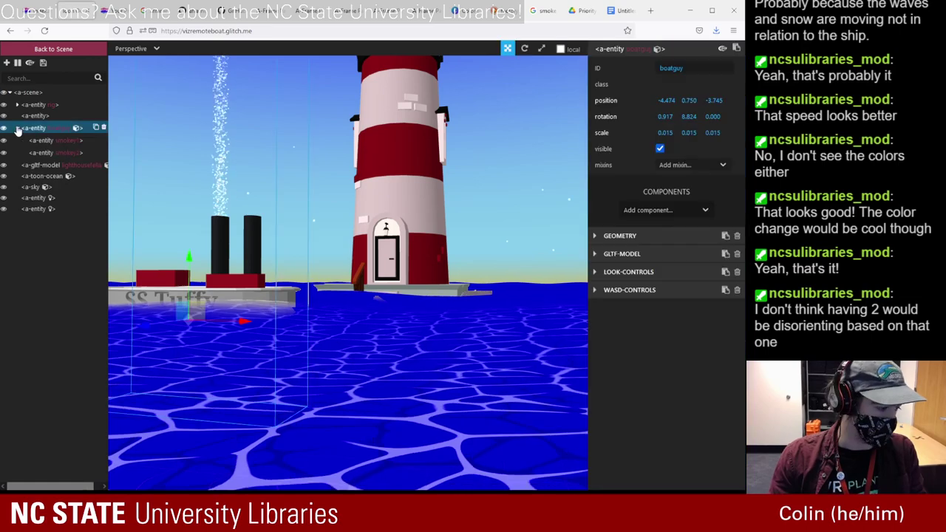
pyautogui.click(83, 152)
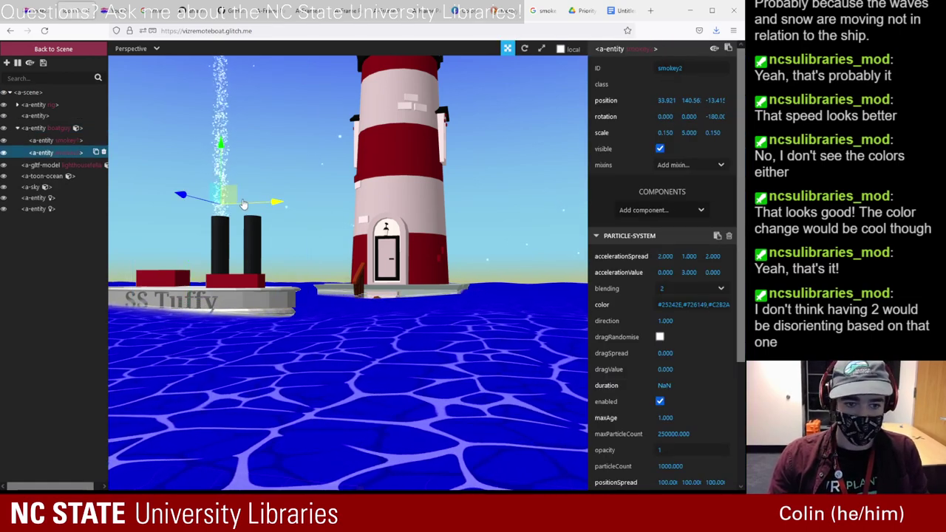
# - Move smokey2 onto the boat's second funnel, at about 74.5, 139.8, -10.3, and check it in the live scene
pyautogui.moveTo(285, 342); pyautogui.dragTo(289, 219)
pyautogui.scroll(-5, 287, 214)
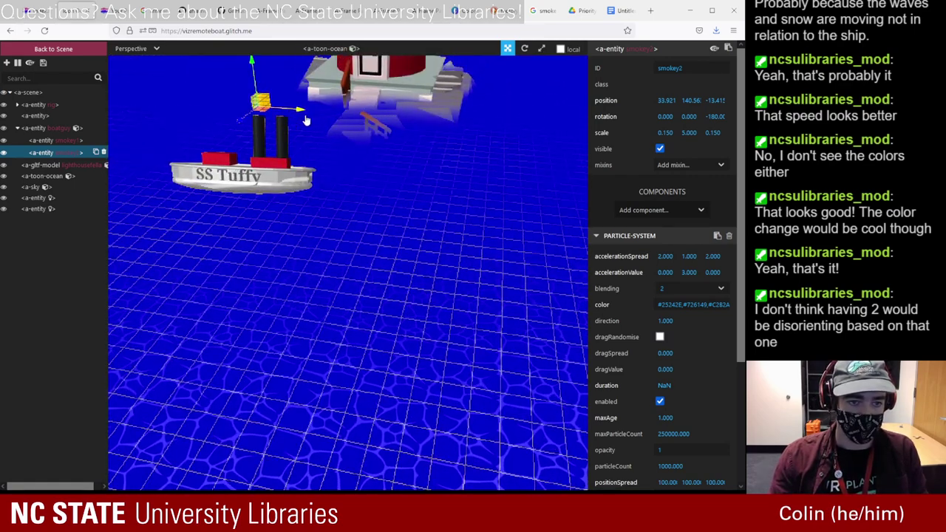
pyautogui.moveTo(300, 109); pyautogui.dragTo(324, 125)
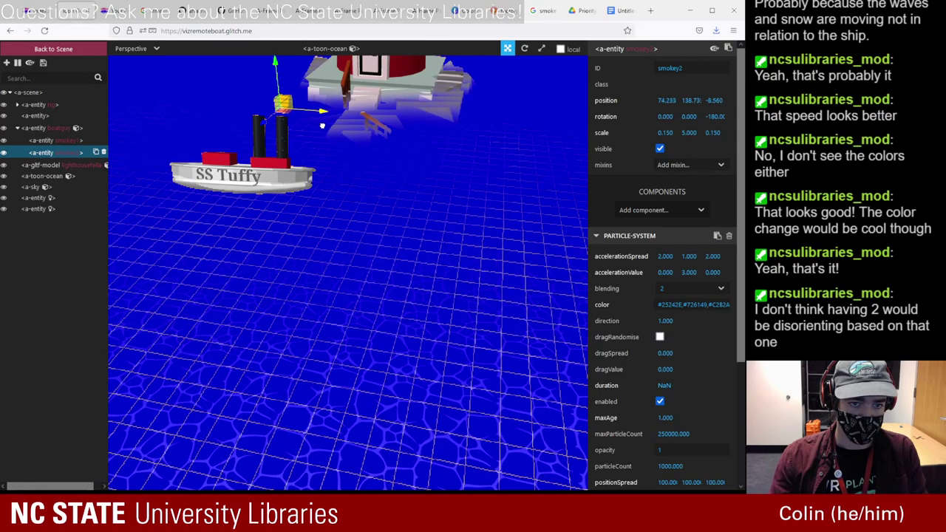
pyautogui.moveTo(343, 176)
pyautogui.mouseDown()
pyautogui.moveTo(340, 219)
pyautogui.moveTo(334, 175)
pyautogui.mouseUp()
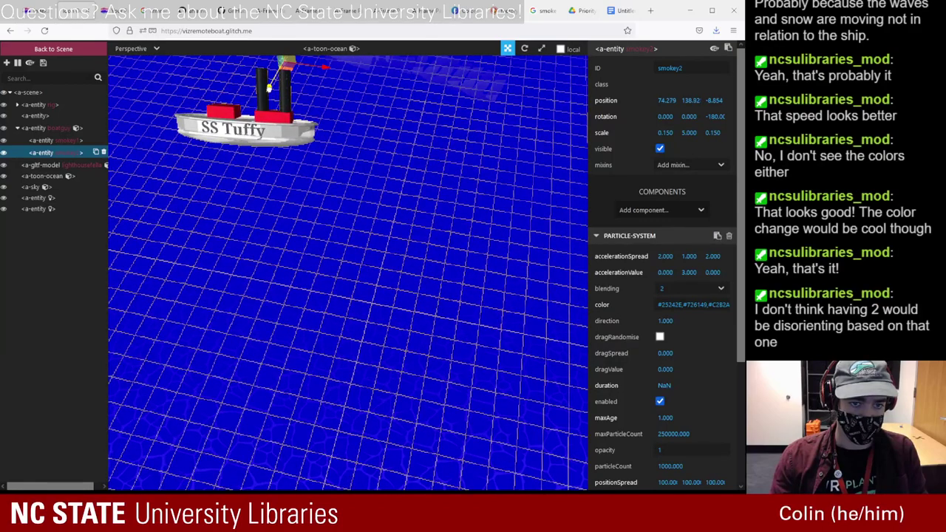
pyautogui.click(248, 89)
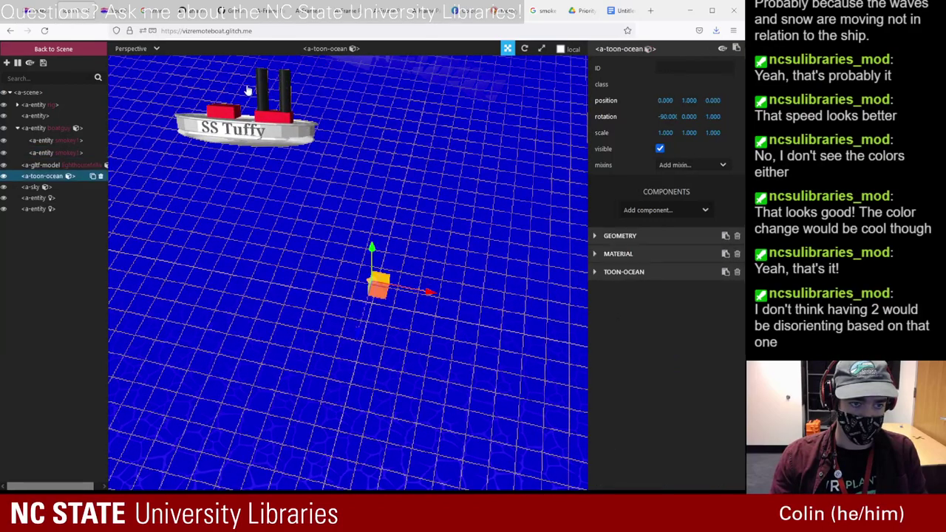
pyautogui.click(80, 49)
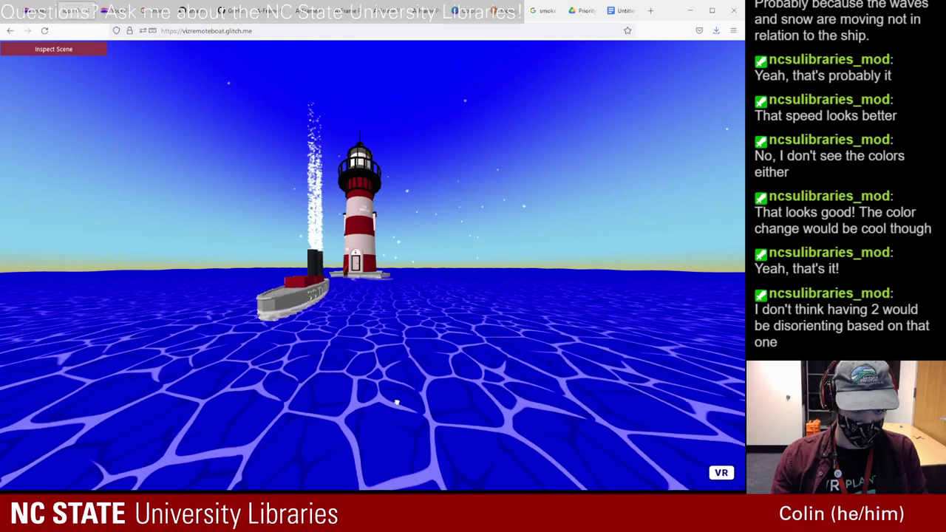
# - Reselect smokey2 in the inspector, copy its entity HTML and return to index.html in the code editor
pyautogui.click(57, 49)
pyautogui.click(82, 153)
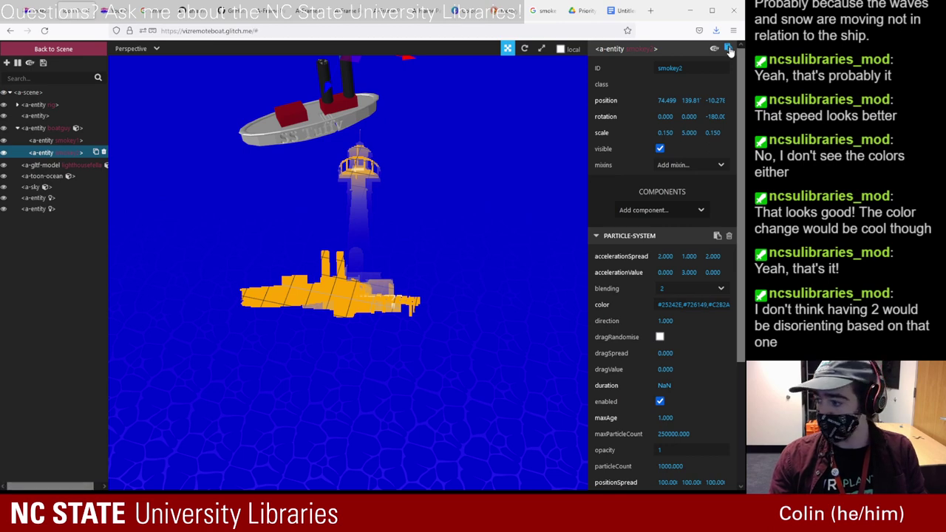
pyautogui.click(31, 11)
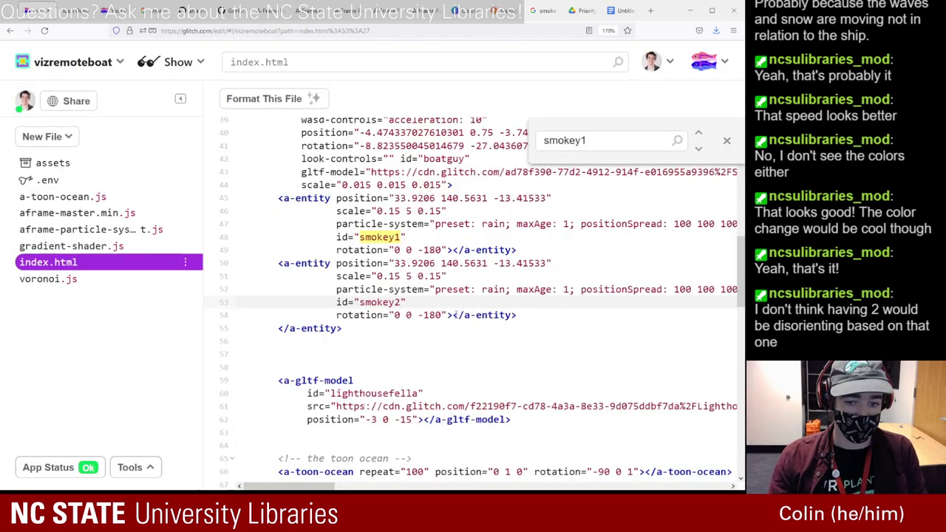
# - Replace the smokey2 entity with the copied HTML and break its scale, particle-system, id and rotation attributes onto separate lines
pyautogui.moveTo(516, 315); pyautogui.dragTo(280, 264)
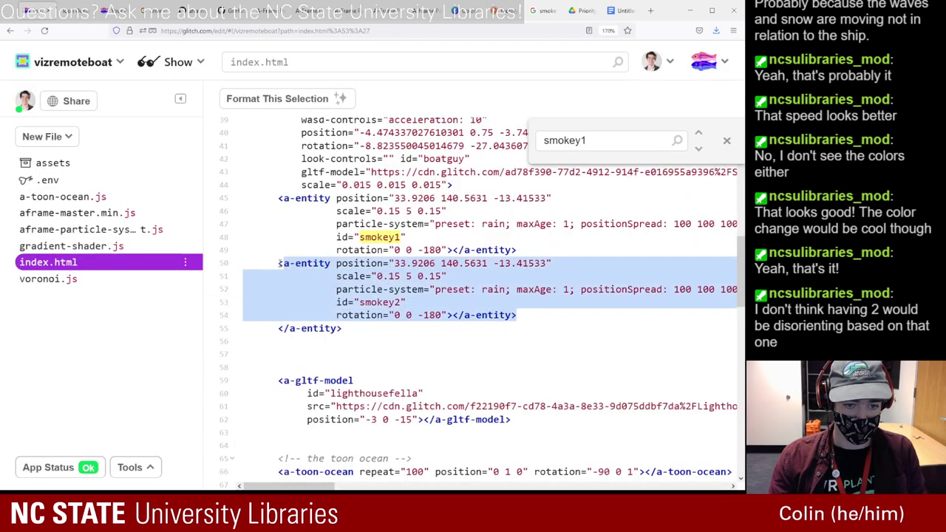
pyautogui.hotkey('ctrl', 'v')
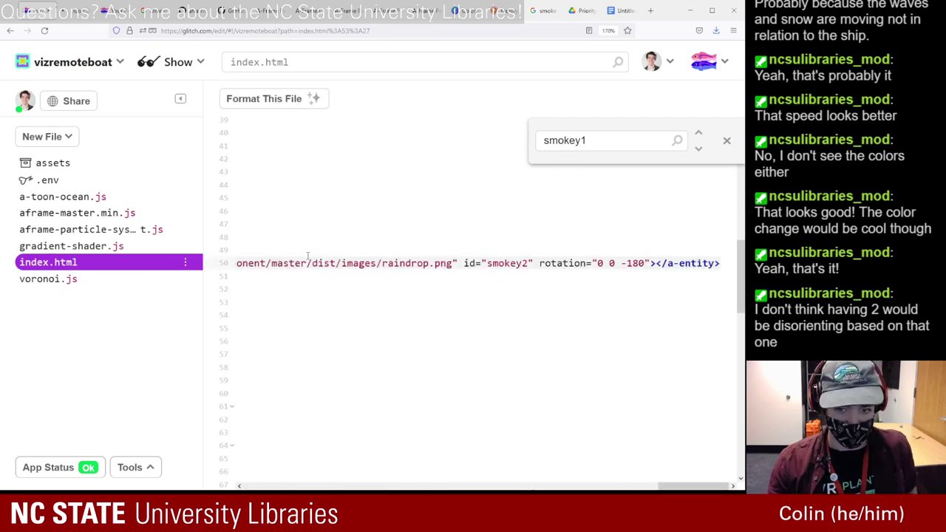
pyautogui.click(457, 263)
pyautogui.press('Return')
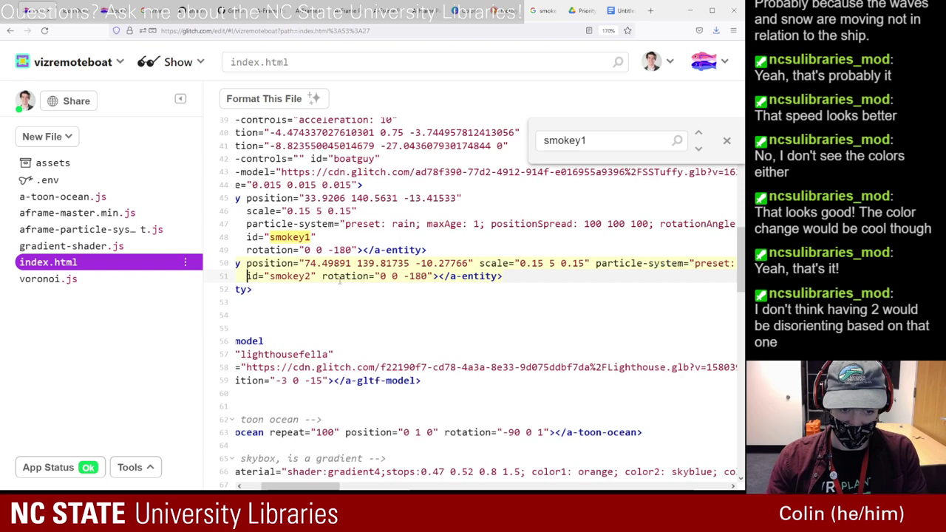
pyautogui.click(317, 276)
pyautogui.press('Return')
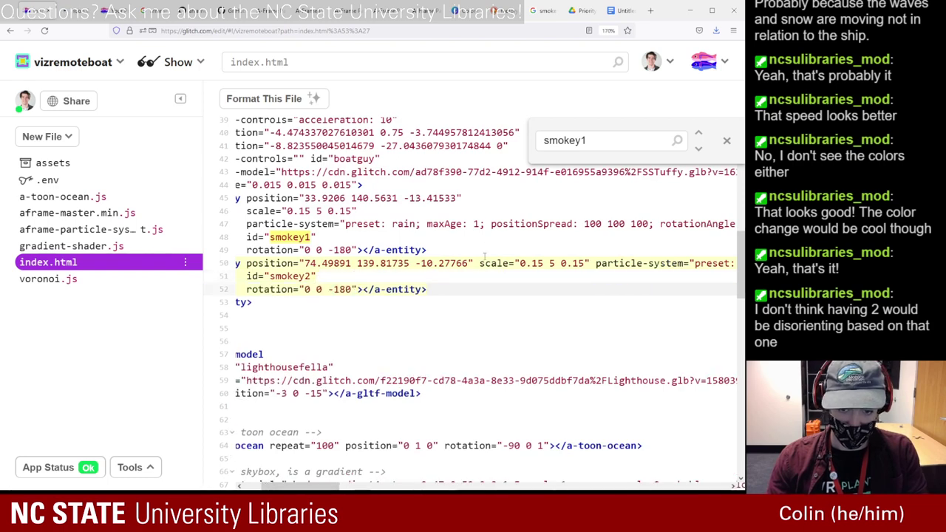
pyautogui.click(474, 263)
pyautogui.press('Return')
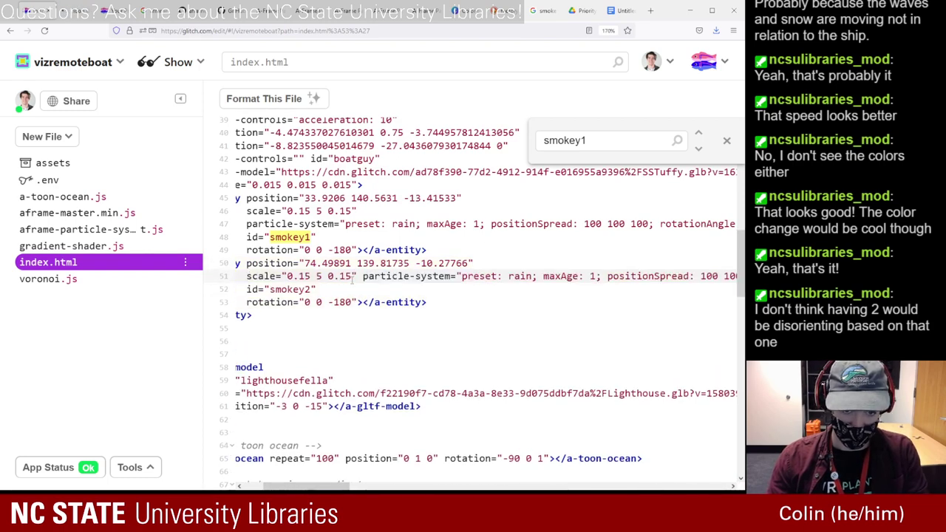
pyautogui.press('Return')
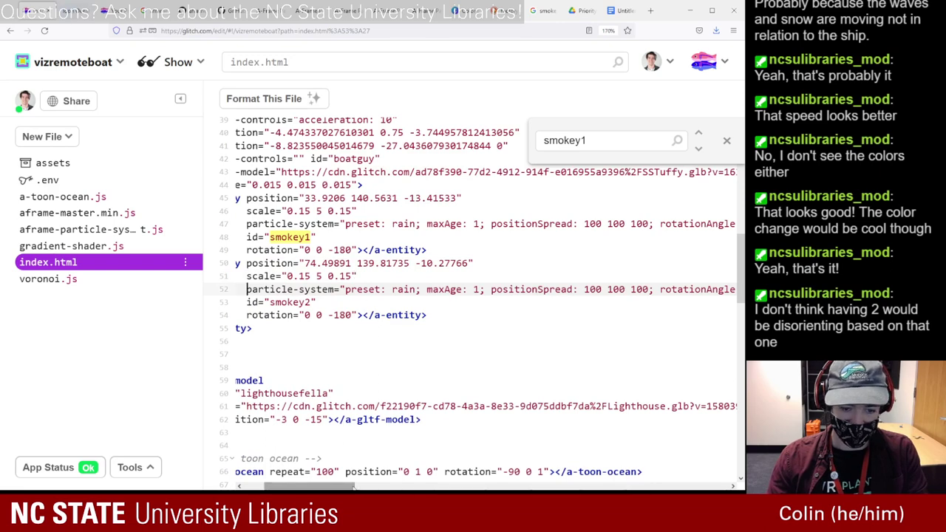
# - Set the Y component of velocityValue to 7 for smokey2 and 6.5 for smokey1
pyautogui.moveTo(352, 487); pyautogui.dragTo(540, 473)
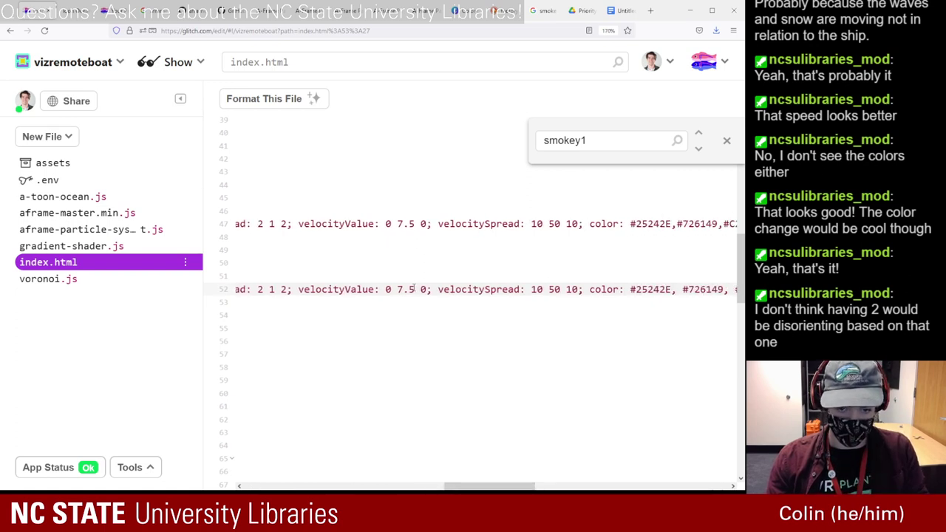
pyautogui.moveTo(414, 290); pyautogui.dragTo(397, 290)
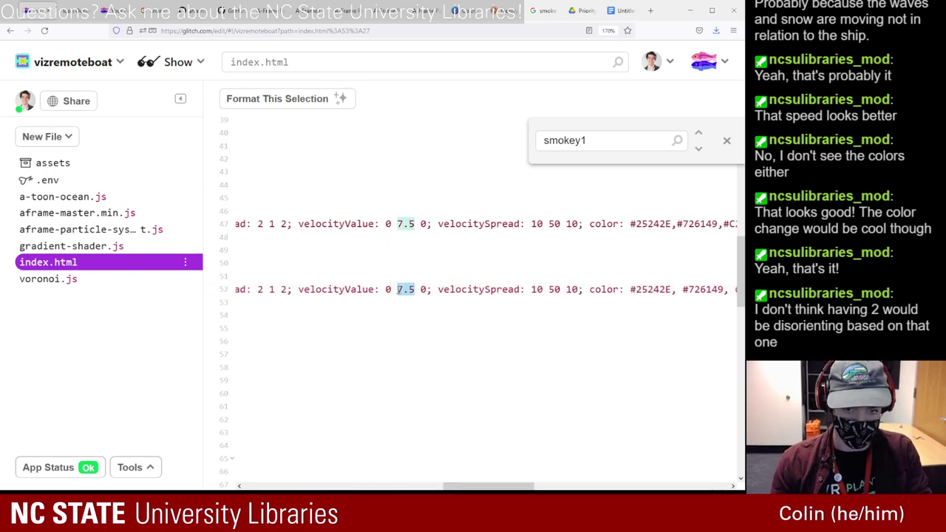
pyautogui.write('7')
pyautogui.doubleClick(411, 224)
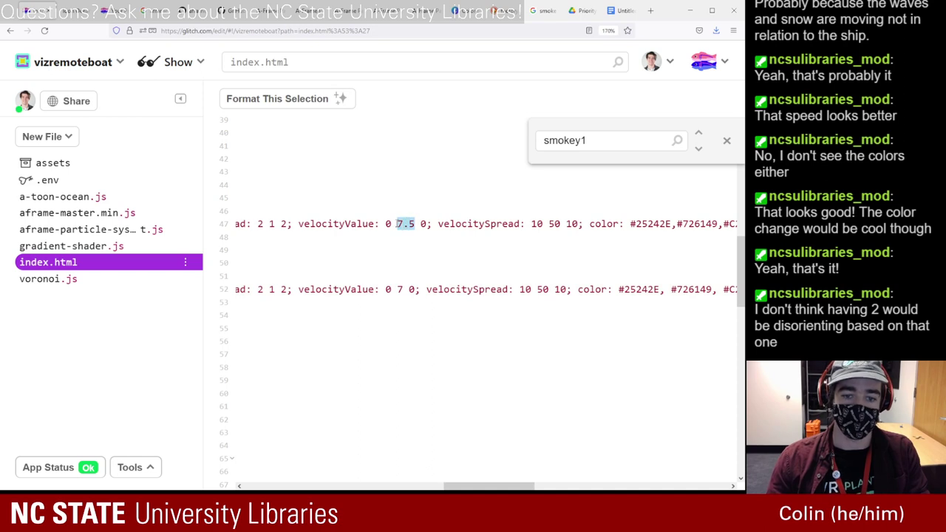
pyautogui.write('6.5')
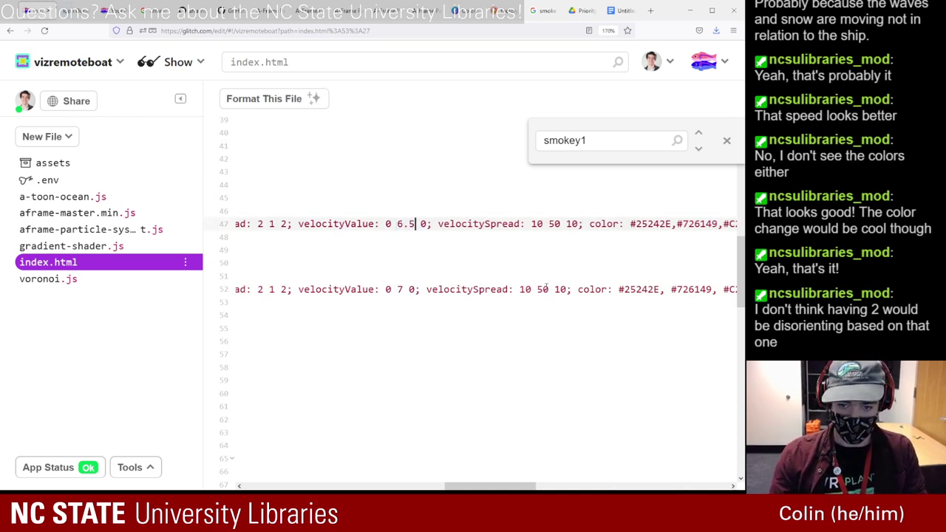
# - Set smokey1's velocitySpread X to 8 and Z to 12, and smokey2's velocitySpread X to 12
pyautogui.doubleClick(538, 224)
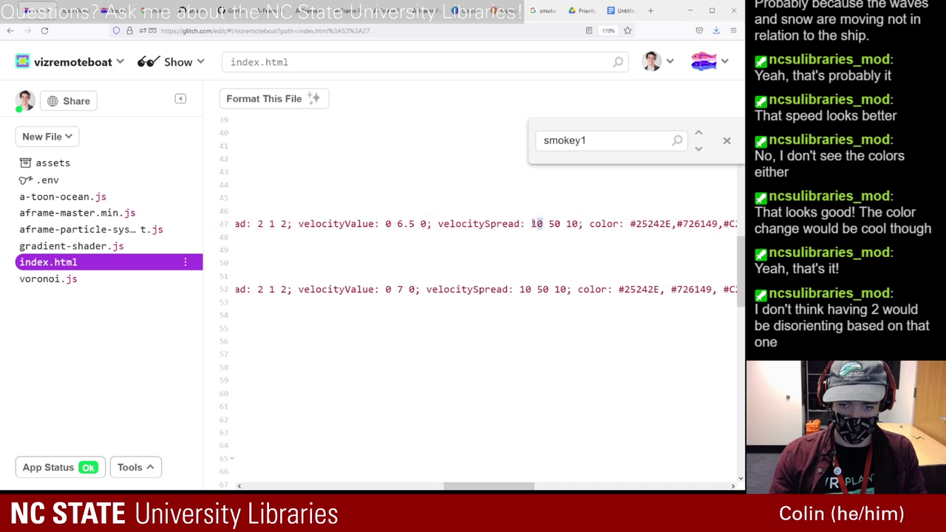
pyautogui.write('8')
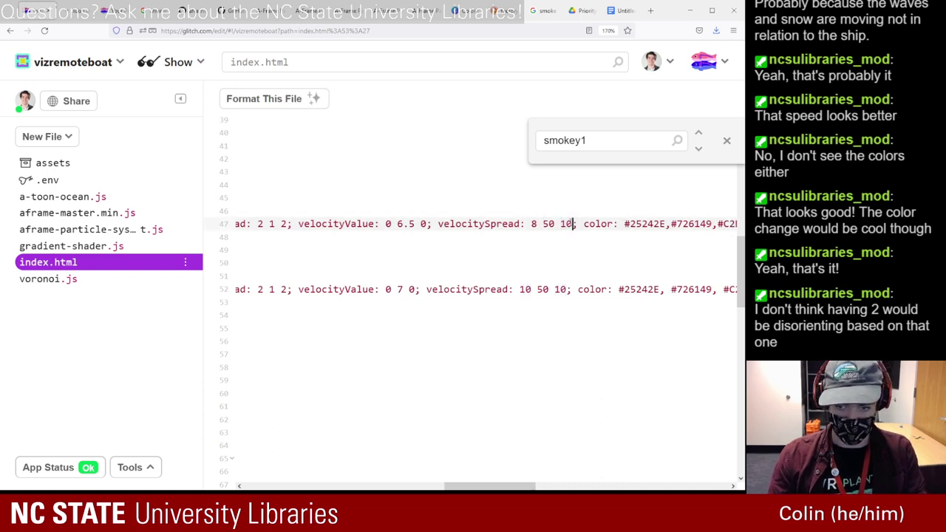
pyautogui.click(530, 291)
pyautogui.press('BackSpace')
pyautogui.write('2')
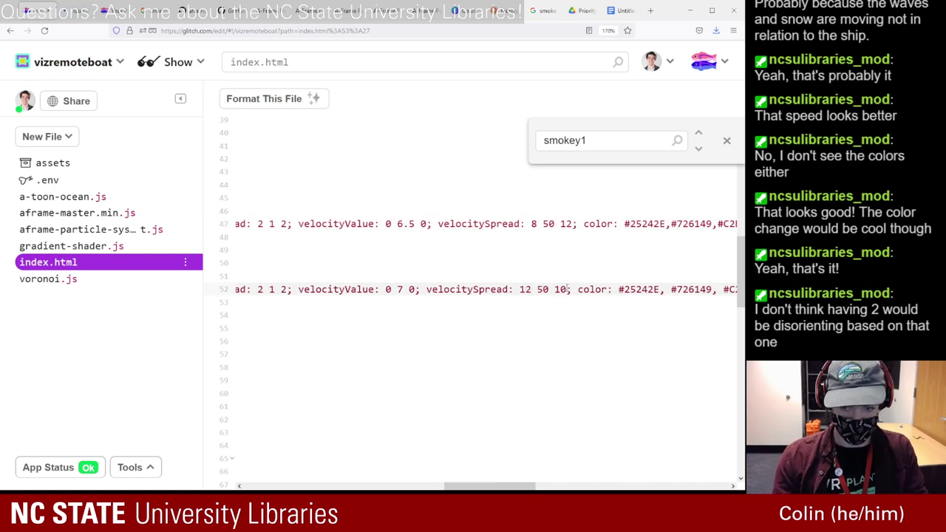
# - Set smokey2's velocitySpread Z to 8 and Y to 55
pyautogui.click(567, 289)
pyautogui.press('BackSpace')
pyautogui.press('BackSpace')
pyautogui.write('8')
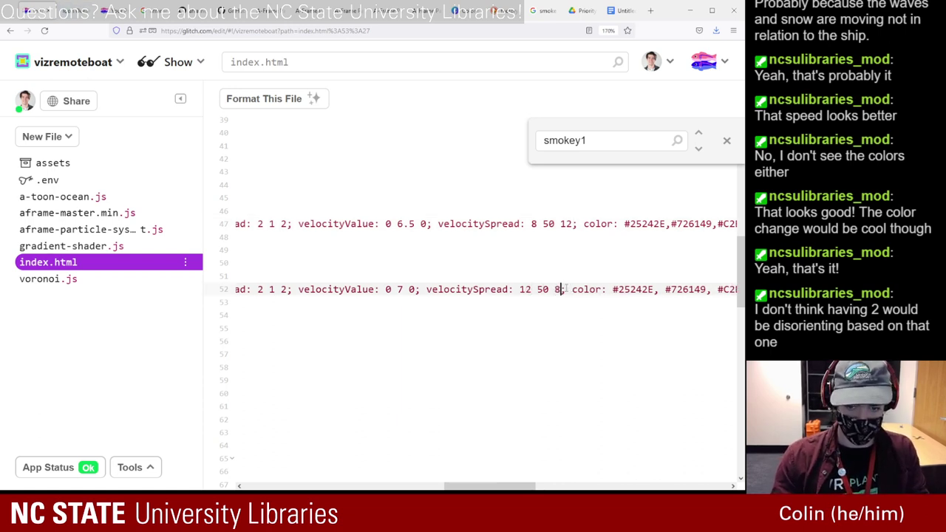
pyautogui.press('BackSpace')
pyautogui.write('5')
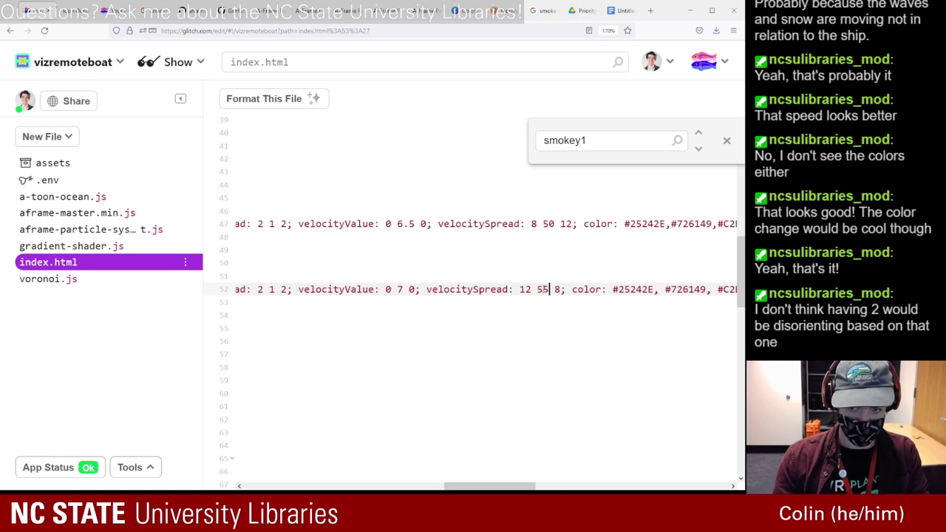
# - Set smokey1's velocitySpread Y to 45 and check both smoke columns in the live scene
pyautogui.click(548, 224)
pyautogui.write('4')
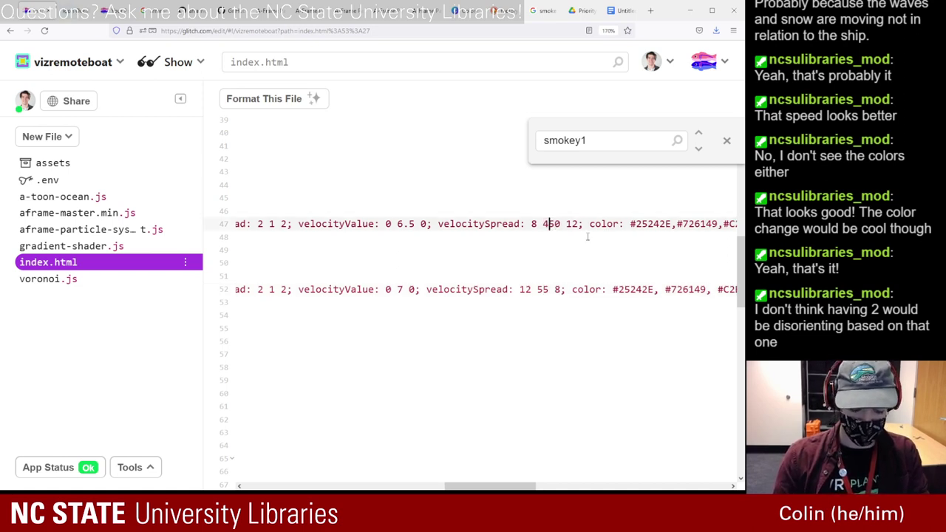
pyautogui.press('Delete')
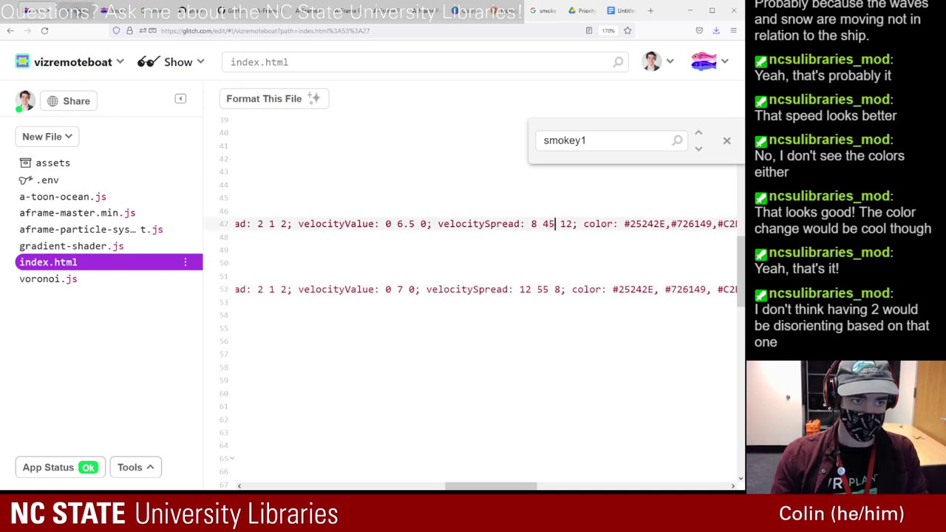
pyautogui.click(74, 14)
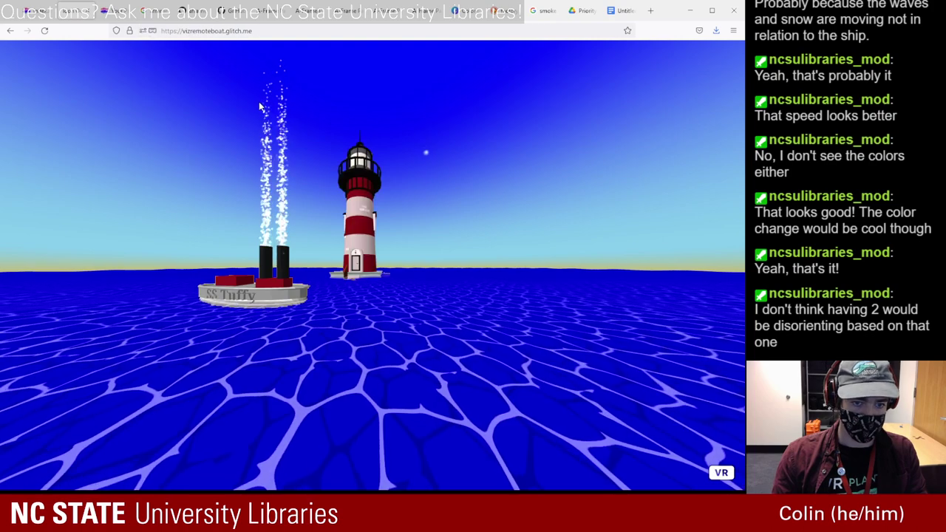
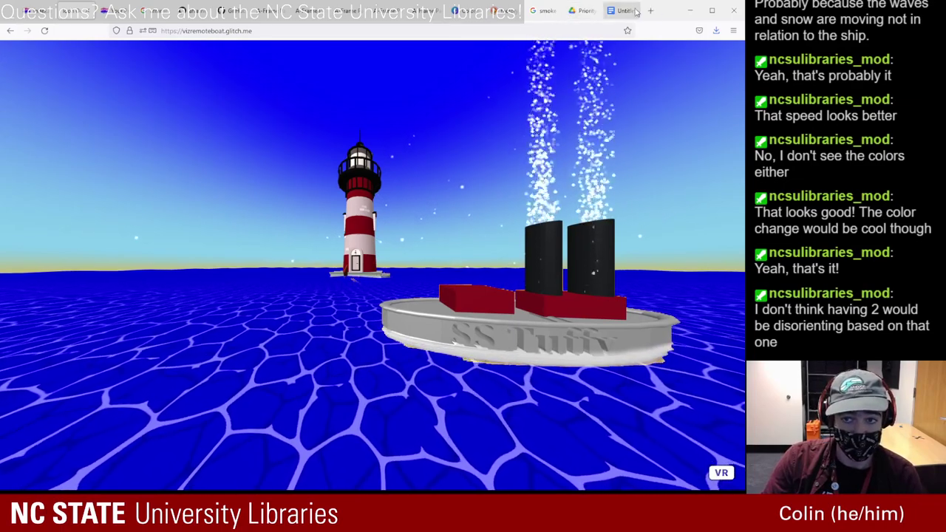
# - Search the web for "google sound ogg" and open the Ambiences page of Google's sound library
pyautogui.click(594, 15)
pyautogui.click(561, 30)
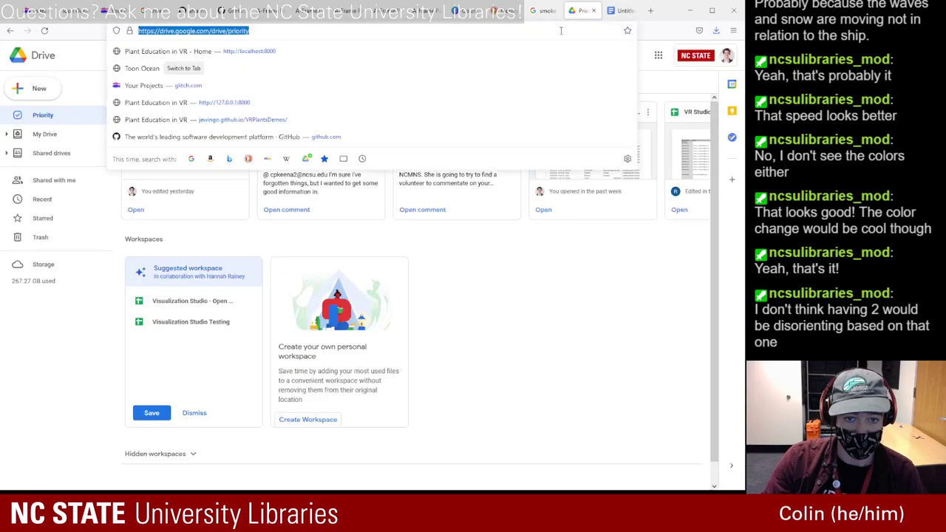
pyautogui.write('google soun')
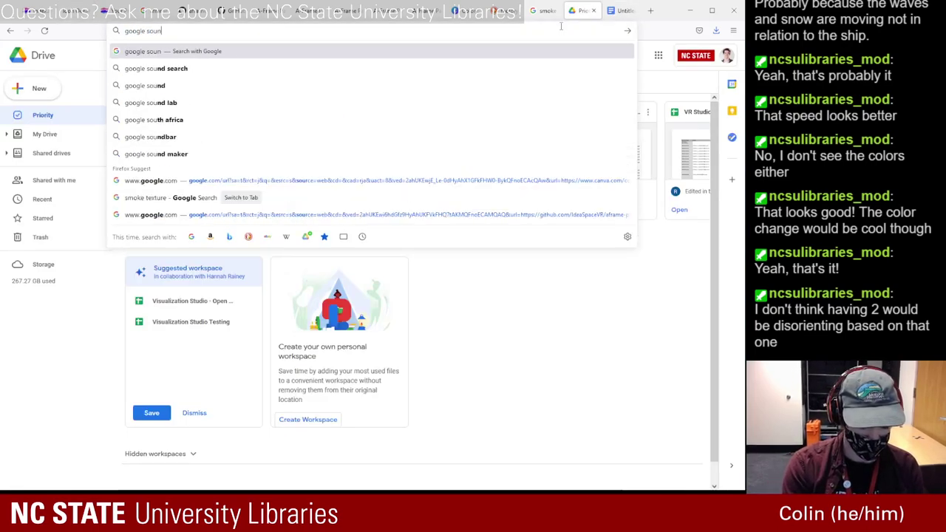
pyautogui.write('d ogg')
pyautogui.press('Return')
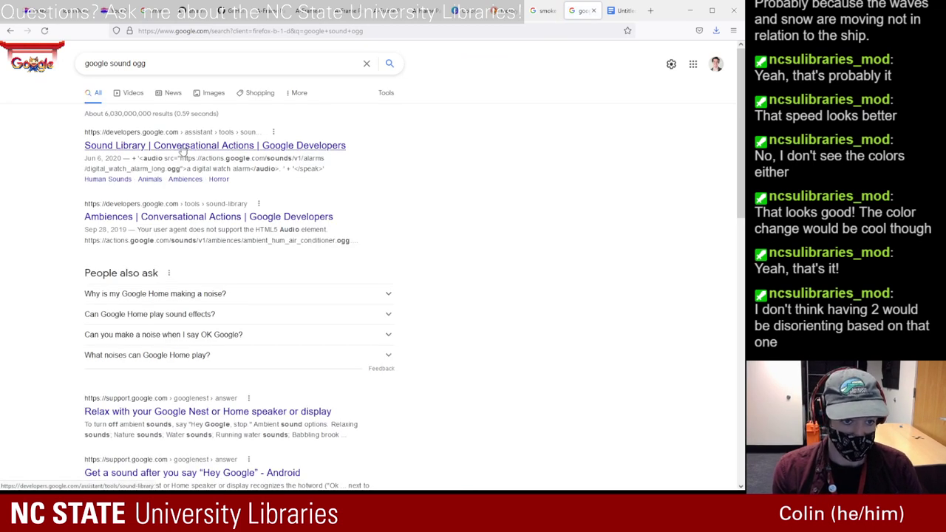
pyautogui.click(194, 223)
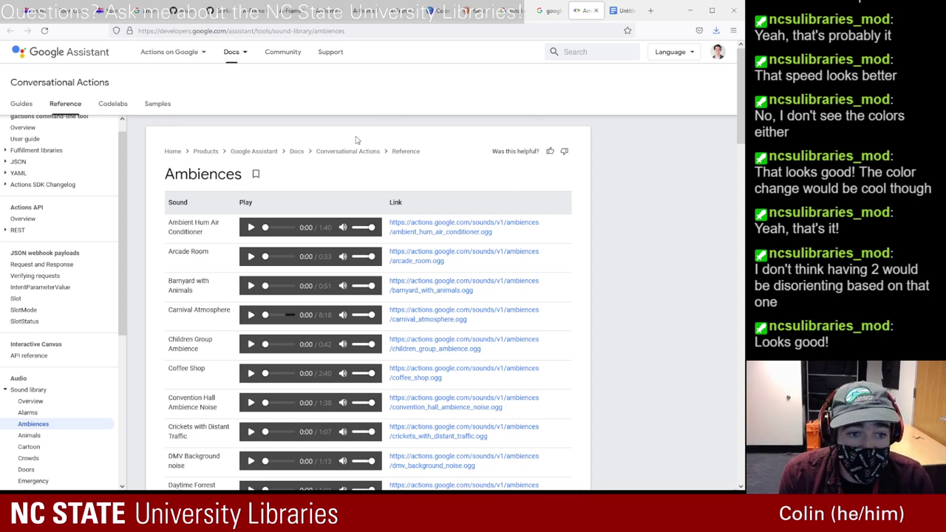
# - Look through the Ambiences sounds for a suitable sea sound, previewing a further part of Highway Near Waterfront
pyautogui.scroll(-2, 355, 140)
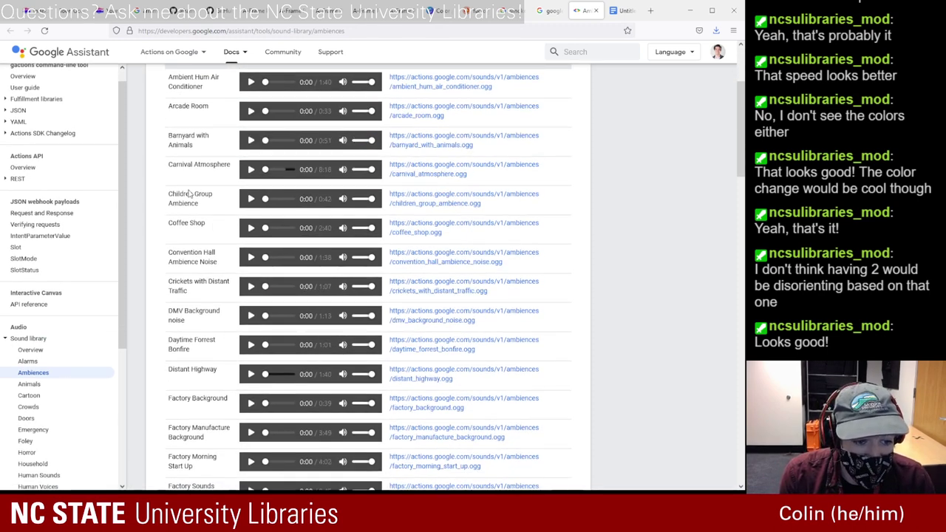
pyautogui.scroll(-1, 188, 192)
pyautogui.scroll(-3, 189, 192)
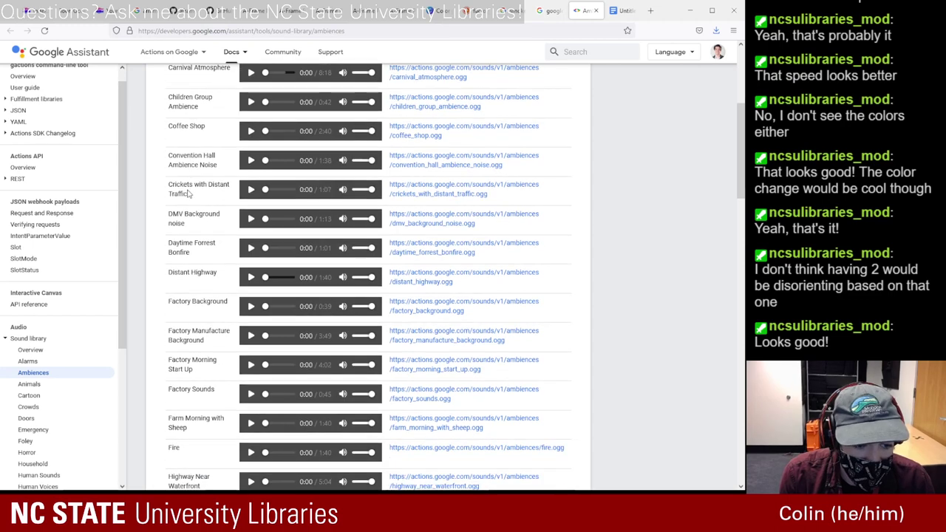
pyautogui.scroll(-2, 193, 191)
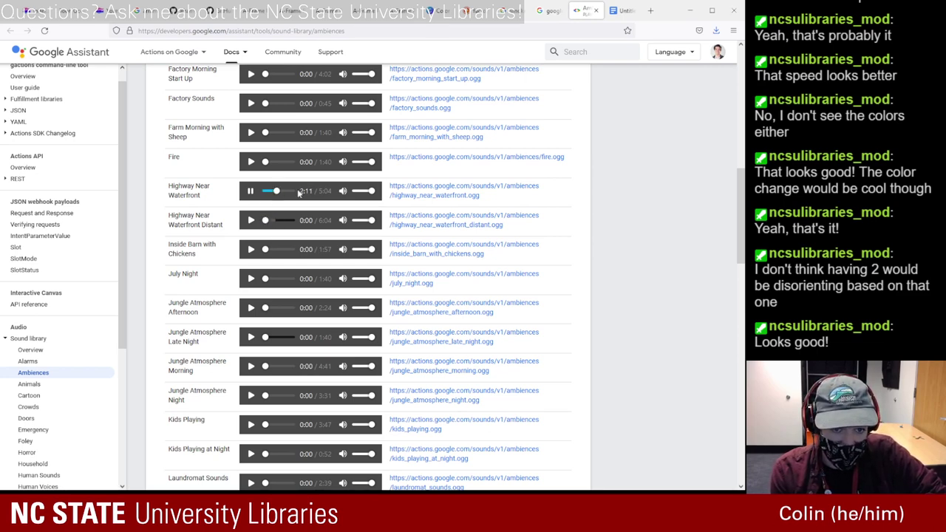
pyautogui.moveTo(276, 189); pyautogui.dragTo(286, 187)
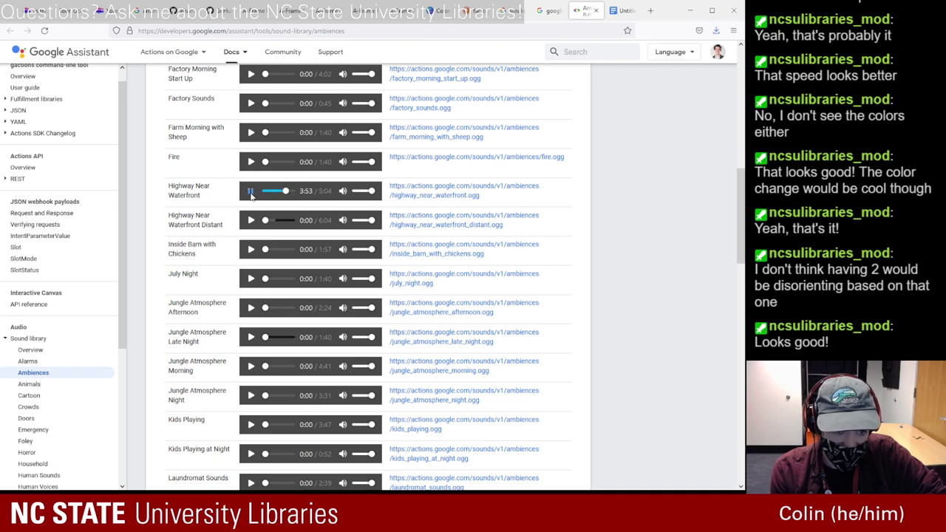
pyautogui.scroll(-3, 214, 212)
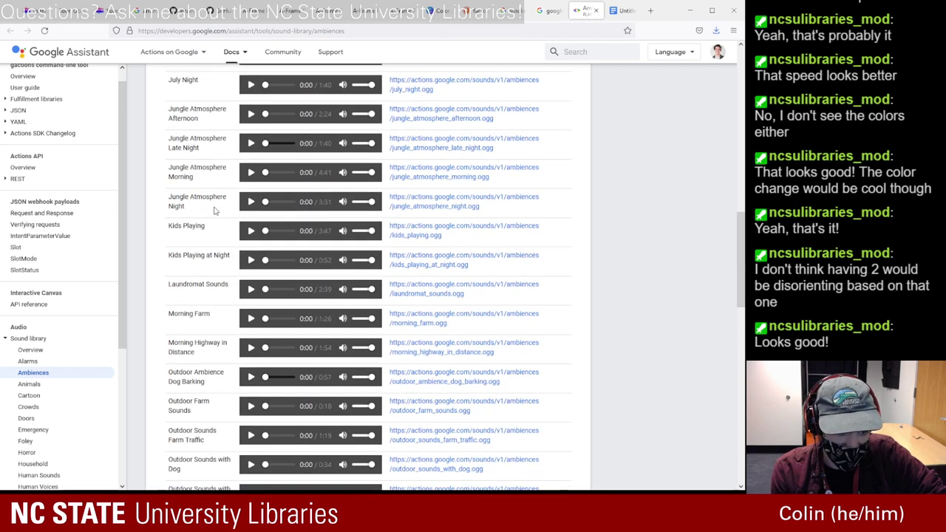
pyautogui.scroll(-1, 215, 211)
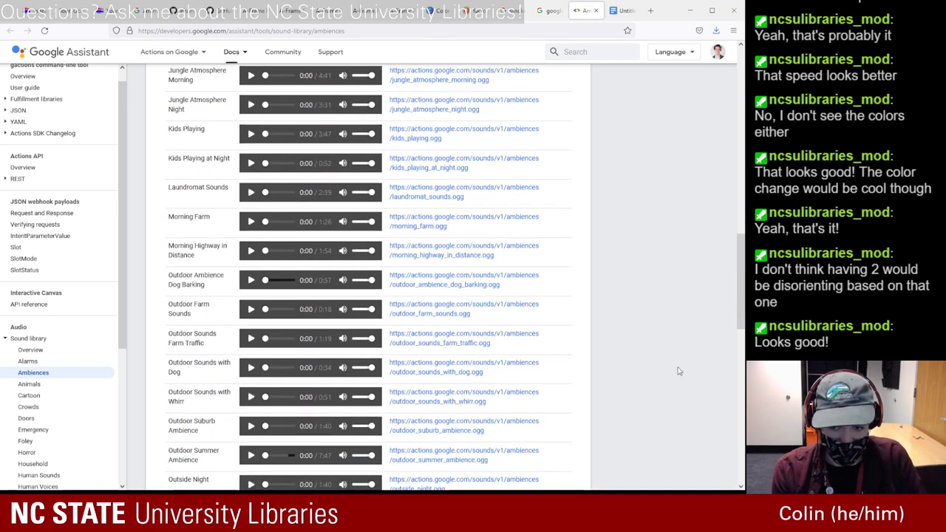
# - Find "water" on the page, open the Water category of the sound library, and look through its sounds
pyautogui.hotkey('ctrl', 'f')
pyautogui.write('water')
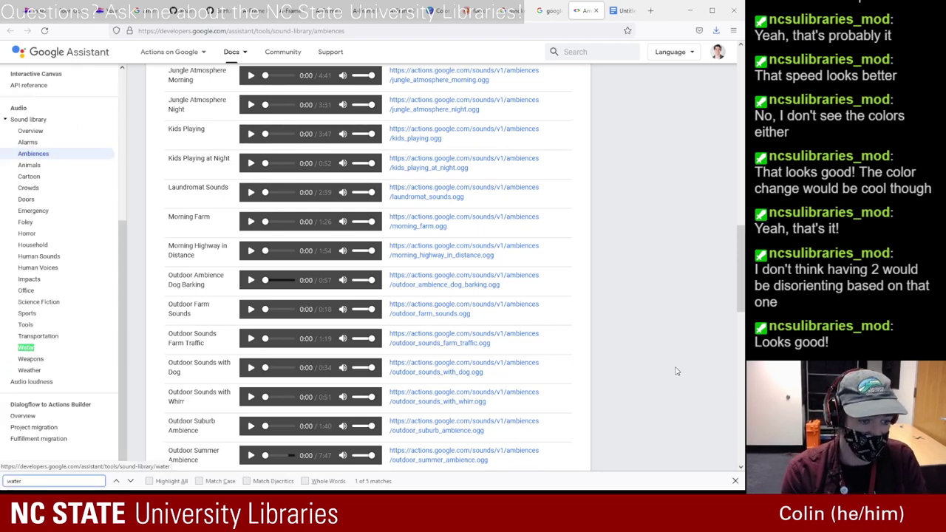
pyautogui.click(26, 347)
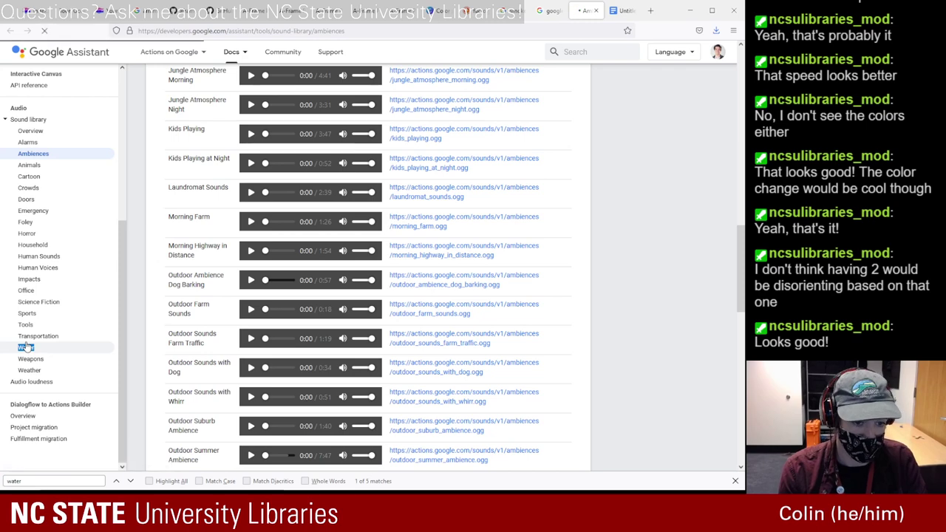
pyautogui.scroll(-3, 297, 177)
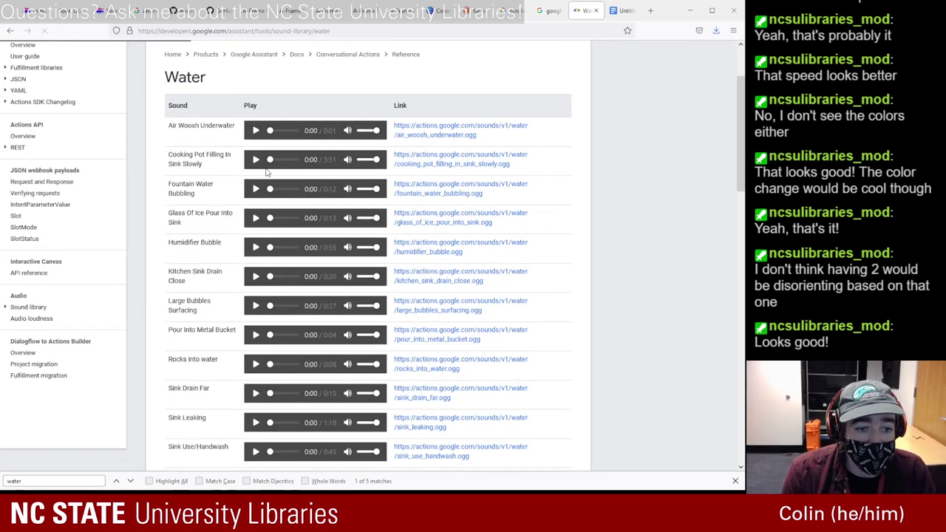
pyautogui.scroll(-1, 251, 178)
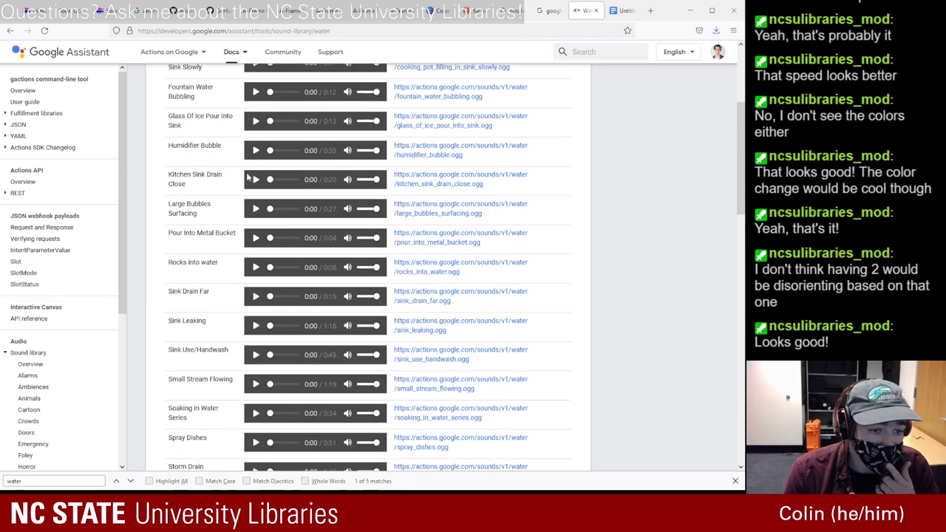
pyautogui.scroll(-1, 255, 215)
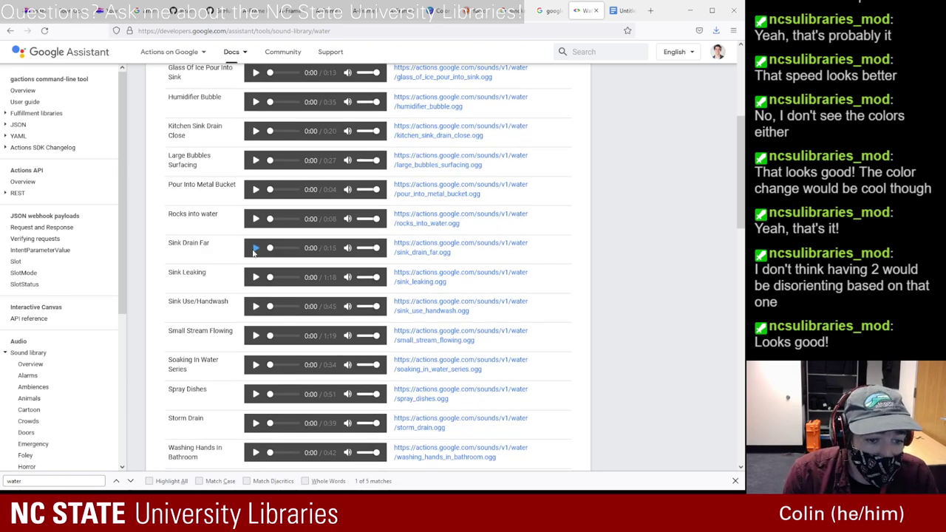
pyautogui.scroll(-2, 254, 252)
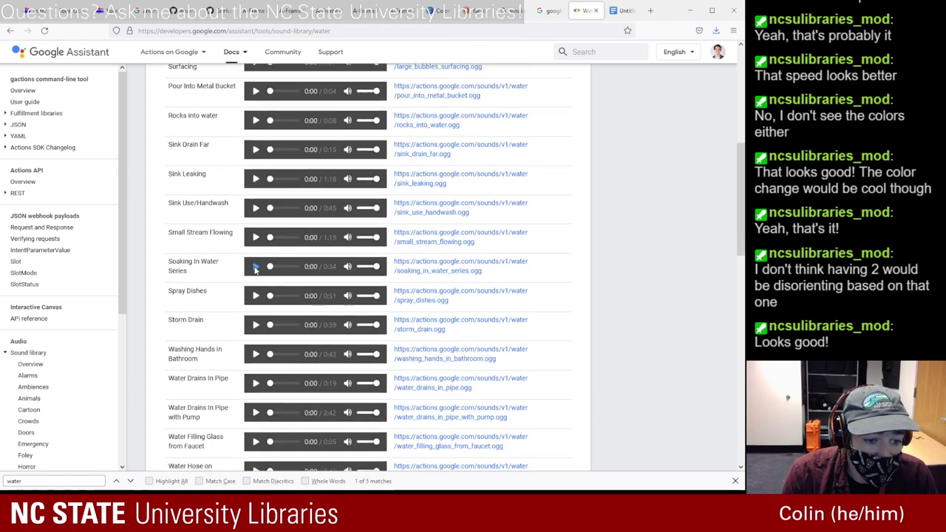
pyautogui.scroll(-3, 256, 270)
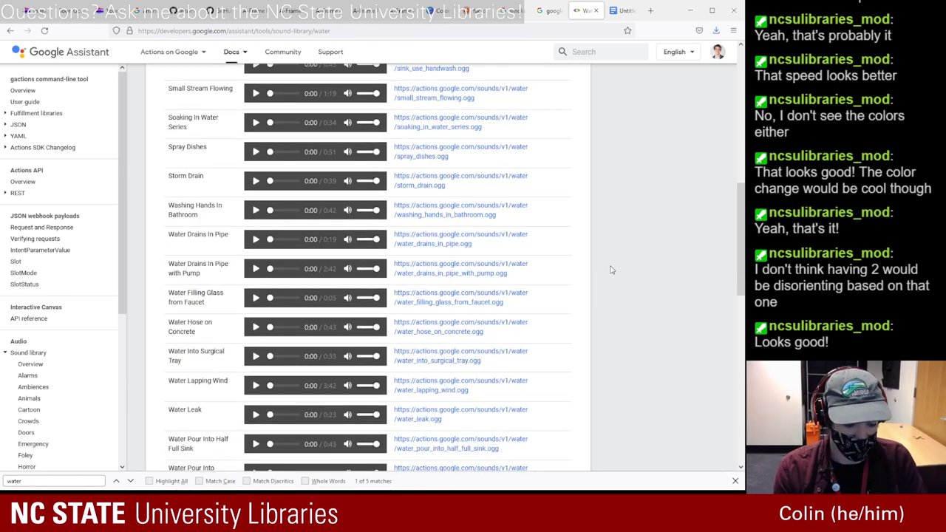
# - Search for "ocean" within the Water page and across the Conversational Actions documentation
pyautogui.hotkey('ctrl', 'f')
pyautogui.write('ocean')
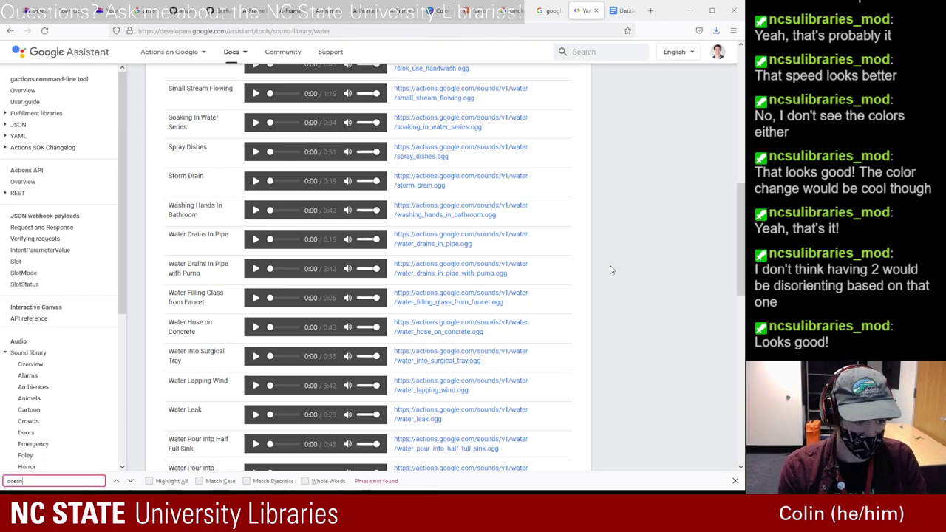
pyautogui.scroll(10, 227, 255)
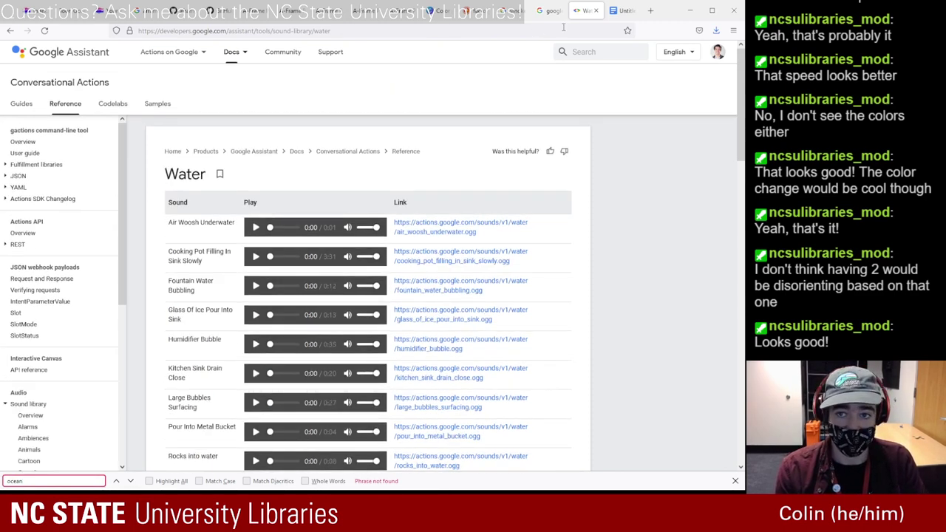
pyautogui.click(596, 52)
pyautogui.write('ocean')
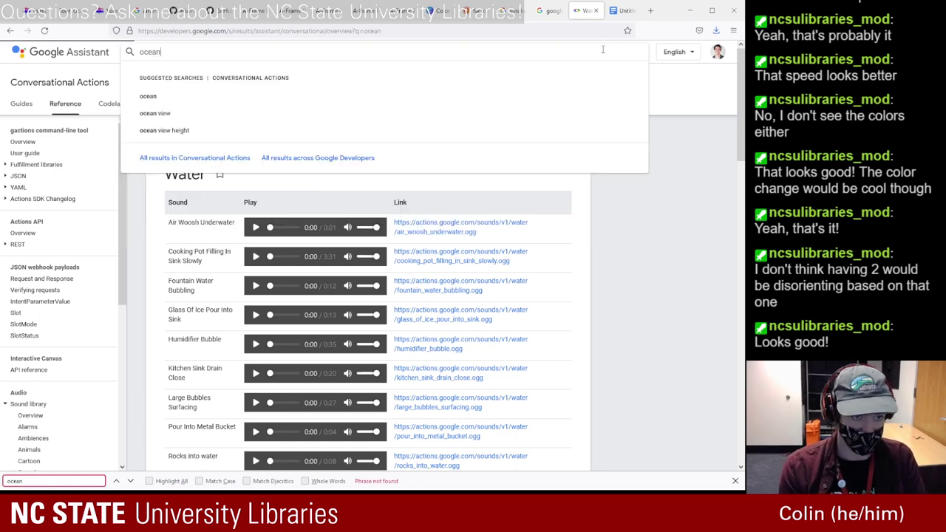
pyautogui.press('Return')
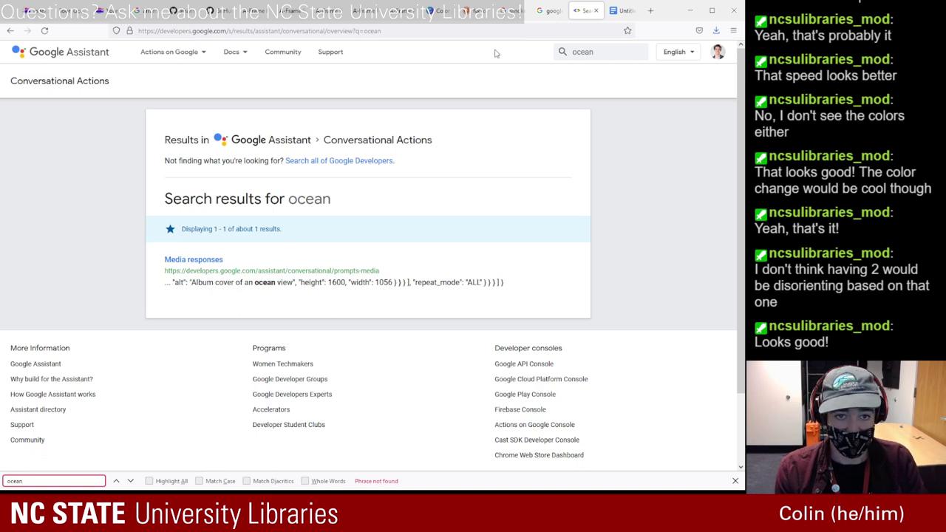
pyautogui.click(551, 10)
pyautogui.click(540, 31)
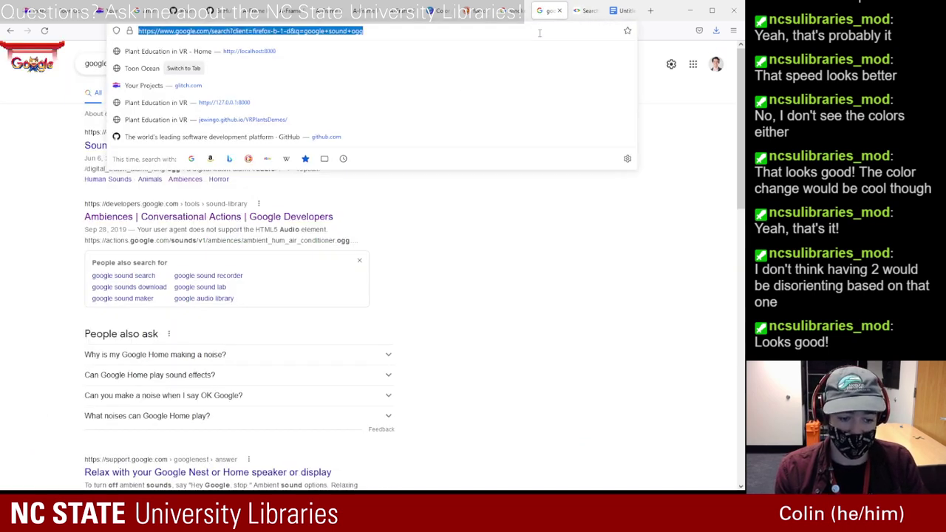
pyautogui.click(588, 11)
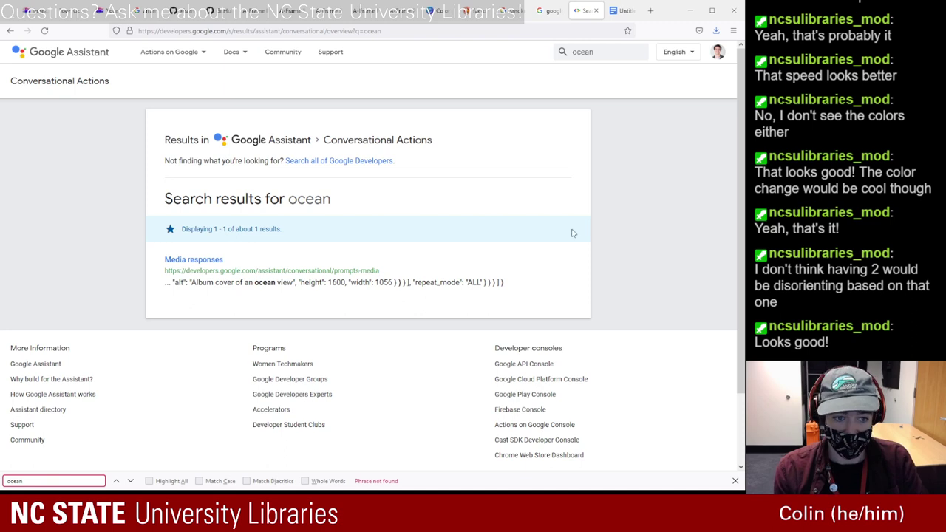
# - Search the web for "google android sound library" and open the Sound Library page on Google Developers
pyautogui.click(539, 29)
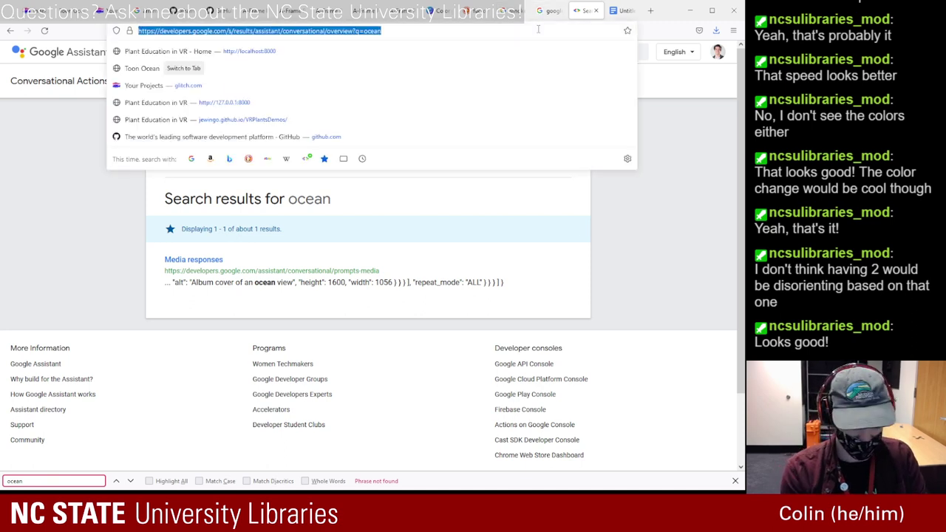
pyautogui.write('google android ')
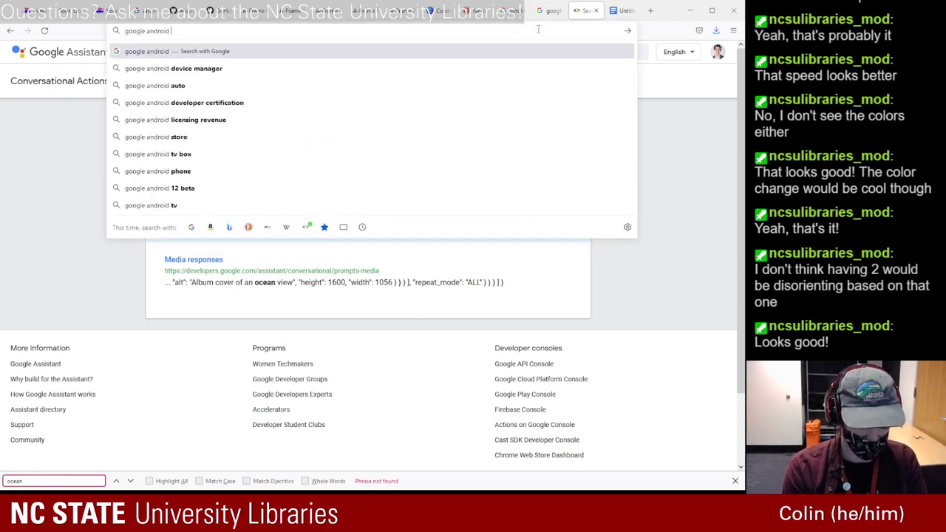
pyautogui.write('sound library')
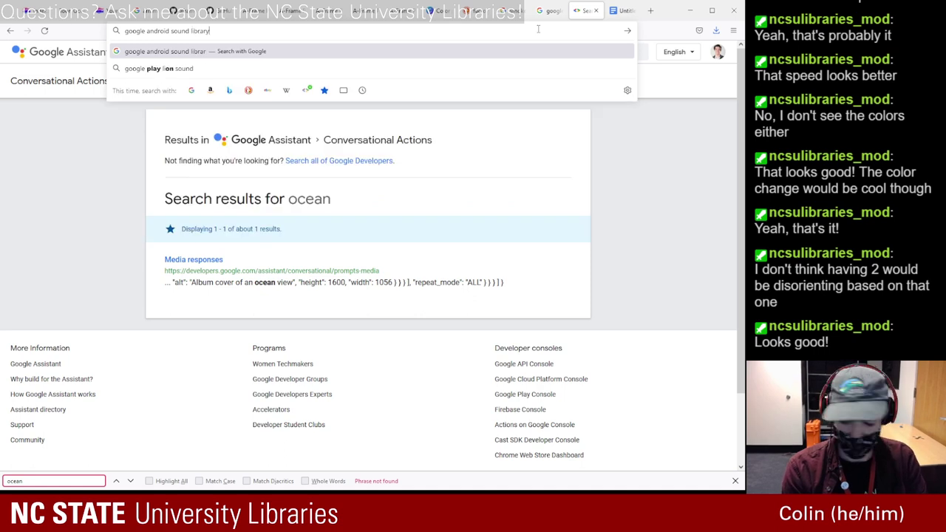
pyautogui.press('Return')
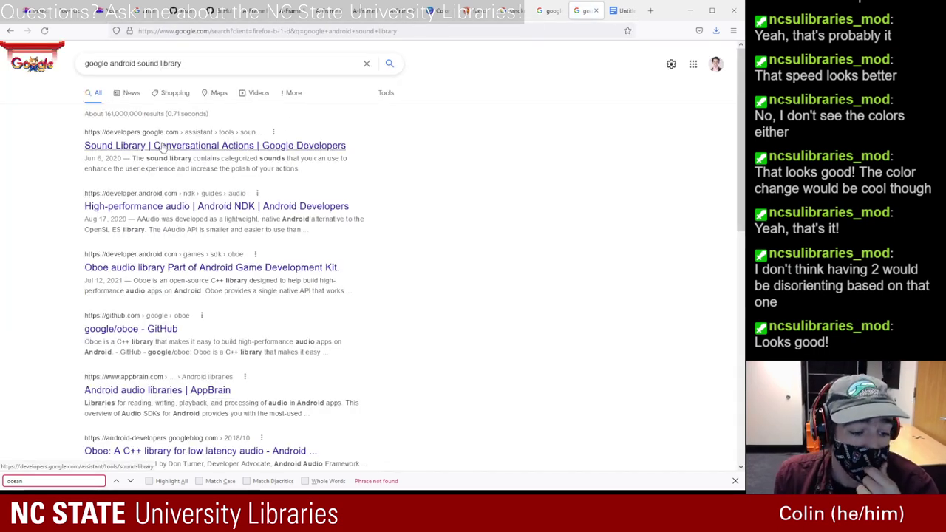
pyautogui.scroll(-2, 246, 278)
pyautogui.scroll(-2, 246, 278)
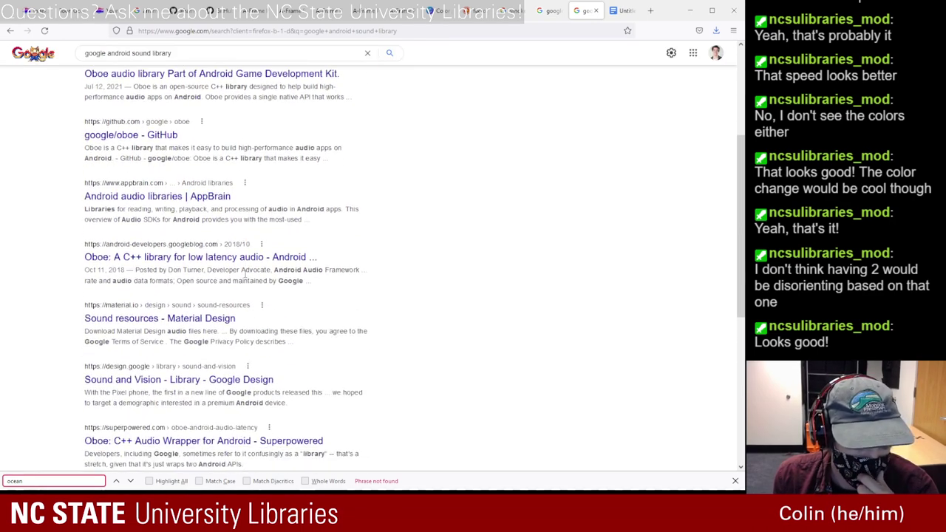
pyautogui.scroll(4, 240, 333)
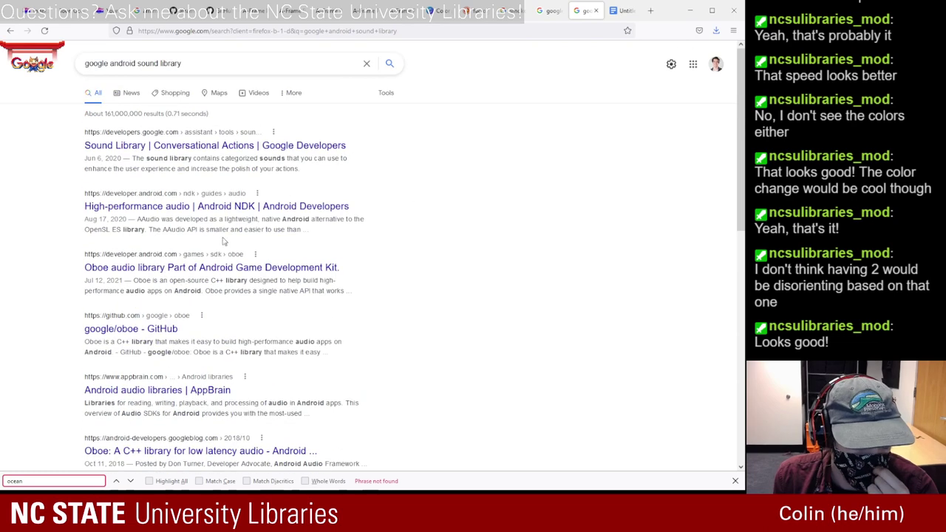
pyautogui.click(179, 151)
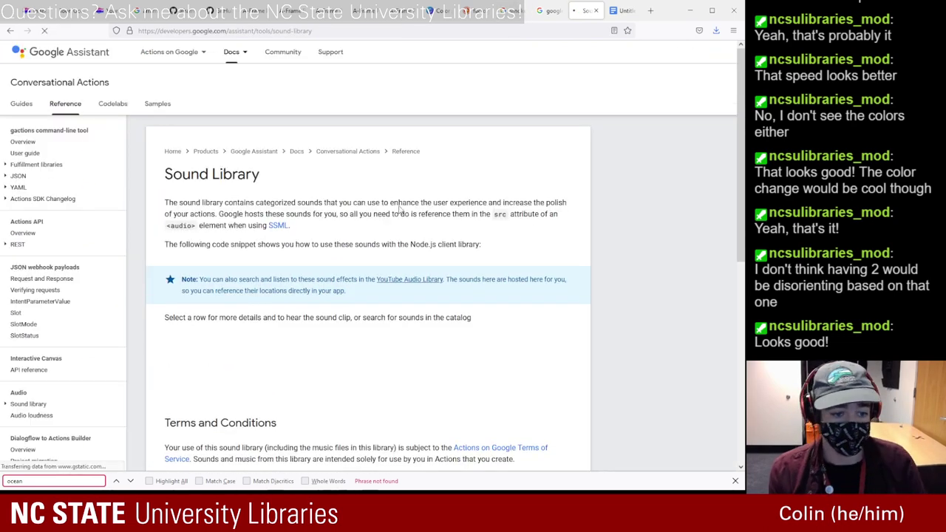
# - Filter the sound catalog by "ocean", then clear the filter
pyautogui.scroll(-2, 292, 251)
pyautogui.scroll(-2, 292, 252)
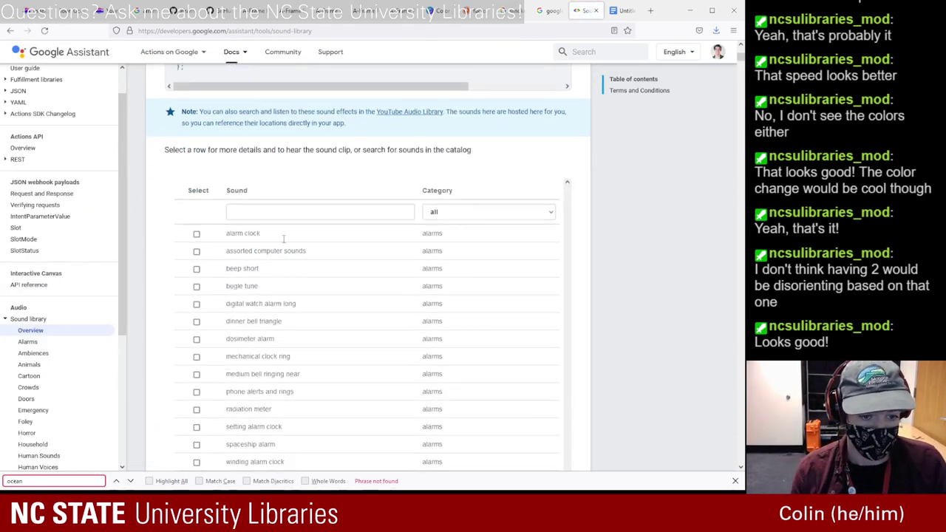
pyautogui.click(291, 162)
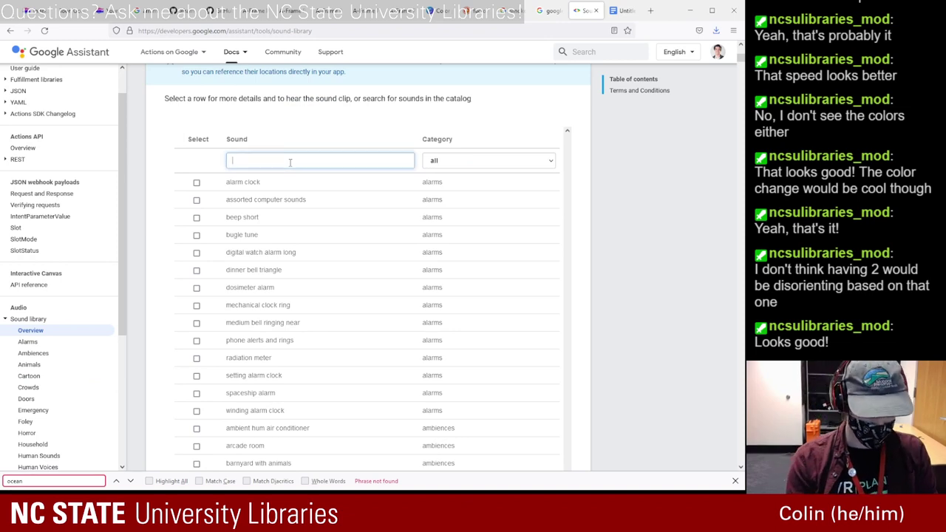
pyautogui.write('ocean')
pyautogui.press('BackSpace')
pyautogui.press('BackSpace')
pyautogui.press('BackSpace')
pyautogui.press('BackSpace')
pyautogui.press('BackSpace')
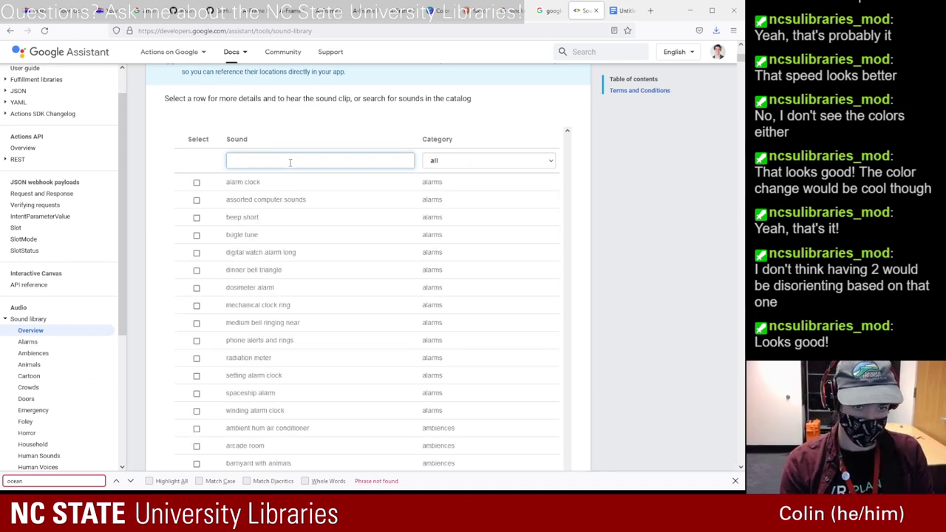
# - Filter the sound catalog by "water" and by "sea", clearing the filter after each search
pyautogui.write('water')
pyautogui.press('BackSpace')
pyautogui.press('BackSpace')
pyautogui.press('BackSpace')
pyautogui.press('BackSpace')
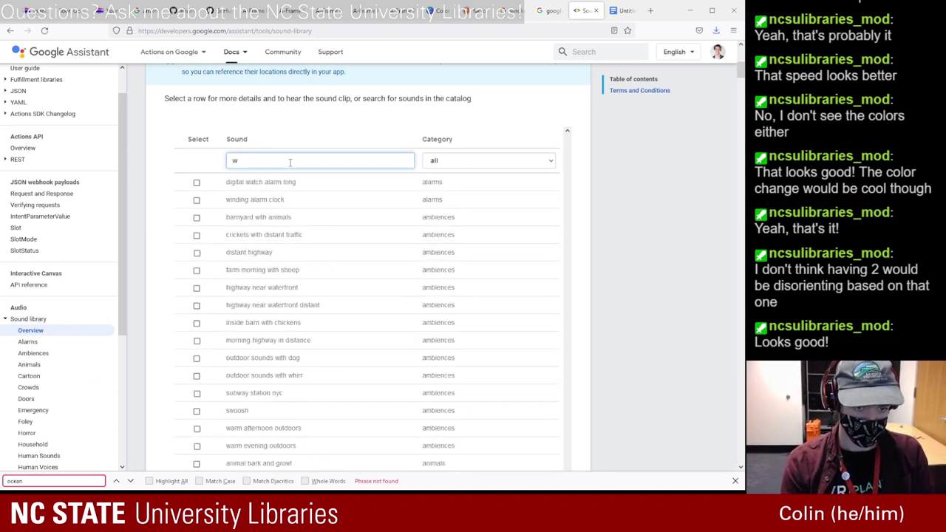
pyautogui.write('sea')
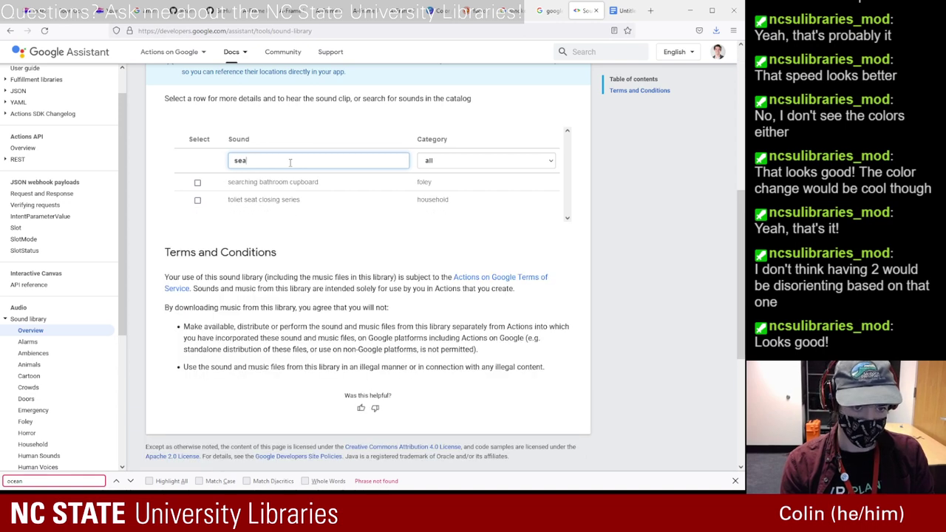
pyautogui.write('g')
pyautogui.press('BackSpace')
pyautogui.press('BackSpace')
pyautogui.press('BackSpace')
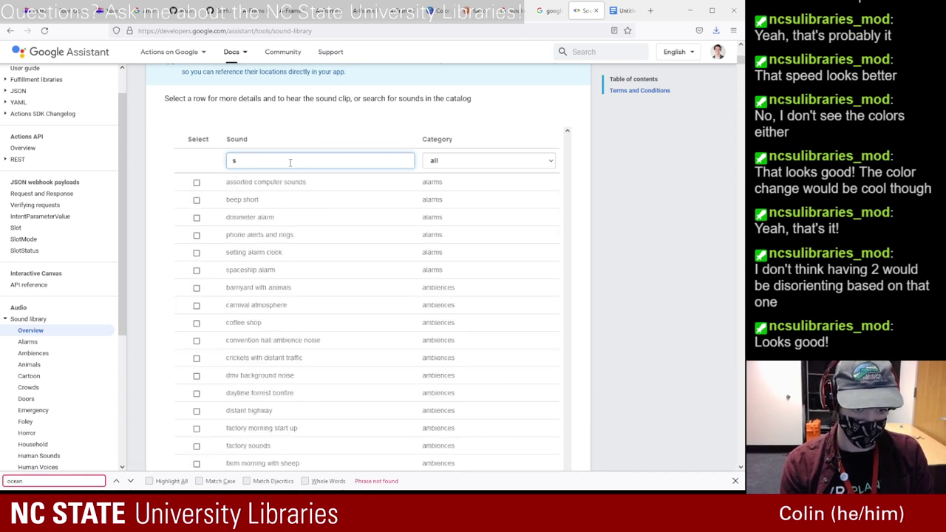
pyautogui.press('BackSpace')
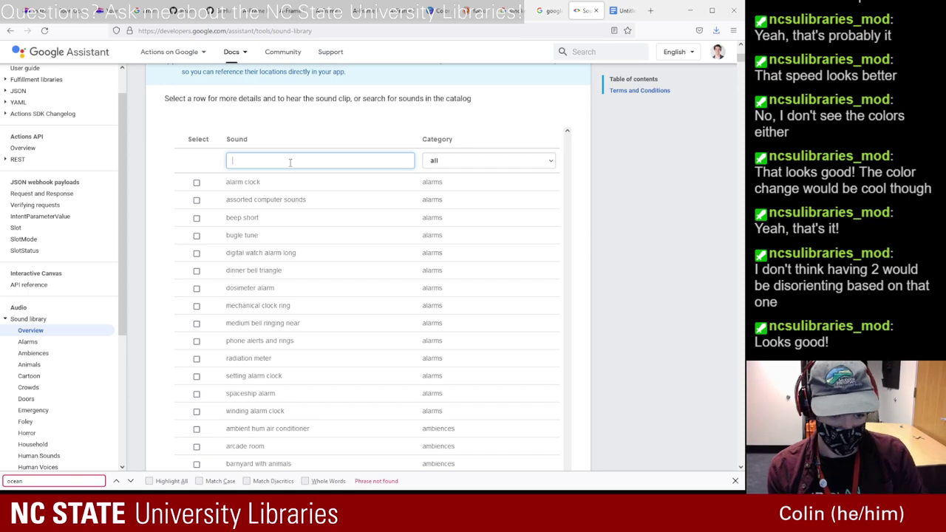
# - Filter the sound catalog by "wave", select "waves crashing on rock beach", and preview several parts of the clip
pyautogui.write('wave')
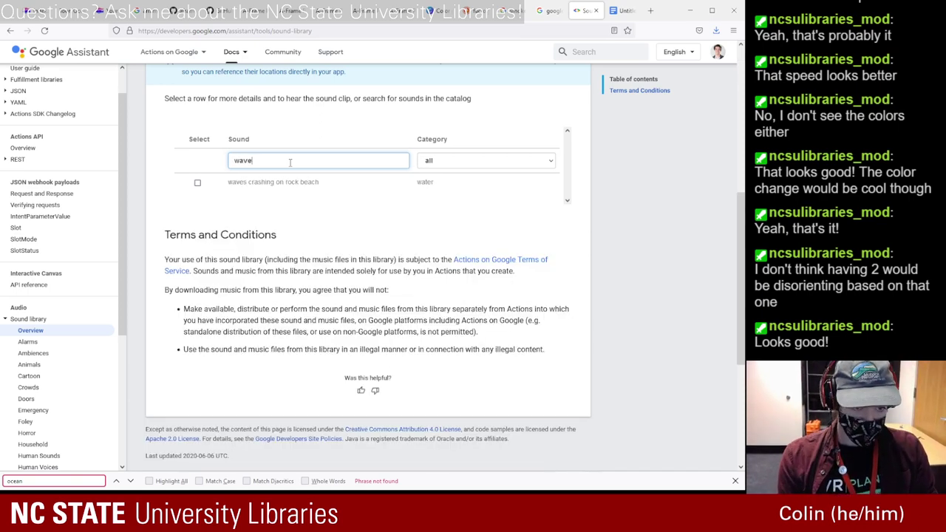
pyautogui.click(197, 182)
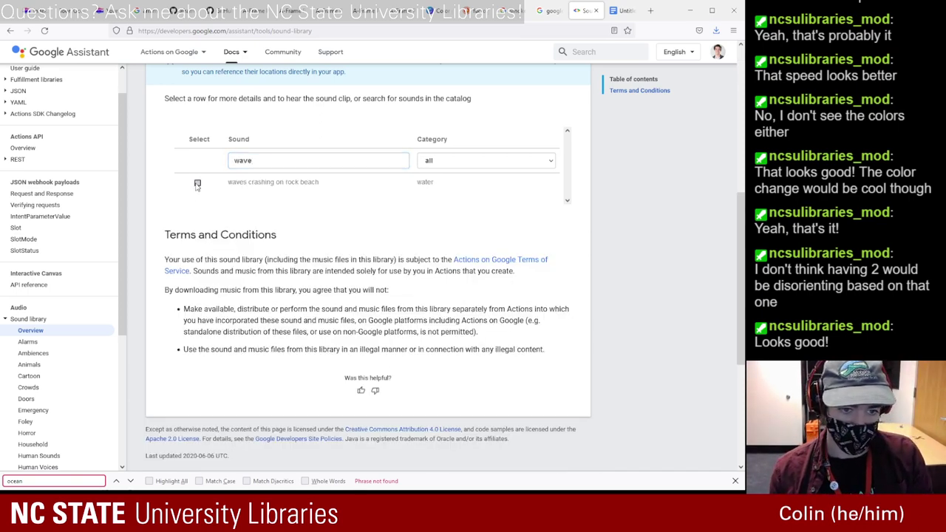
pyautogui.click(192, 178)
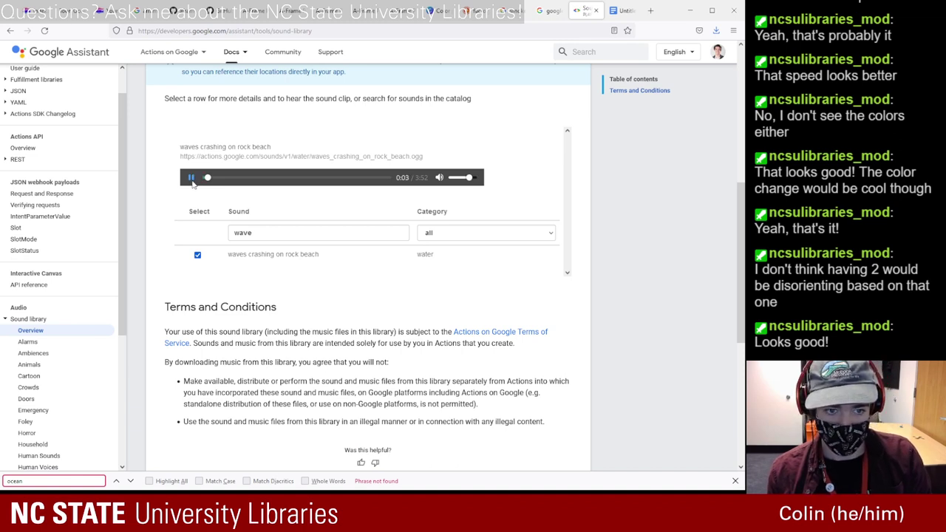
pyautogui.moveTo(209, 178); pyautogui.dragTo(227, 179)
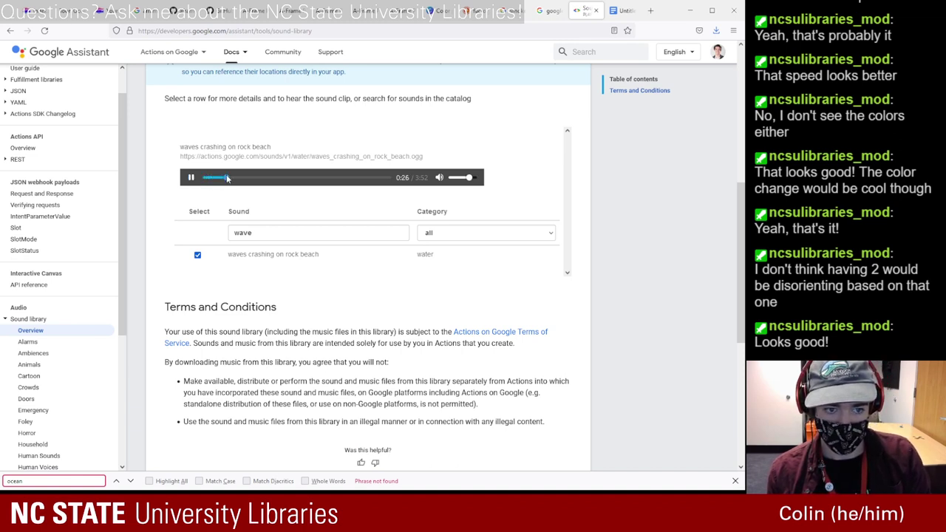
pyautogui.click(277, 178)
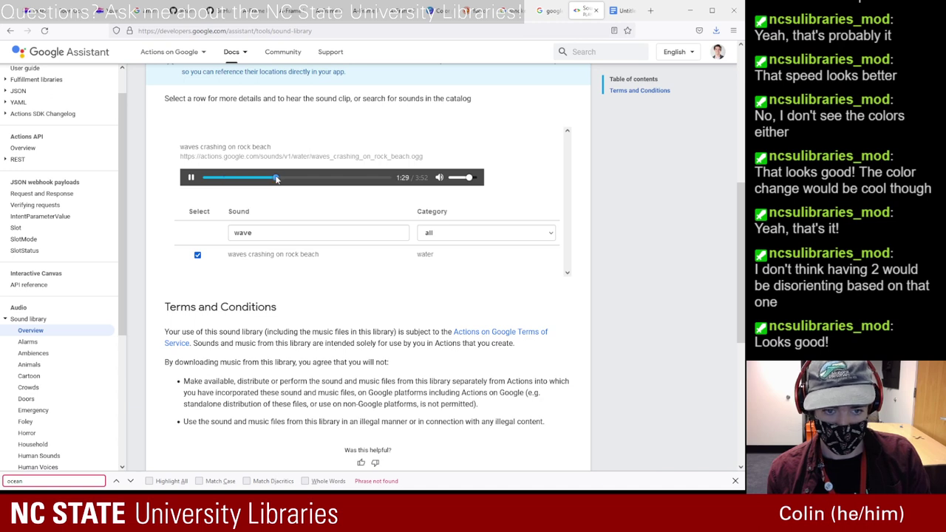
pyautogui.click(330, 177)
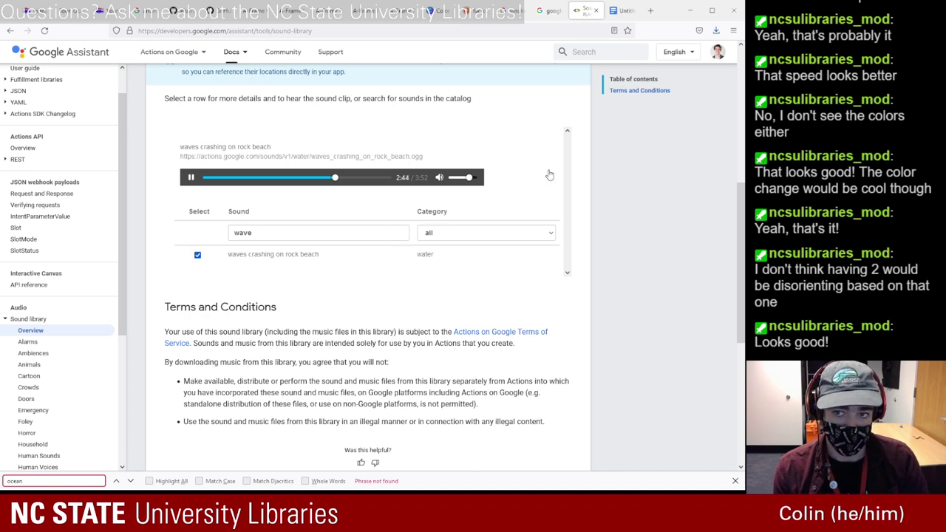
# - Search the web for ".ogg to mp3" in a new tab
pyautogui.click(650, 10)
pyautogui.write('.o')
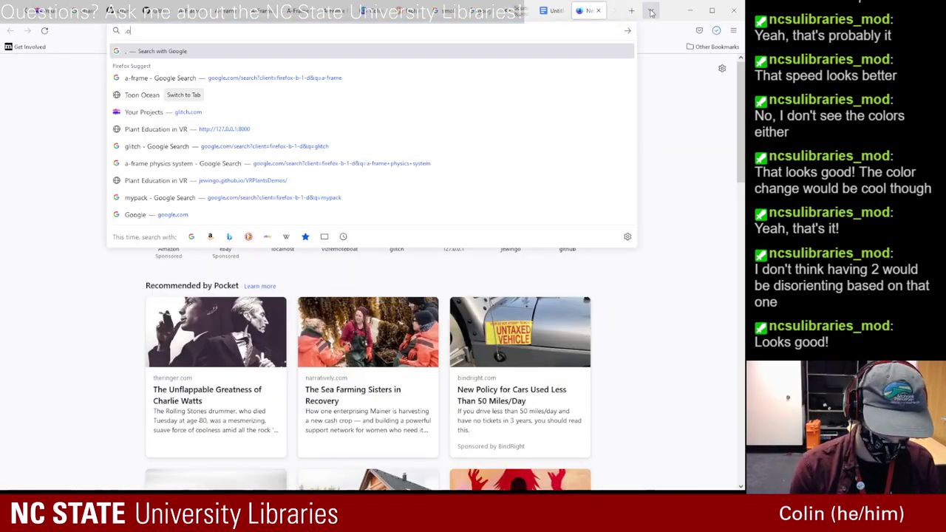
pyautogui.write('gg to mp3')
pyautogui.press('Return')
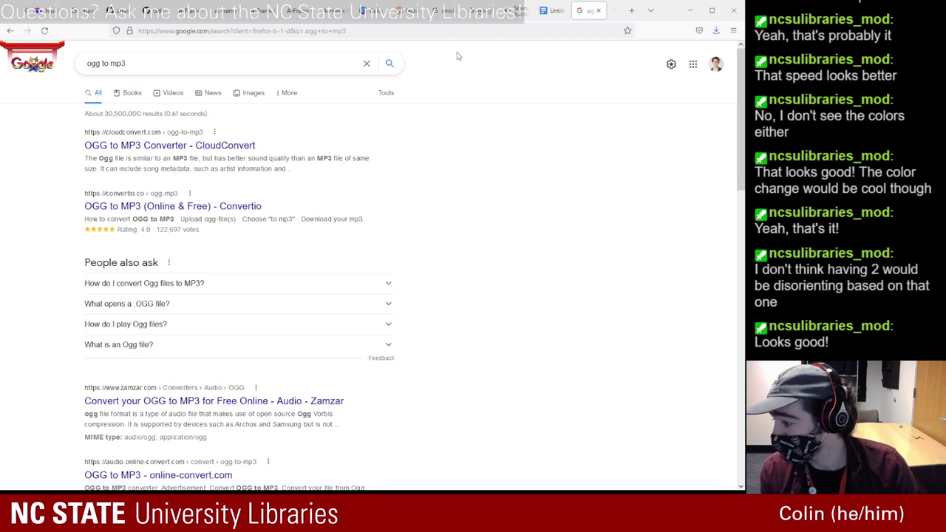
# - Open CloudConvert's OGG to MP3 converter and convert waves_crashing_on_rock_beach.ogg to MP3
pyautogui.click(194, 147)
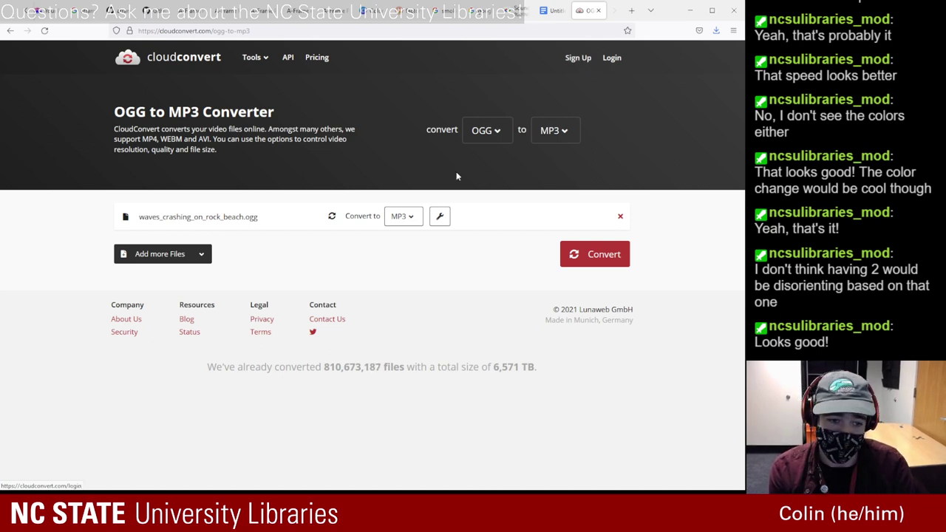
pyautogui.click(403, 217)
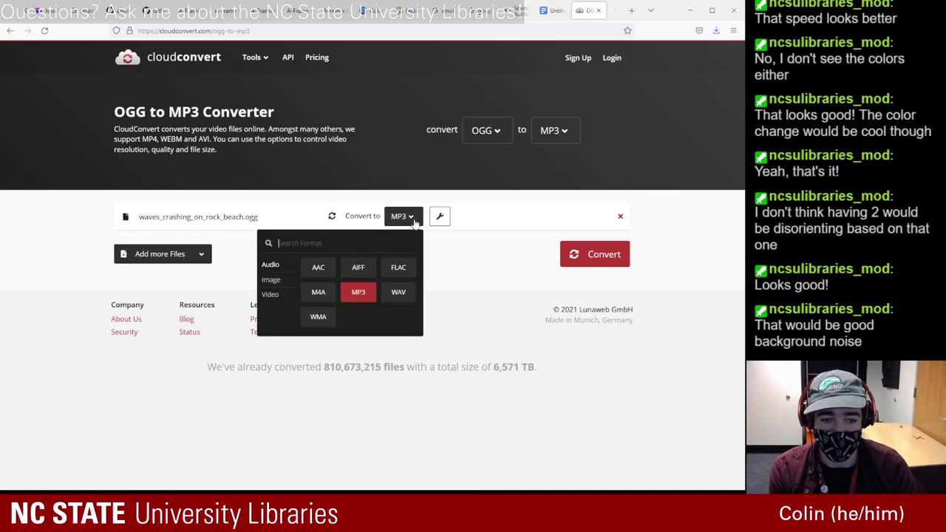
pyautogui.click(414, 222)
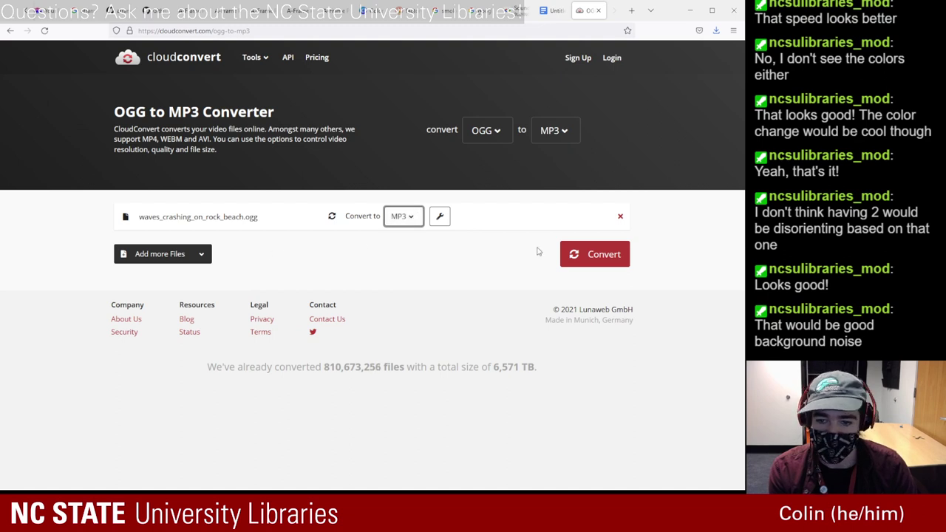
pyautogui.click(602, 255)
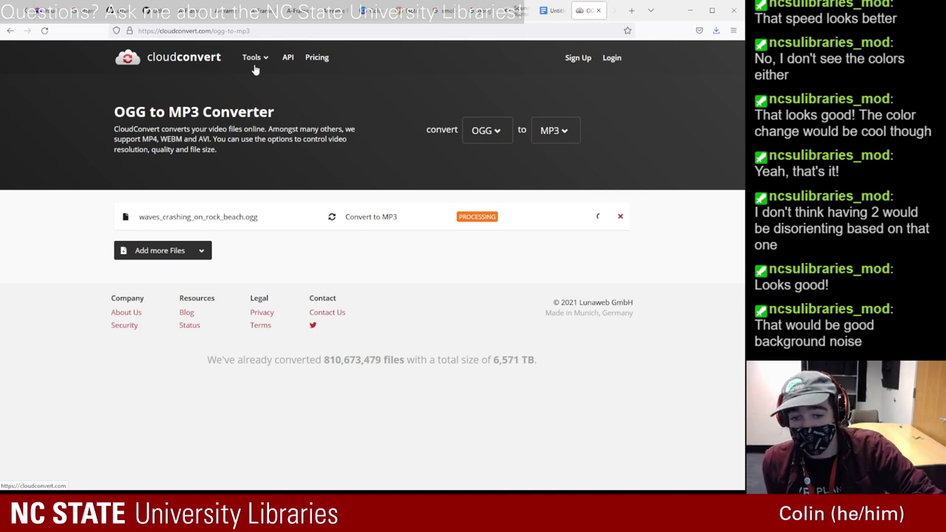
# - Return to the Google sound library and filter the sound catalog by "horn"
pyautogui.click(523, 11)
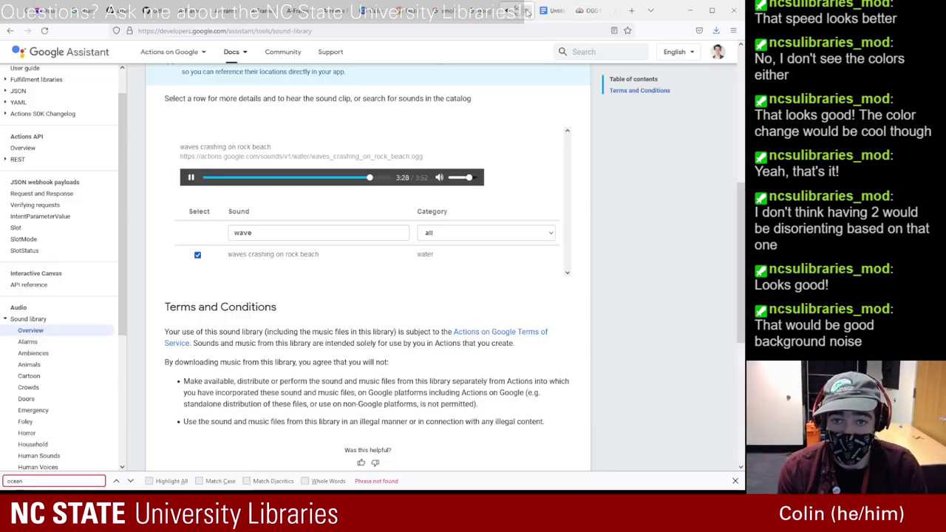
pyautogui.doubleClick(292, 229)
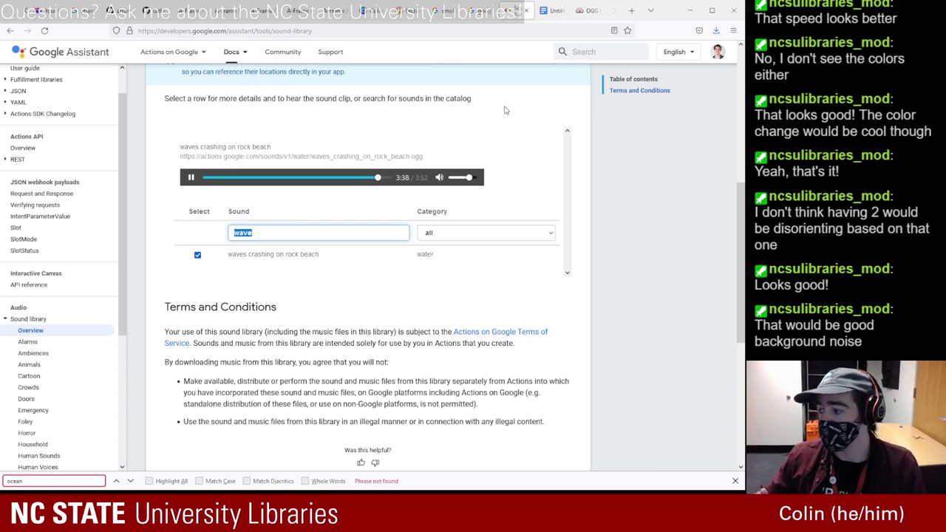
pyautogui.press('BackSpace')
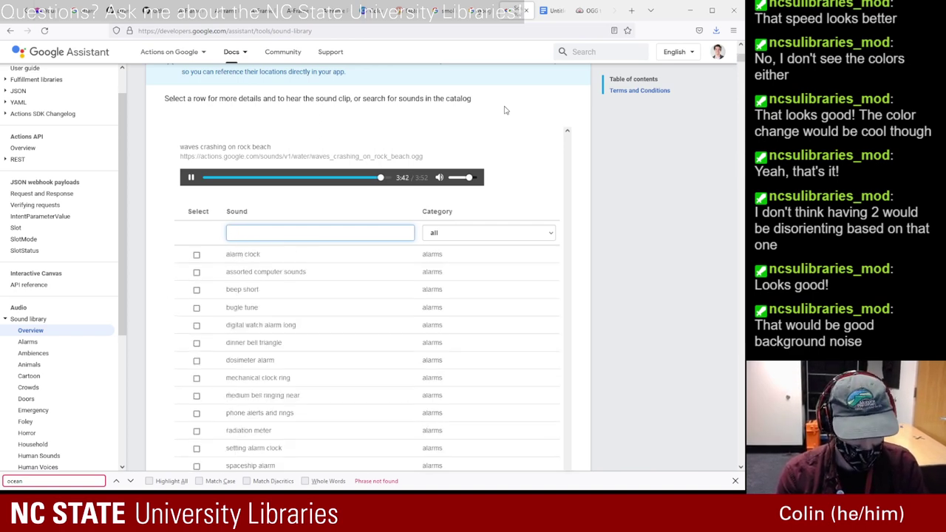
pyautogui.write('horbn')
pyautogui.press('BackSpace')
pyautogui.write('n')
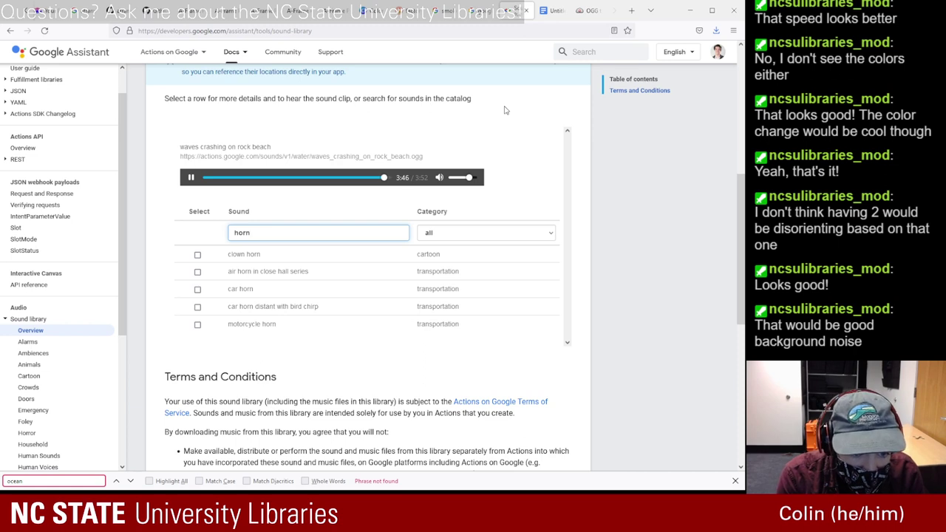
# - Filter the sound catalog by "smoke" instead
pyautogui.press('BackSpace')
pyautogui.press('BackSpace')
pyautogui.press('BackSpace')
pyautogui.press('BackSpace')
pyautogui.write('sm')
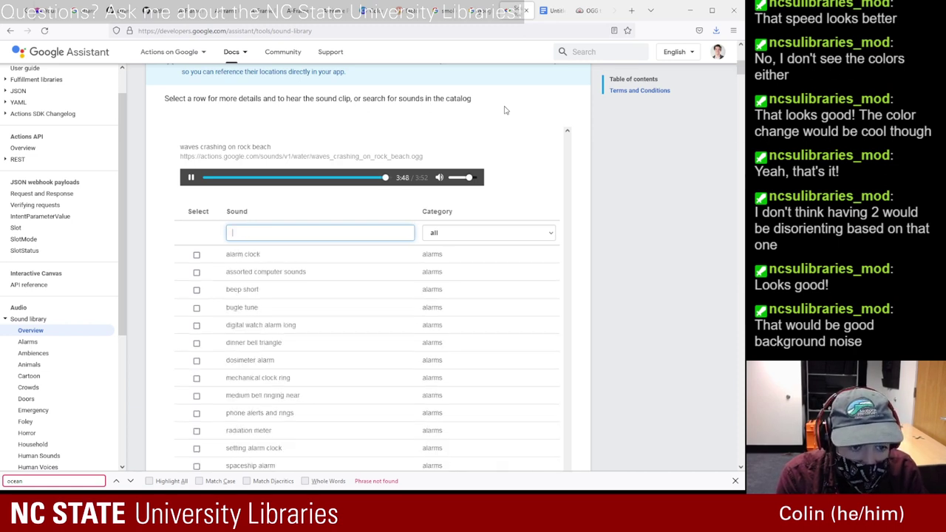
pyautogui.write('oke')
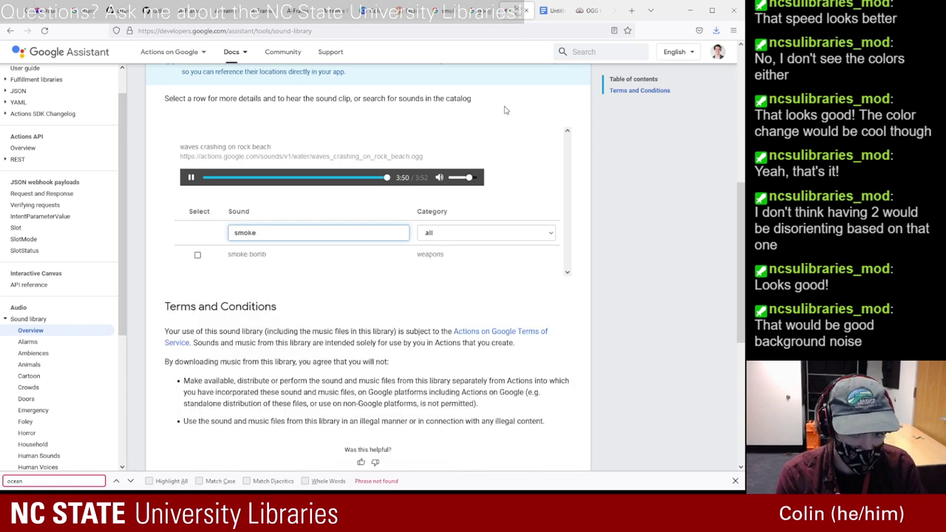
# - Filter the sound catalog by "ship", select "ship bell", and preview the clip
pyautogui.press('BackSpace')
pyautogui.press('BackSpace')
pyautogui.press('BackSpace')
pyautogui.press('BackSpace')
pyautogui.press('BackSpace')
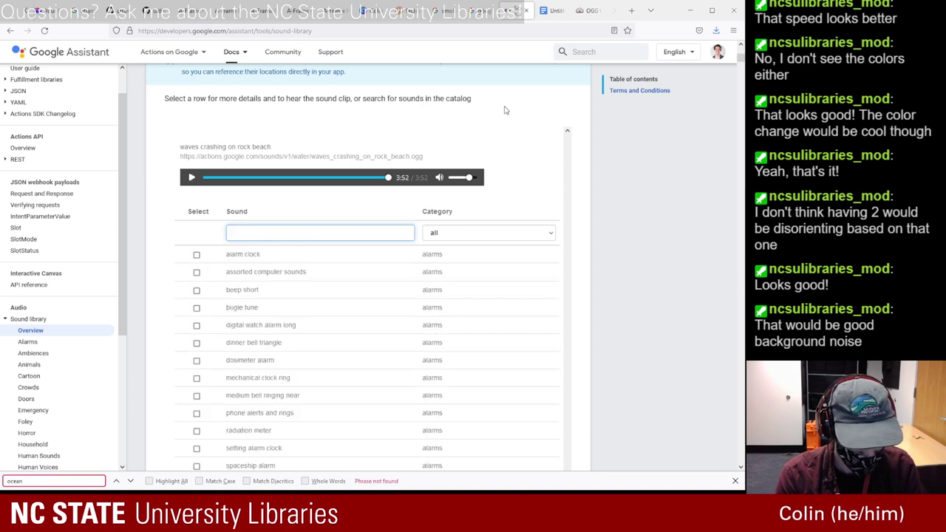
pyautogui.write('ship')
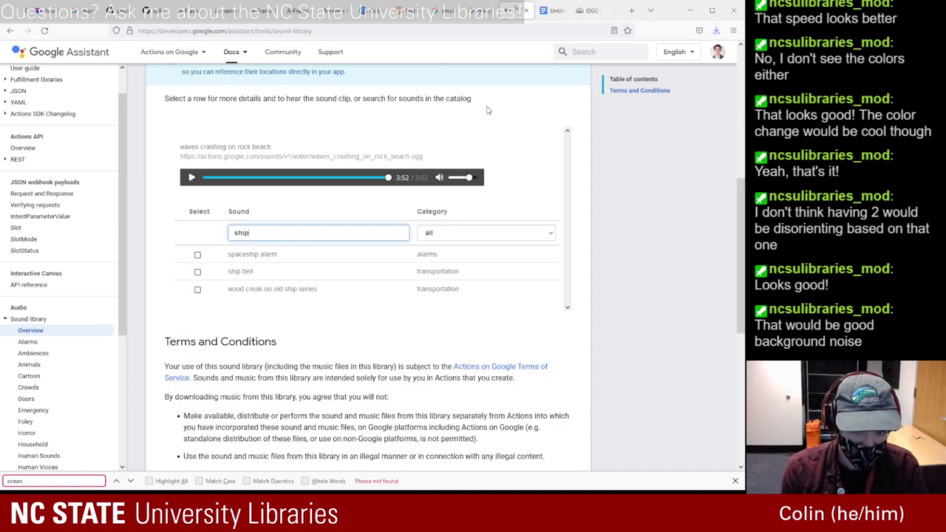
pyautogui.click(198, 271)
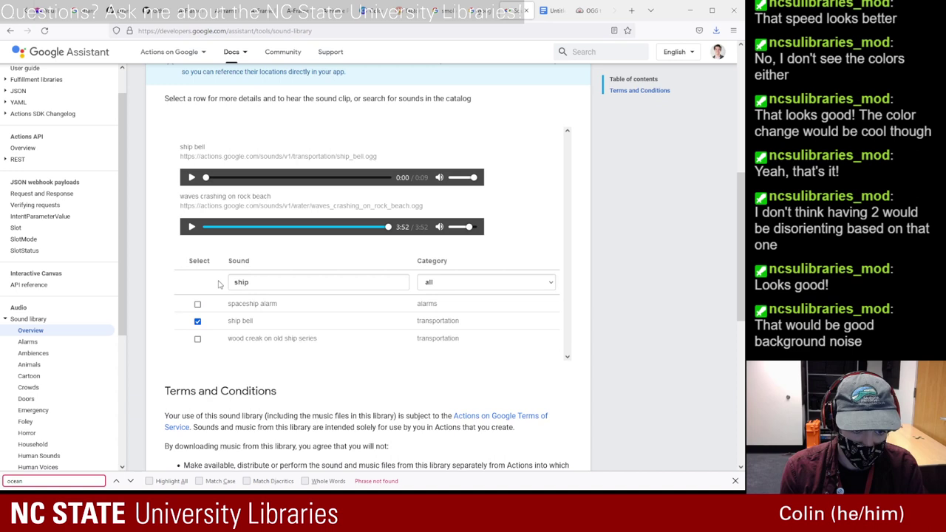
pyautogui.click(191, 178)
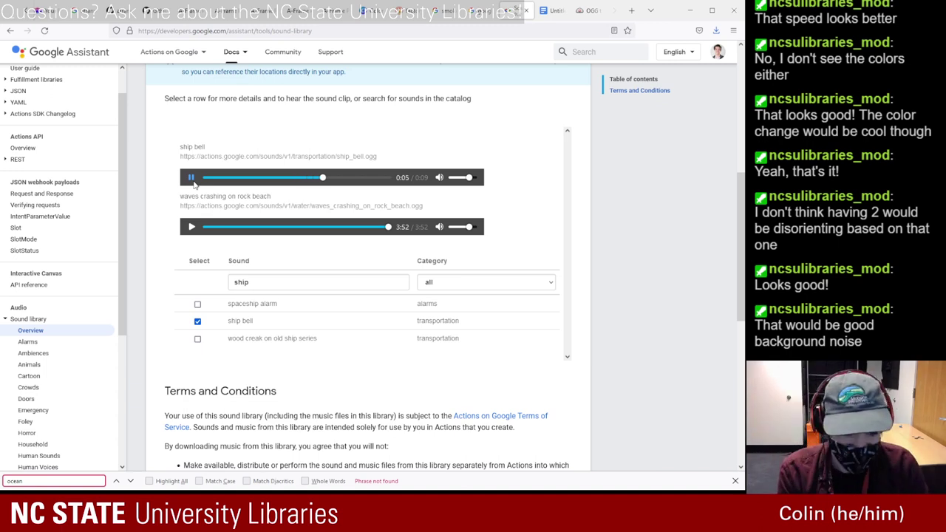
# - Select "wood creak on old ship series" and preview it together with the ship bell clip
pyautogui.click(198, 337)
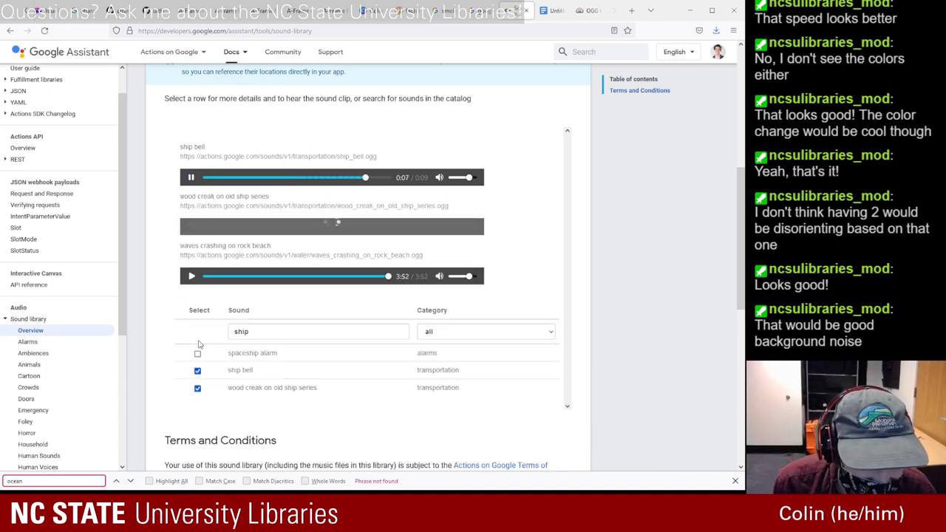
pyautogui.click(190, 227)
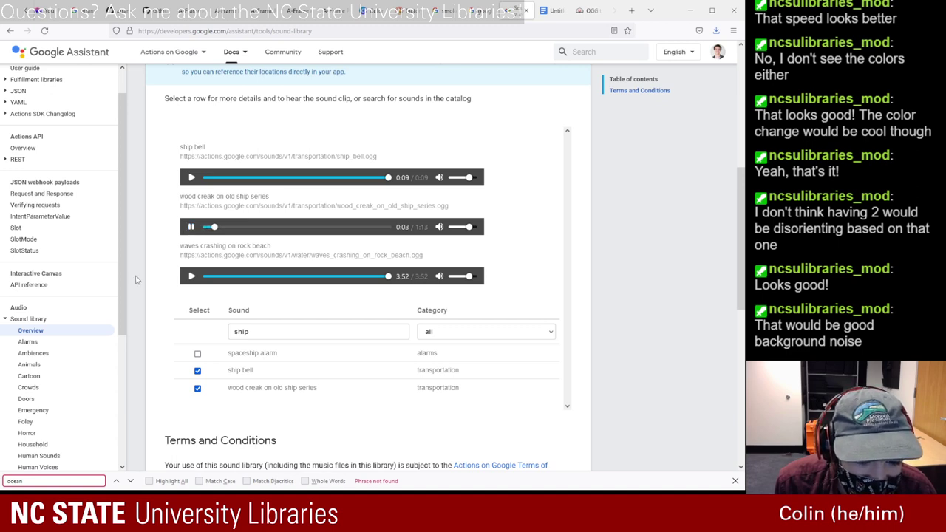
pyautogui.click(191, 177)
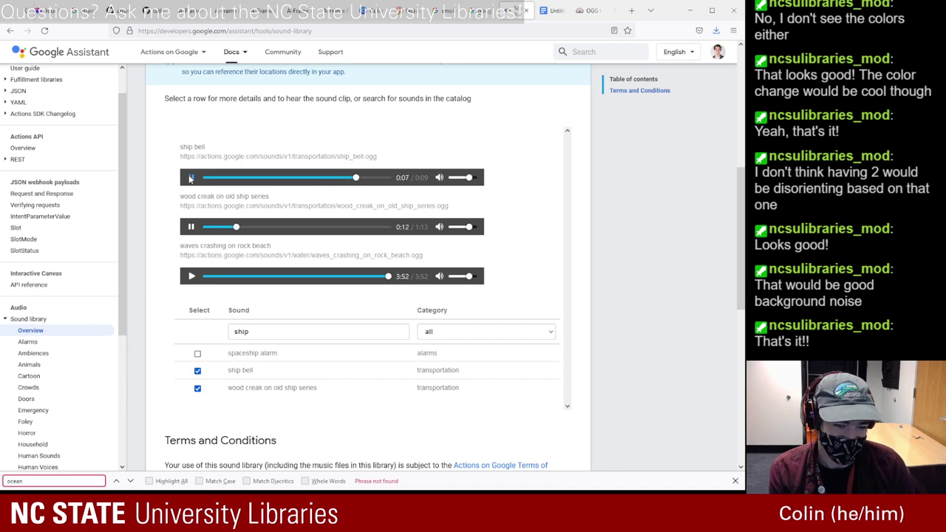
pyautogui.click(207, 177)
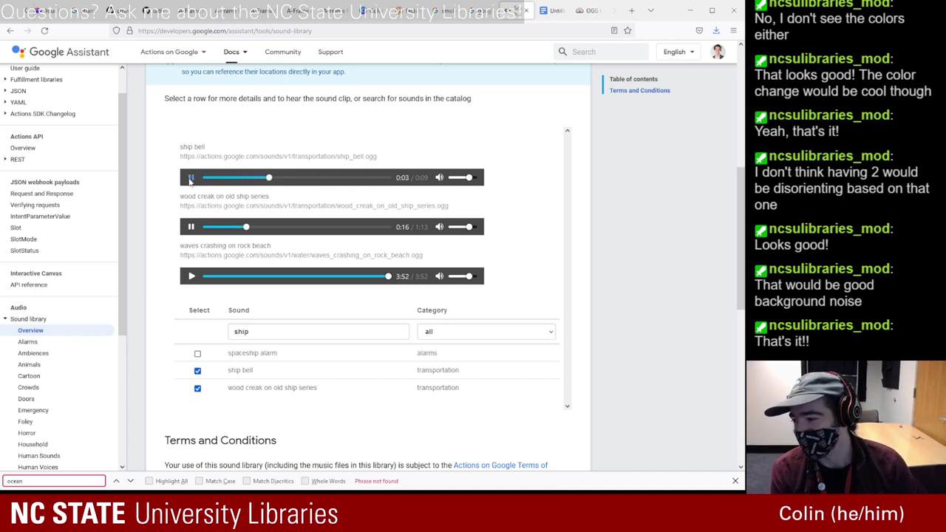
# - Download the converted waves_crashing_on_rock_beach.mp3 from CloudConvert and close its preview
pyautogui.click(589, 10)
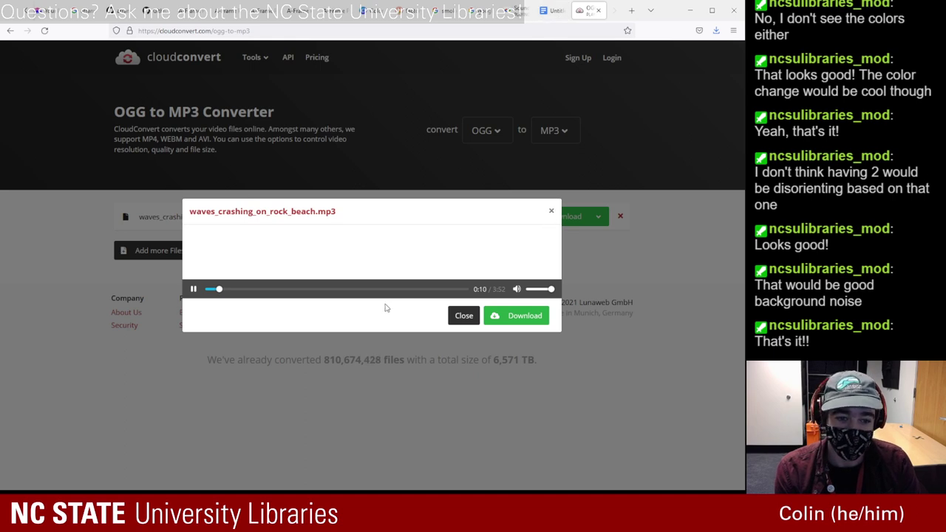
pyautogui.click(505, 316)
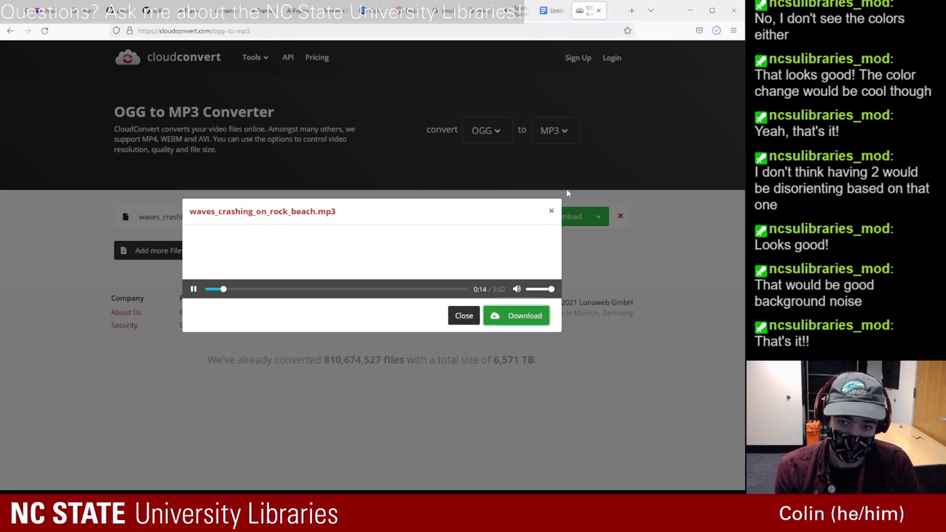
pyautogui.click(551, 210)
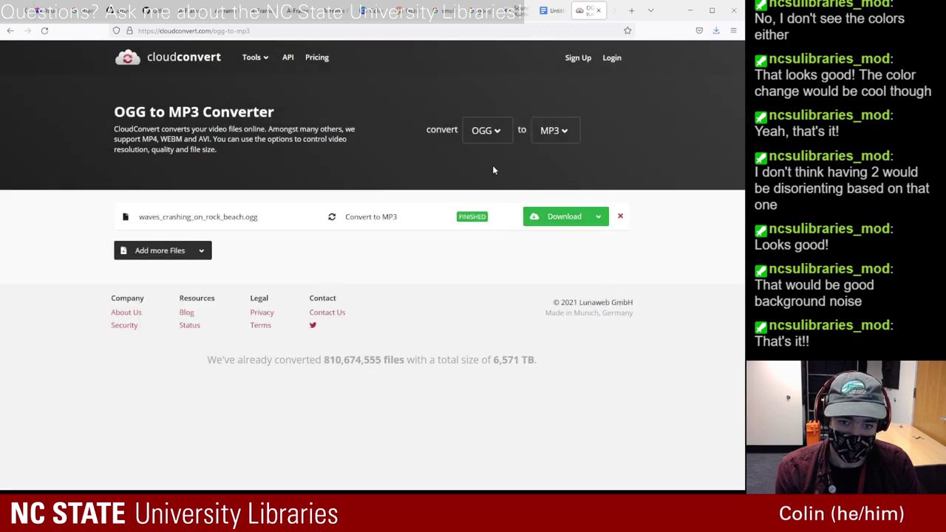
# - Add wood_creak_on_old_ship_series.ogg and ship_bell.ogg from the sound library to CloudConvert and convert both to MP3
pyautogui.click(513, 10)
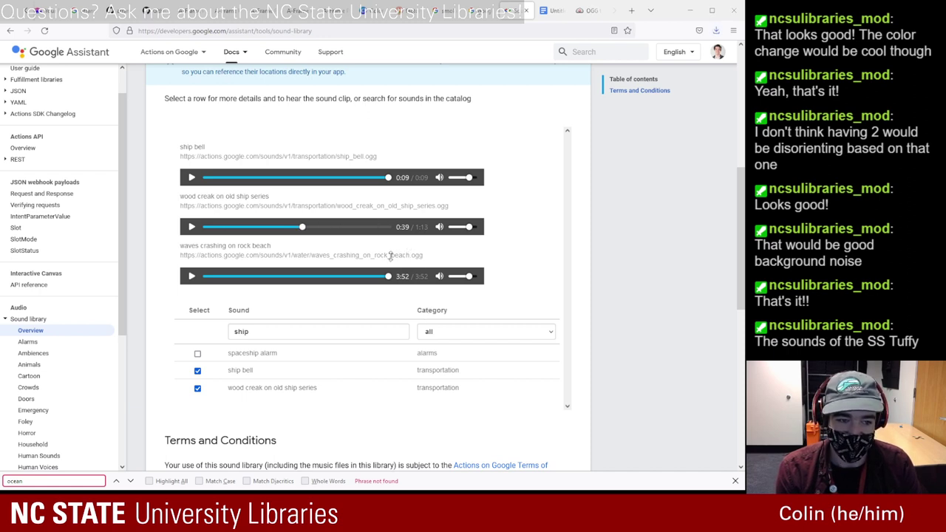
pyautogui.click(591, 9)
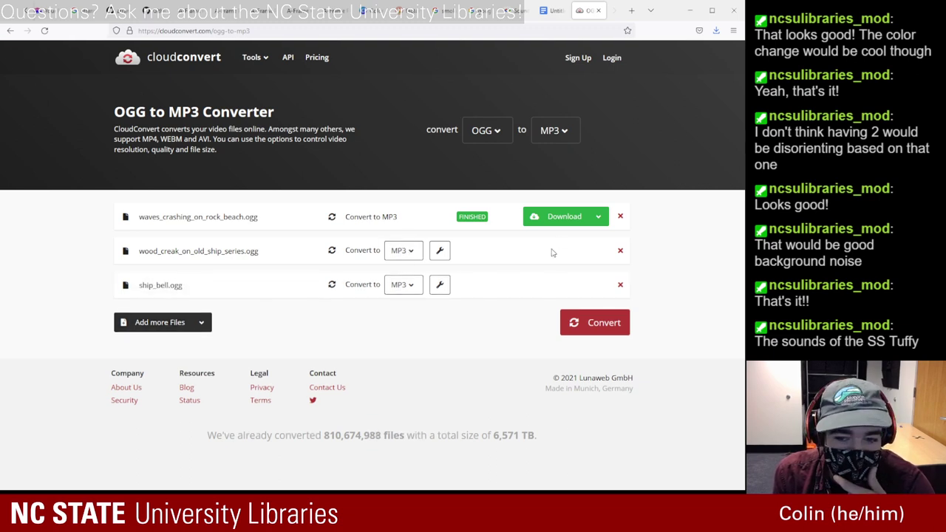
pyautogui.click(584, 328)
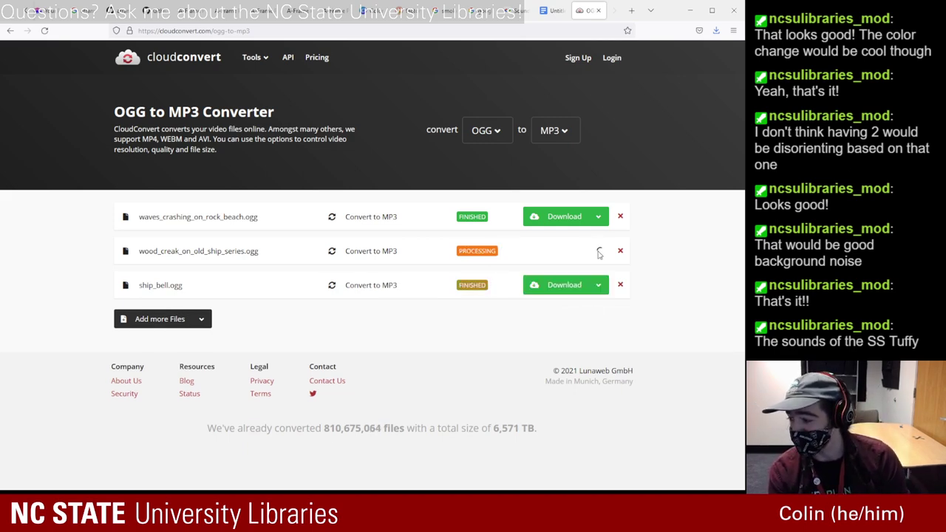
# - Download the converted wood_creak_on_old_ship_series.mp3 and ship_bell.mp3 files
pyautogui.click(598, 251)
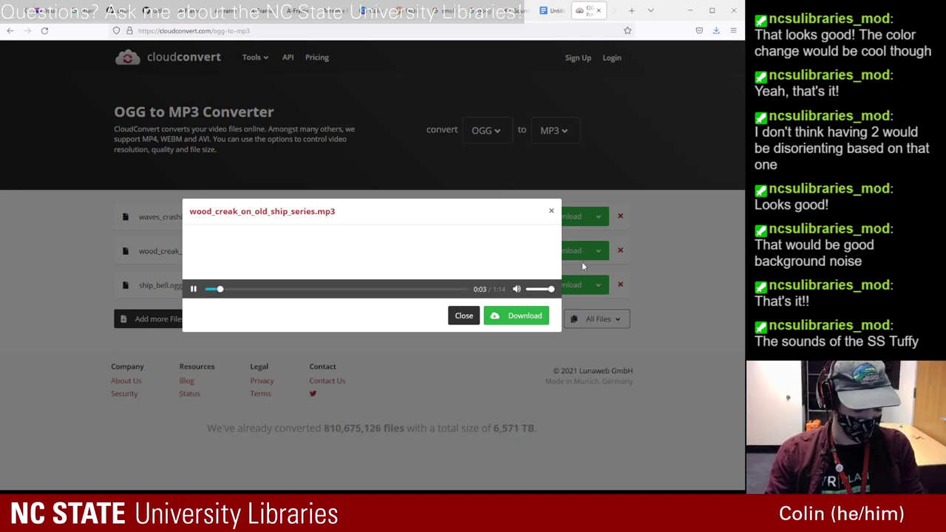
pyautogui.click(527, 319)
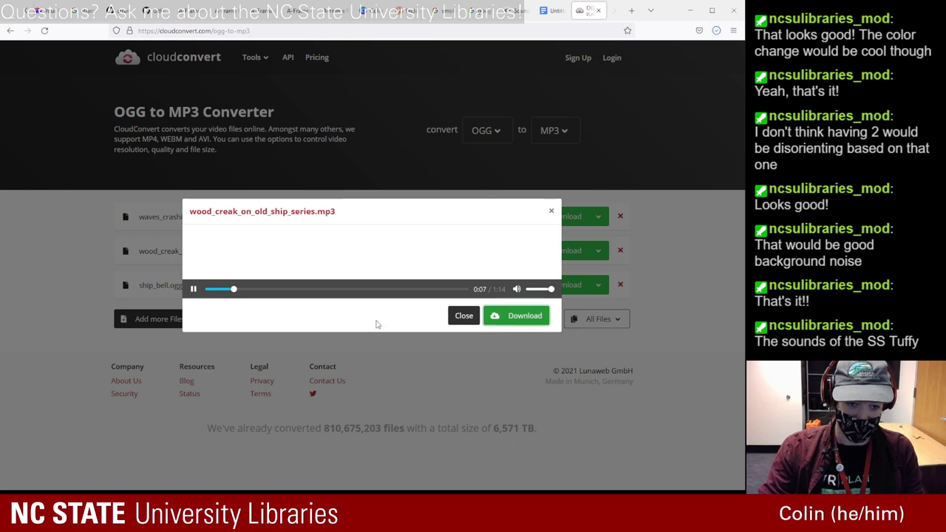
pyautogui.click(550, 213)
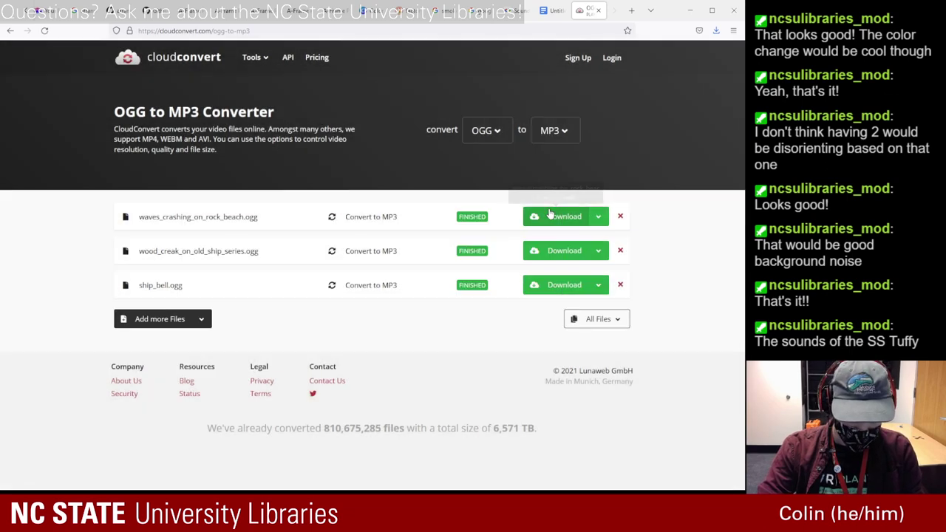
pyautogui.click(553, 287)
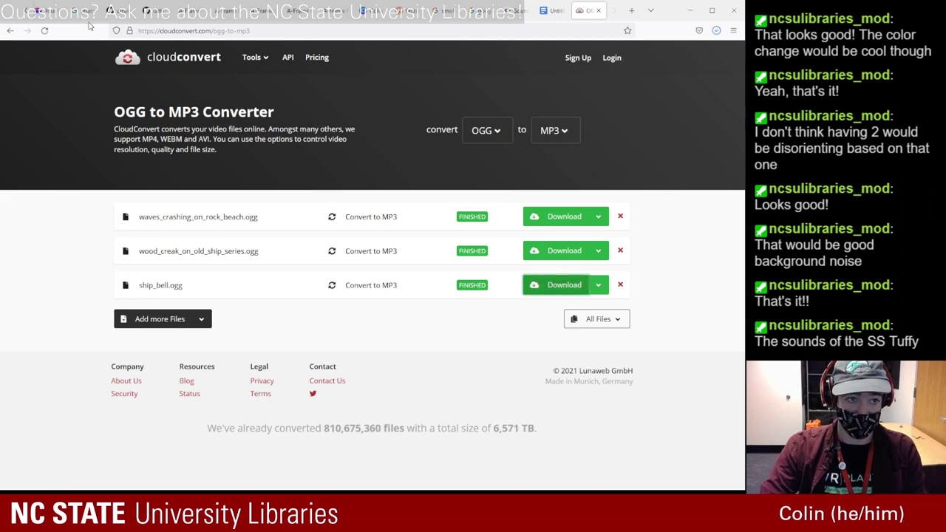
# - Upload ship_bell.mp3, wood_creak_on_old_ship_series.mp3, wood_creak_on_old_ship_series.ogg and waves_crashing_on_rock_beach.mp3 to the assets of the vizremoteboat project in Glitch
pyautogui.click(49, 11)
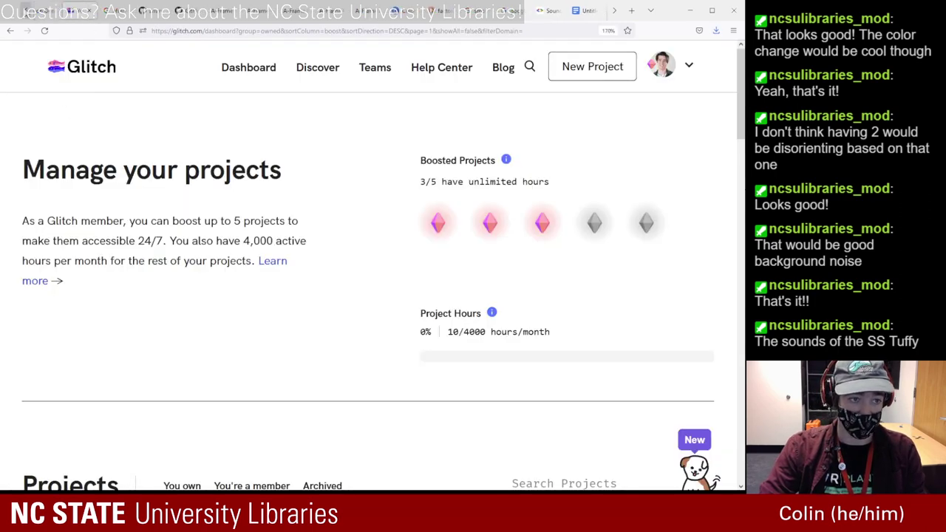
pyautogui.click(51, 11)
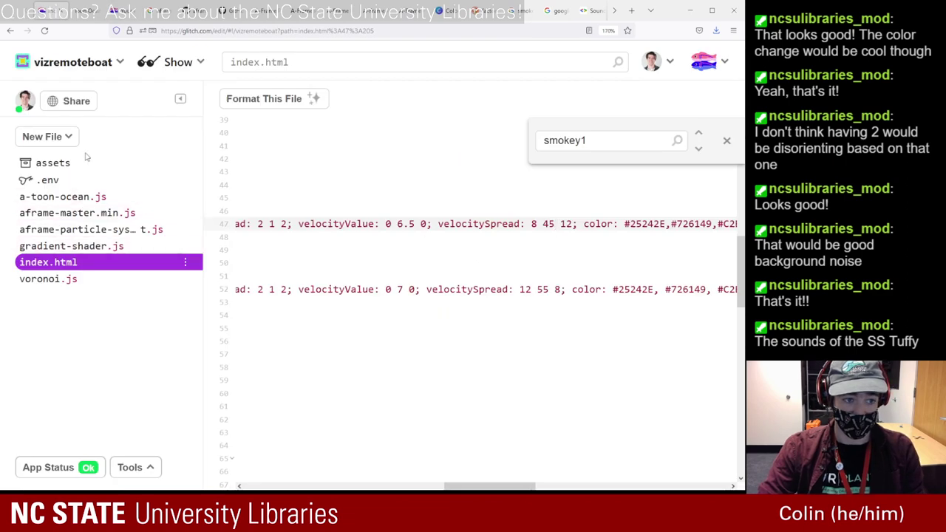
pyautogui.click(90, 162)
pyautogui.moveTo(717, 36); pyautogui.dragTo(616, 338)
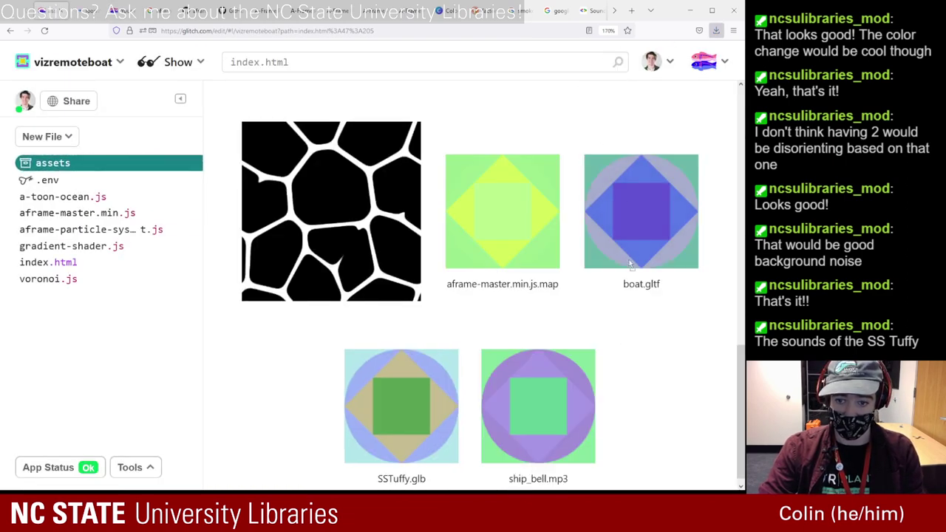
pyautogui.moveTo(608, 104); pyautogui.dragTo(538, 380)
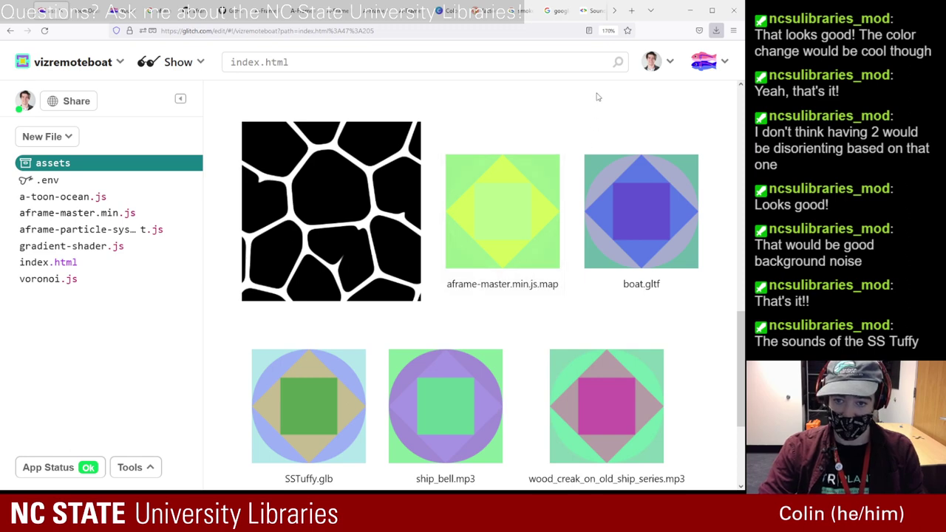
pyautogui.moveTo(604, 169); pyautogui.dragTo(527, 274)
pyautogui.scroll(-2, 528, 275)
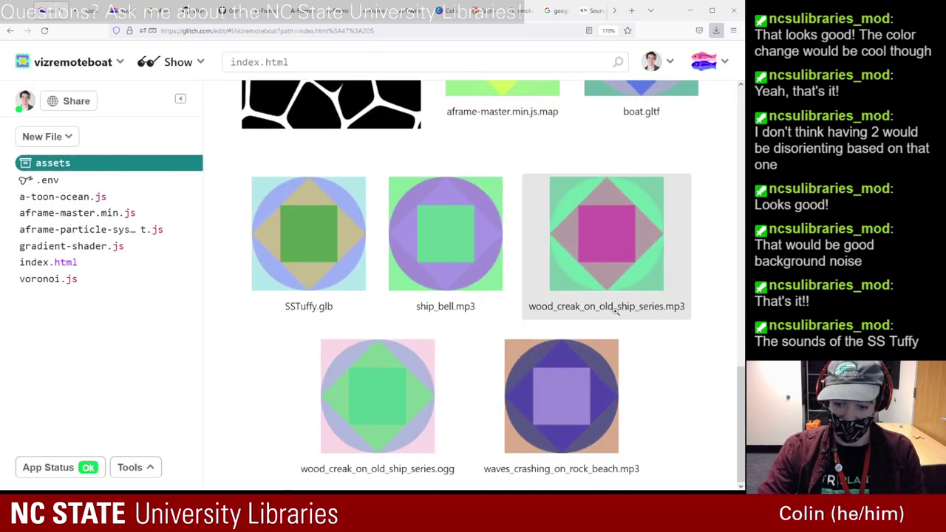
# - Delete wood_creak_on_old_ship_series.ogg from the project assets
pyautogui.click(377, 399)
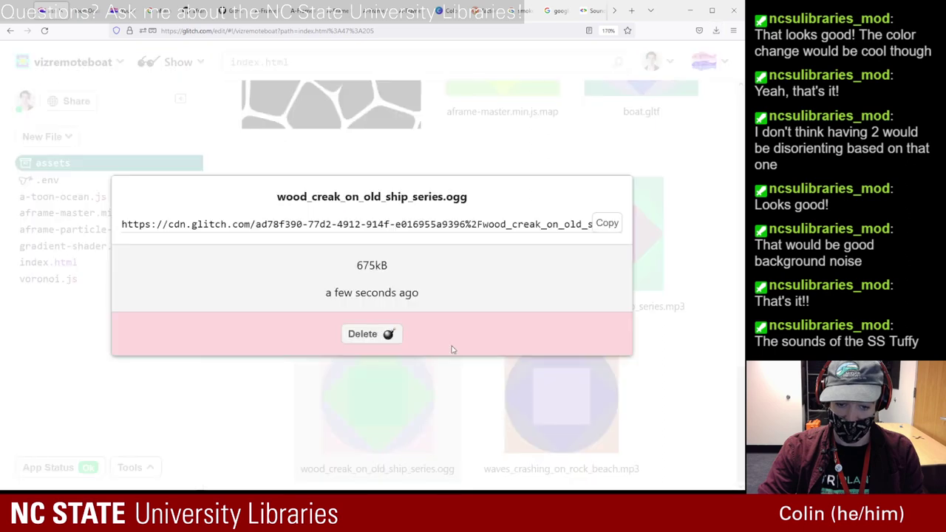
pyautogui.click(389, 334)
pyautogui.click(415, 281)
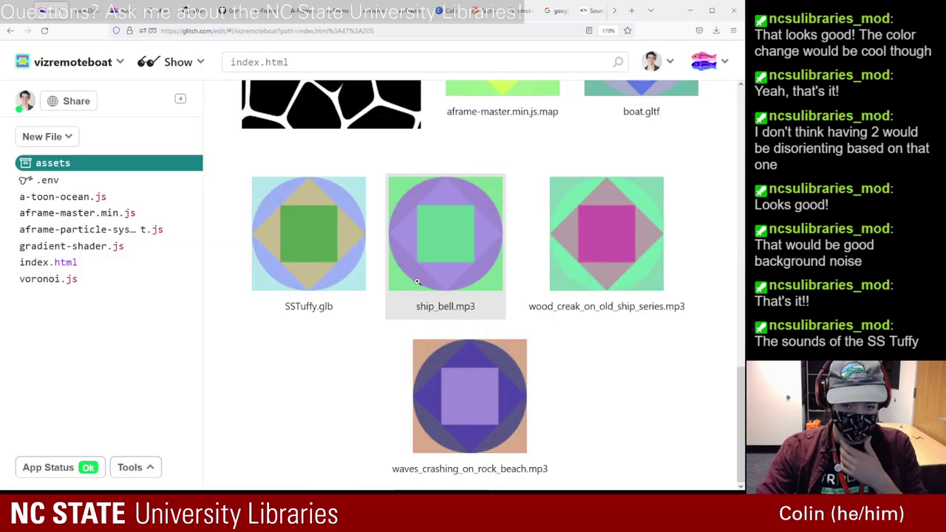
# - Check the asset details of ship_bell.mp3, wood_creak_on_old_ship_series.mp3 and waves_crashing_on_rock_beach.mp3
pyautogui.click(468, 281)
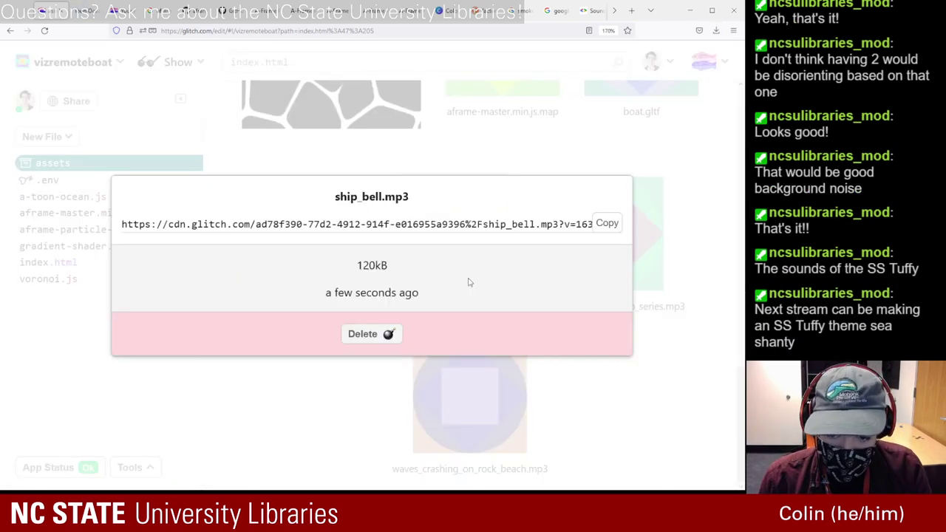
pyautogui.click(706, 347)
pyautogui.click(651, 272)
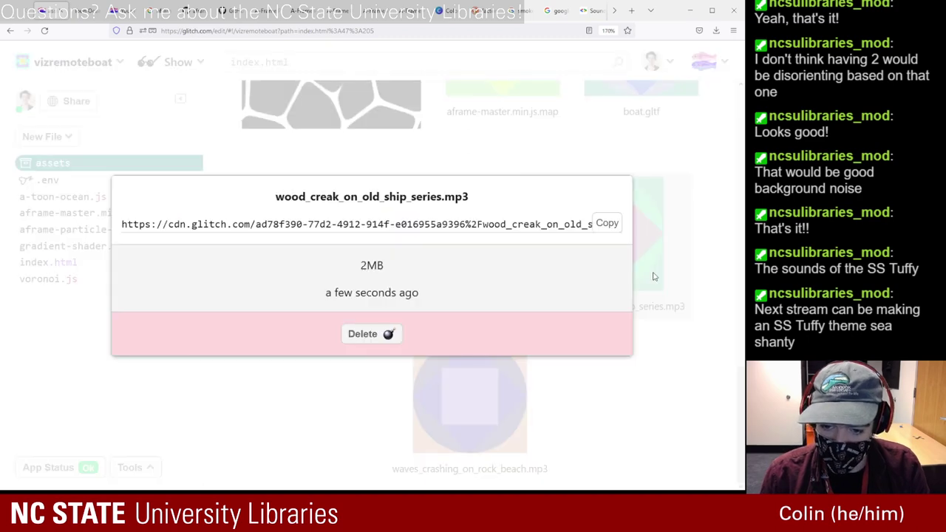
pyautogui.click(664, 355)
pyautogui.click(449, 415)
pyautogui.click(264, 405)
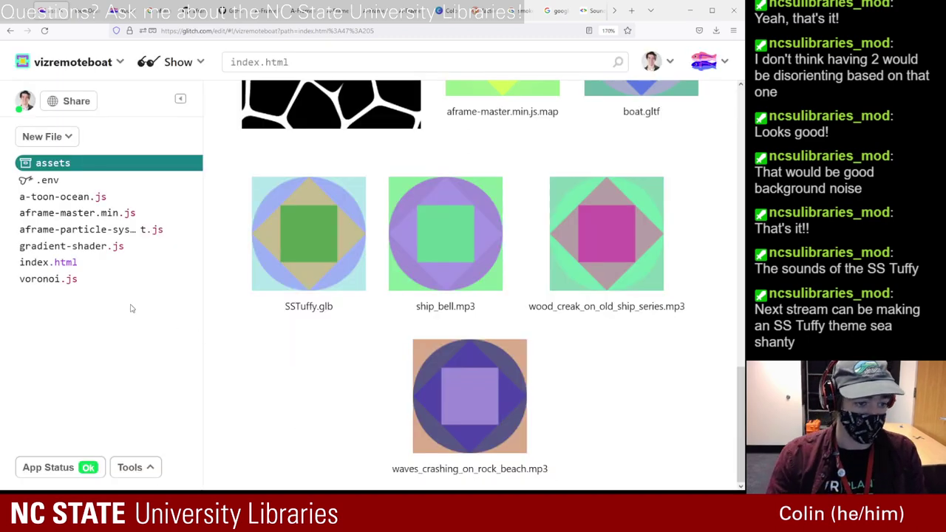
# - Reload the vizremoteboat scene, open it in the A-Frame inspector, select the lighthouse model and start scene playback
pyautogui.click(65, 265)
pyautogui.click(88, 11)
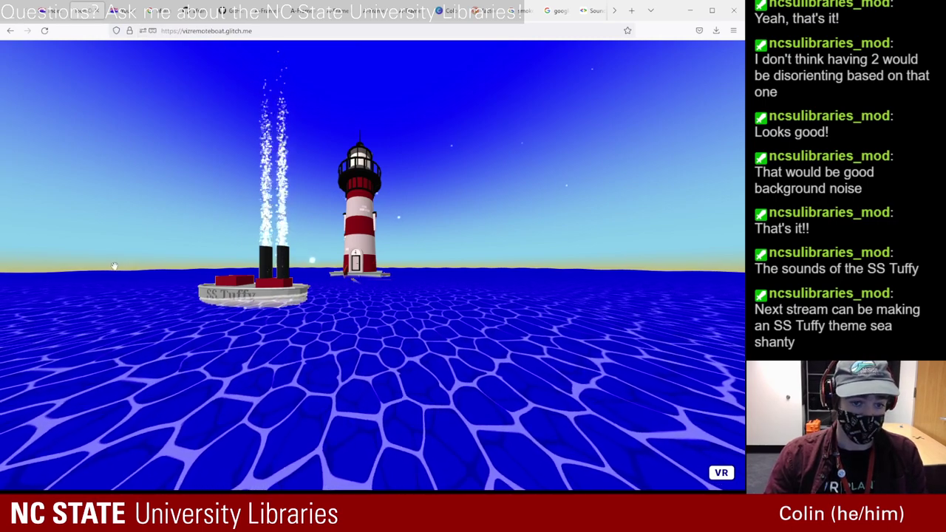
pyautogui.click(44, 32)
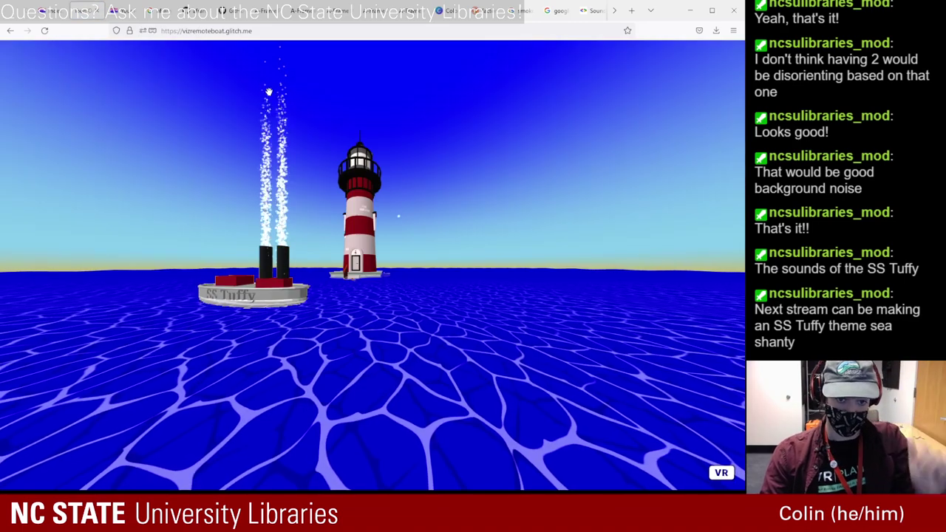
pyautogui.hotkey('ctrl', 'alt', 'i')
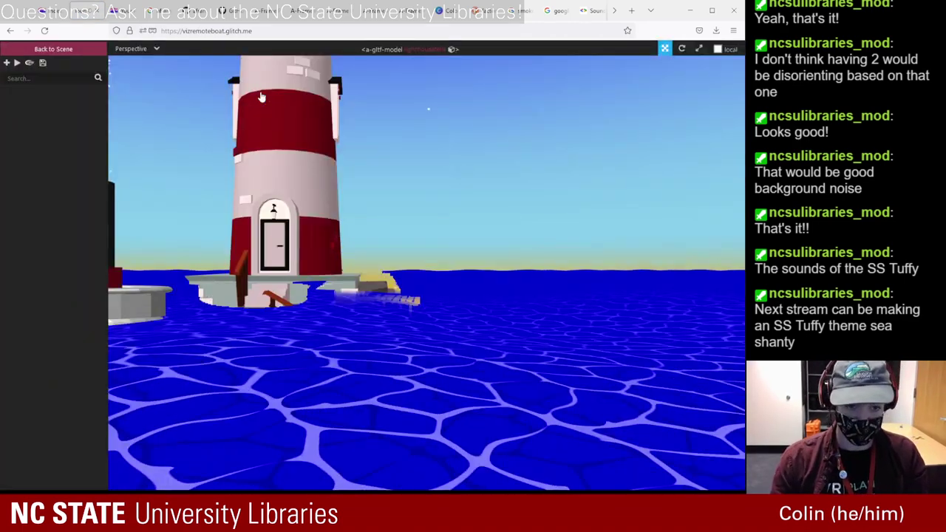
pyautogui.click(296, 163)
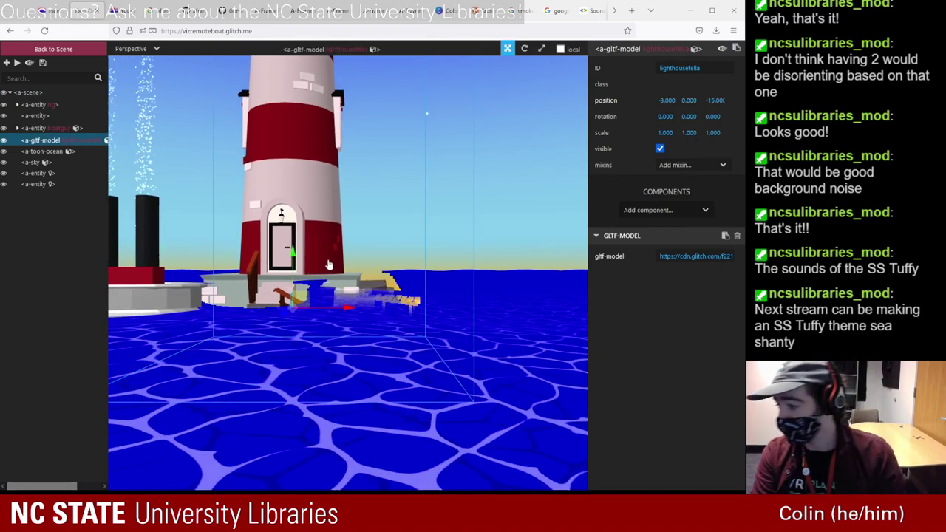
pyautogui.scroll(-2, 327, 253)
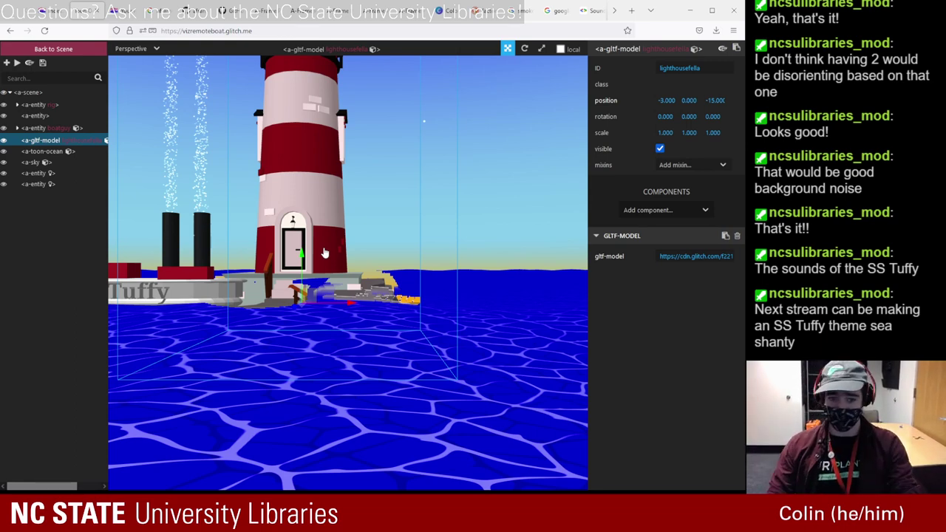
pyautogui.scroll(-2, 347, 254)
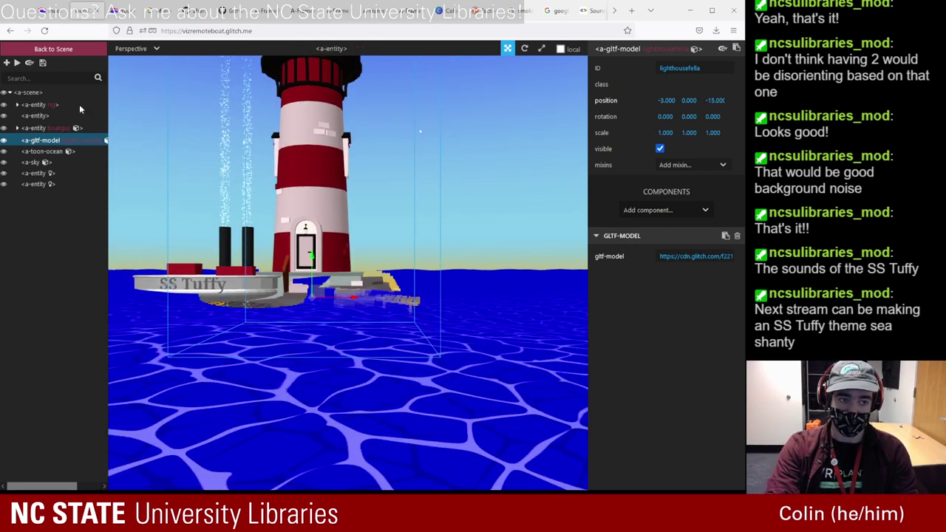
pyautogui.press('space')
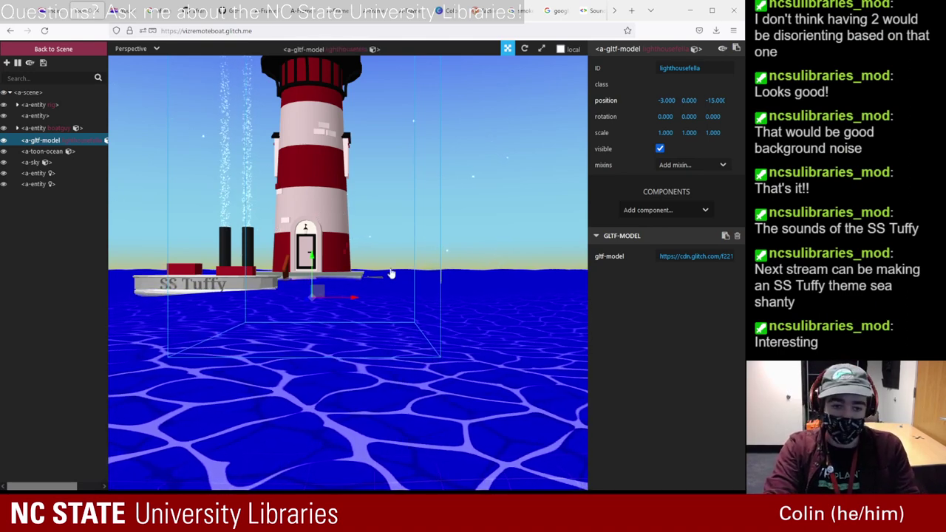
# - Add a sound component with the ID waves to the lighthouse model
pyautogui.click(667, 210)
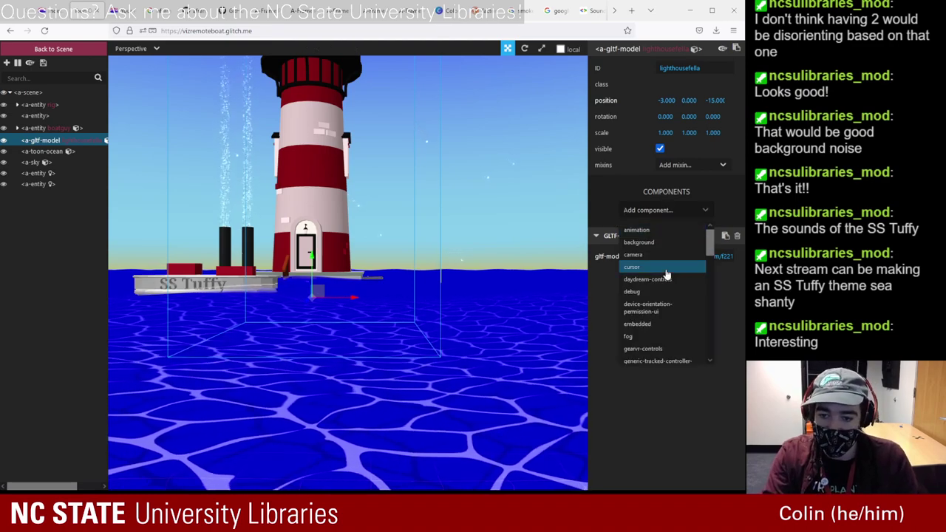
pyautogui.scroll(-3, 664, 276)
pyautogui.scroll(-4, 665, 277)
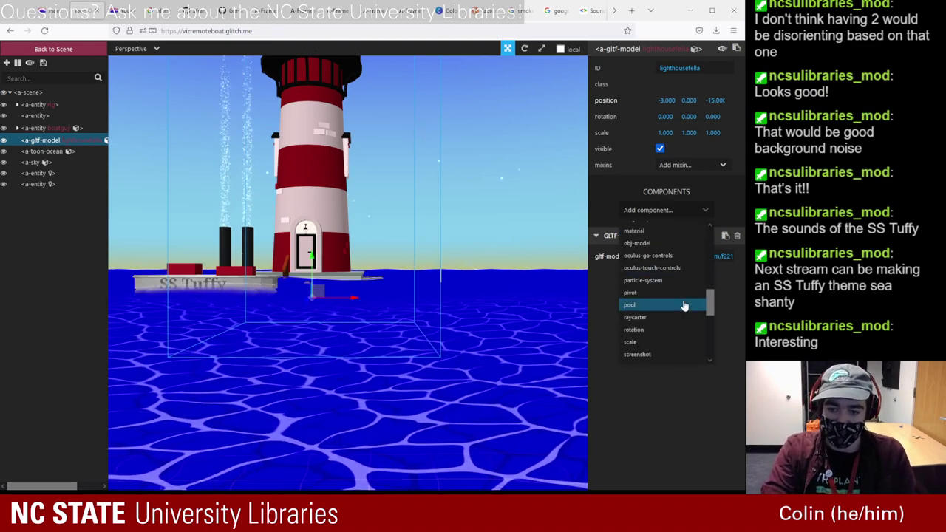
pyautogui.scroll(-2, 686, 304)
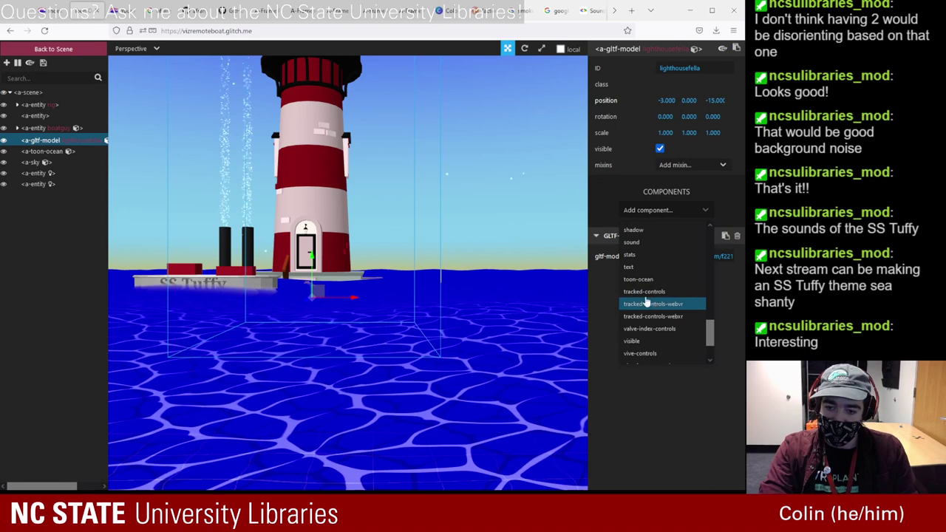
pyautogui.click(635, 243)
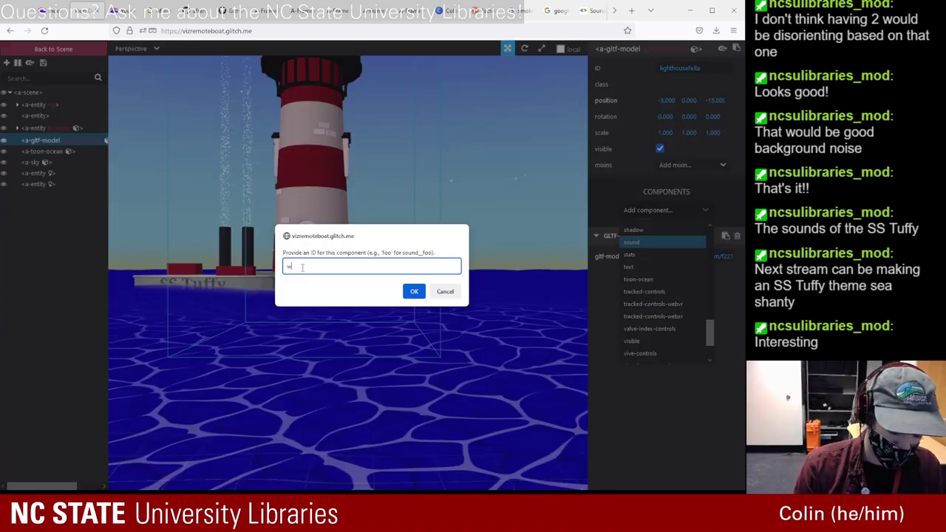
pyautogui.click(413, 292)
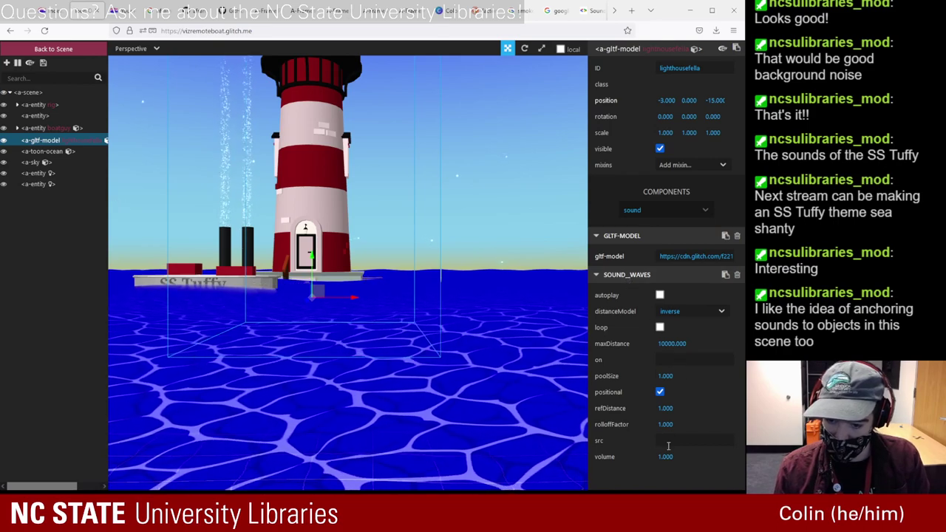
# - Copy the URL of waves_crashing_on_rock_beach.mp3 from the Glitch assets and set it as the waves sound's src
pyautogui.click(48, 10)
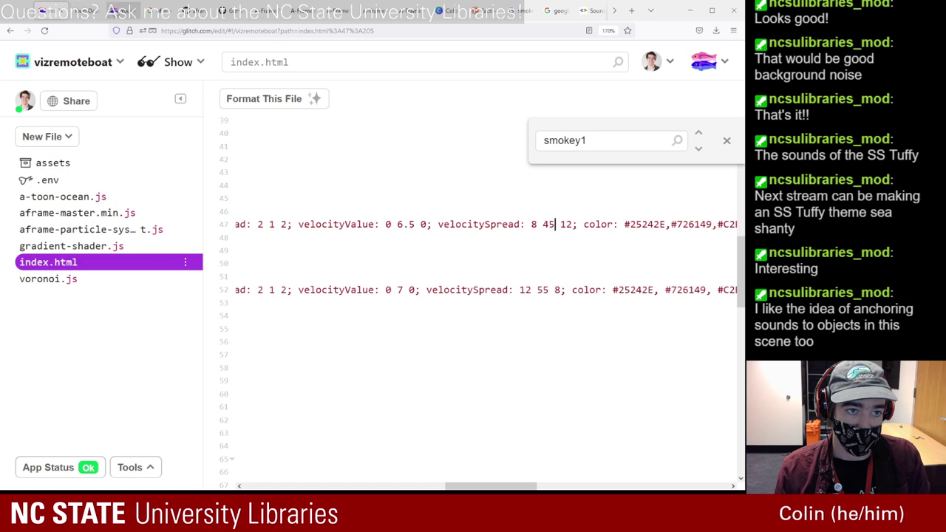
pyautogui.click(63, 163)
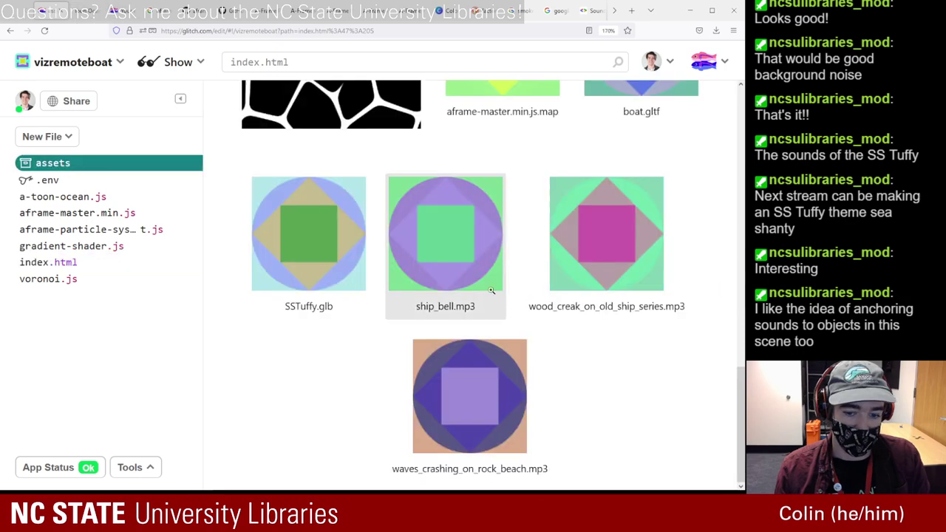
pyautogui.click(504, 379)
pyautogui.click(606, 223)
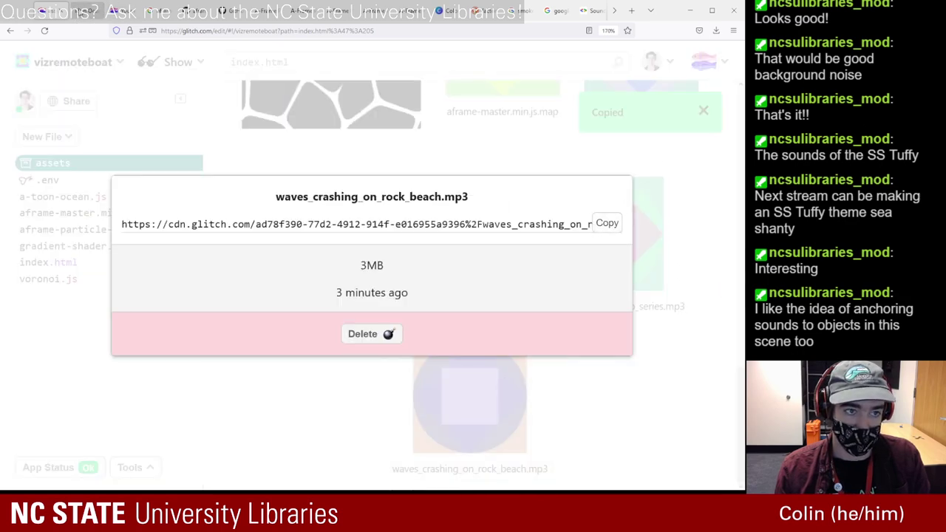
pyautogui.hotkey('ctrl', 'Tab')
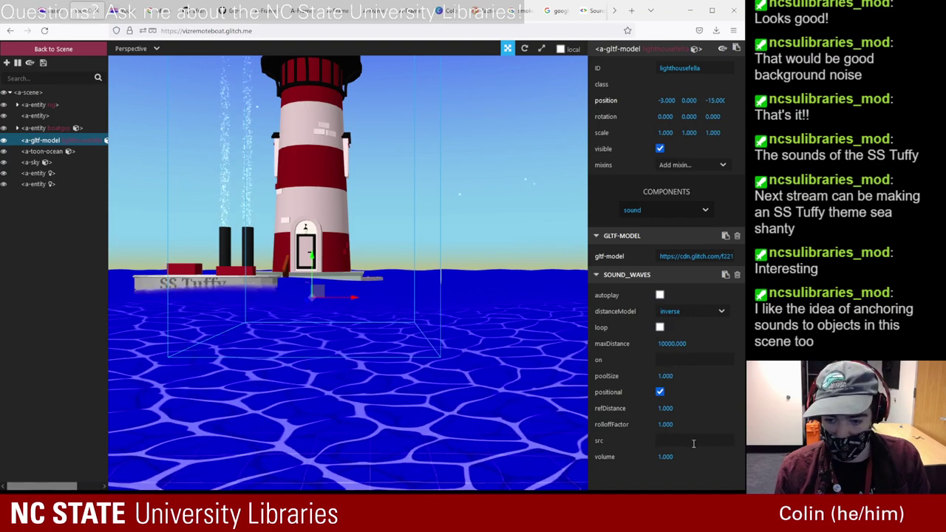
pyautogui.click(694, 443)
pyautogui.hotkey('ctrl', 'v')
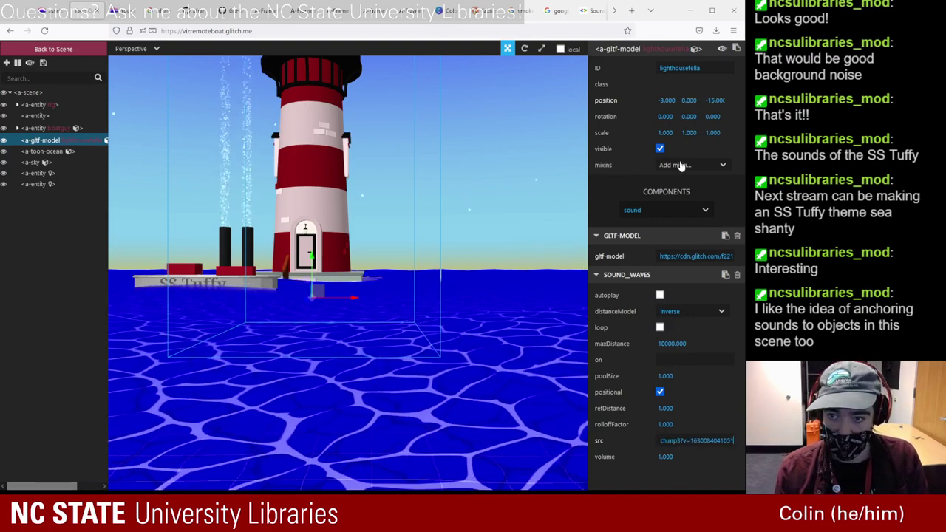
# - Enable autoplay for the lighthouse's waves sound, test it in the scene and return to the inspector
pyautogui.click(683, 360)
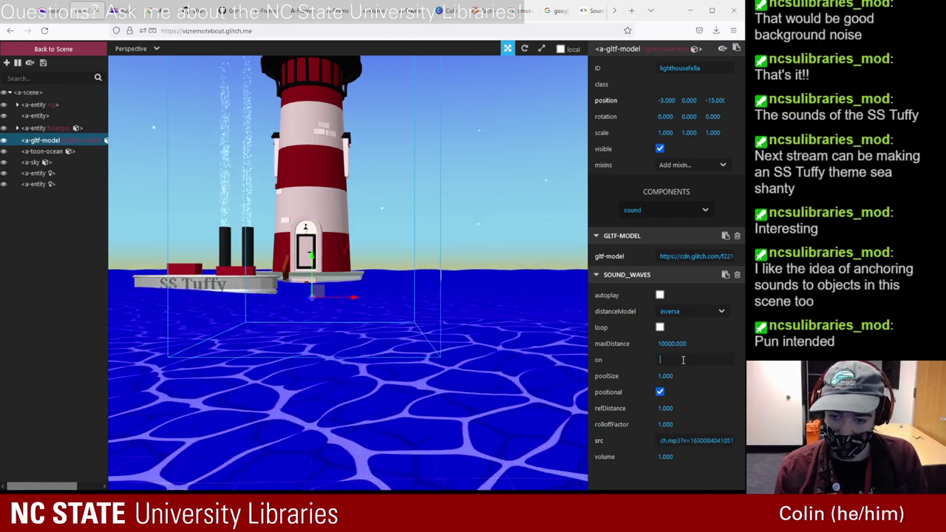
pyautogui.click(70, 49)
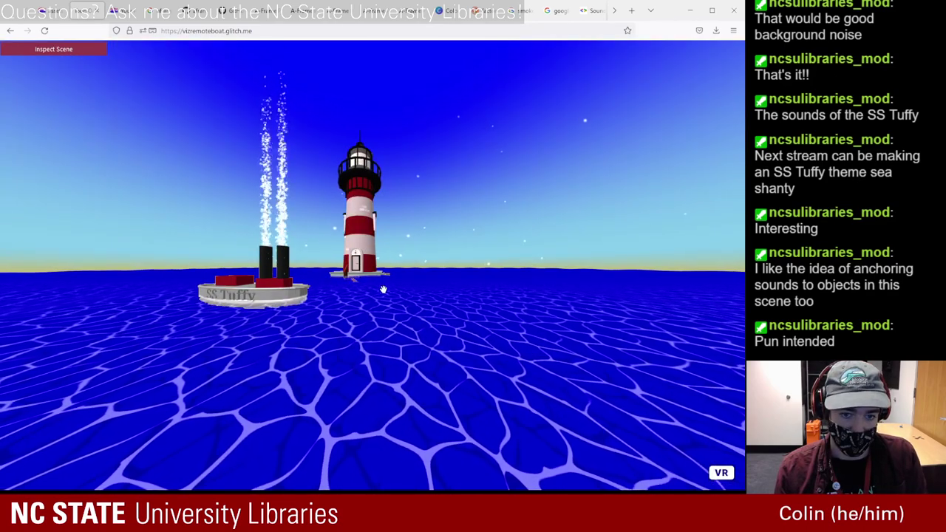
pyautogui.click(69, 53)
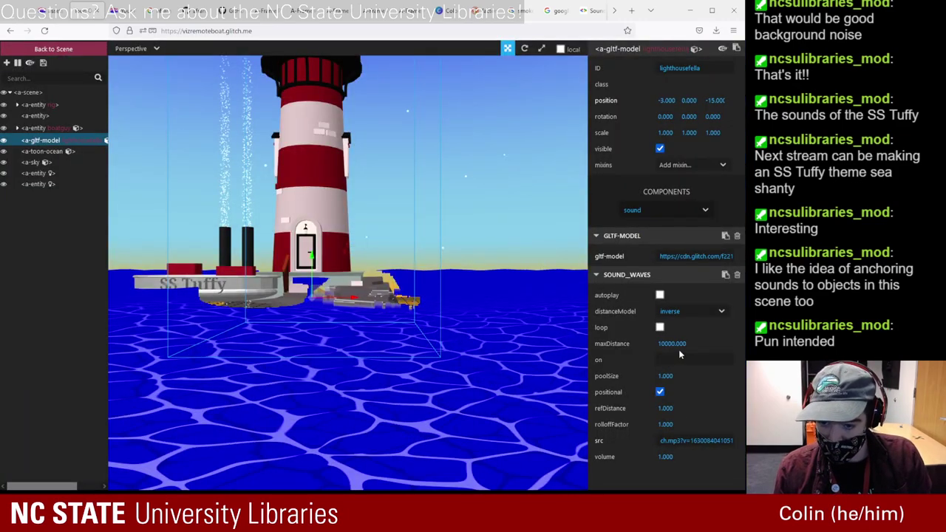
pyautogui.click(53, 48)
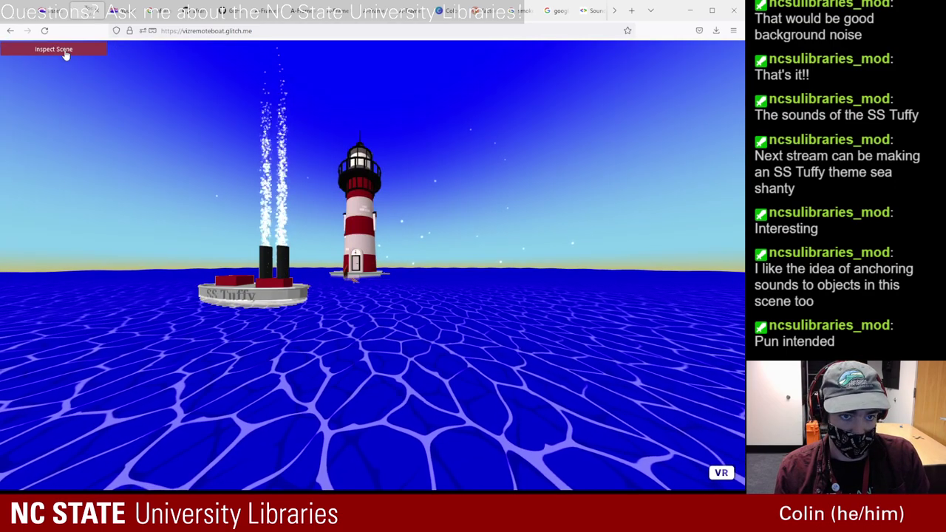
pyautogui.click(64, 51)
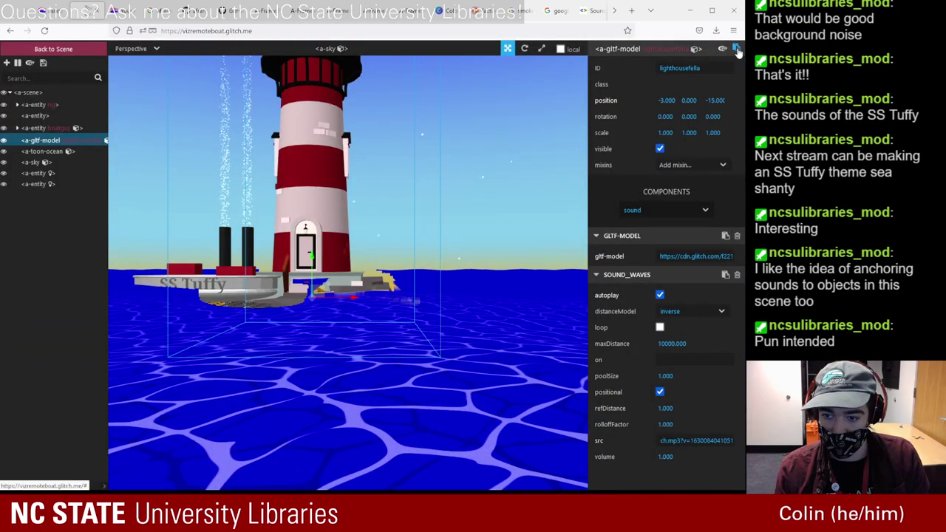
# - Copy the lighthouse entity's HTML from the inspector and open index.html in the Glitch project
pyautogui.click(51, 10)
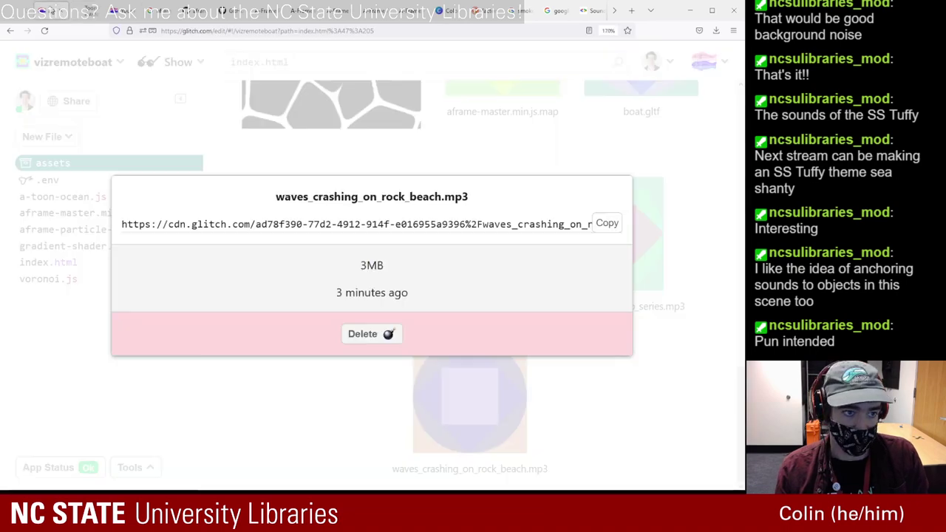
pyautogui.click(14, 398)
pyautogui.click(170, 262)
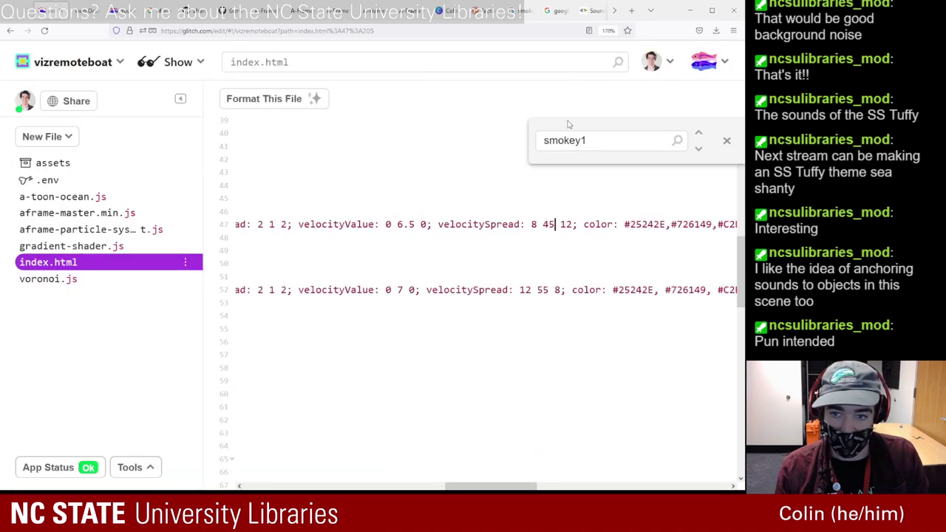
# - Find "fella" in index.html and paste the copied lighthouse model with the waves_crashing_on_rock_beach.mp3 sound on a new line below the original
pyautogui.doubleClick(584, 140)
pyautogui.write('fella')
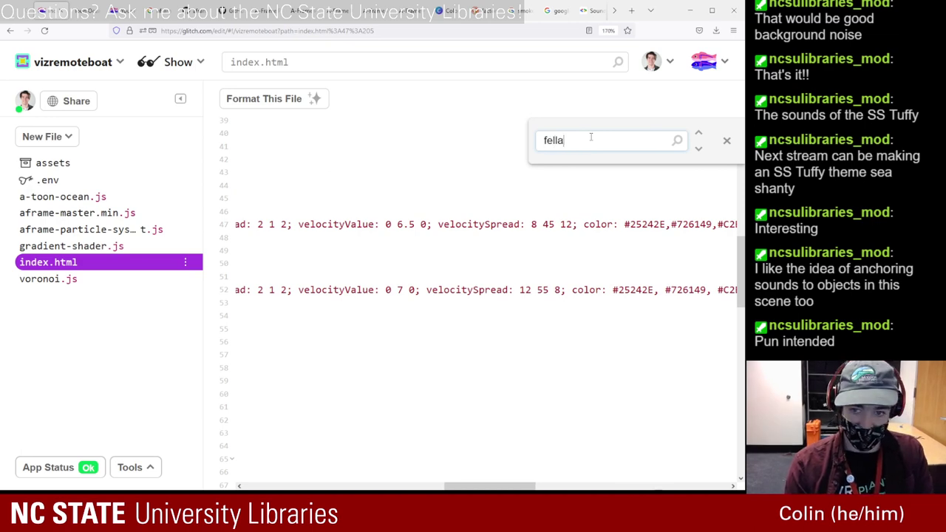
pyautogui.press('Return')
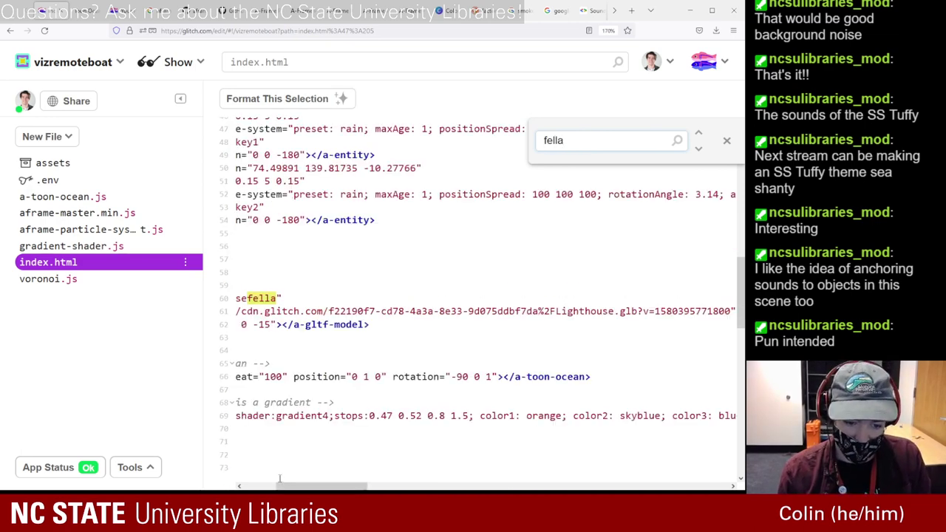
pyautogui.hscroll(-4, 279, 479)
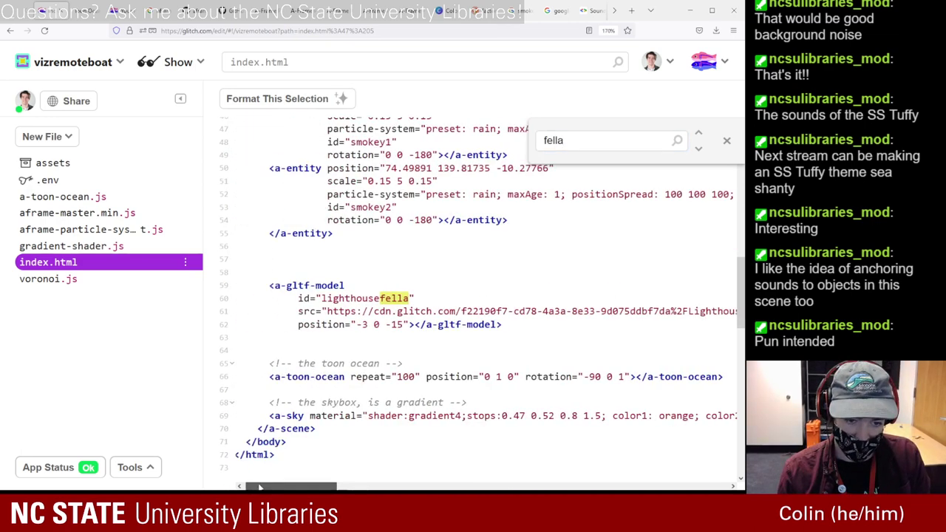
pyautogui.click(519, 330)
pyautogui.press('Return')
pyautogui.hotkey('ctrl', 'v')
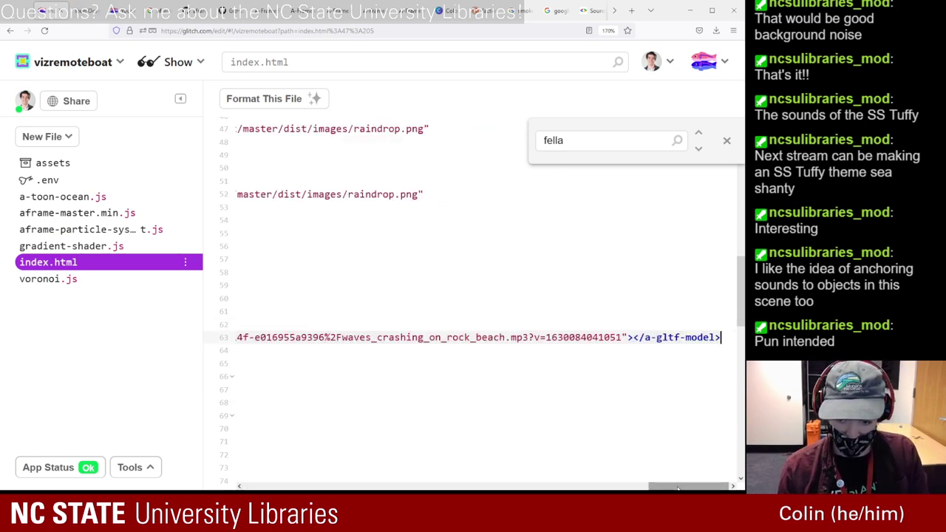
# - Comment out the original lighthousefella a-gltf-model block above the pasted line
pyautogui.moveTo(674, 486); pyautogui.dragTo(282, 477)
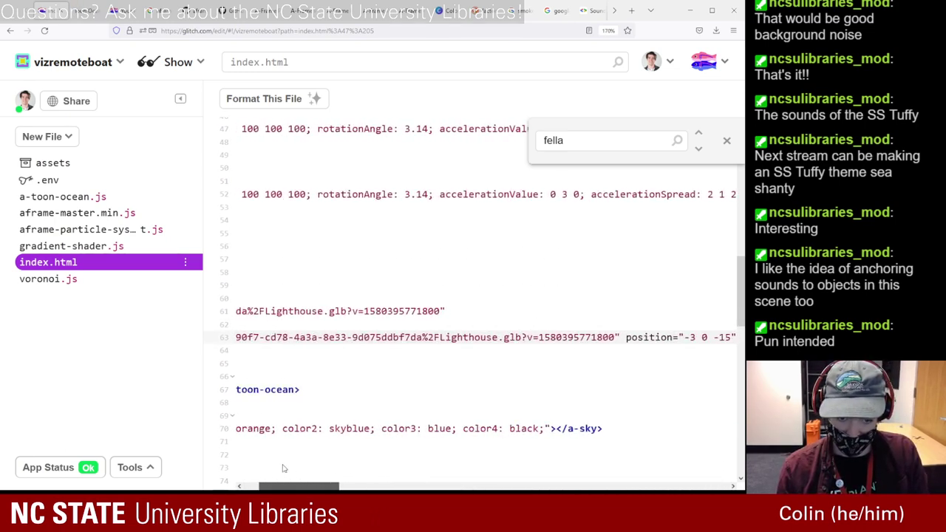
pyautogui.moveTo(489, 320); pyautogui.dragTo(199, 284)
pyautogui.hotkey('ctrl', '/')
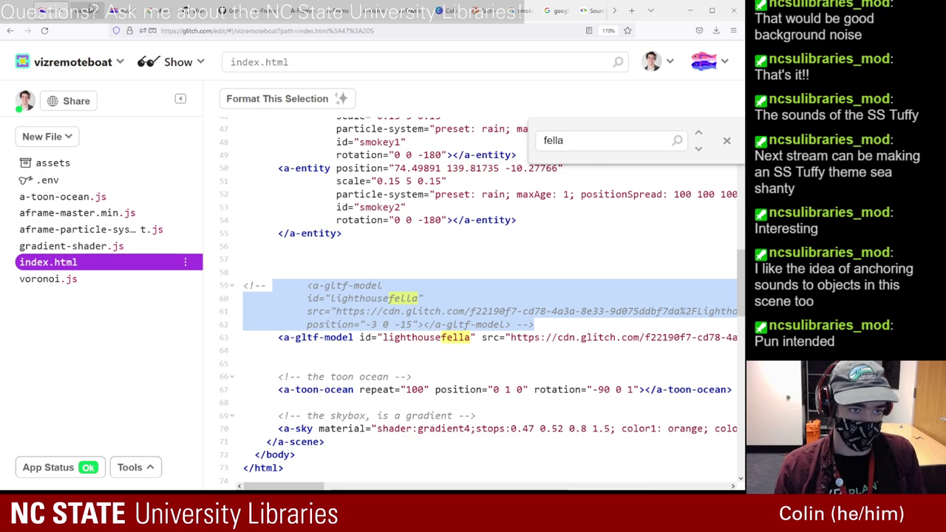
# - Inspect the live boat scene, select the lighthouse model and start the scene playing
pyautogui.click(52, 10)
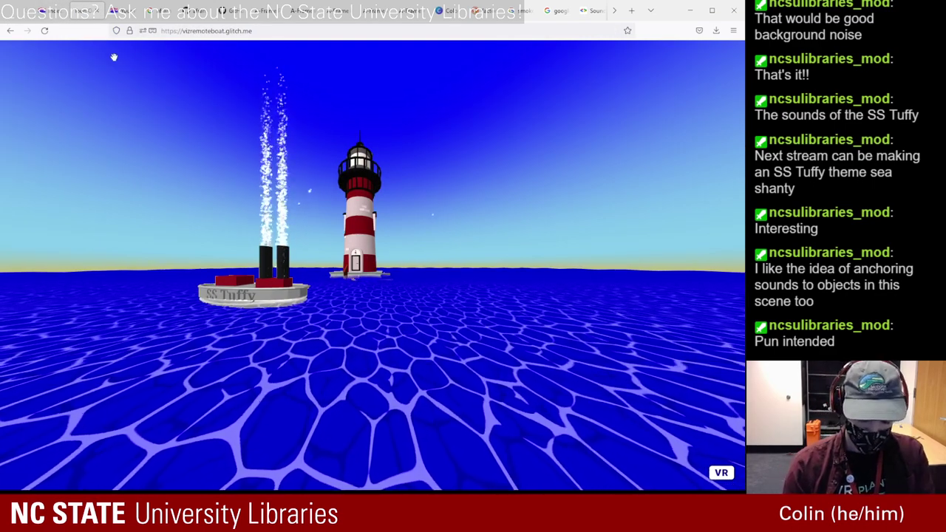
pyautogui.hotkey('ctrl', 'alt', 'i')
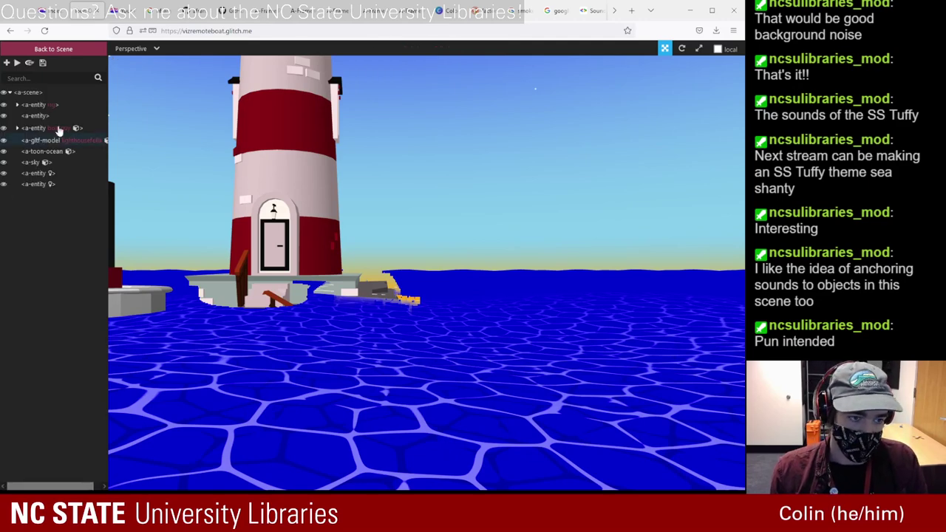
pyautogui.click(288, 181)
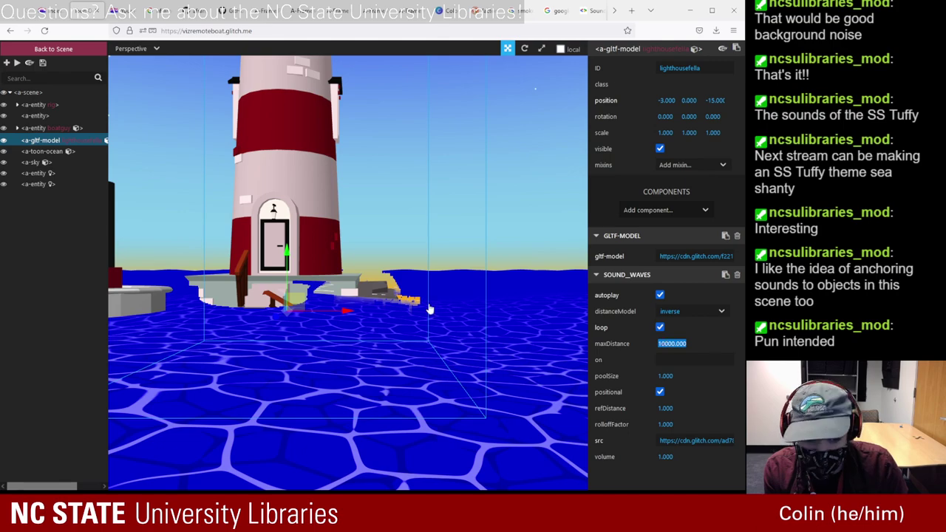
pyautogui.moveTo(430, 309); pyautogui.dragTo(372, 460)
pyautogui.click(17, 65)
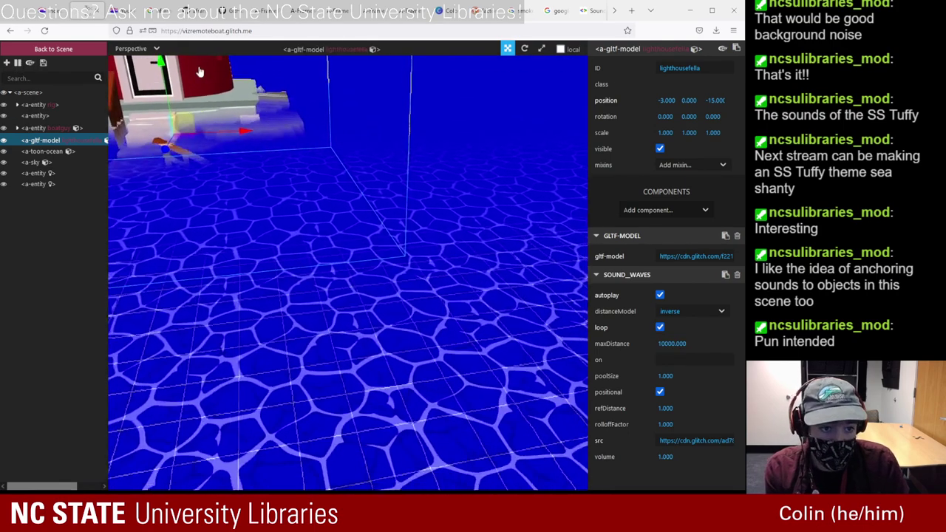
pyautogui.moveTo(271, 167); pyautogui.dragTo(455, 171)
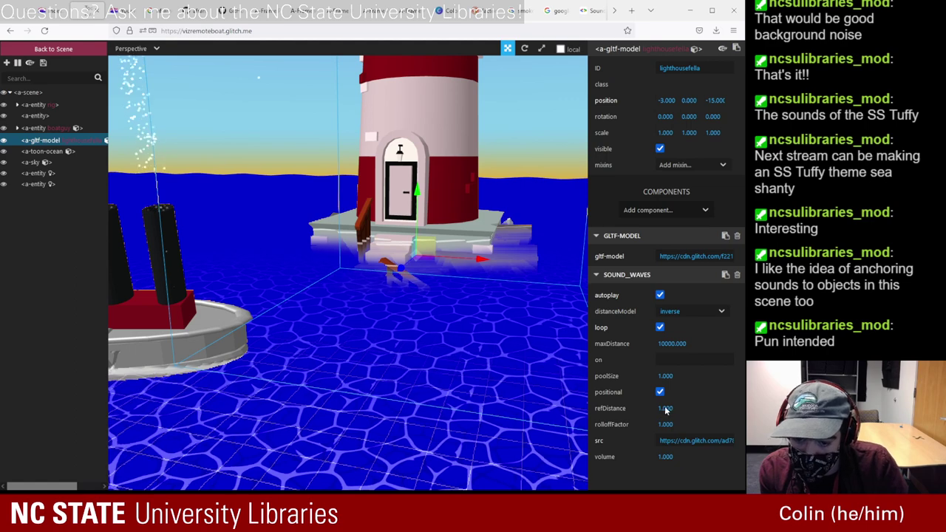
# - Try a volume of 10 for the lighthouse's waves sound
pyautogui.hotkey('shift', 'Tab')
pyautogui.click(666, 457)
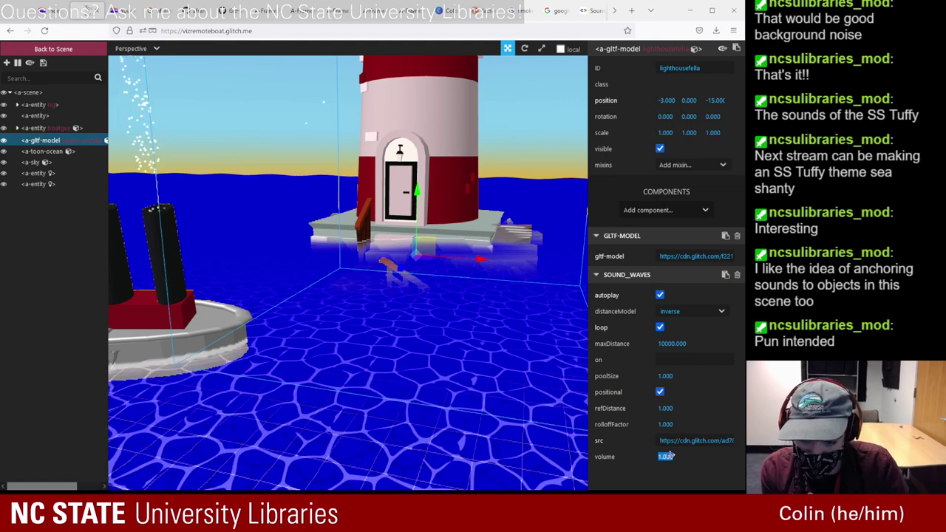
pyautogui.write('1')
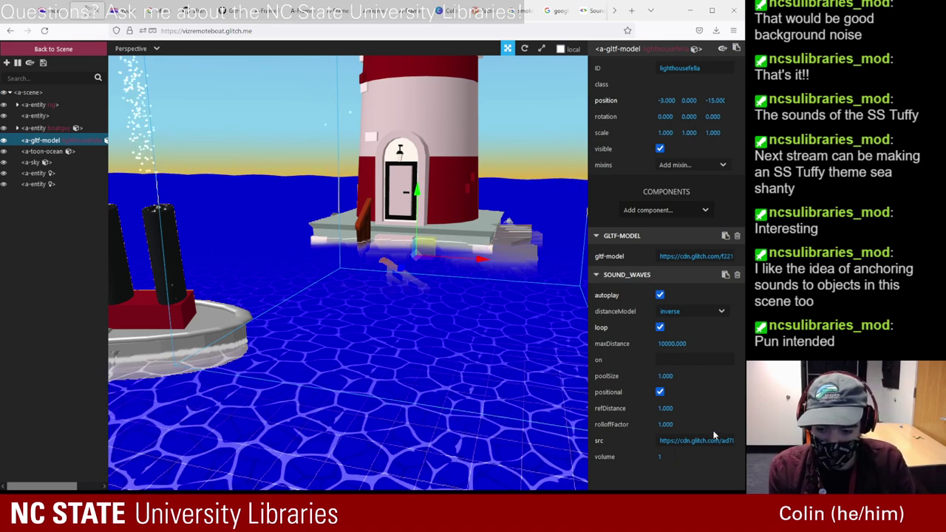
pyautogui.write('0')
pyautogui.click(663, 408)
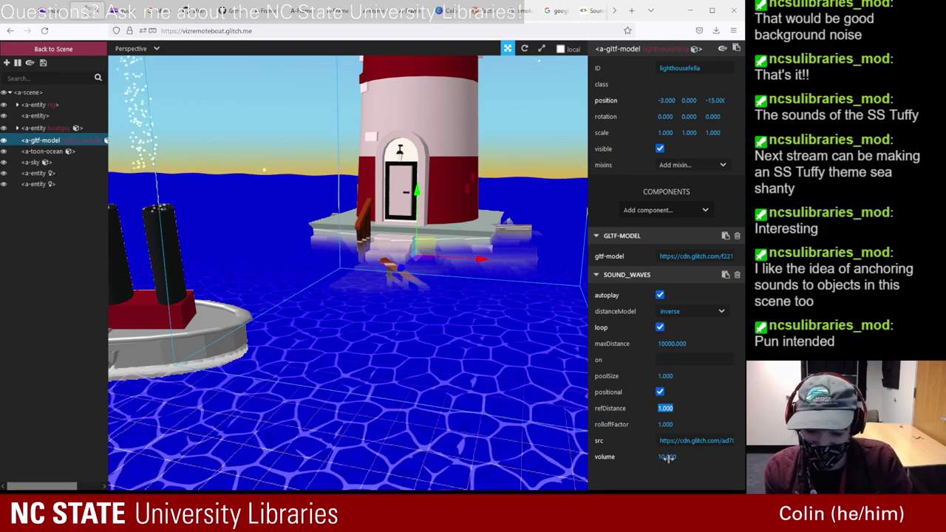
# - Set the lighthouse's waves sound volume to 5 and preview the scene outside the inspector
pyautogui.click(665, 456)
pyautogui.write('5')
pyautogui.click(665, 425)
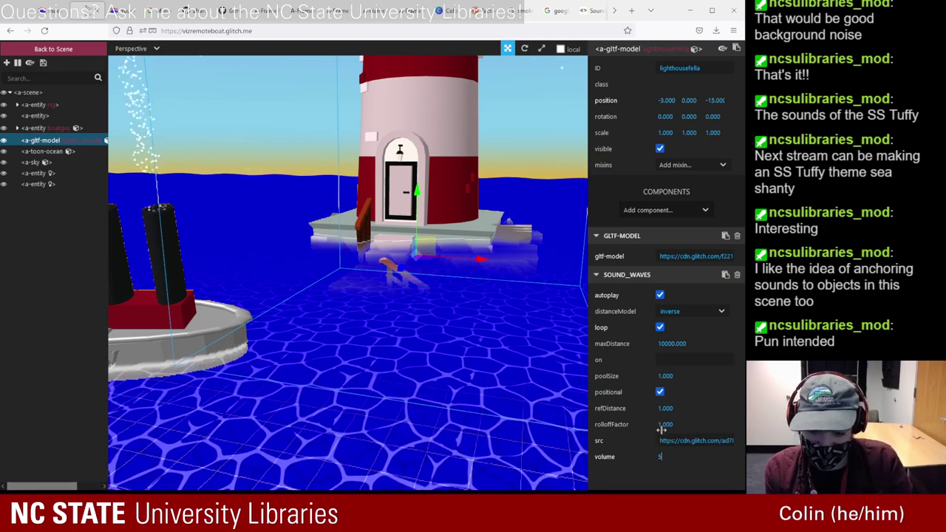
pyautogui.click(80, 48)
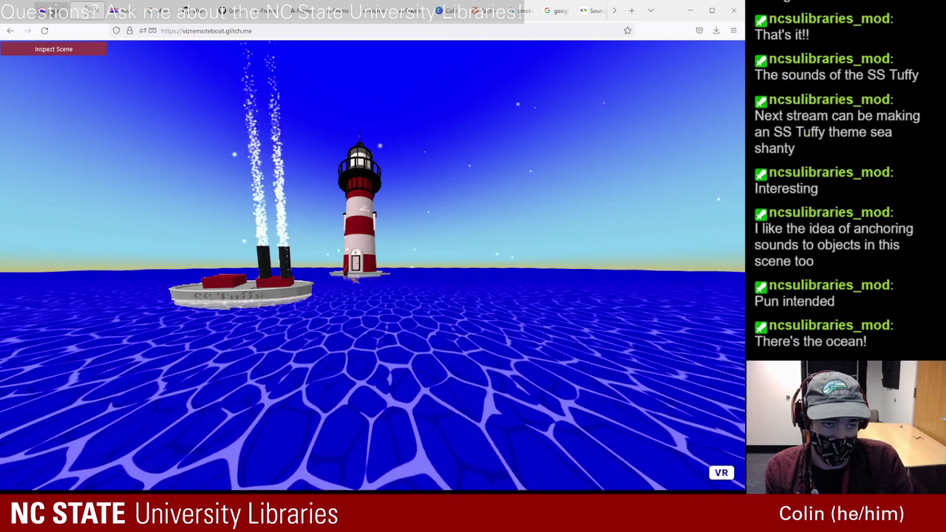
pyautogui.click(43, 49)
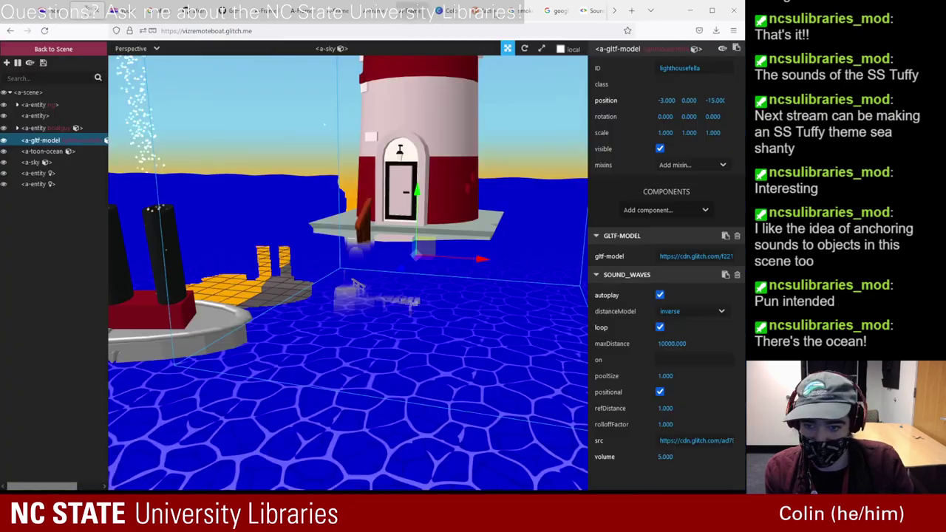
# - Copy the lighthouse entity's HTML from the inspector and replace the active lighthousefella line in index.html with it, including loop true and volume 5
pyautogui.scroll(-3, 740, 49)
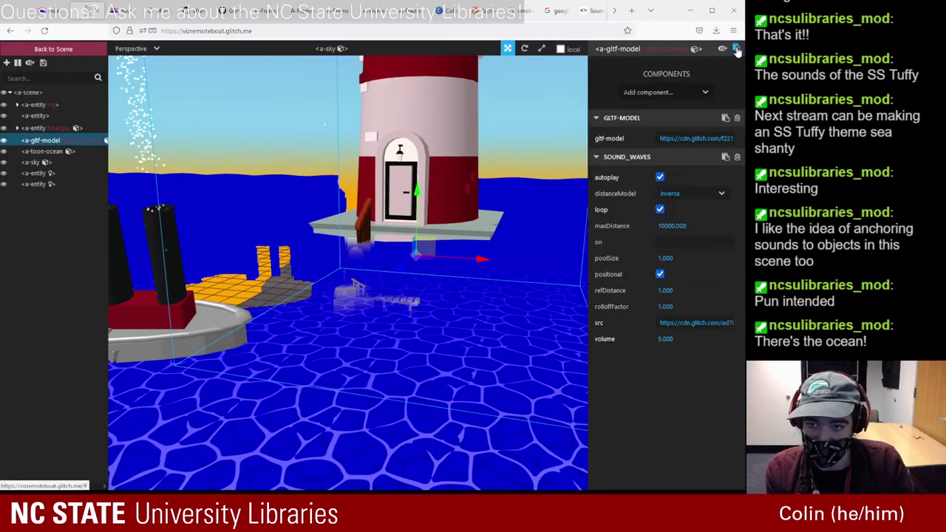
pyautogui.hotkey('ctrl', 'shift', 'Tab')
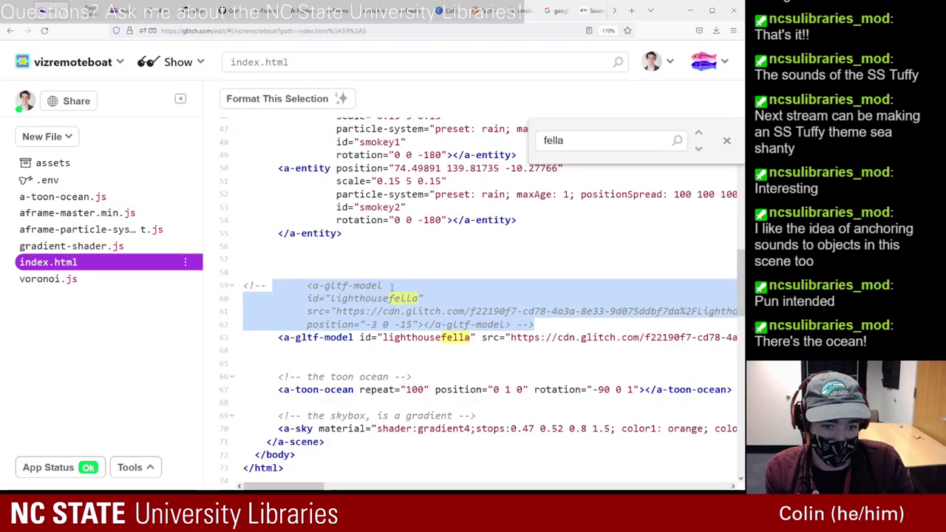
pyautogui.doubleClick(407, 338)
pyautogui.press('End')
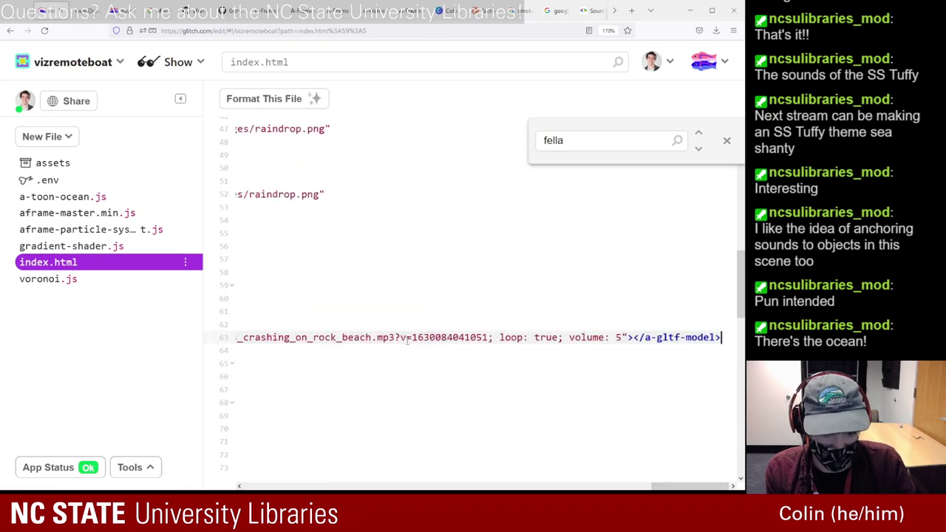
# - Check the updated live scene and examine the lighthouse's waves sound properties in the inspector
pyautogui.click(88, 11)
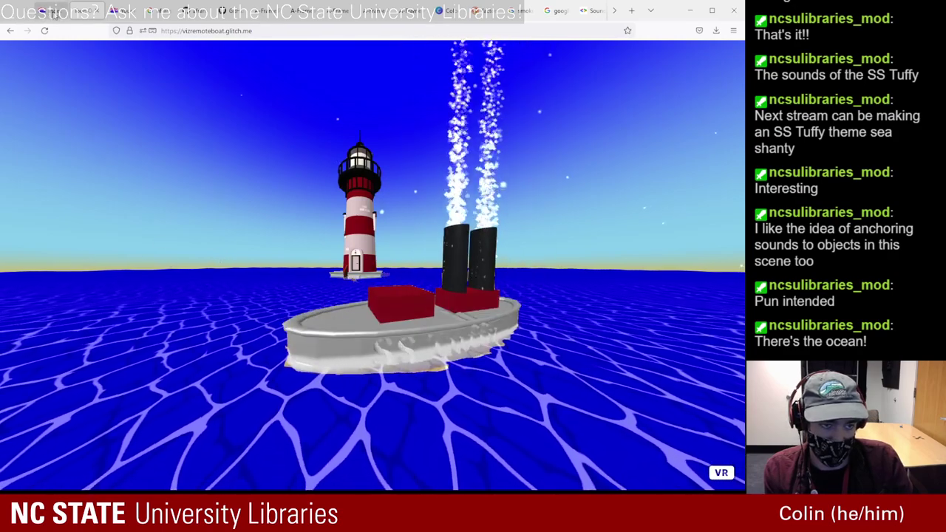
pyautogui.hotkey('ctrl', 'alt', 'i')
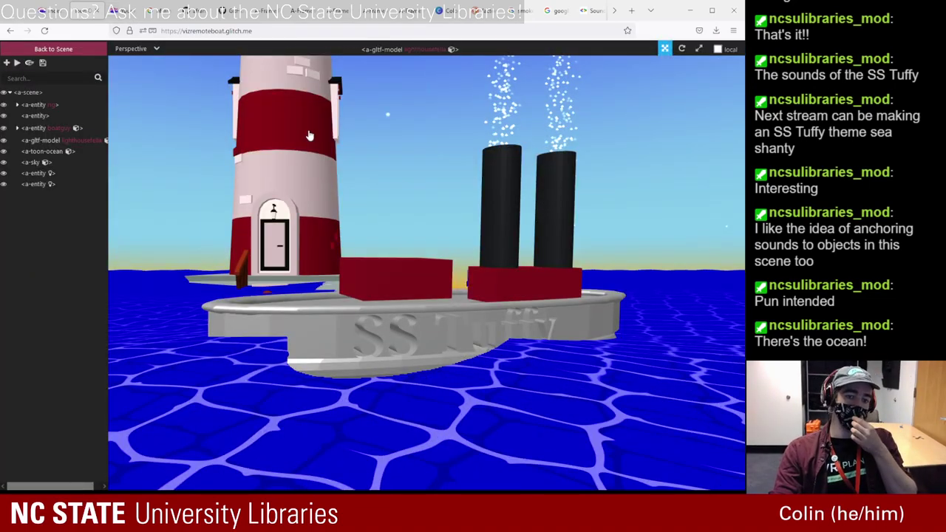
pyautogui.click(309, 135)
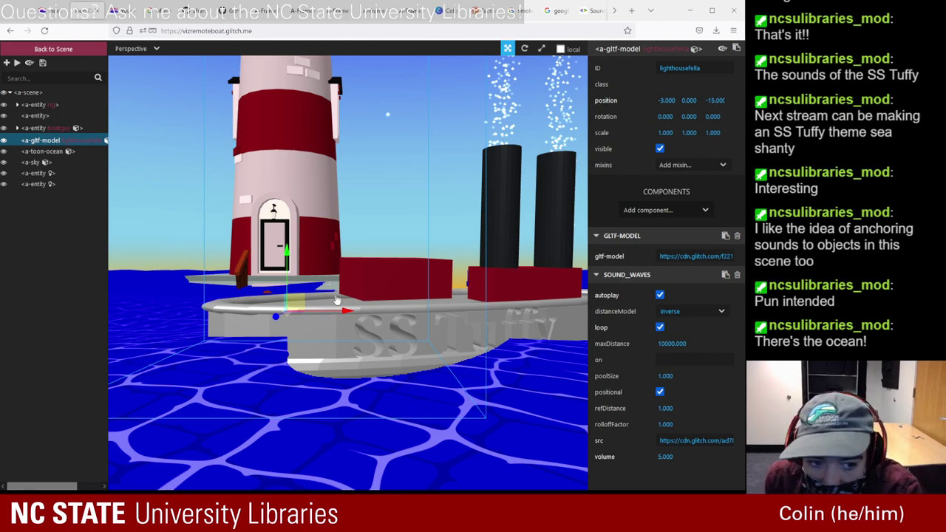
pyautogui.click(27, 49)
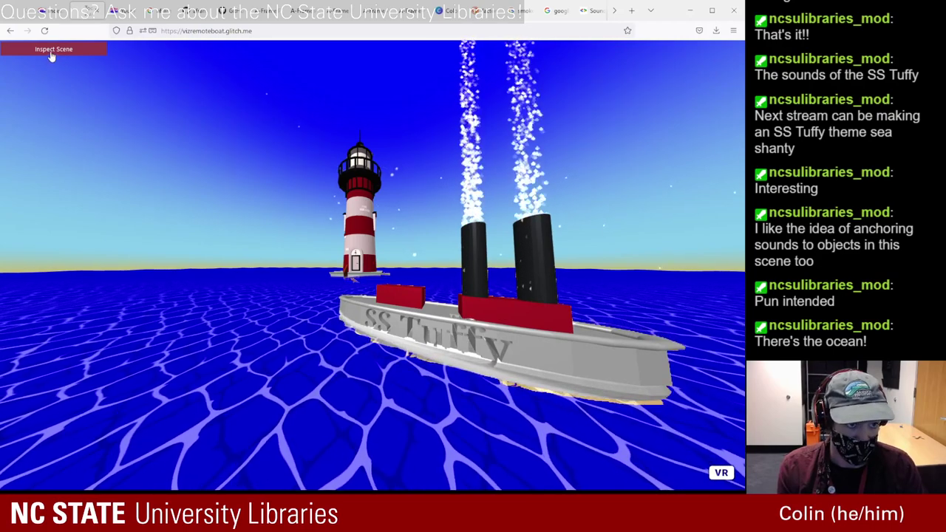
pyautogui.click(52, 56)
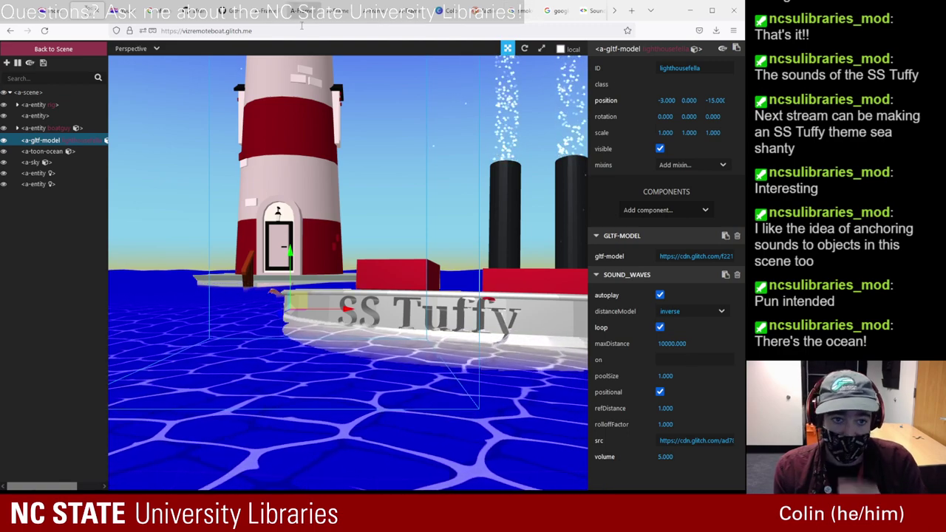
# - Search Google for "aframe.io sound" and read the sound component's properties table in the A-Frame documentation
pyautogui.click(159, 10)
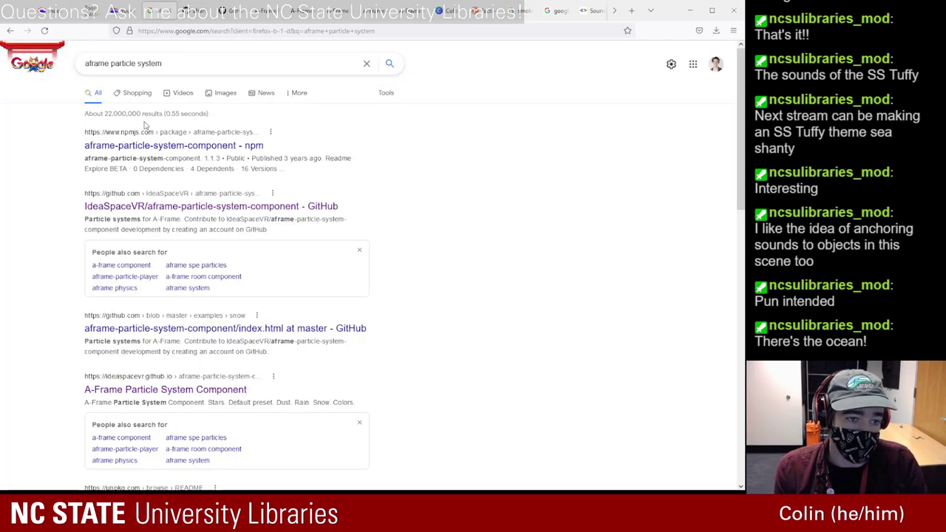
pyautogui.moveTo(170, 63); pyautogui.dragTo(108, 67)
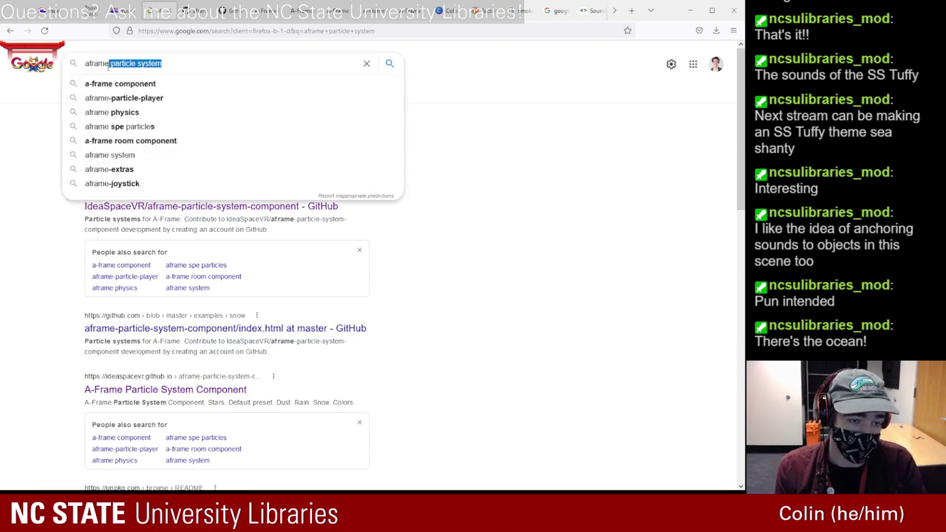
pyautogui.write('.io aou')
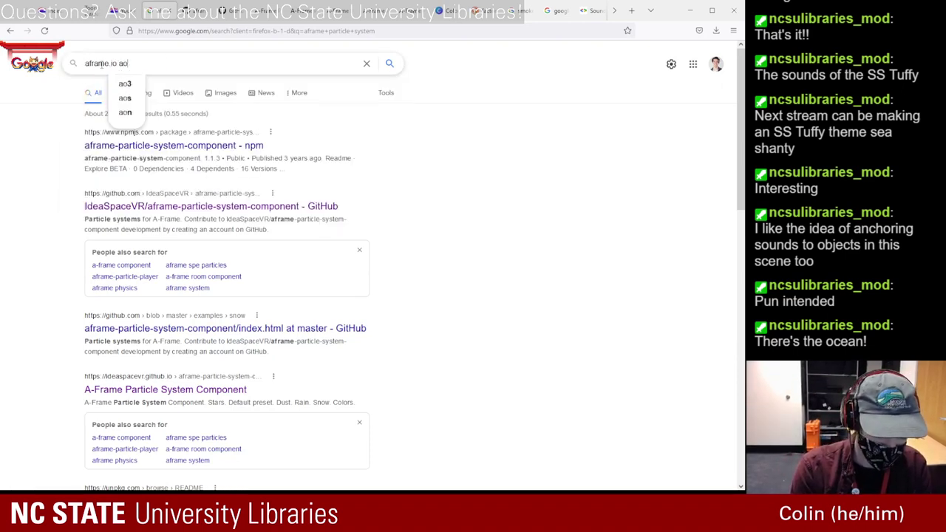
pyautogui.press('BackSpace')
pyautogui.press('BackSpace')
pyautogui.write('sound')
pyautogui.press('Return')
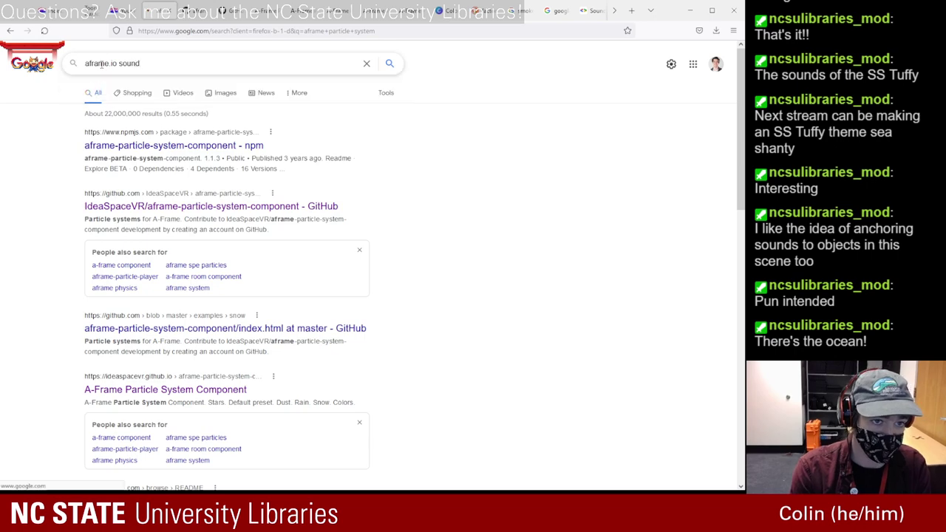
pyautogui.click(111, 146)
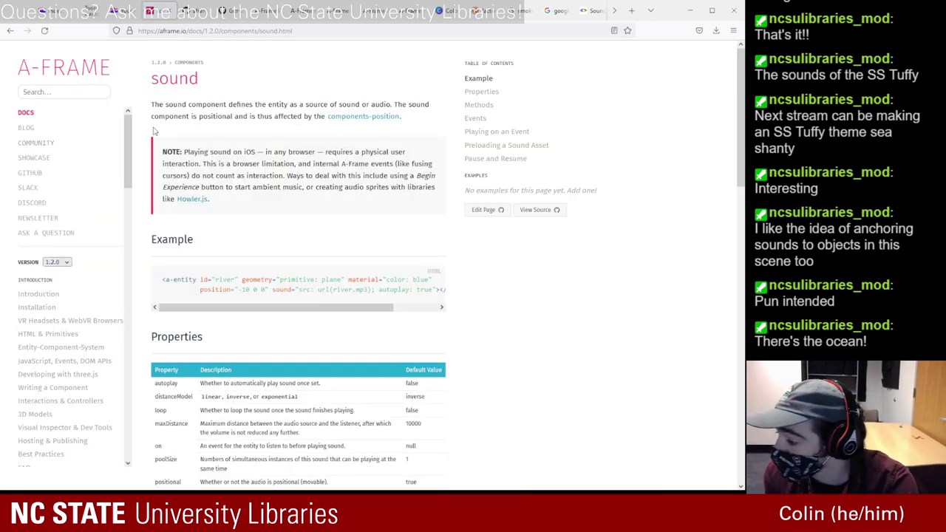
pyautogui.scroll(-4, 298, 251)
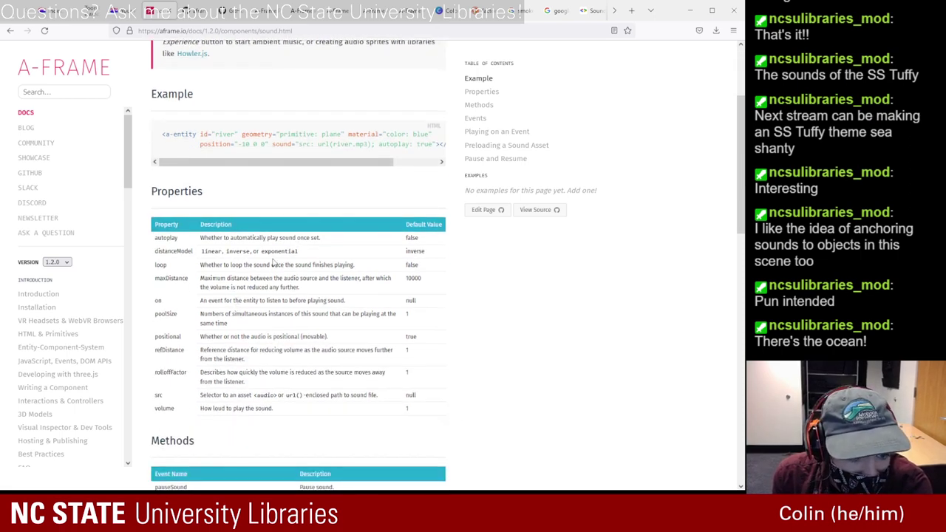
# - Return to index.html and delete the commented-out lighthousefella model block
pyautogui.click(50, 9)
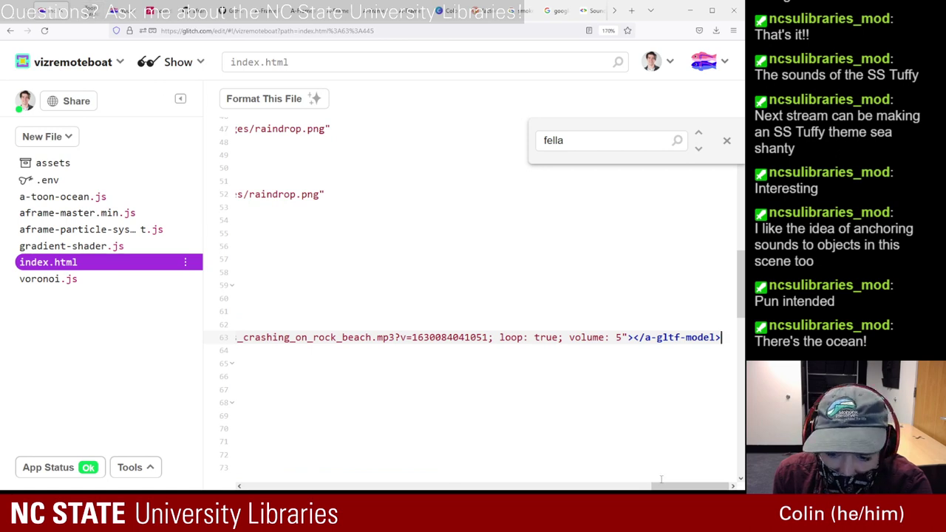
pyautogui.moveTo(661, 479)
pyautogui.mouseDown()
pyautogui.moveTo(498, 468)
pyautogui.moveTo(676, 486)
pyautogui.mouseUp()
pyautogui.hscroll(-15, 475, 448)
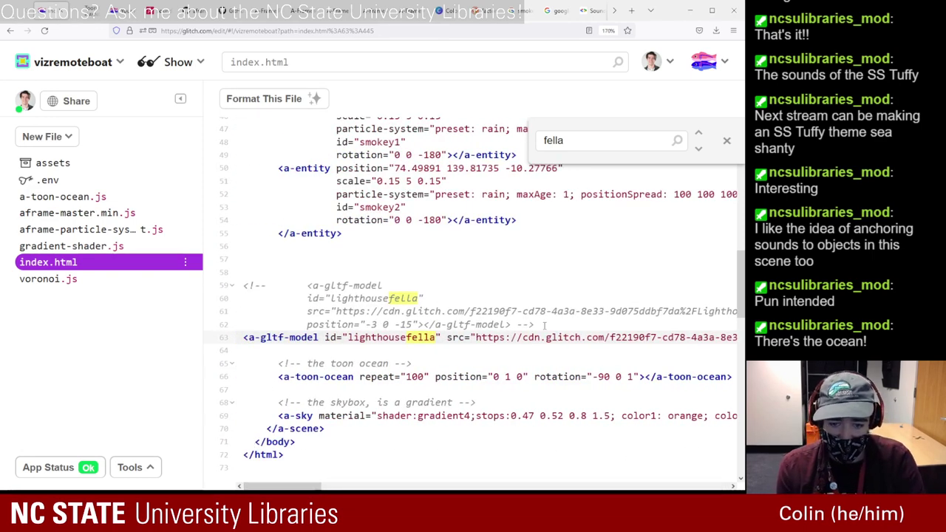
pyautogui.moveTo(244, 338); pyautogui.dragTo(233, 292)
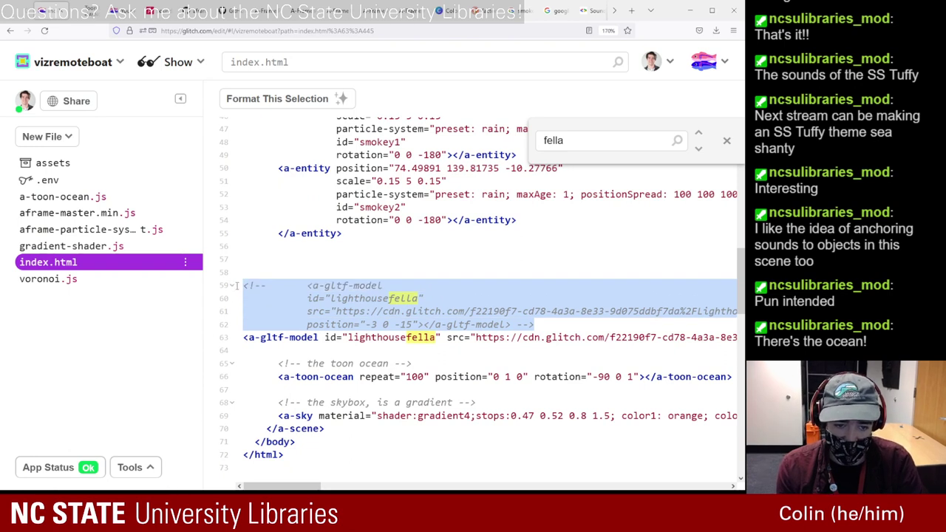
pyautogui.press('BackSpace')
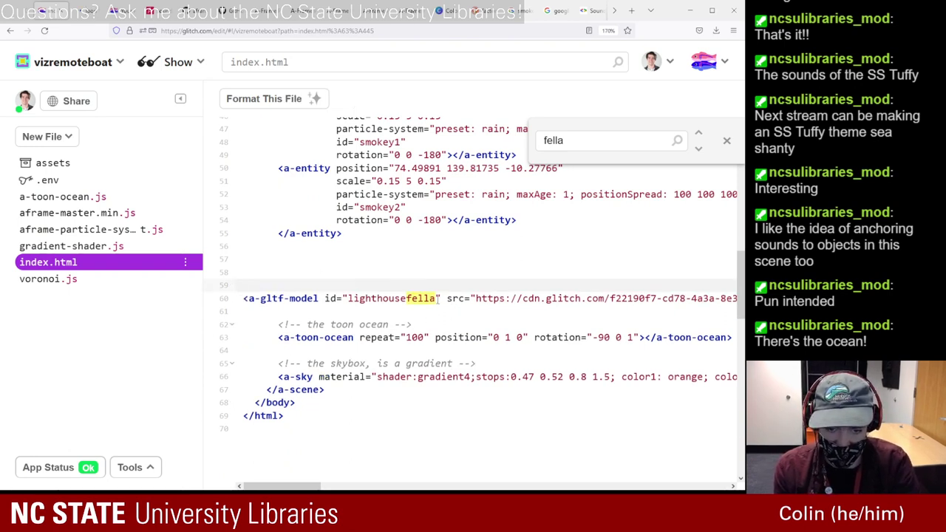
# - Split the lighthousefella tag so that src, position, gltf-model and sound__waves each start on their own line
pyautogui.click(444, 298)
pyautogui.press('Return')
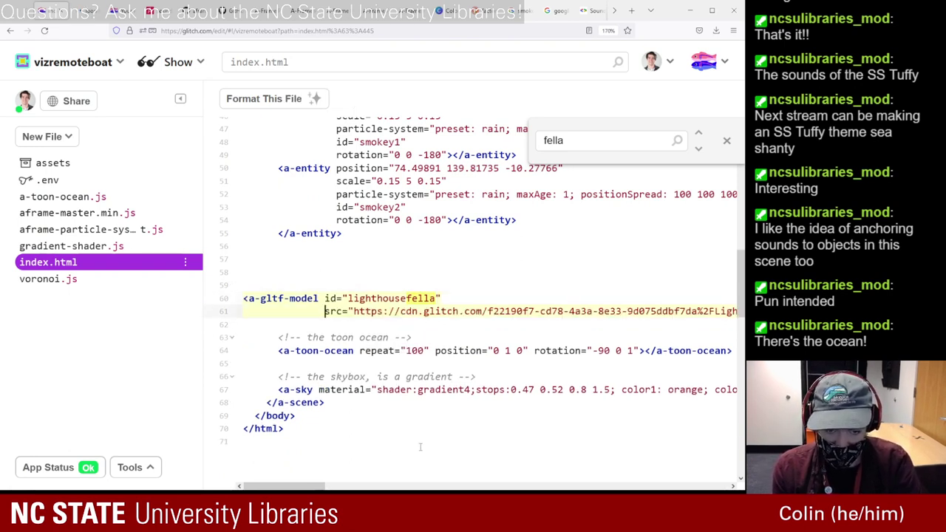
pyautogui.hscroll(10, 527, 298)
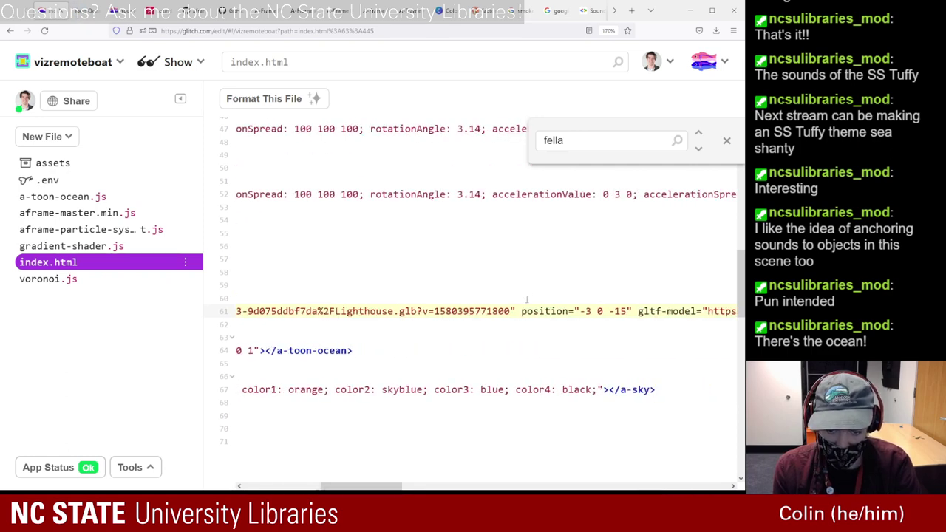
pyautogui.press('Return')
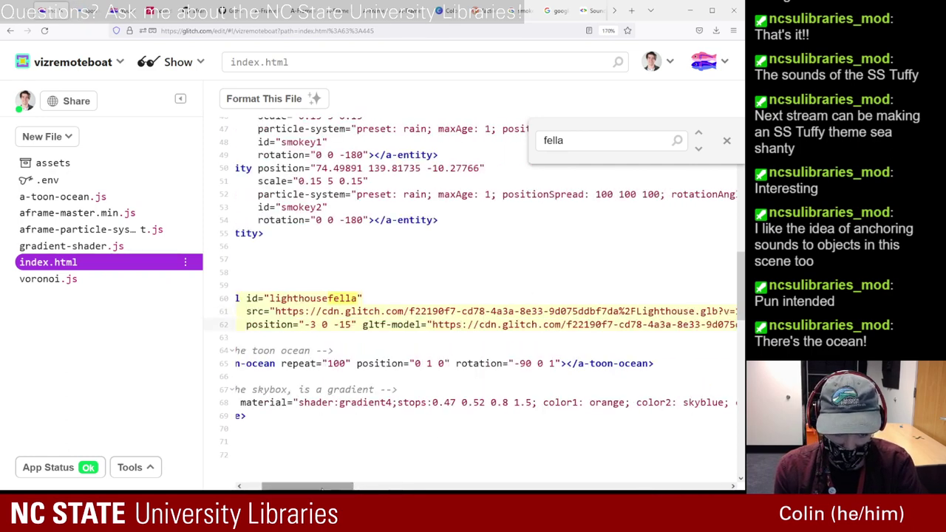
pyautogui.click(357, 319)
pyautogui.press('Return')
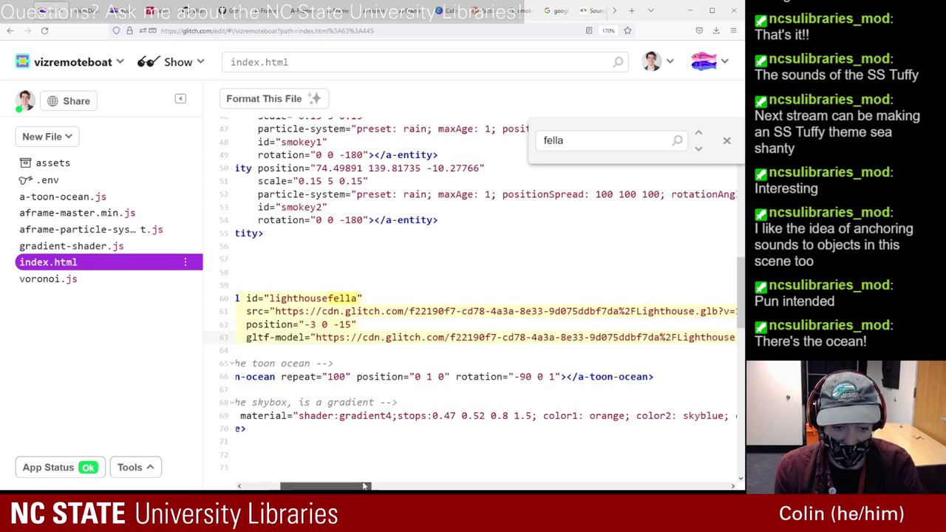
pyautogui.moveTo(308, 487); pyautogui.dragTo(394, 486)
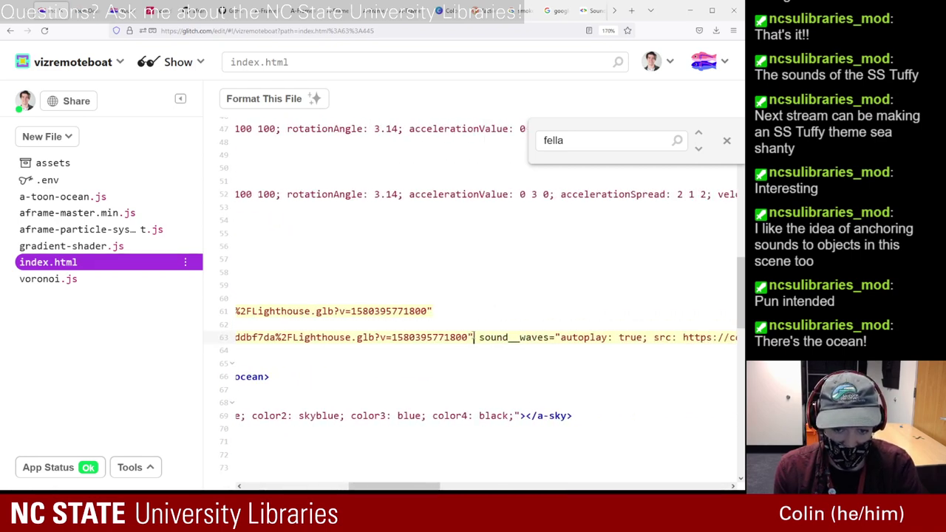
pyautogui.press('Return')
pyautogui.moveTo(308, 486); pyautogui.dragTo(346, 487)
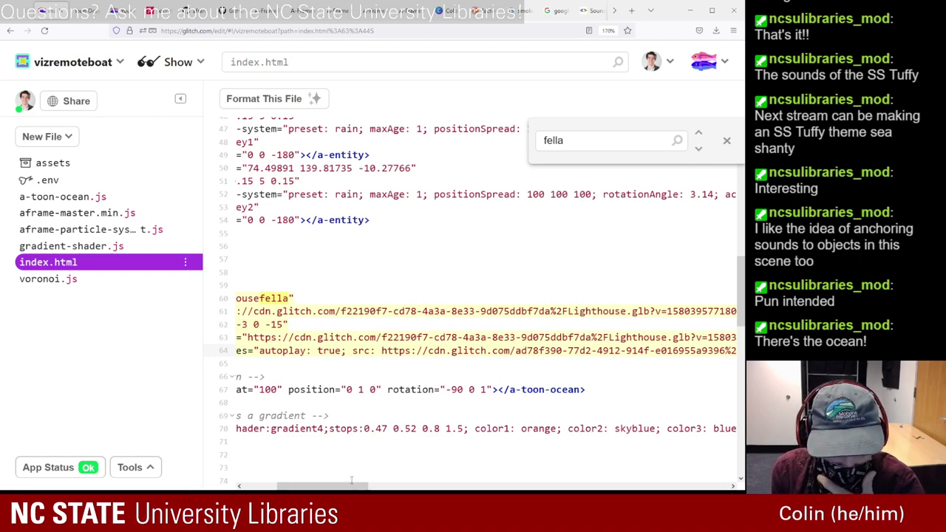
pyautogui.moveTo(353, 488); pyautogui.dragTo(512, 488)
# - Check the live scene and its inspector, and compare the lighthouse's sound__waves code with the A-Frame sound properties table
pyautogui.click(88, 11)
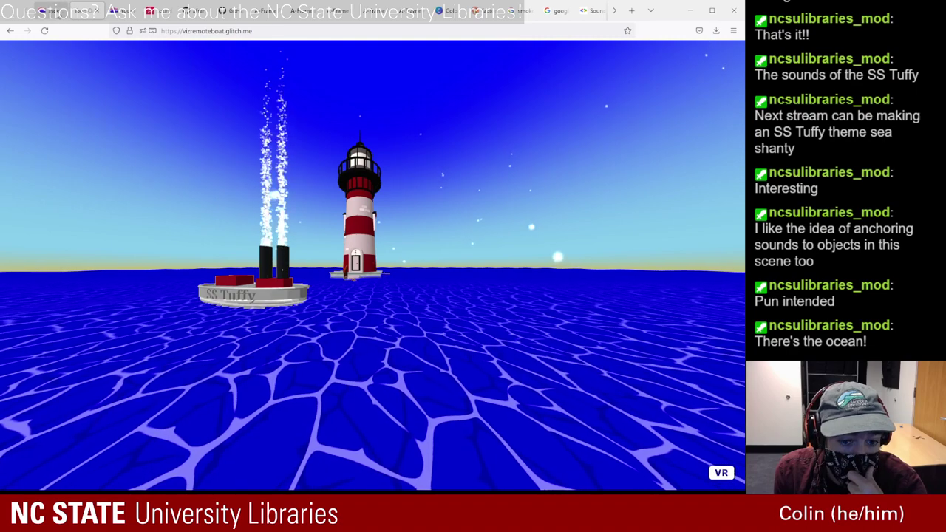
pyautogui.click(50, 10)
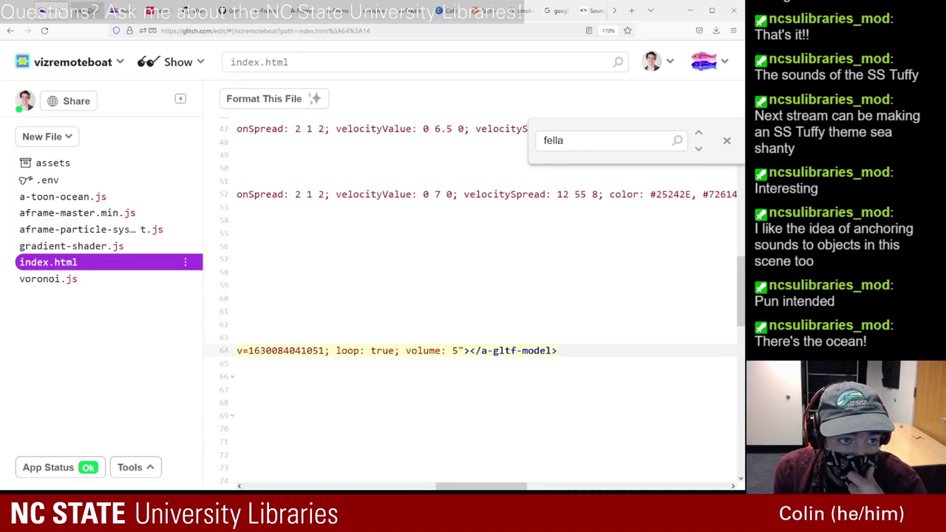
pyautogui.click(87, 10)
pyautogui.hotkey('ctrl', 'alt', 'i')
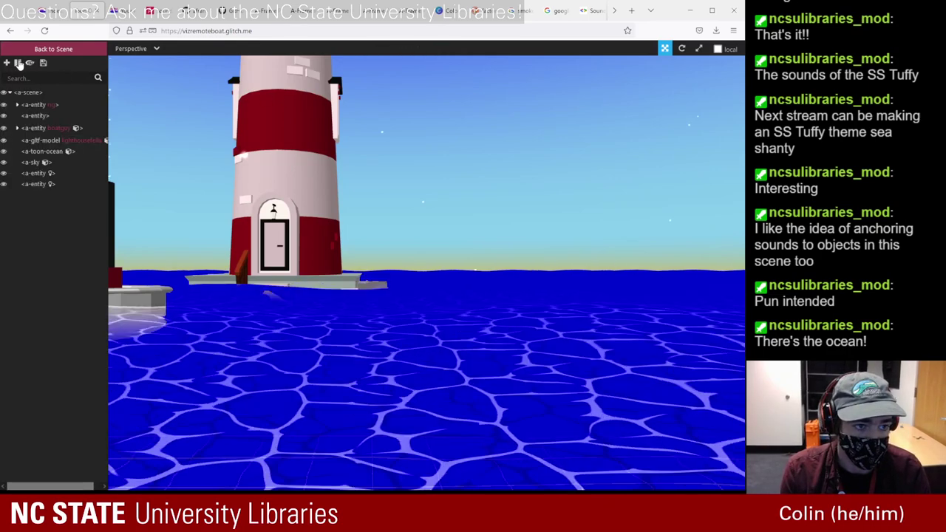
pyautogui.hotkey('ctrl', 'shift', 'Tab')
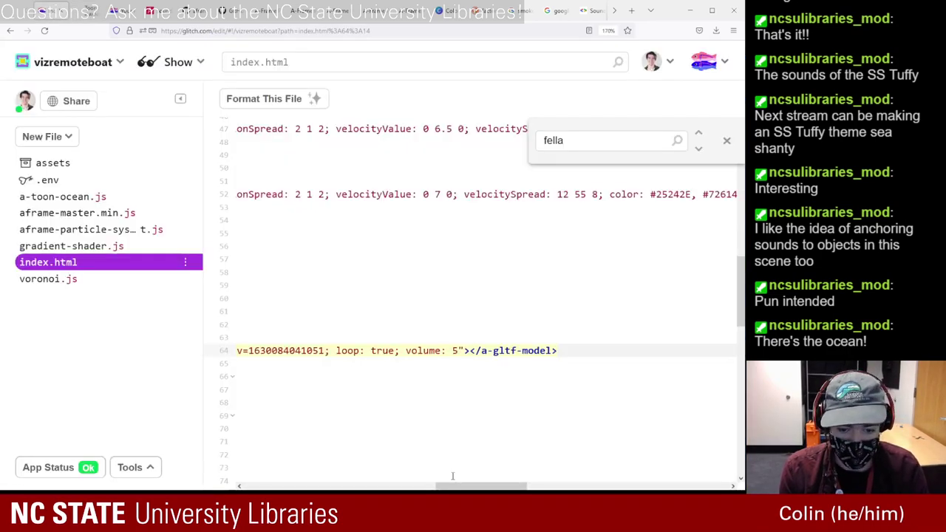
pyautogui.hscroll(-5, 316, 465)
pyautogui.hscroll(-5, 315, 464)
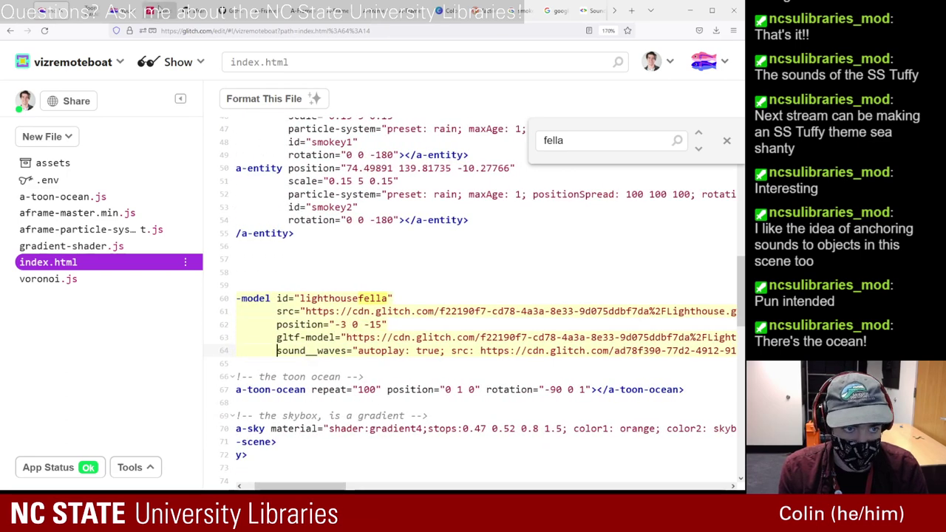
pyautogui.click(159, 10)
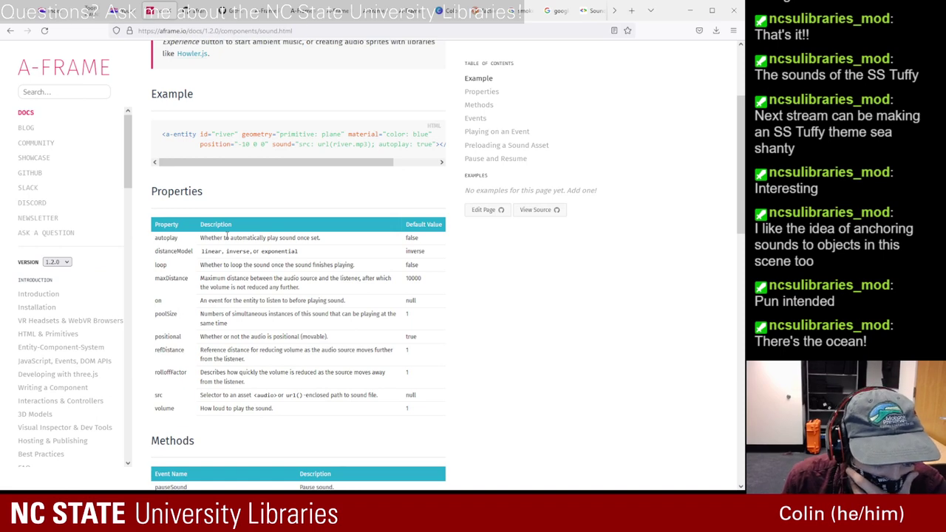
pyautogui.click(52, 11)
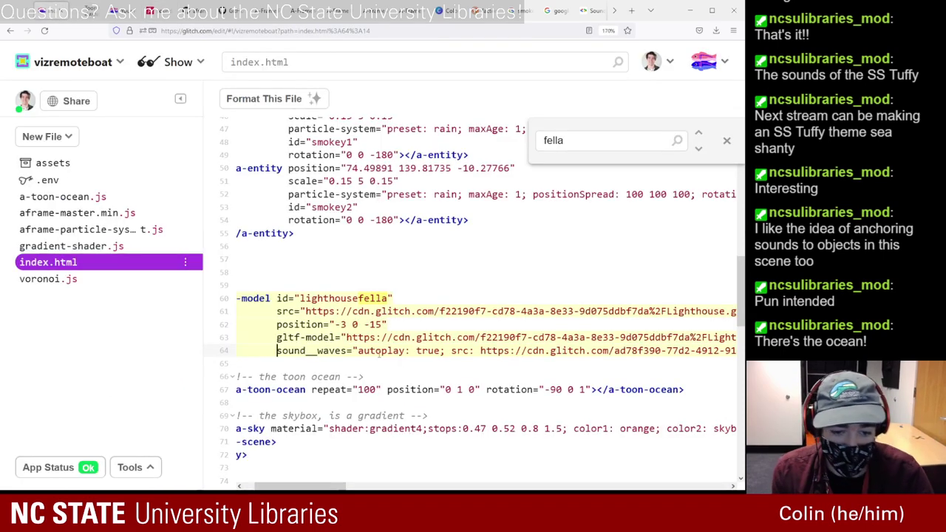
pyautogui.moveTo(326, 486)
pyautogui.mouseDown()
pyautogui.moveTo(500, 481)
pyautogui.moveTo(320, 471)
pyautogui.mouseUp()
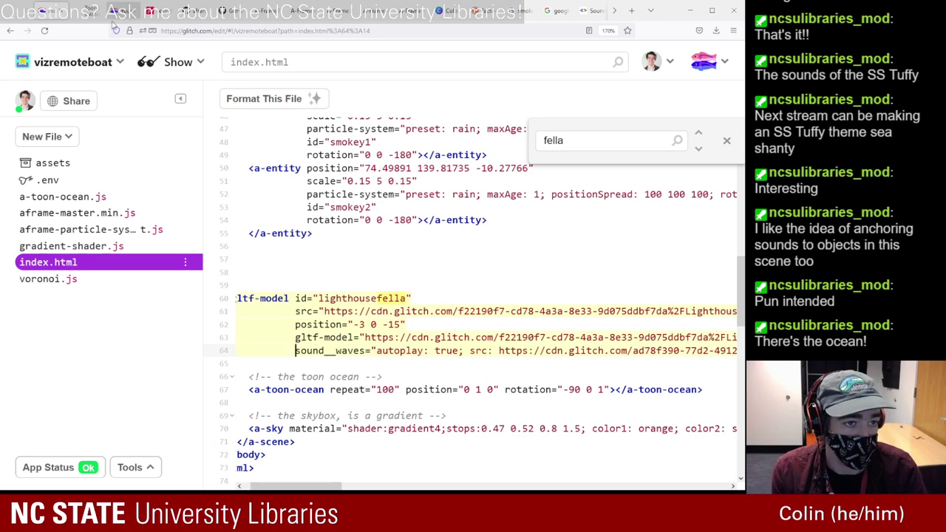
# - Try setting the lighthouse waves sound's on property to null in the inspector, and reload the live scene
pyautogui.click(88, 12)
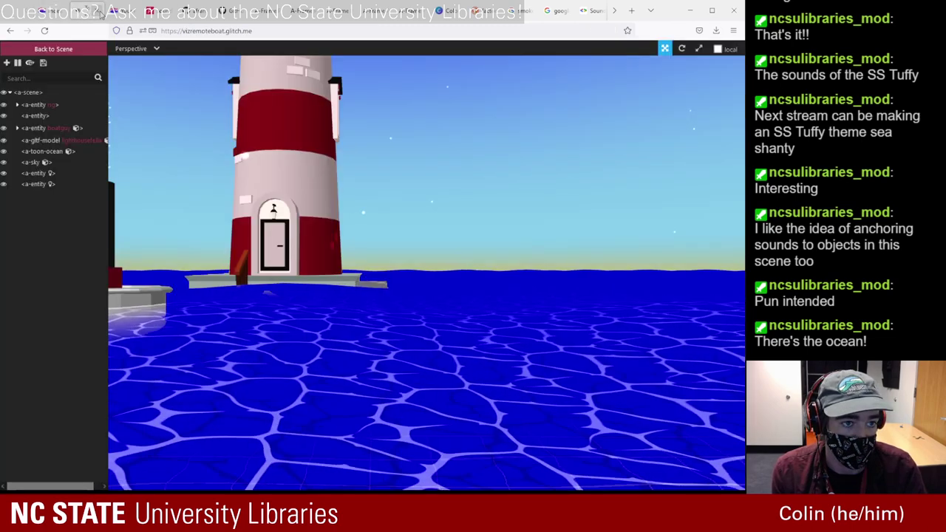
pyautogui.click(27, 141)
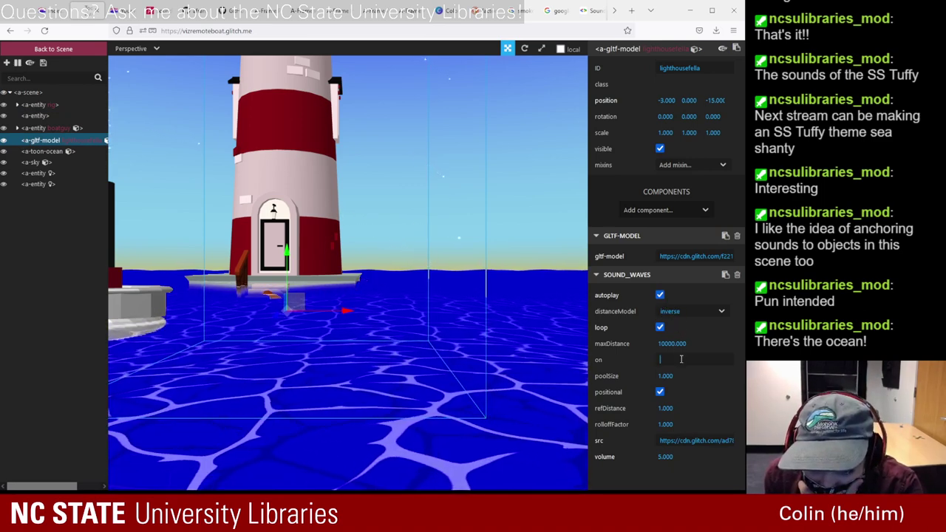
pyautogui.write('null')
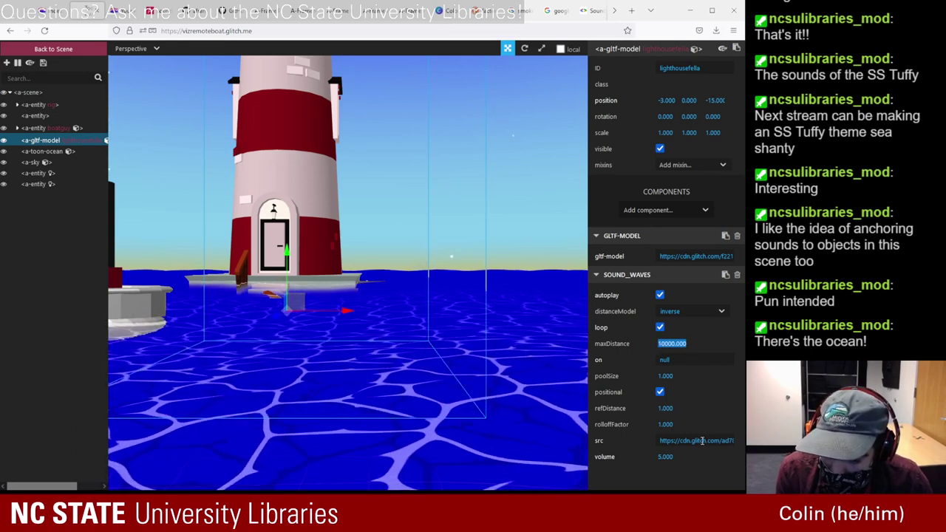
pyautogui.click(53, 49)
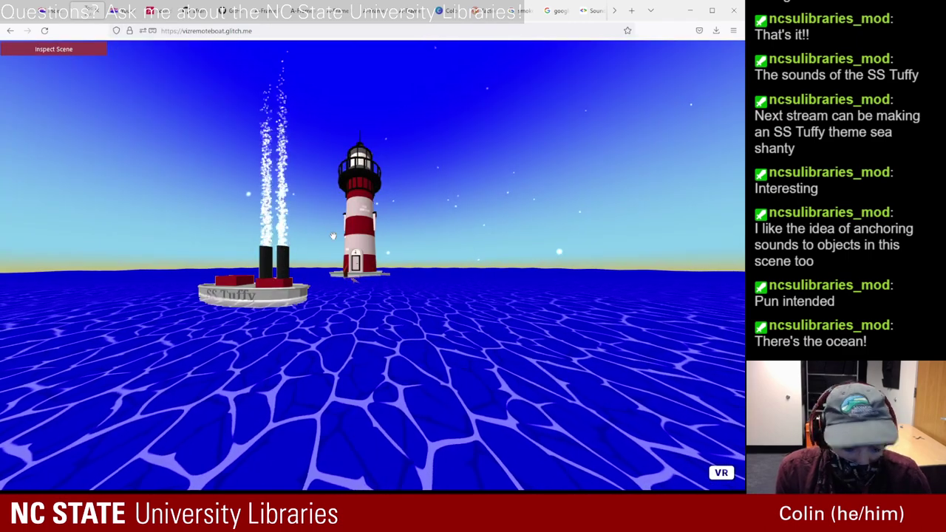
pyautogui.click(44, 31)
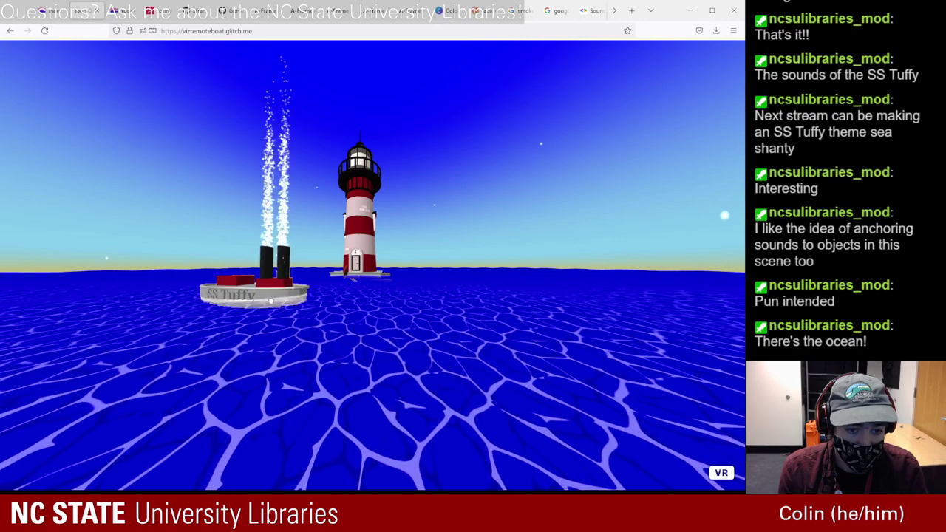
# - Review the lighthouse's sound__waves src in index.html against the url() syntax of the A-Frame sound documentation example
pyautogui.click(45, 13)
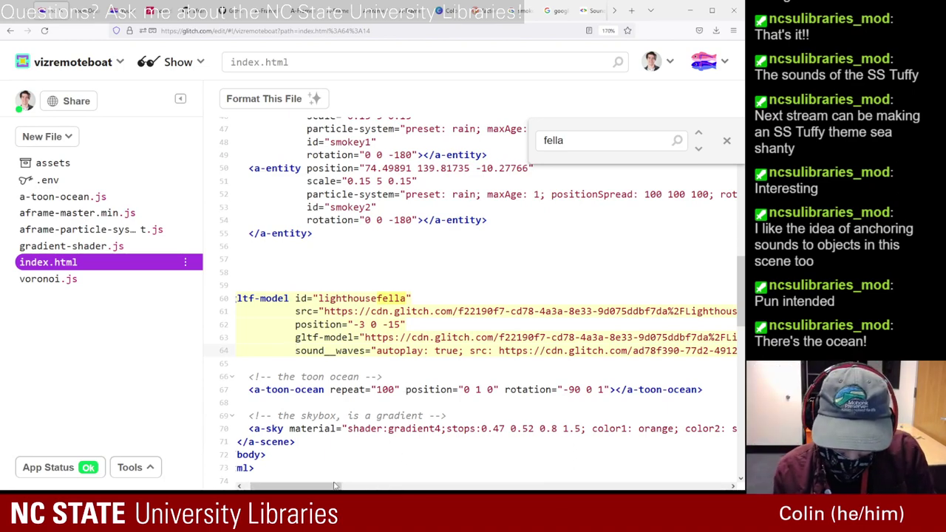
pyautogui.moveTo(335, 488); pyautogui.dragTo(325, 468)
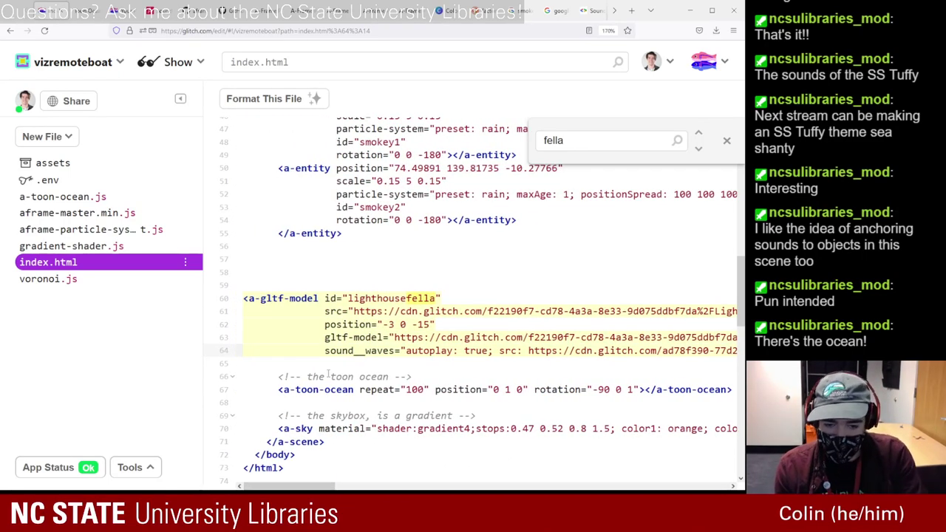
pyautogui.hotkey('ctrl', 'Tab')
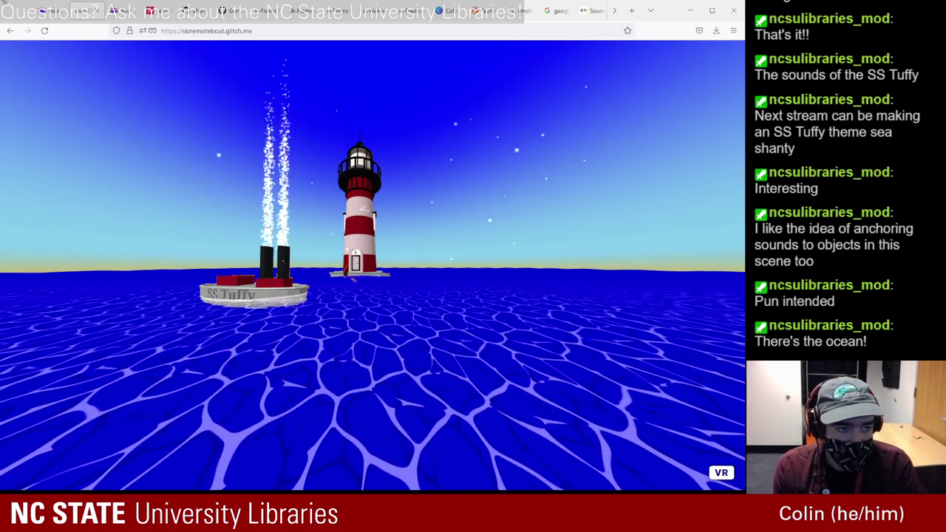
pyautogui.hotkey('ctrl', 'shift', 'Tab')
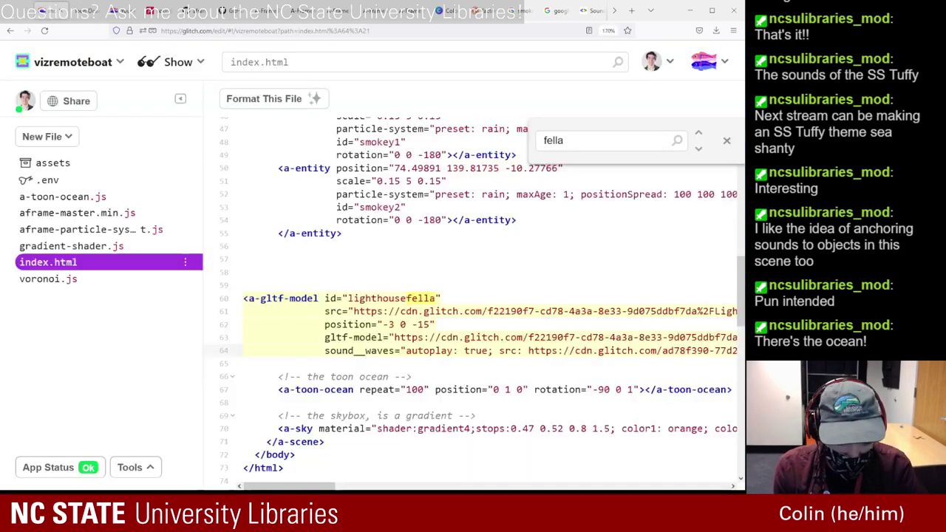
pyautogui.moveTo(301, 485); pyautogui.dragTo(333, 483)
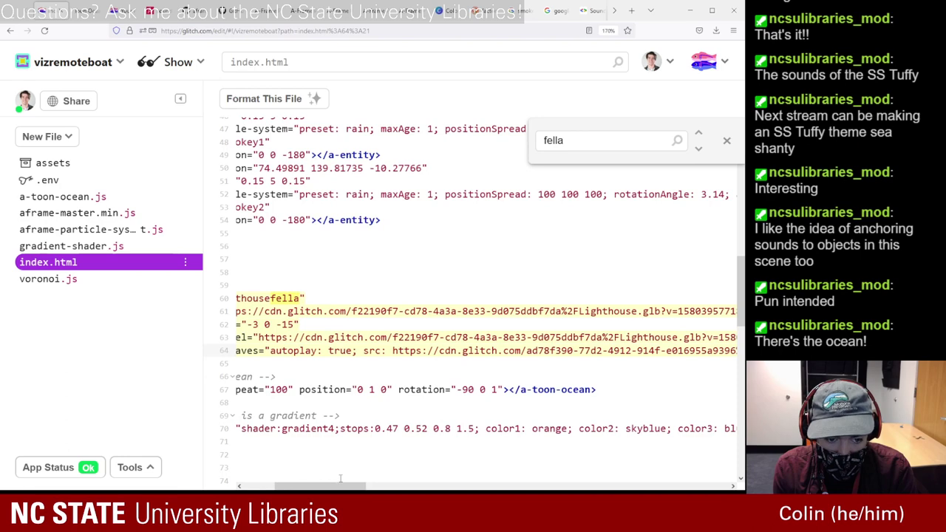
pyautogui.click(159, 10)
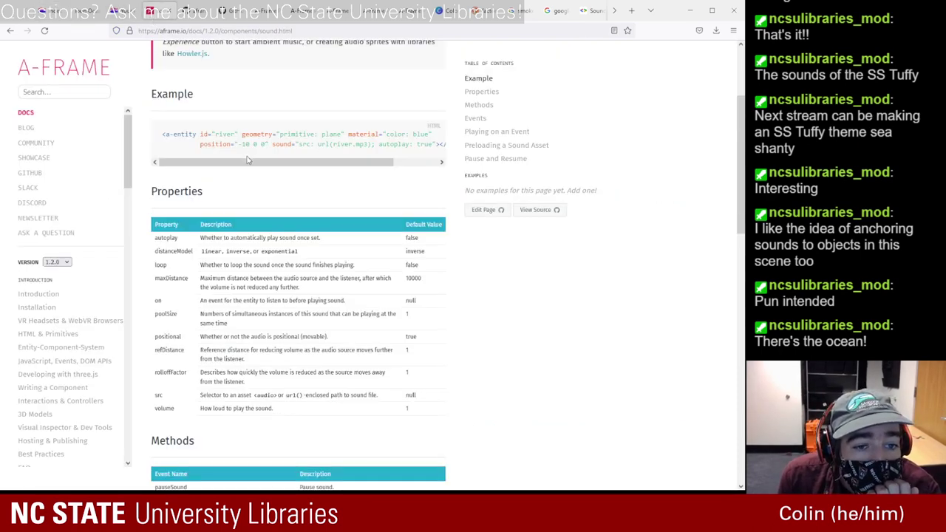
pyautogui.moveTo(280, 161); pyautogui.dragTo(359, 161)
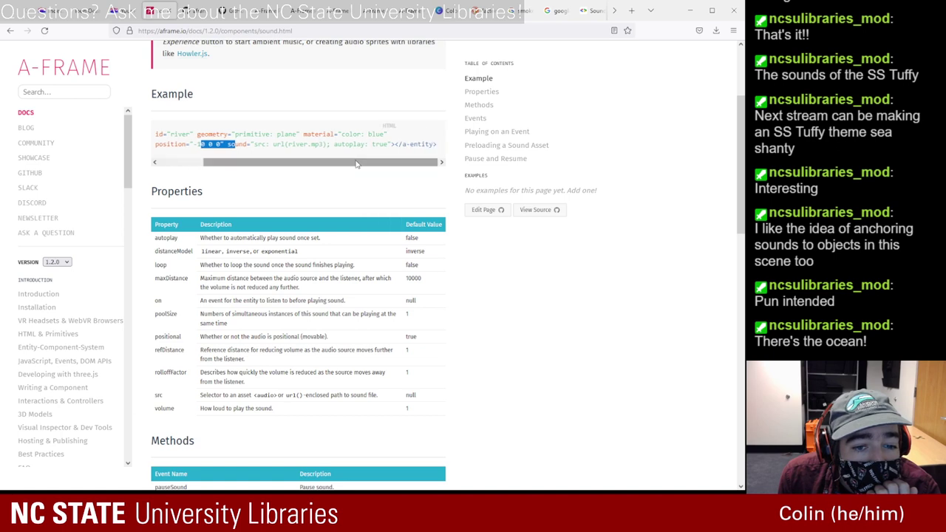
pyautogui.click(51, 10)
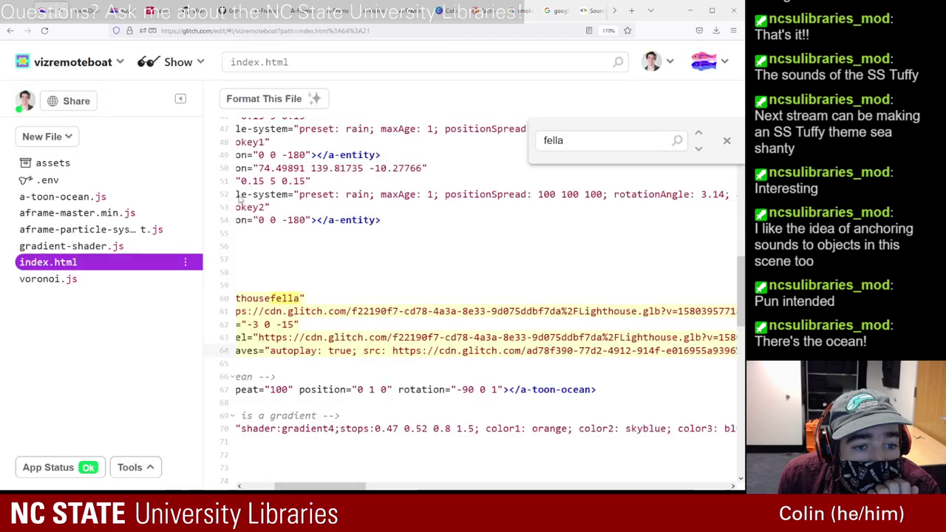
# - Indent the closing a-assets tag in index.html and make room above it, below the boat asset
pyautogui.scroll(5, 252, 224)
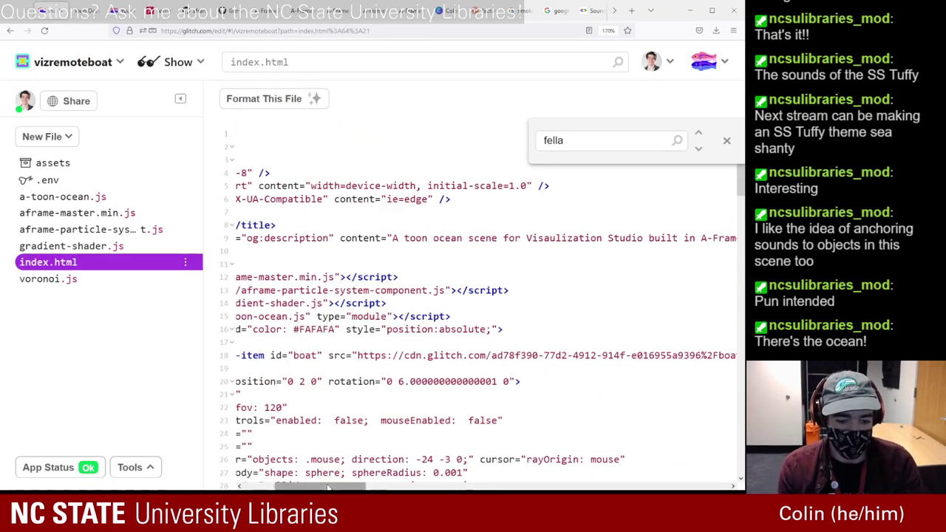
pyautogui.moveTo(331, 485); pyautogui.dragTo(212, 479)
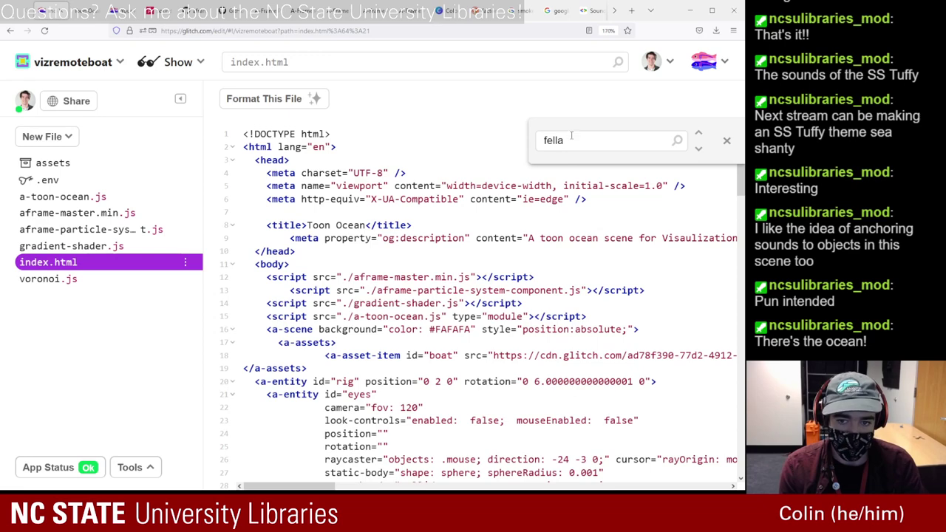
pyautogui.moveTo(571, 137); pyautogui.dragTo(524, 141)
pyautogui.click(322, 372)
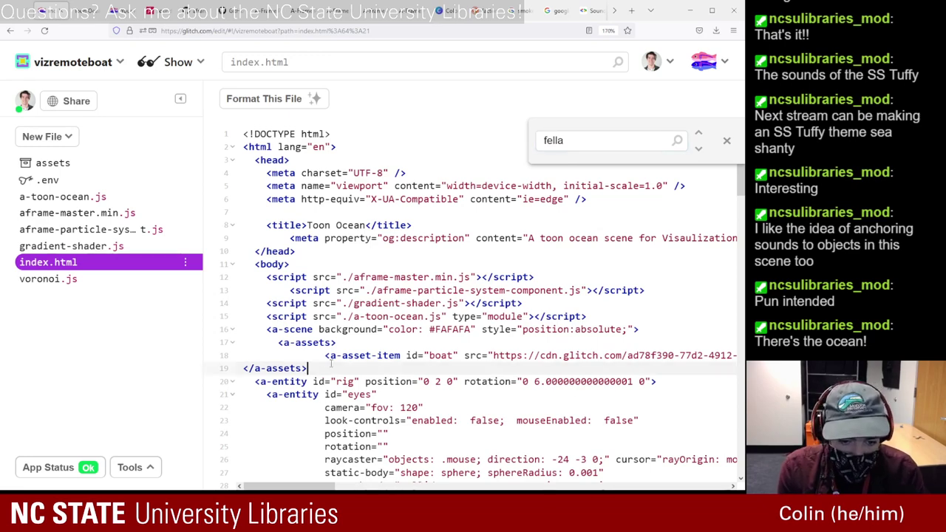
pyautogui.press('Return')
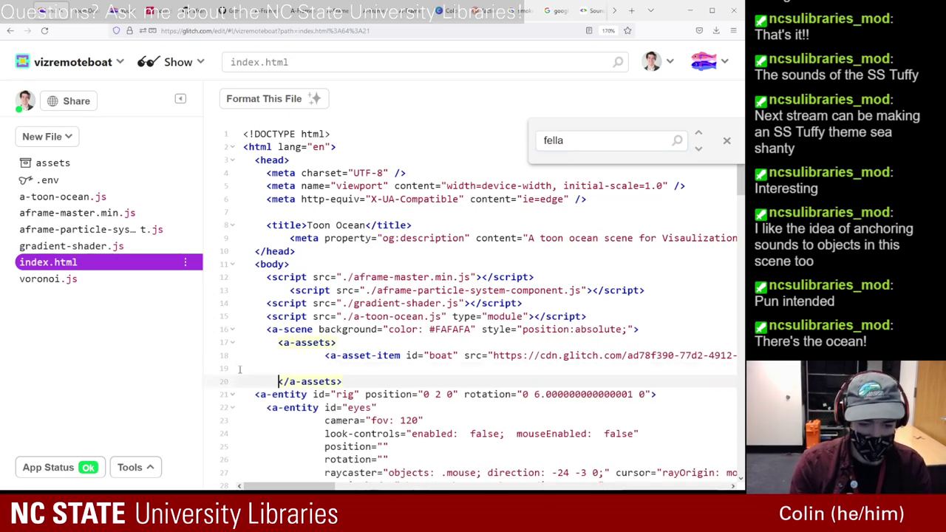
pyautogui.press('Return')
# - Below the boat asset, add an a-asset-item with id "wavescrash", an empty src attribute and a closing tag
pyautogui.click(343, 363)
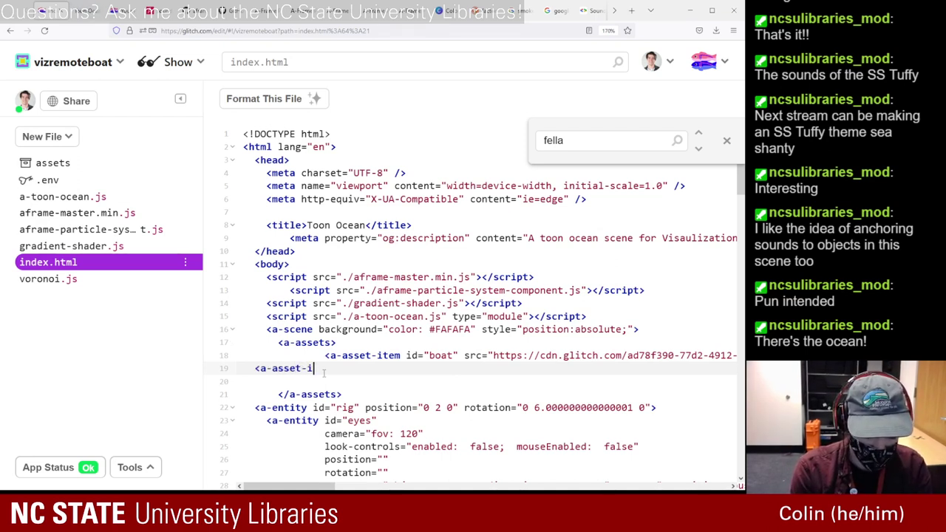
pyautogui.write('d=')
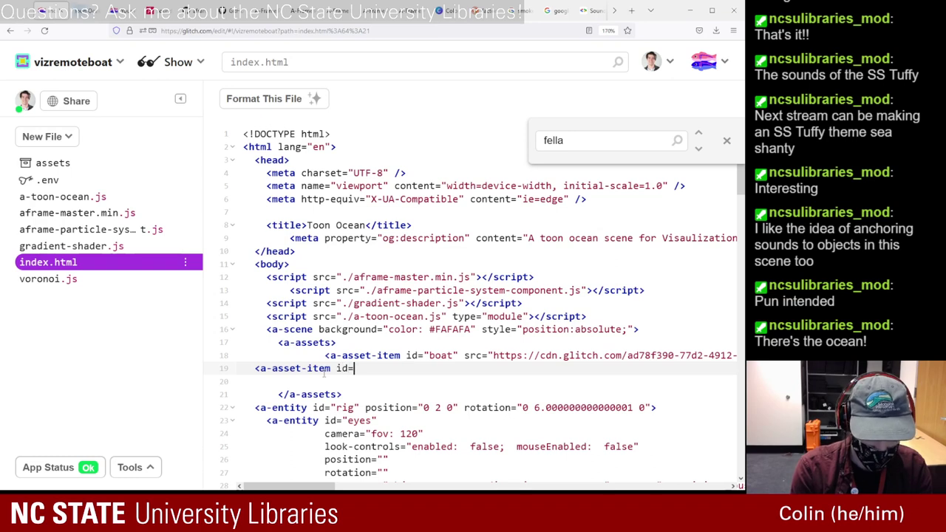
pyautogui.write('"waves')
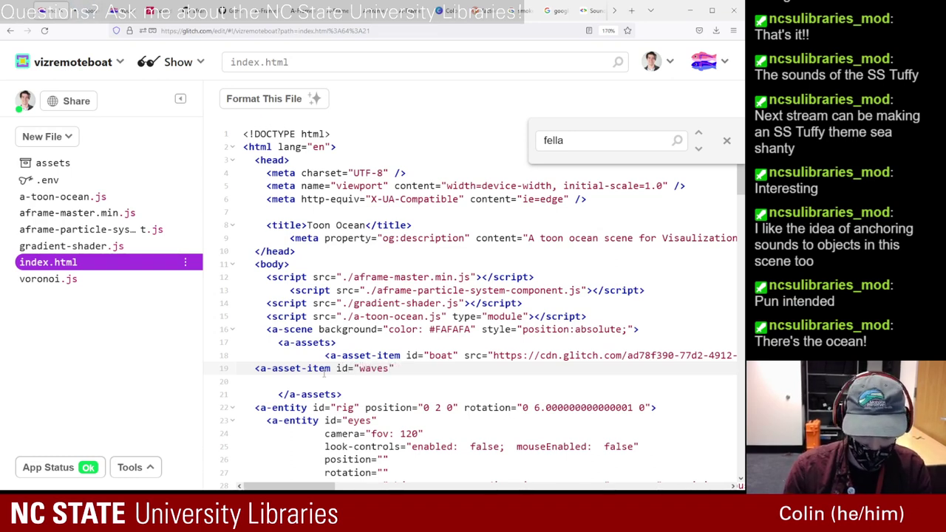
pyautogui.write('c')
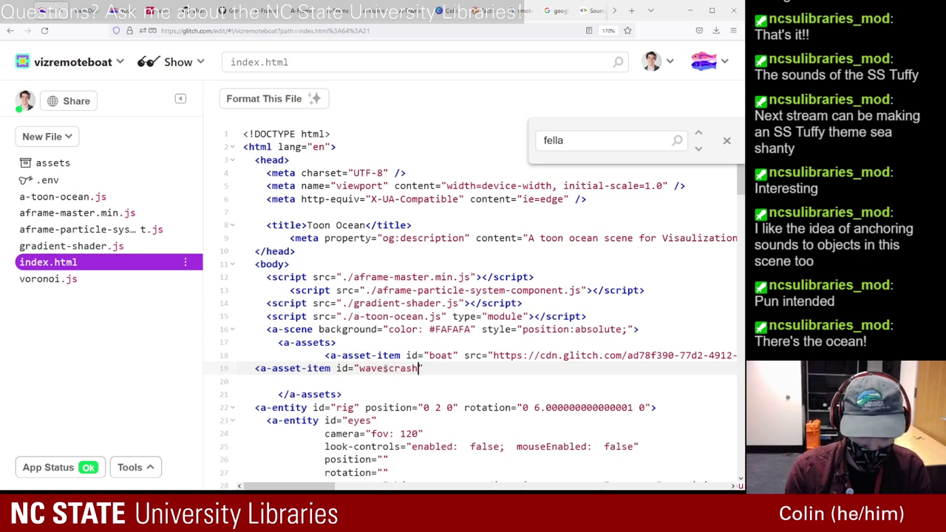
pyautogui.write('rash')
pyautogui.click(437, 365)
pyautogui.write('s')
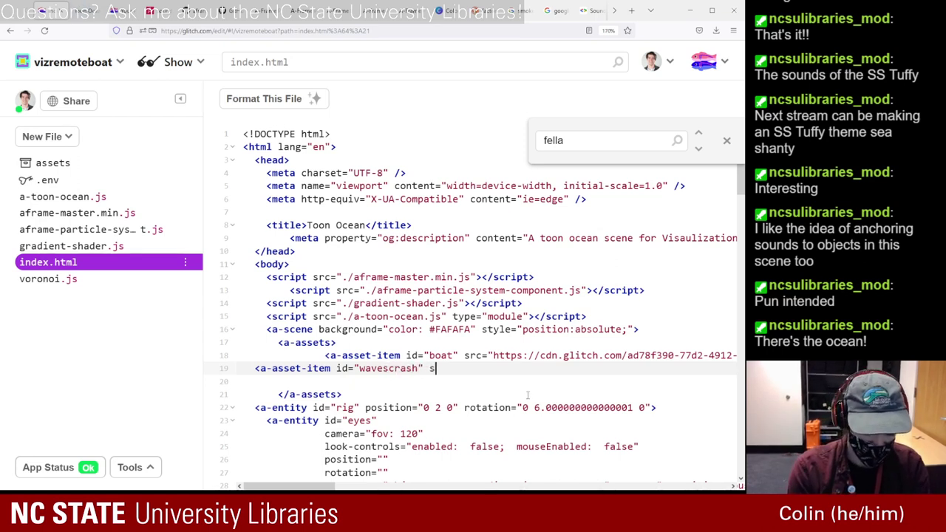
pyautogui.write('rc=""')
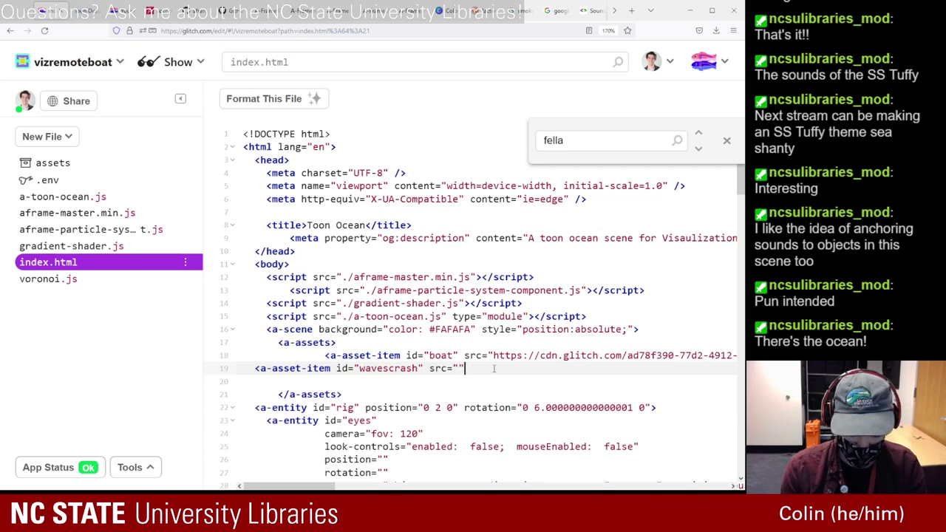
pyautogui.write('></a-asset-item>')
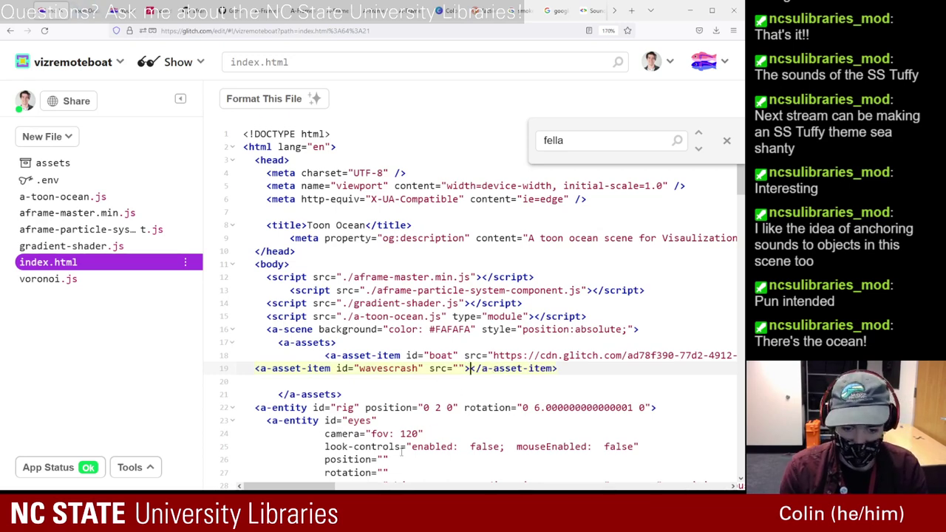
# - Copy the preload="auto" attribute from the boat asset into the wavescrash asset's opening tag
pyautogui.hscroll(10, 608, 385)
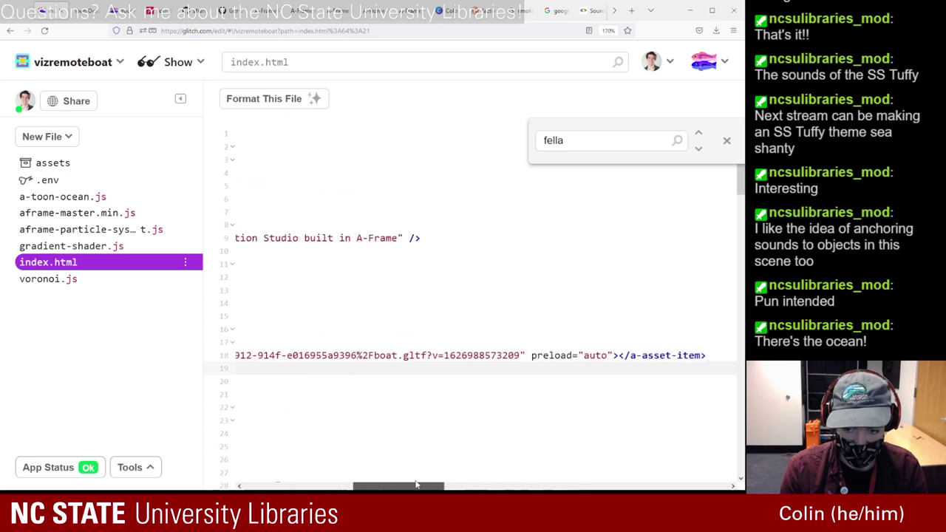
pyautogui.moveTo(613, 355); pyautogui.dragTo(531, 355)
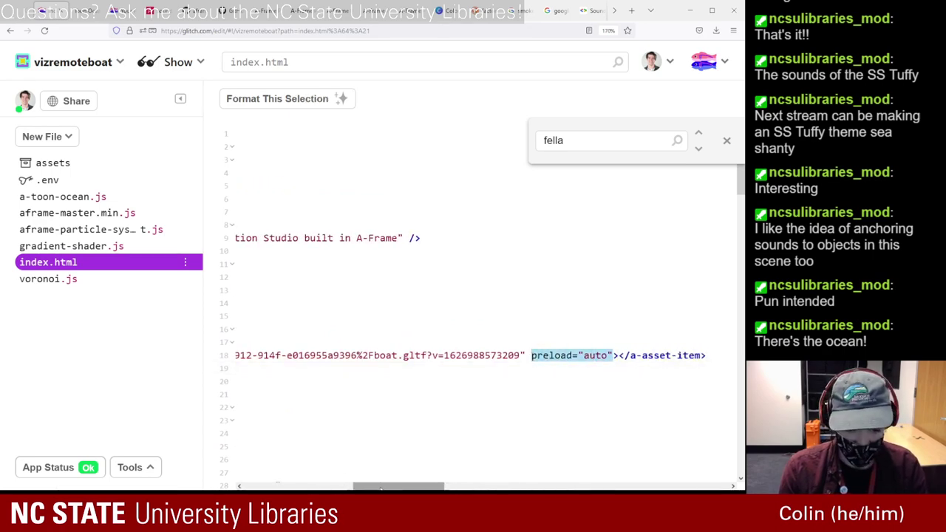
pyautogui.hscroll(-10, 351, 477)
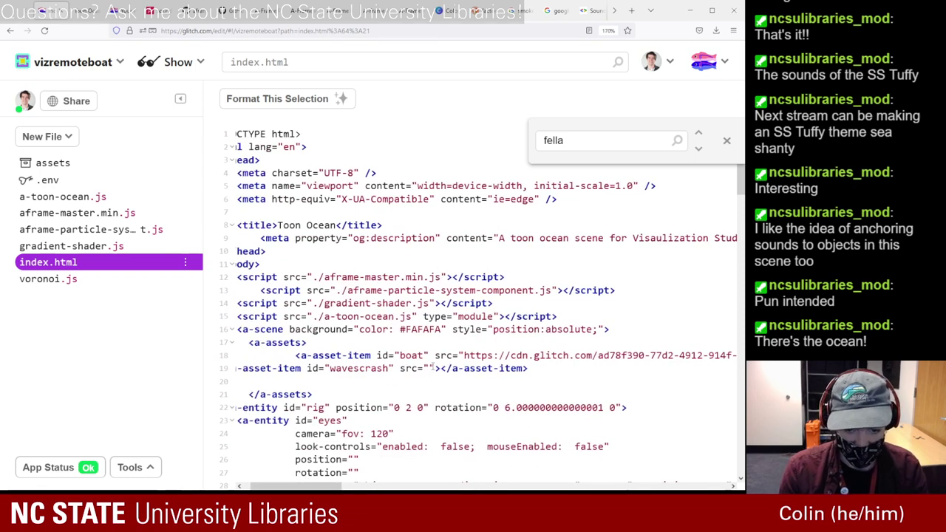
pyautogui.click(435, 368)
pyautogui.write('preload="auto"')
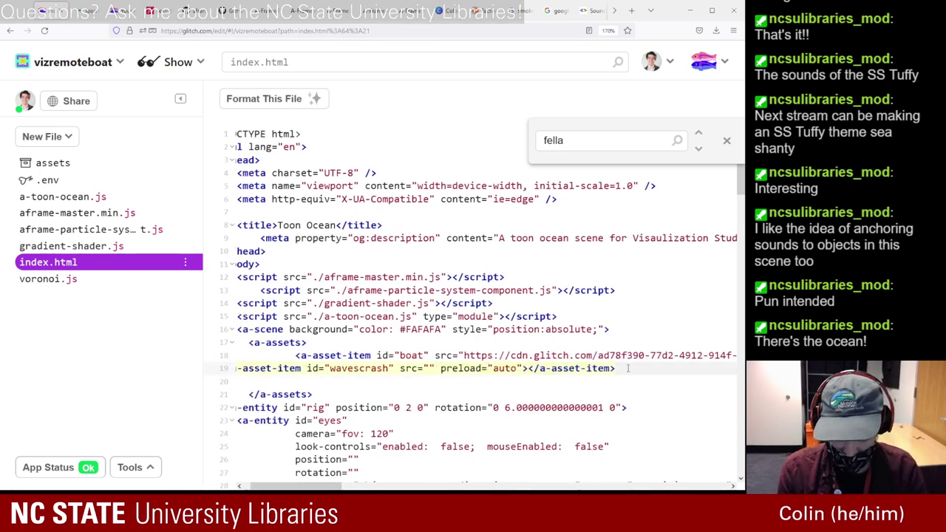
# - Duplicate the wavescrash asset line twice directly beneath the original
pyautogui.moveTo(628, 368); pyautogui.dragTo(254, 368)
pyautogui.hotkey('ctrl', 'c')
pyautogui.click(651, 368)
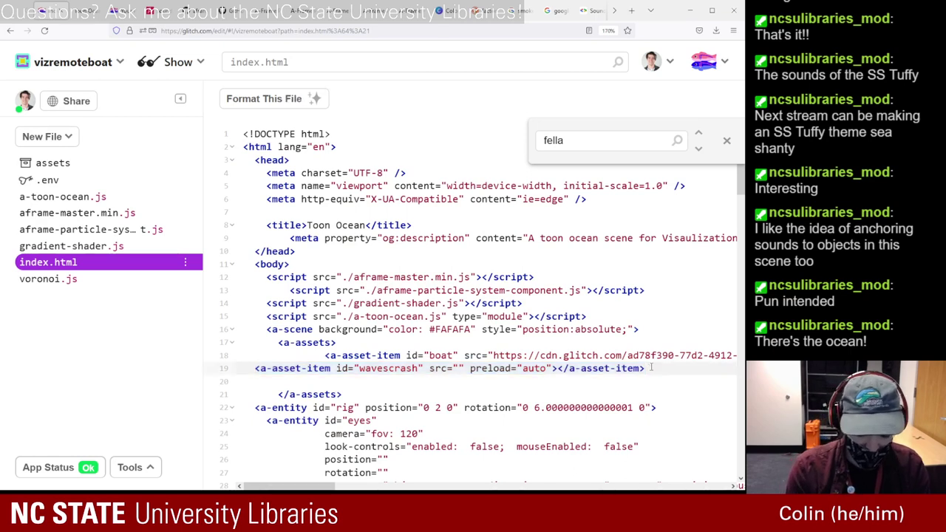
pyautogui.press('Return')
pyautogui.hotkey('ctrl', 'v')
pyautogui.press('Return')
pyautogui.hotkey('ctrl', 'v')
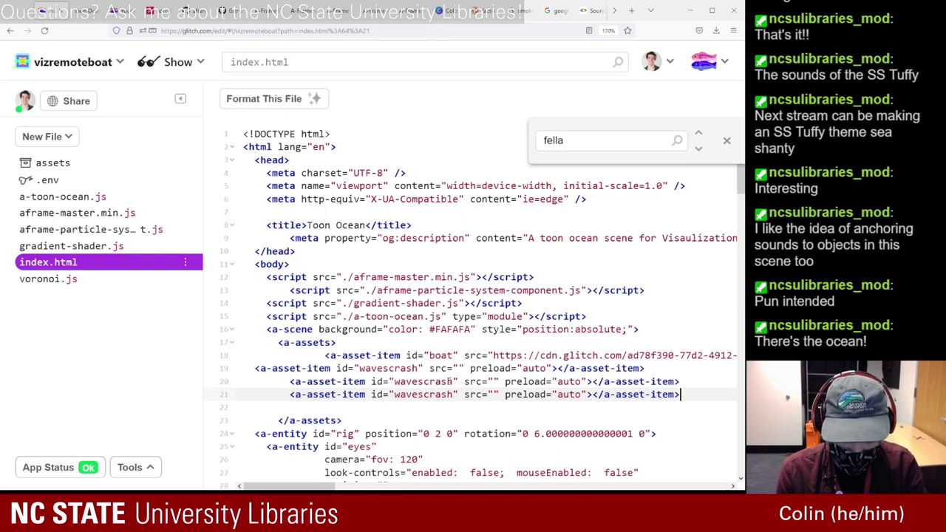
# - Change the ids of the two duplicated asset items to "boardcreak" and "shipbell"
pyautogui.moveTo(453, 381); pyautogui.dragTo(394, 382)
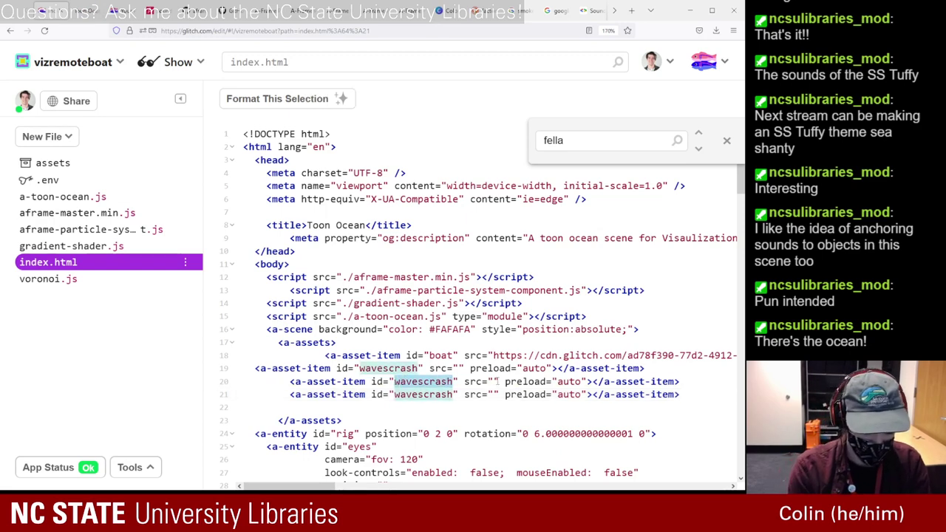
pyautogui.write('board')
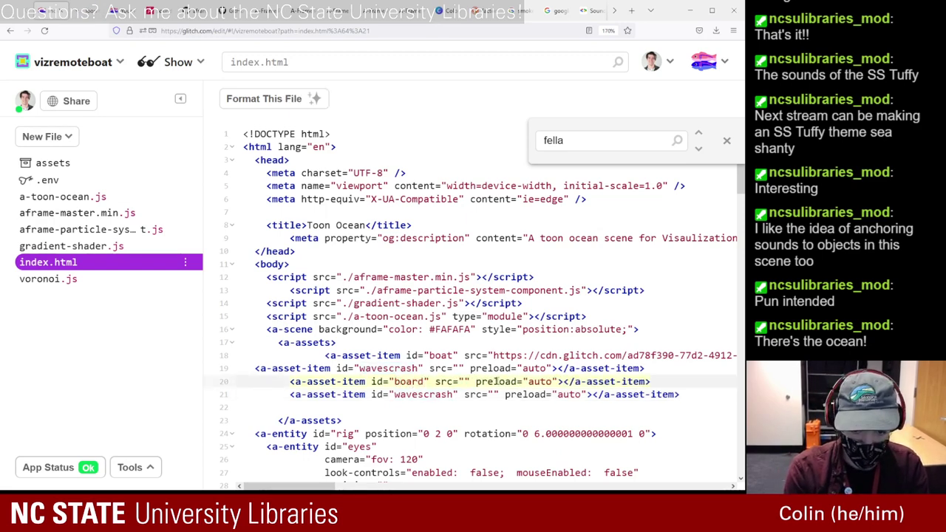
pyautogui.write('creak')
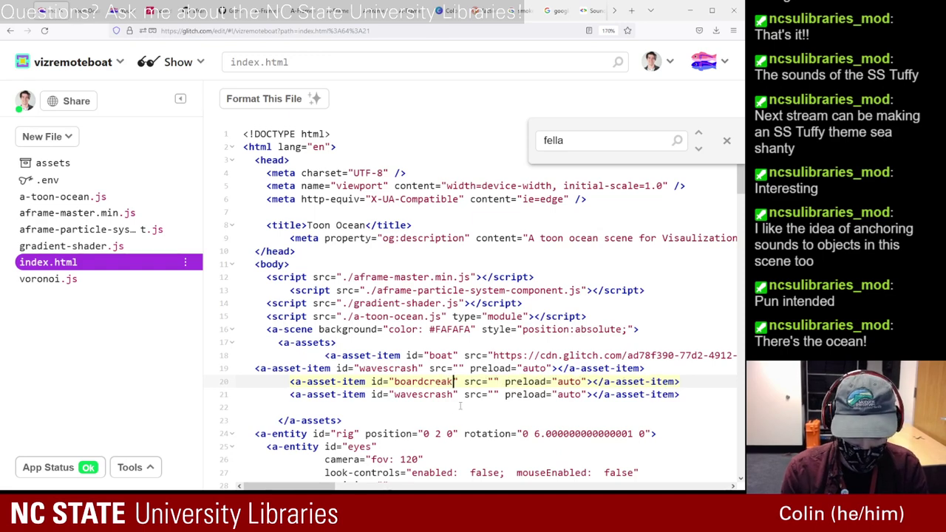
pyautogui.moveTo(452, 394); pyautogui.dragTo(394, 394)
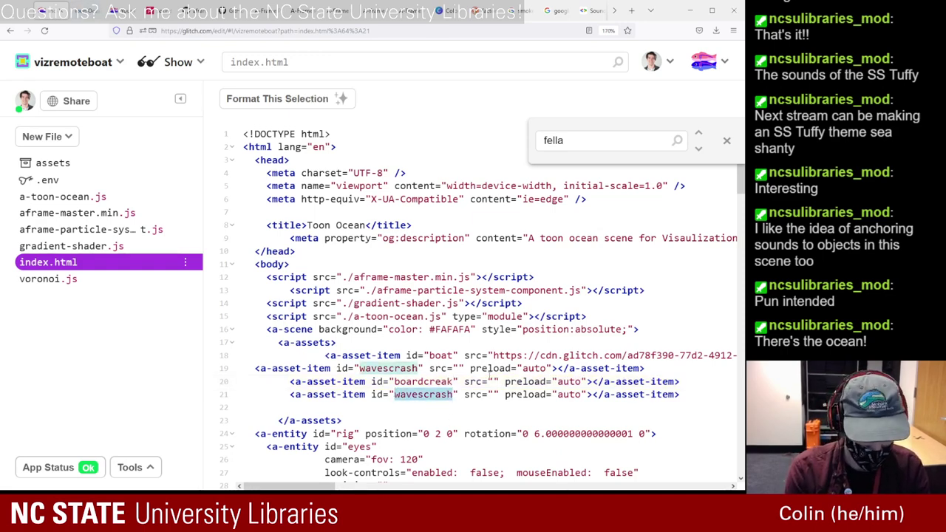
pyautogui.write('shipbell')
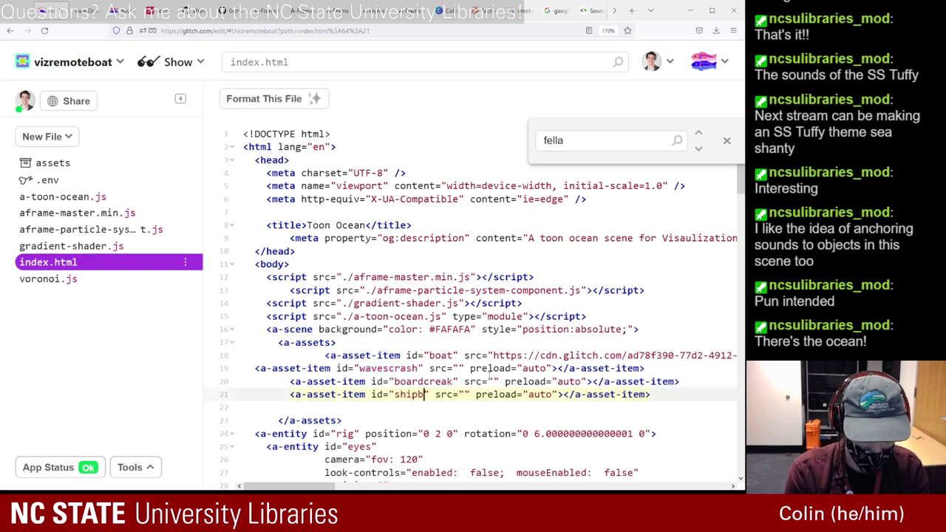
# - Copy the URL of ship_bell.mp3 from the project assets and paste it as the shipbell item's src in index.html
pyautogui.click(456, 368)
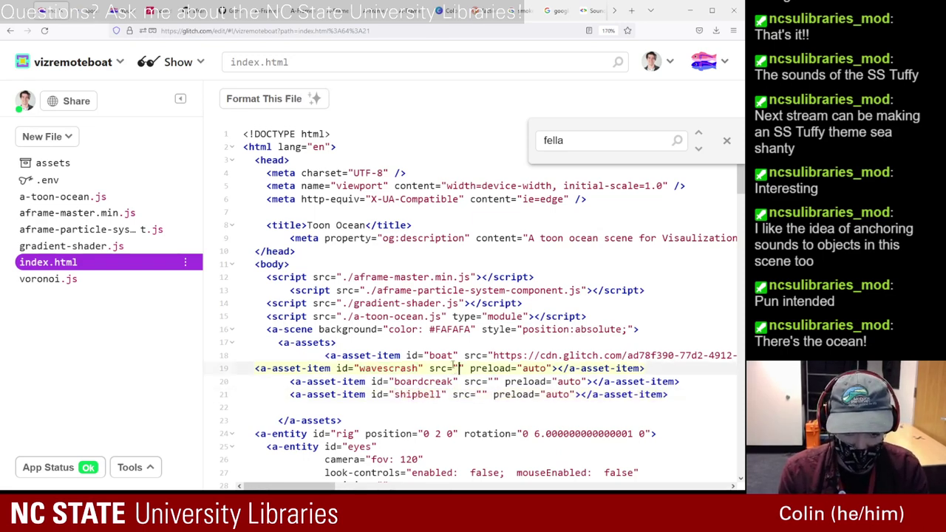
pyautogui.click(52, 163)
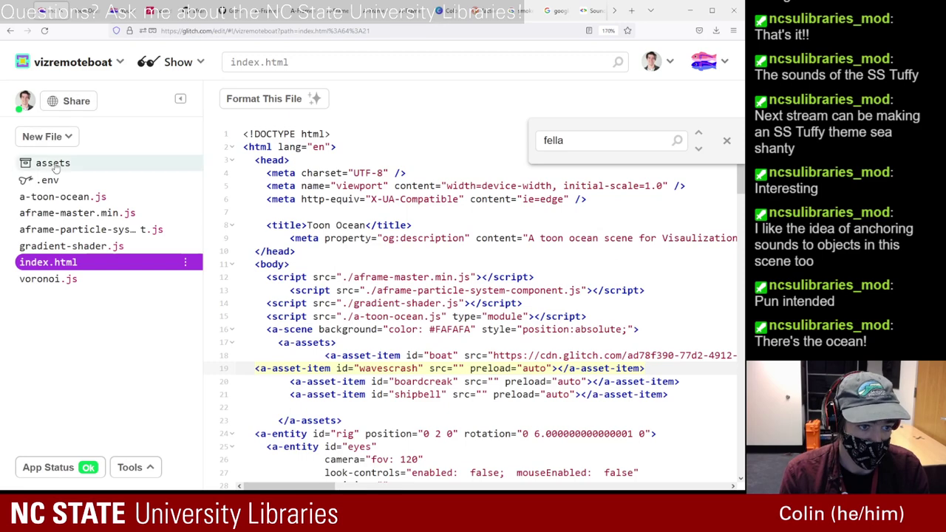
pyautogui.click(469, 259)
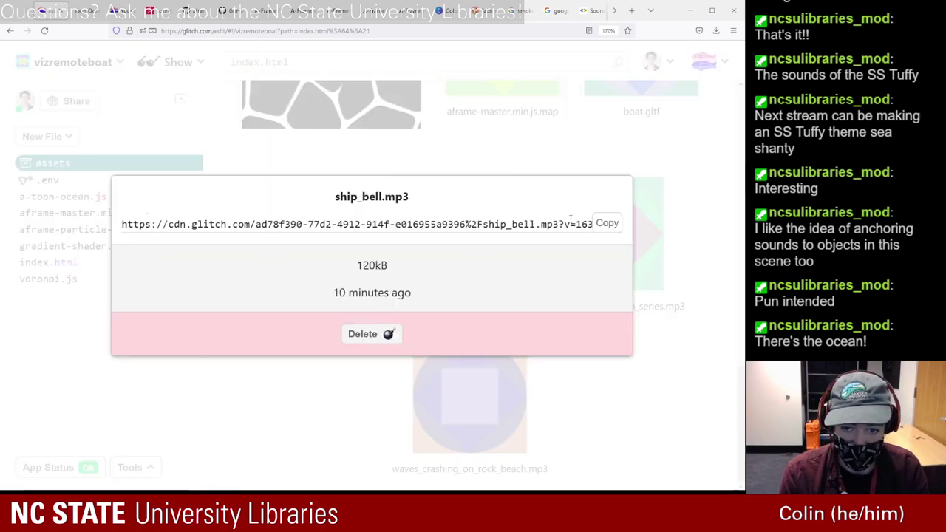
pyautogui.click(606, 222)
pyautogui.click(89, 316)
pyautogui.click(64, 267)
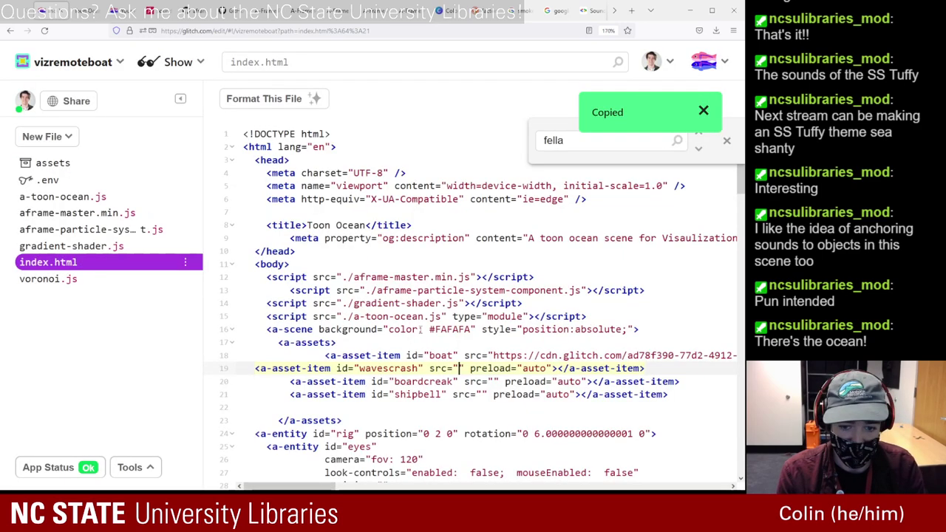
pyautogui.click(478, 394)
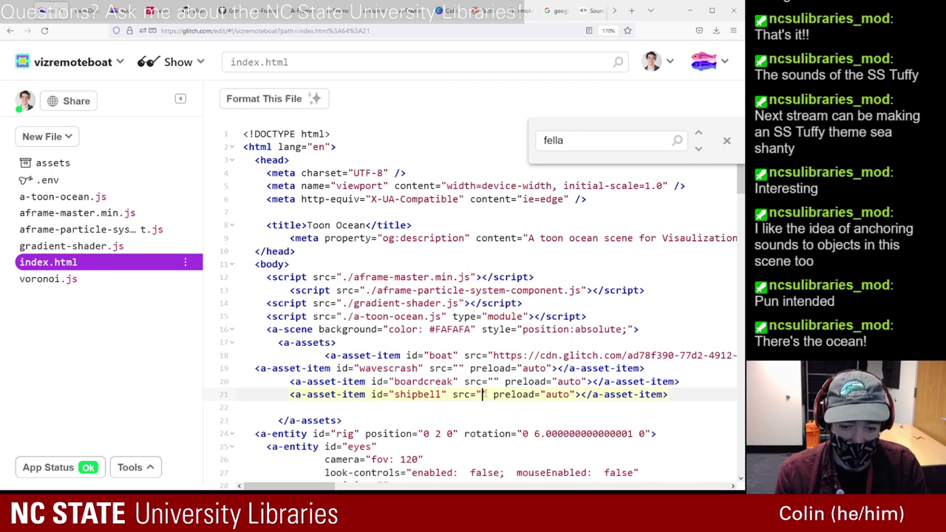
pyautogui.hotkey('ctrl', 'v')
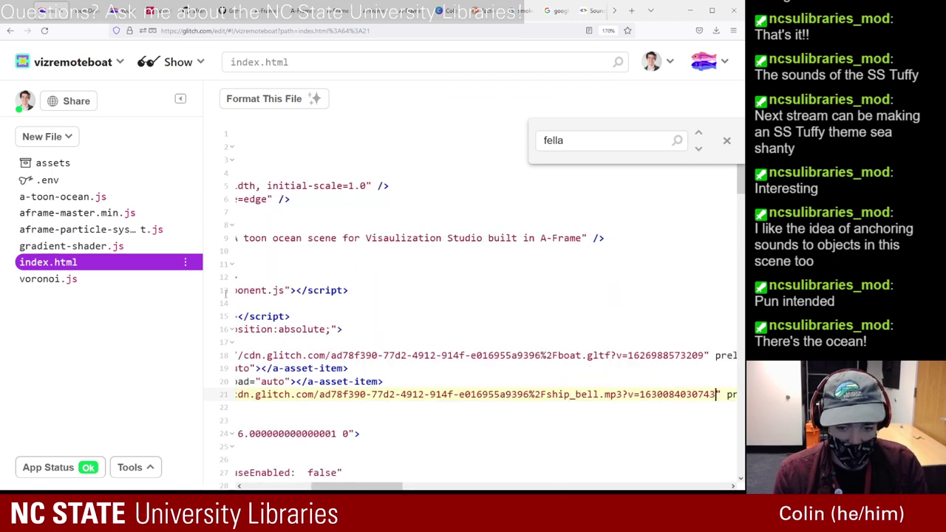
# - Copy the URL of wood_creak_on_old_ship_series.mp3 from the project assets and paste it as the boardcreak item's src
pyautogui.click(52, 164)
pyautogui.click(612, 256)
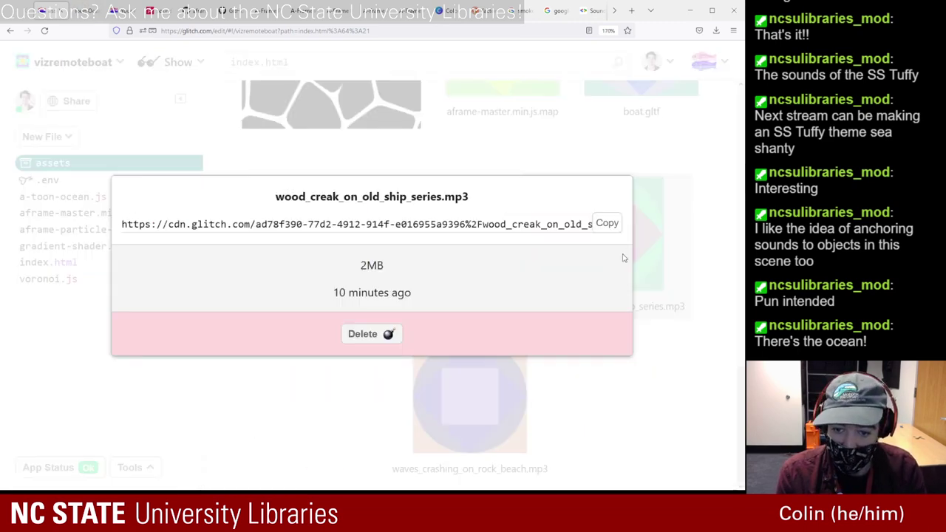
pyautogui.click(607, 224)
pyautogui.click(60, 365)
pyautogui.click(48, 262)
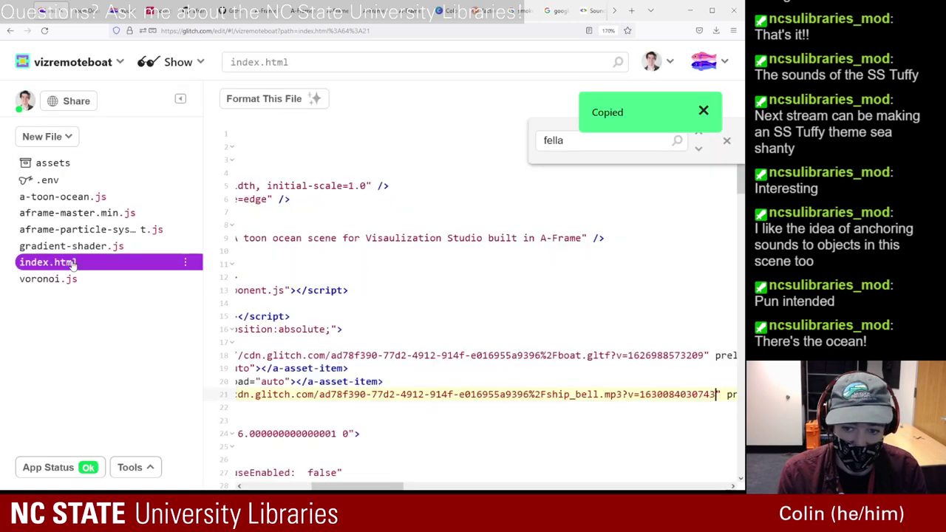
pyautogui.moveTo(373, 487); pyautogui.dragTo(310, 487)
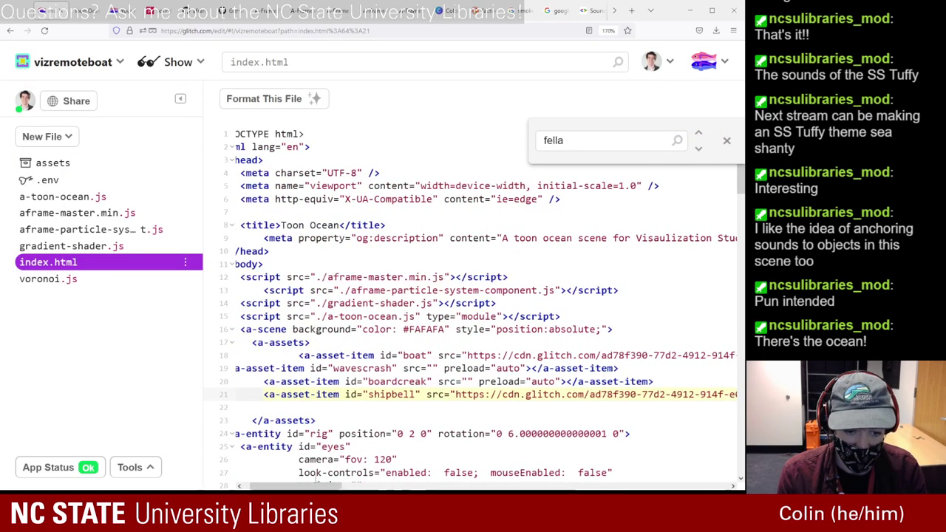
pyautogui.click(468, 382)
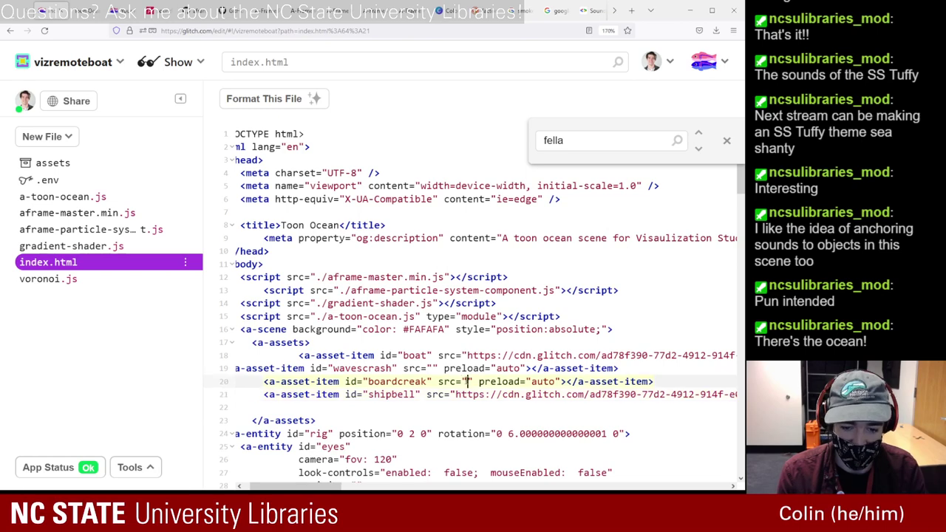
pyautogui.hotkey('ctrl', 'v')
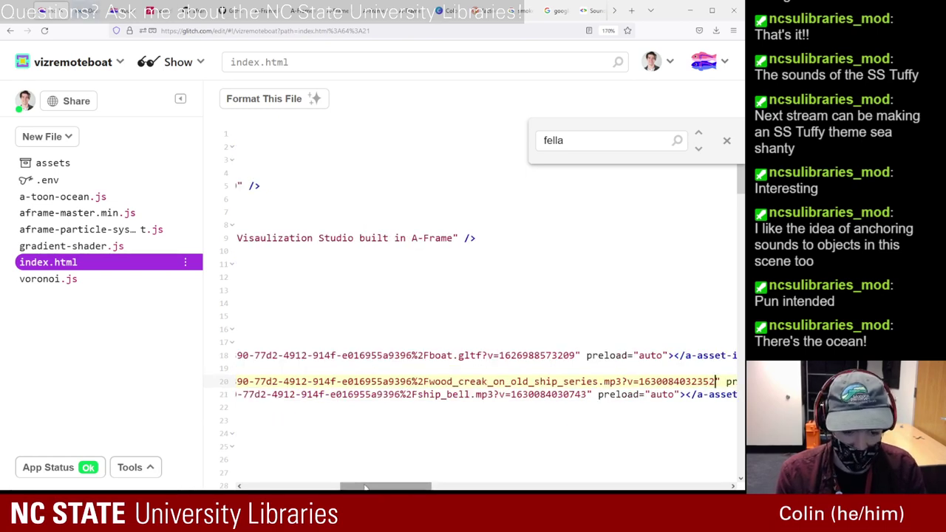
# - Copy the URL of waves_crashing_on_rock_beach.mp3 from the project assets and paste it into the wavescrash item's src
pyautogui.moveTo(359, 486); pyautogui.dragTo(258, 484)
pyautogui.click(53, 163)
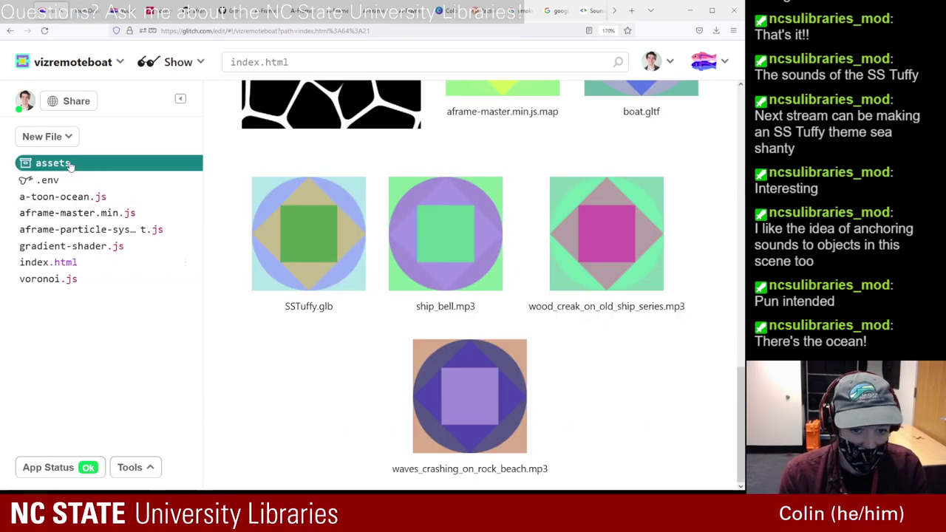
pyautogui.click(480, 396)
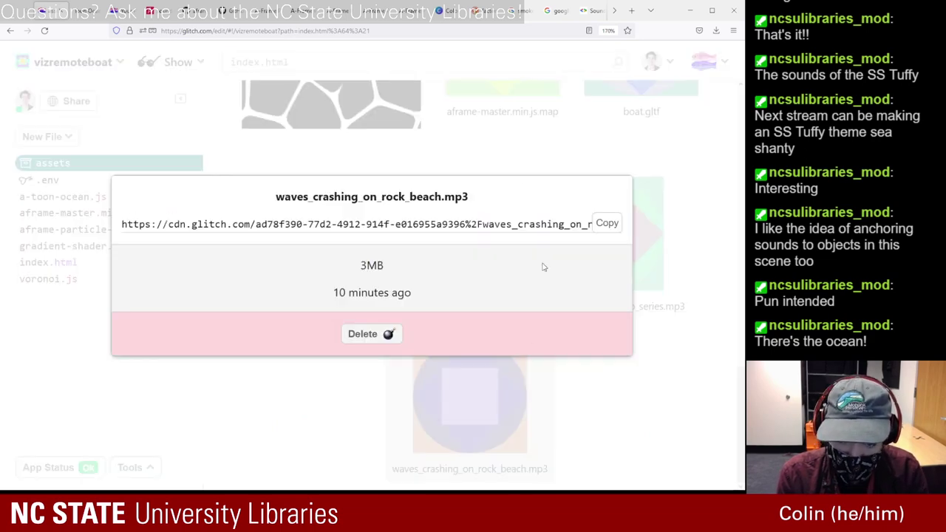
pyautogui.click(607, 222)
pyautogui.click(69, 335)
pyautogui.click(48, 262)
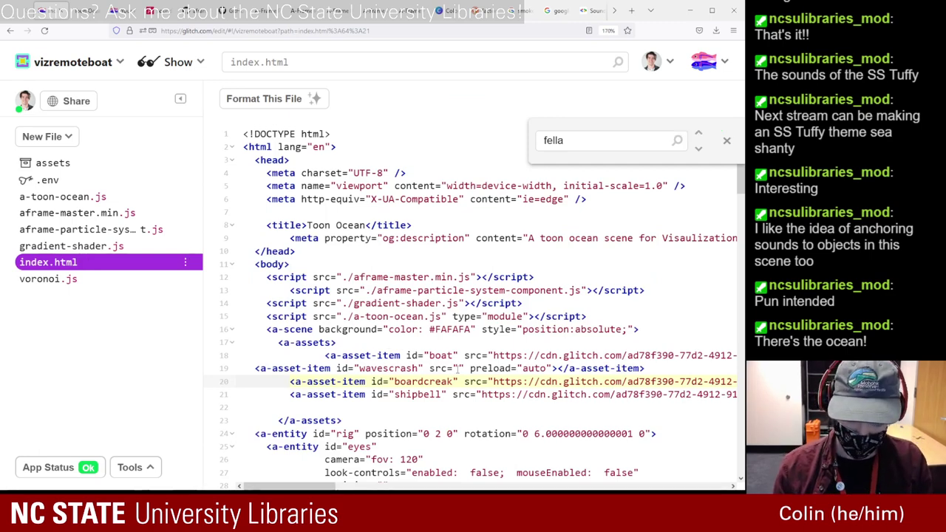
pyautogui.click(461, 368)
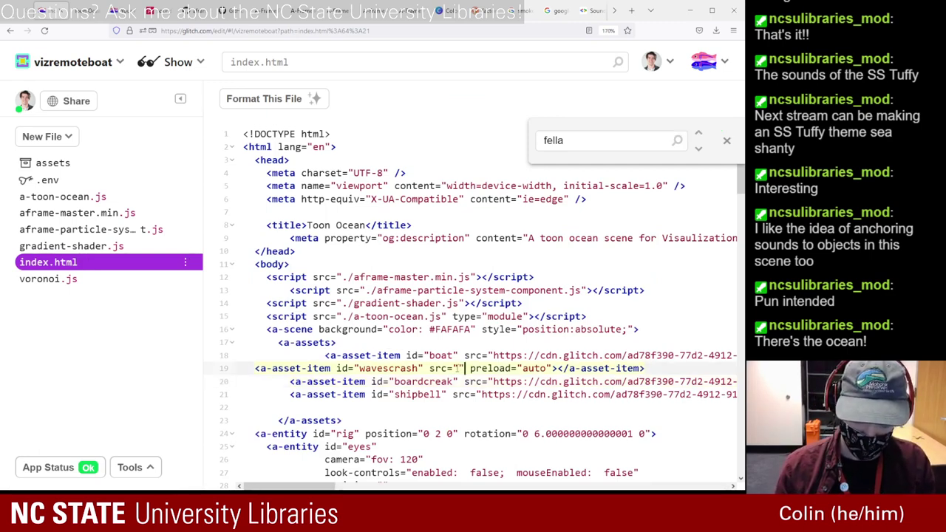
pyautogui.hotkey('ctrl', 'v')
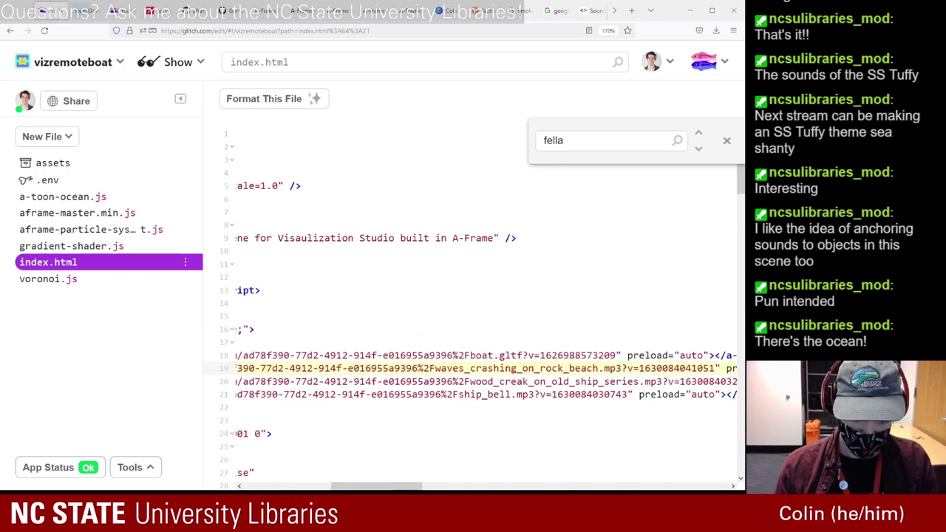
pyautogui.hscroll(-5, 378, 348)
pyautogui.scroll(-10, 379, 347)
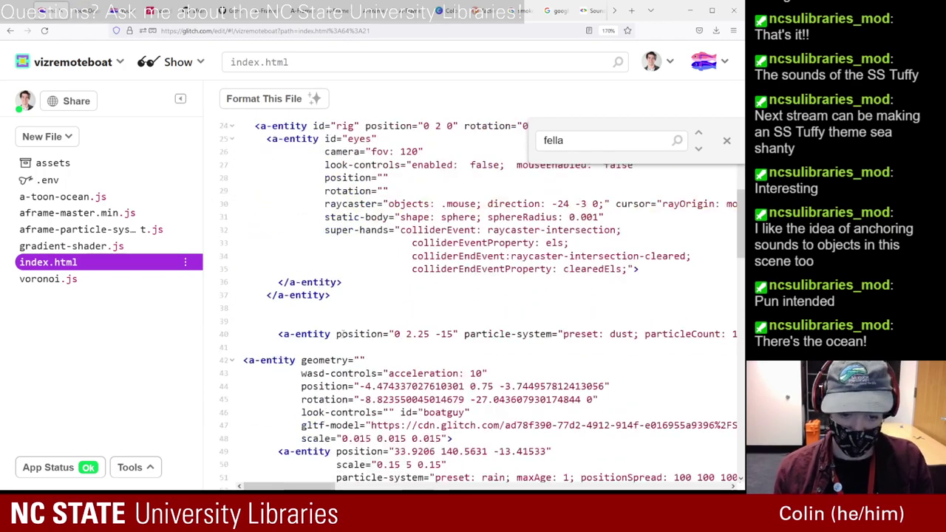
# - Replace the lighthousefella model's src URL in index.html with #wavescrash
pyautogui.scroll(3, 379, 257)
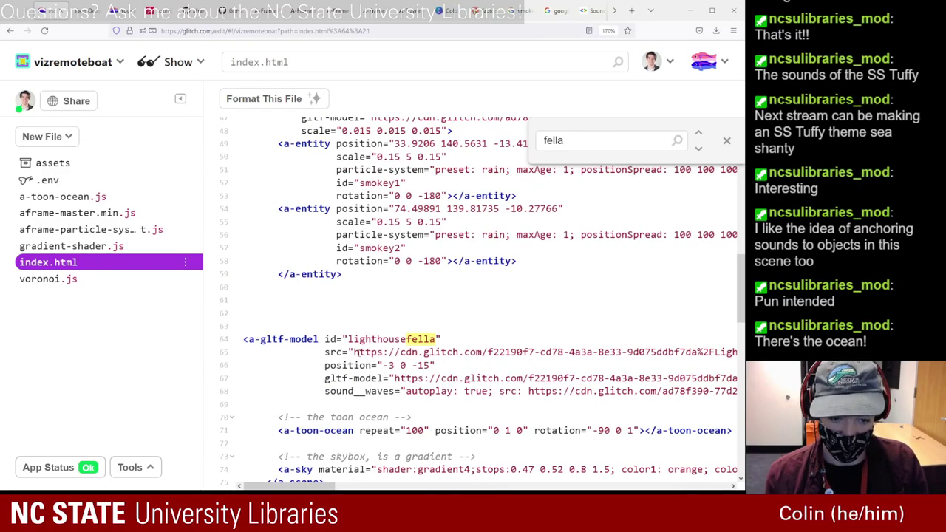
pyautogui.moveTo(353, 352); pyautogui.dragTo(717, 352)
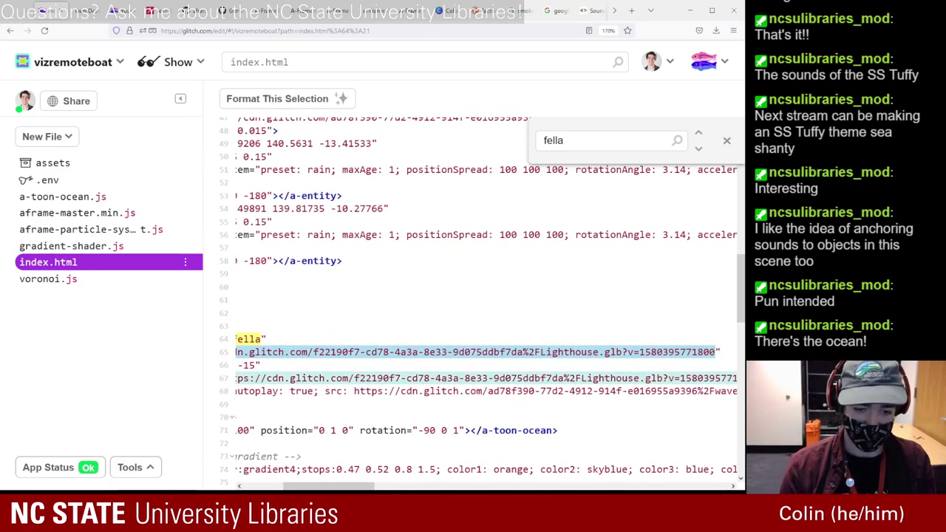
pyautogui.press('BackSpace')
pyautogui.hscroll(-3, 337, 381)
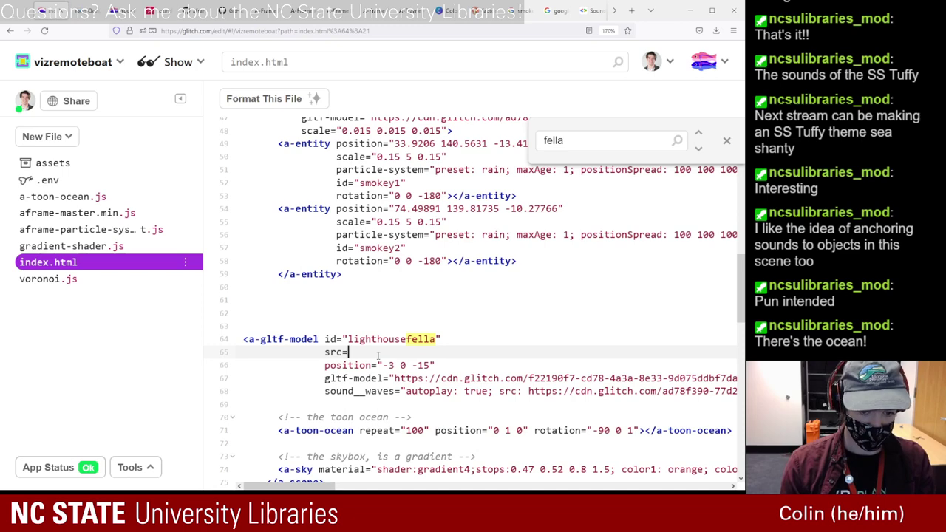
pyautogui.write('ave')
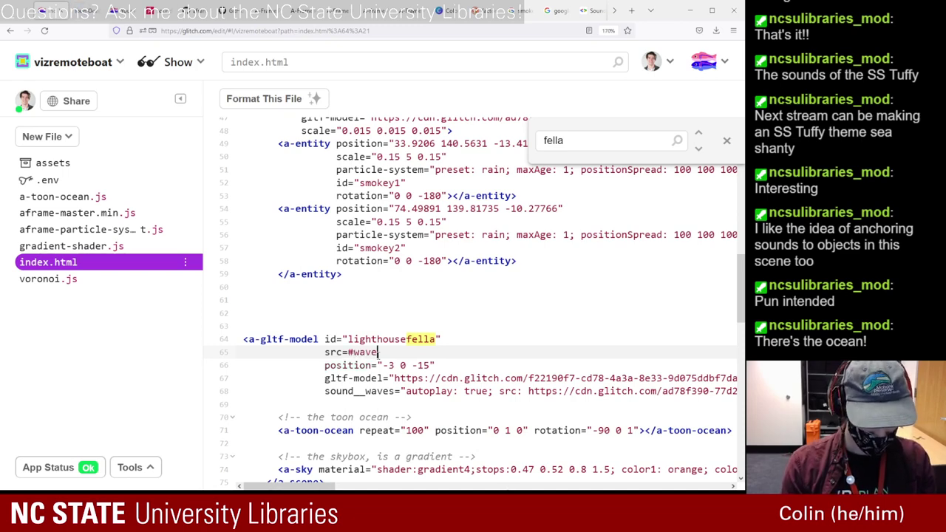
pyautogui.write('sound')
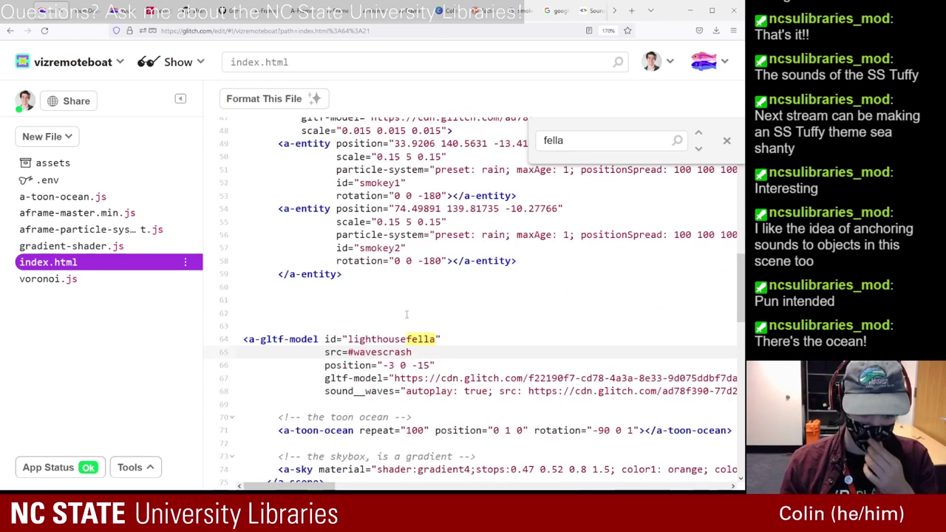
# - Check the live vizremoteboat scene by running it in the A-Frame inspector, and return to the code
pyautogui.click(88, 11)
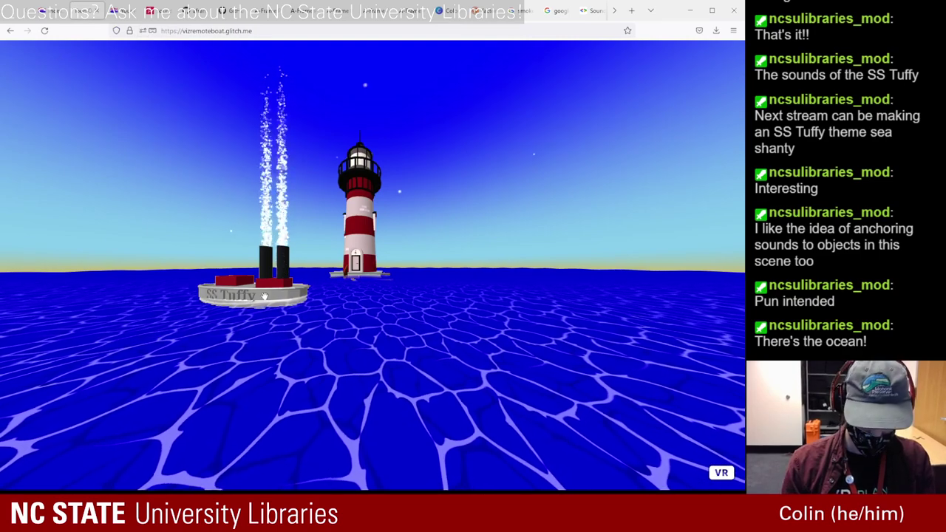
pyautogui.hotkey('ctrl', 'alt', 'i')
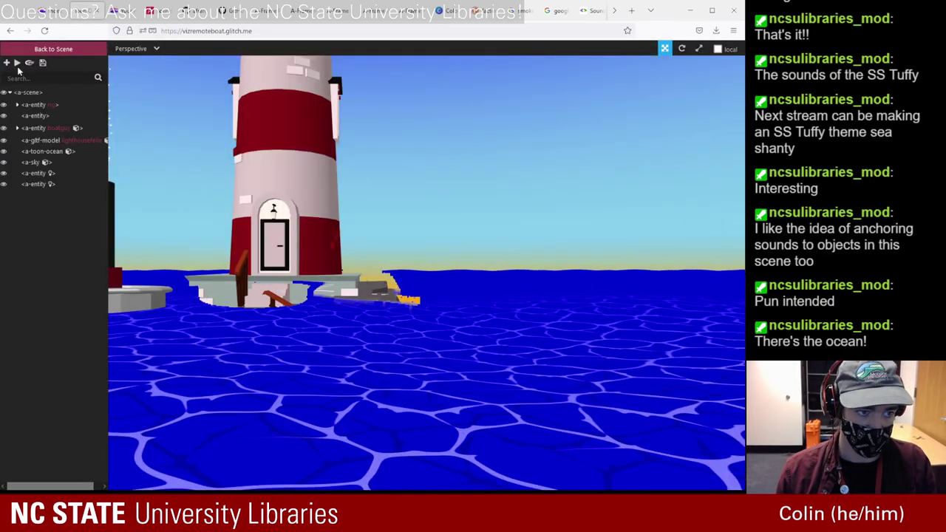
pyautogui.click(17, 63)
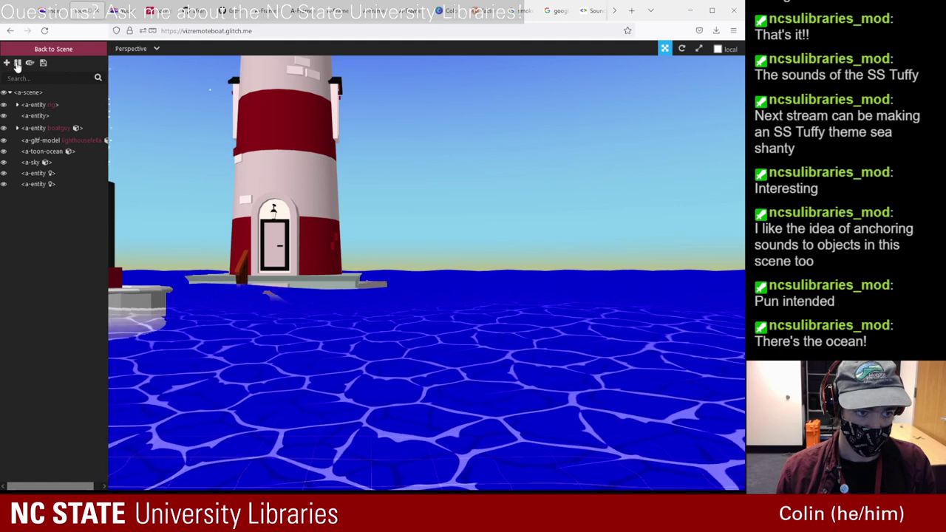
pyautogui.click(50, 11)
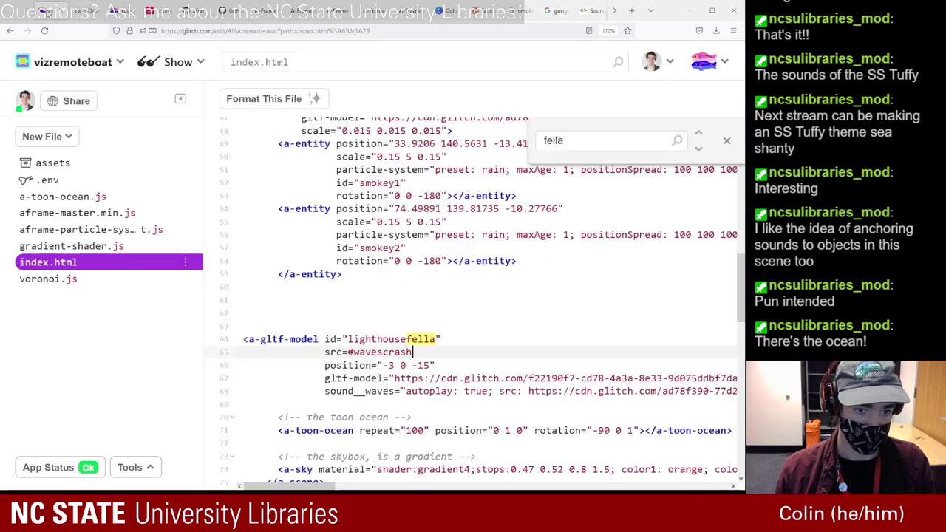
# - Enclose the lighthousefella model's #wavescrash src value in double quotes
pyautogui.write('"')
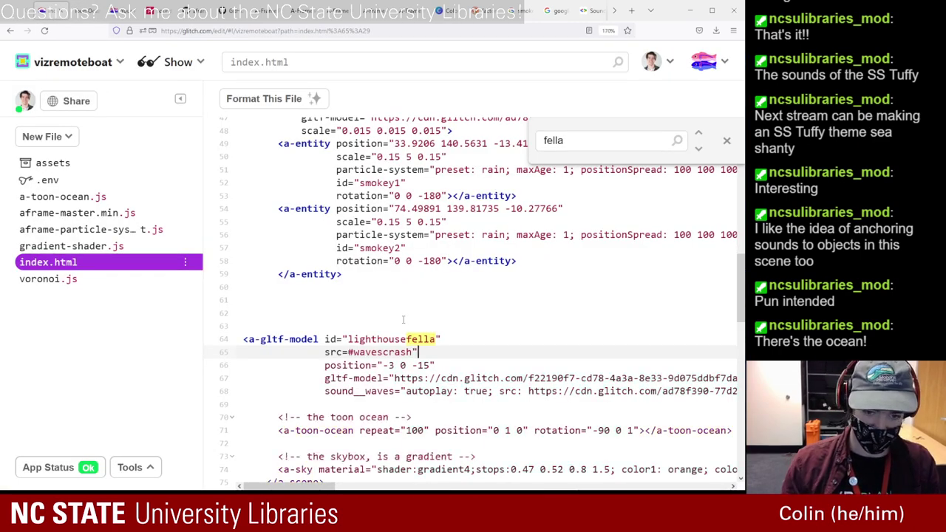
pyautogui.click(348, 351)
pyautogui.write('"')
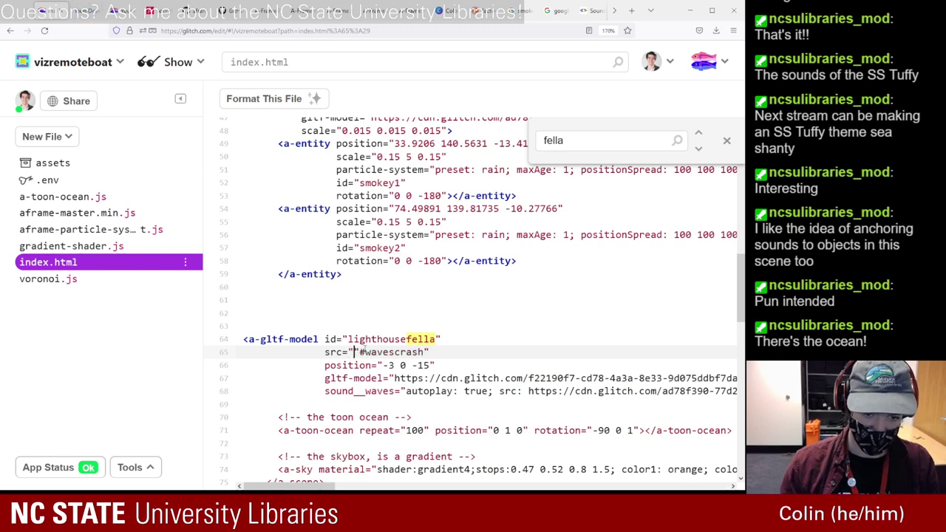
pyautogui.press('BackSpace')
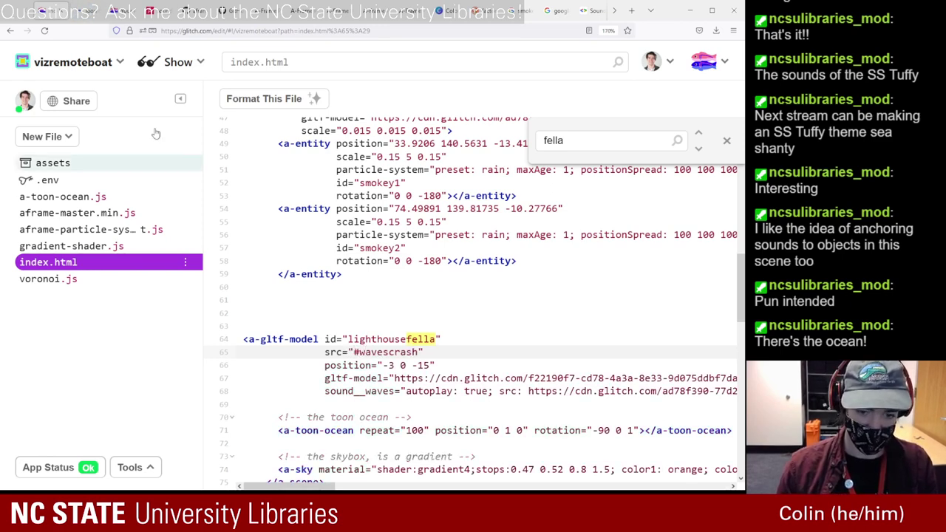
# - Run the live scene in the A-Frame inspector to test the wave sound, and reload the scene page
pyautogui.click(85, 10)
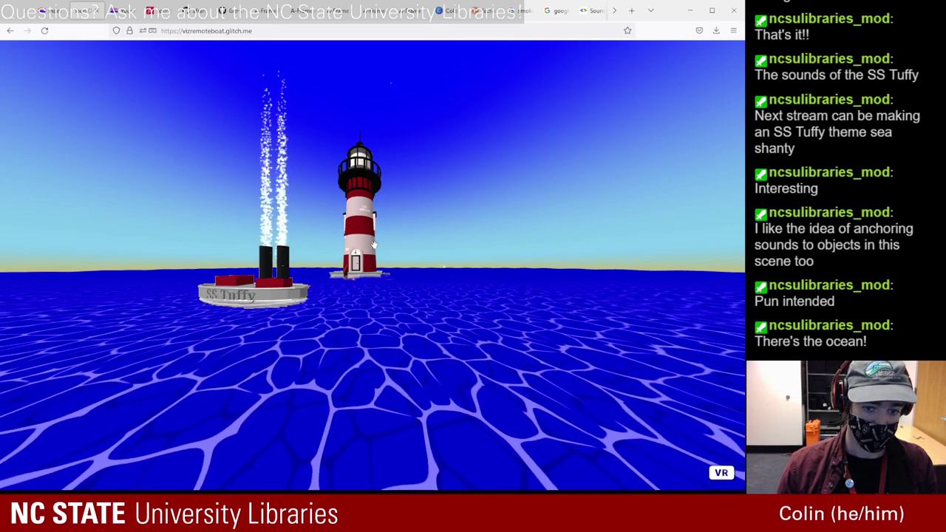
pyautogui.hotkey('ctrl', 'alt', 'i')
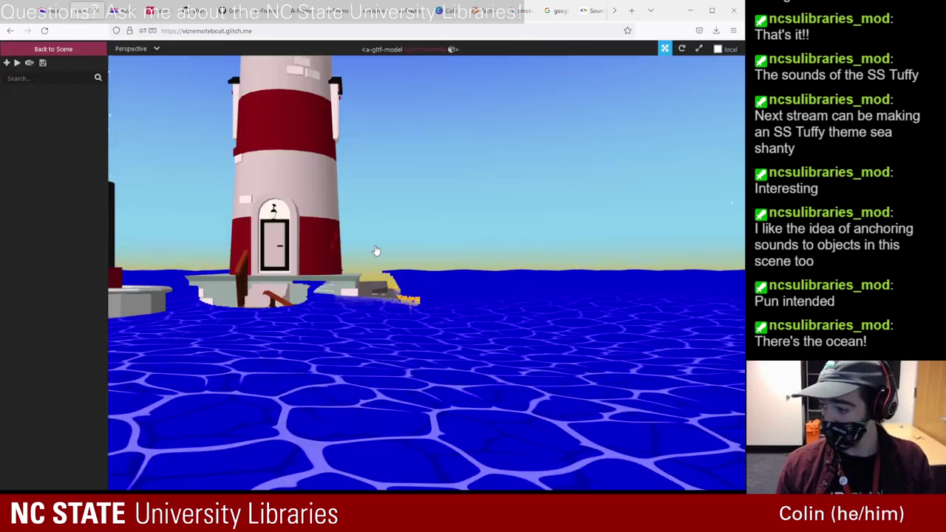
pyautogui.click(17, 64)
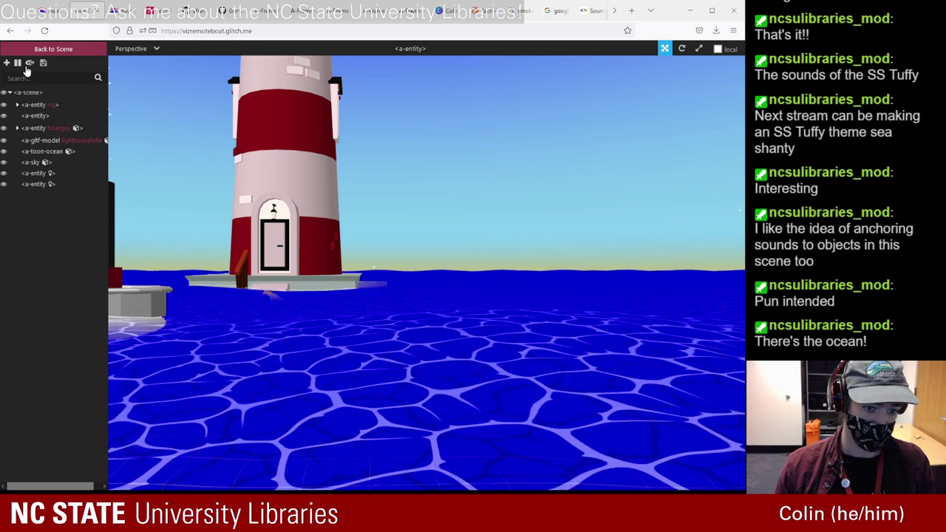
pyautogui.click(434, 371)
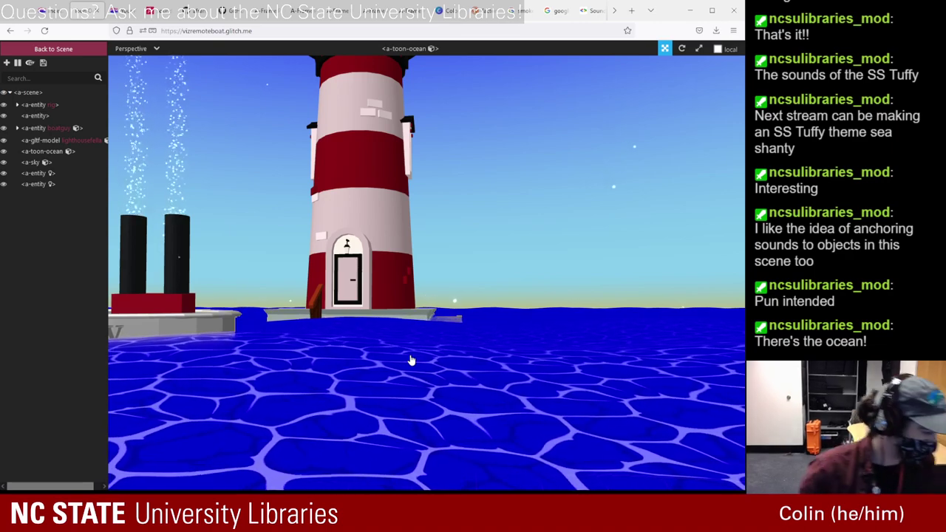
pyautogui.click(48, 10)
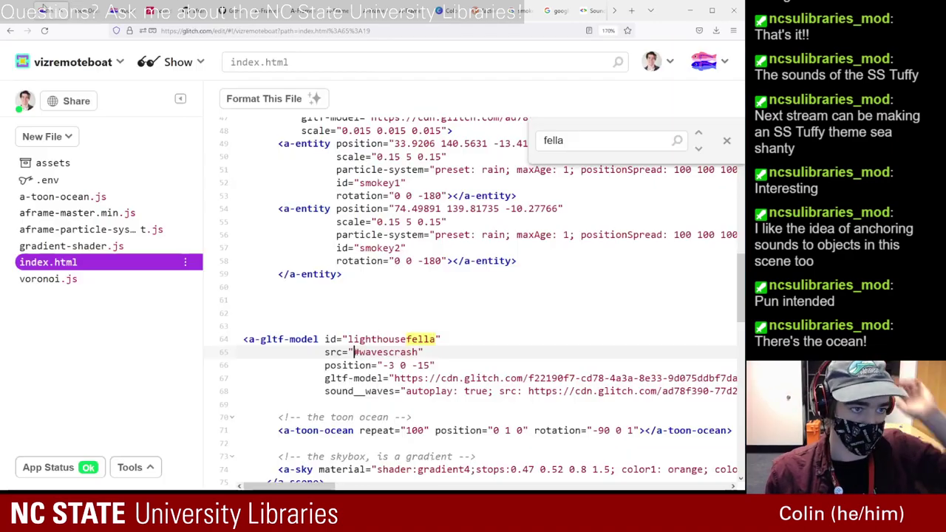
pyautogui.click(83, 11)
pyautogui.click(45, 31)
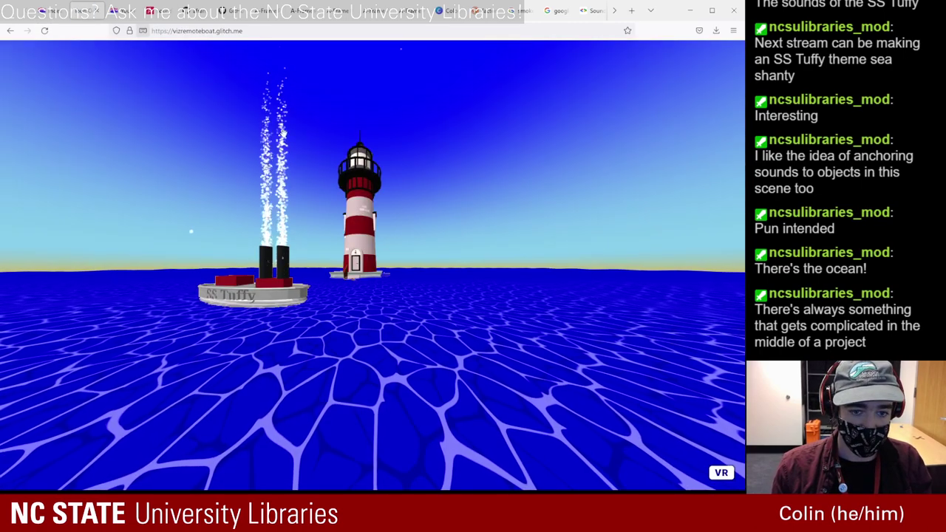
# - Cut the src="#wavescrash" attribute from the lighthousefella model and remove the empty line it leaves
pyautogui.click(59, 10)
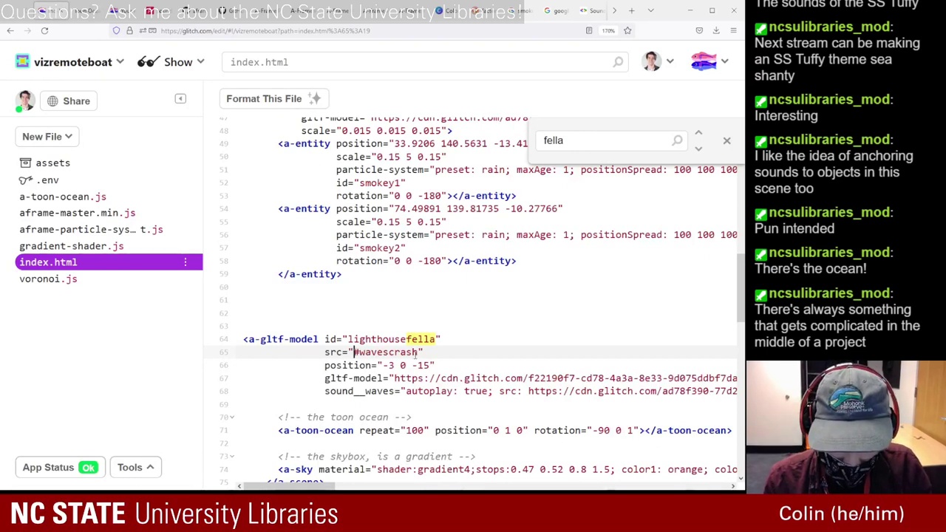
pyautogui.moveTo(424, 352); pyautogui.dragTo(326, 353)
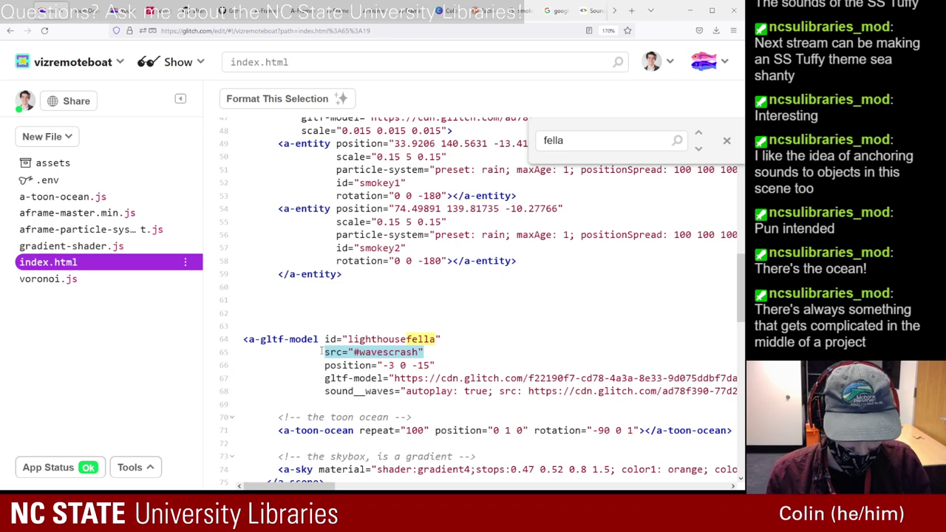
pyautogui.press('BackSpace')
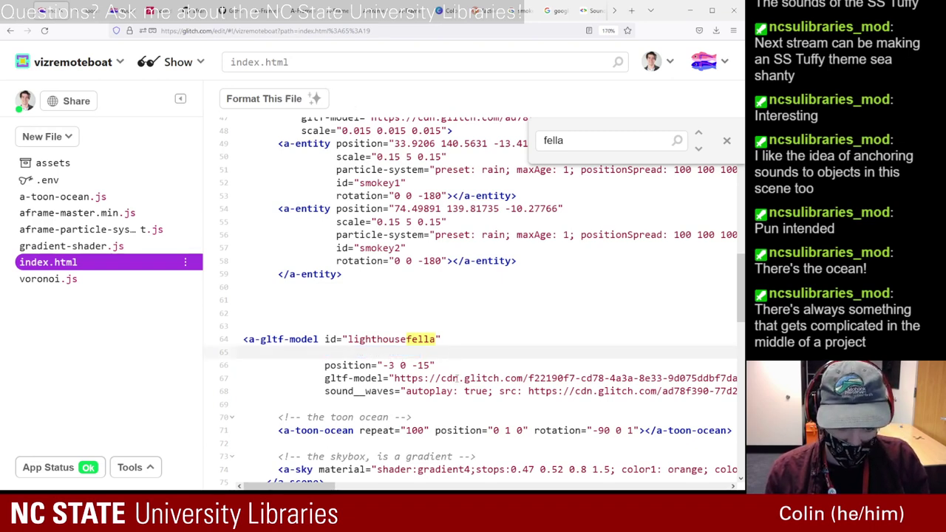
pyautogui.press('Delete')
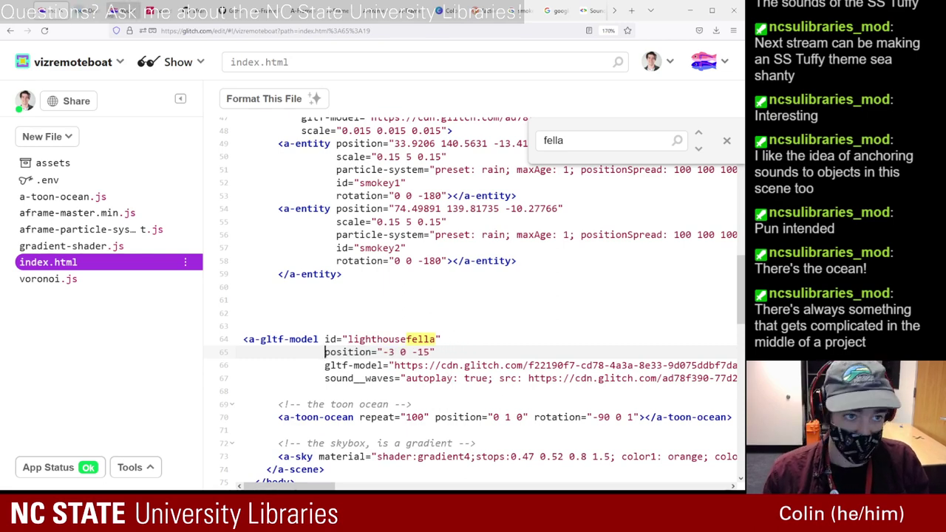
# - Replace the audio URL in the lighthouse's sound__waves attribute with the cut src and strip its quotes, giving src=#wavescrash
pyautogui.hotkey('ctrl', 'shift', 'Tab')
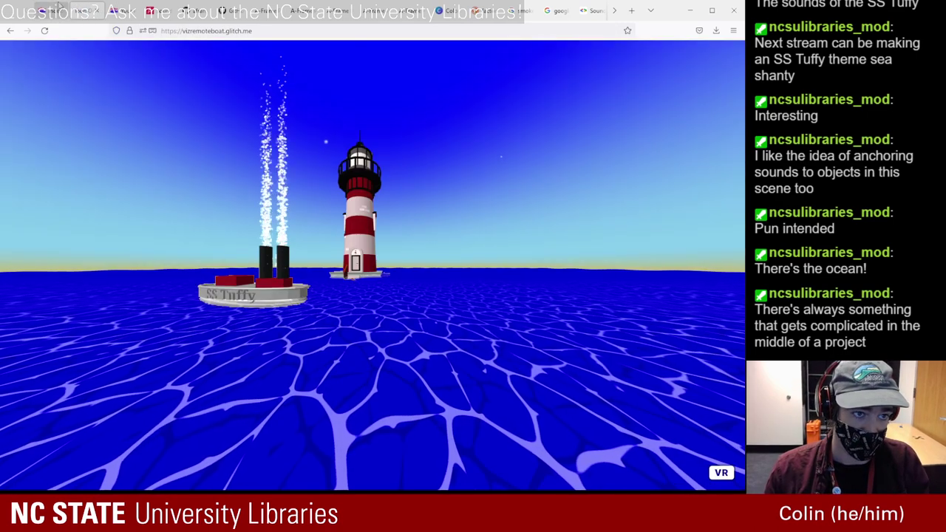
pyautogui.hotkey('ctrl', 'Tab')
pyautogui.moveTo(497, 379); pyautogui.dragTo(711, 378)
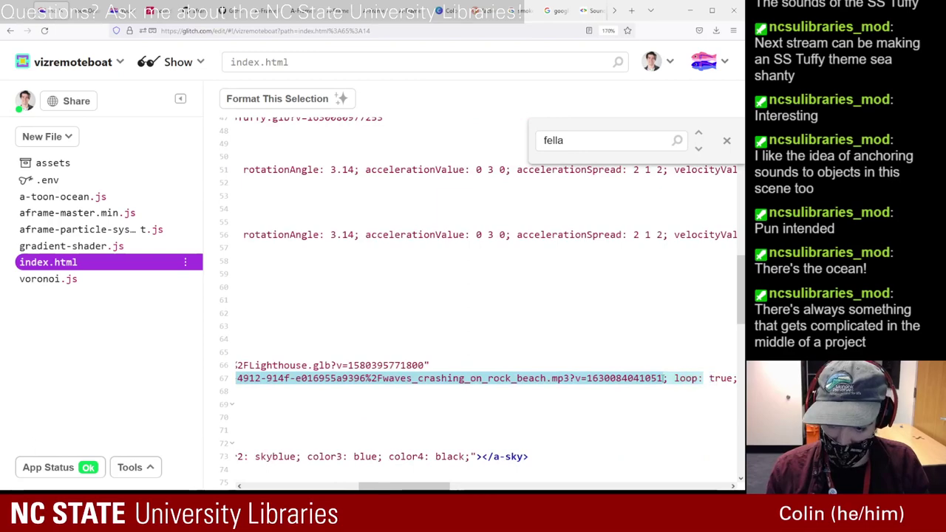
pyautogui.hotkey('ctrl', 'v')
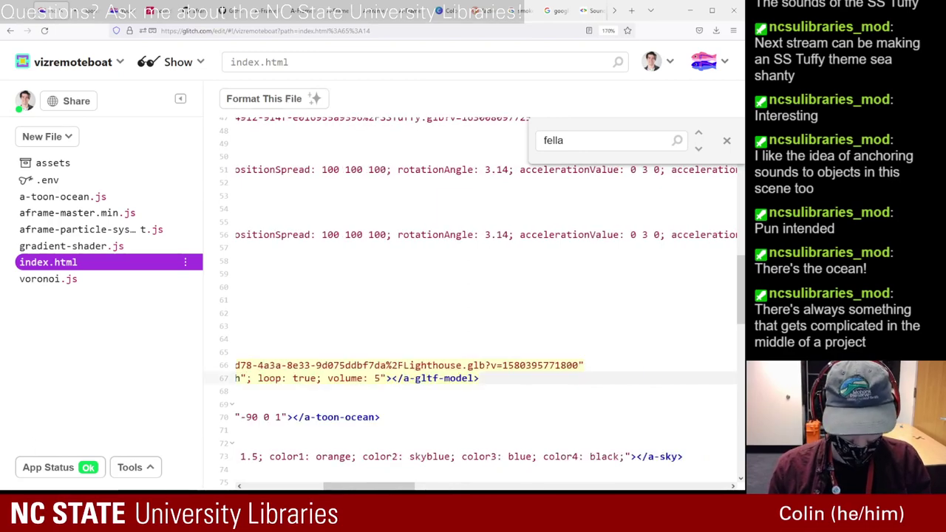
pyautogui.hscroll(-5, 427, 444)
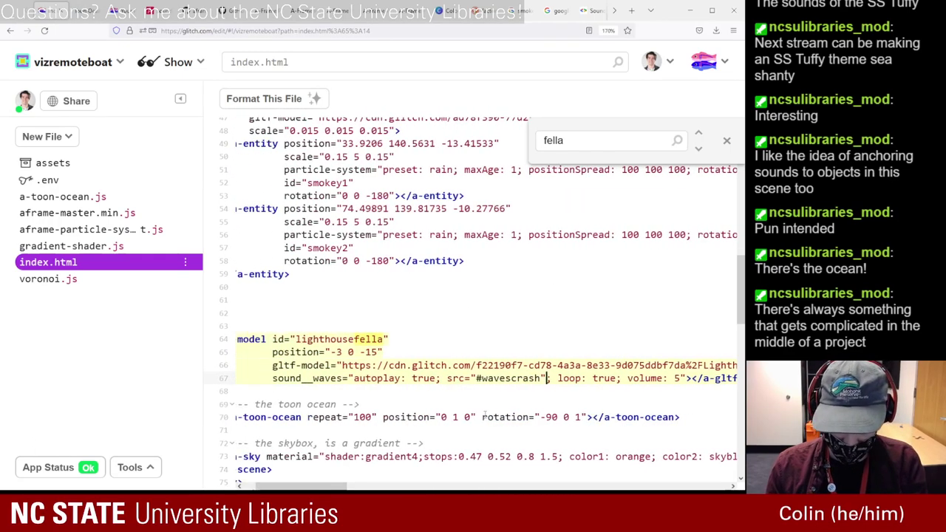
pyautogui.press('BackSpace')
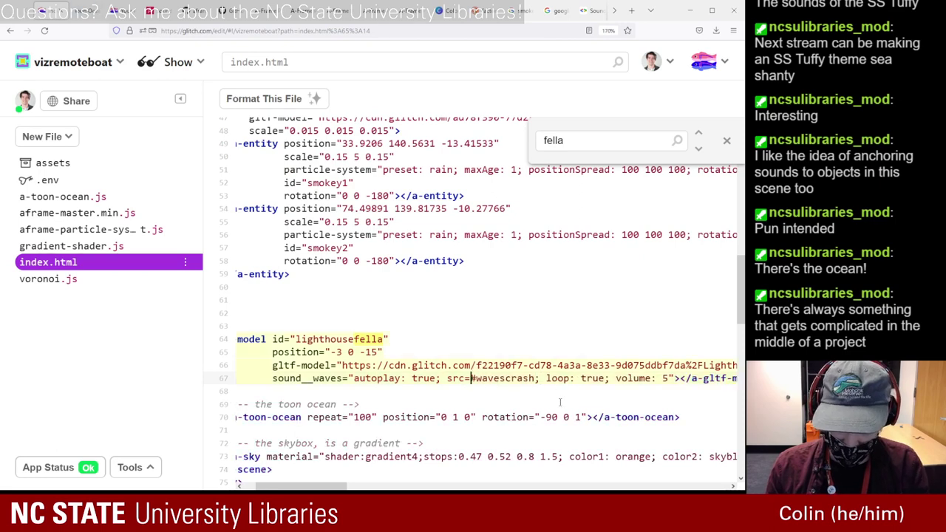
# - Reload the live scene, run it in the A-Frame inspector, and examine the lighthouse model and the boatguy entity
pyautogui.click(87, 11)
pyautogui.click(45, 31)
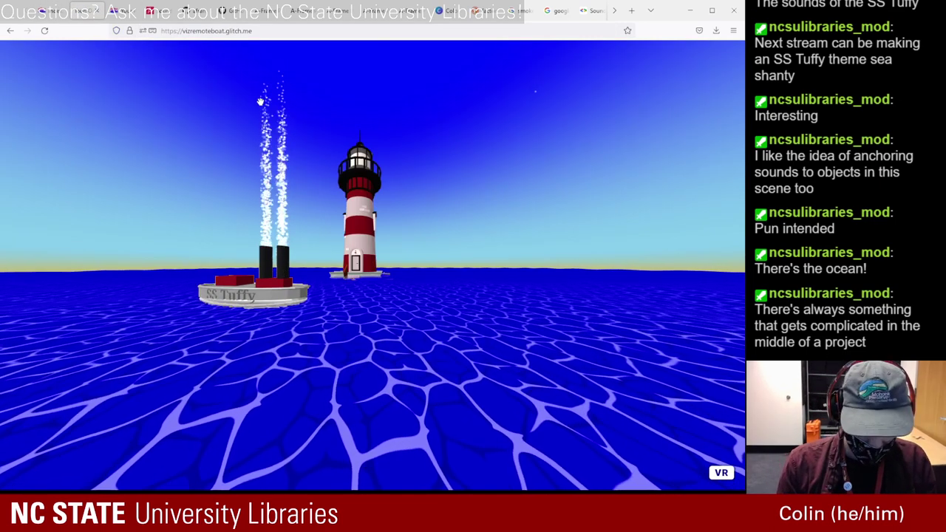
pyautogui.hotkey('ctrl', 'alt', 'i')
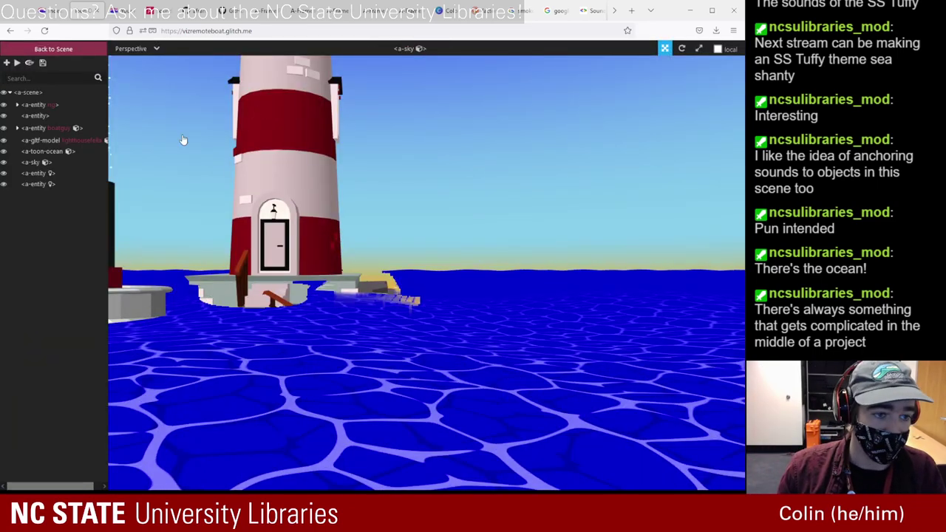
pyautogui.click(19, 64)
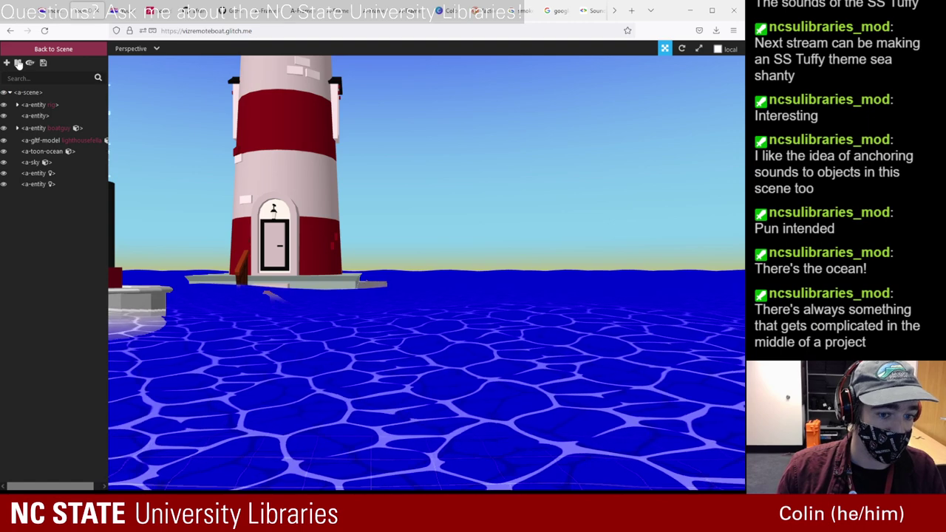
pyautogui.click(41, 140)
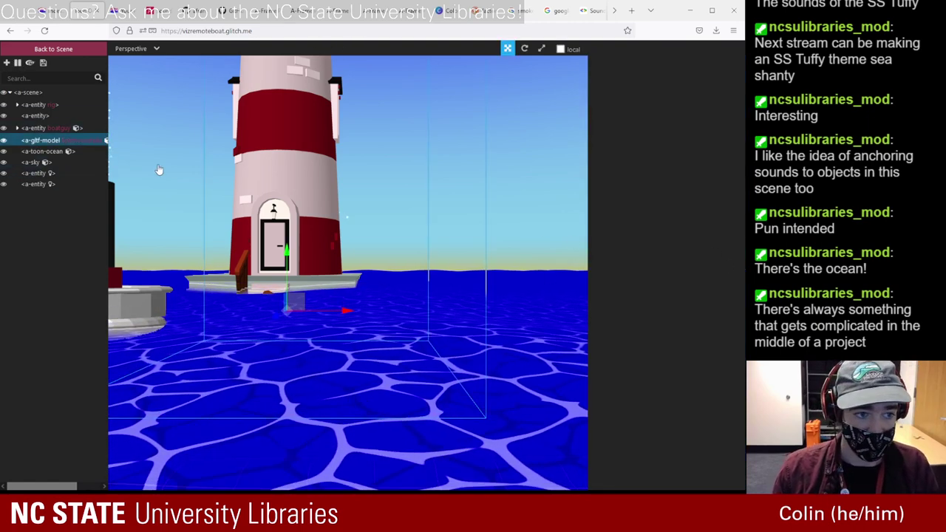
pyautogui.click(44, 143)
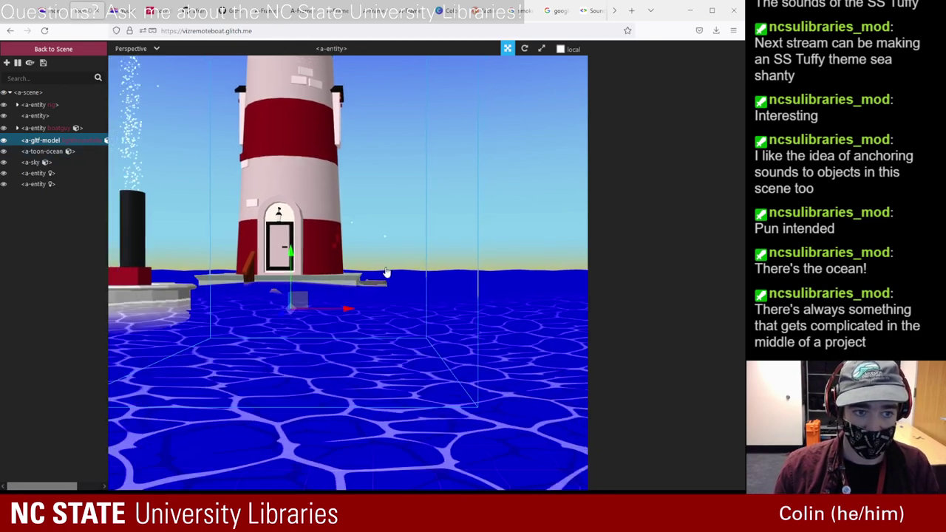
pyautogui.click(31, 129)
# - Reload the live scene, open it in the A-Frame inspector, and select the lighthouse model
pyautogui.click(45, 31)
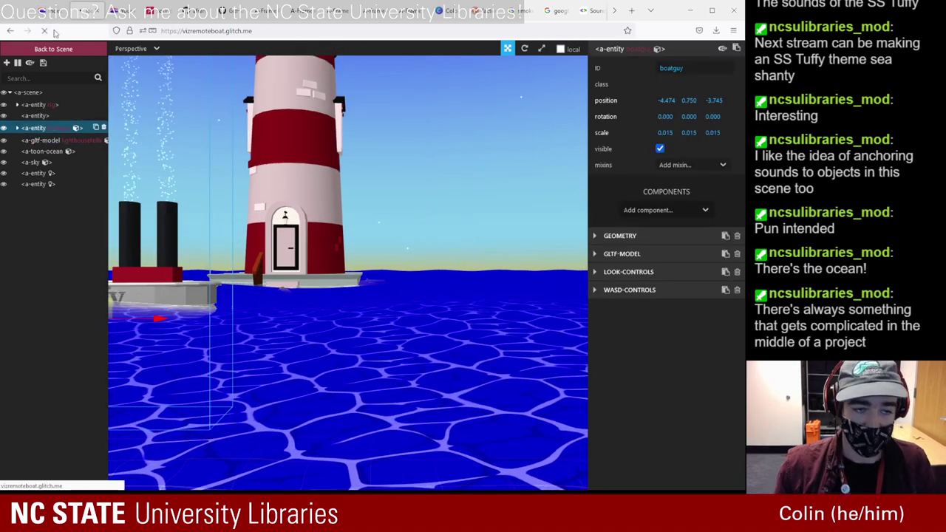
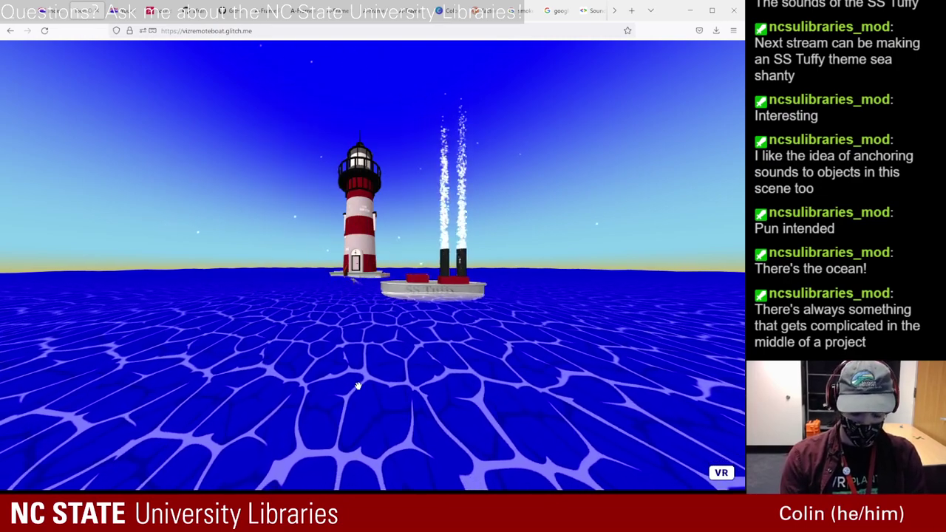
pyautogui.hotkey('ctrl', 'alt', 'i')
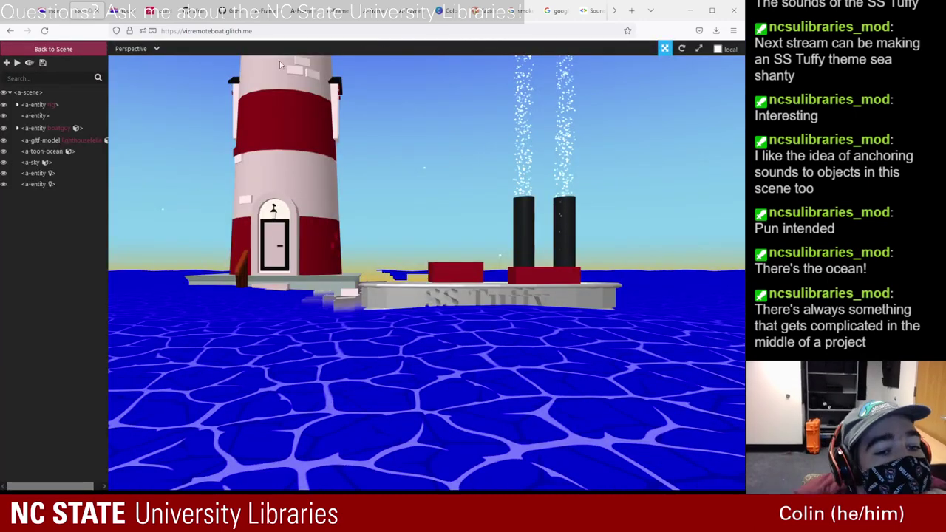
pyautogui.click(296, 157)
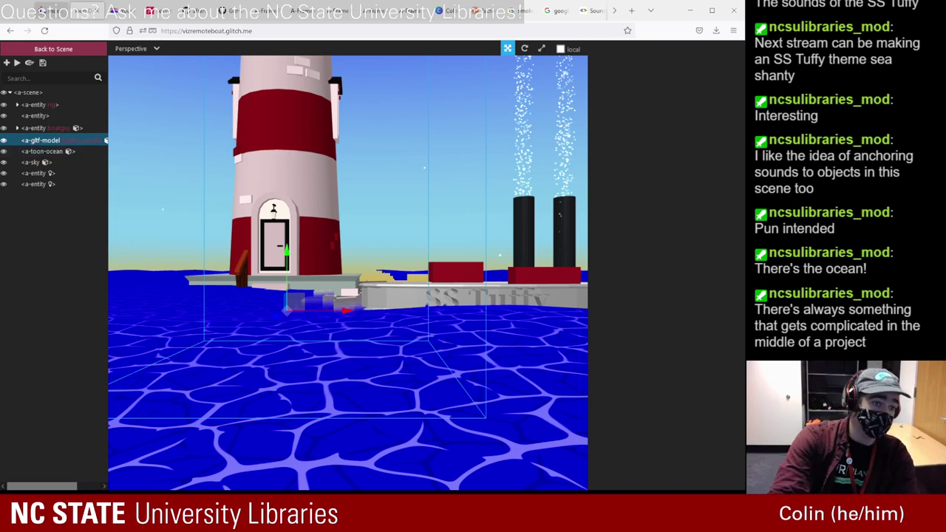
# - In index.html, correct the lighthouse's sound__waves source syntax from src=#wavescrash to src: #wavescrash
pyautogui.click(51, 11)
pyautogui.click(483, 351)
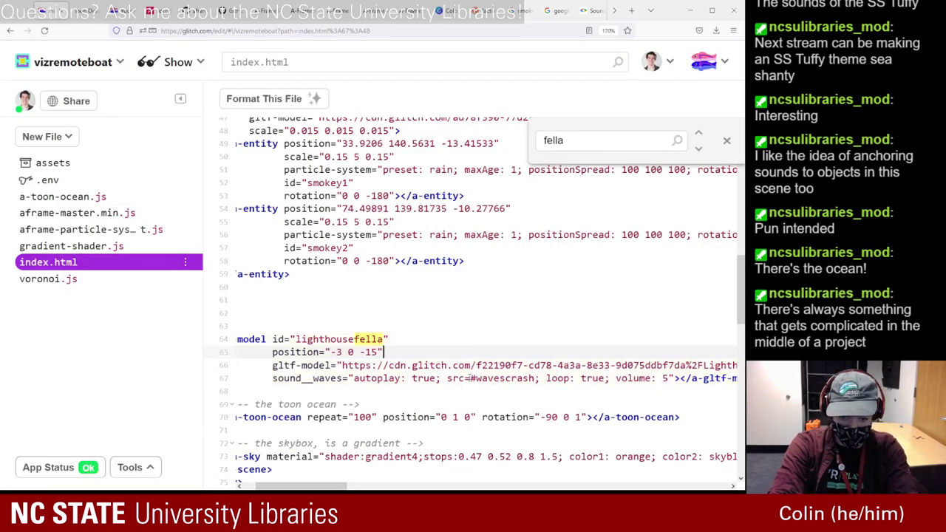
pyautogui.click(470, 377)
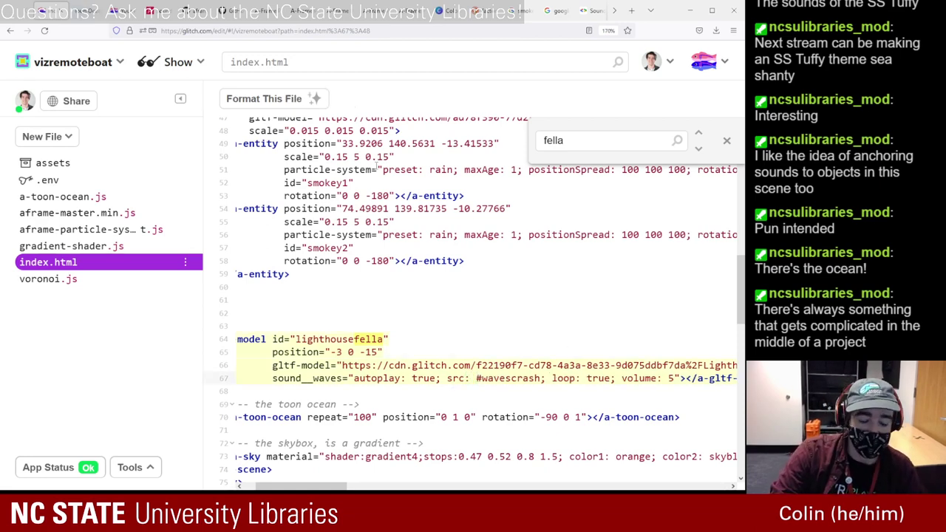
# - Run the live scene in the A-Frame inspector to test the lighthouse's wave sound
pyautogui.click(87, 10)
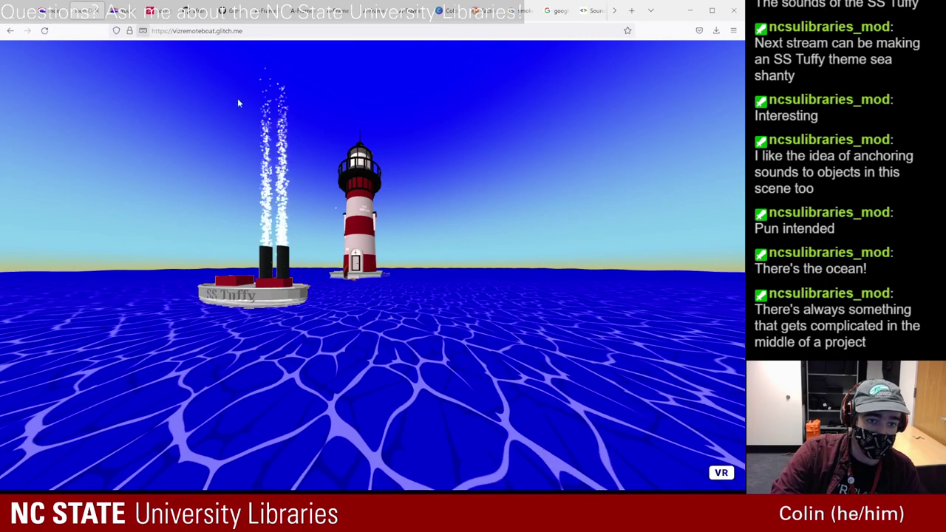
pyautogui.hotkey('ctrl', 'alt', 'i')
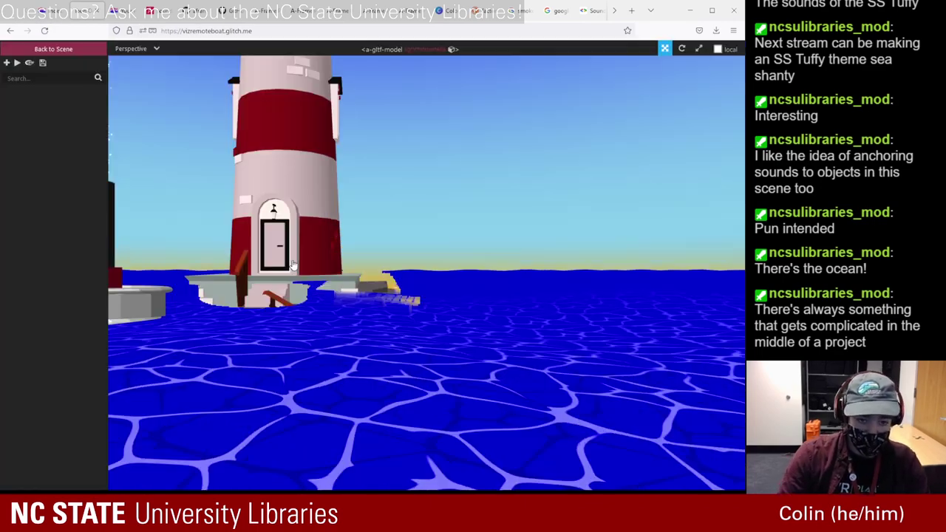
pyautogui.click(18, 64)
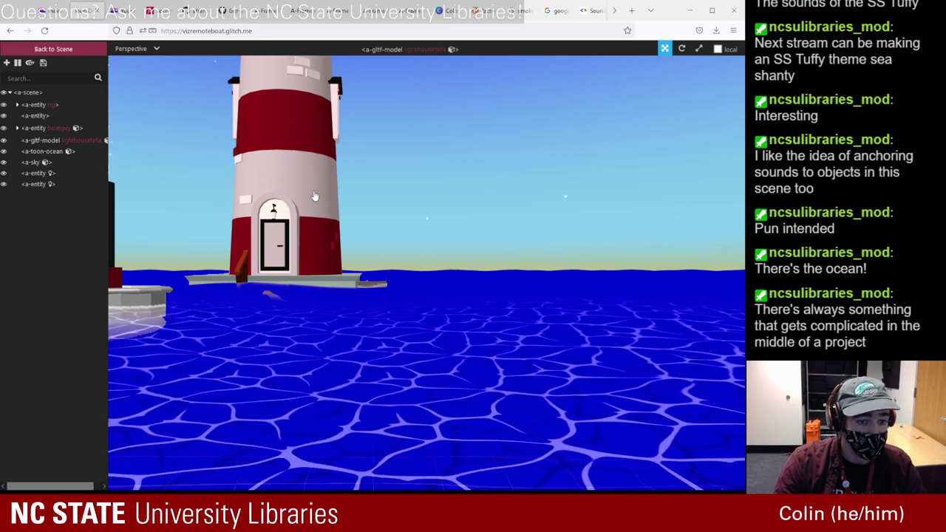
# - Copy the URL of waves_crashing_on_rock_beach.mp3 from the assets and replace #wavescrash with it in the lighthouse's sound__waves attribute
pyautogui.click(56, 13)
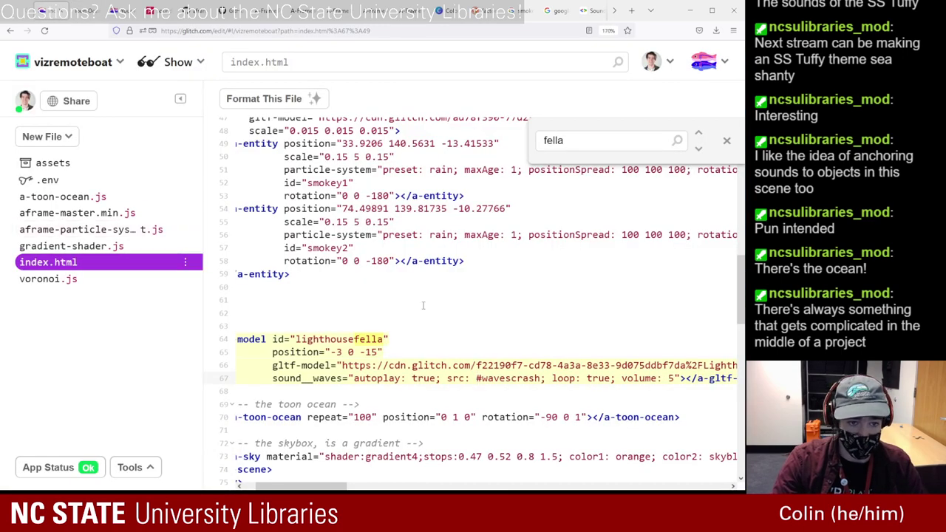
pyautogui.click(53, 162)
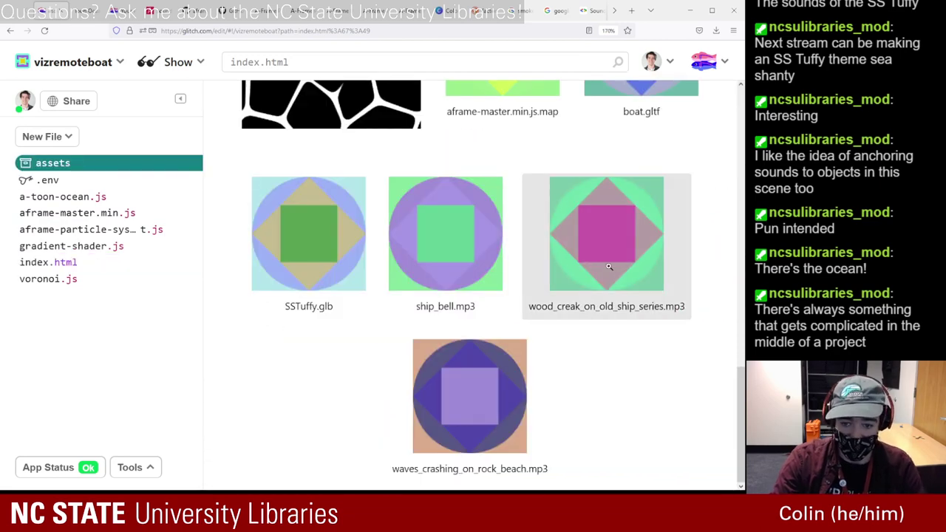
pyautogui.click(525, 422)
pyautogui.click(605, 223)
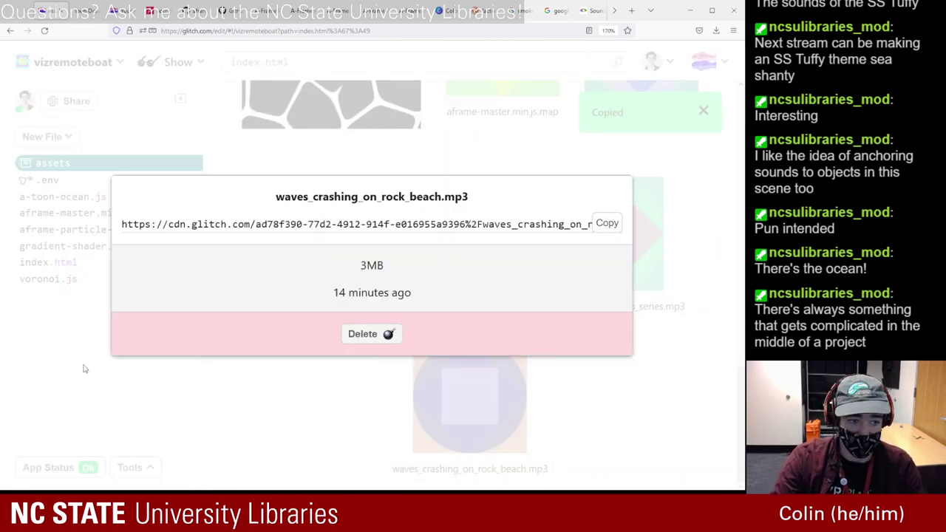
pyautogui.click(83, 370)
pyautogui.click(64, 266)
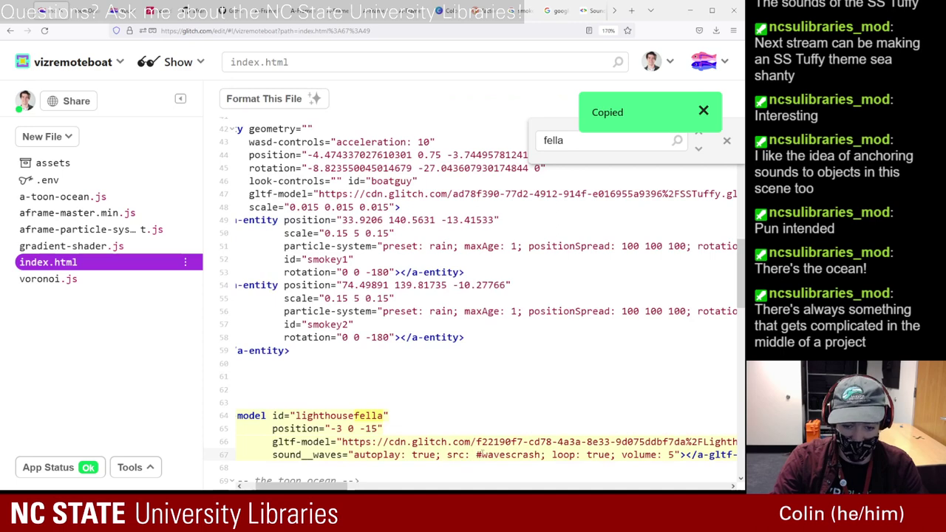
pyautogui.moveTo(476, 454); pyautogui.dragTo(535, 455)
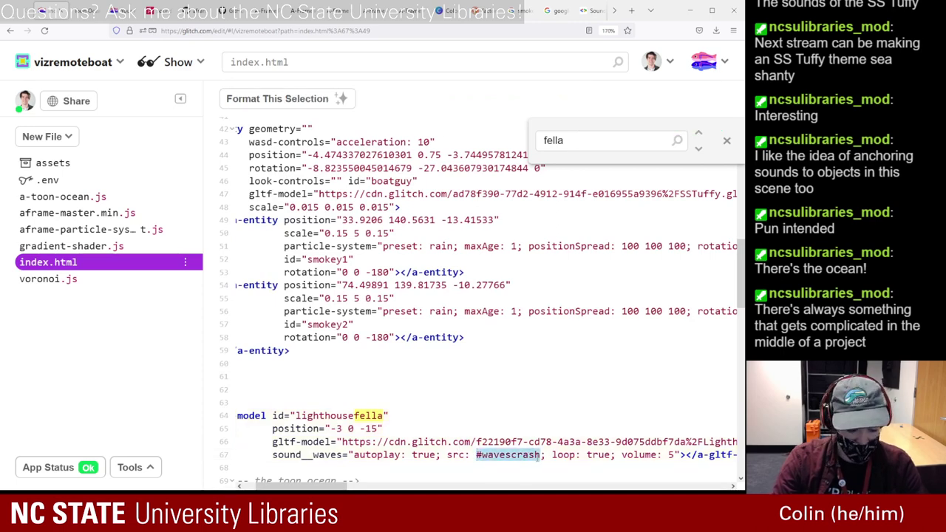
pyautogui.hotkey('ctrl', 'v')
# - Test the scene with the direct audio URL in the A-Frame inspector, looking around toward the boat
pyautogui.hotkey('ctrl', 'Tab')
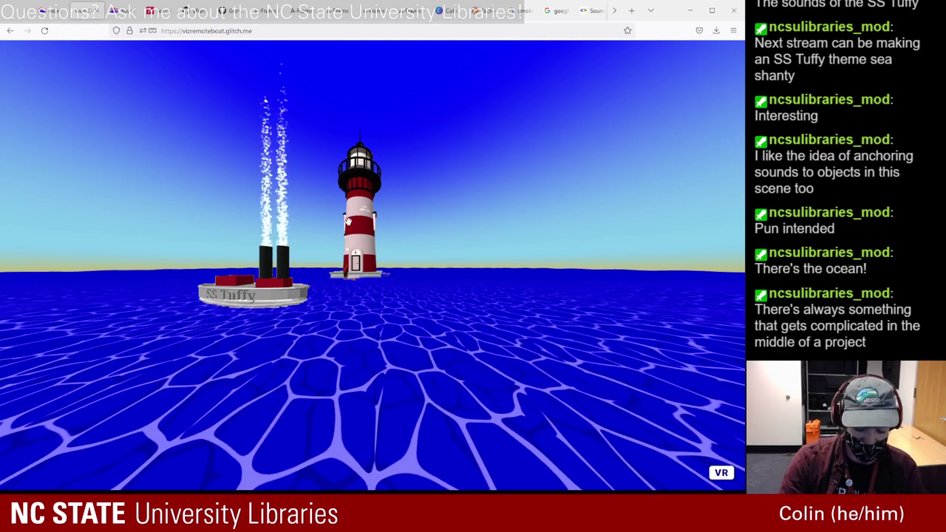
pyautogui.hotkey('ctrl', 'alt', 'i')
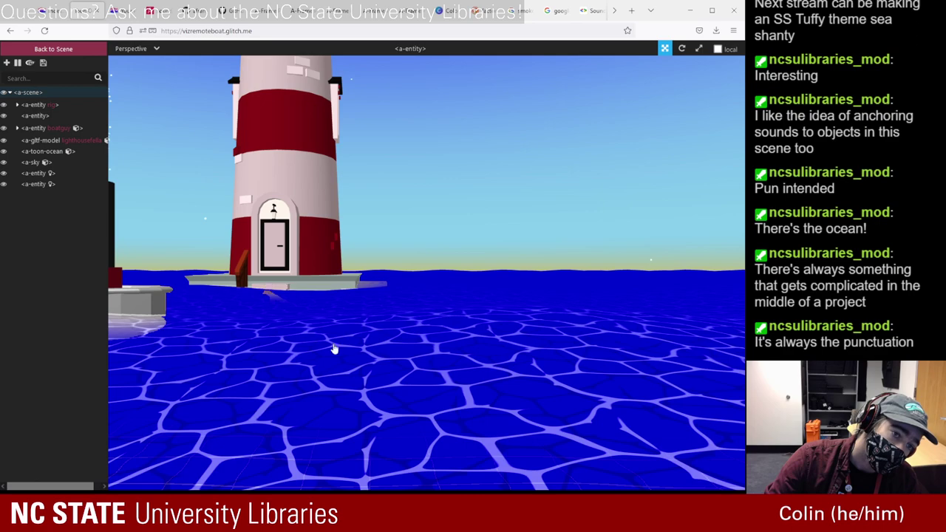
pyautogui.moveTo(190, 349); pyautogui.dragTo(402, 327)
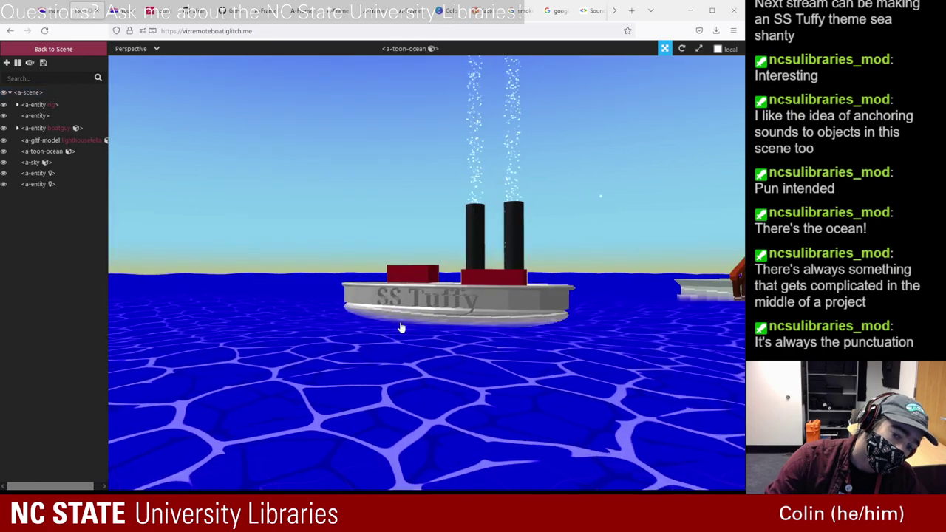
# - Undo the recent index.html edits back to where the lighthousefella model still has its separate src attribute
pyautogui.click(52, 12)
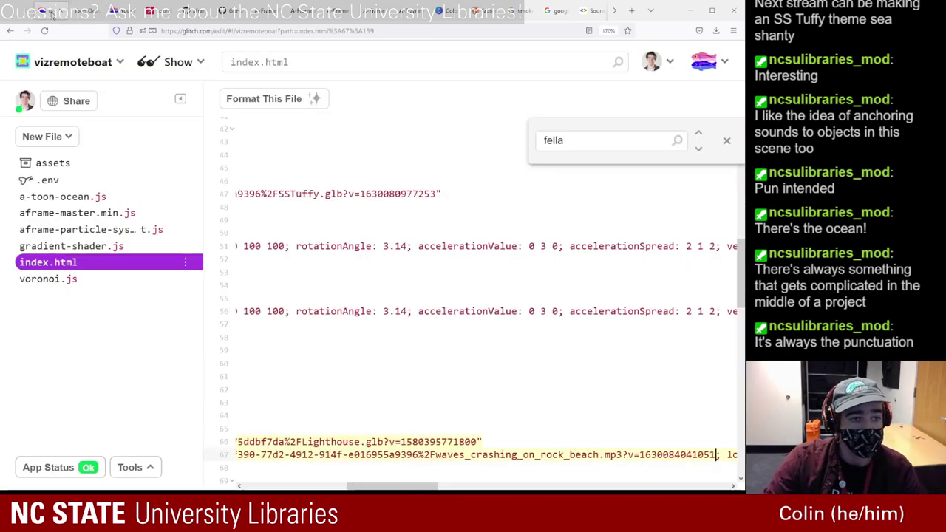
pyautogui.moveTo(366, 487); pyautogui.dragTo(326, 481)
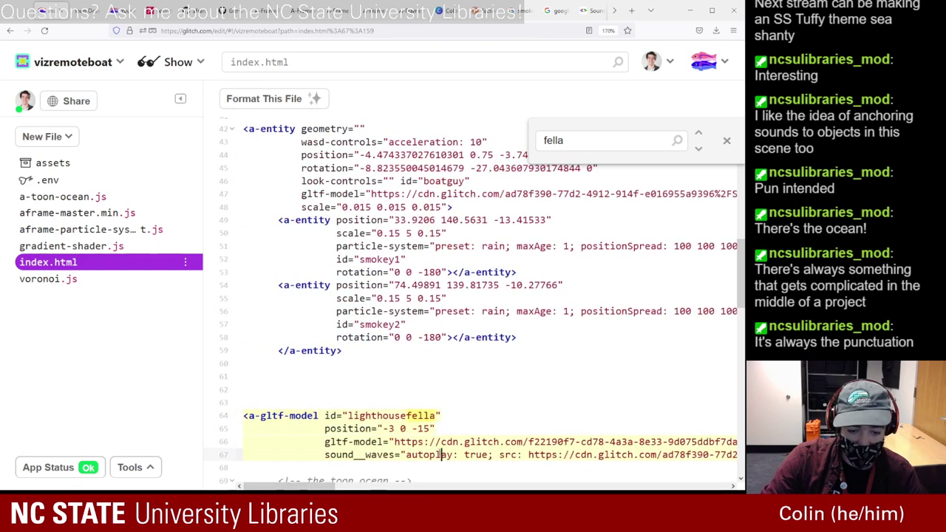
pyautogui.hotkey('ctrl', 'z')
pyautogui.hotkey('ctrl', 'z')
pyautogui.hotkey('ctrl', 'z')
pyautogui.hotkey('ctrl', 'z')
pyautogui.hotkey('ctrl', 'z')
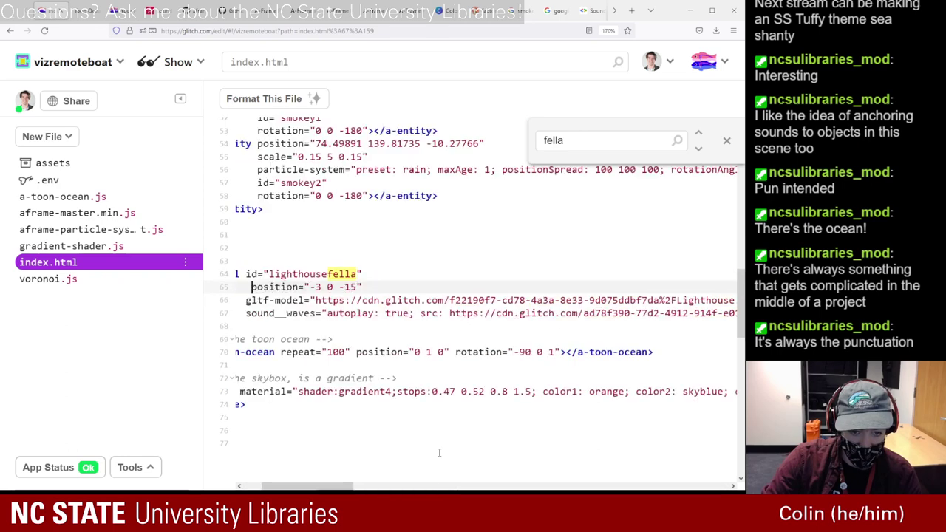
pyautogui.hotkey('ctrl', 'z')
pyautogui.hotkey('ctrl', 'z')
pyautogui.hotkey('ctrl', 'z')
pyautogui.hotkey('ctrl', 'z')
pyautogui.hotkey('ctrl', 'z')
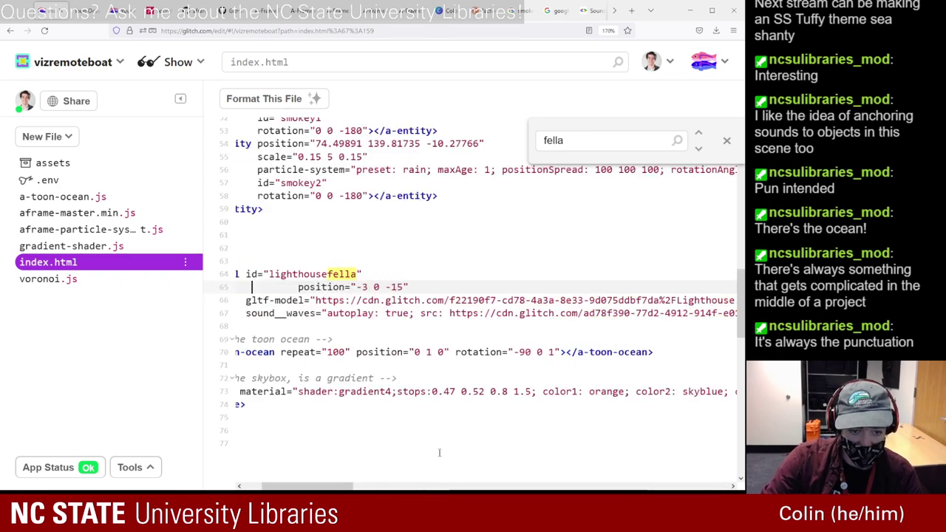
pyautogui.hotkey('ctrl', 'z')
pyautogui.hotkey('ctrl', 'z')
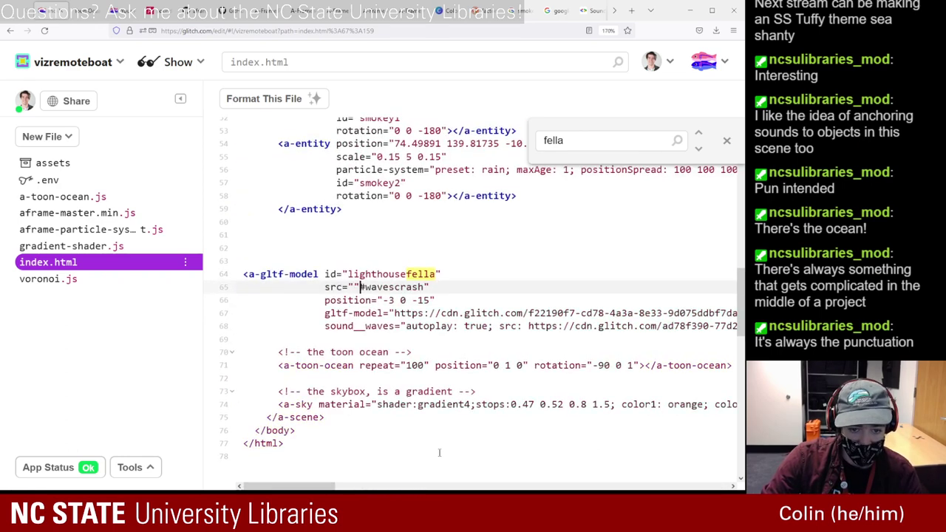
# - Fill the lighthousefella model's src attribute with the Lighthouse.glb URL and delete its gltf-model line
pyautogui.hotkey('ctrl', 'v')
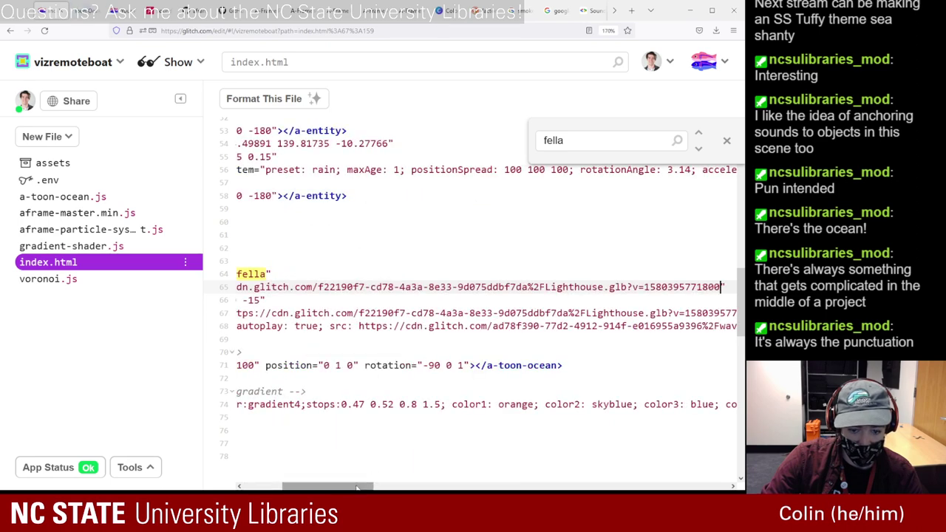
pyautogui.moveTo(369, 486); pyautogui.dragTo(338, 486)
pyautogui.hscroll(6, 445, 384)
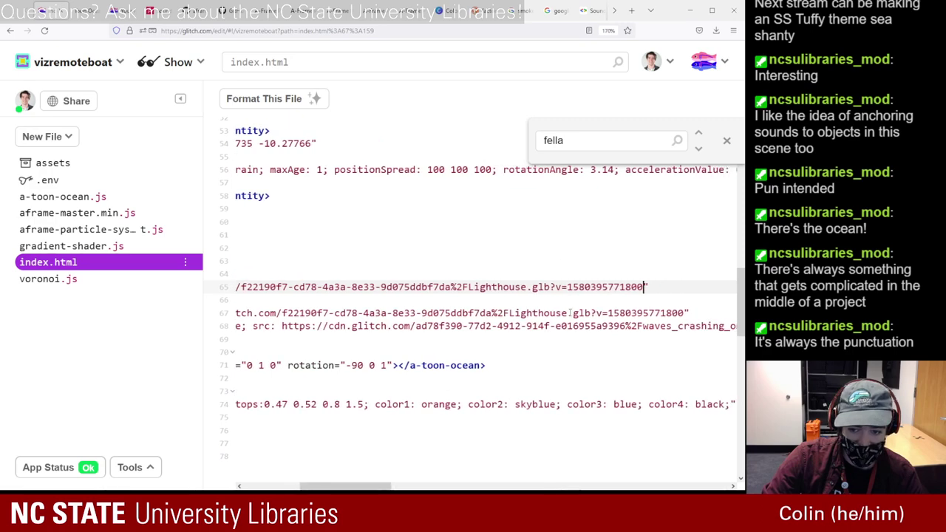
pyautogui.tripleClick(570, 313)
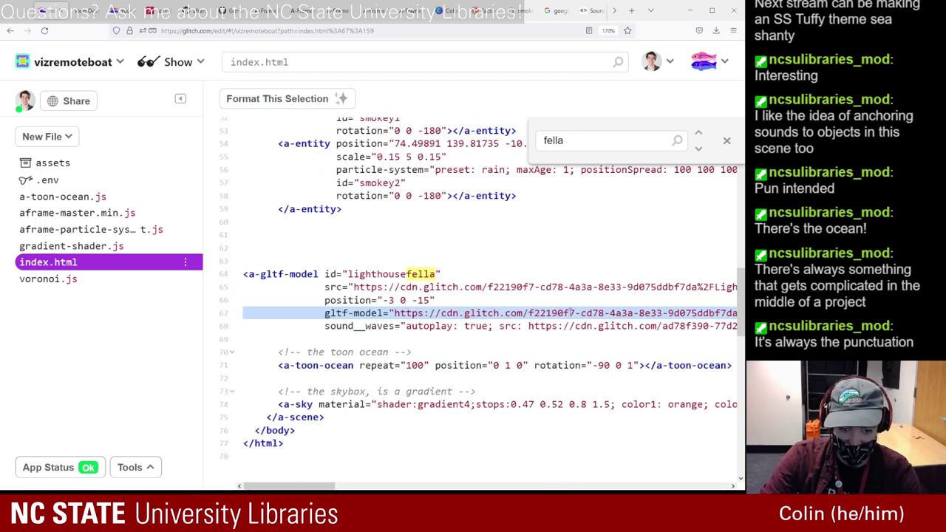
pyautogui.press('BackSpace')
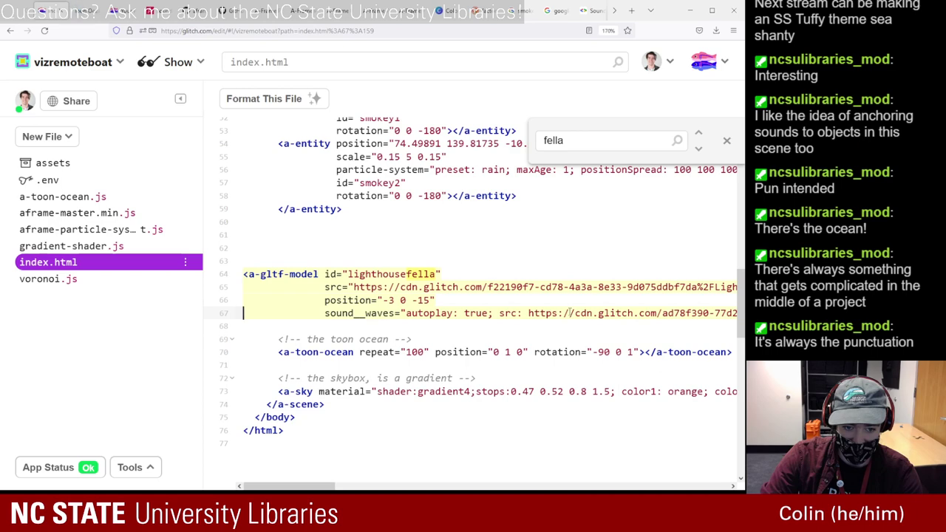
# - Return to the live scene and run it in the A-Frame inspector to test the lighthouse and its sound
pyautogui.click(160, 10)
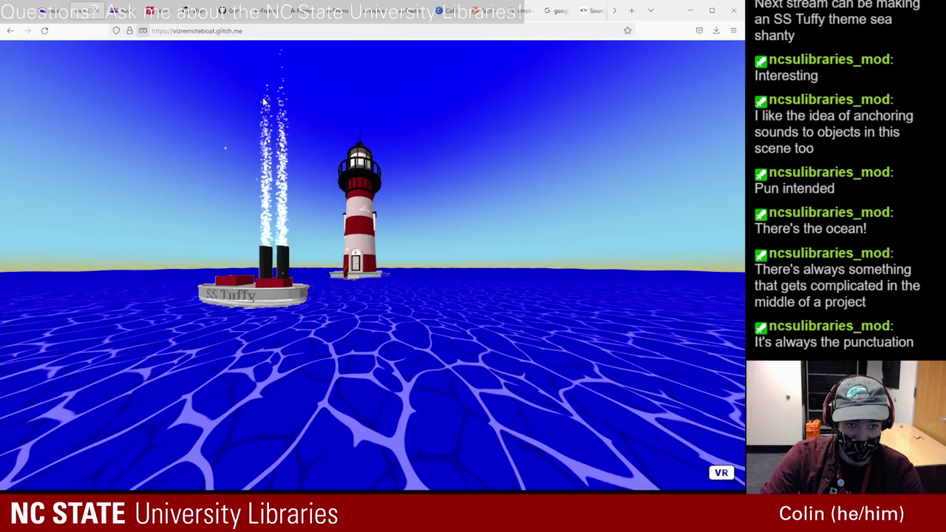
pyautogui.click(71, 11)
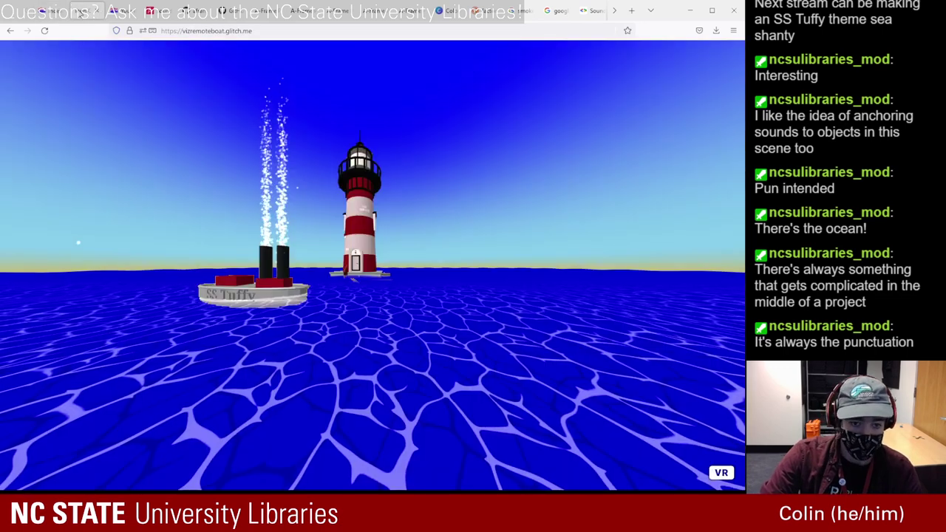
pyautogui.click(88, 10)
pyautogui.hotkey('ctrl', 'alt', 'i')
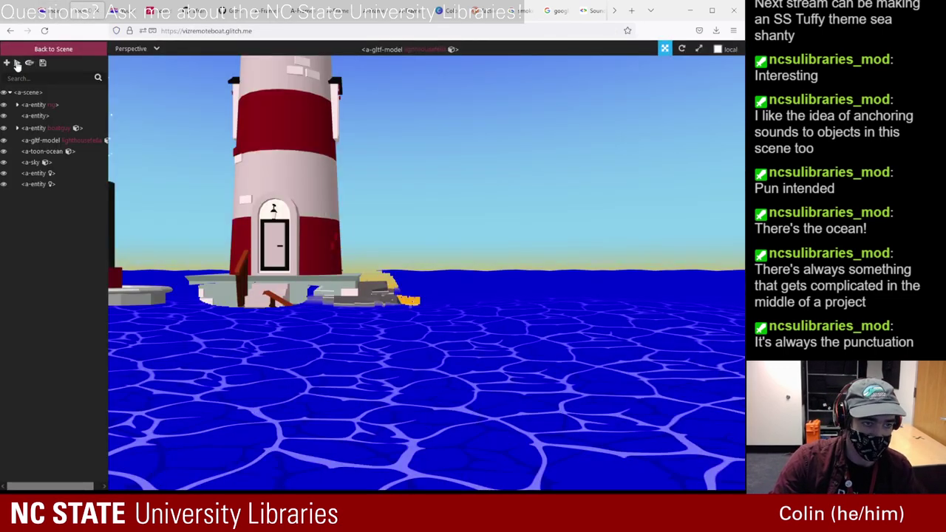
pyautogui.click(17, 64)
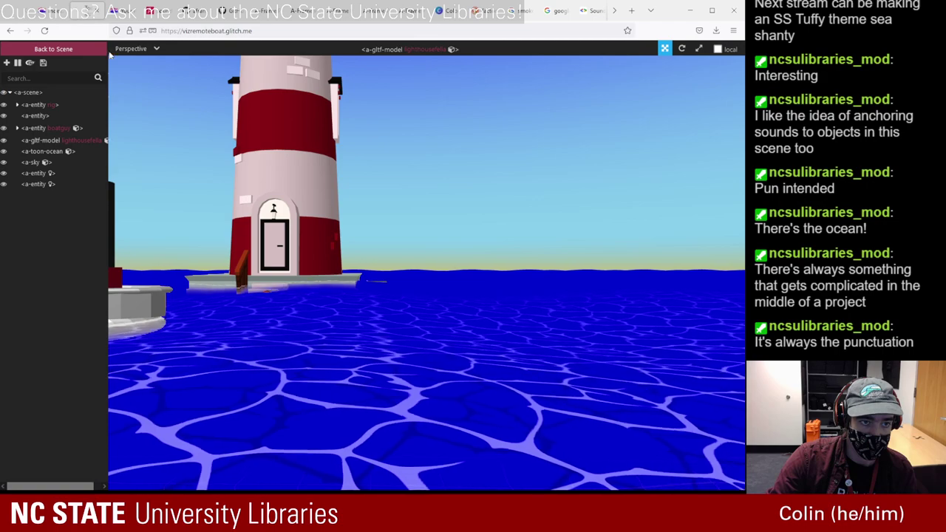
pyautogui.click(18, 92)
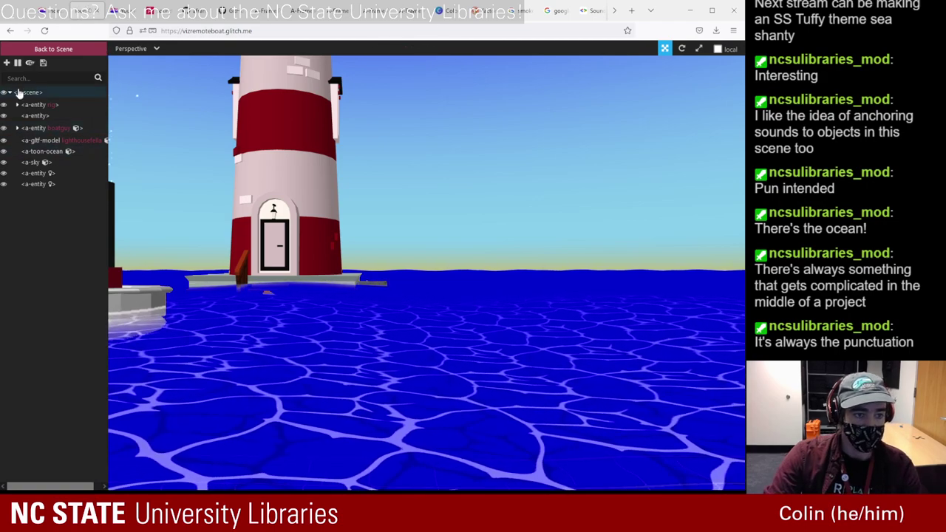
# - Check the lighthouse code in index.html, examine lighthousefella's sound__waves component in the inspector, and go back to the scene
pyautogui.hotkey('ctrl', 'shift', 'Tab')
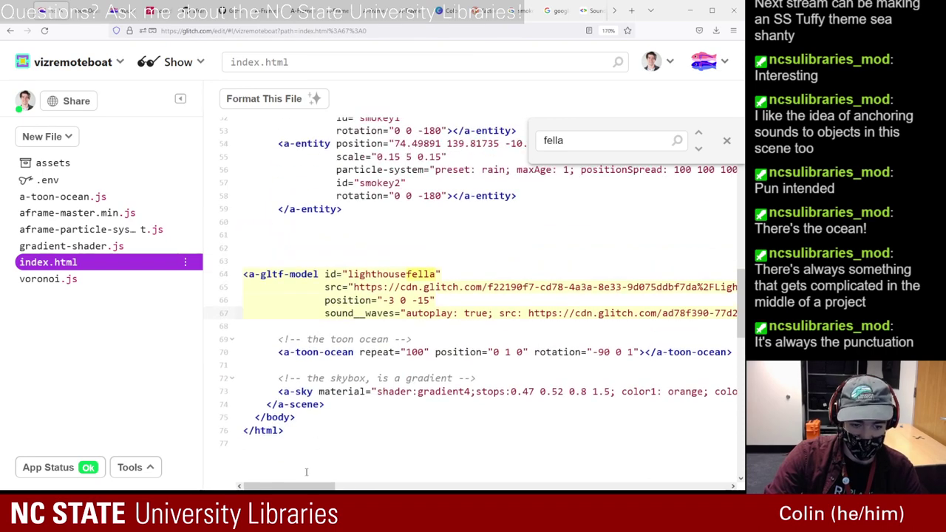
pyautogui.moveTo(315, 486); pyautogui.dragTo(316, 465)
pyautogui.click(87, 10)
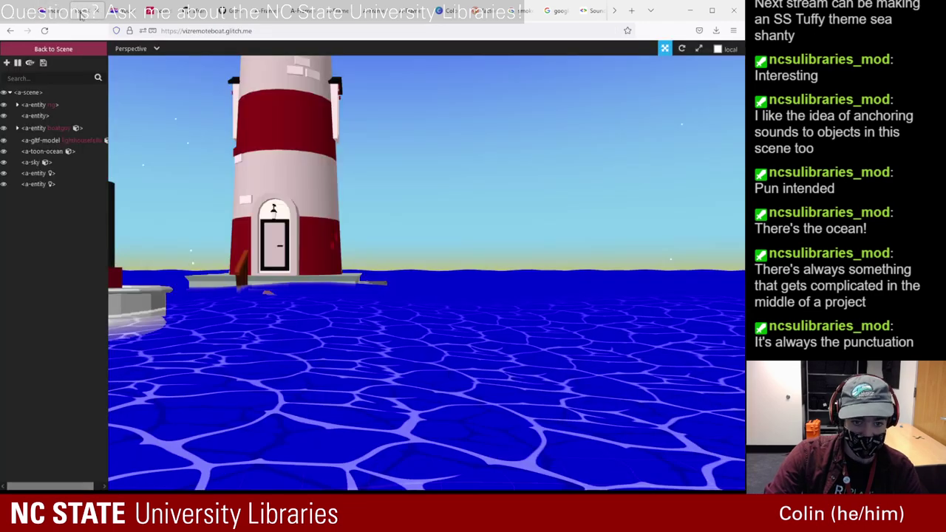
pyautogui.click(28, 141)
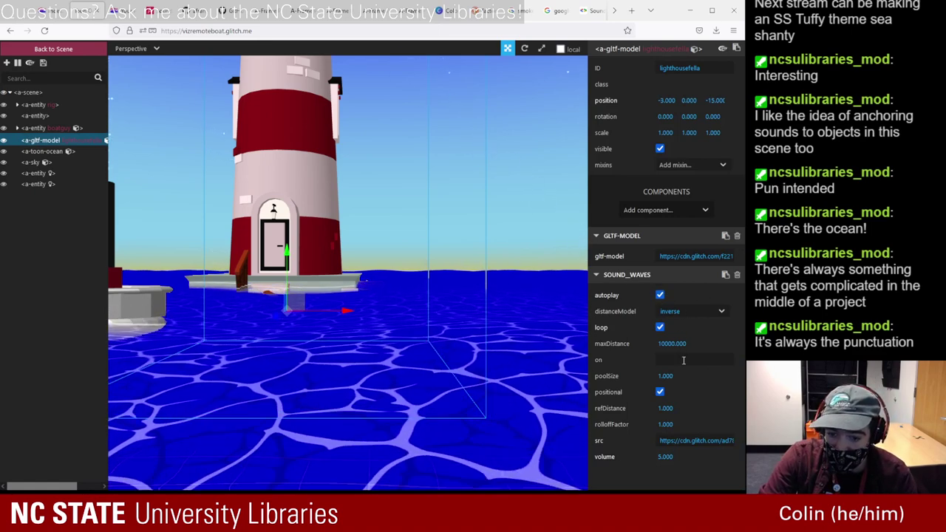
pyautogui.click(24, 50)
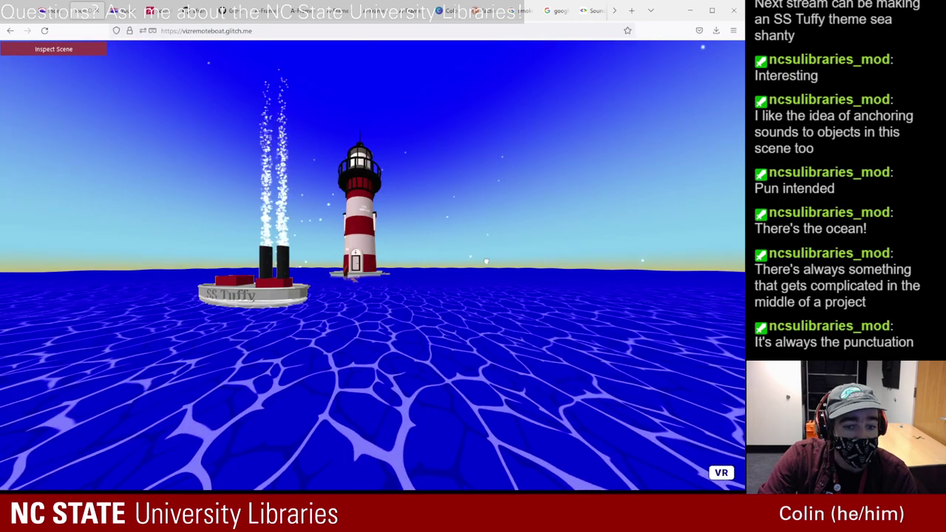
# - Compare the Aug 27th 1:13 PM and 1:22 PM checkpoints in Glitch's Rewind tool and rewind the project to 1:13 PM
pyautogui.hotkey('ctrl', 'Tab')
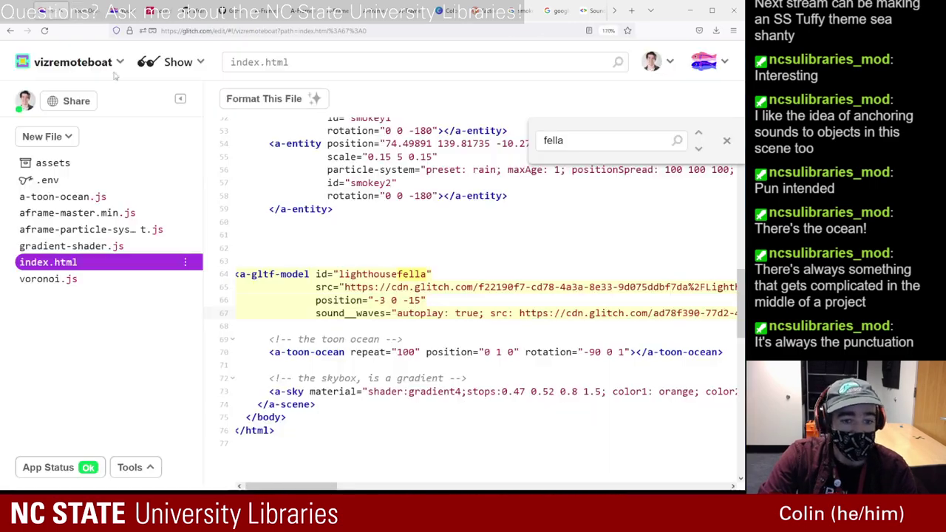
pyautogui.click(133, 467)
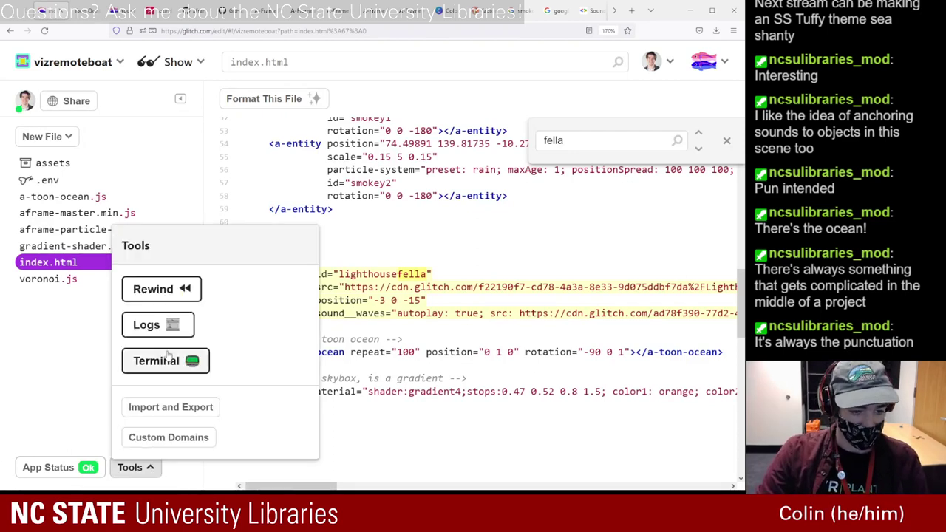
pyautogui.click(156, 289)
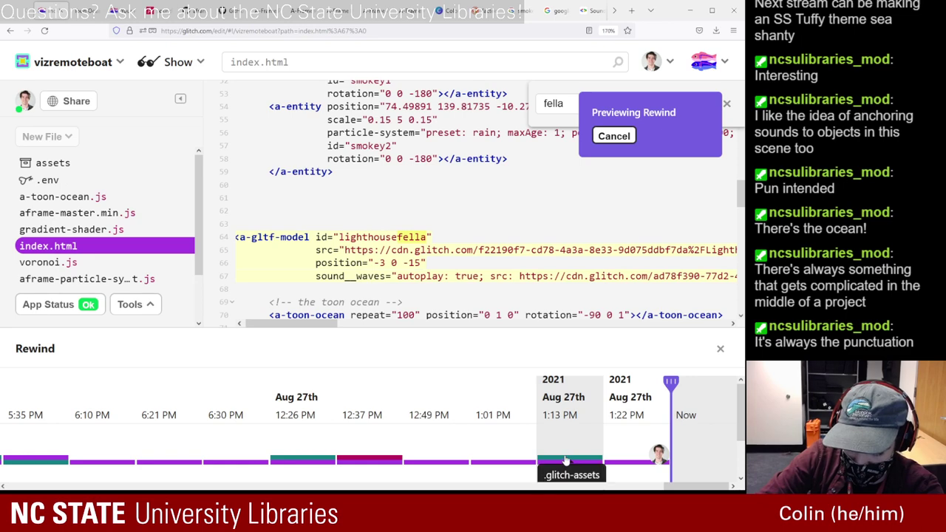
pyautogui.click(561, 414)
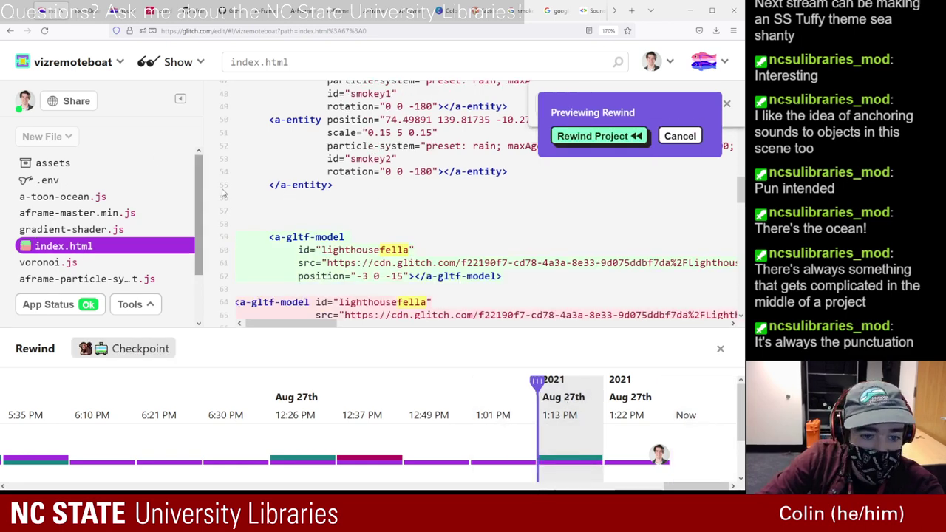
pyautogui.scroll(-2, 480, 243)
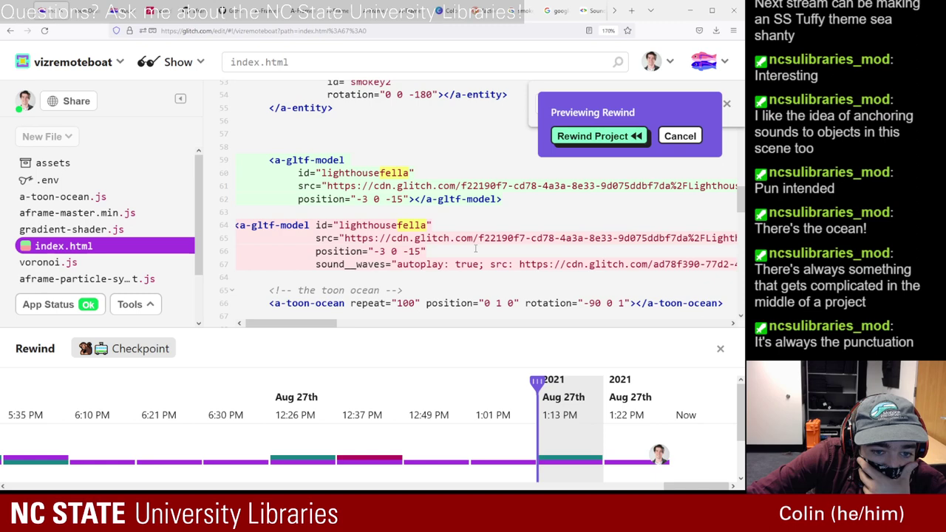
pyautogui.click(627, 400)
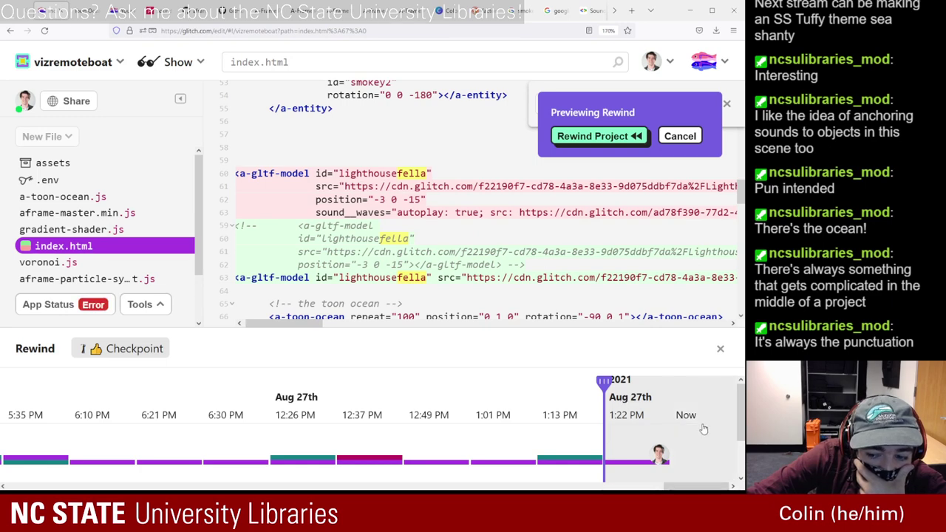
pyautogui.click(560, 414)
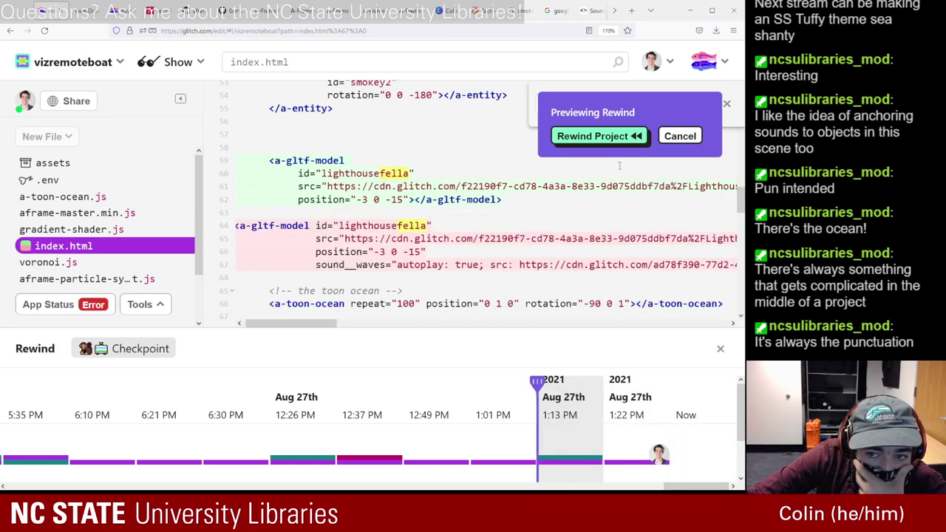
pyautogui.click(626, 139)
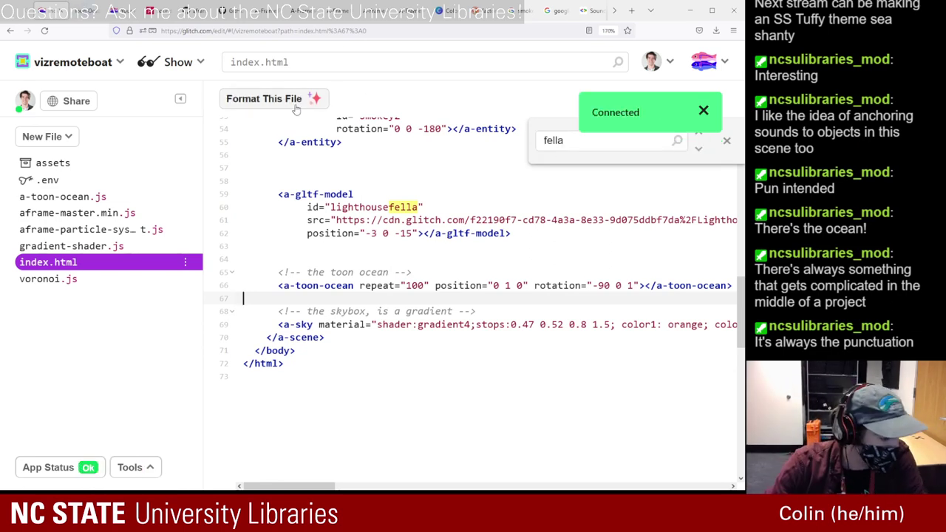
# - Run the live scene in the A-Frame inspector and look for the sound component among those available for the lighthousefella model
pyautogui.click(82, 11)
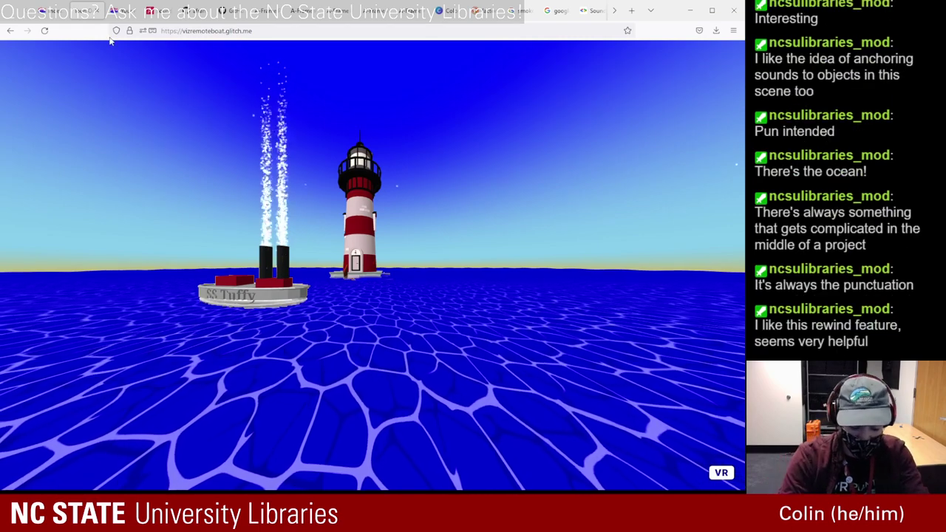
pyautogui.hotkey('ctrl', 'alt', 'i')
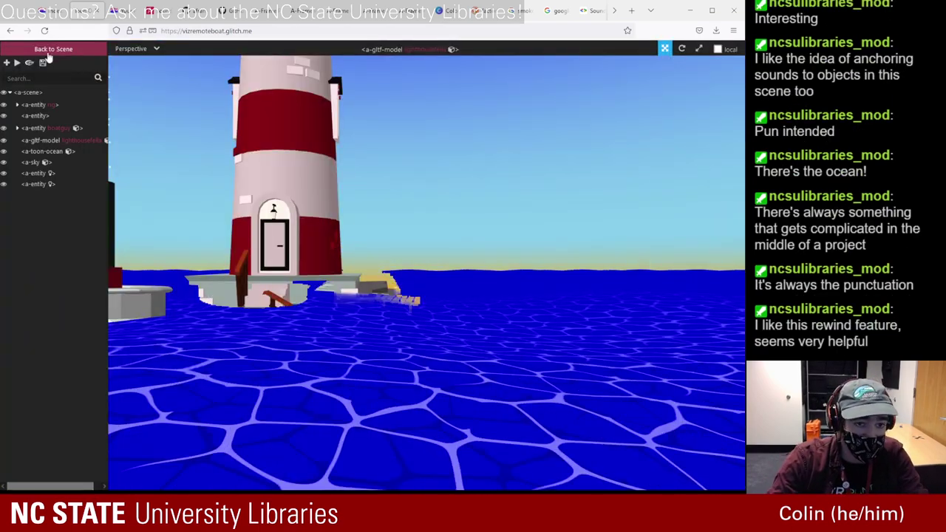
pyautogui.click(18, 64)
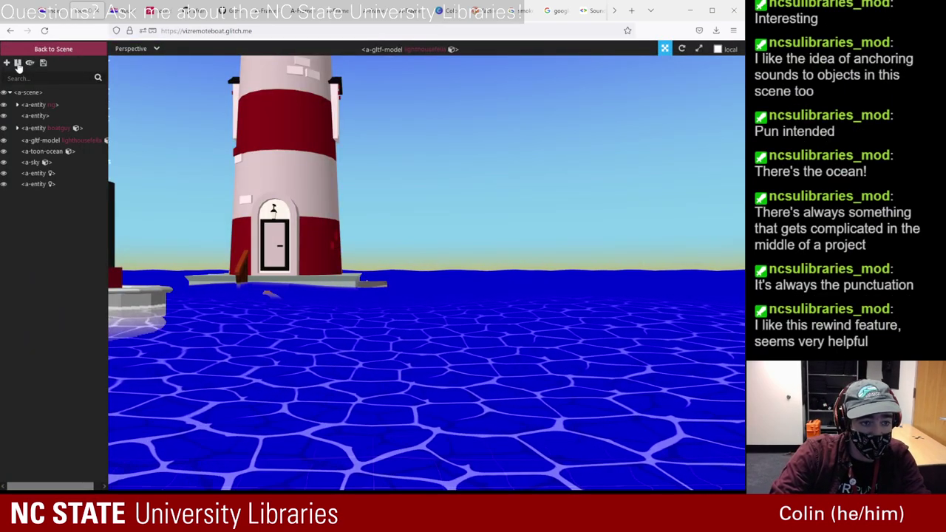
pyautogui.click(45, 141)
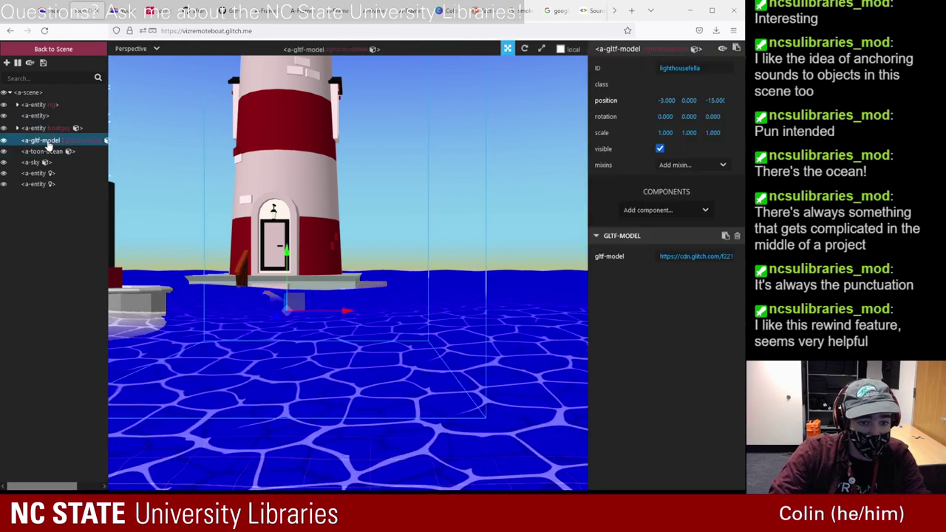
pyautogui.click(658, 210)
pyautogui.scroll(-10, 666, 285)
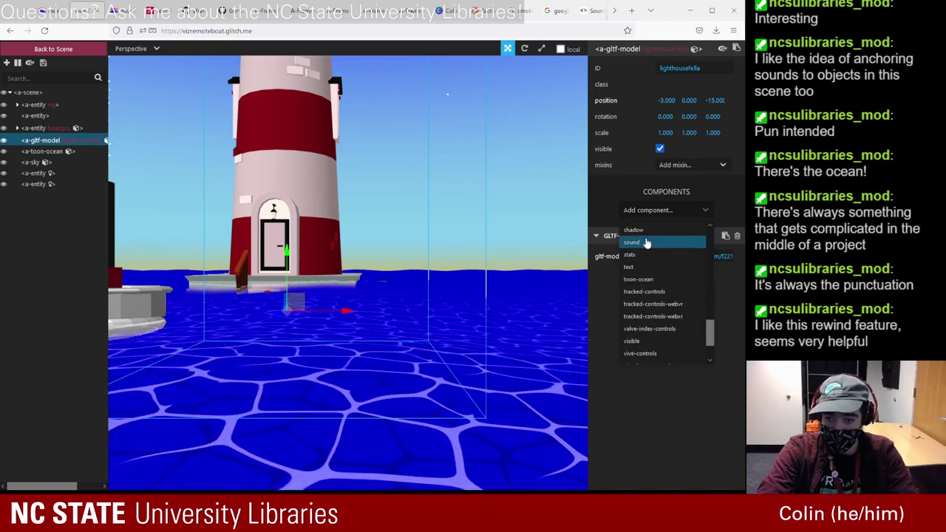
# - Return to index.html and make room for a new entry below the boat asset, before the closing a-assets tag
pyautogui.click(55, 10)
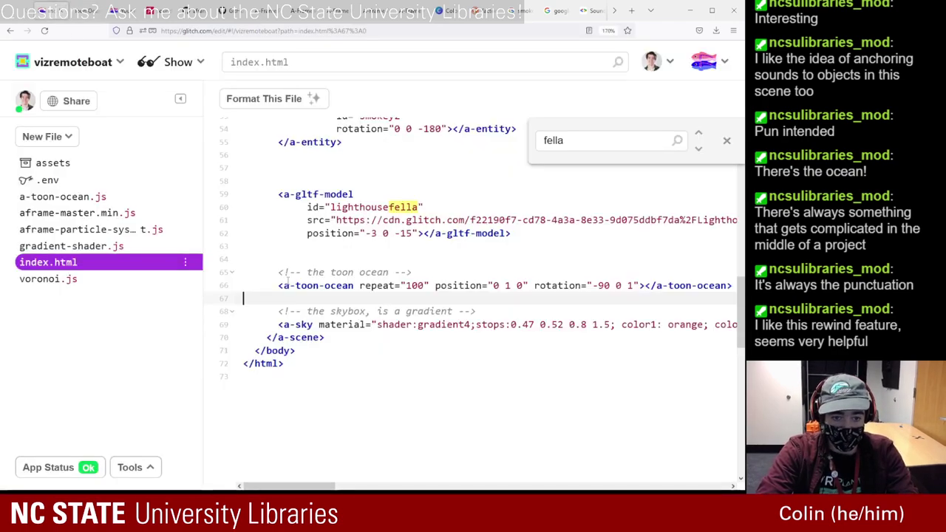
pyautogui.scroll(10, 298, 291)
pyautogui.scroll(-2, 297, 290)
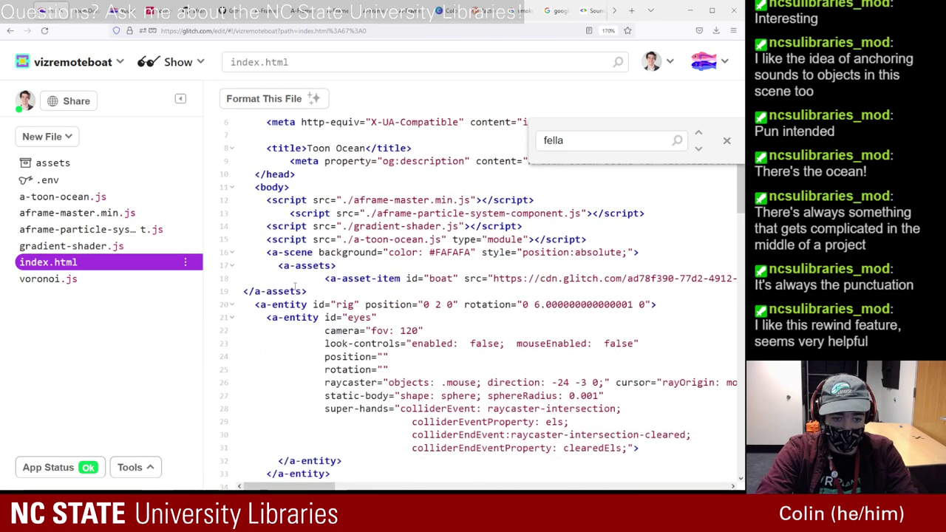
pyautogui.click(309, 279)
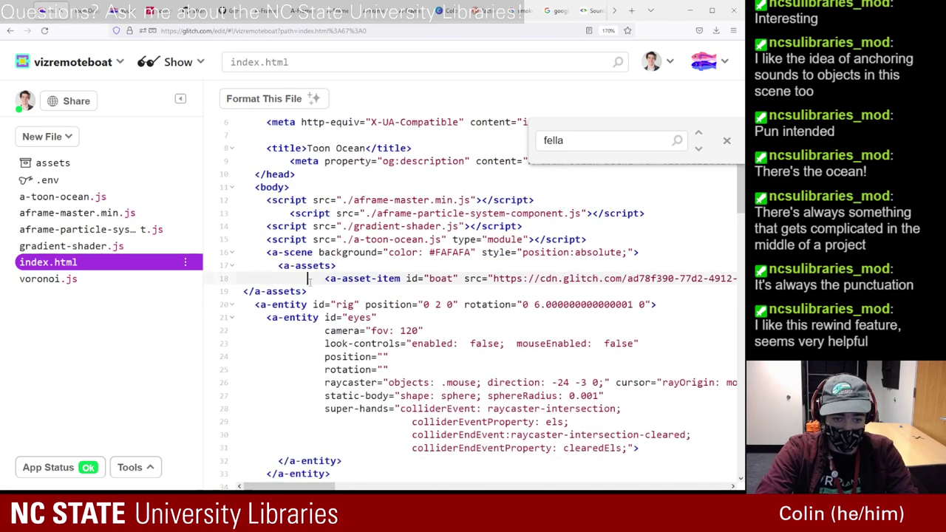
pyautogui.click(243, 292)
pyautogui.press('Return')
pyautogui.press('Return')
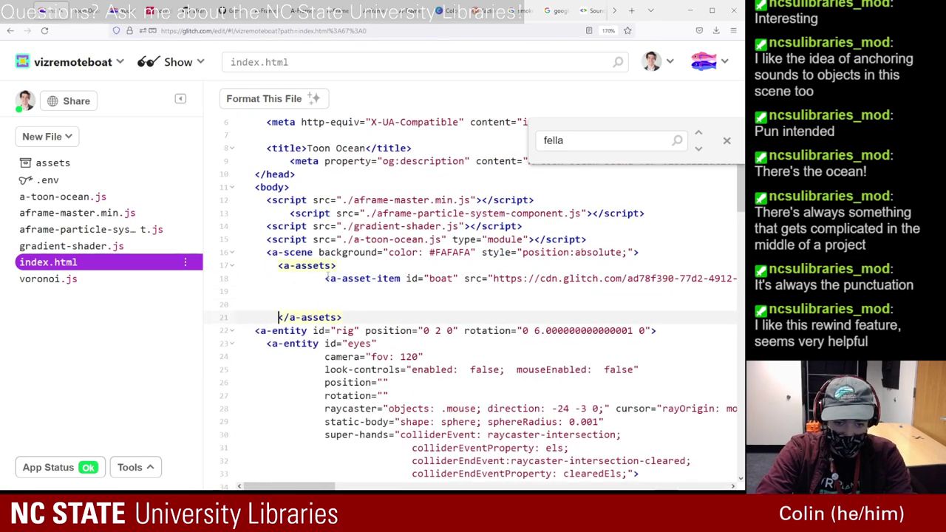
# - Add an a-asset-item element below the boat asset with the id "wavecrash" and an empty src attribute
pyautogui.click(335, 290)
pyautogui.write('<a')
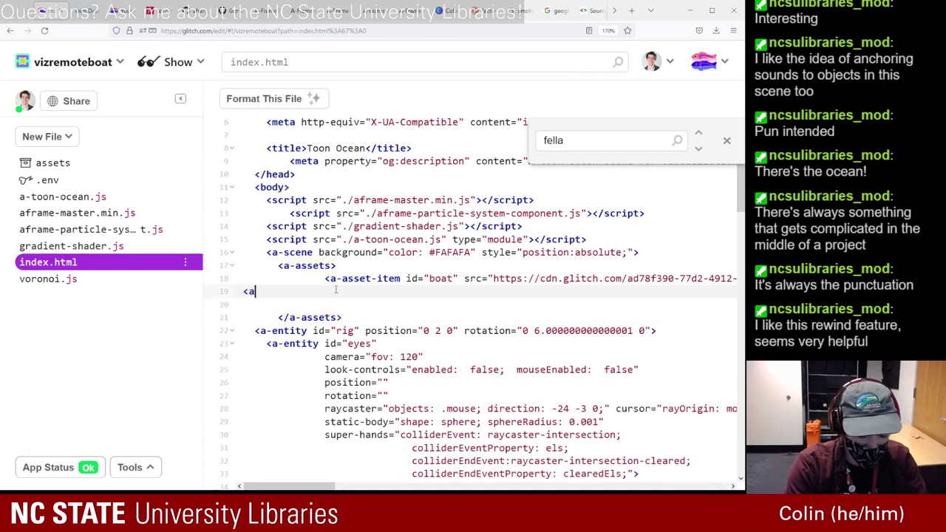
pyautogui.write('-asset')
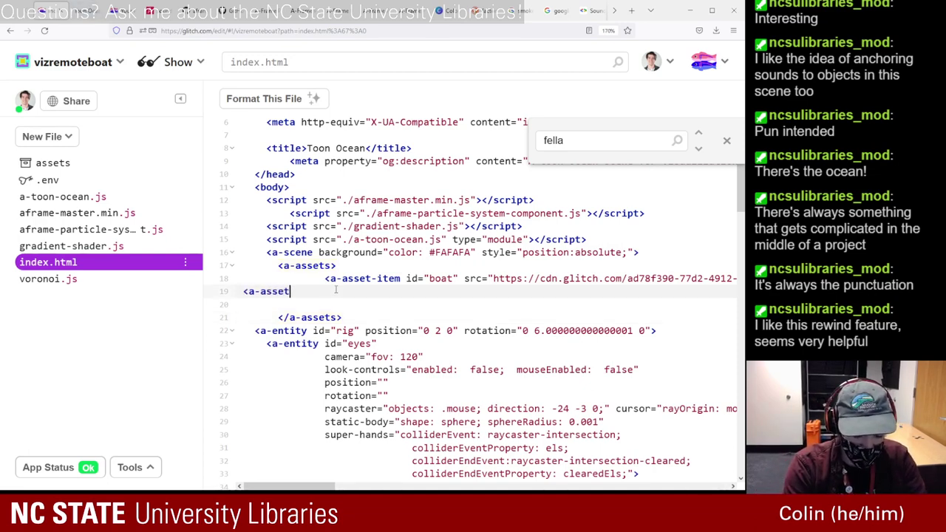
pyautogui.write('-item')
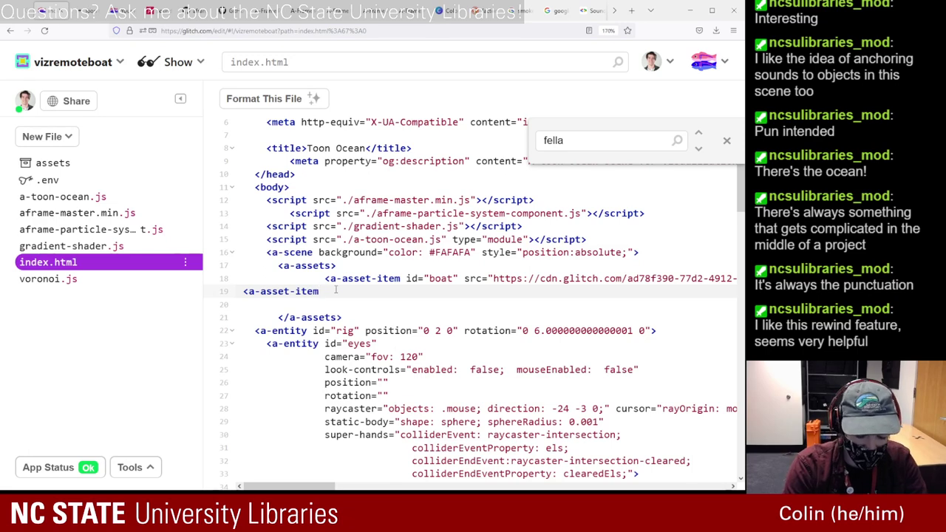
pyautogui.write('></a-asset-item>')
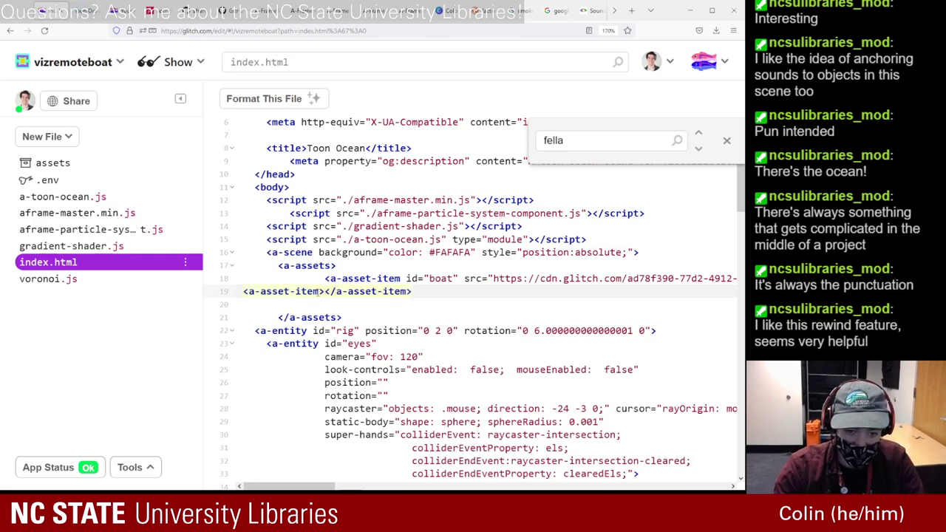
pyautogui.write(' id=')
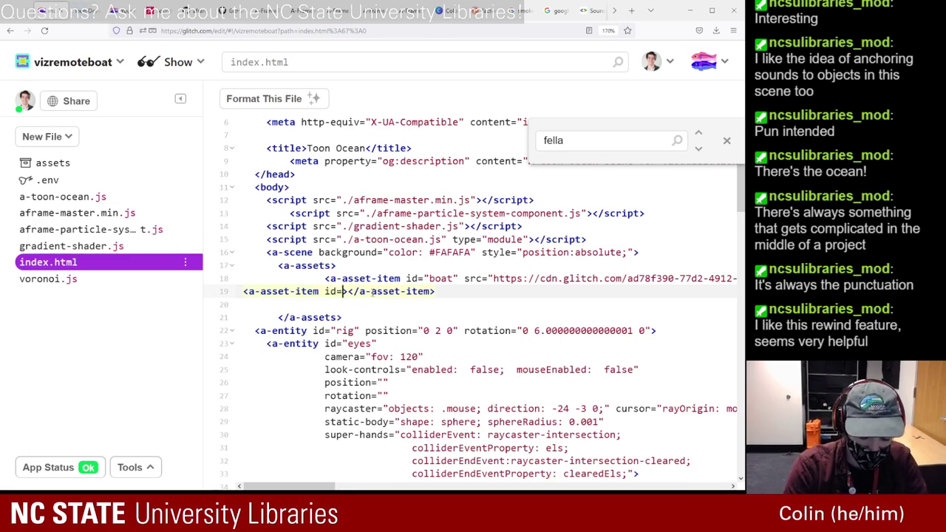
pyautogui.write('"wavegr')
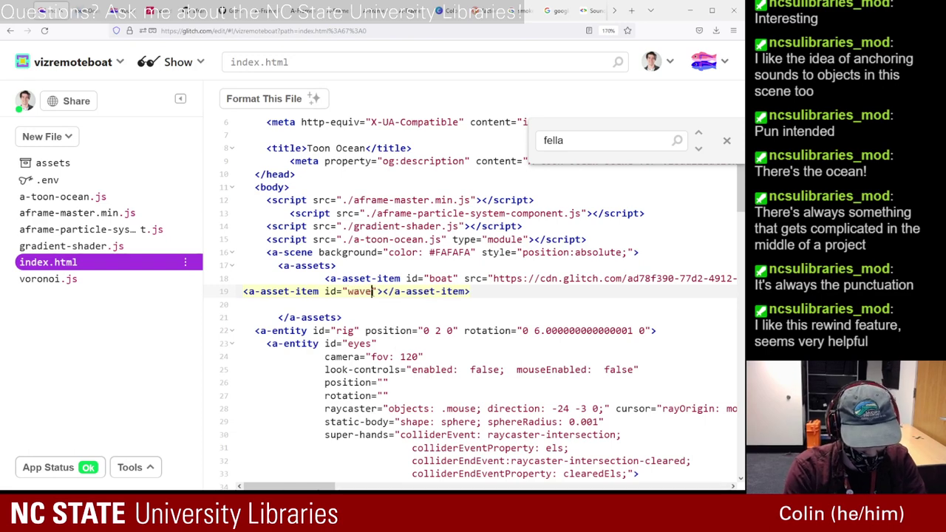
pyautogui.write('ash"')
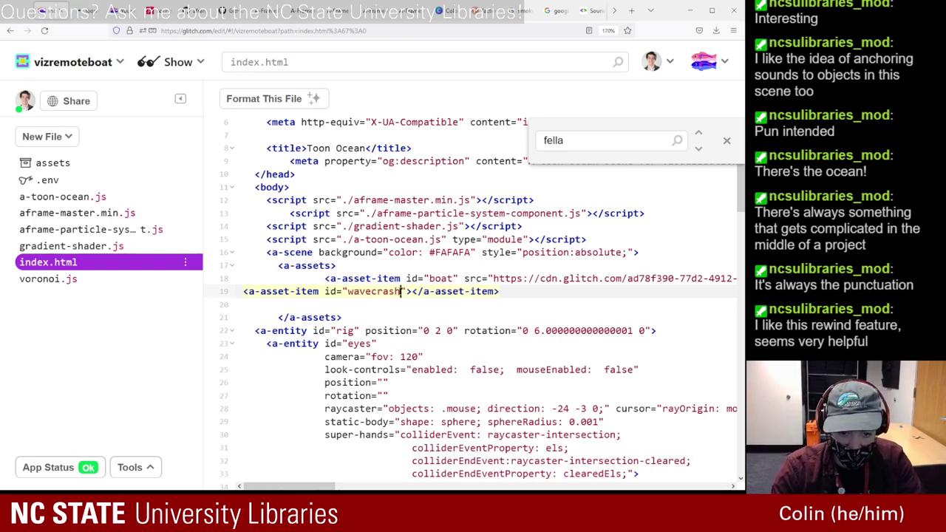
pyautogui.write(' src')
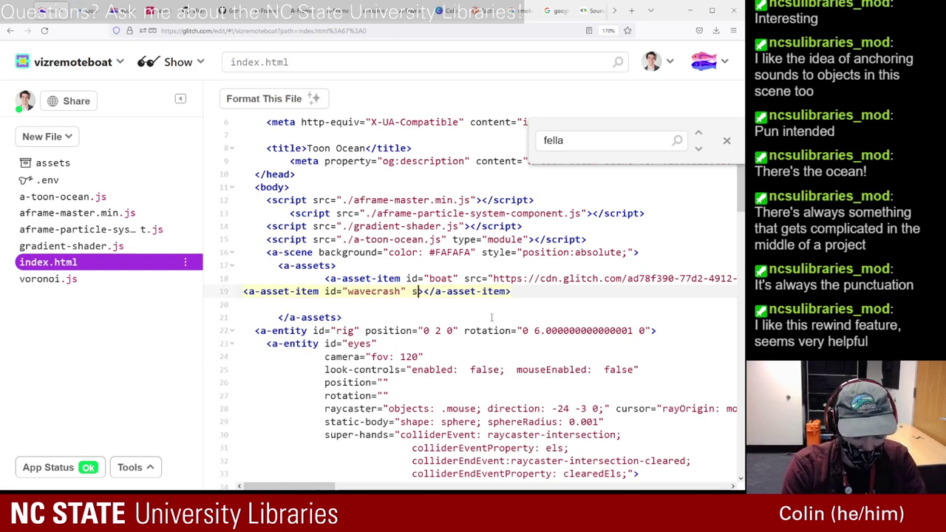
pyautogui.write('="">')
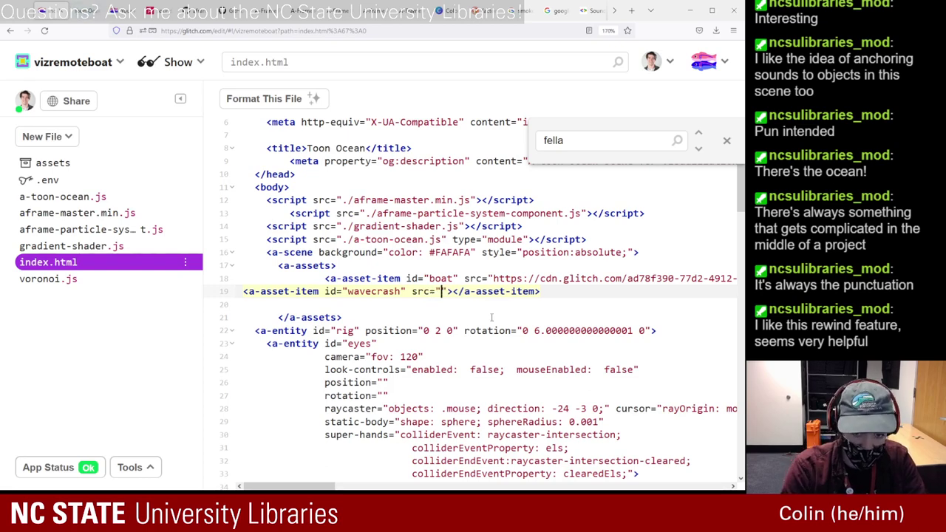
# - Upload waves_crashing_on_rock_beach.mp3 to the project's assets and copy its URL
pyautogui.click(100, 169)
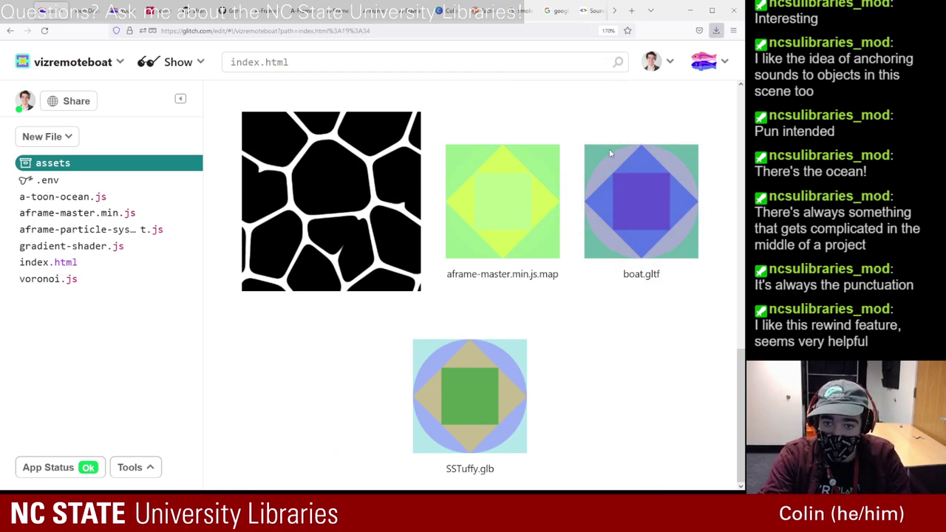
pyautogui.moveTo(611, 153); pyautogui.dragTo(612, 333)
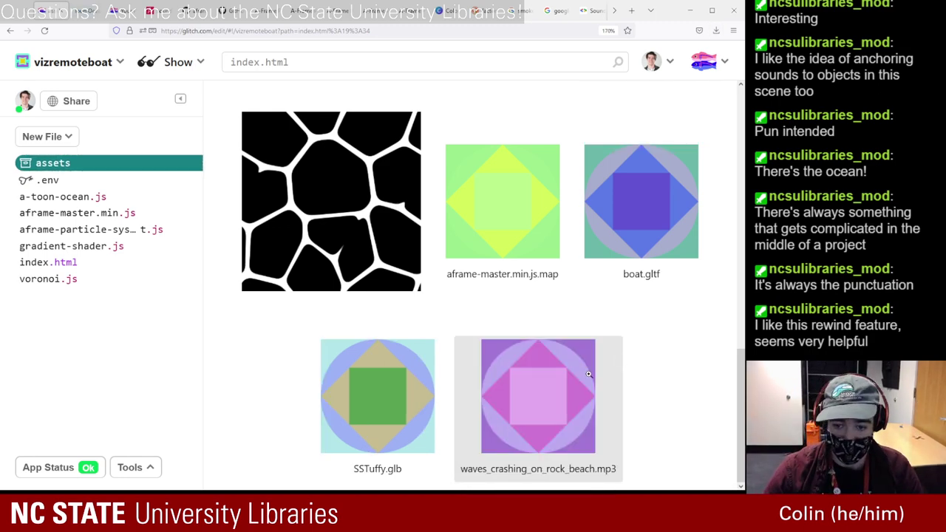
pyautogui.click(589, 375)
pyautogui.click(605, 224)
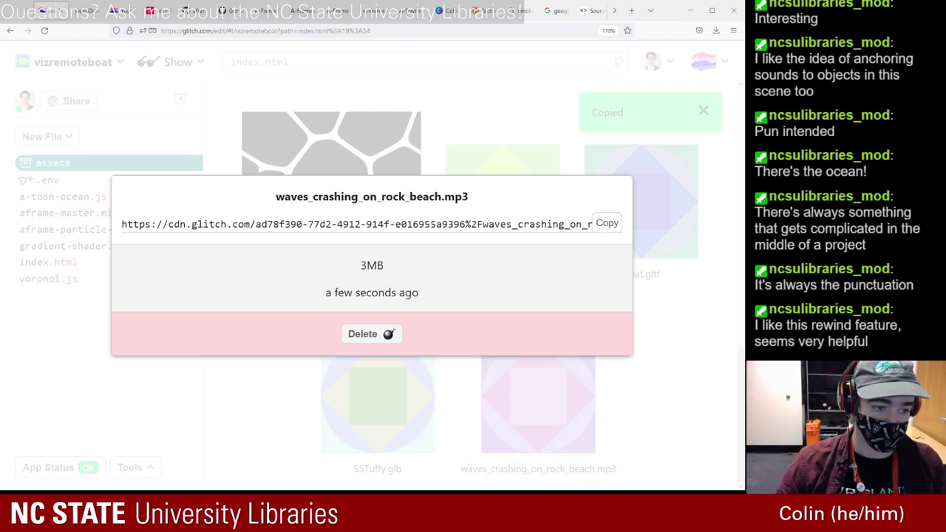
# - Go back to index.html and fill the wavecrash asset's src with the copied waves_crashing_on_rock_beach.mp3 URL
pyautogui.click(125, 425)
pyautogui.click(48, 262)
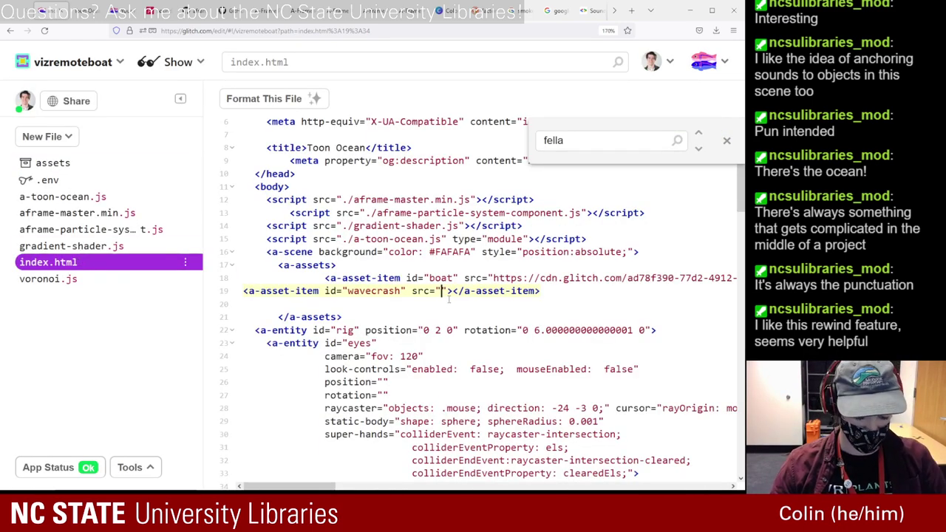
pyautogui.hotkey('ctrl', 'v')
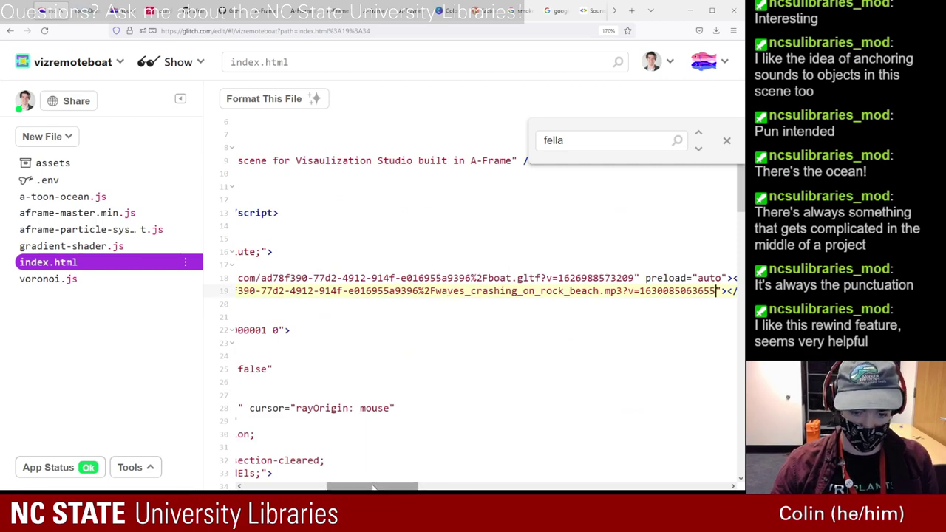
# - In the lighthouse model's a-gltf-model tag, start a new line after the position attribute, before the closing bracket
pyautogui.moveTo(374, 488); pyautogui.dragTo(288, 488)
pyautogui.scroll(-10, 397, 347)
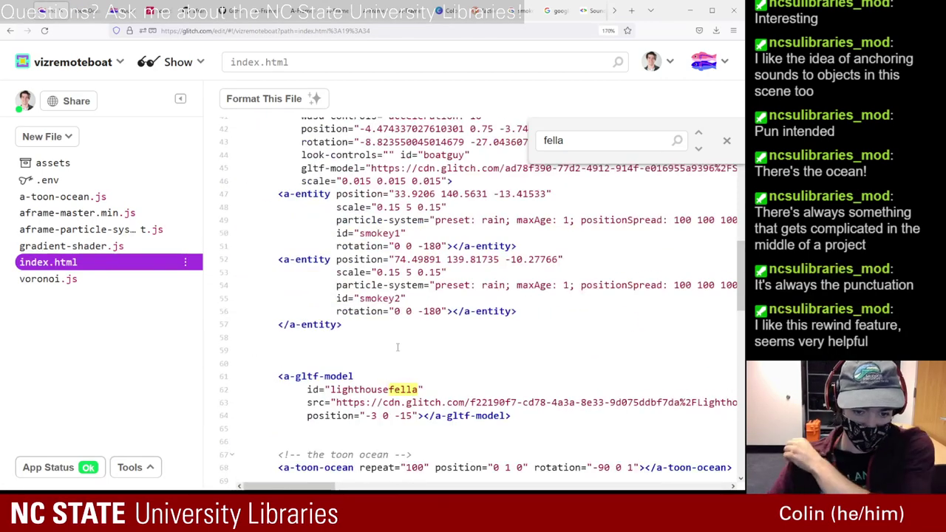
pyautogui.scroll(-5, 396, 344)
pyautogui.scroll(3, 395, 326)
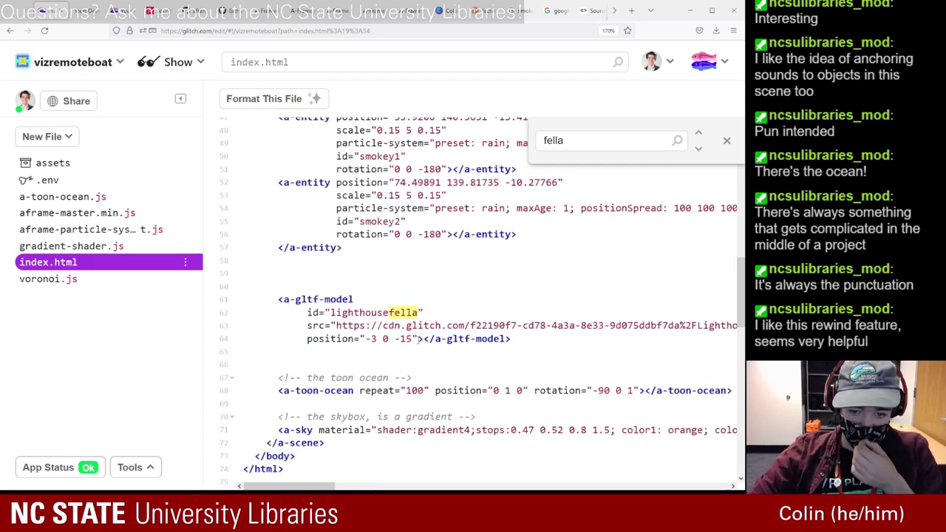
pyautogui.moveTo(326, 485); pyautogui.dragTo(299, 480)
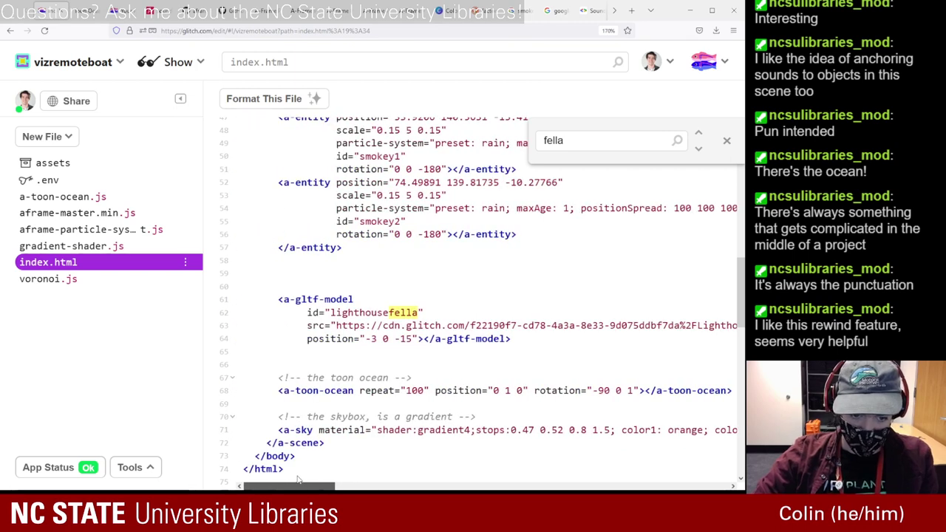
pyautogui.click(342, 338)
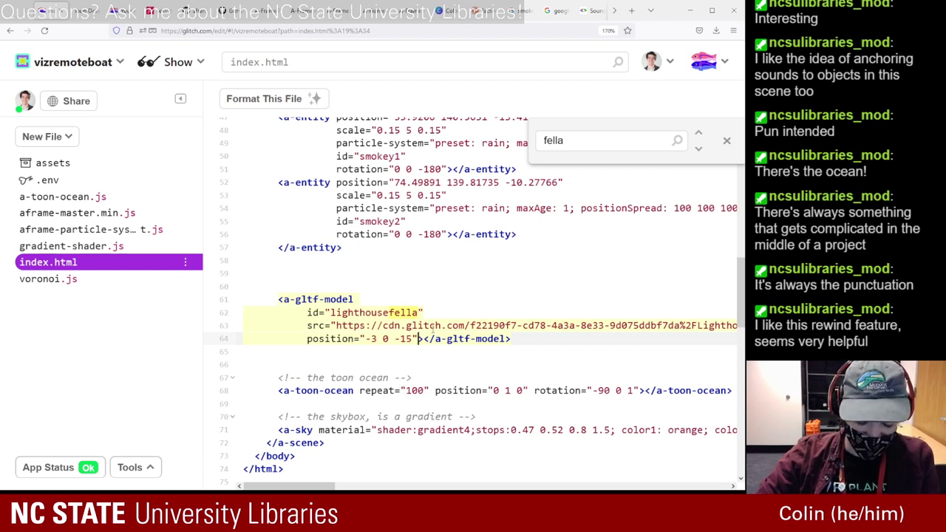
pyautogui.press('Return')
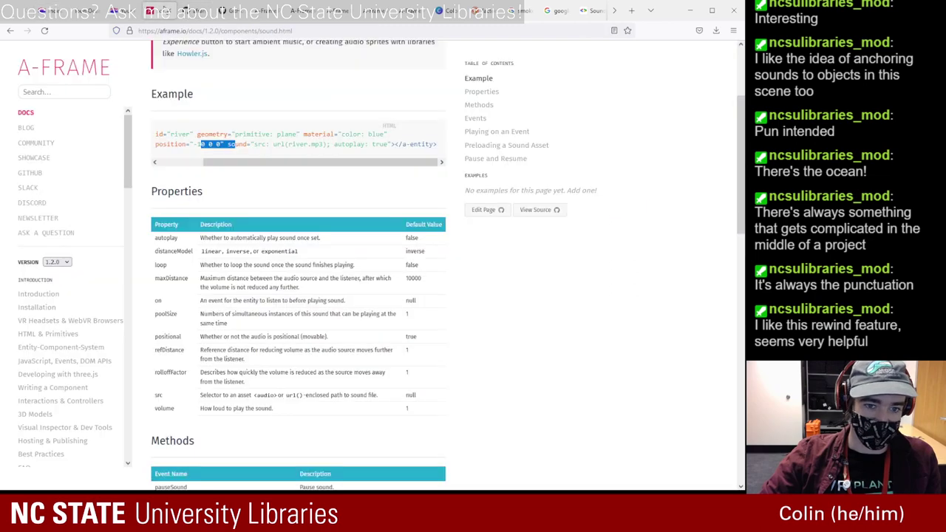
# - Copy the sound attribute from the A-Frame docs' river example and paste it under the lighthouse model's position, aligned with the other attributes
pyautogui.click(159, 10)
pyautogui.click(238, 145)
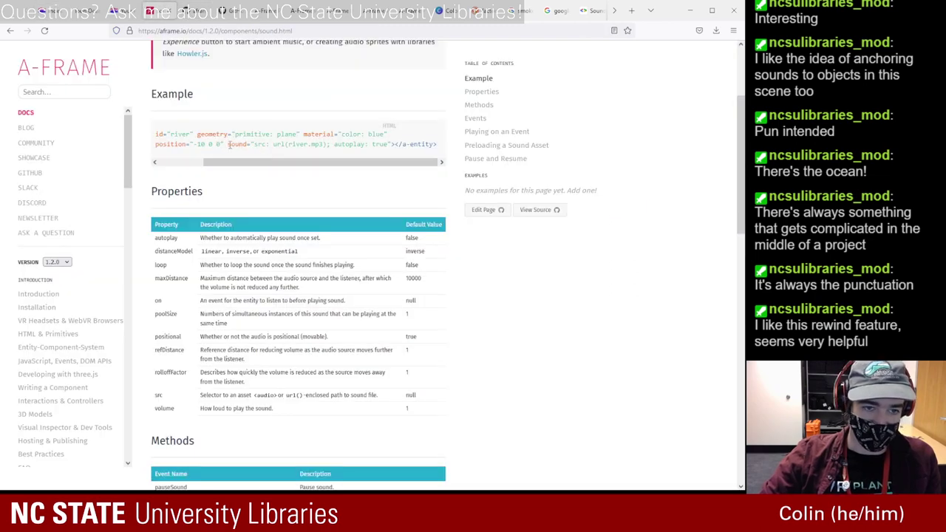
pyautogui.moveTo(226, 145); pyautogui.dragTo(396, 144)
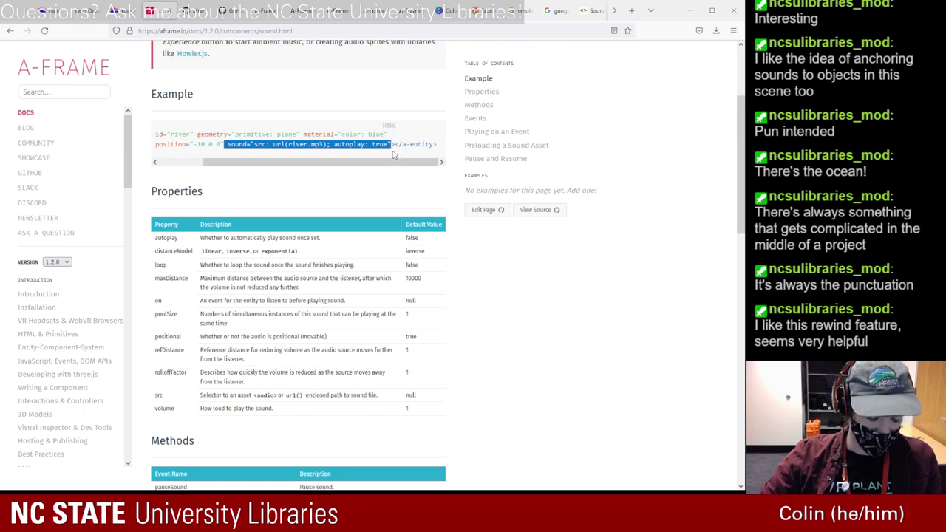
pyautogui.click(52, 10)
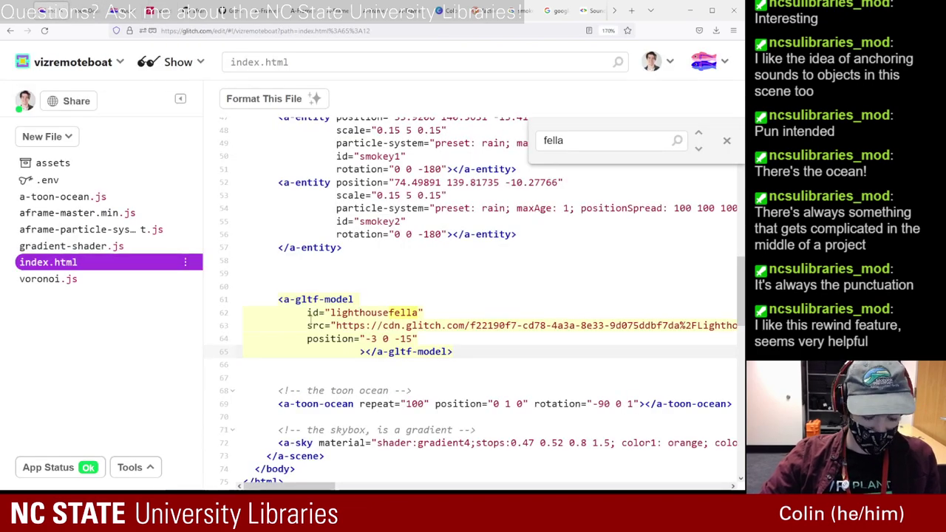
pyautogui.click(316, 351)
pyautogui.hotkey('ctrl', 'v')
pyautogui.moveTo(319, 352); pyautogui.dragTo(305, 350)
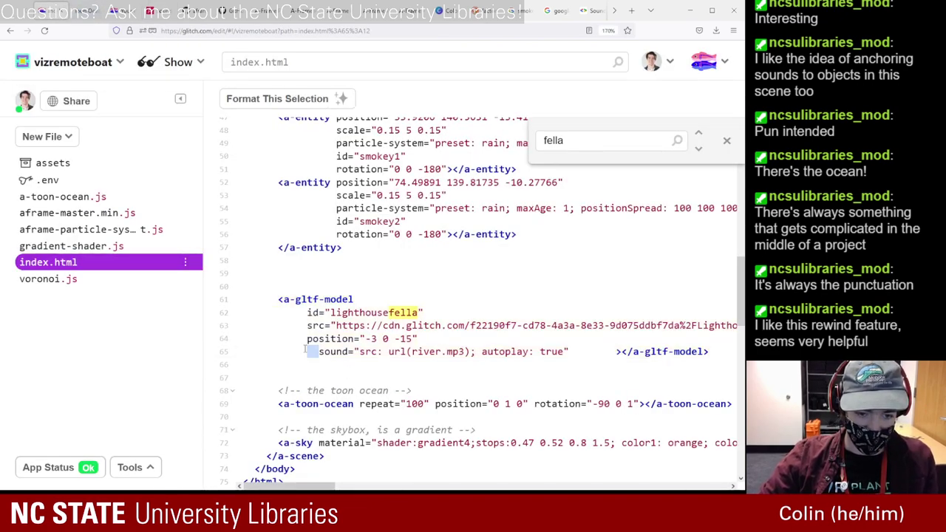
pyautogui.press('BackSpace')
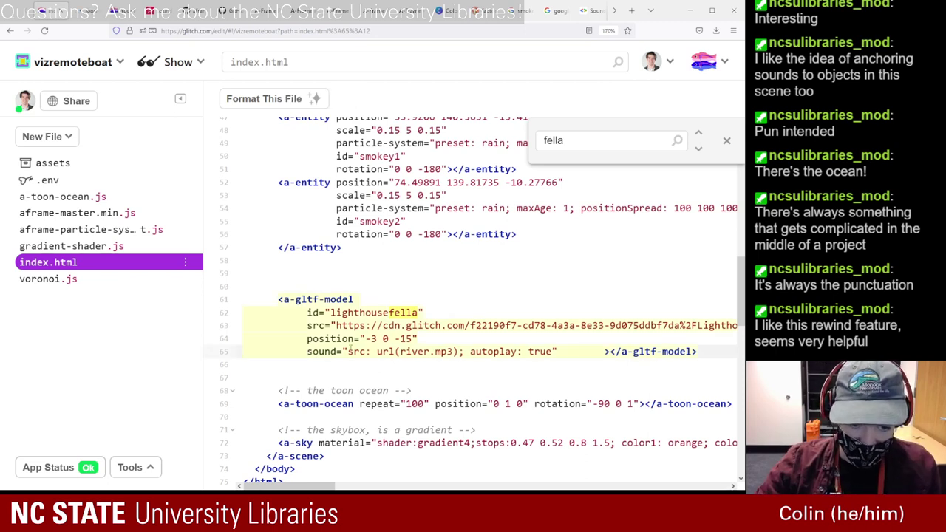
# - Replace url(river.mp3) with #wavecrash in the lighthouse's sound attribute and remove the extra spaces before the closing bracket
pyautogui.moveTo(374, 352); pyautogui.dragTo(460, 353)
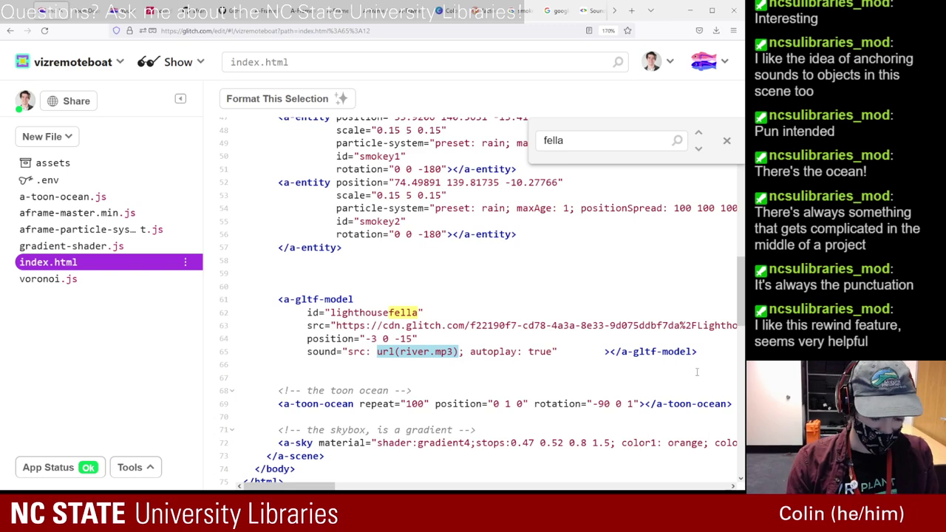
pyautogui.write('#wavecras')
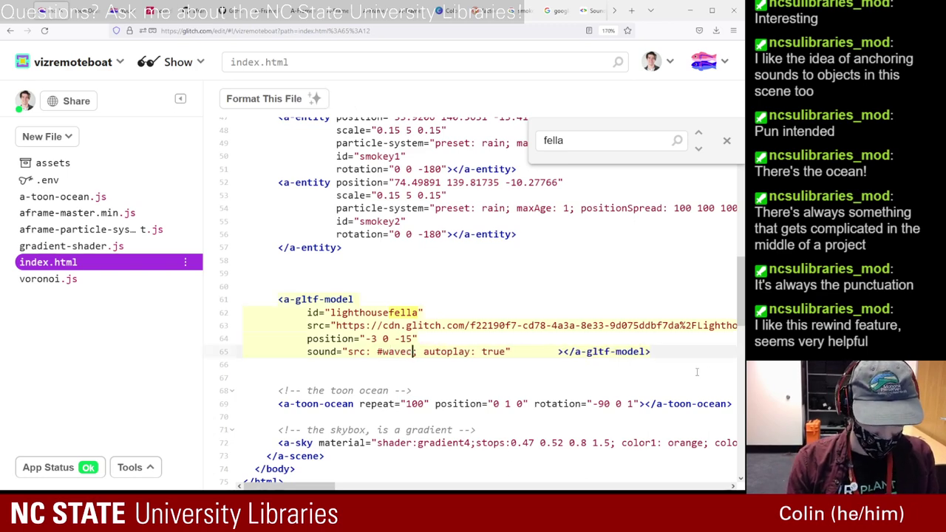
pyautogui.write('h')
pyautogui.scroll(10, 552, 269)
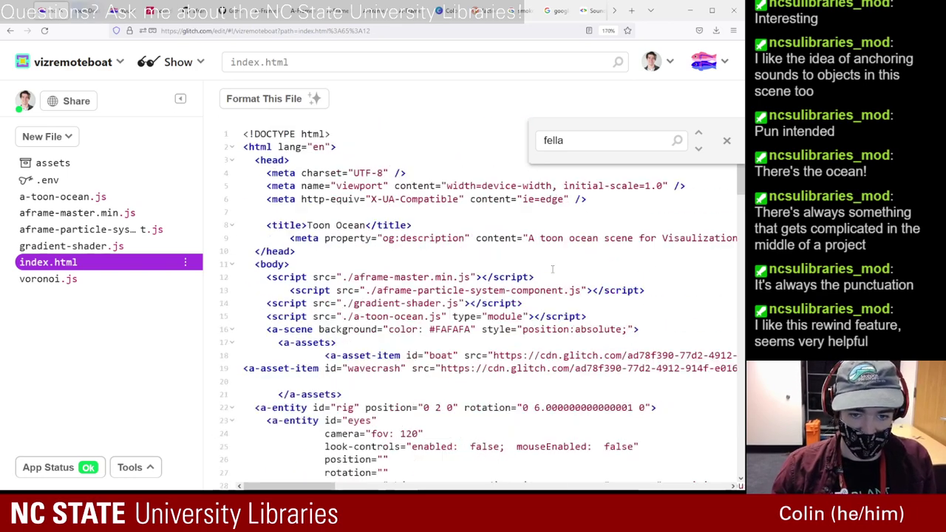
pyautogui.scroll(-15, 359, 369)
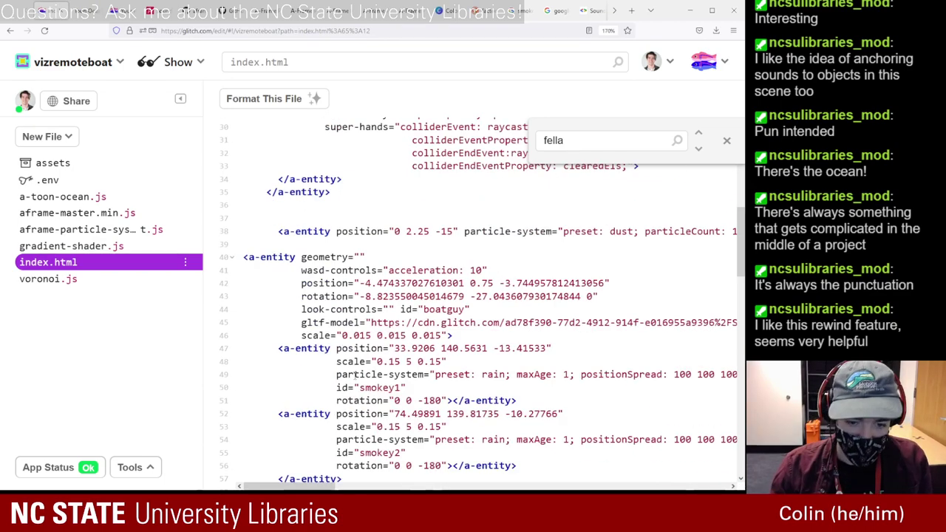
pyautogui.scroll(8, 355, 355)
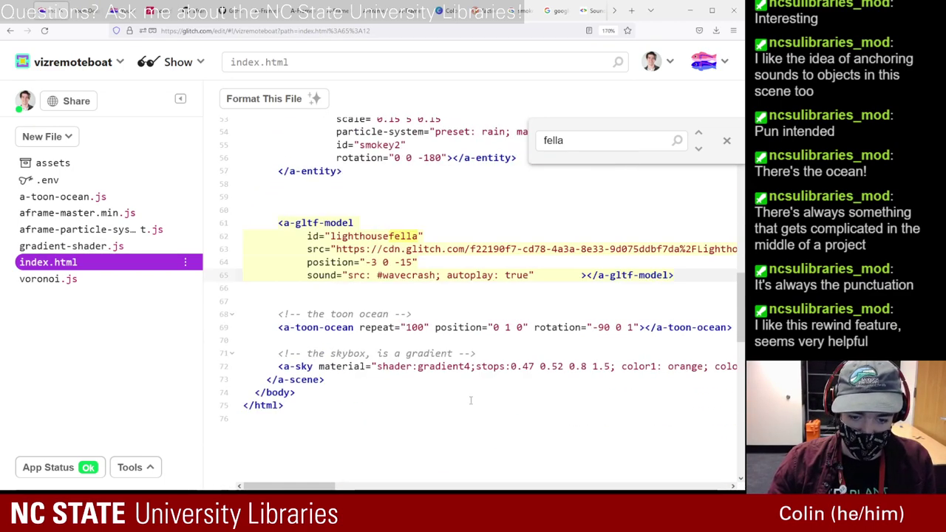
pyautogui.scroll(1, 467, 402)
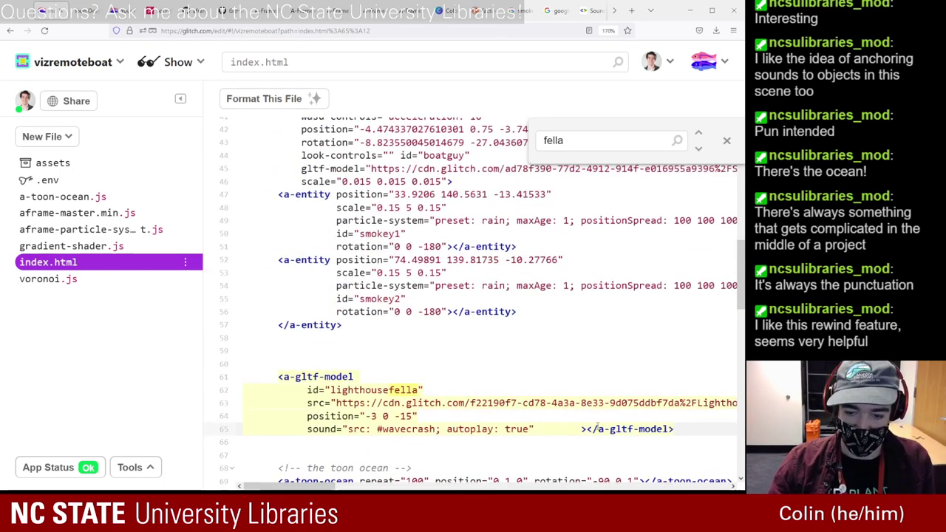
pyautogui.moveTo(581, 429); pyautogui.dragTo(536, 430)
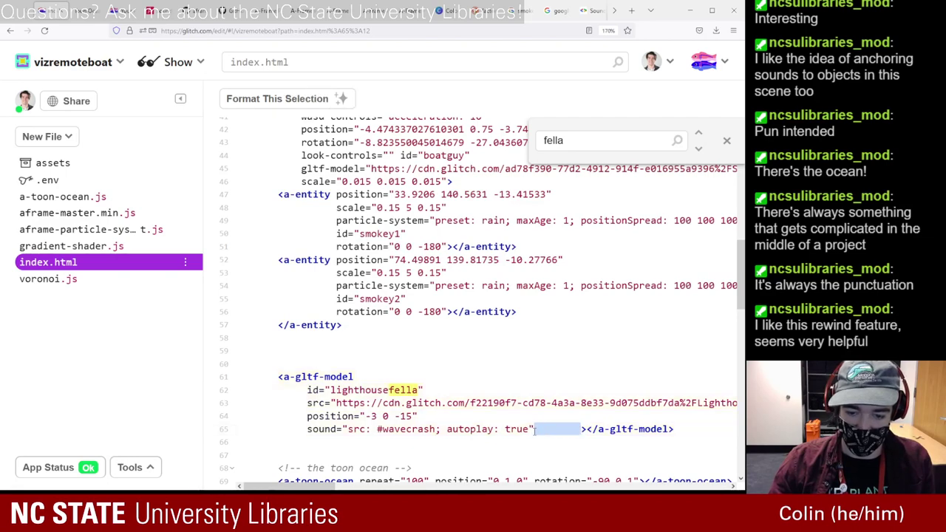
pyautogui.press('BackSpace')
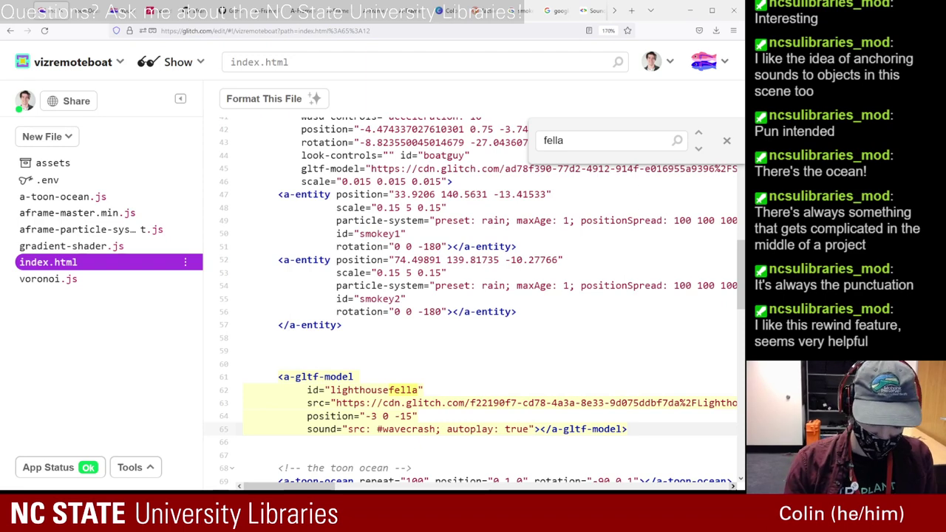
# - Add loop: true after autoplay: true inside the quotes of the lighthouse's sound attribute
pyautogui.click(158, 10)
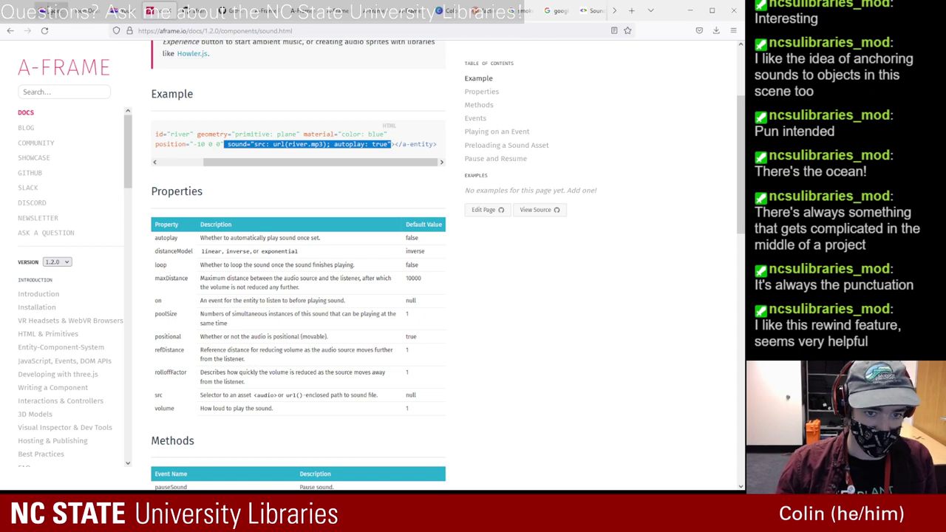
pyautogui.click(56, 11)
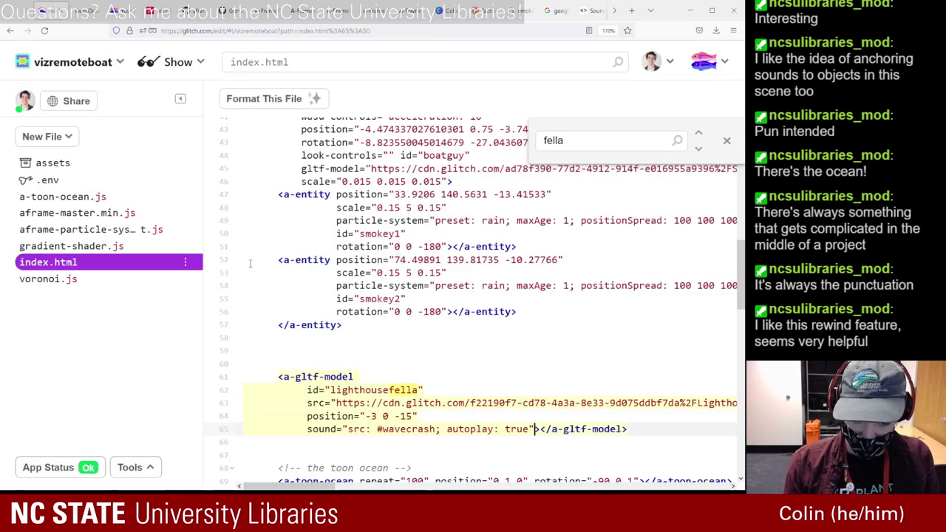
pyautogui.write('; loop: ')
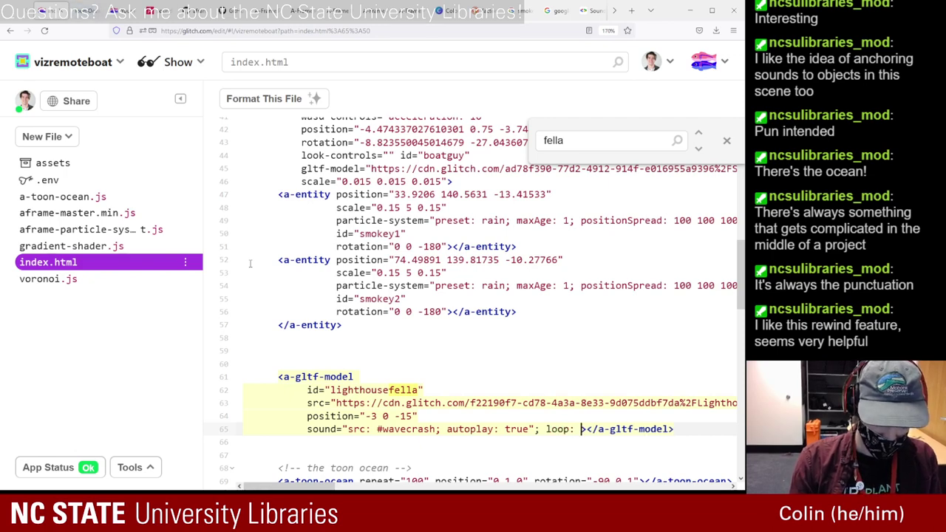
pyautogui.write('true')
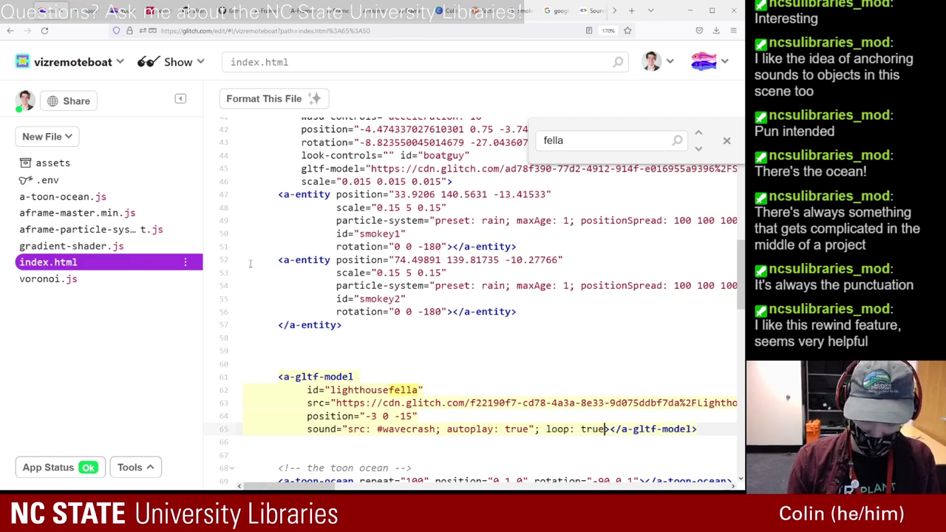
pyautogui.write('"')
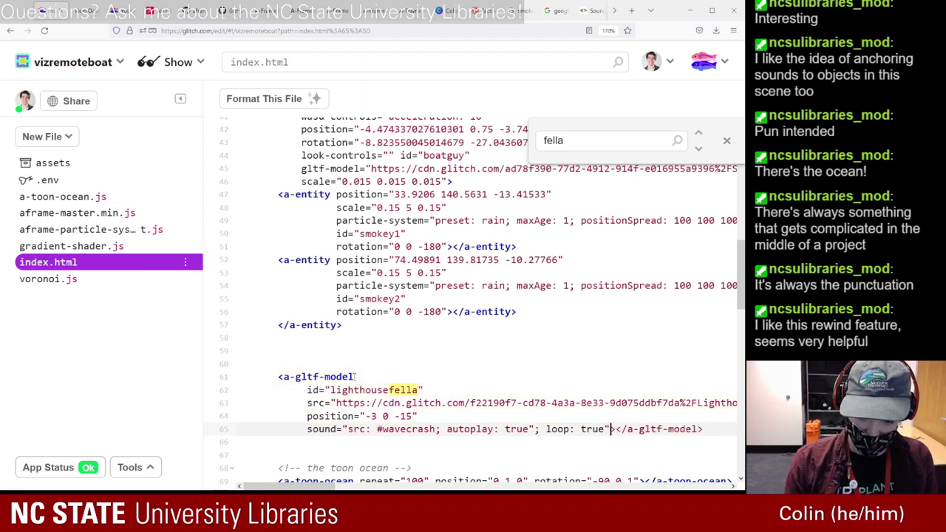
pyautogui.click(536, 429)
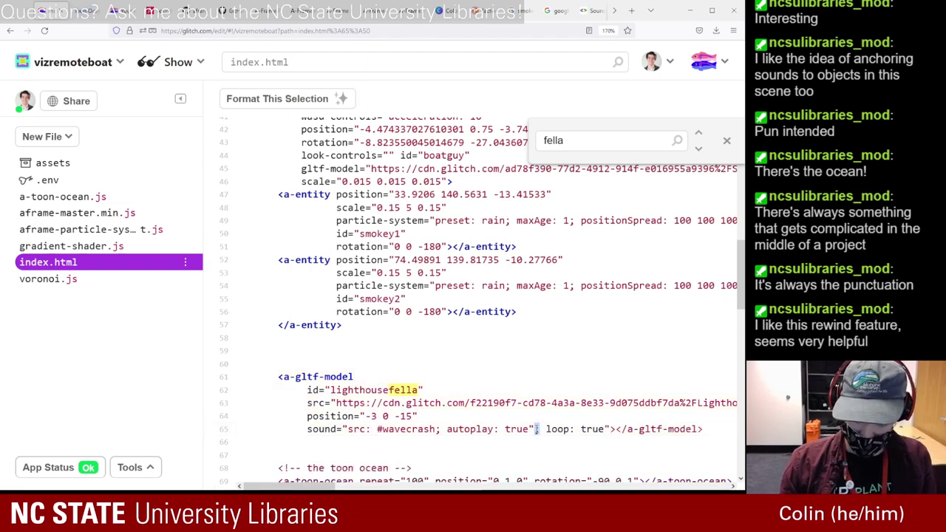
pyautogui.press('BackSpace')
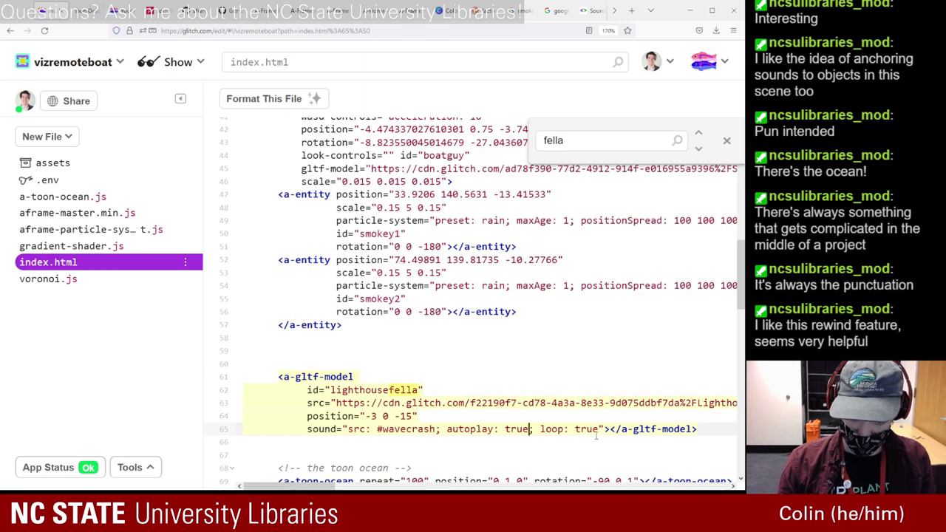
# - Switch to the vizremoteboat scene preview, open the A-Frame inspector and play the scene to test the lighthouse sound
pyautogui.click(88, 10)
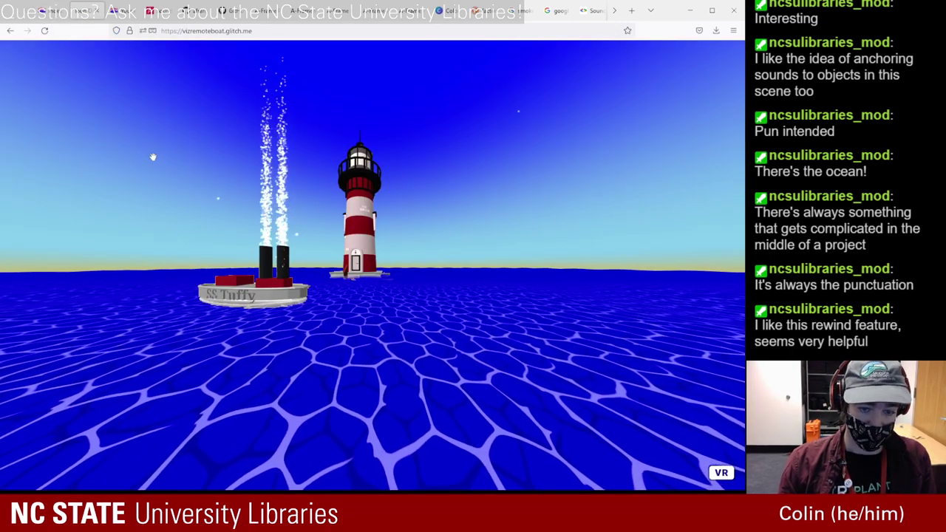
pyautogui.hotkey('ctrl', 'alt', 'i')
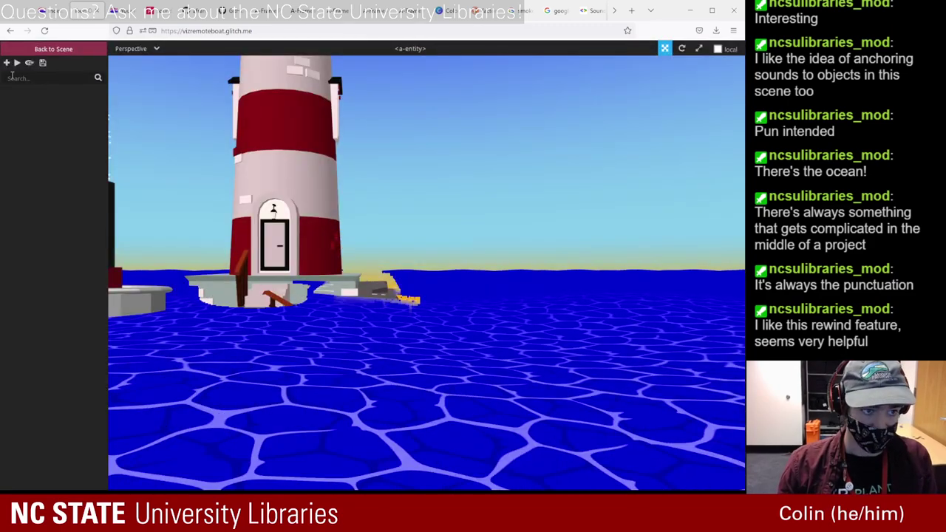
pyautogui.click(18, 63)
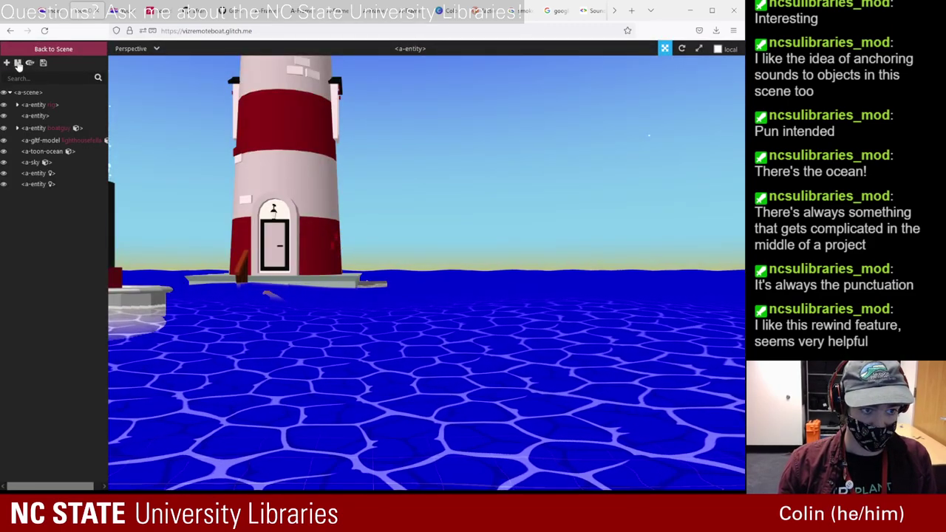
# - Copy the waves_crashing_on_rock_beach.mp3 URL from the wavecrash asset and put it in place of #wavecrash in the lighthouse's sound attribute
pyautogui.click(46, 11)
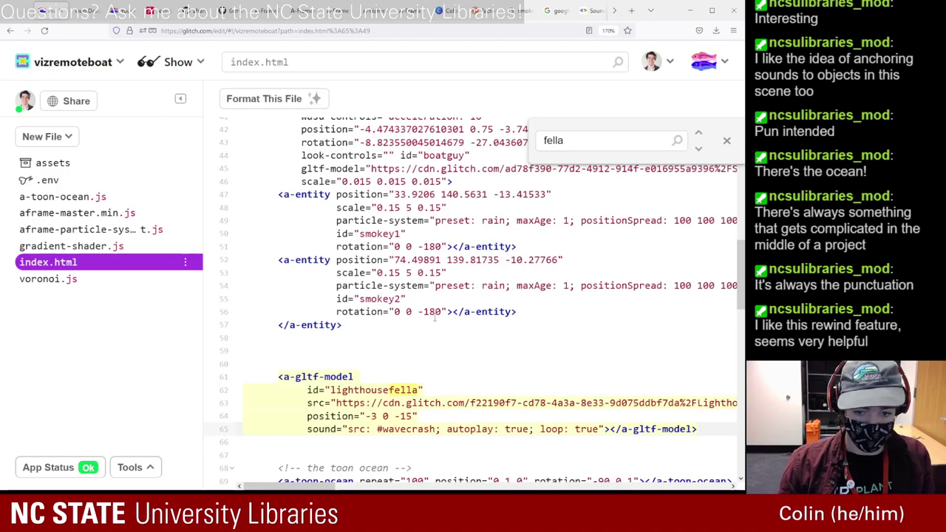
pyautogui.scroll(10, 435, 318)
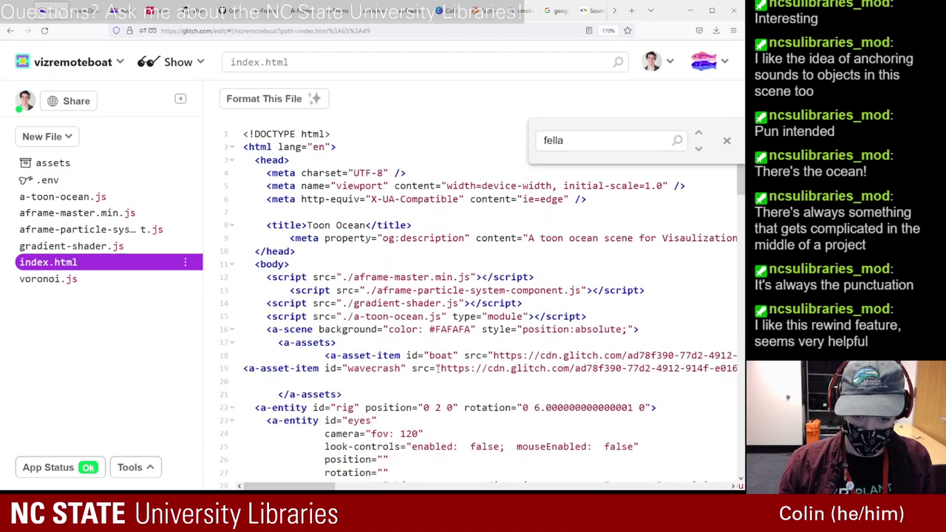
pyautogui.moveTo(440, 368); pyautogui.dragTo(640, 361)
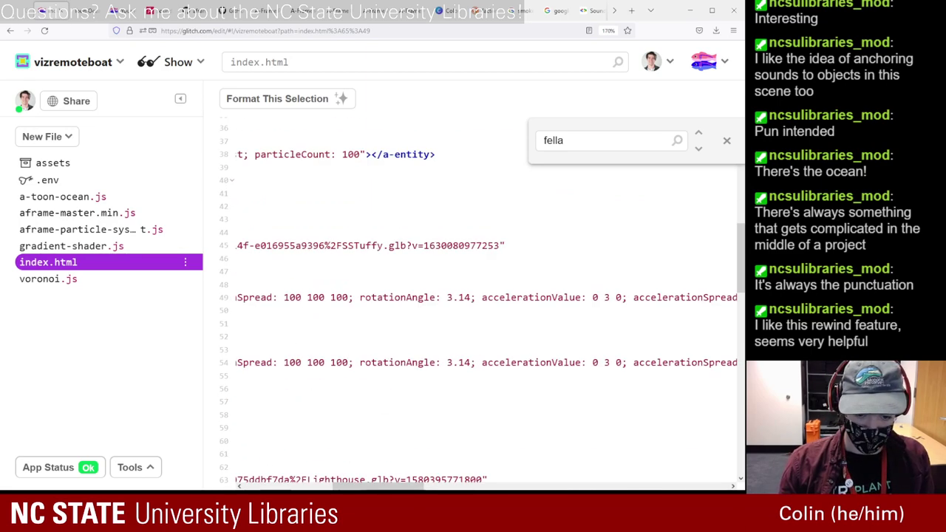
pyautogui.moveTo(397, 487); pyautogui.dragTo(205, 474)
pyautogui.scroll(-8, 287, 473)
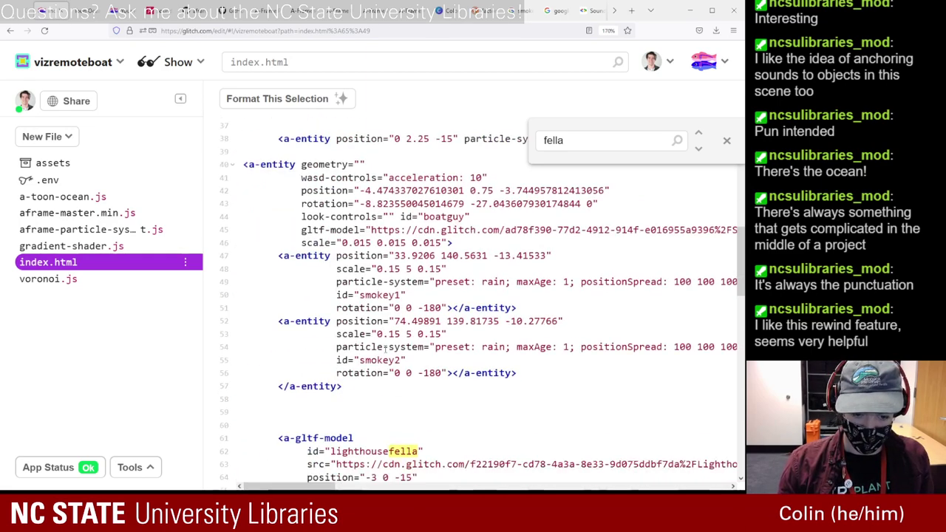
pyautogui.scroll(4, 444, 330)
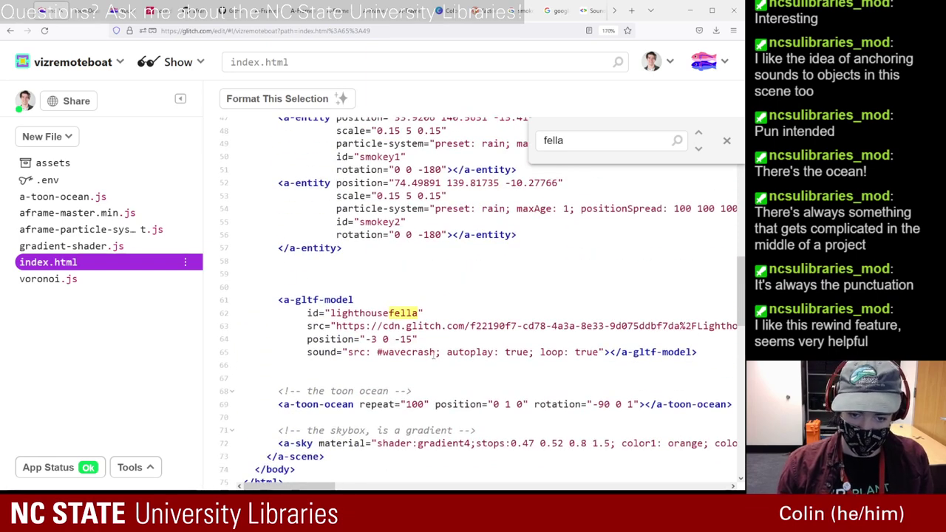
pyautogui.moveTo(438, 353); pyautogui.dragTo(374, 352)
pyautogui.hotkey('ctrl', 'v')
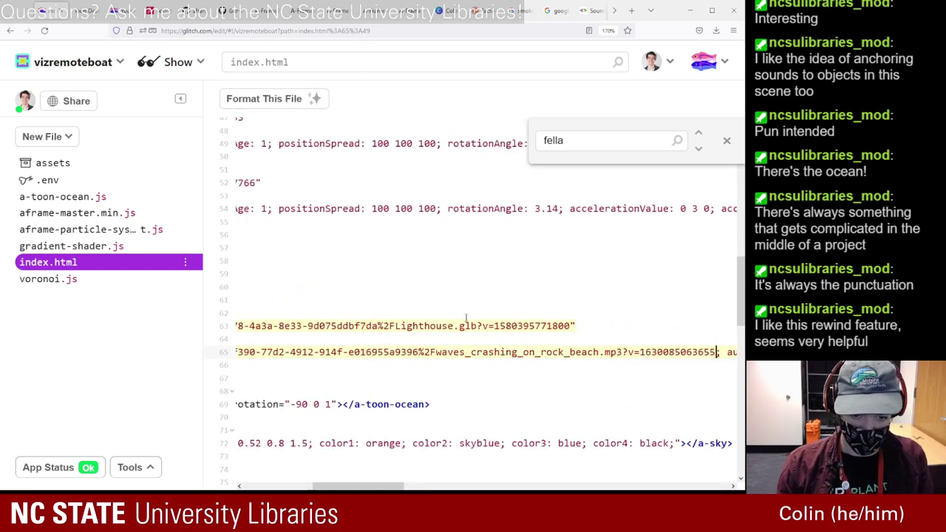
# - Reload the vizremoteboat scene preview to test the lighthouse's sound with the direct file URL
pyautogui.click(82, 10)
pyautogui.click(45, 31)
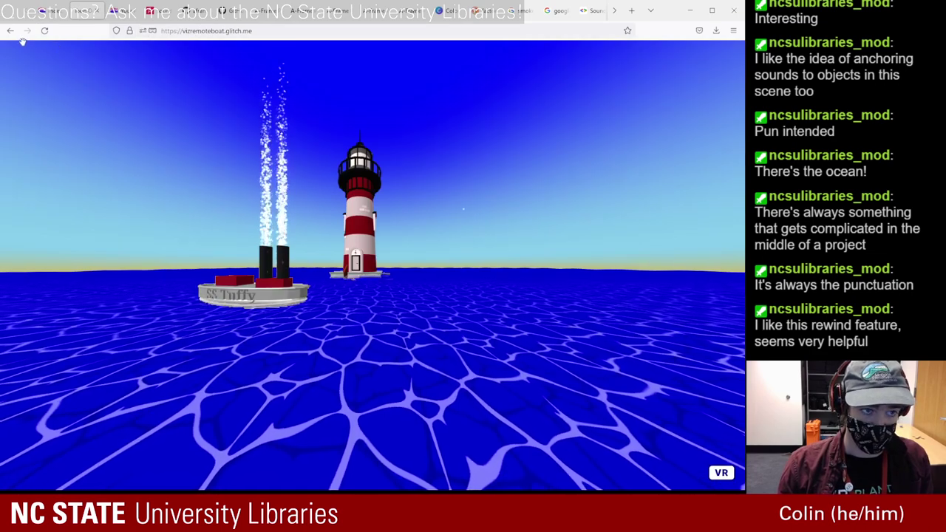
# - Check the A-Frame sound properties in the docs and add volume: 5 after loop: true in the lighthouse's sound attribute
pyautogui.click(51, 10)
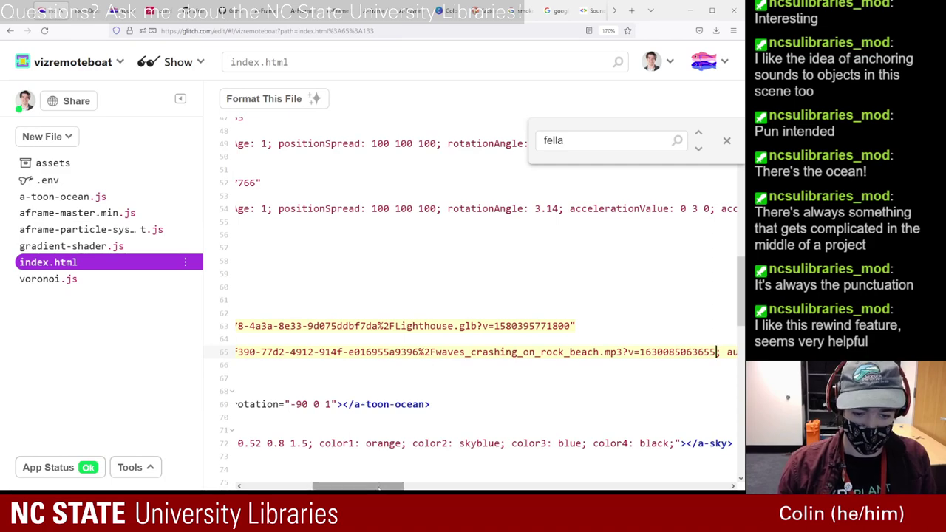
pyautogui.moveTo(378, 485); pyautogui.dragTo(309, 485)
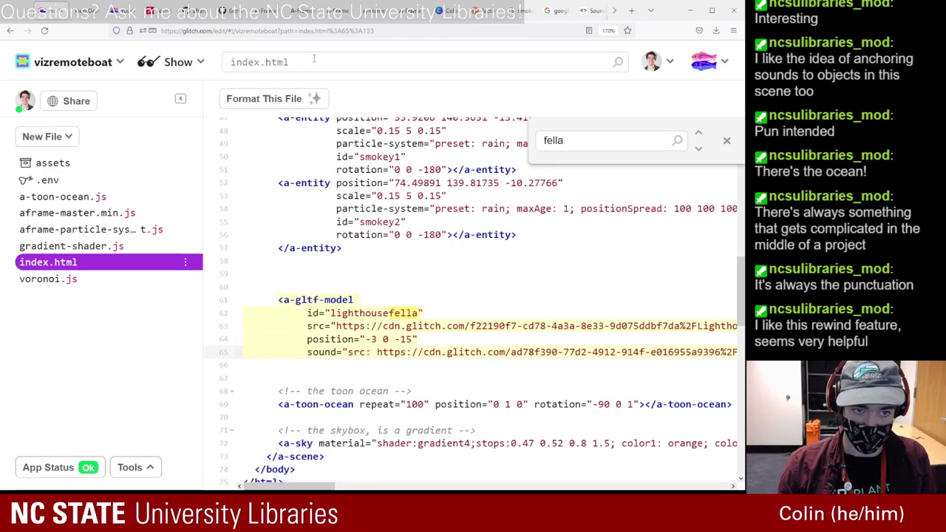
pyautogui.click(161, 10)
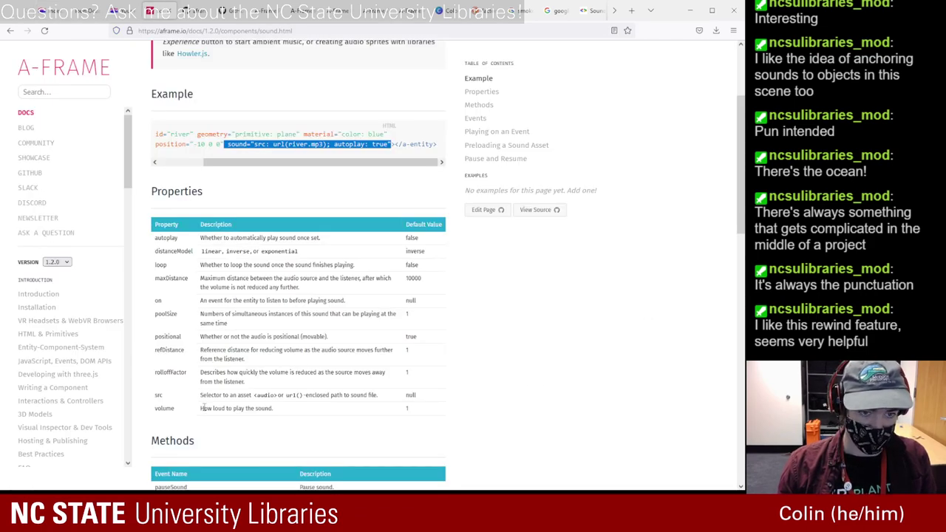
pyautogui.click(45, 11)
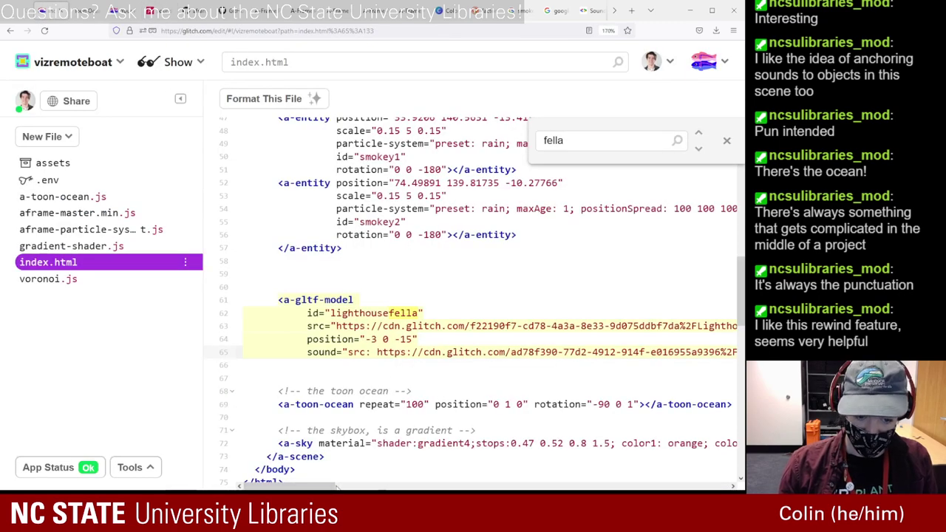
pyautogui.press('Right')
pyautogui.hscroll(3, 513, 339)
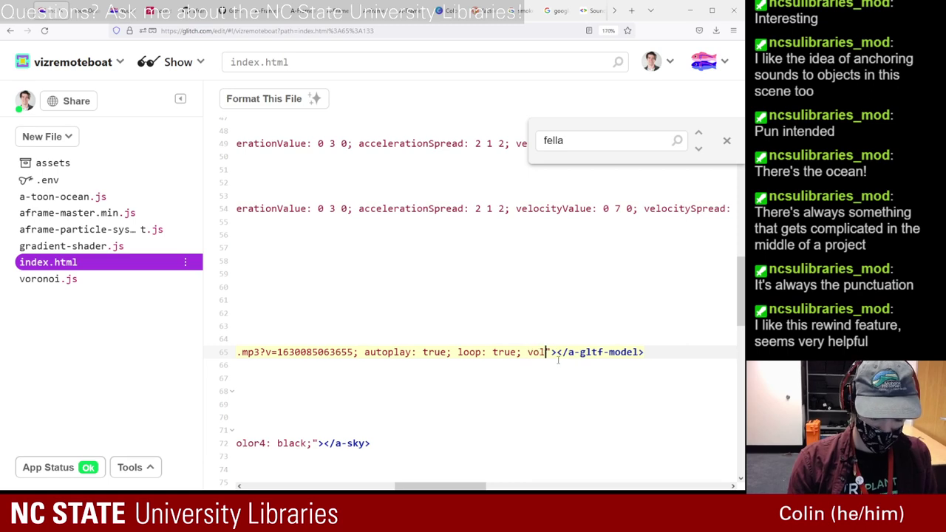
pyautogui.write('5')
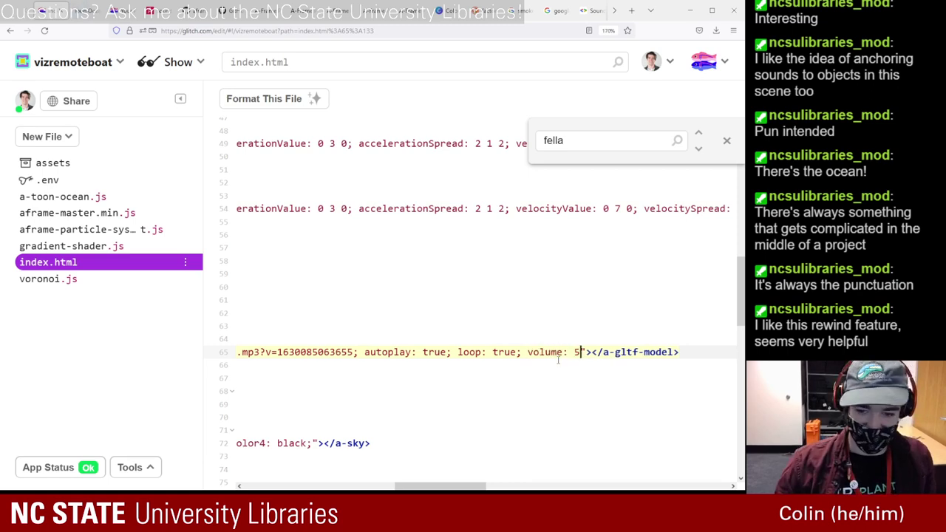
# - Play the scene in the preview's A-Frame inspector and select the lighthousefella model to check its sound settings
pyautogui.click(85, 10)
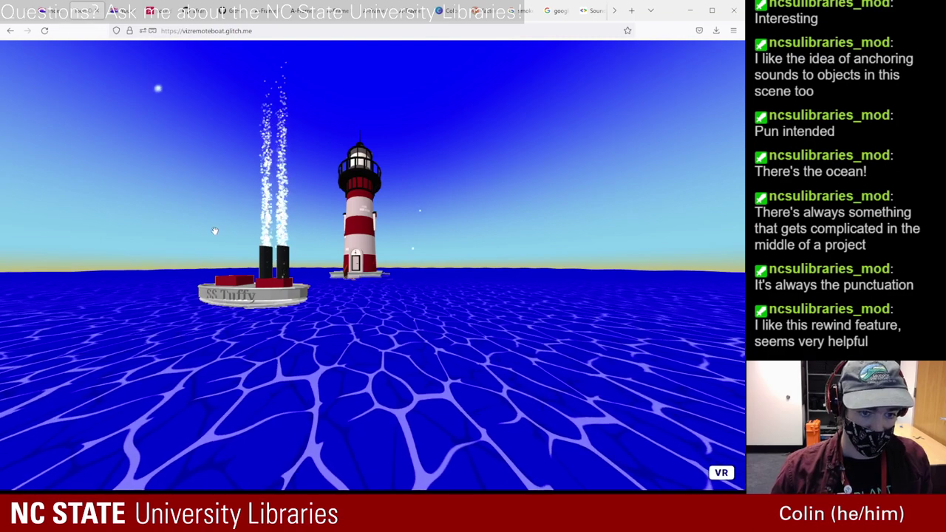
pyautogui.hotkey('ctrl', 'alt', 'i')
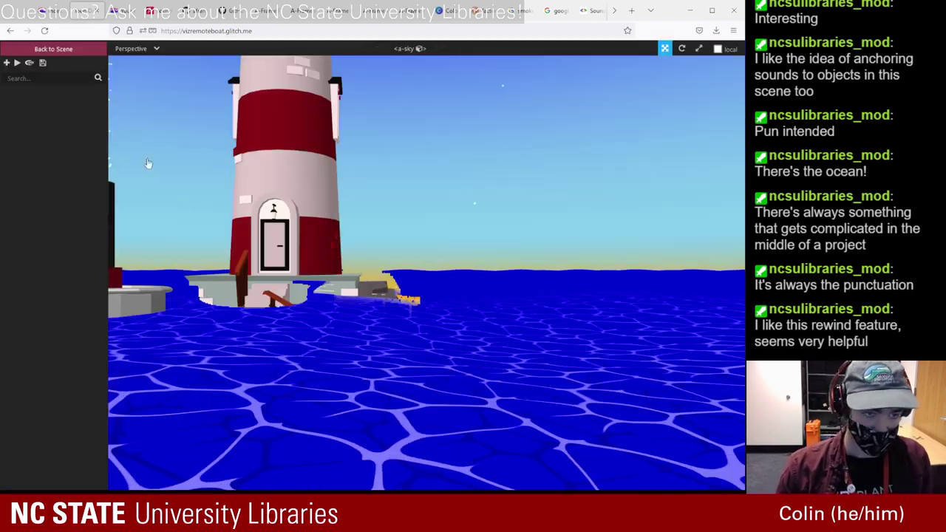
pyautogui.click(17, 64)
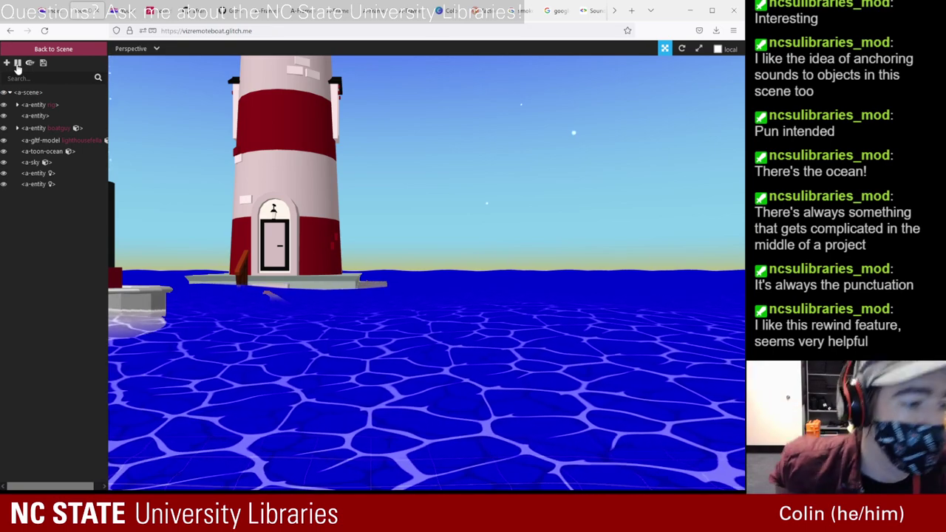
pyautogui.click(42, 141)
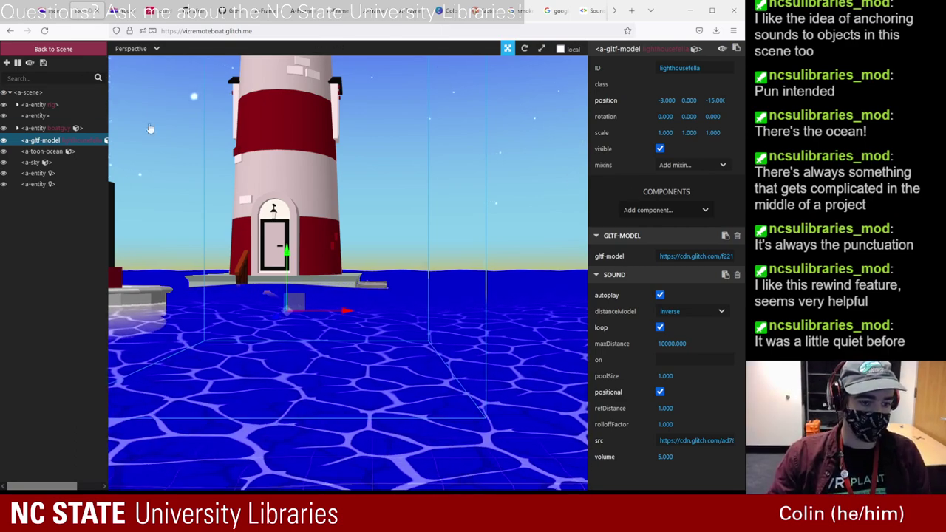
pyautogui.scroll(-2, 167, 247)
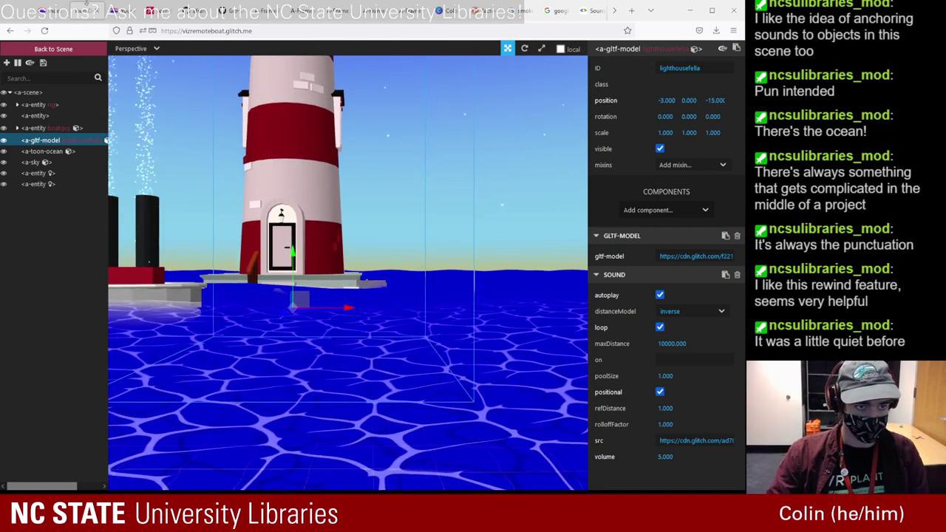
# - Upload ship_bell.mp3 to the vizremoteboat project's assets and copy its URL
pyautogui.click(52, 11)
pyautogui.click(61, 164)
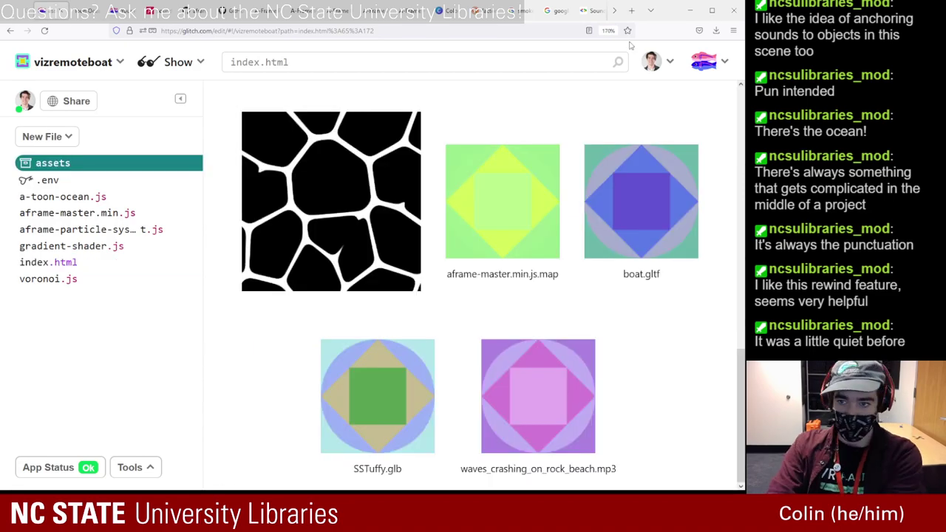
pyautogui.moveTo(600, 61); pyautogui.dragTo(633, 397)
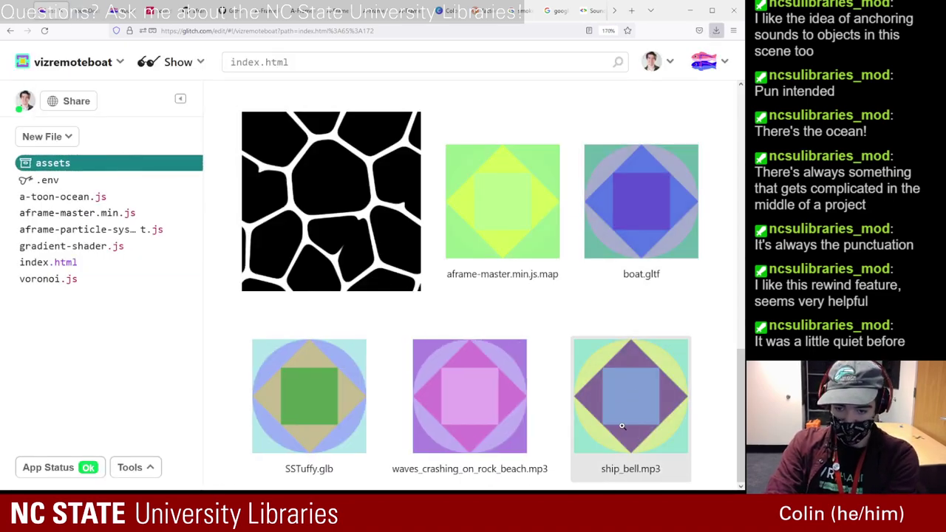
pyautogui.click(628, 408)
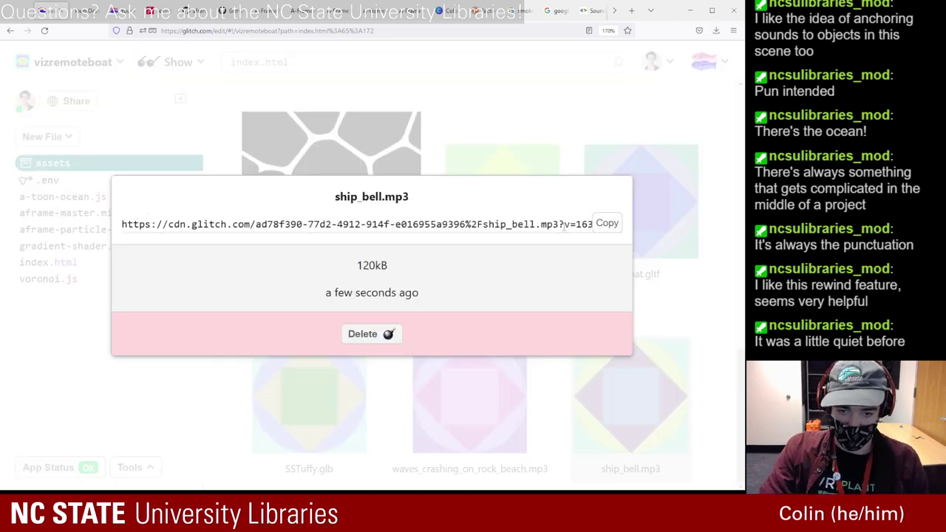
pyautogui.click(606, 224)
pyautogui.click(49, 374)
# - Find the boatguy entity in index.html and add a sound attribute below its scale, with the copied ship_bell.mp3 URL as src
pyautogui.click(63, 263)
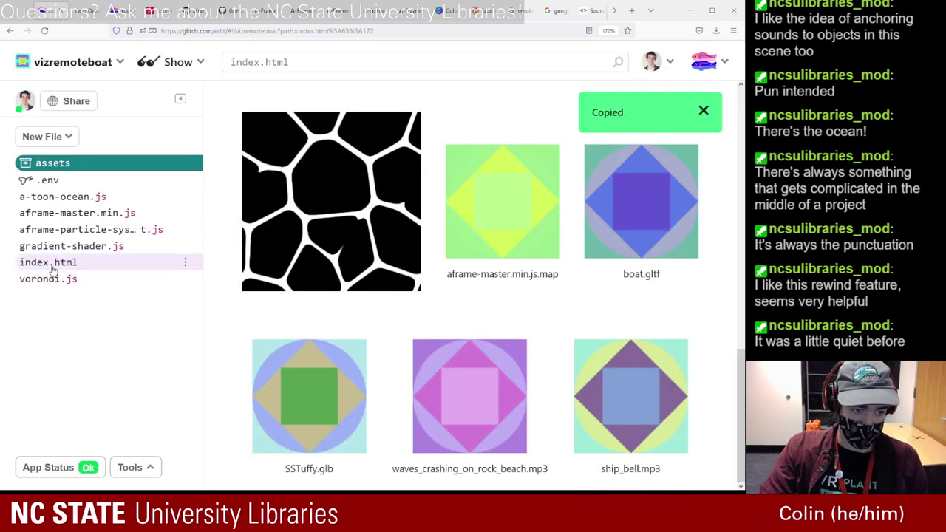
pyautogui.hotkey('ctrl', 'f')
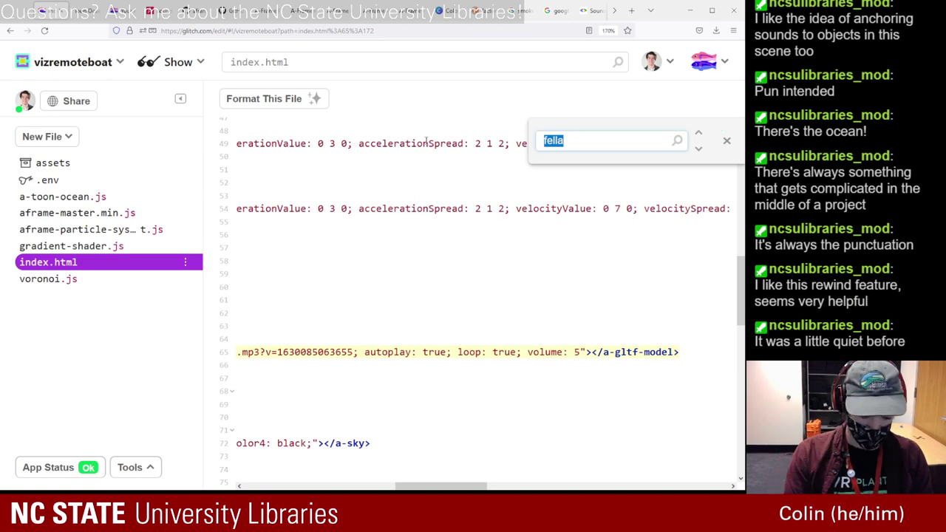
pyautogui.press('Return')
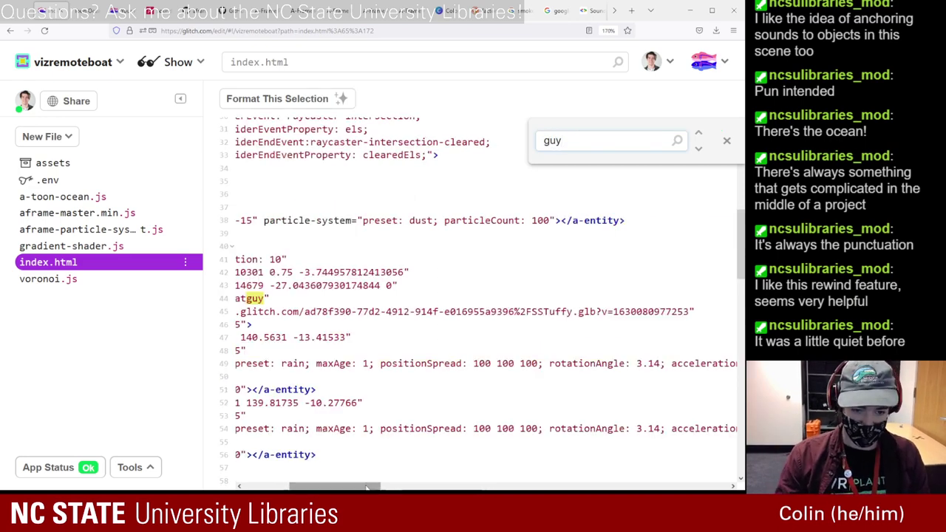
pyautogui.moveTo(337, 488); pyautogui.dragTo(236, 482)
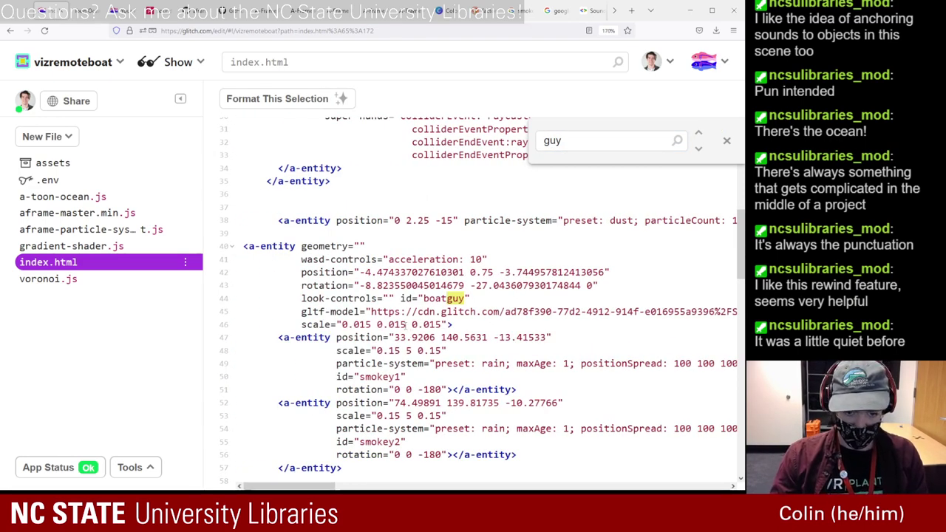
pyautogui.click(479, 327)
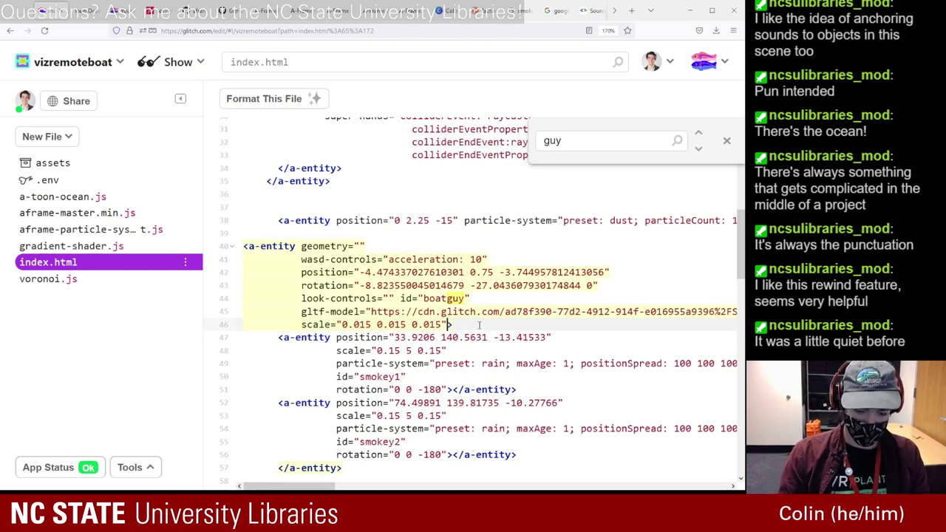
pyautogui.press('Return')
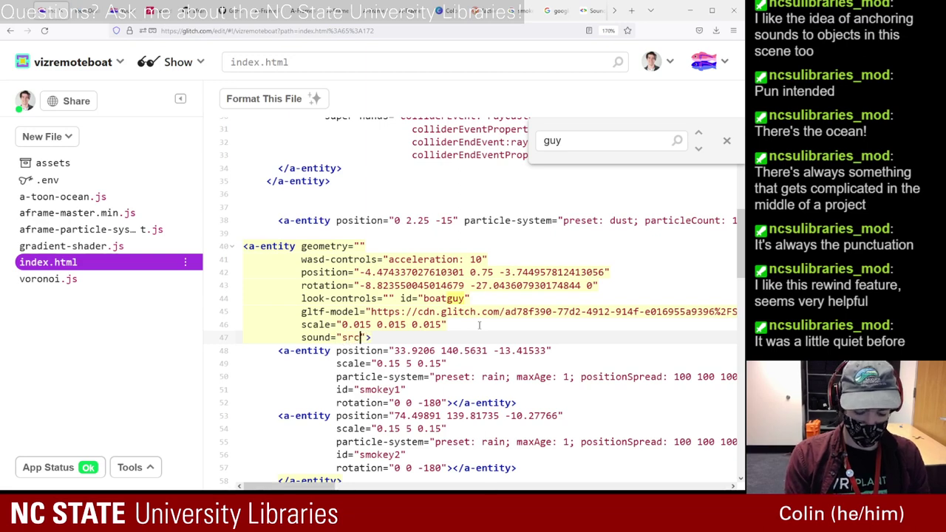
pyautogui.write('sound="src:')
pyautogui.hotkey('ctrl', 'v')
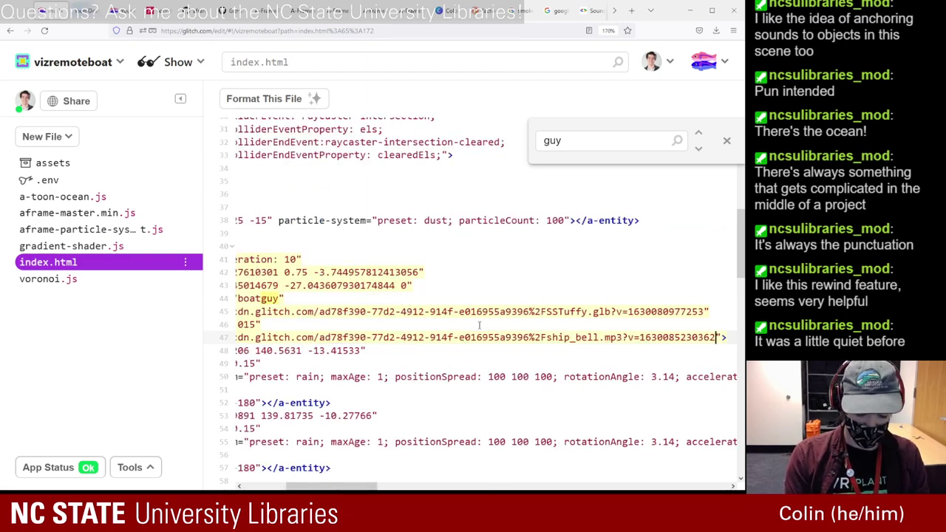
# - Add autoplay: true, loop: true and volume: 5 after the src URL in the boat's sound attribute
pyautogui.write('; aut')
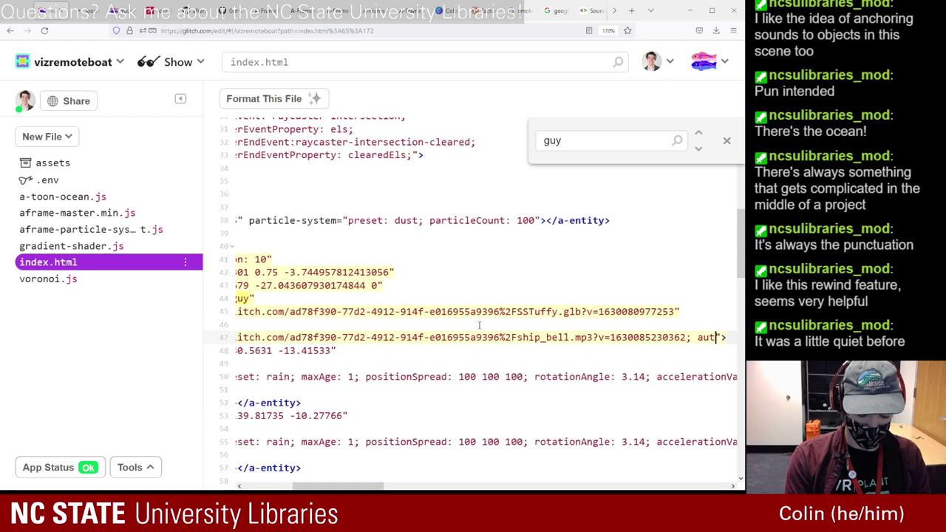
pyautogui.write('oplay: tru')
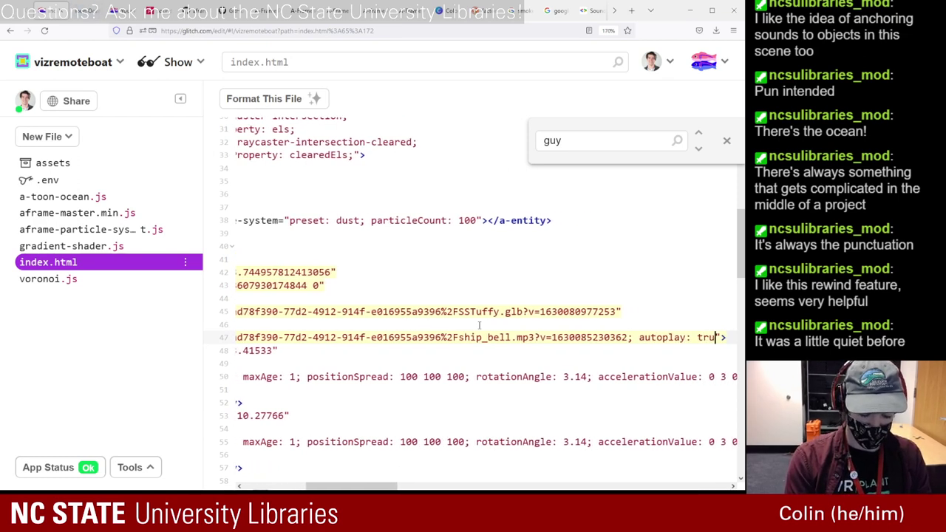
pyautogui.write('e; loop')
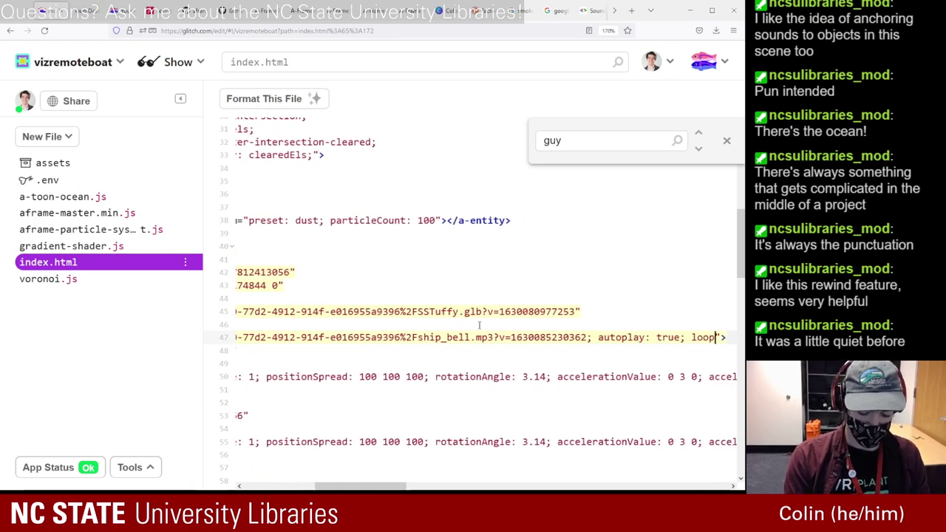
pyautogui.write(': true')
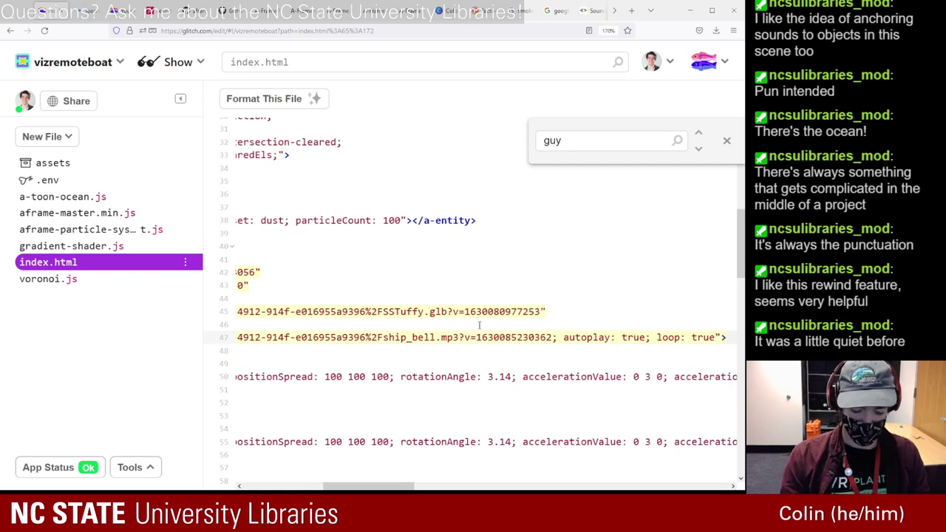
pyautogui.write('; volume:')
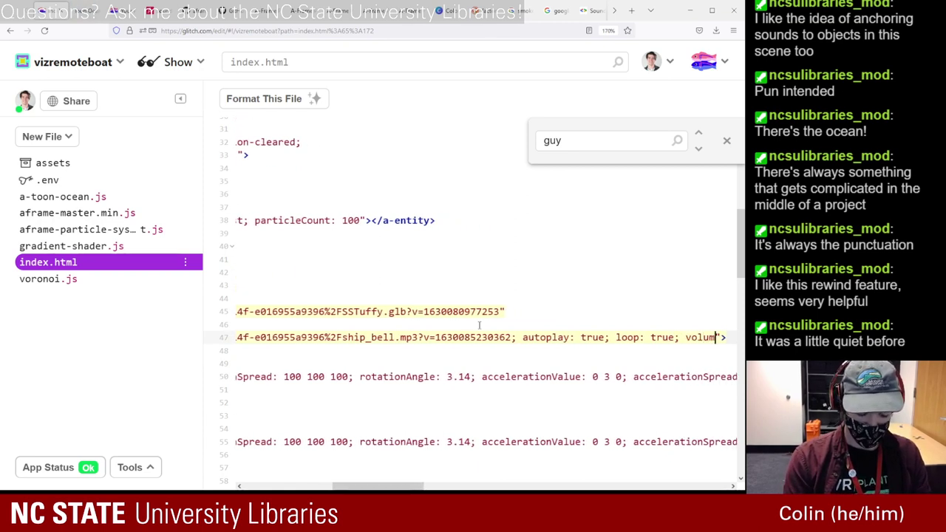
pyautogui.write(' 5')
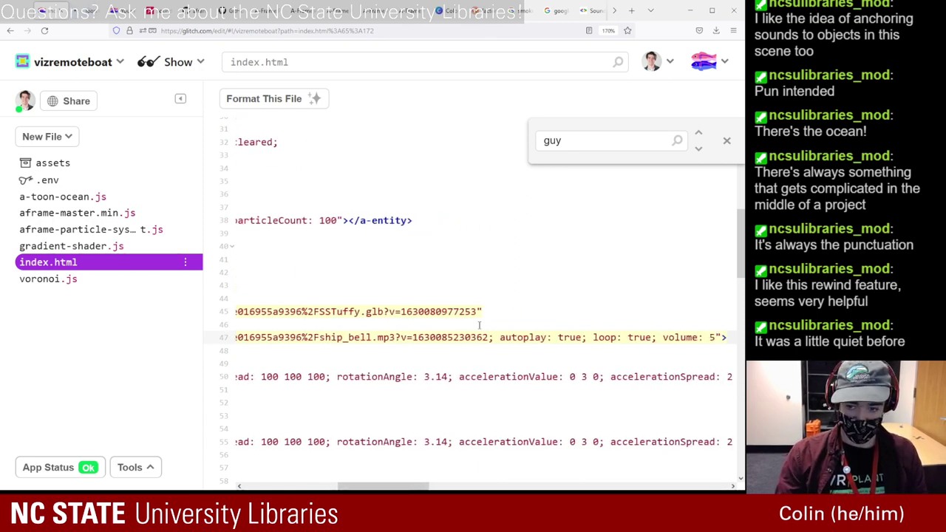
# - Play the preview scene in the A-Frame inspector to test the boat's bell sound, and return to the normal scene view
pyautogui.click(87, 11)
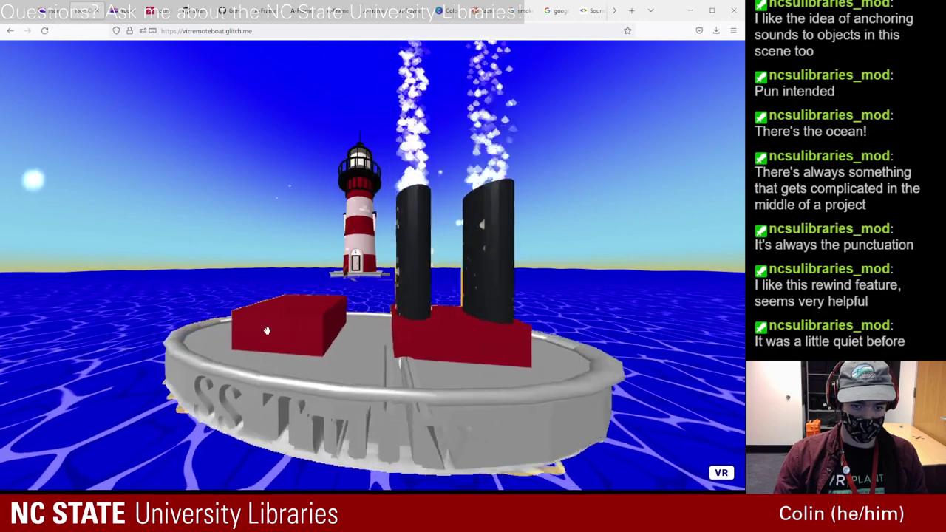
pyautogui.hotkey('ctrl', 'alt', 'i')
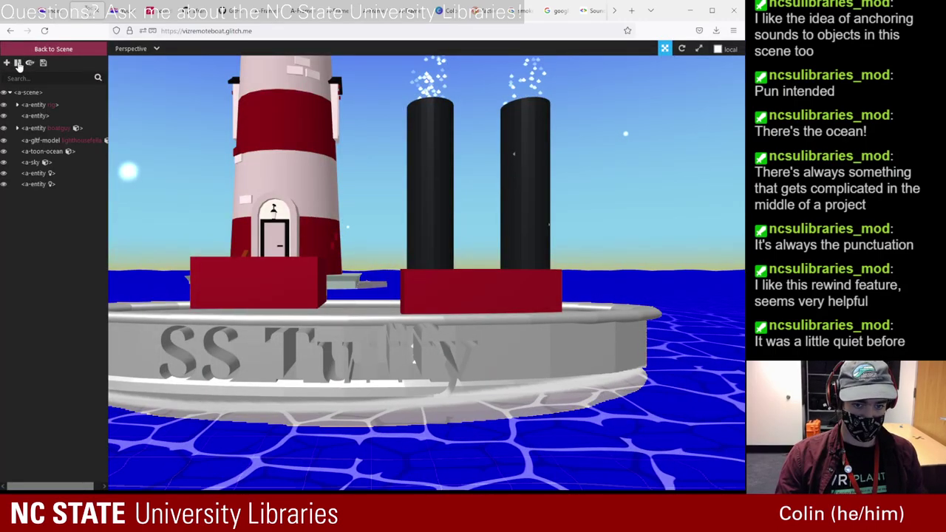
pyautogui.click(17, 63)
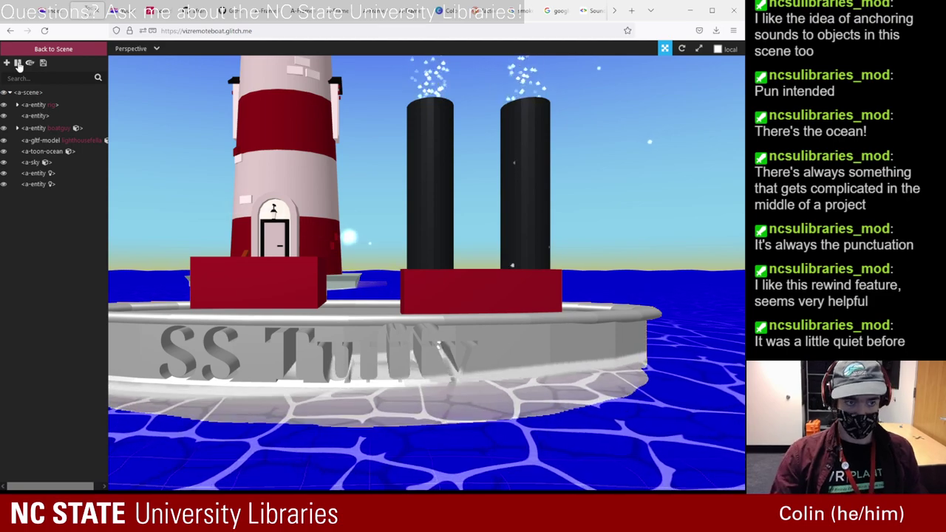
pyautogui.click(40, 52)
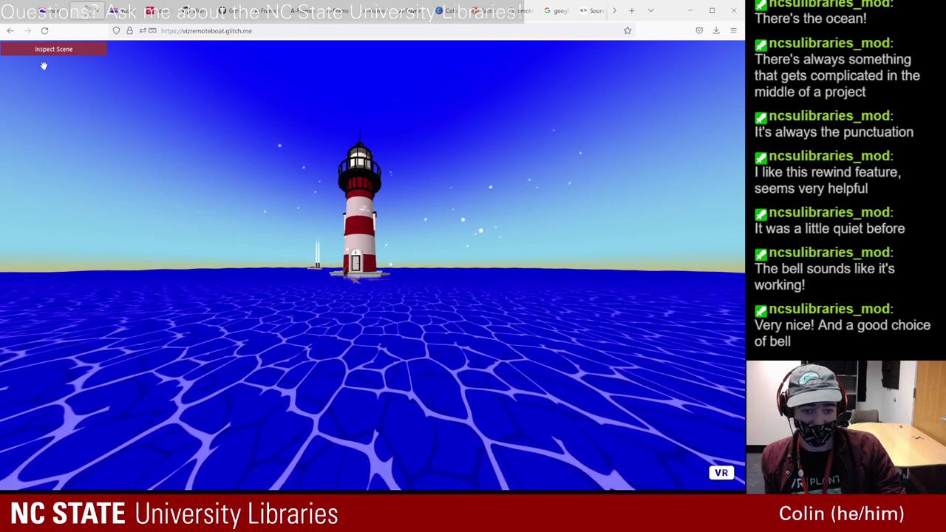
pyautogui.click(52, 16)
pyautogui.click(94, 12)
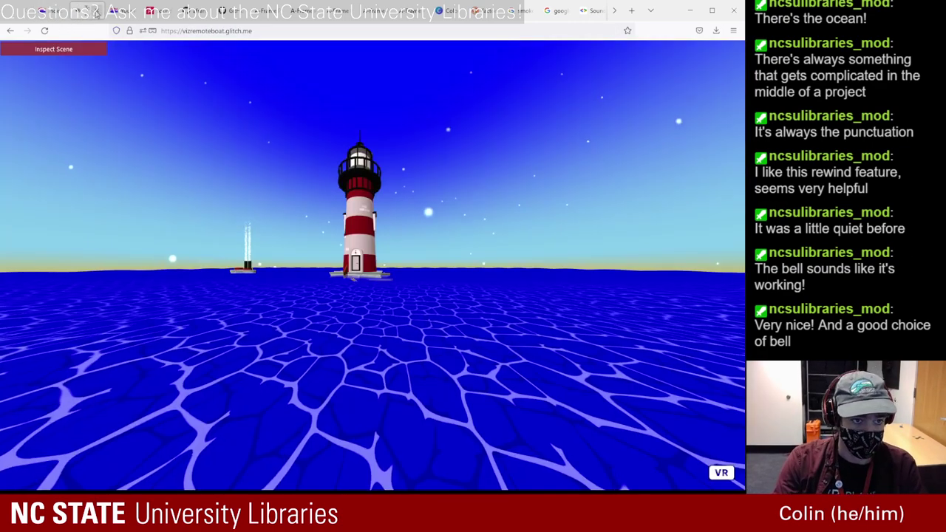
# - Review the A-Frame sound documentation's properties, methods, events and examples for adding a second sound to the boat
pyautogui.click(52, 12)
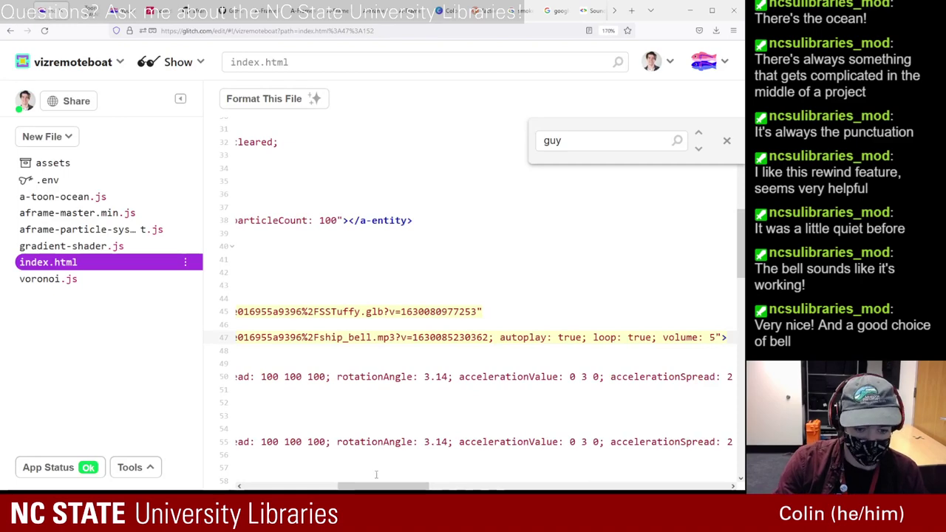
pyautogui.moveTo(377, 488); pyautogui.dragTo(273, 474)
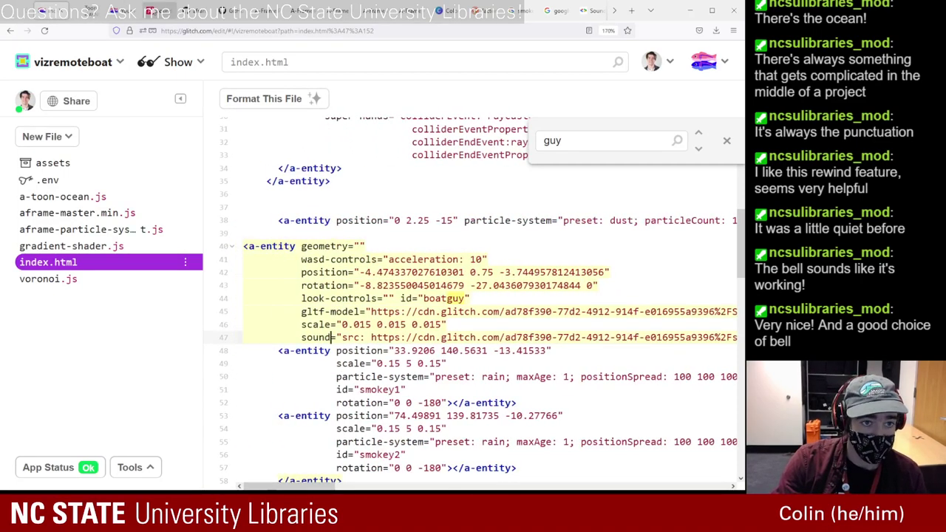
pyautogui.click(158, 10)
pyautogui.scroll(-5, 295, 181)
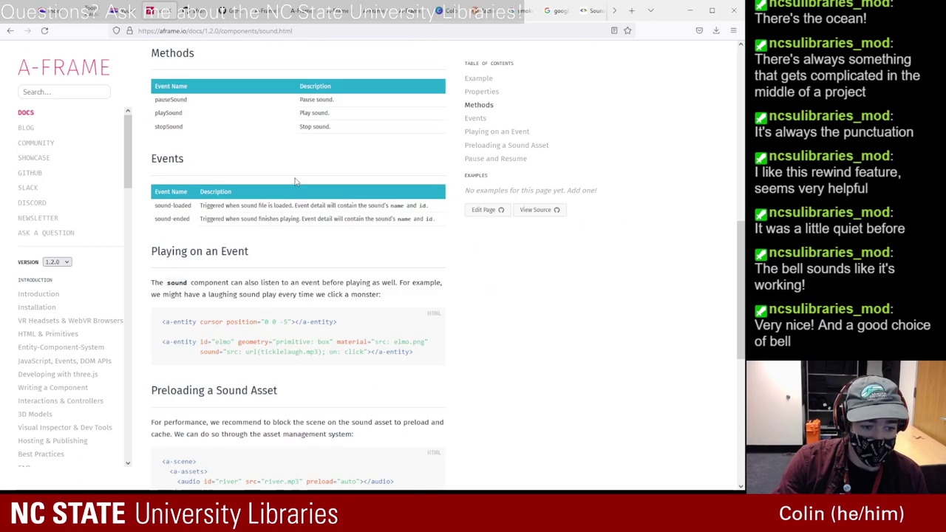
pyautogui.scroll(-5, 294, 181)
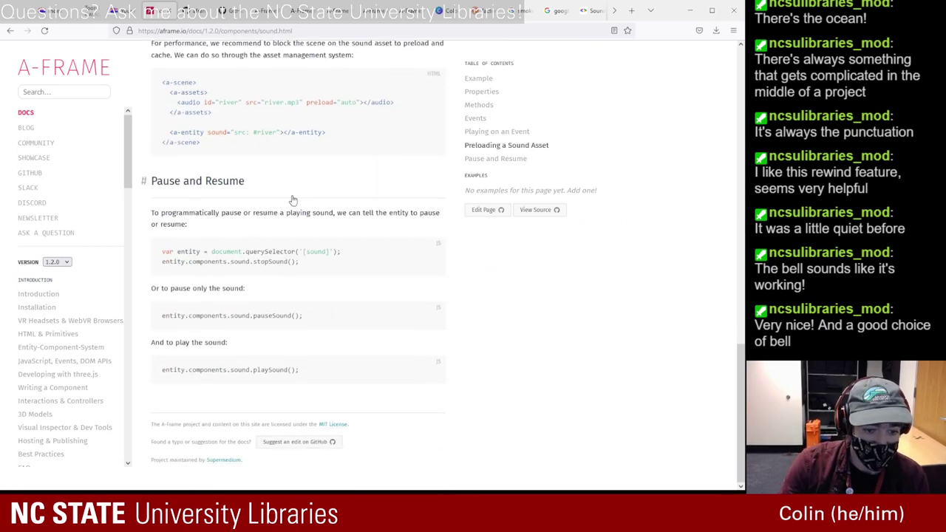
pyautogui.scroll(15, 293, 200)
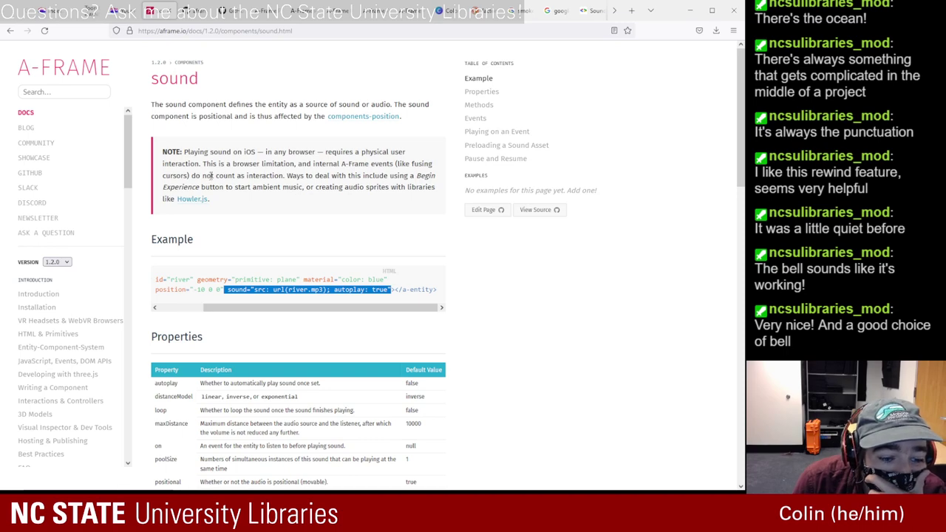
pyautogui.scroll(-3, 211, 175)
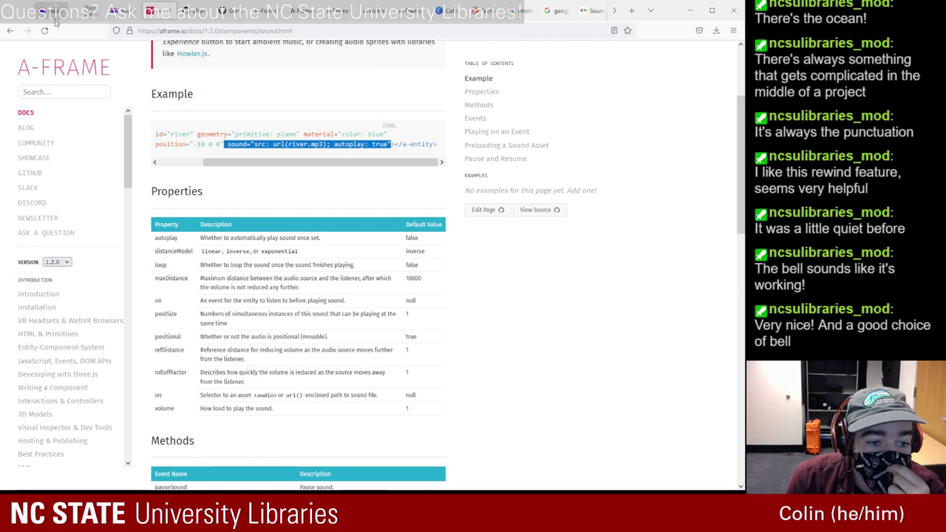
pyautogui.click(52, 10)
pyautogui.click(118, 11)
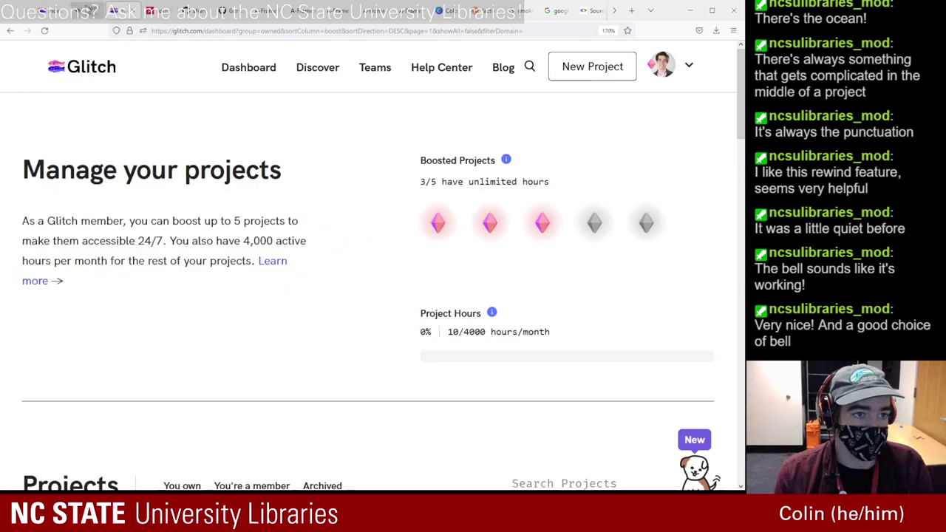
# - Rename the boatguy entity's sound attribute in index.html to sound_1 and duplicate its line directly below
pyautogui.click(52, 10)
pyautogui.click(331, 337)
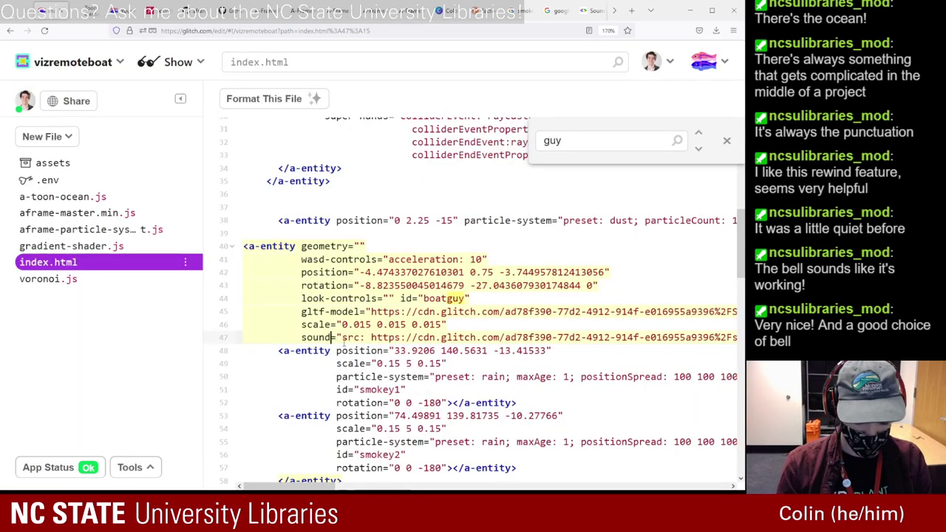
pyautogui.write('_1')
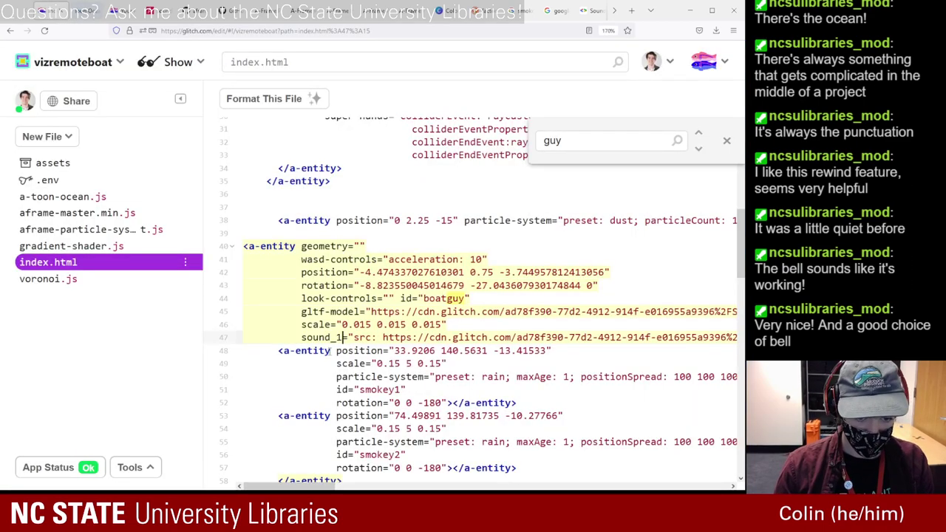
pyautogui.tripleClick(313, 337)
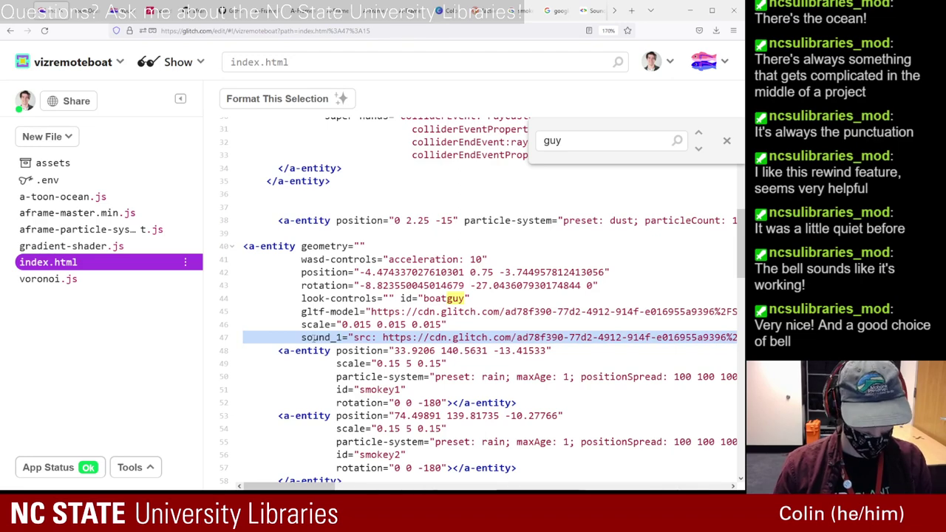
pyautogui.click(297, 337)
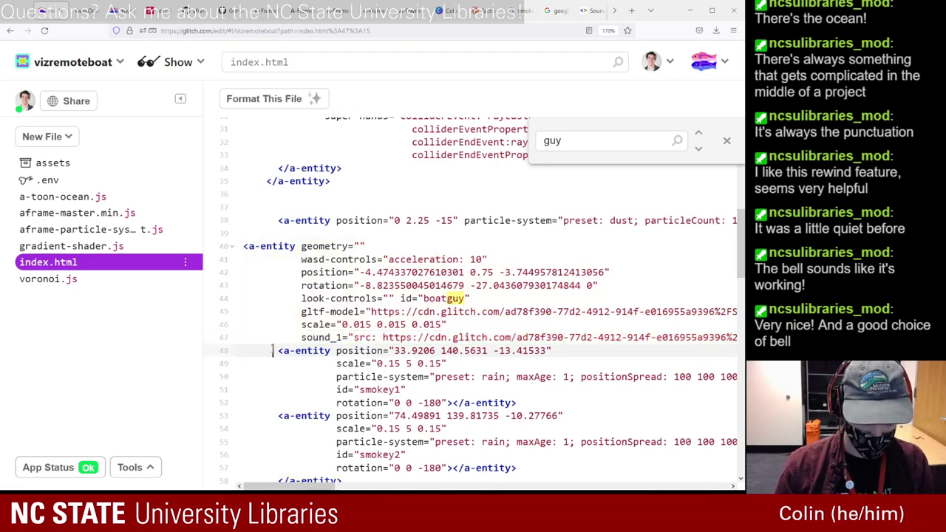
pyautogui.press('Left')
pyautogui.press('Left')
pyautogui.press('Left')
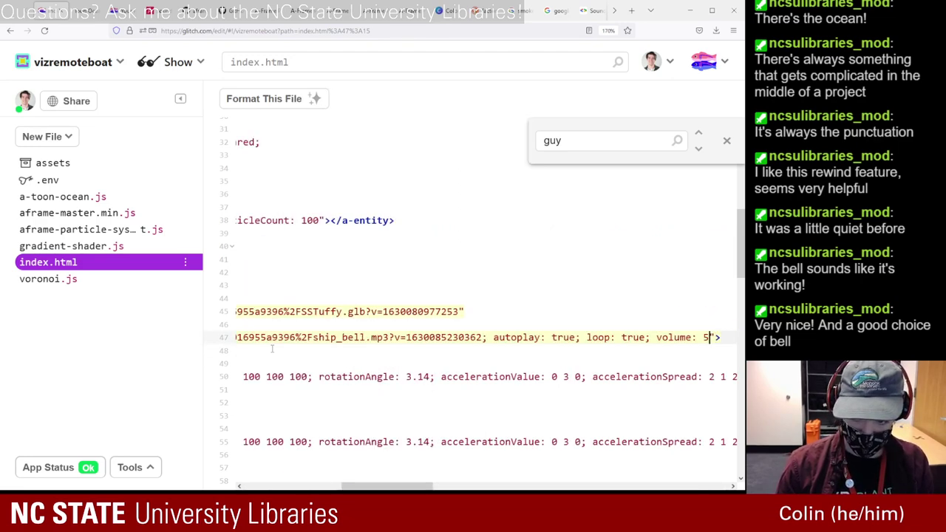
pyautogui.press('Return')
pyautogui.hotkey('ctrl', 'v')
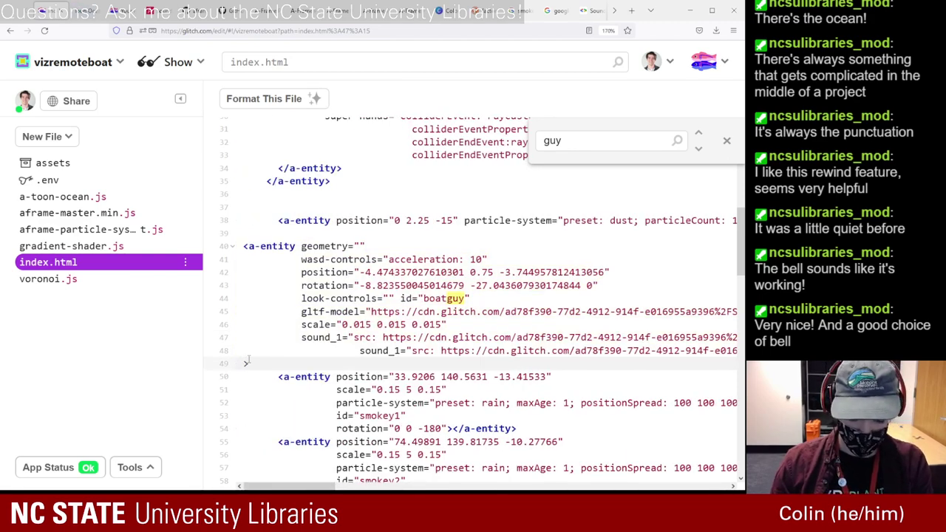
# - Remove the stray closing bracket and extra indentation around the duplicated sound line, and rename that attribute to sound_2
pyautogui.press('BackSpace')
pyautogui.hotkey('ctrl', 'z')
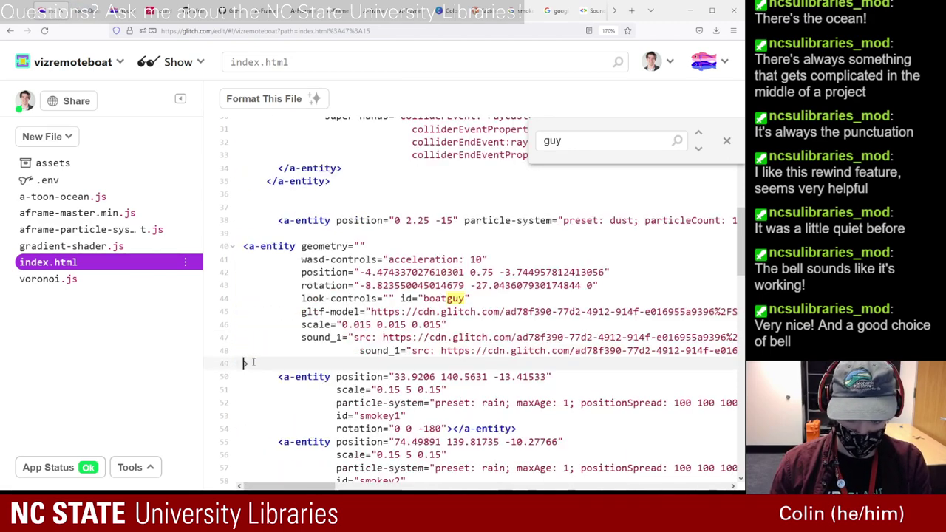
pyautogui.press('BackSpace')
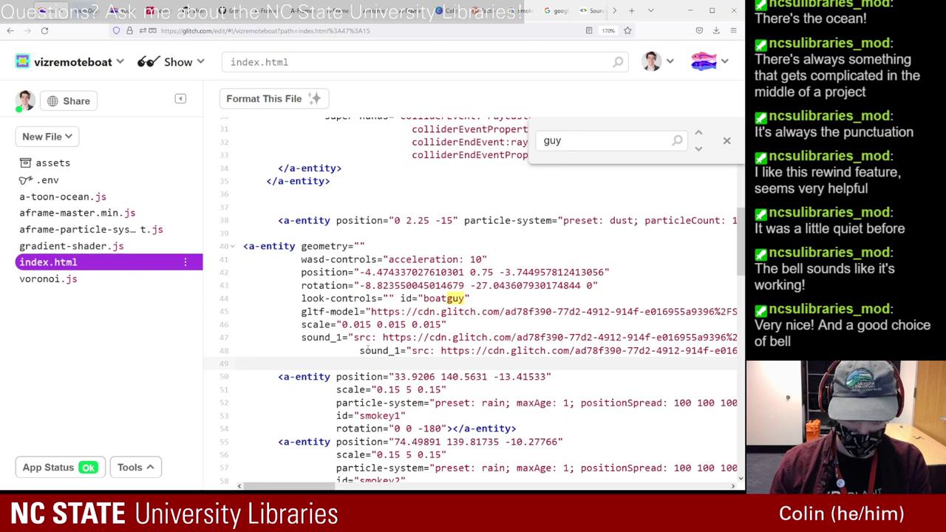
pyautogui.moveTo(357, 352); pyautogui.dragTo(301, 354)
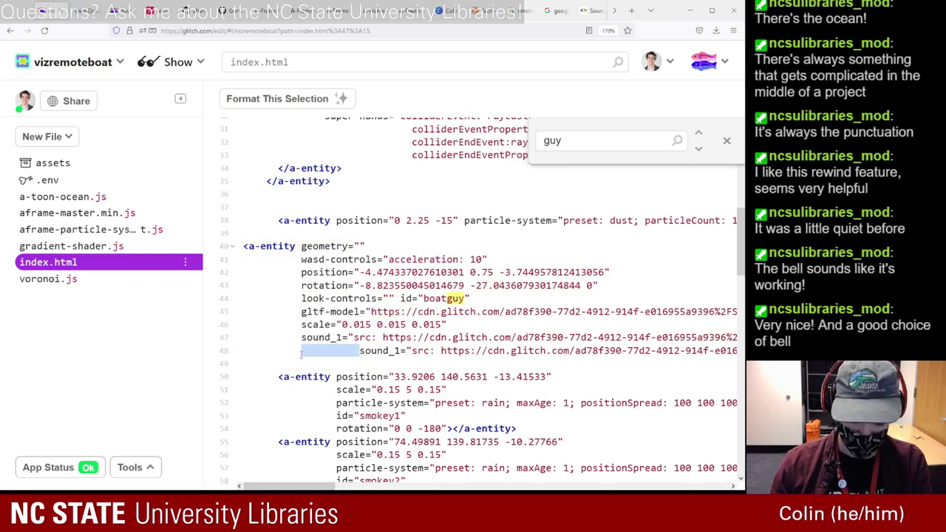
pyautogui.press('BackSpace')
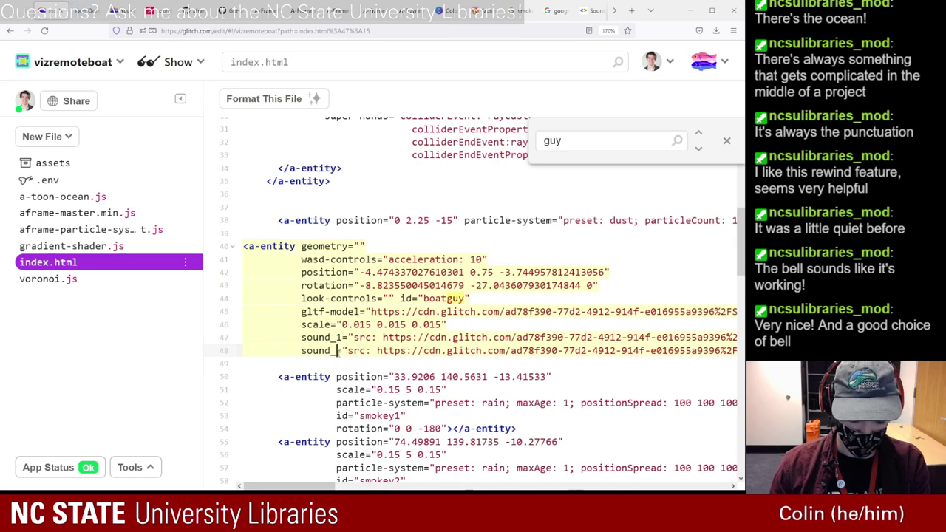
# - Upload wood_creak_on_old_ship_series.mp3 to the project's assets and copy its URL
pyautogui.click(86, 164)
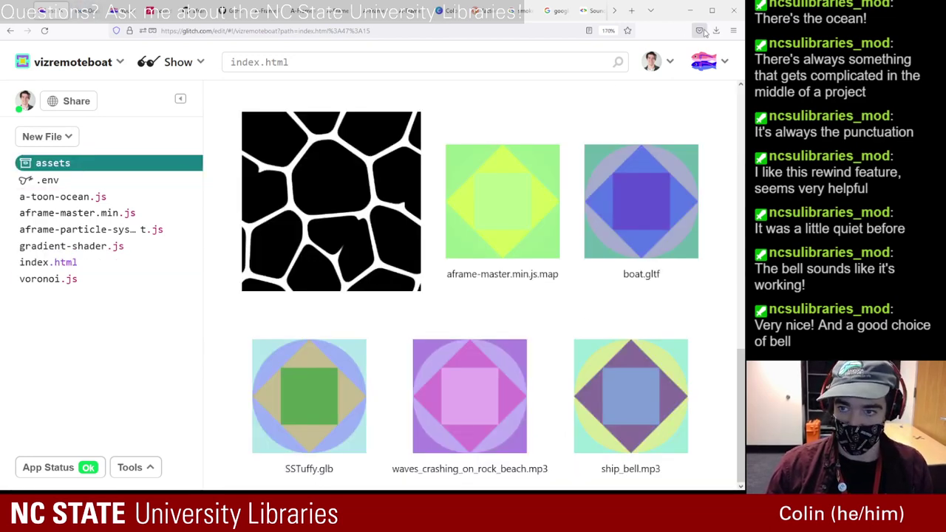
pyautogui.moveTo(623, 92); pyautogui.dragTo(601, 298)
pyautogui.scroll(-2, 601, 298)
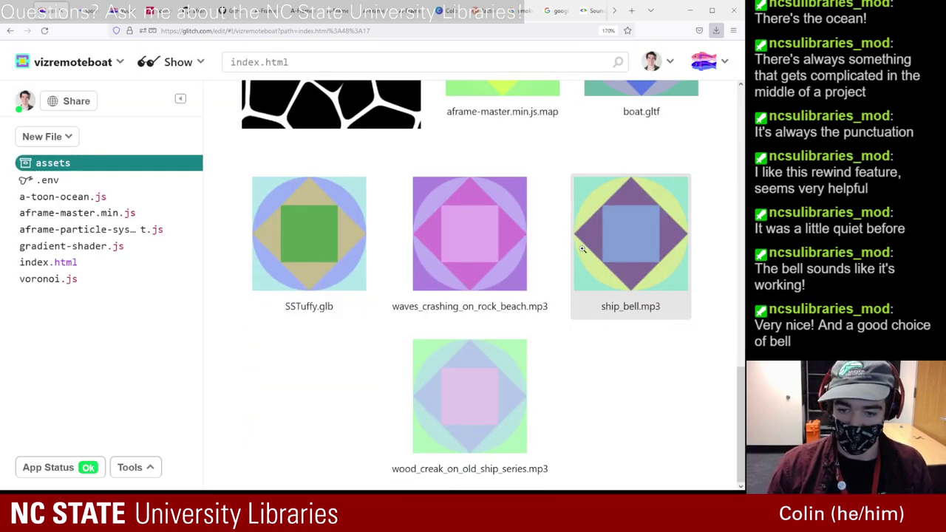
pyautogui.click(467, 402)
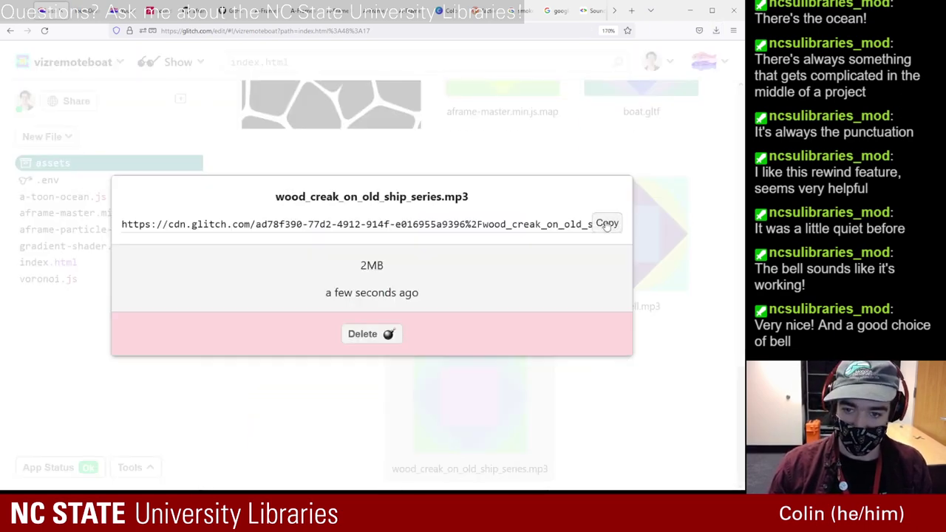
pyautogui.click(332, 401)
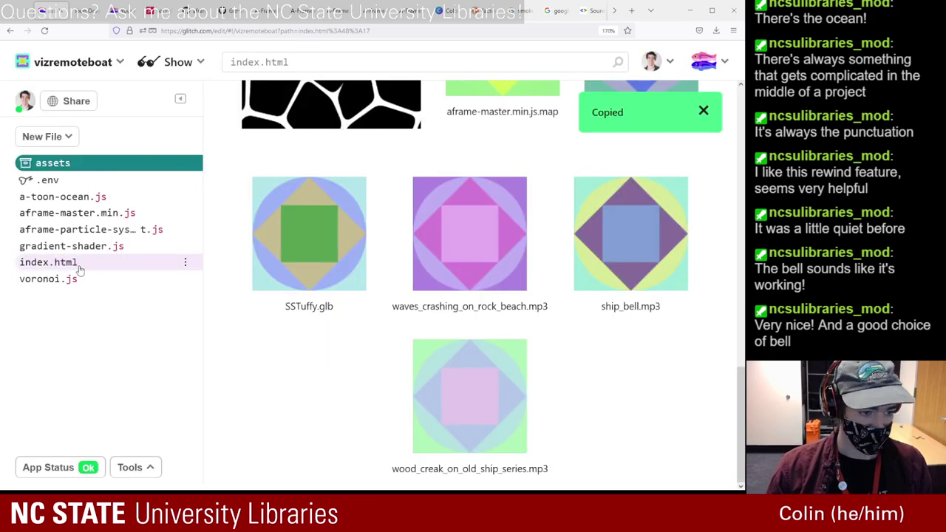
# - Replace the src URL in the boat's sound_2 attribute with the copied wood creak URL and set its volume to 1
pyautogui.click(48, 262)
pyautogui.moveTo(378, 355); pyautogui.dragTo(237, 352)
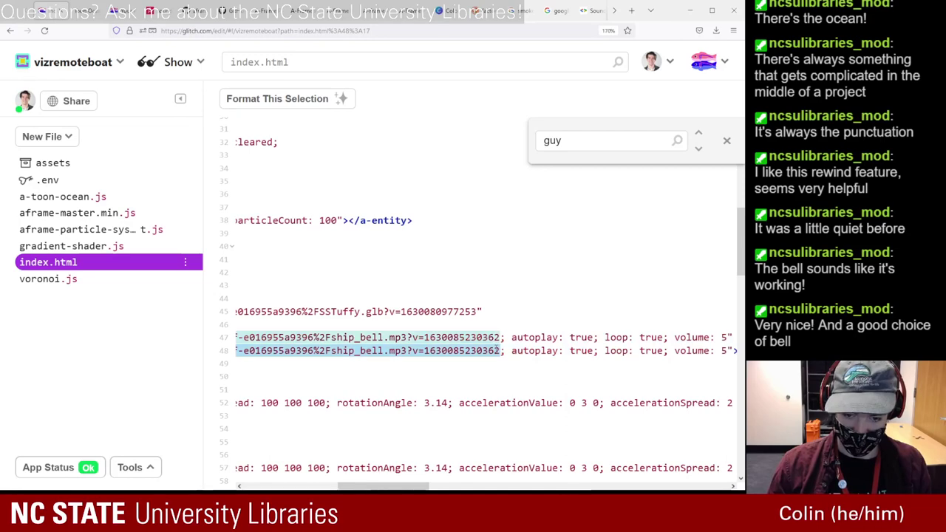
pyautogui.hotkey('ctrl', 'v')
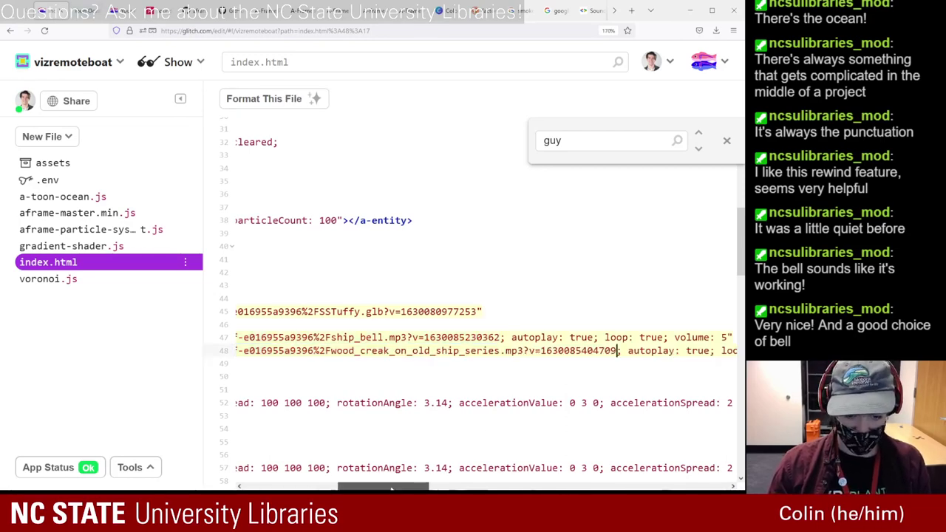
pyautogui.moveTo(385, 487); pyautogui.dragTo(449, 485)
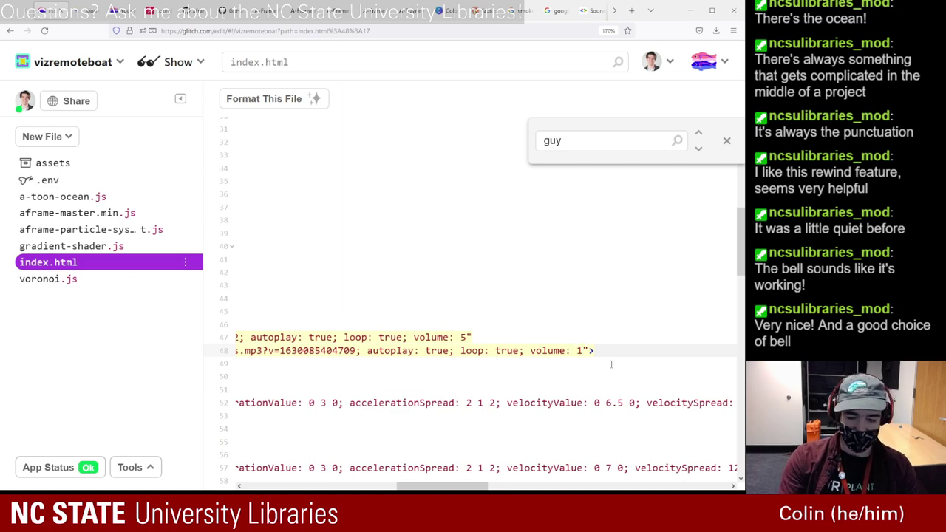
# - Test the boat's bell and wood creak sounds in the scene preview and inspector, and return to its sound attributes in index.html
pyautogui.click(84, 10)
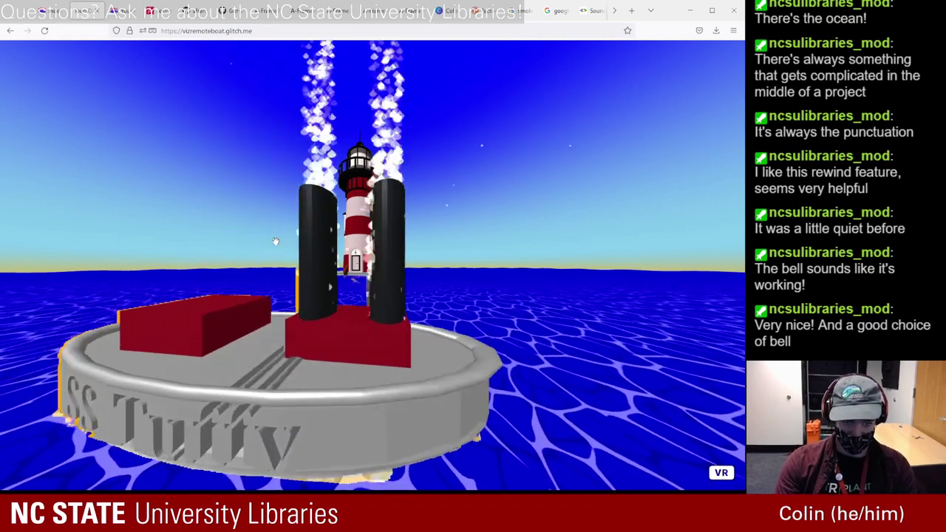
pyautogui.hotkey('ctrl', 'alt', 'i')
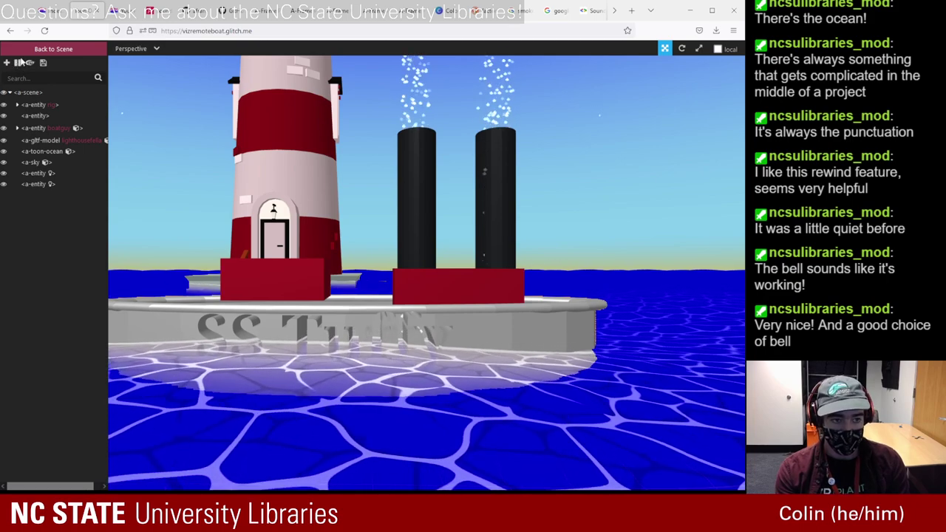
pyautogui.click(44, 16)
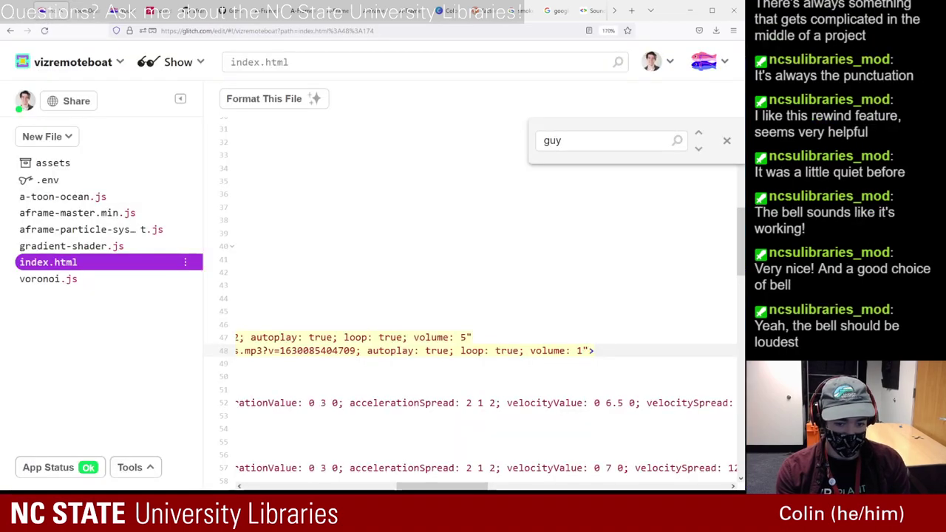
pyautogui.moveTo(437, 488); pyautogui.dragTo(257, 466)
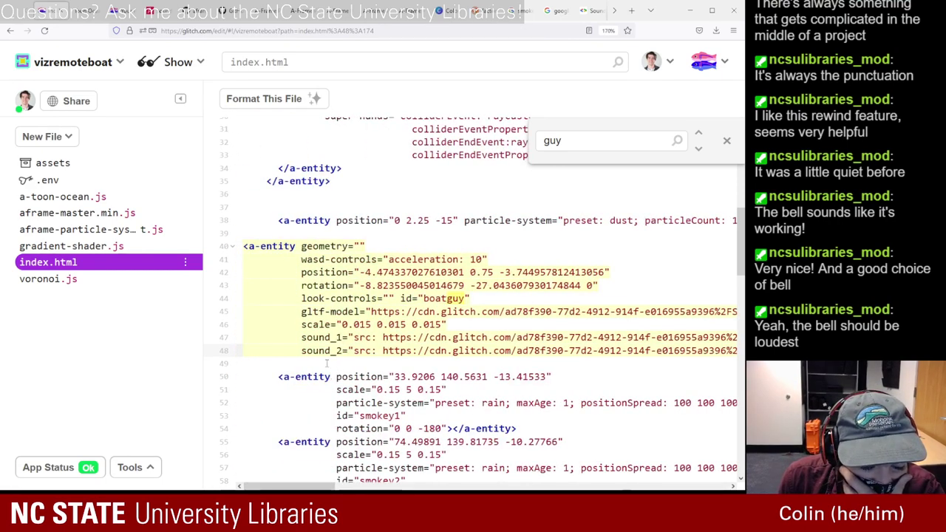
# - Check the sound component's properties and methods in the A-Frame docs against the boat's code, and look at the scene preview again
pyautogui.click(151, 13)
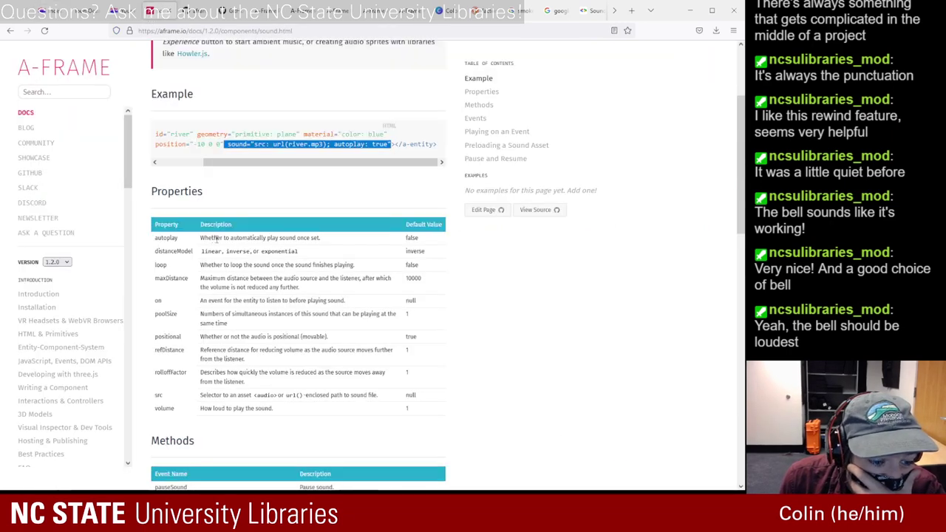
pyautogui.scroll(-3, 215, 238)
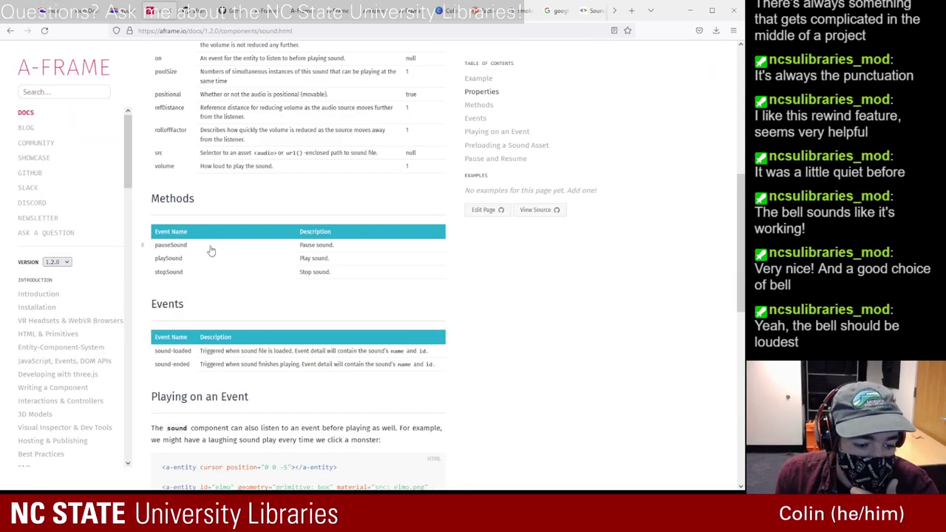
pyautogui.click(55, 15)
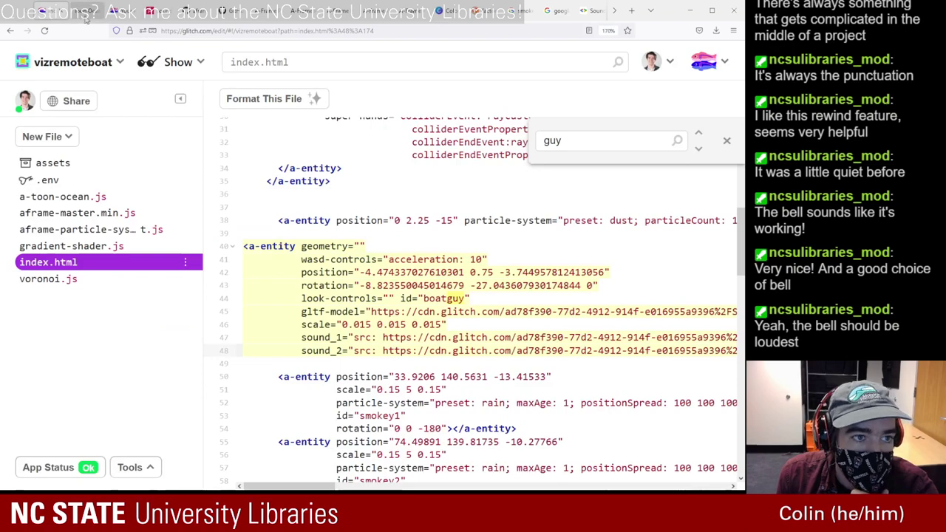
pyautogui.click(88, 12)
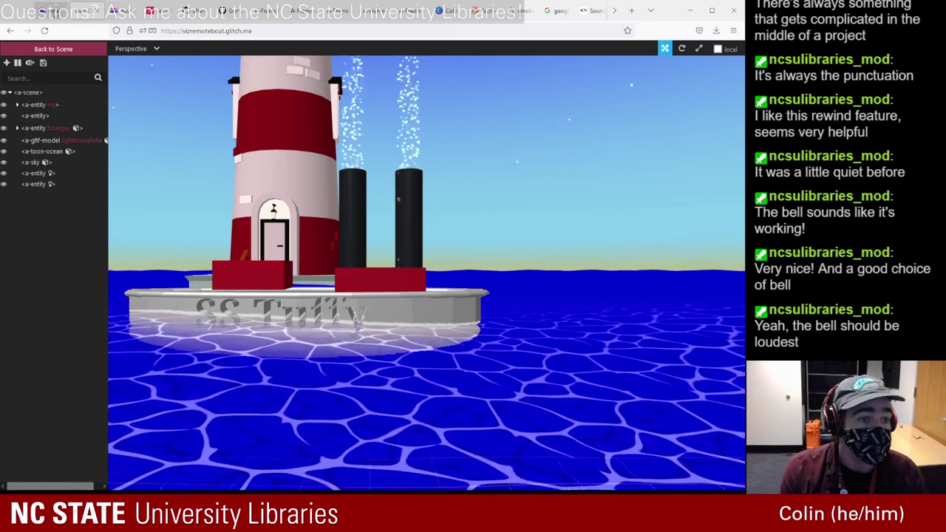
# - Search the A-Frame docs for sound and examine the a-sound primitive's example and attributes
pyautogui.click(123, 10)
pyautogui.click(159, 10)
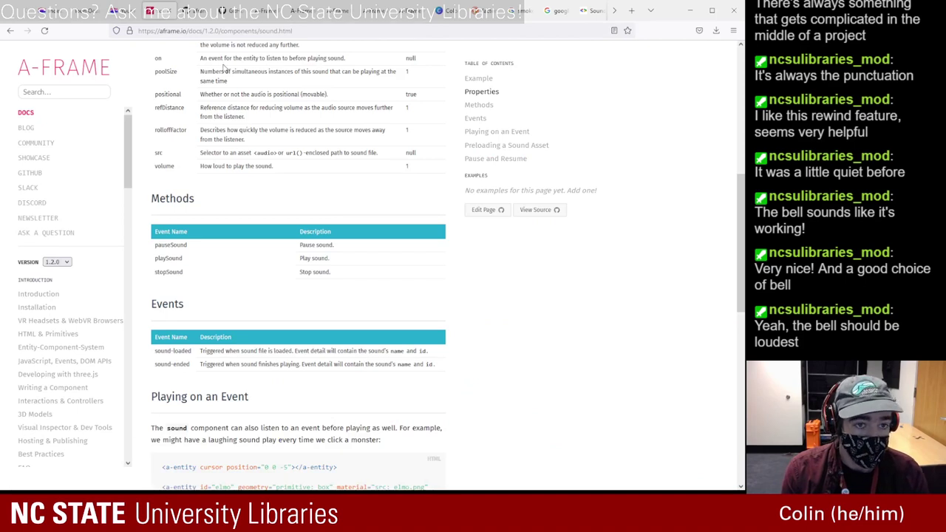
pyautogui.scroll(-3, 256, 205)
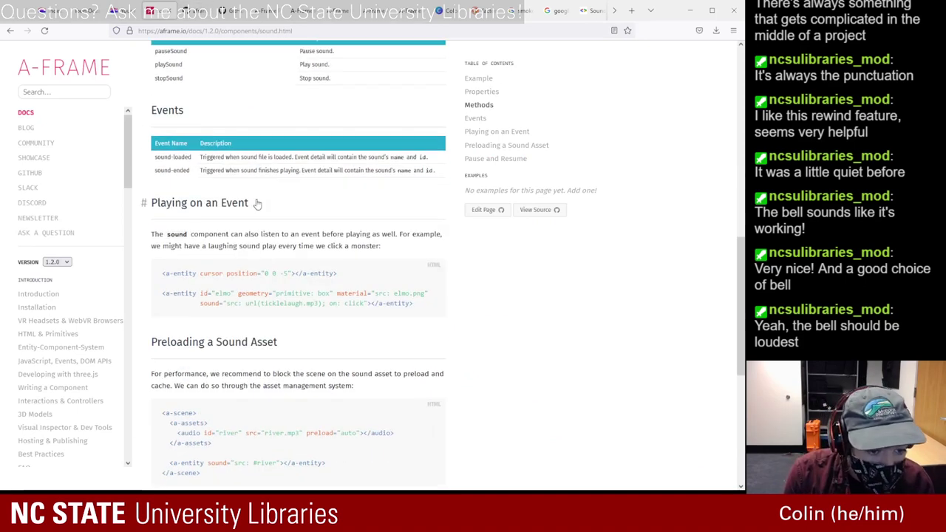
pyautogui.scroll(-2, 256, 205)
pyautogui.click(88, 90)
pyautogui.write('s')
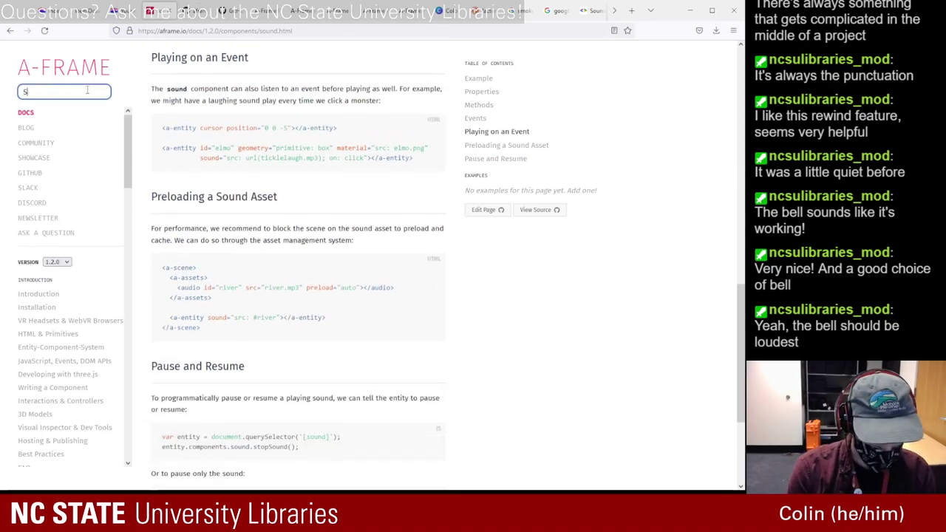
pyautogui.write('ound')
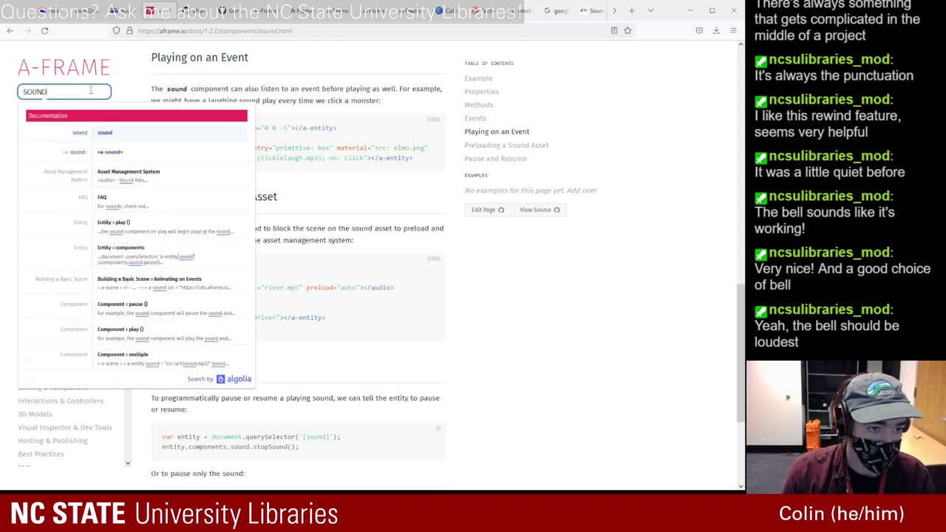
pyautogui.click(123, 152)
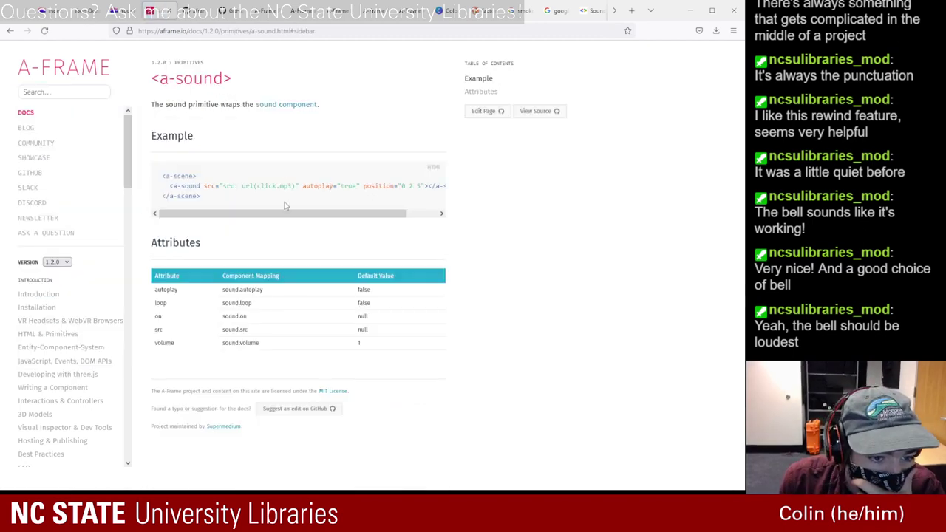
pyautogui.tripleClick(196, 185)
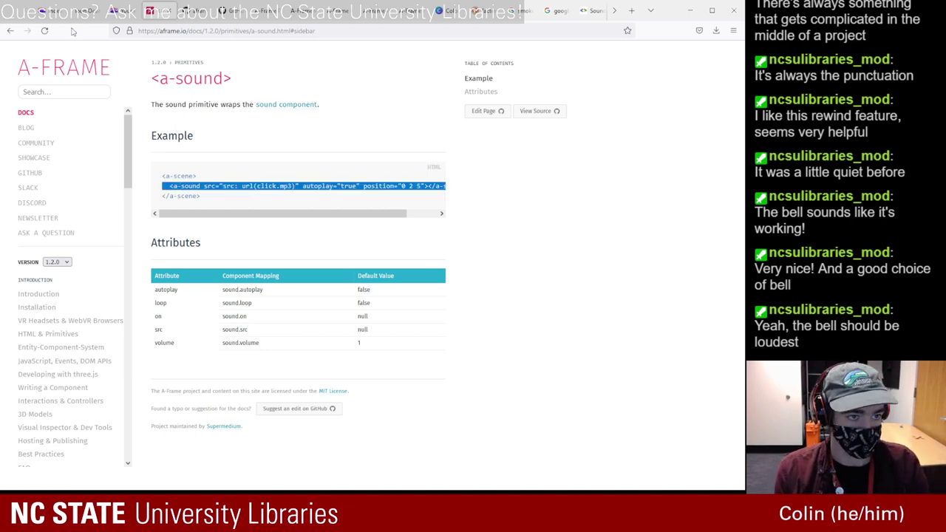
# - Add an a-entity with the id "bell" on the empty line below the boatguy entity's sound attributes in index.html
pyautogui.click(52, 10)
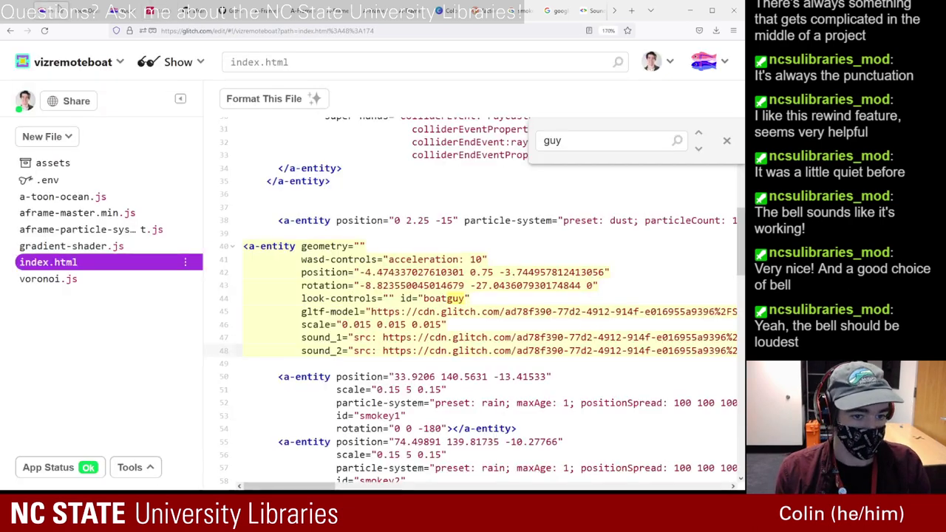
pyautogui.click(587, 143)
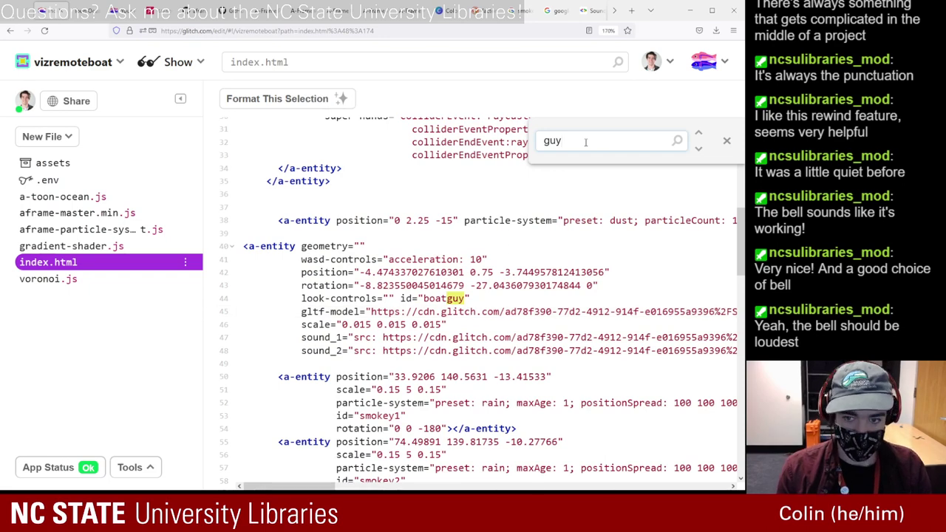
pyautogui.scroll(-10, 542, 292)
pyautogui.scroll(10, 542, 292)
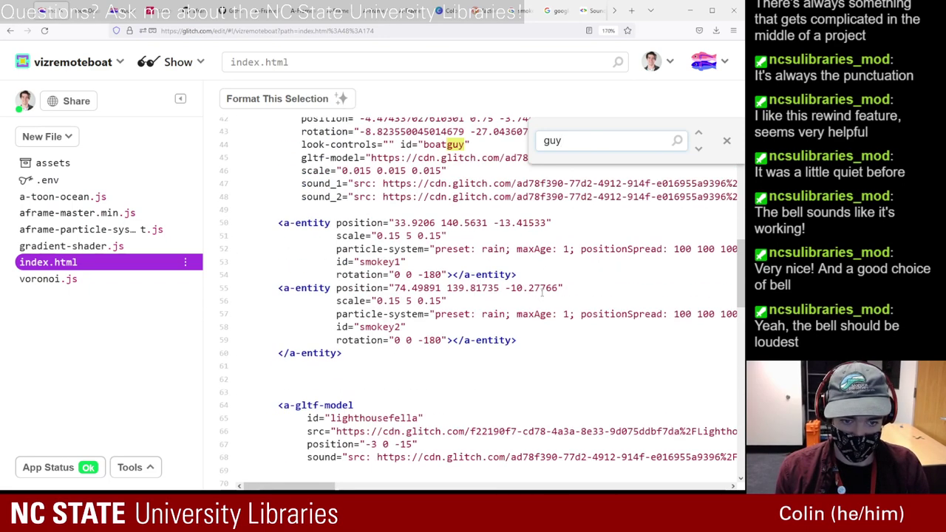
pyautogui.scroll(-3, 542, 292)
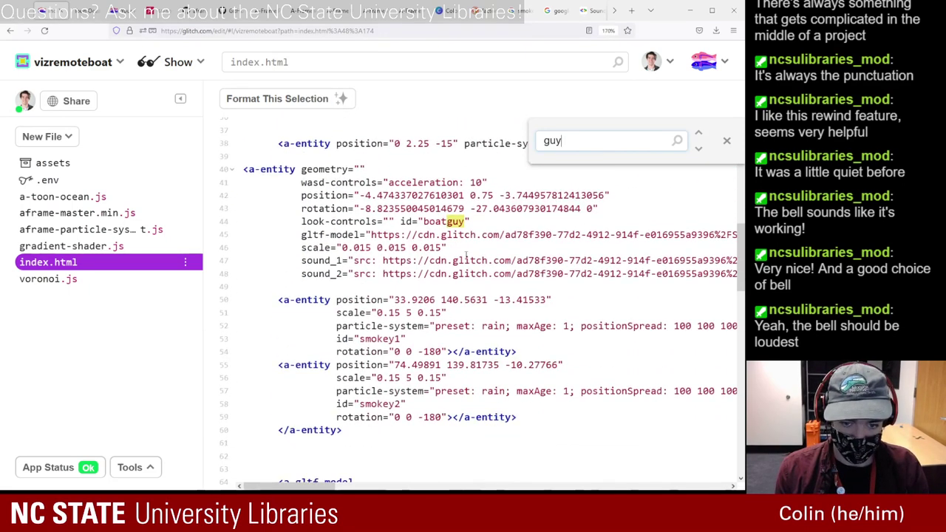
pyautogui.click(449, 248)
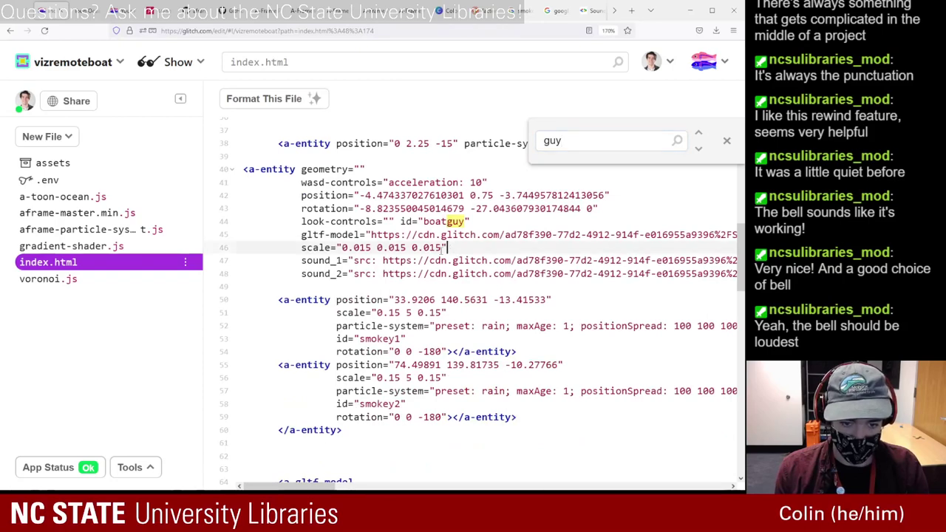
pyautogui.click(374, 288)
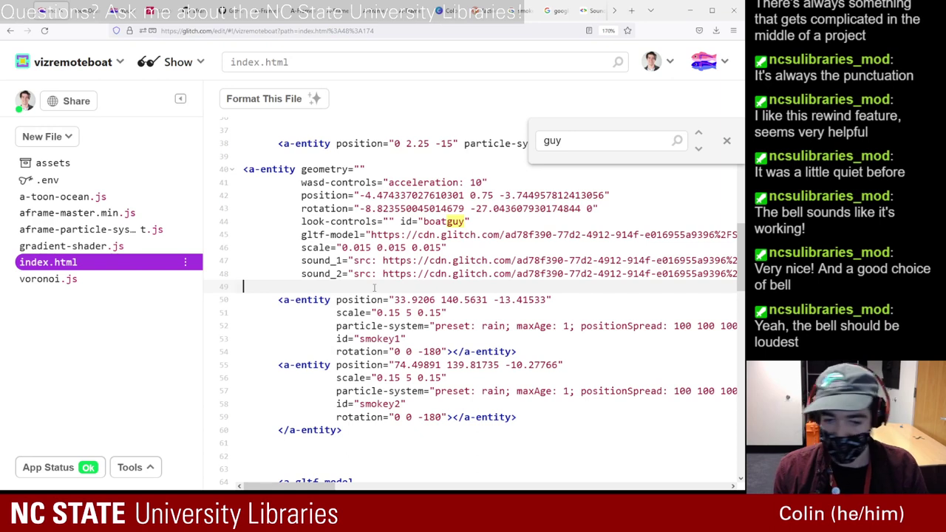
pyautogui.write('<A-')
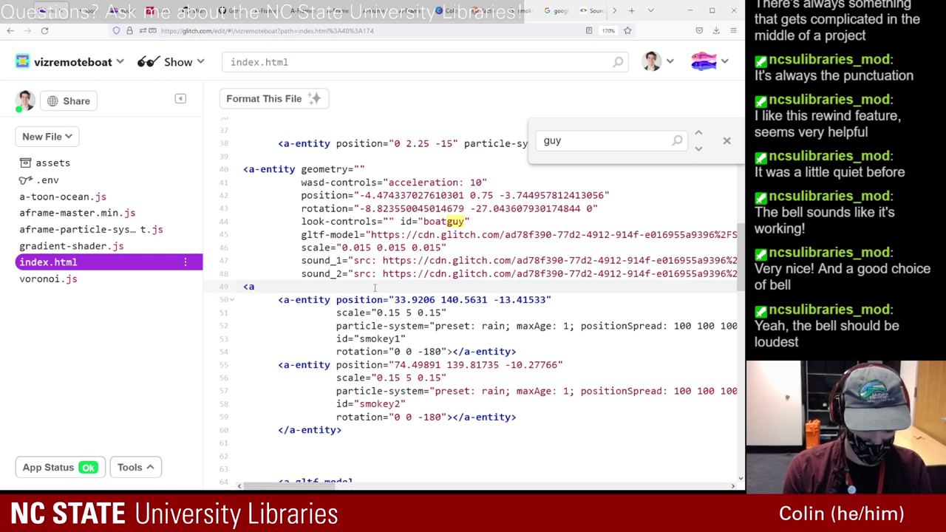
pyautogui.write('entity></a-entity>')
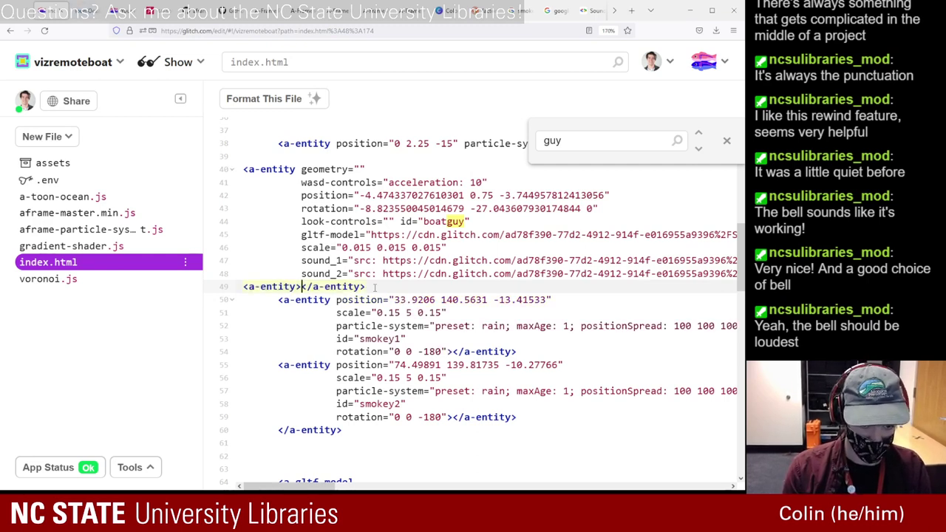
pyautogui.write(' id="')
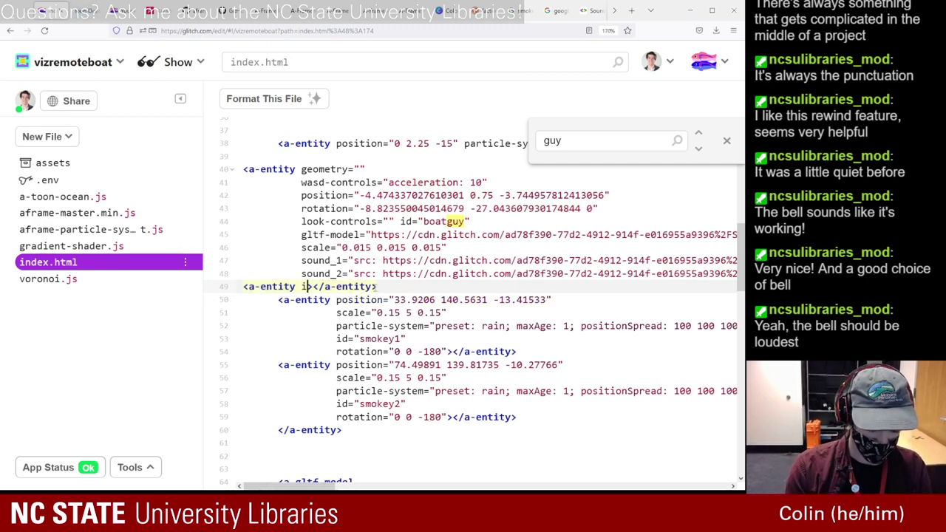
pyautogui.write('bell')
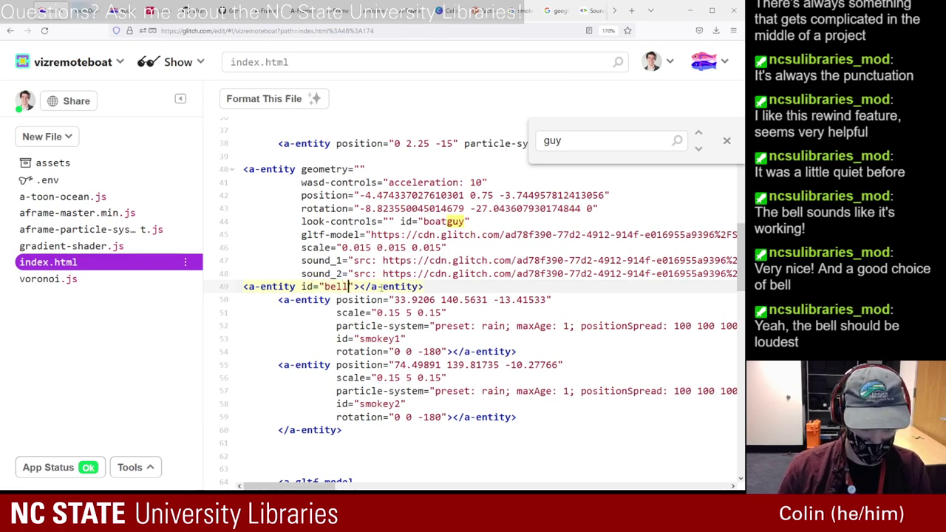
# - Duplicate the bell entity on the line below it and change the copy's id to "woodcreak"
pyautogui.tripleClick(379, 288)
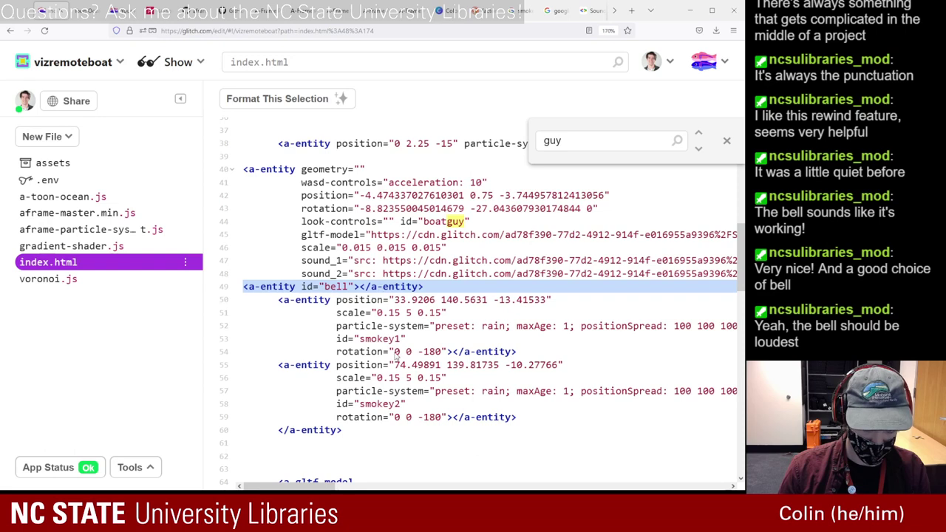
pyautogui.click(426, 287)
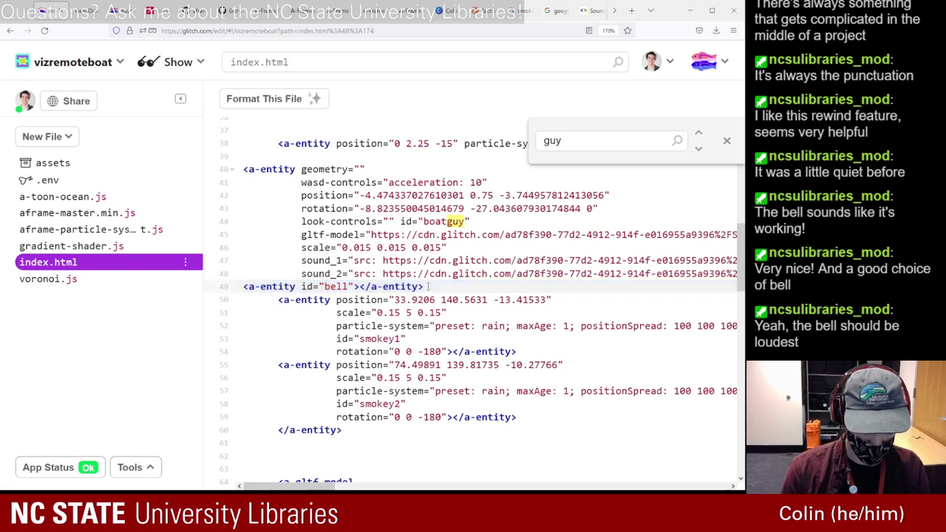
pyautogui.press('Return')
pyautogui.write('<a-entity id="bell"></a-entity>')
pyautogui.click(360, 299)
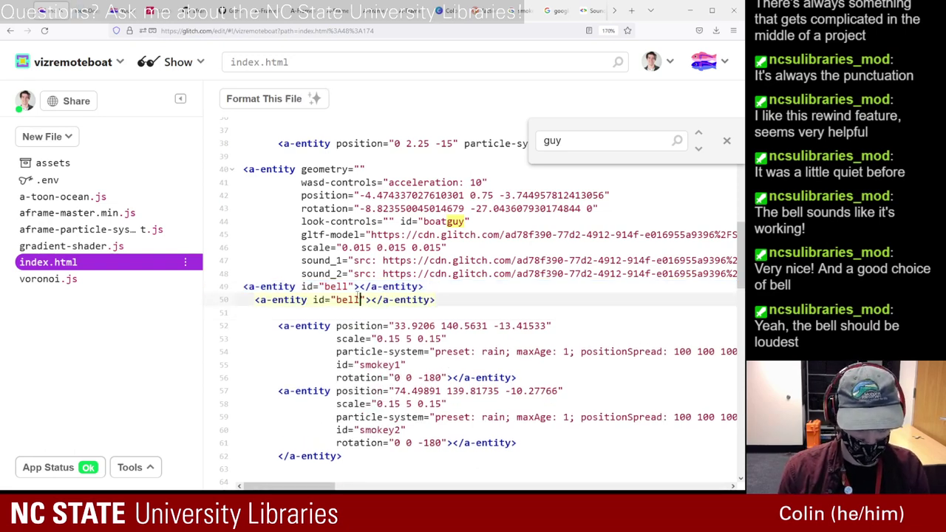
pyautogui.tripleClick(361, 300)
pyautogui.doubleClick(349, 300)
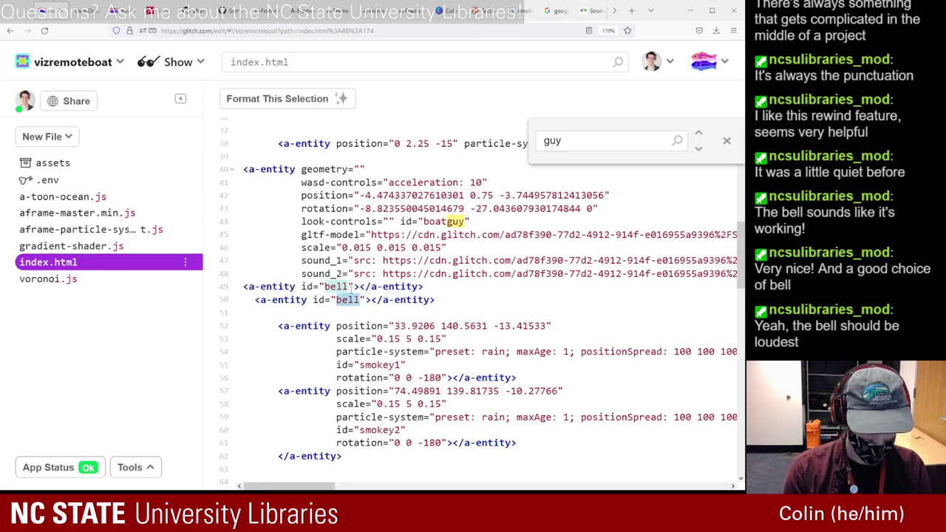
pyautogui.write('woodcreak')
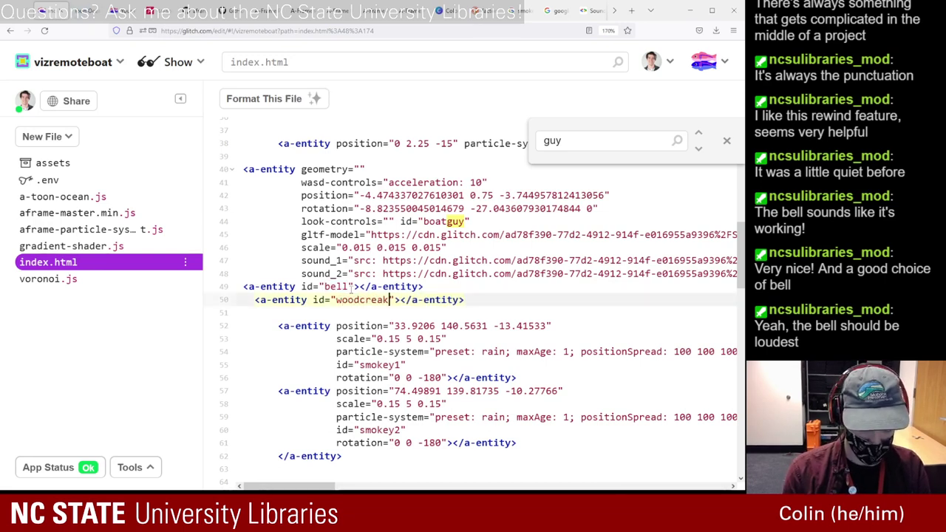
# - Rename the boat's sound_1 attribute to sound
pyautogui.click(332, 260)
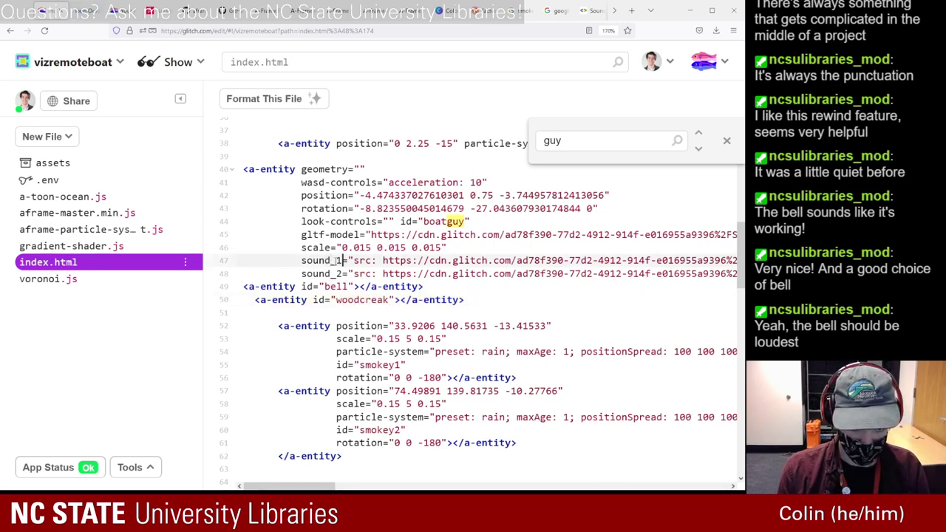
pyautogui.moveTo(342, 260); pyautogui.dragTo(330, 260)
pyautogui.press('BackSpace')
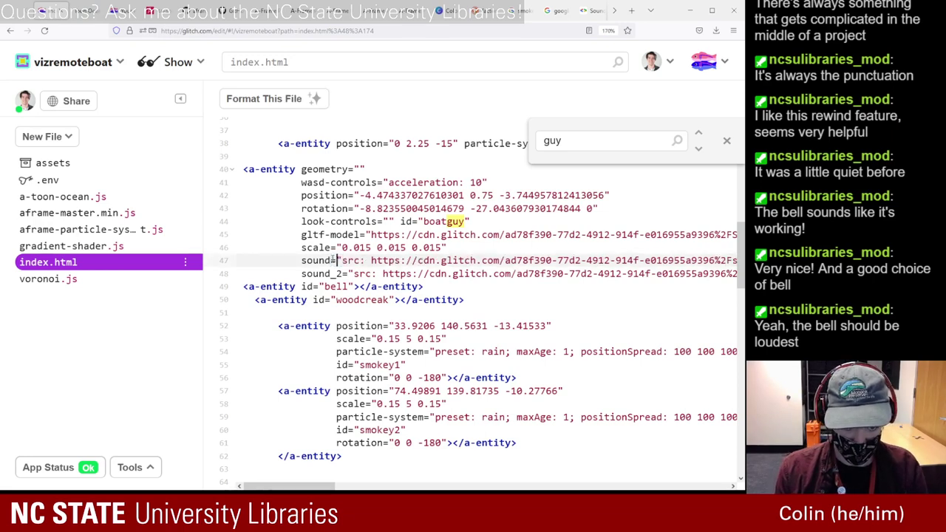
# - Move the boat's sound attribute into the bell entity's opening tag, on its own line below the id
pyautogui.doubleClick(335, 261)
pyautogui.tripleClick(334, 261)
pyautogui.click(337, 261)
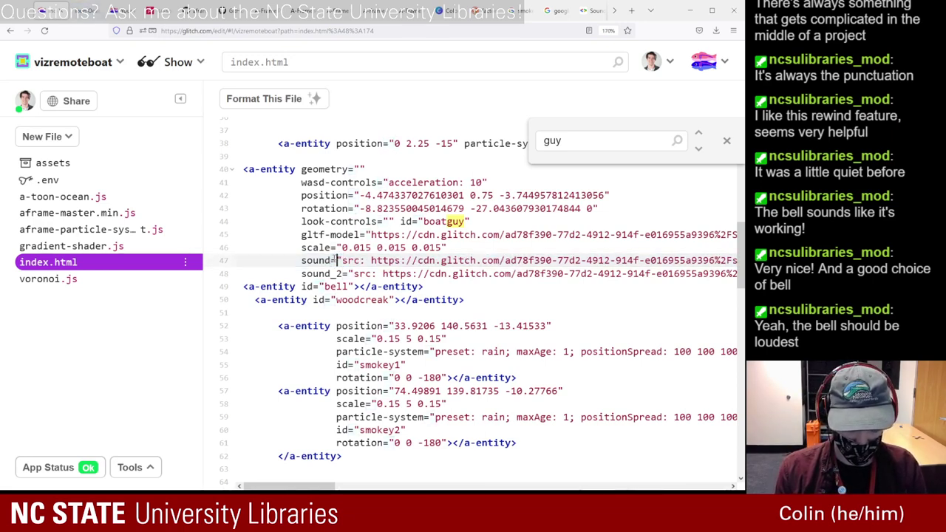
pyautogui.tripleClick(336, 260)
pyautogui.hotkey('ctrl', 'c')
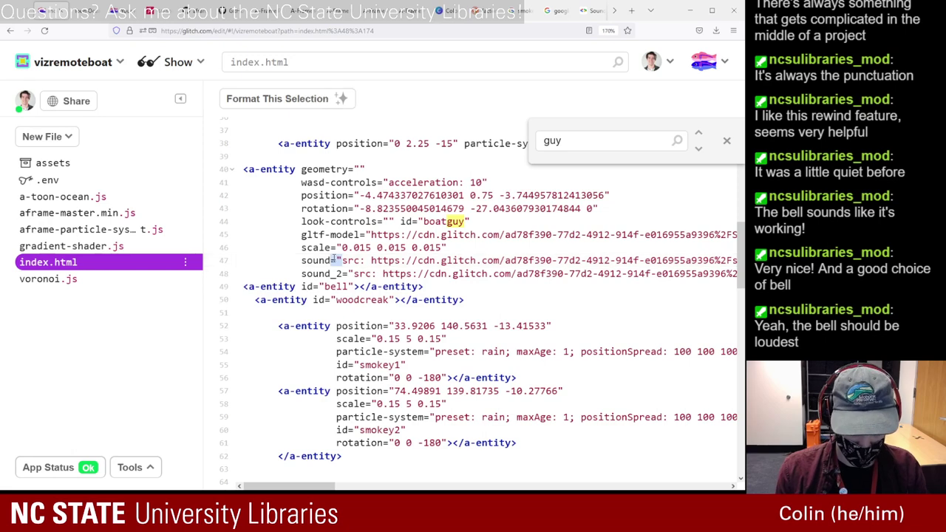
pyautogui.click(336, 260)
pyautogui.tripleClick(336, 260)
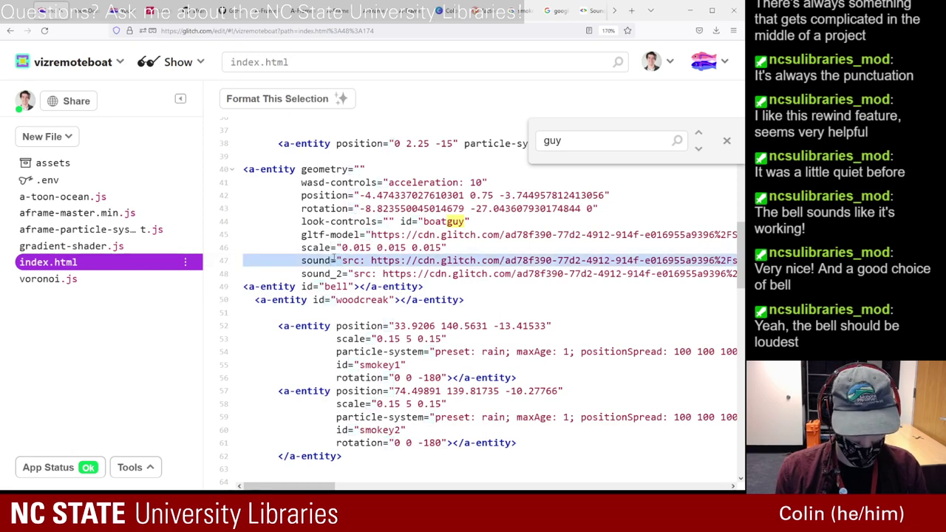
pyautogui.press('BackSpace')
pyautogui.click(355, 274)
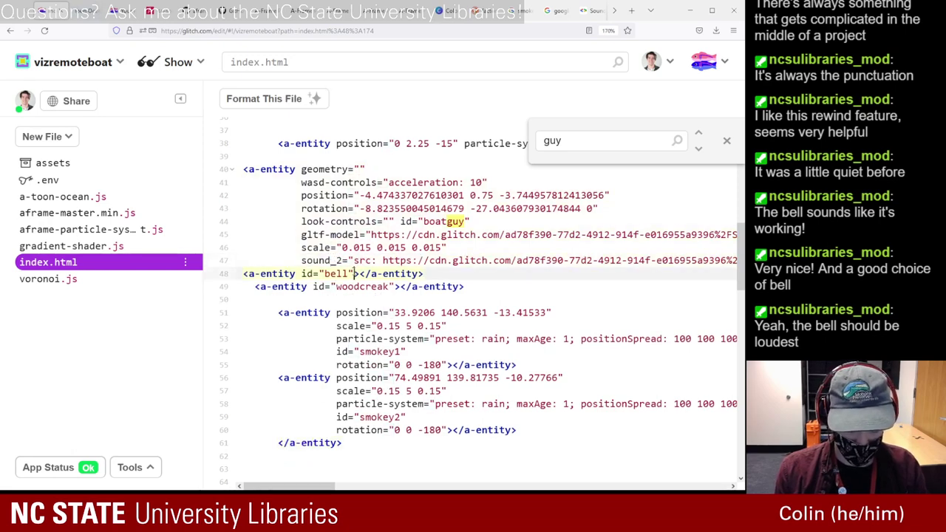
pyautogui.hotkey('ctrl', 'v')
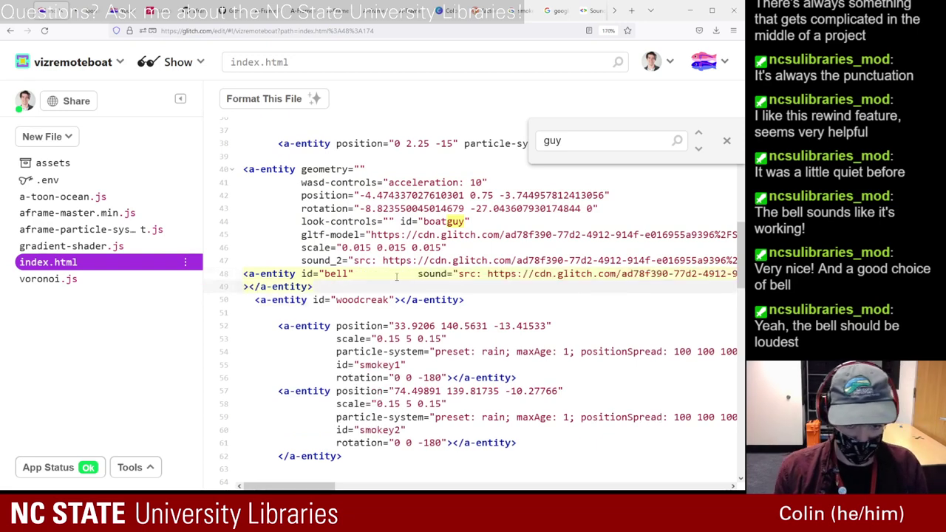
pyautogui.click(414, 275)
pyautogui.press('Return')
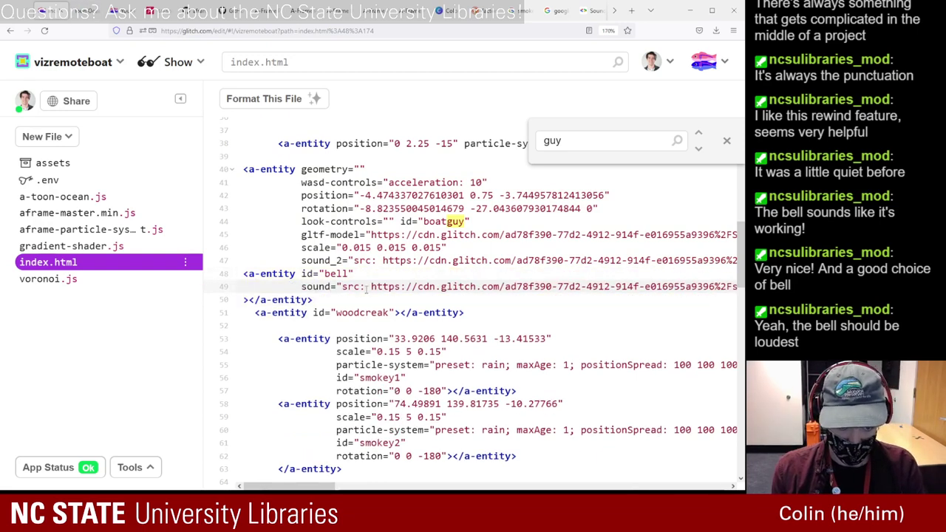
# - Move the boat's sound_2 attribute into the woodcreak entity's opening tag, on a new line below the id
pyautogui.doubleClick(369, 260)
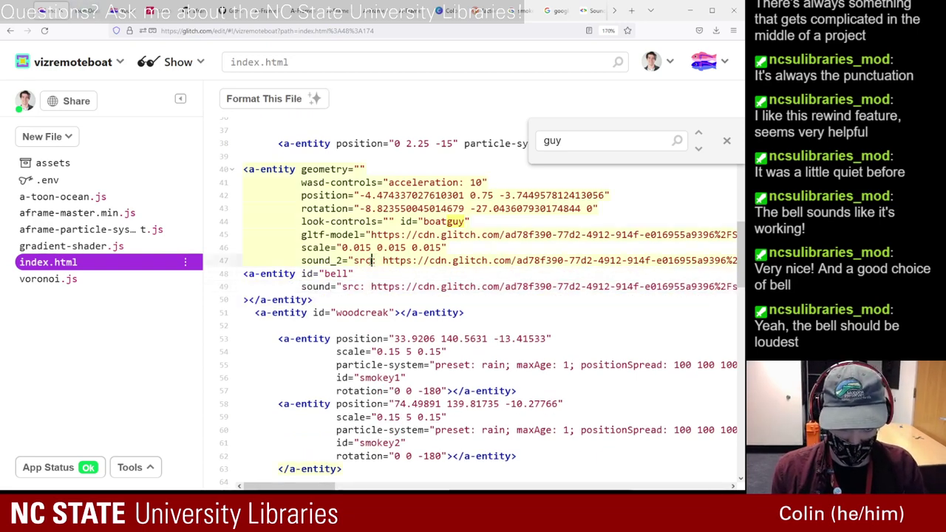
pyautogui.tripleClick(369, 260)
pyautogui.press('BackSpace')
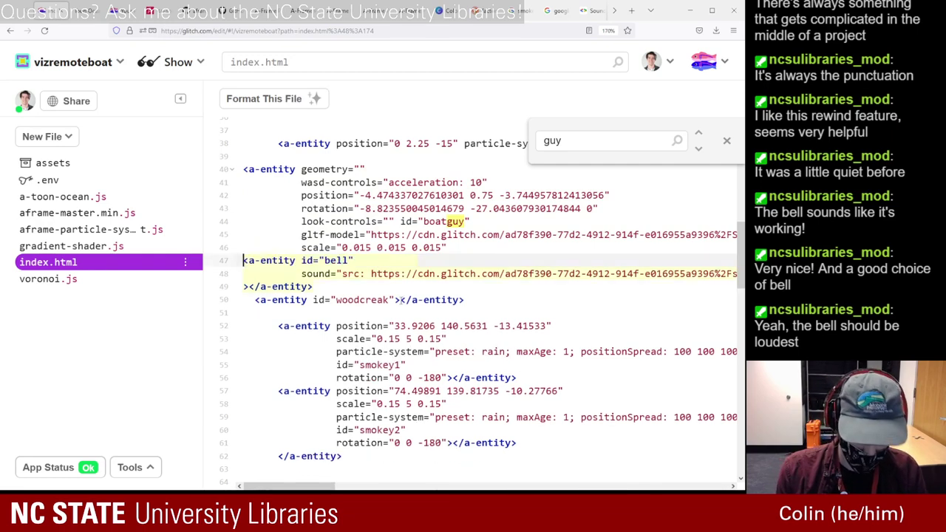
pyautogui.click(396, 299)
pyautogui.press('Return')
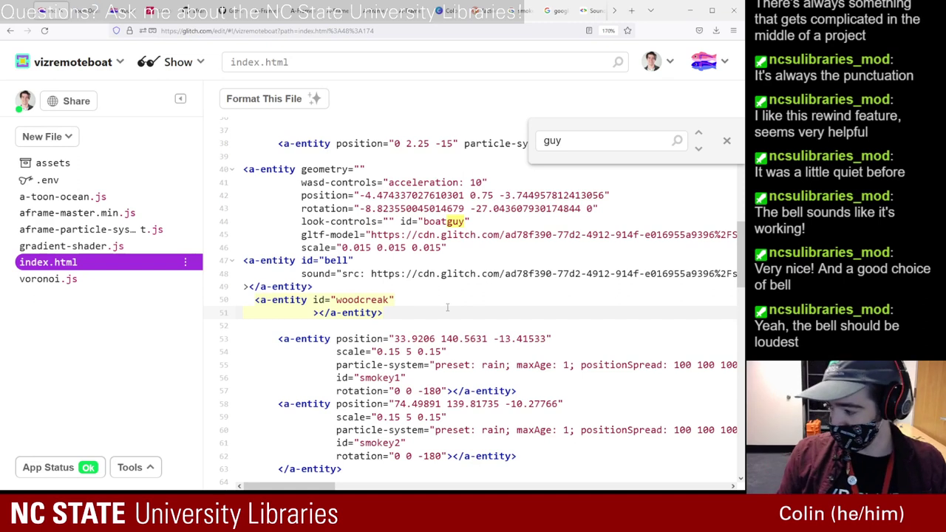
pyautogui.hotkey('ctrl', 'v')
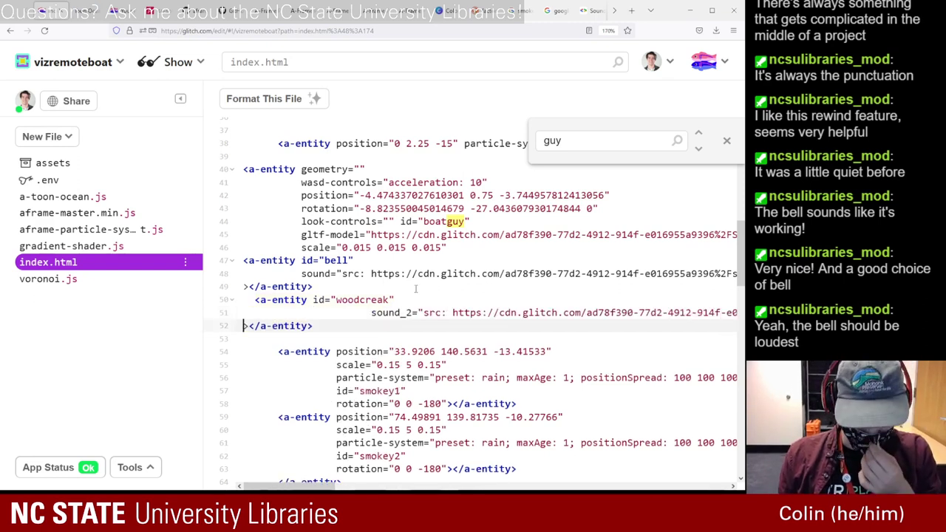
# - Rename the woodcreak entity's sound_2 attribute to sound and reduce its indentation to sit under the id
pyautogui.click(400, 313)
pyautogui.write('_2')
pyautogui.moveTo(401, 312); pyautogui.dragTo(292, 311)
pyautogui.press('BackSpace')
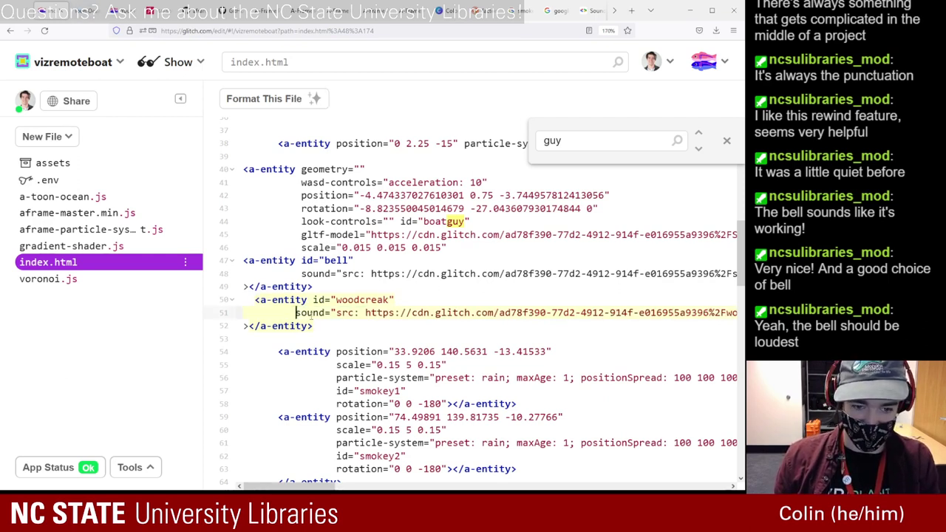
pyautogui.moveTo(301, 273); pyautogui.dragTo(286, 275)
pyautogui.click(288, 273)
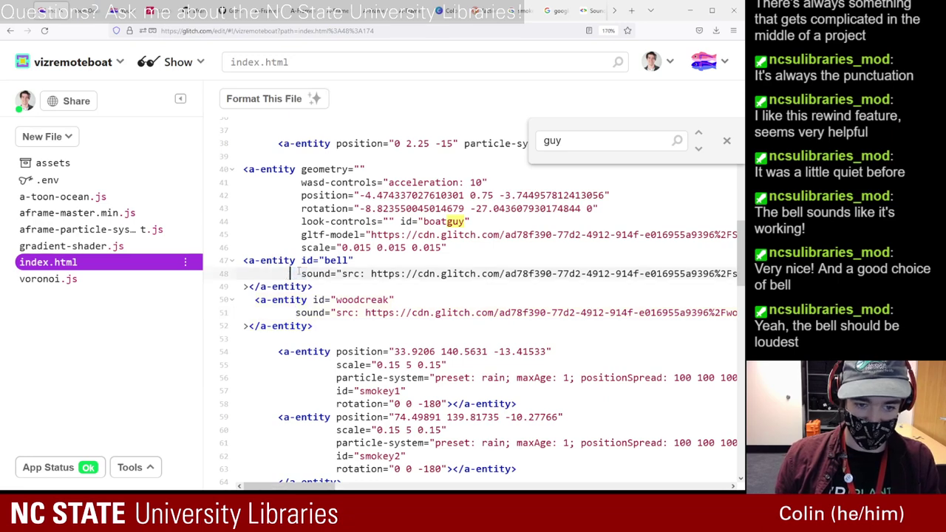
# - Move the closing bracket of the bell entity's opening tag to the end of its sound line
pyautogui.click(337, 260)
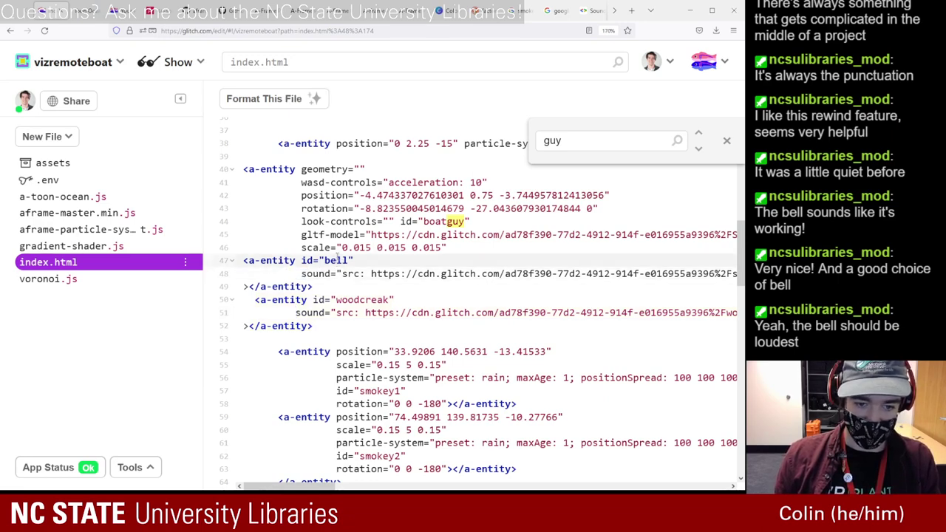
pyautogui.click(249, 287)
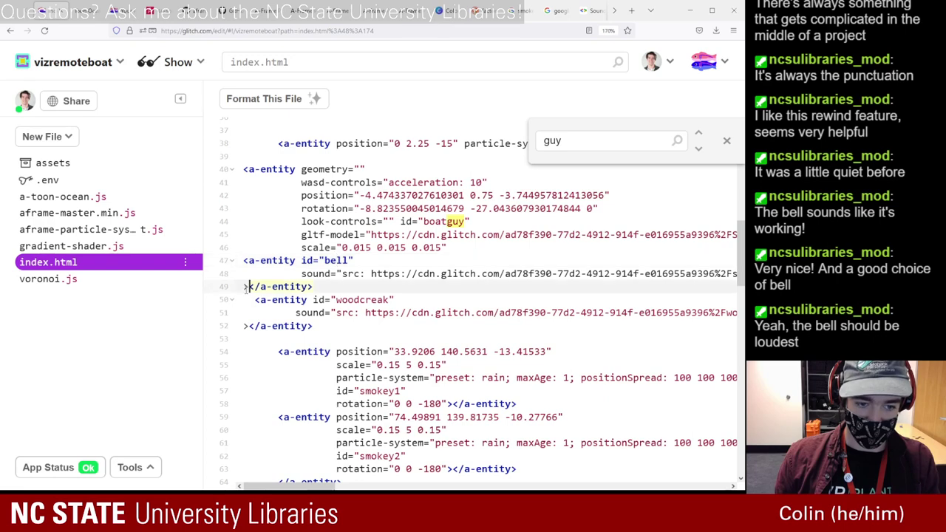
pyautogui.press('BackSpace')
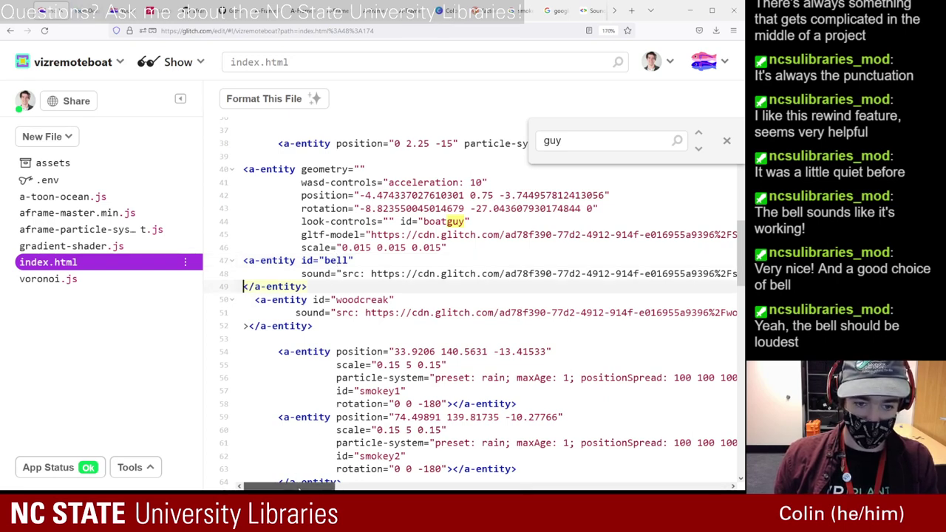
pyautogui.moveTo(299, 488); pyautogui.dragTo(454, 488)
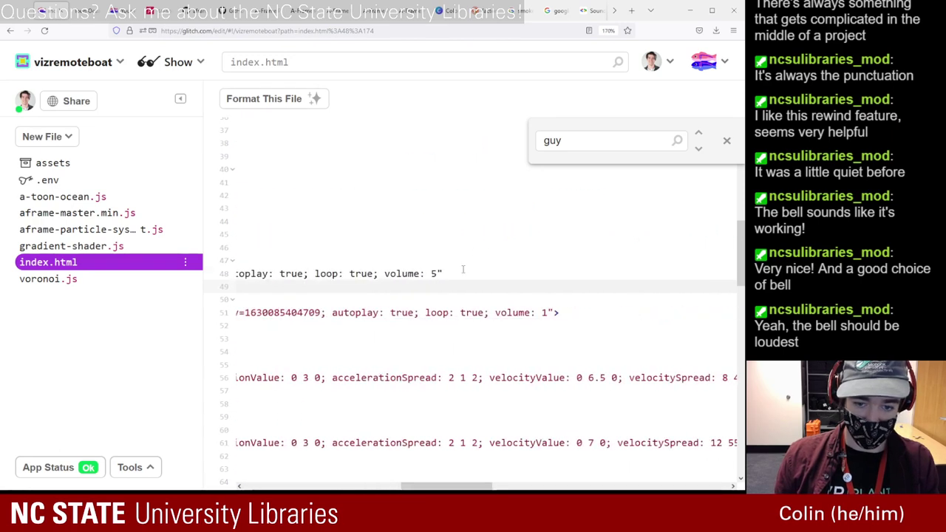
pyautogui.click(464, 269)
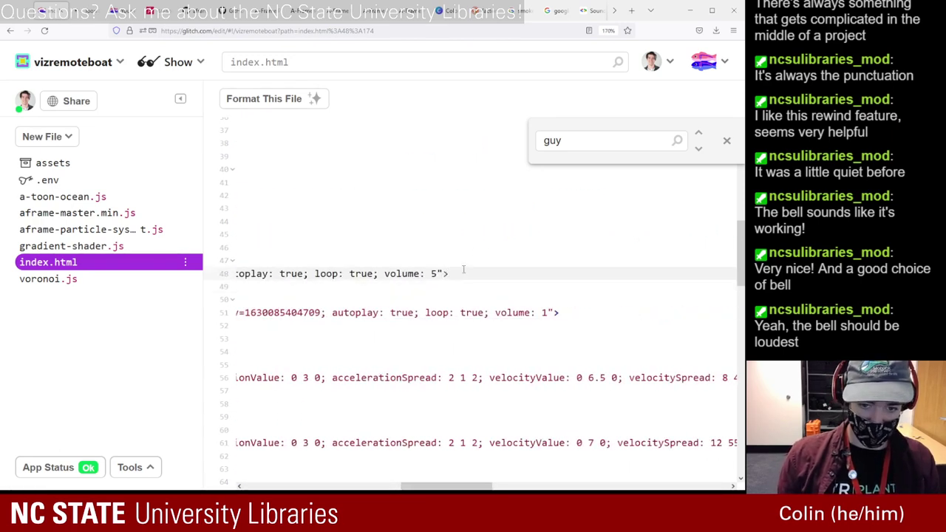
pyautogui.moveTo(442, 485); pyautogui.dragTo(270, 485)
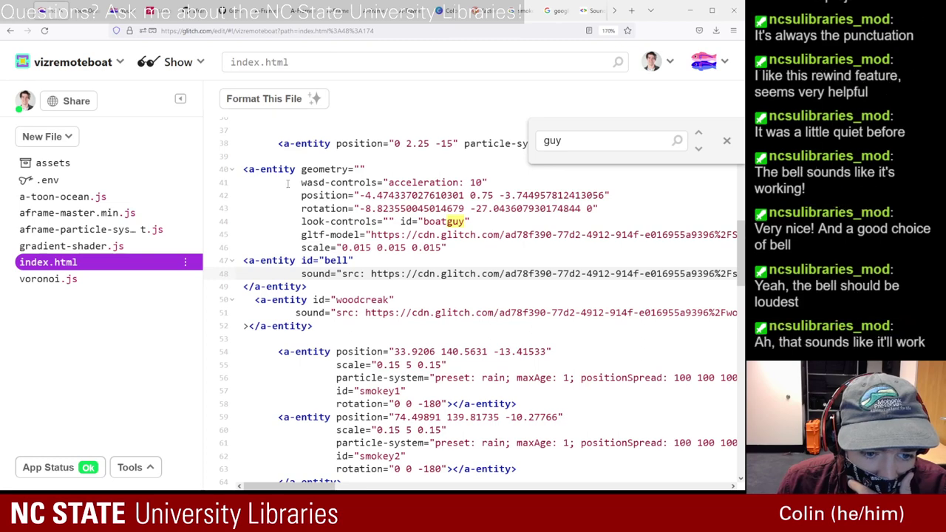
# - Close the boatguy entity's opening tag after its scale attribute, without an end tag, so the bell and woodcreak entities stay nested
pyautogui.click(451, 249)
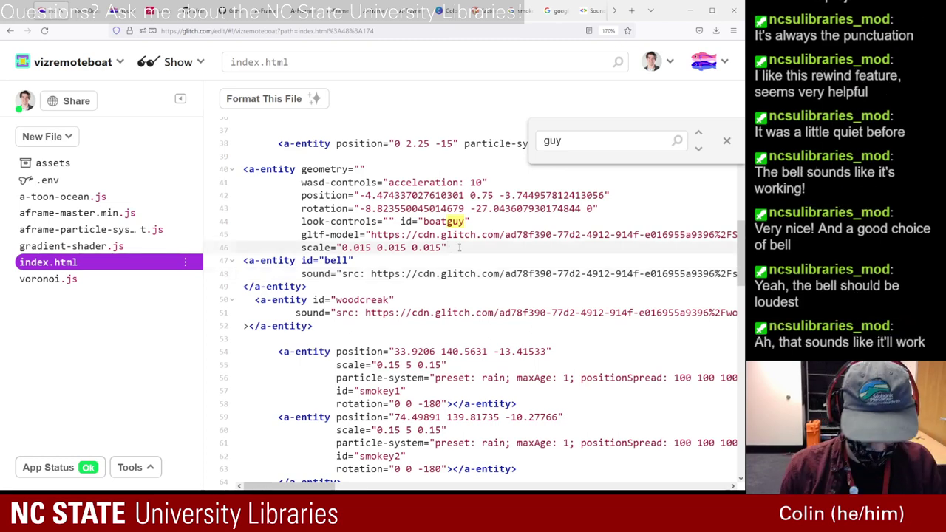
pyautogui.write('></a-entity>')
pyautogui.moveTo(459, 248); pyautogui.dragTo(518, 249)
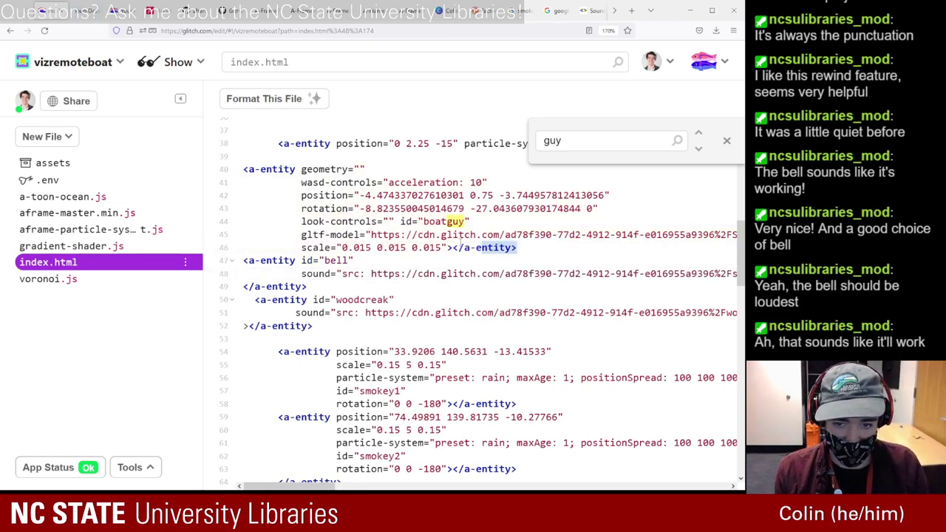
pyautogui.press('BackSpace')
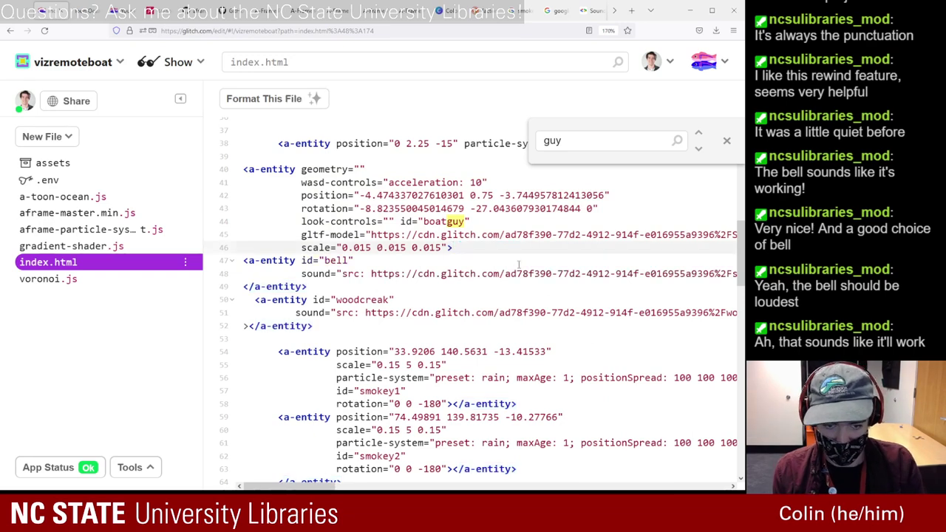
pyautogui.click(296, 260)
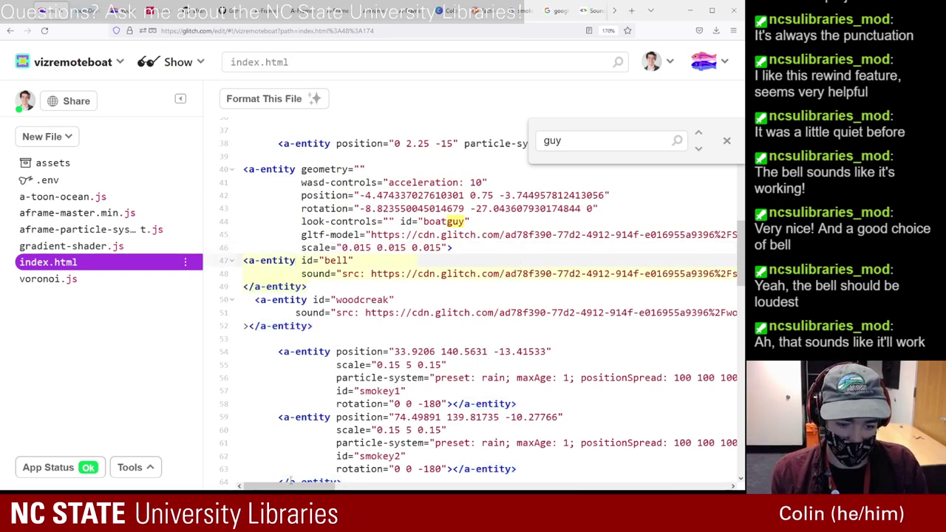
pyautogui.moveTo(290, 486)
pyautogui.mouseDown()
pyautogui.moveTo(452, 486)
pyautogui.moveTo(286, 487)
pyautogui.mouseUp()
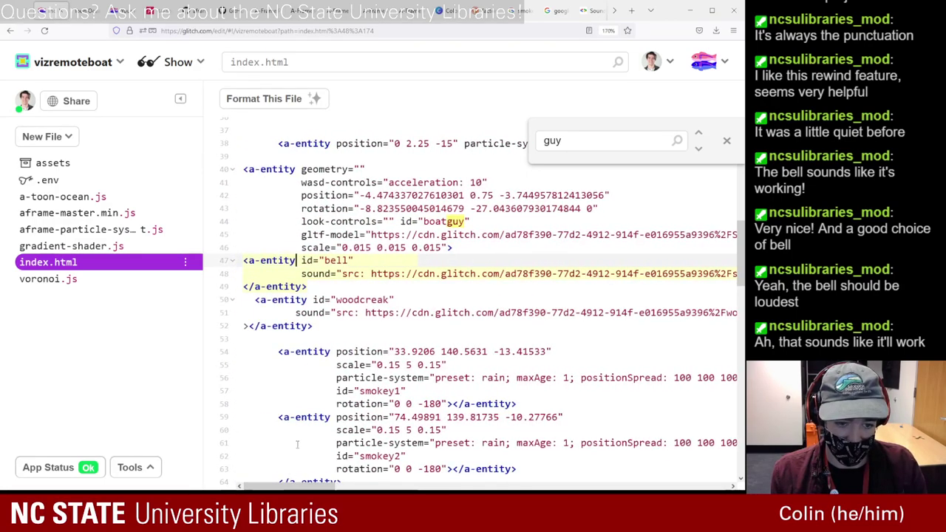
# - Switch to the live scene, load its inspector, and return to the scene to check the boat's sounds
pyautogui.click(62, 11)
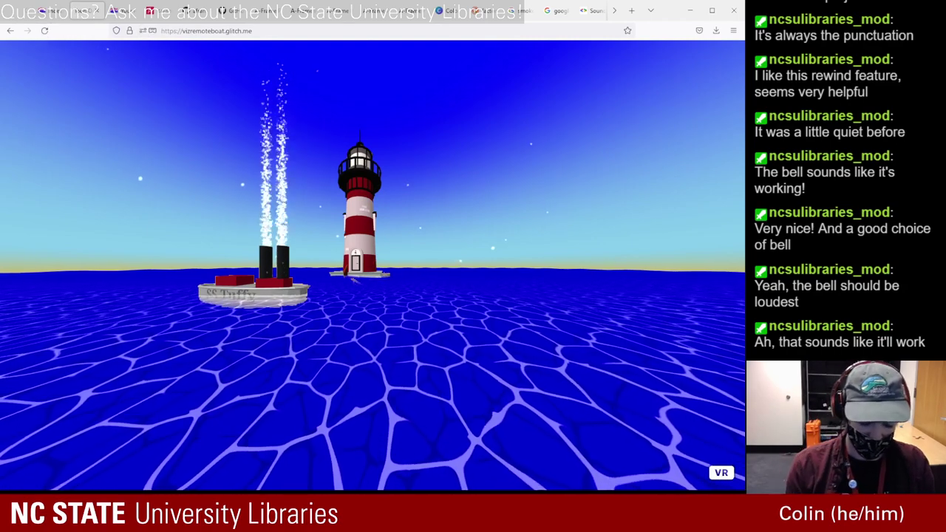
pyautogui.hotkey('ctrl', 'alt', 'i')
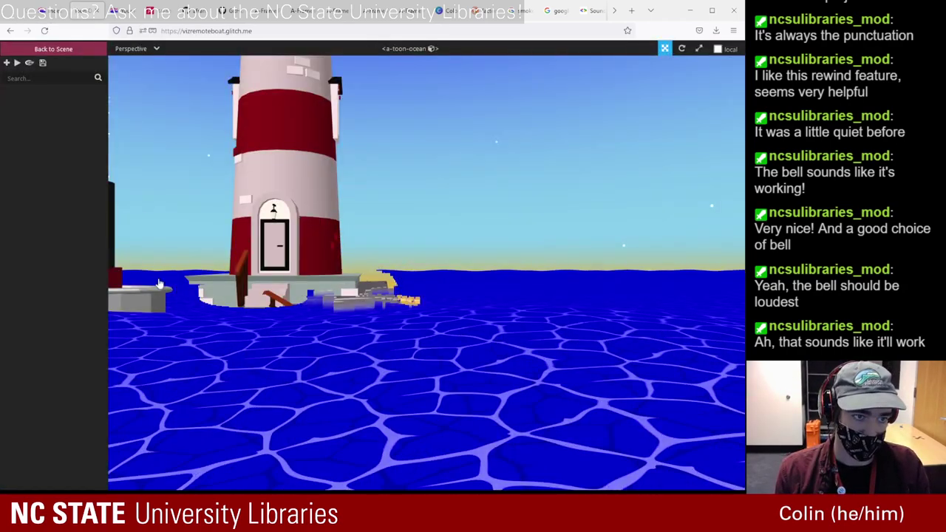
pyautogui.click(59, 49)
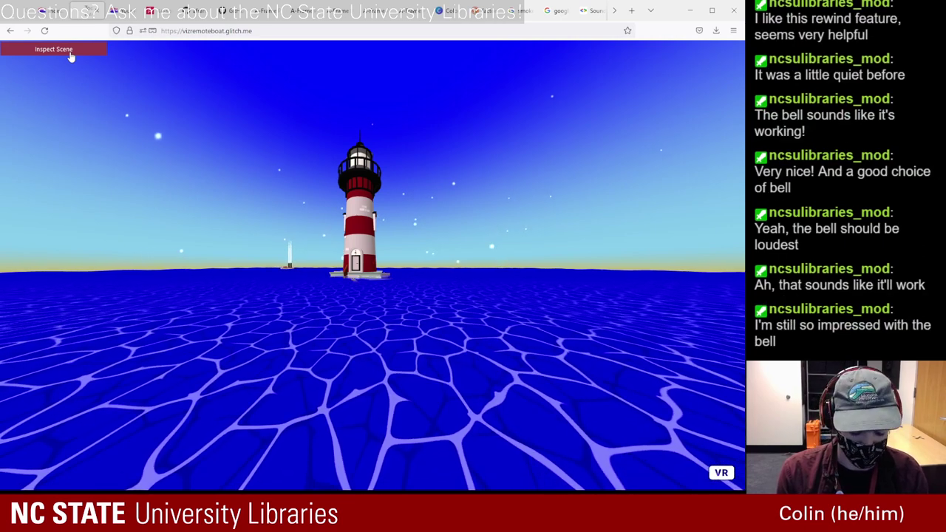
# - Inspect the boatguy entity's children and examine the sound settings and distance model choices of woodcreak and bell
pyautogui.click(70, 52)
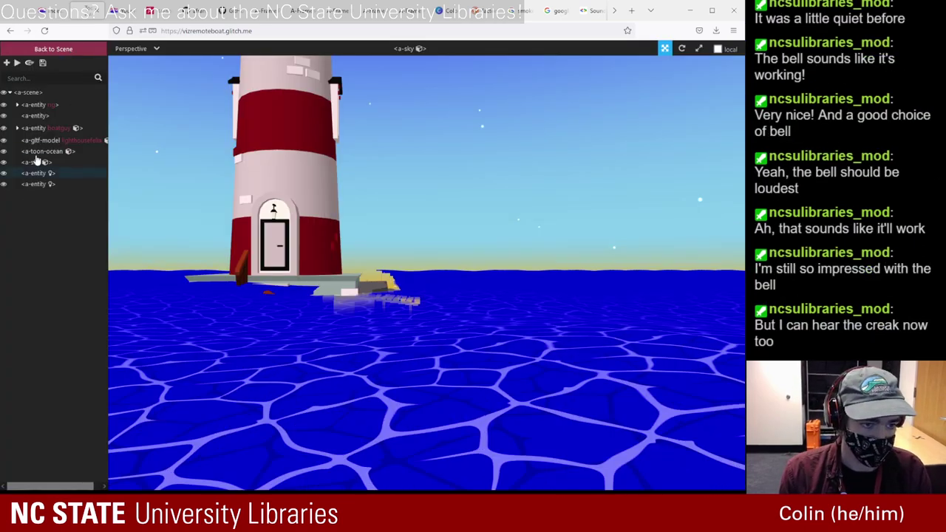
pyautogui.click(19, 130)
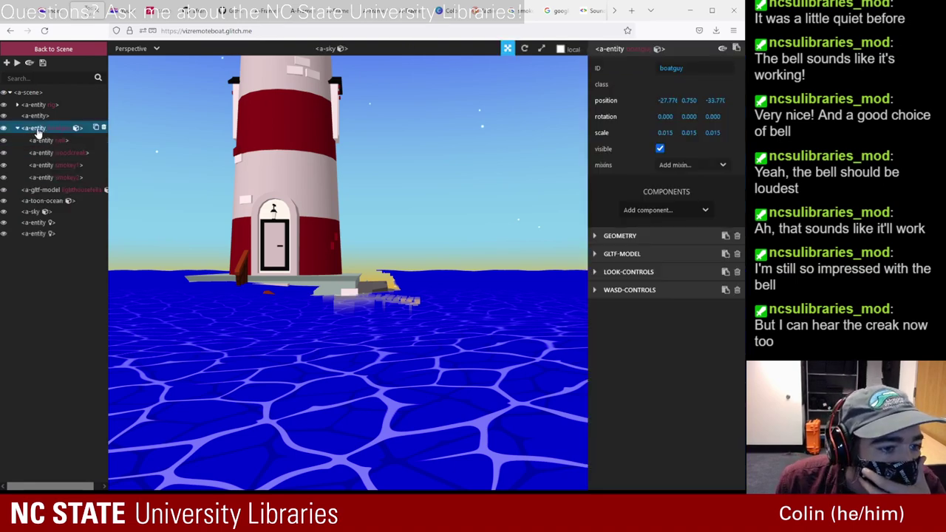
pyautogui.click(47, 153)
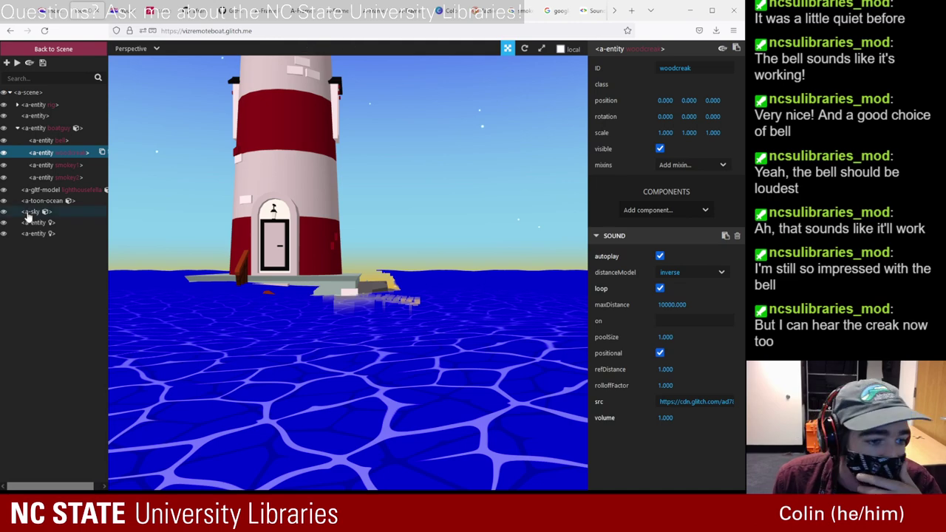
pyautogui.click(59, 166)
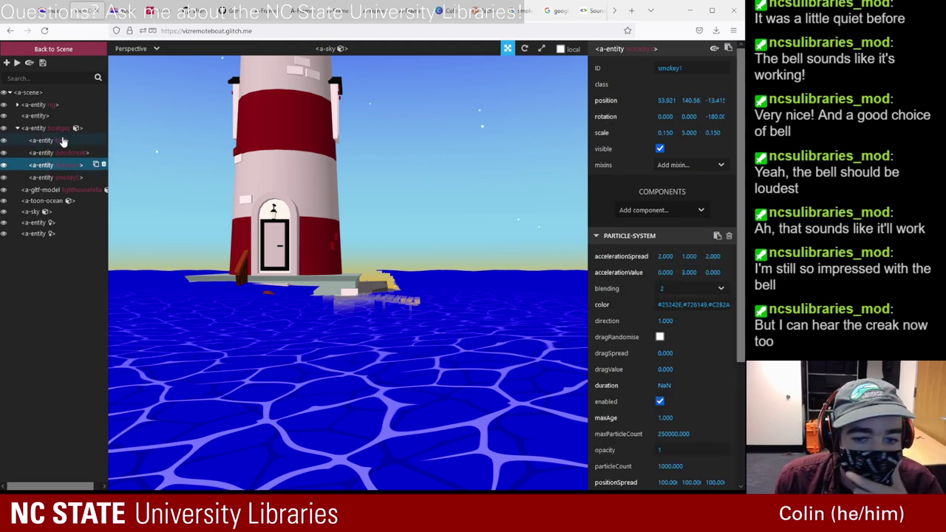
pyautogui.click(63, 141)
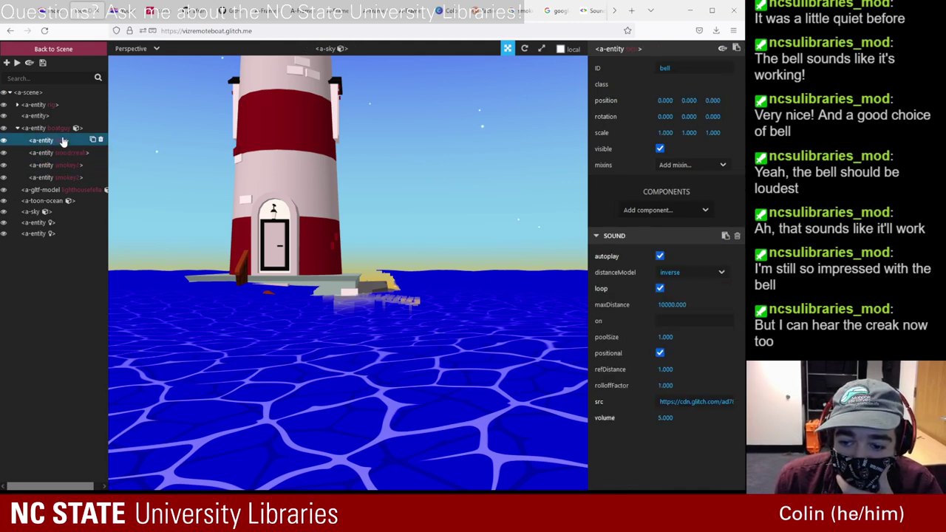
pyautogui.click(709, 273)
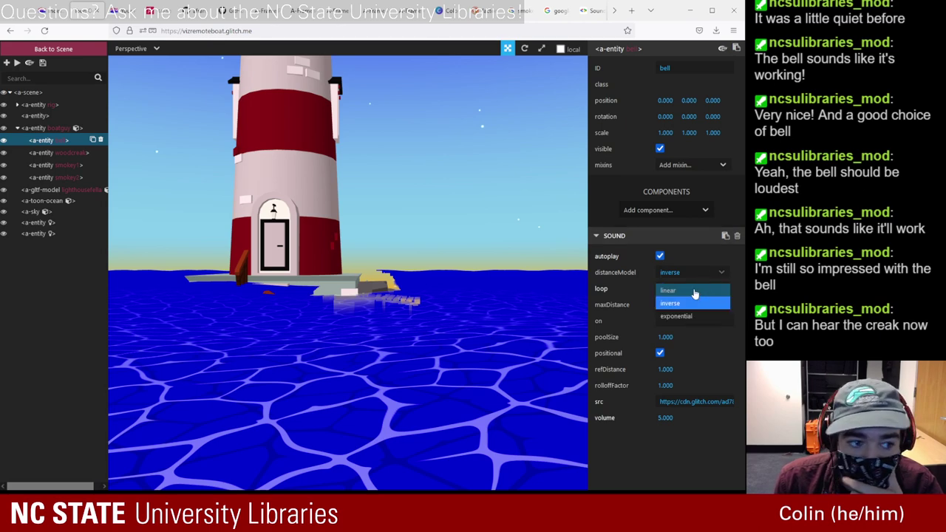
# - Try the linear distance model on the woodcreak sound and return to the scene to listen
pyautogui.click(72, 152)
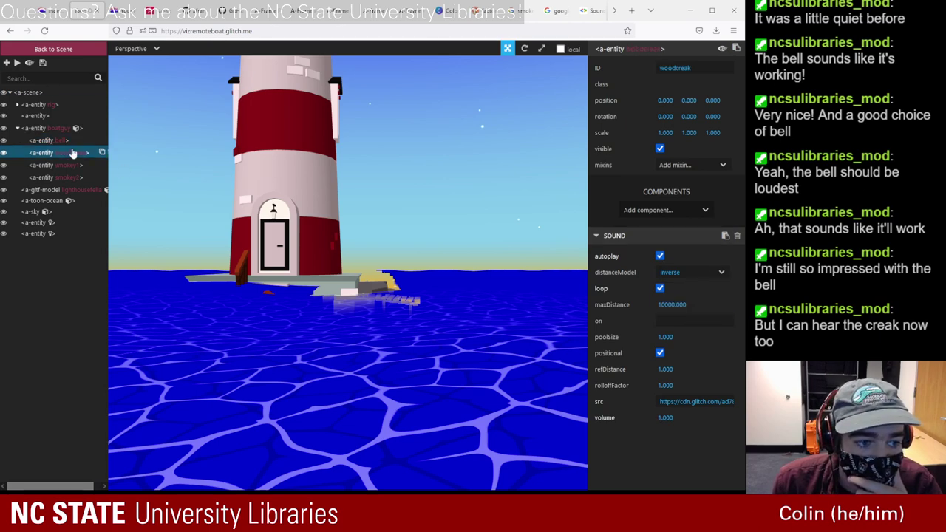
pyautogui.click(705, 274)
pyautogui.click(700, 292)
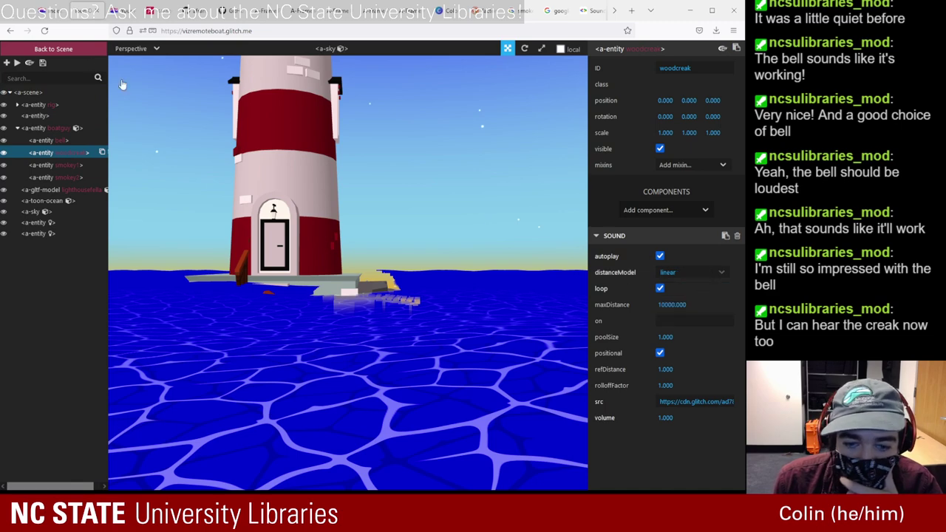
pyautogui.click(59, 49)
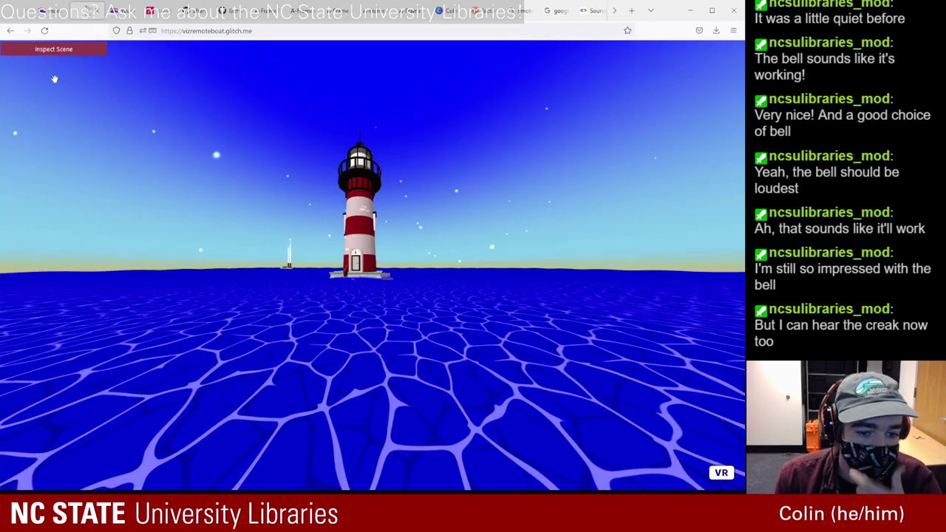
# - Set the woodcreak sound's distance model to exponential, check it in the scene, and copy the sound component's HTML
pyautogui.click(62, 51)
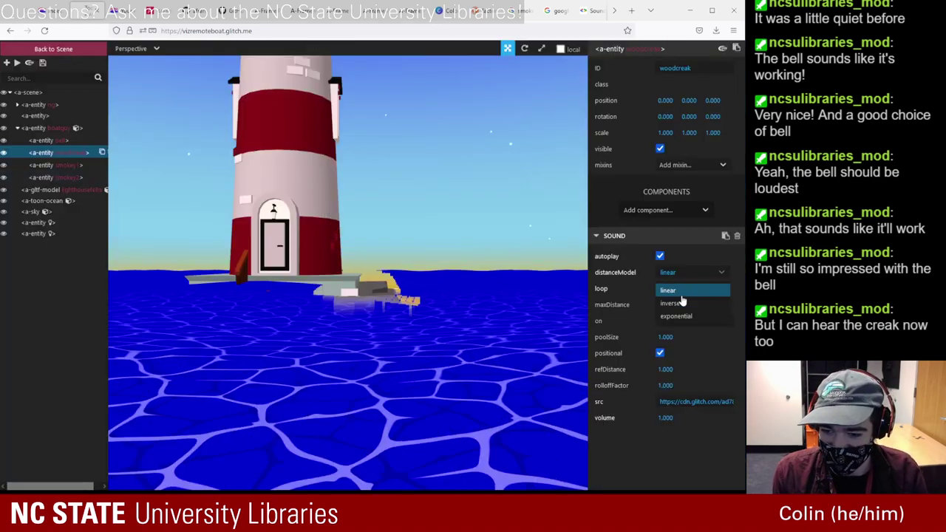
pyautogui.click(63, 49)
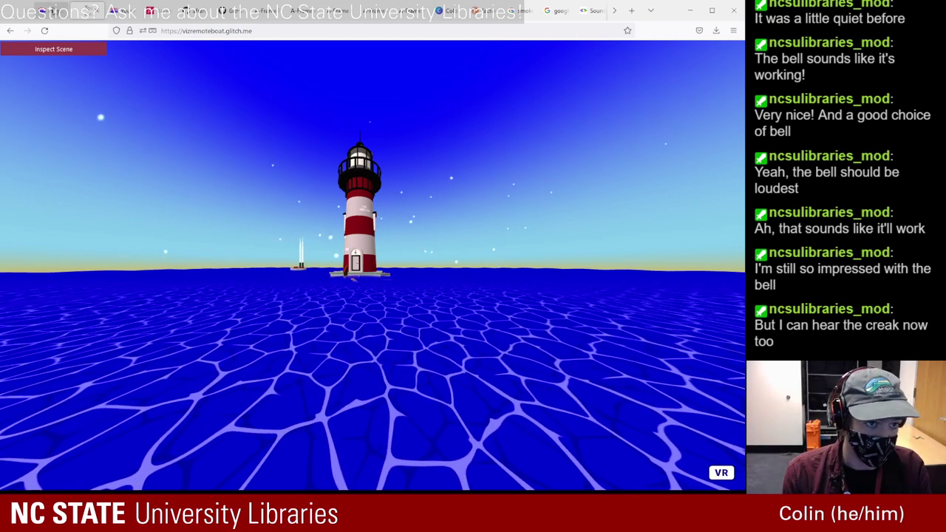
pyautogui.click(70, 51)
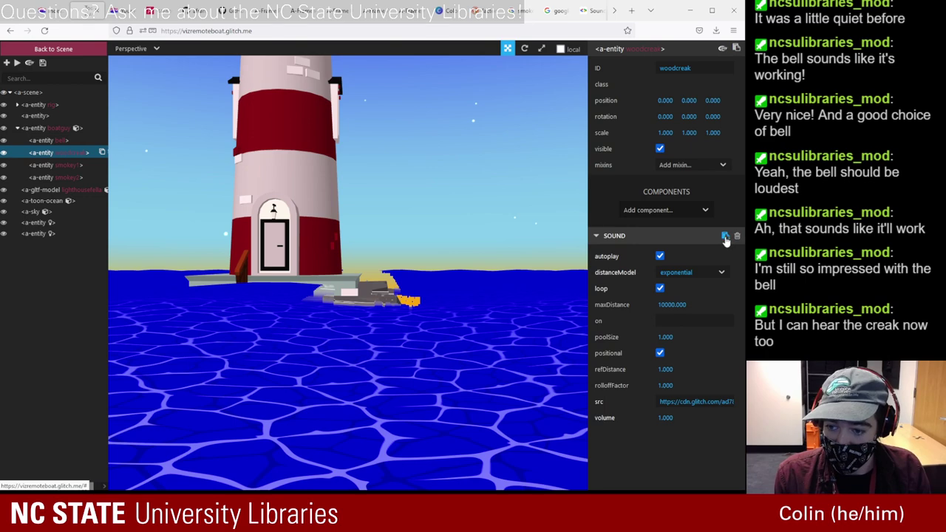
# - Replace the woodcreak sound line in index.html with the copied attribute using distanceModel: exponential, and end it with the entity's closing tag
pyautogui.click(50, 11)
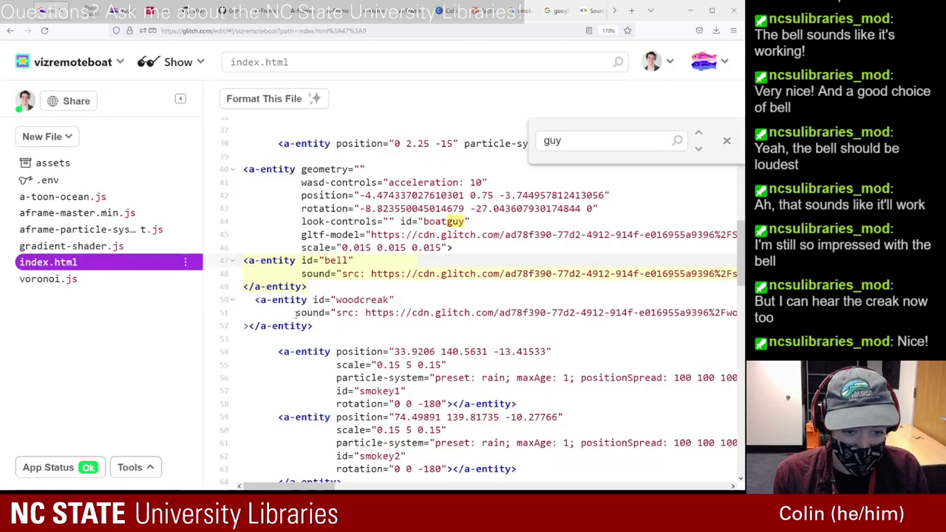
pyautogui.tripleClick(344, 313)
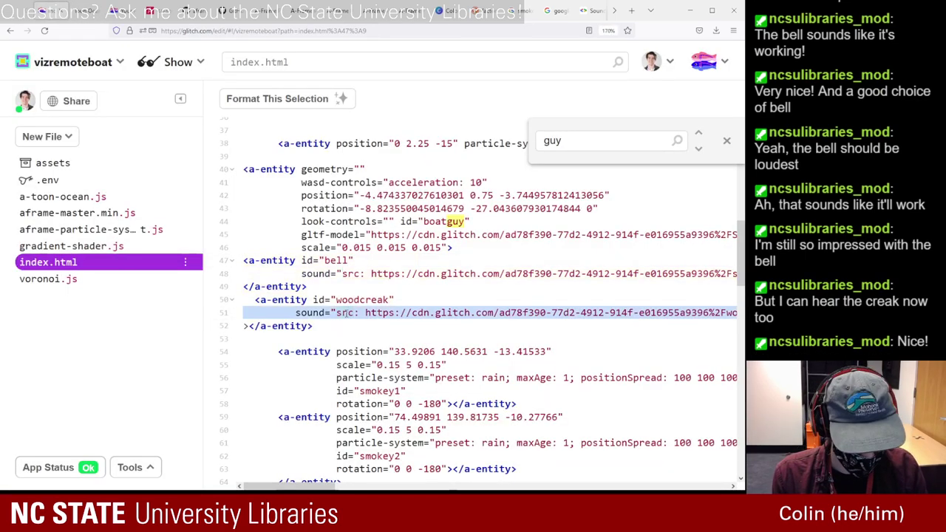
pyautogui.press('End')
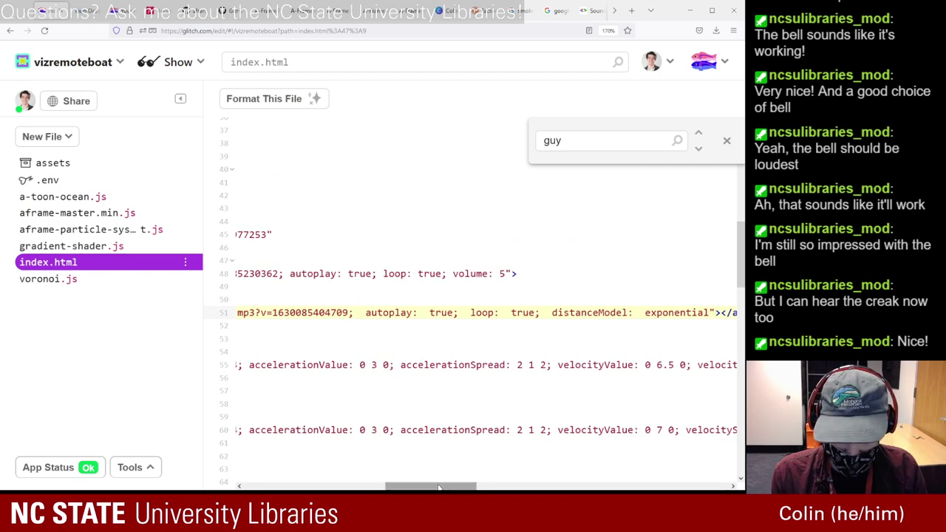
pyautogui.moveTo(438, 487); pyautogui.dragTo(290, 473)
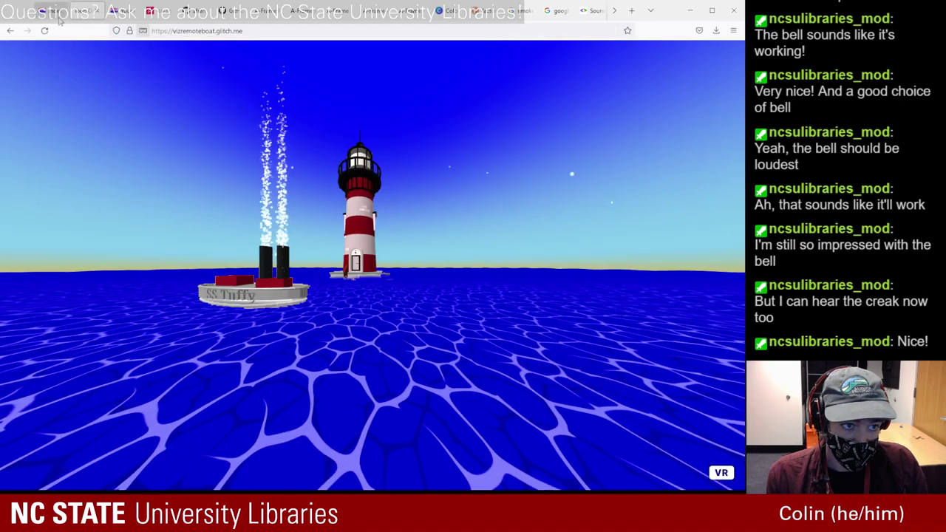
# - Check the boat's sounds in the live scene, return to index.html, and dismiss the code search
pyautogui.click(87, 10)
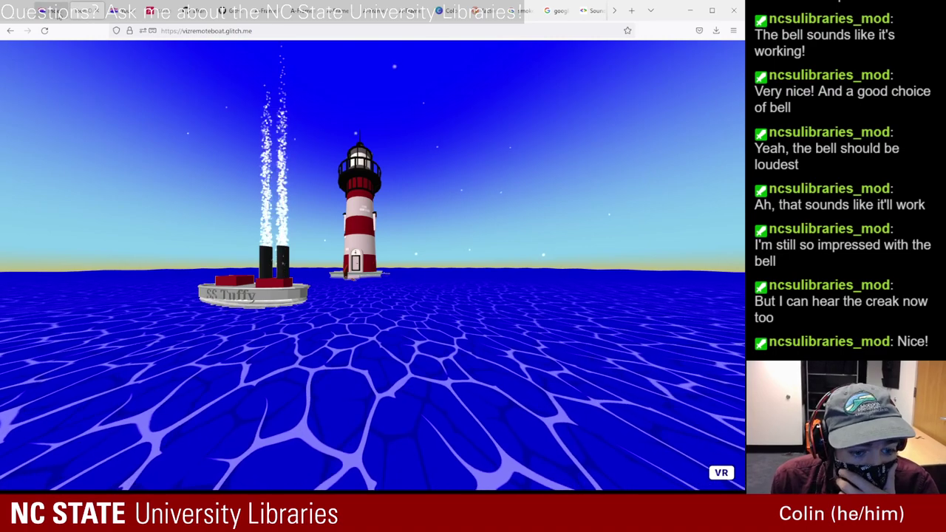
pyautogui.hotkey('ctrl', 'Tab')
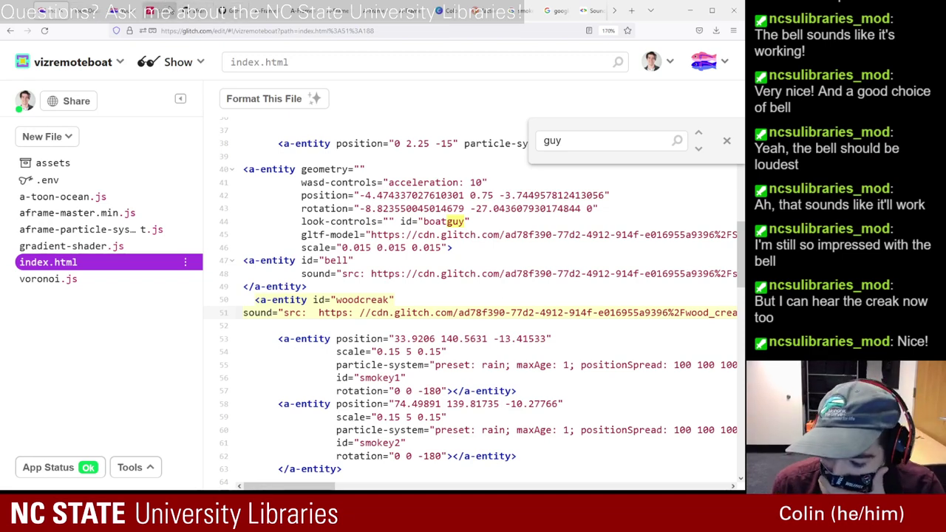
pyautogui.click(727, 141)
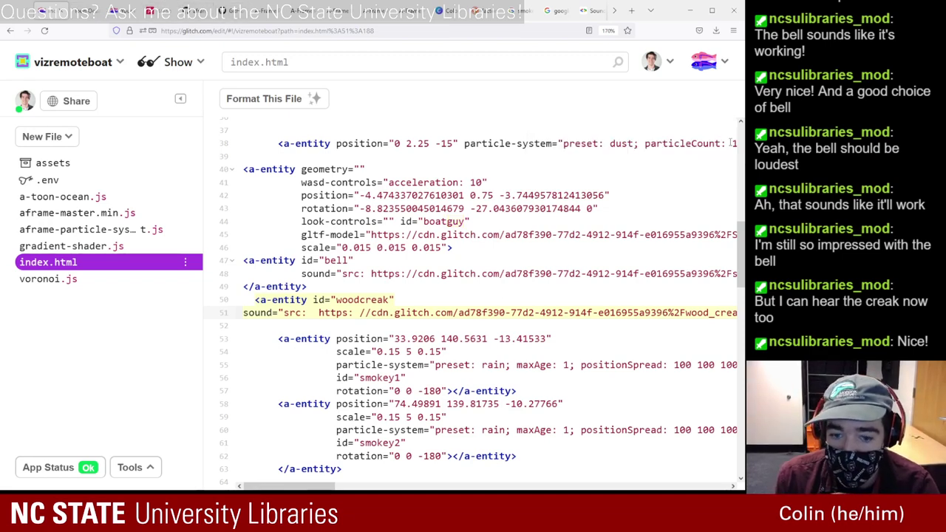
pyautogui.click(334, 289)
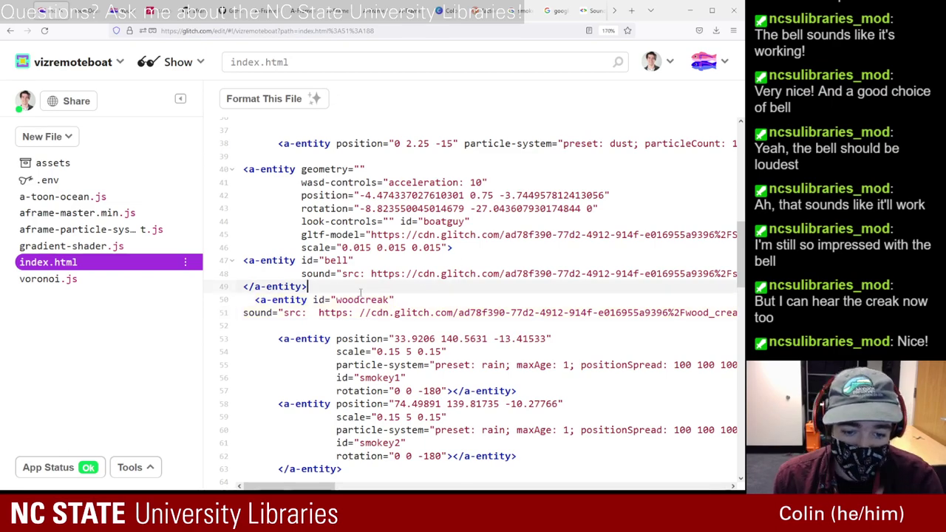
# - Switch to the Tinkercad dashboard and open the Powerful Jofo-Snaget design for editing
pyautogui.scroll(8, 359, 292)
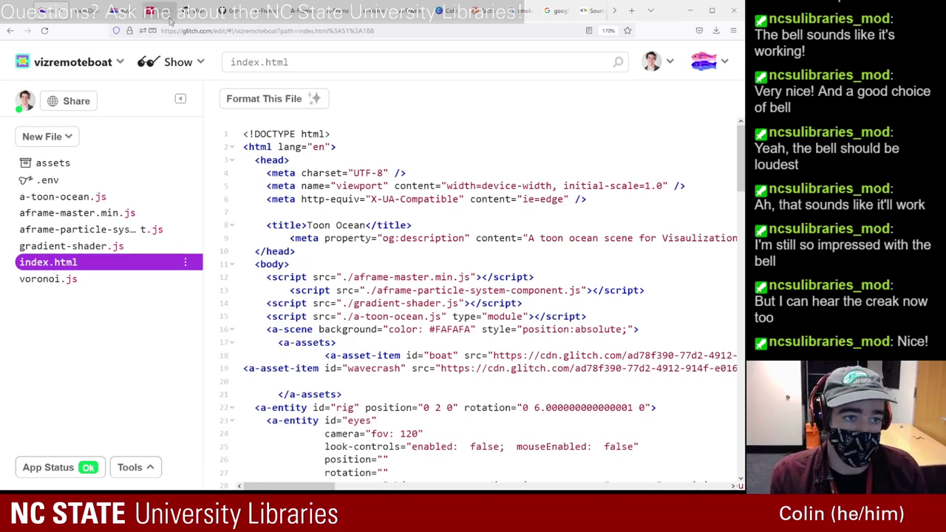
pyautogui.click(196, 10)
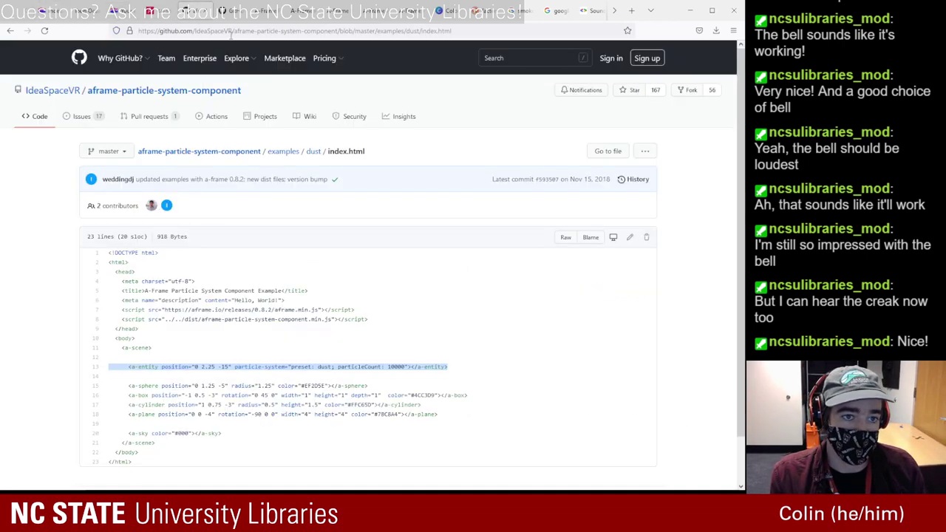
pyautogui.click(230, 32)
pyautogui.write('tinker')
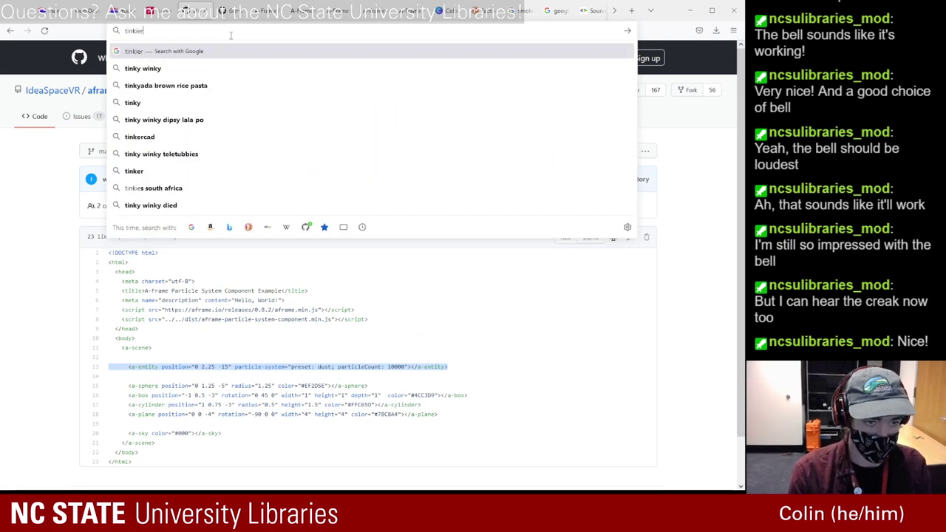
pyautogui.press('BackSpace')
pyautogui.press('BackSpace')
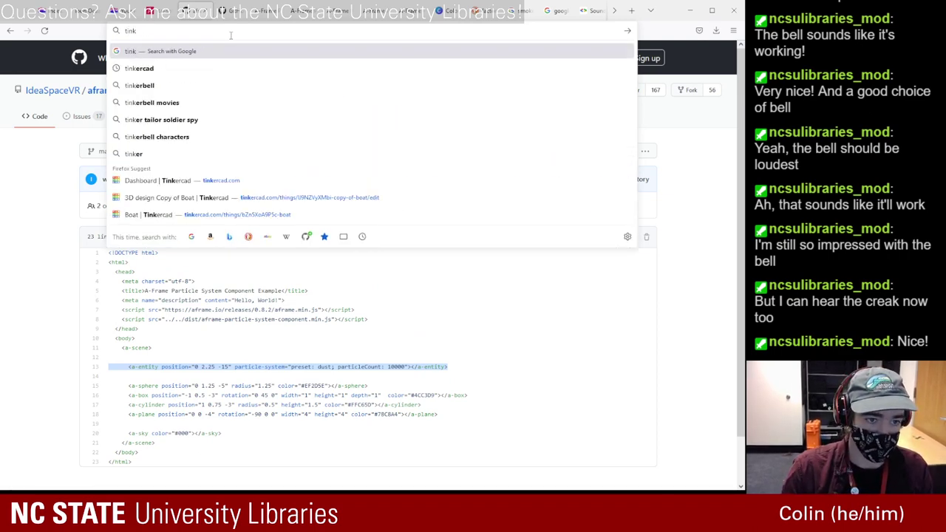
pyautogui.click(222, 182)
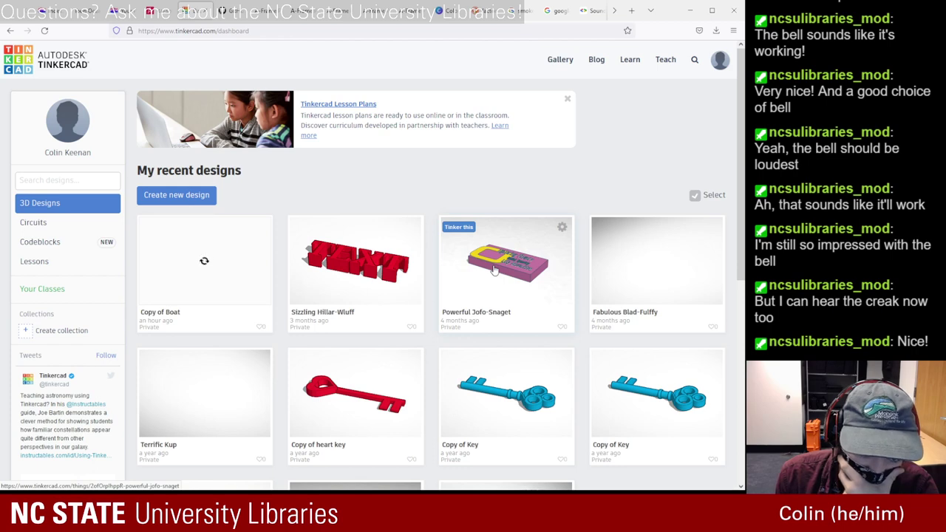
pyautogui.click(495, 271)
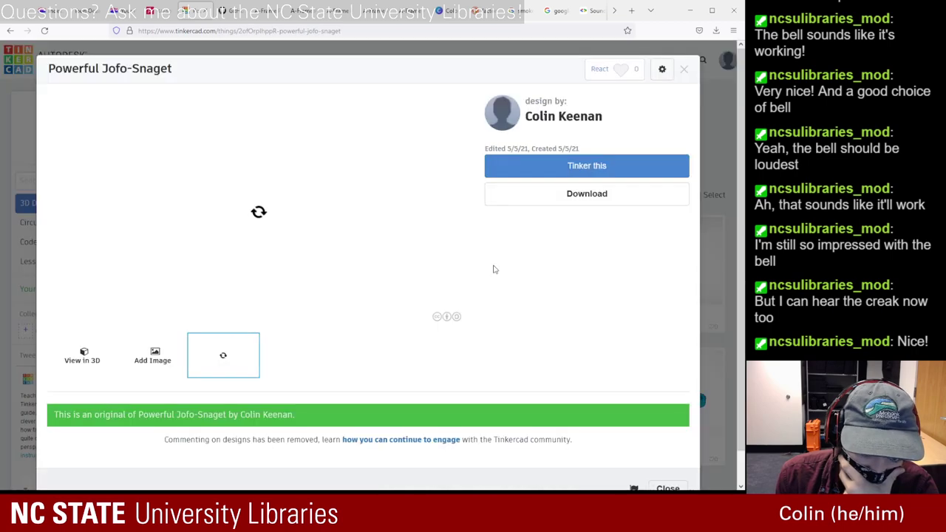
pyautogui.click(544, 173)
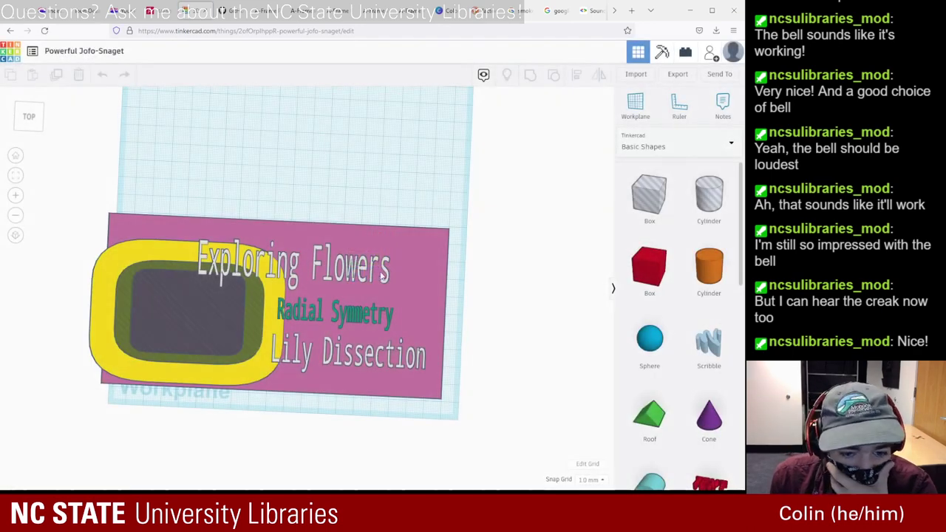
# - Group all shapes of the Exploring Flowers plaque and delete the group from the workplane
pyautogui.click(385, 282)
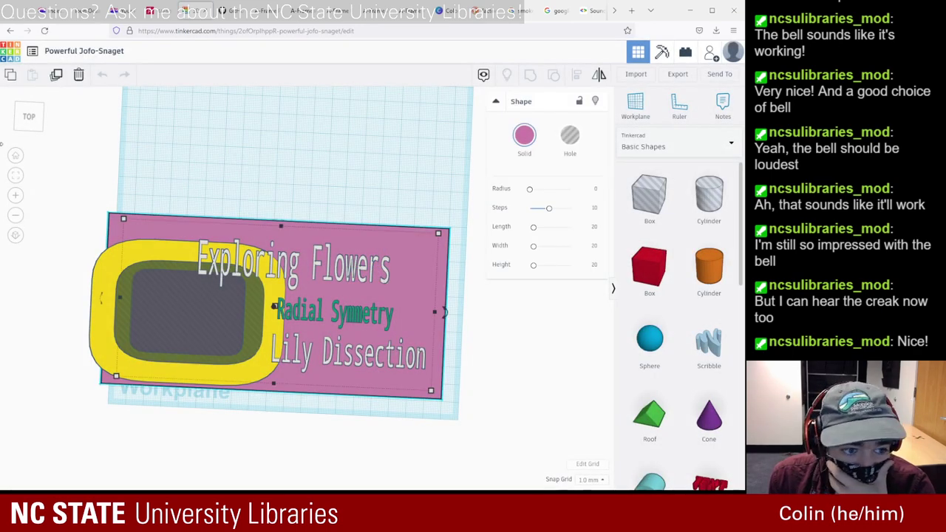
pyautogui.hotkey('ctrl', 'a')
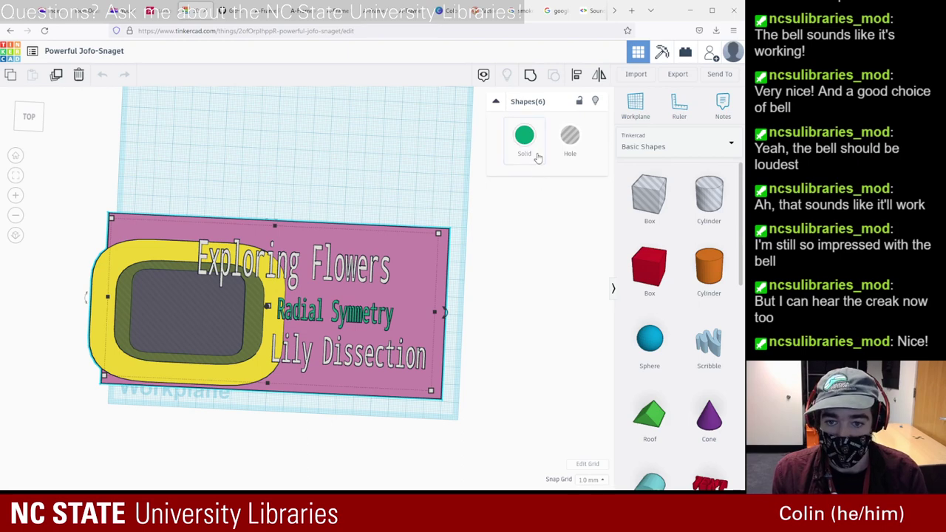
pyautogui.click(531, 75)
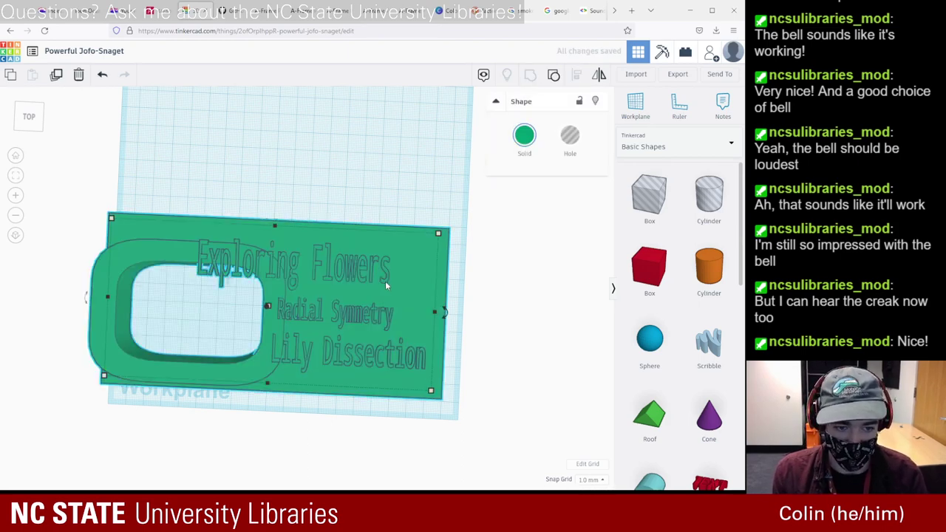
pyautogui.click(544, 268)
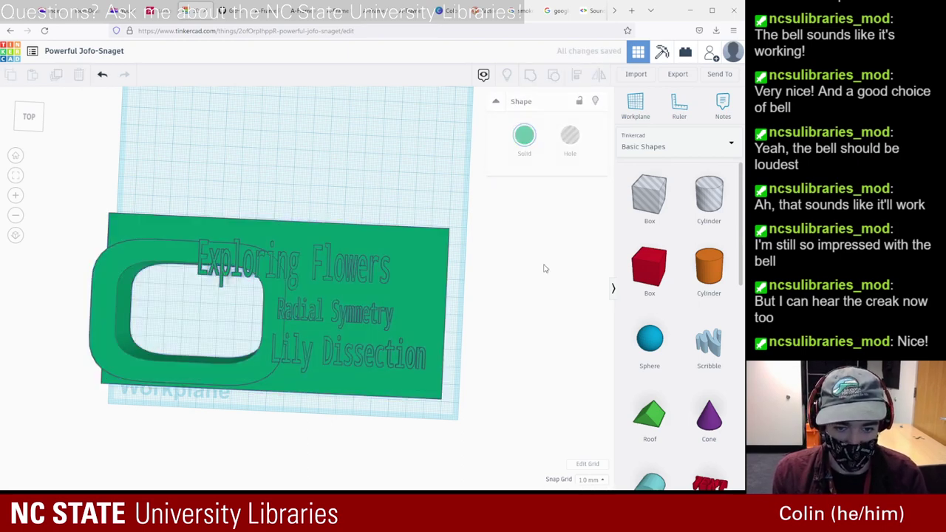
pyautogui.click(260, 255)
pyautogui.press('Delete')
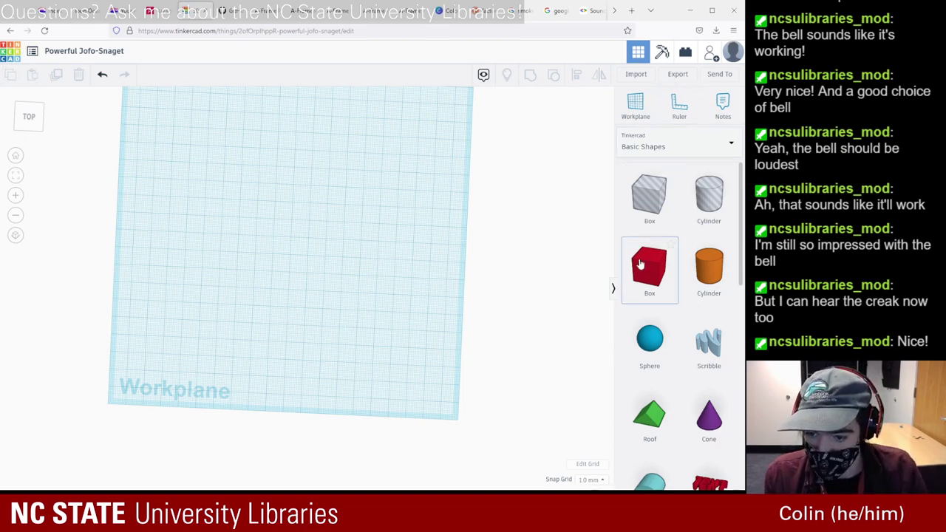
# - Place a solid red box near the back of the workplane and stretch it to 180 mm wide
pyautogui.scroll(-5, 662, 326)
pyautogui.scroll(5, 667, 303)
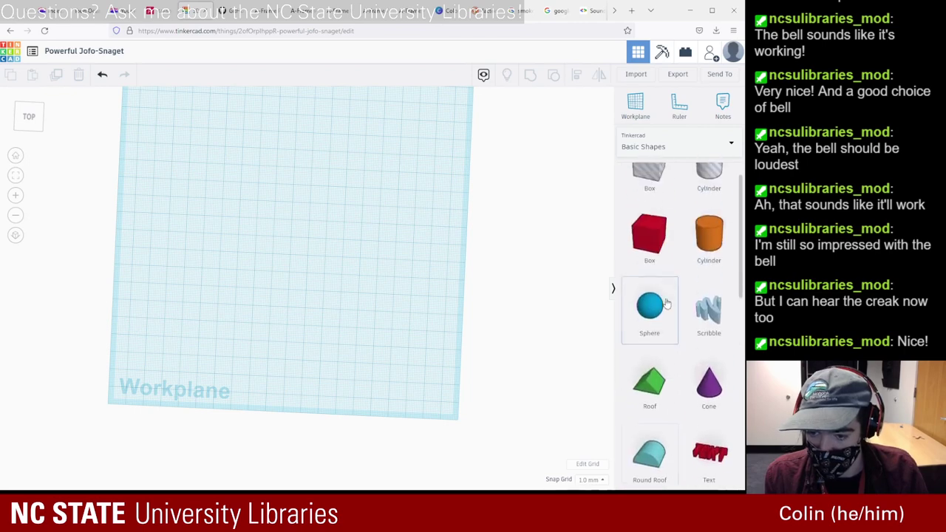
pyautogui.scroll(1, 666, 281)
pyautogui.moveTo(663, 269); pyautogui.dragTo(451, 203)
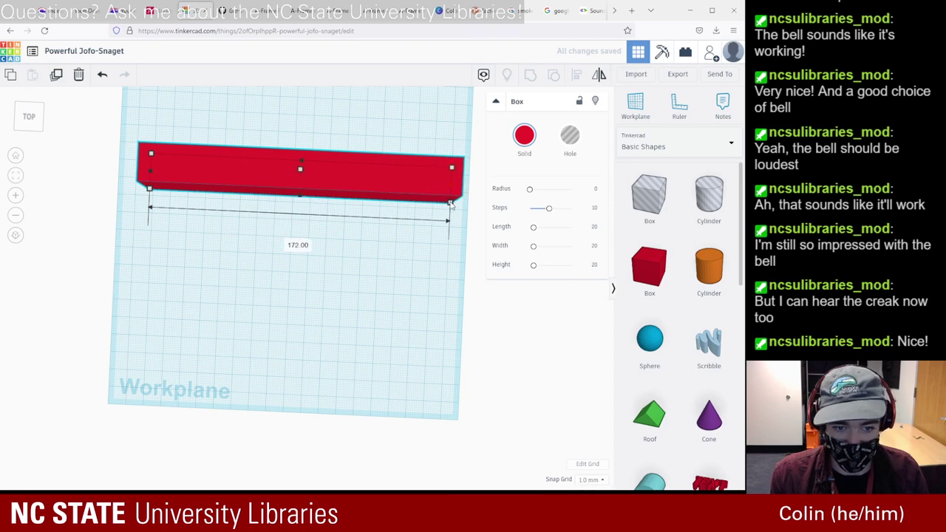
pyautogui.moveTo(150, 175); pyautogui.dragTo(135, 175)
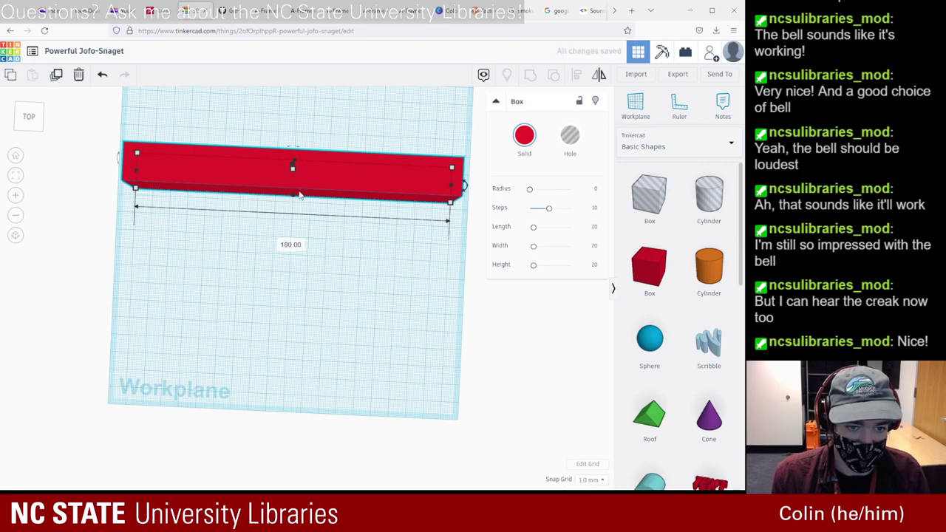
# - Stretch the red box in depth until it forms a large slab covering most of the workplane, and deselect it
pyautogui.moveTo(293, 200); pyautogui.dragTo(296, 379)
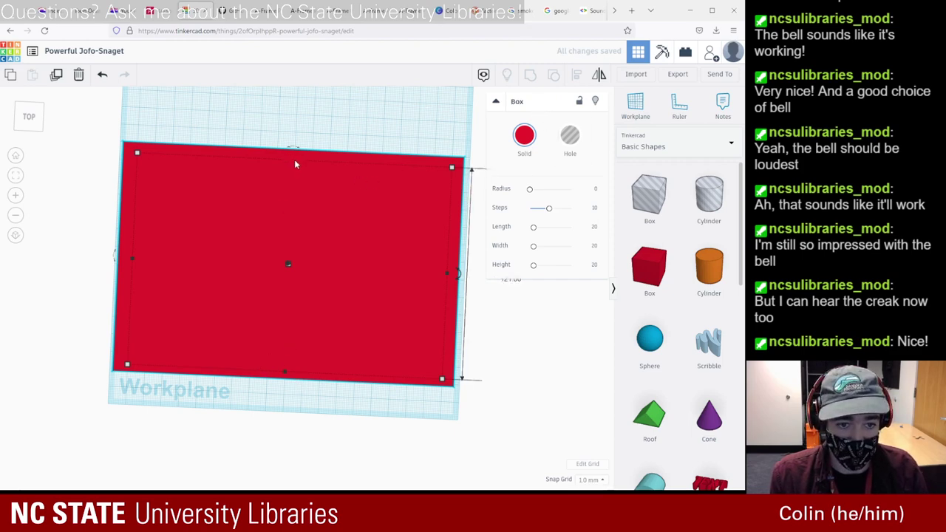
pyautogui.moveTo(293, 164); pyautogui.dragTo(295, 155)
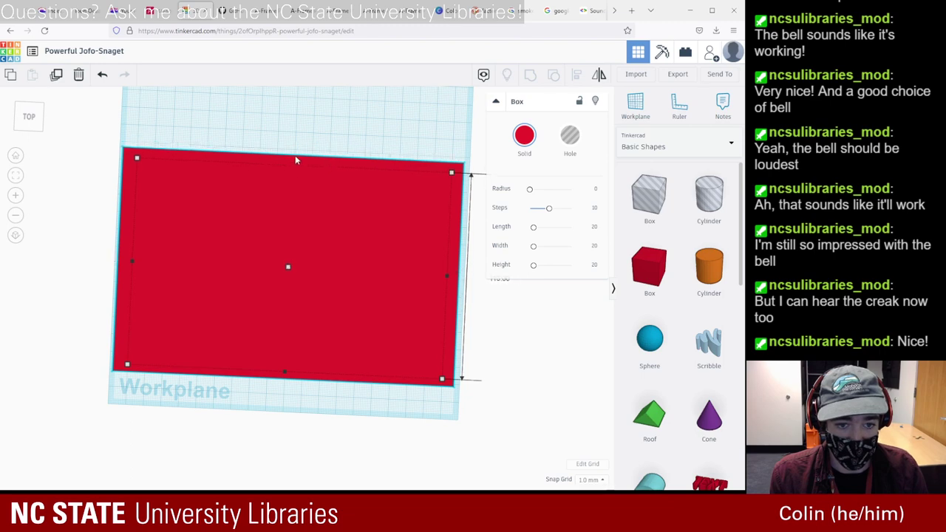
pyautogui.click(446, 403)
pyautogui.click(283, 362)
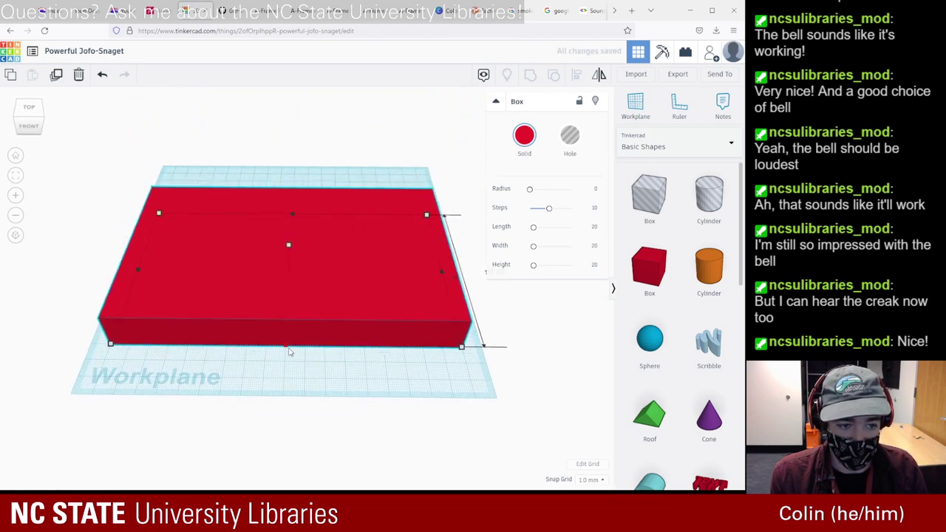
pyautogui.moveTo(287, 362); pyautogui.dragTo(287, 366)
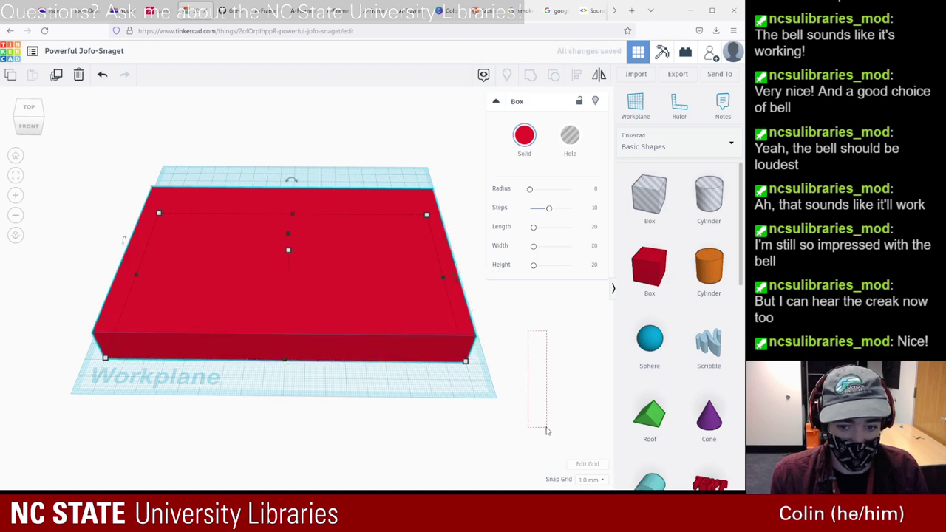
pyautogui.moveTo(547, 431); pyautogui.dragTo(469, 93)
pyautogui.click(484, 10)
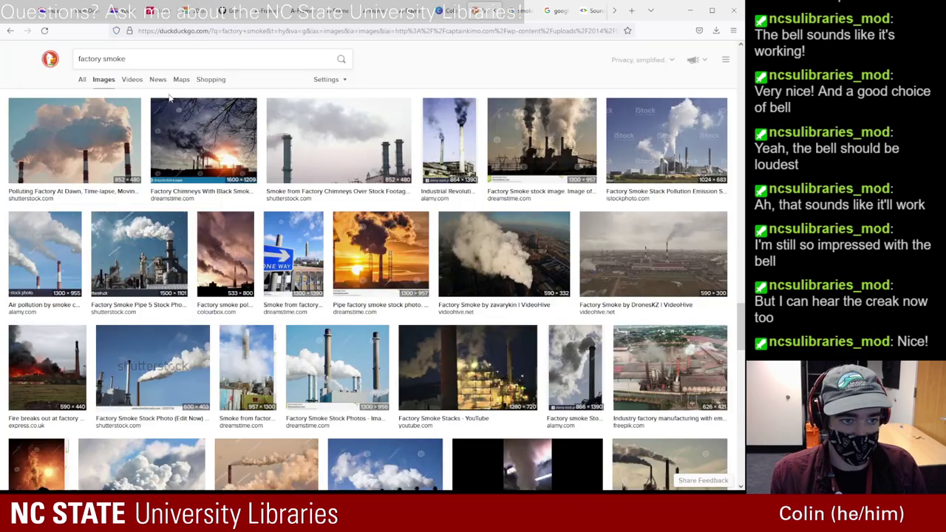
pyautogui.click(148, 59)
pyautogui.hotkey('ctrl', 'shift', 'Left')
pyautogui.hotkey('ctrl', 'shift', 'Left')
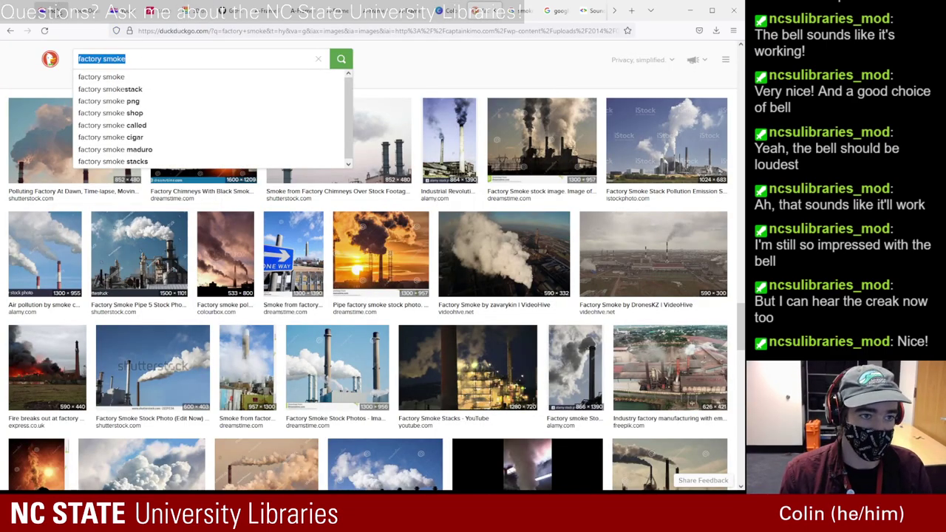
# - Switch to the vizremoteboat Glitch project, upload oceancapture.PNG to its assets and open the image's details
pyautogui.hotkey('ctrl', '1')
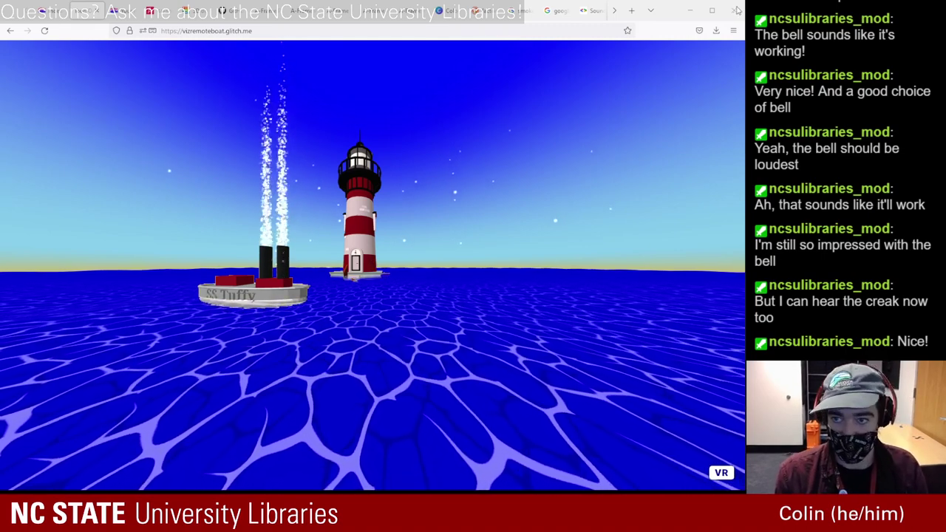
pyautogui.click(49, 10)
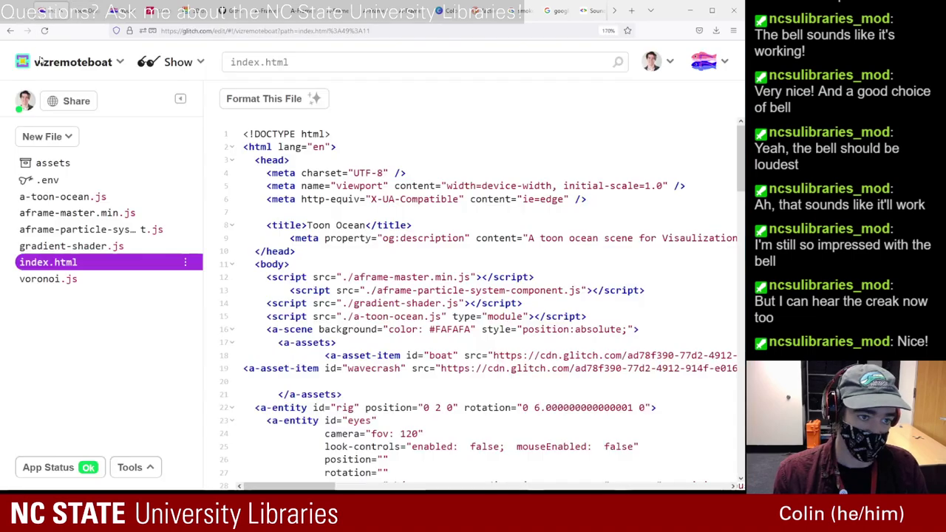
pyautogui.click(59, 164)
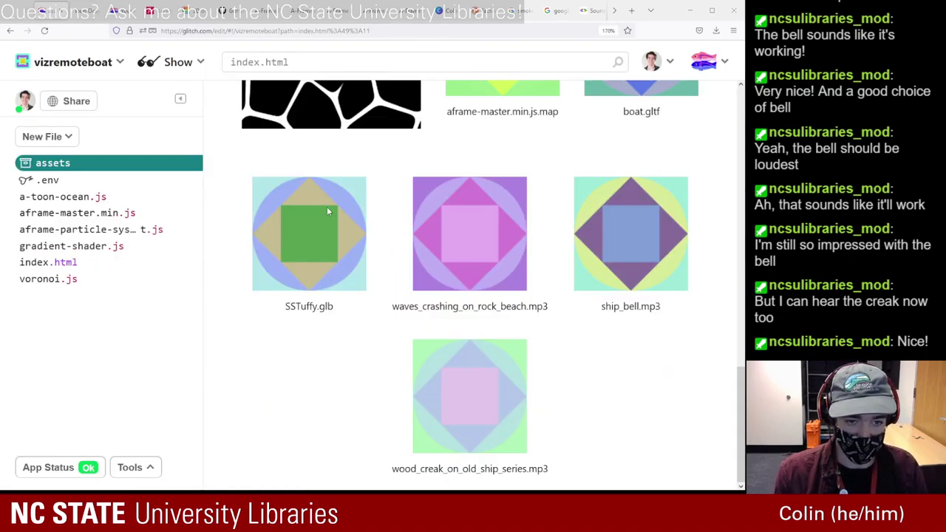
pyautogui.moveTo(307, 197); pyautogui.dragTo(325, 214)
pyautogui.moveTo(634, 464); pyautogui.dragTo(649, 242)
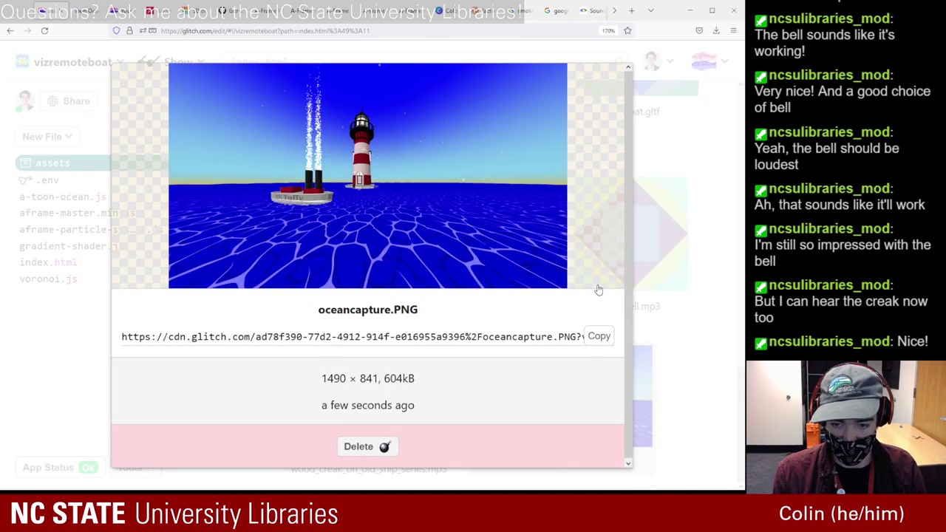
# - In Canva's Color Palette Generator, generate a palette from the ocean capture and copy the Seagull colour #79B8EC
pyautogui.click(448, 11)
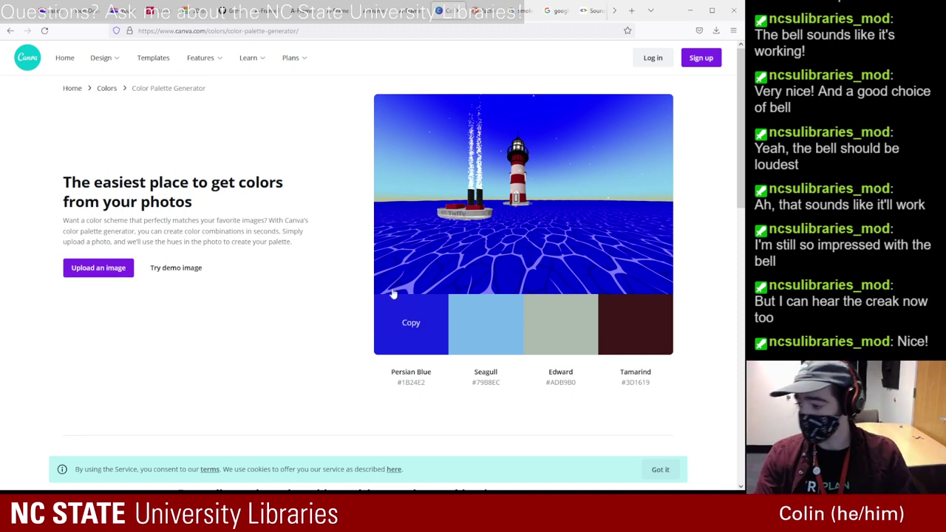
pyautogui.click(487, 327)
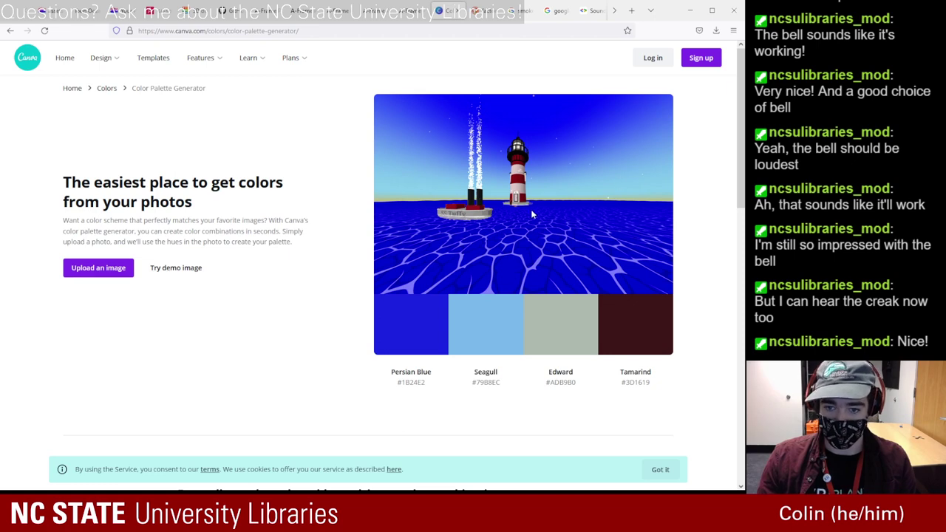
pyautogui.click(489, 328)
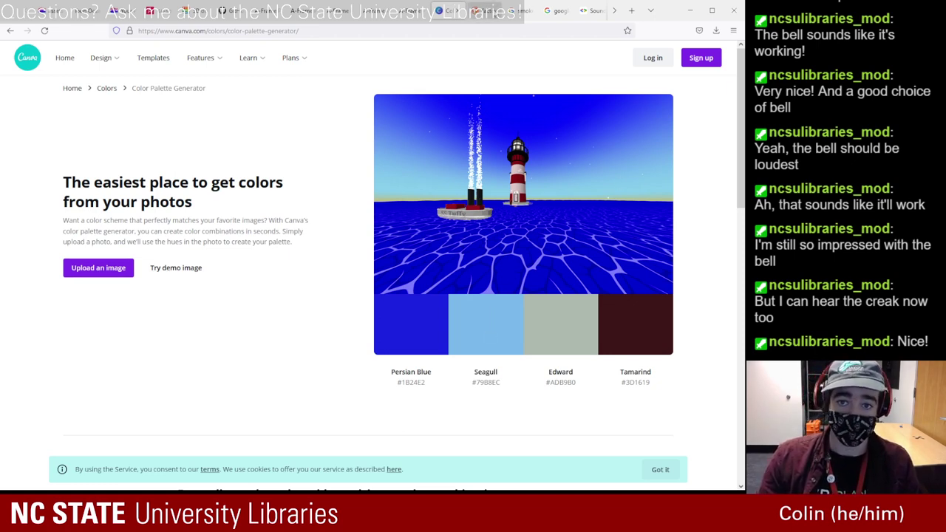
# - Return to the Tinkercad design and recolour the large box with the custom hex colour #79B8EC
pyautogui.click(195, 11)
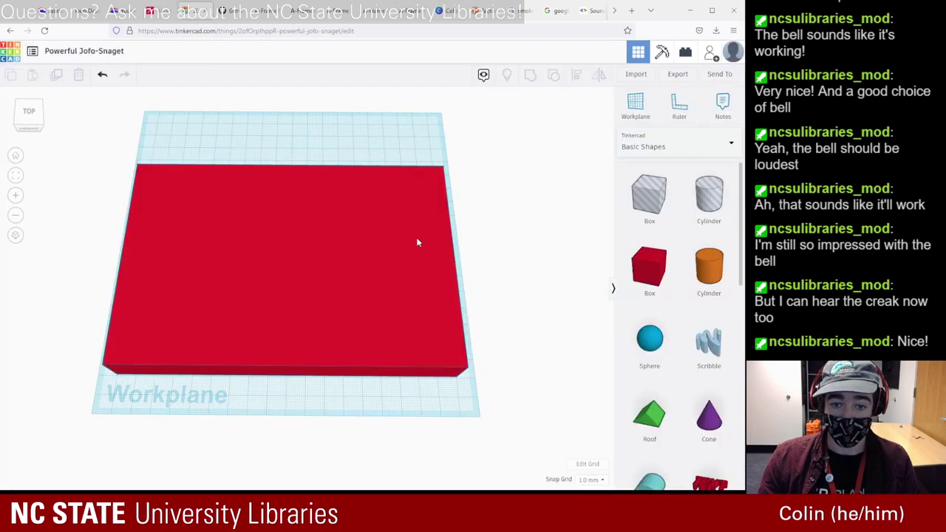
pyautogui.click(417, 241)
pyautogui.click(524, 135)
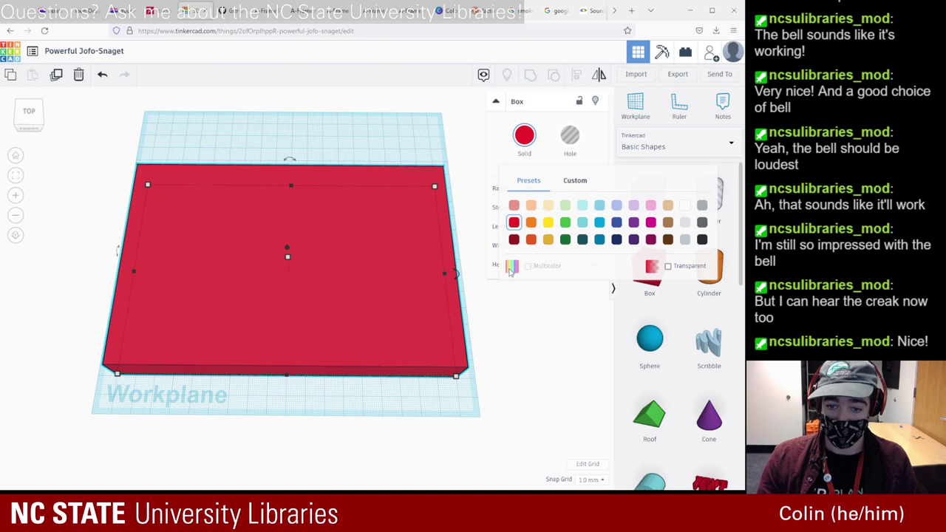
pyautogui.click(524, 135)
pyautogui.click(575, 182)
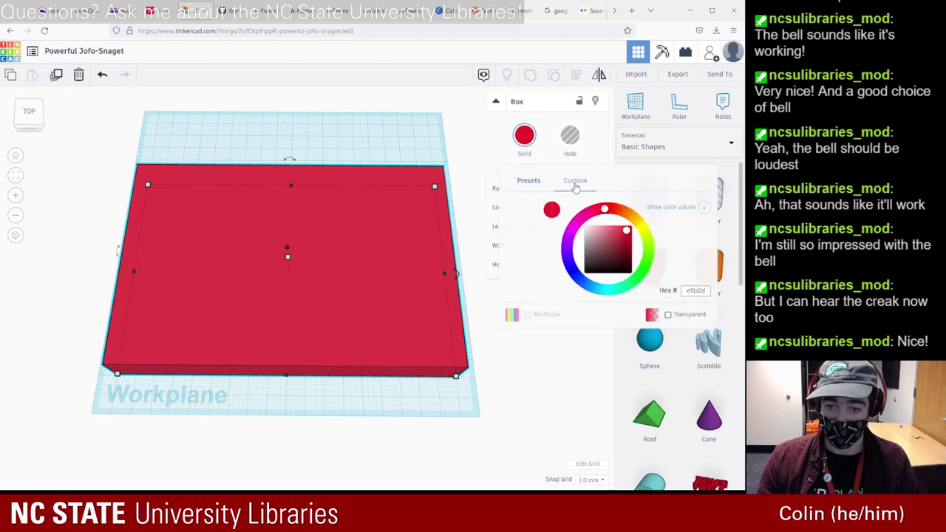
pyautogui.click(688, 291)
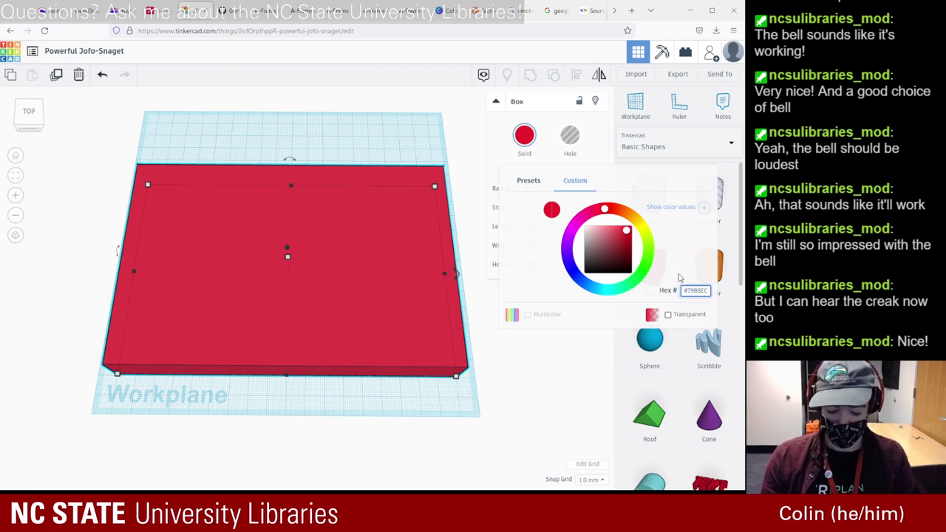
pyautogui.press('Return')
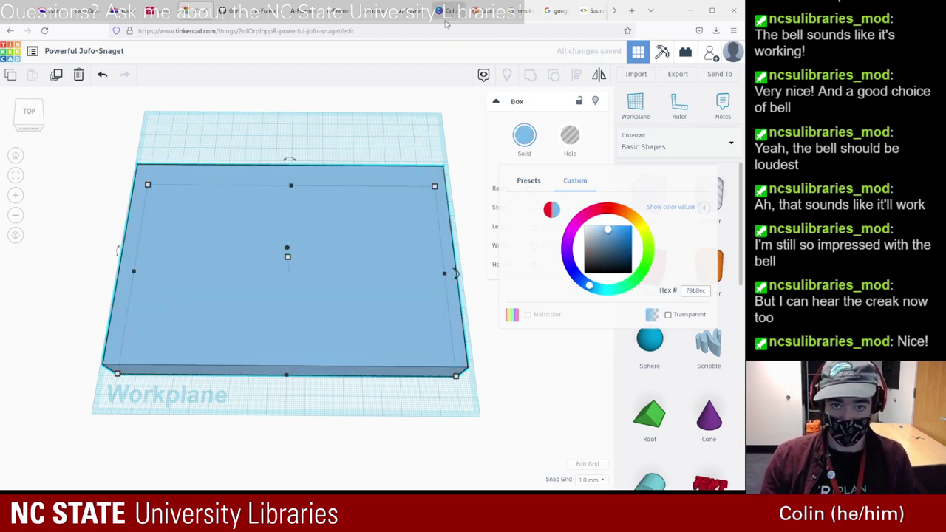
pyautogui.click(521, 378)
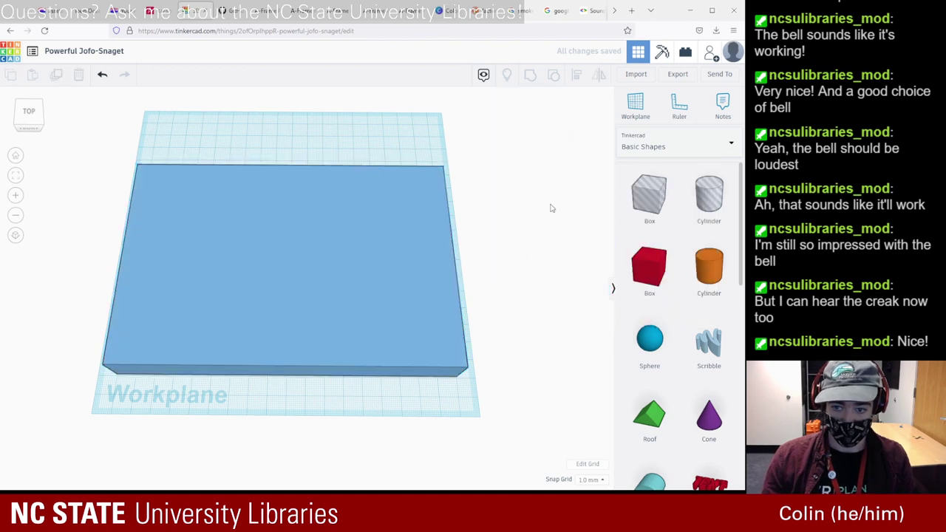
pyautogui.moveTo(541, 260); pyautogui.dragTo(548, 332)
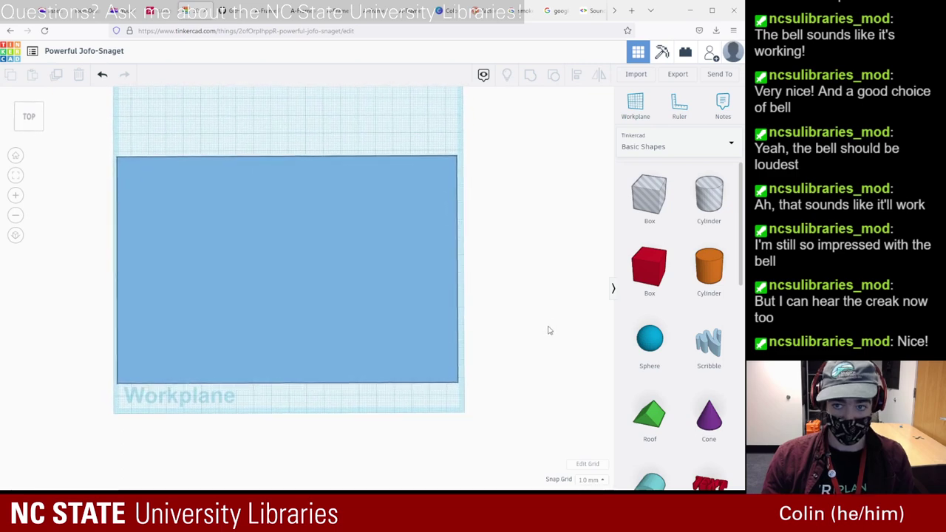
# - Try to import oceancapture.PNG into the design as a shape file, and switch to importing from a URL with the address field emptied
pyautogui.click(639, 74)
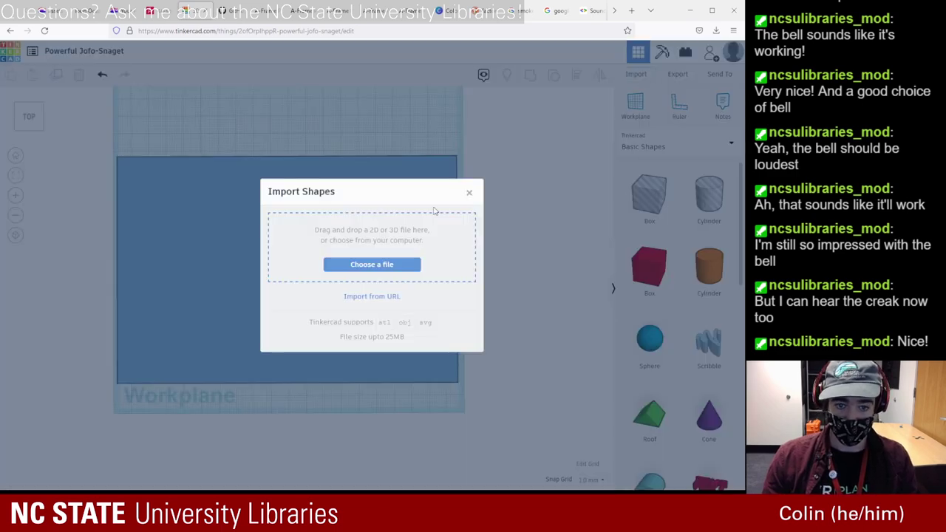
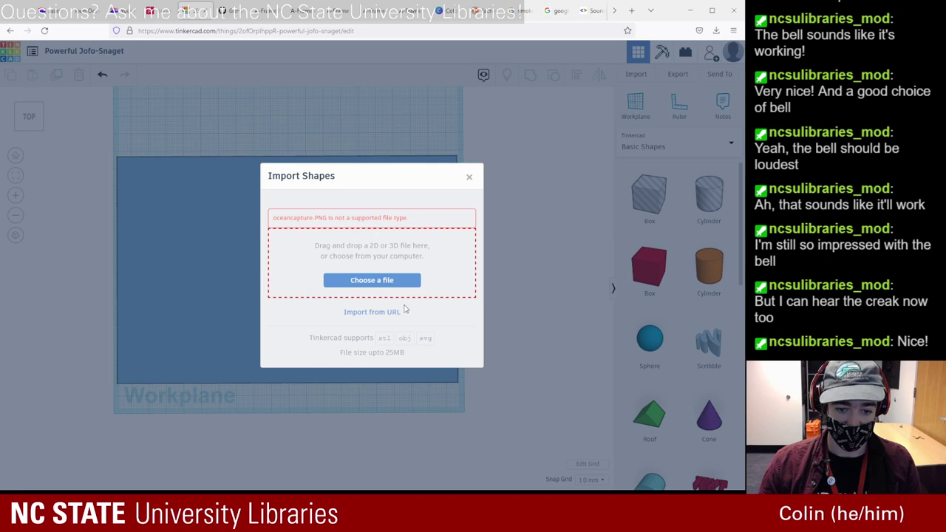
pyautogui.click(392, 313)
pyautogui.write('#79BBE0')
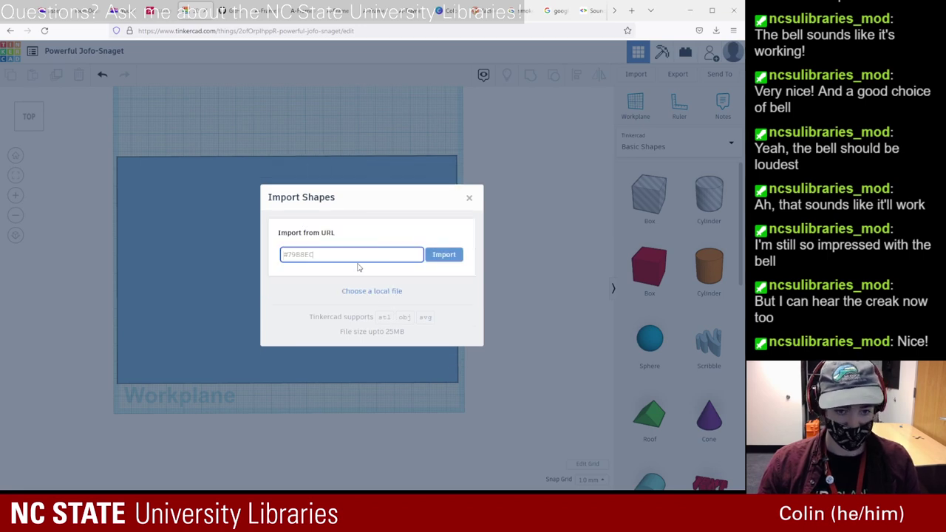
pyautogui.press('BackSpace')
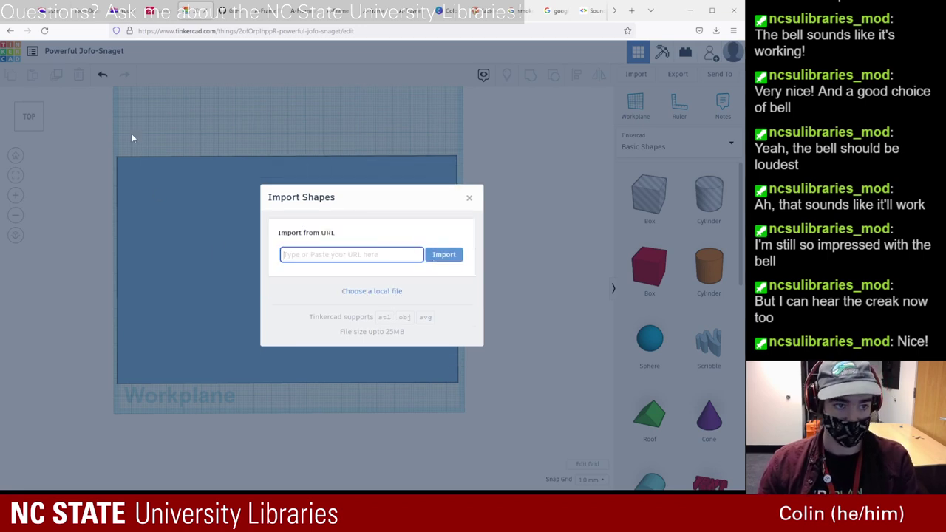
# - Try to import oceancapture.PNG into the Tinkercad design through its asset URL copied from the Glitch project, and dismiss the import
pyautogui.click(52, 10)
pyautogui.click(600, 336)
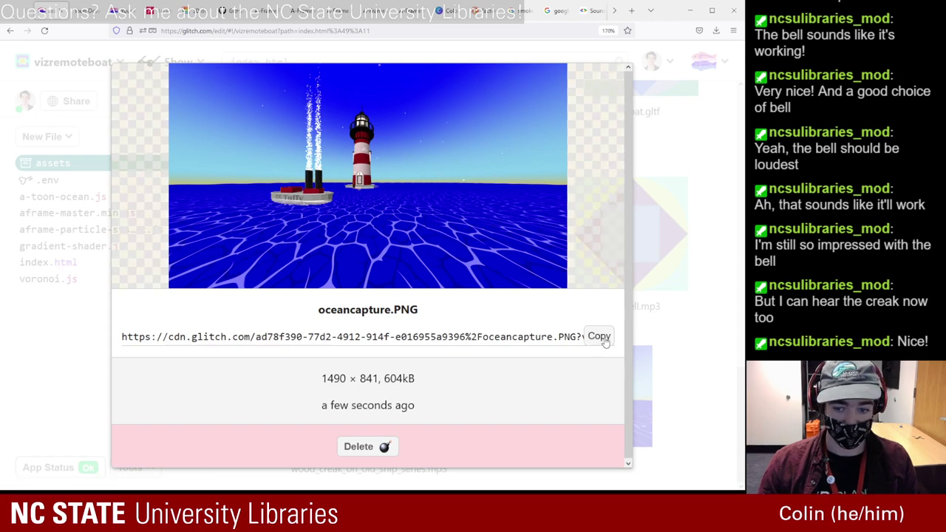
pyautogui.click(448, 10)
pyautogui.click(484, 10)
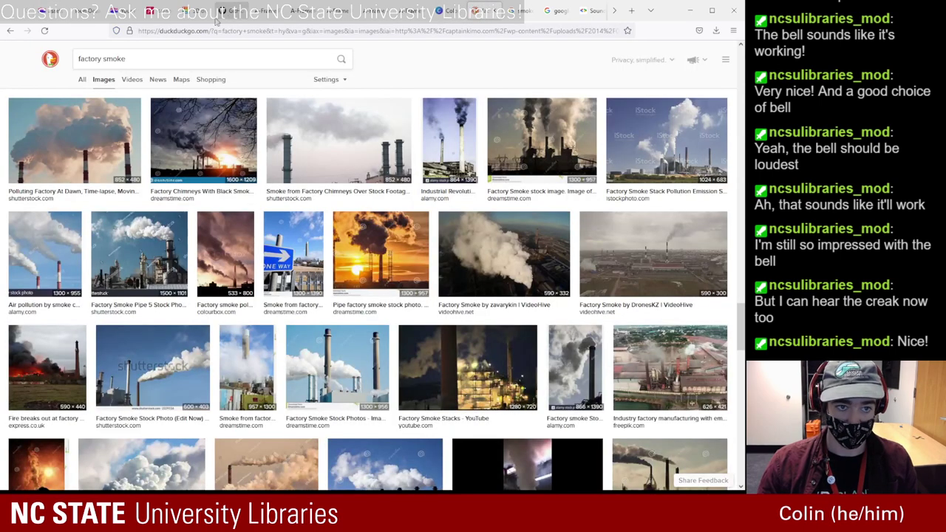
pyautogui.click(194, 10)
pyautogui.hotkey('ctrl', 'v')
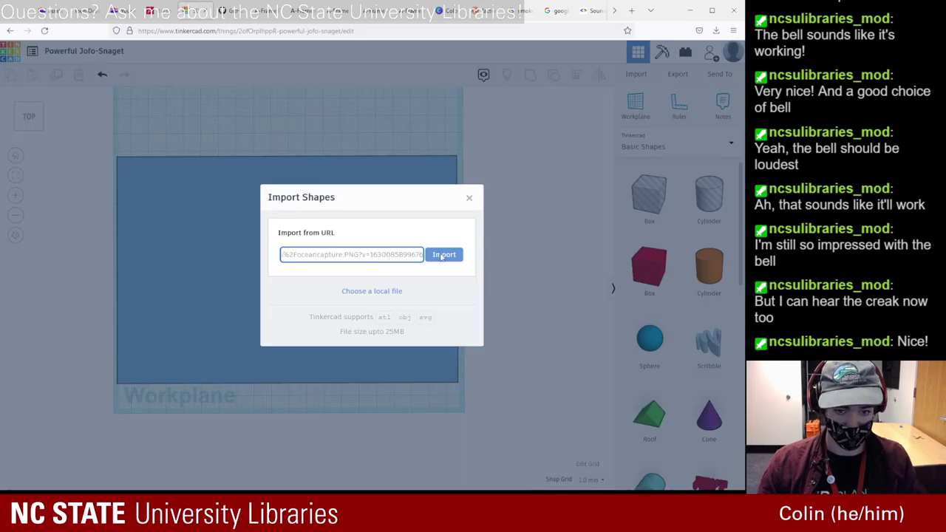
pyautogui.click(444, 256)
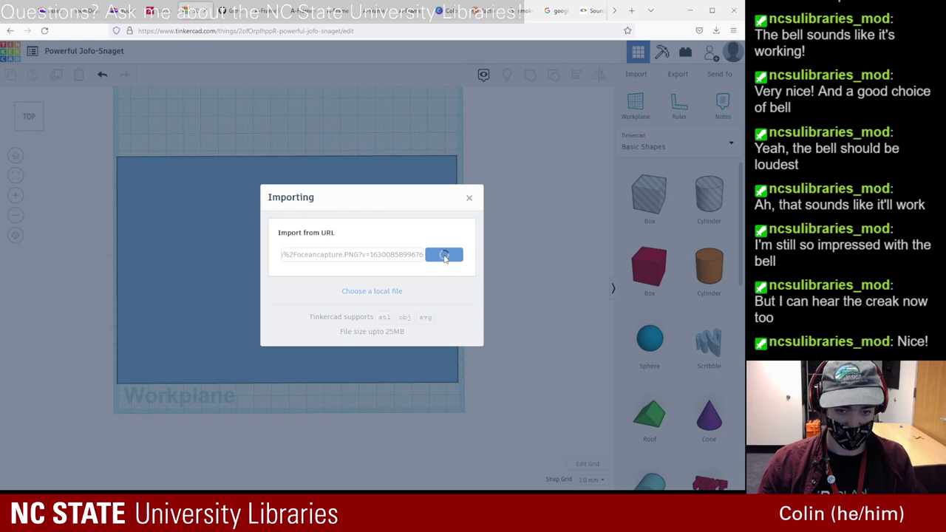
pyautogui.click(470, 194)
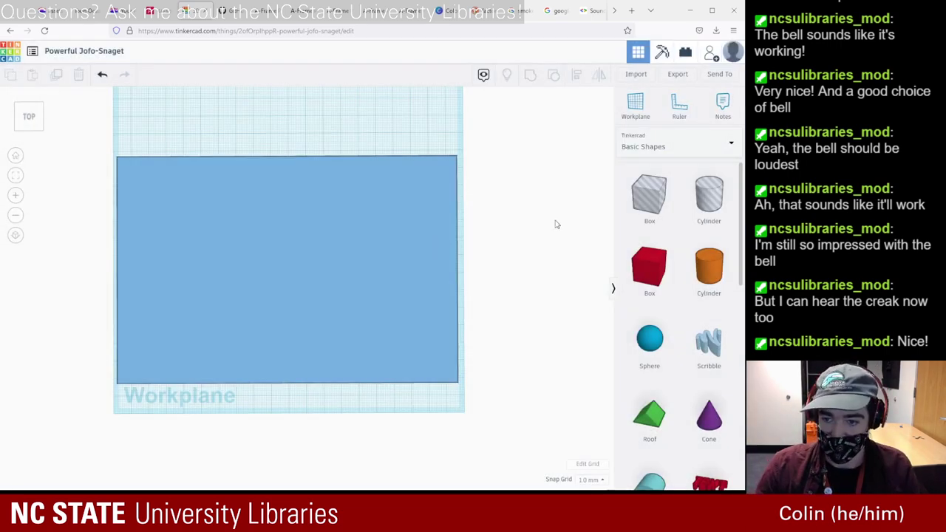
# - Place a sphere in the slab's back left area and colour it with the Edward colour #ADB9B0 copied from Canva's palette
pyautogui.moveTo(653, 347); pyautogui.dragTo(169, 204)
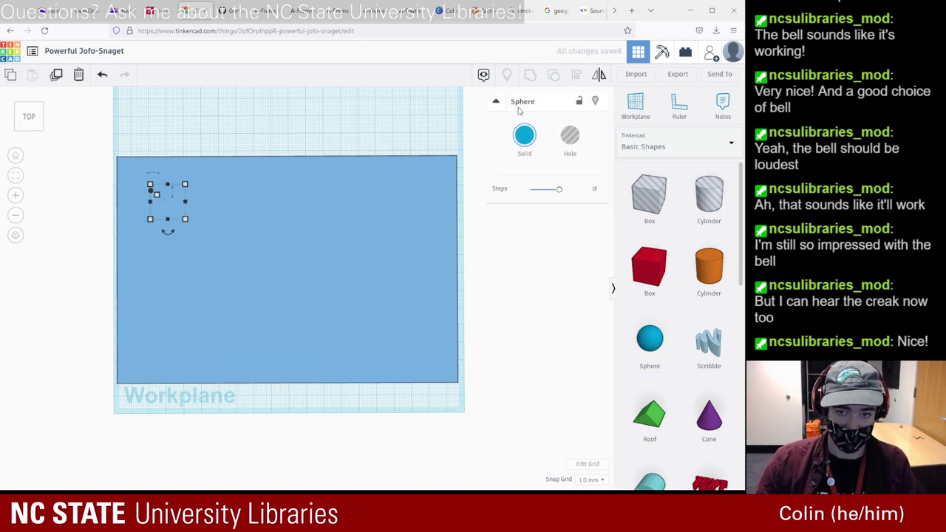
pyautogui.click(524, 134)
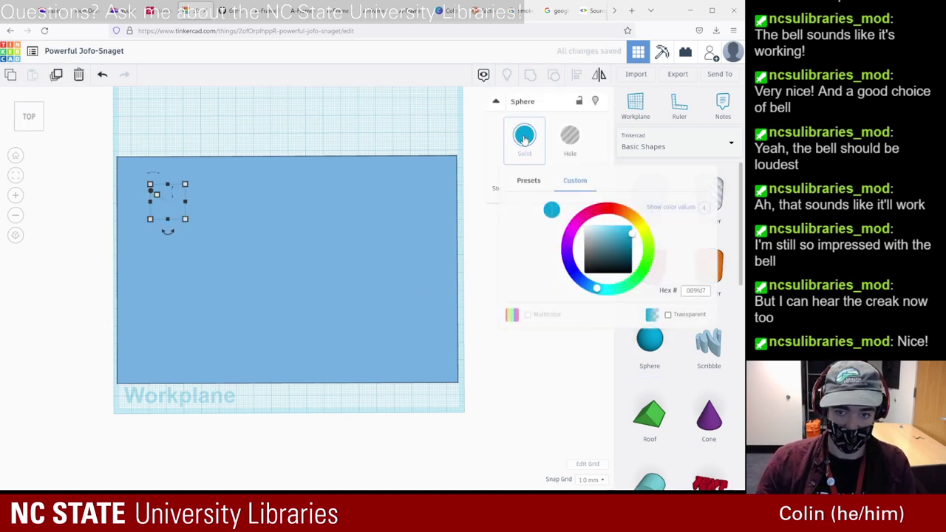
pyautogui.click(462, 11)
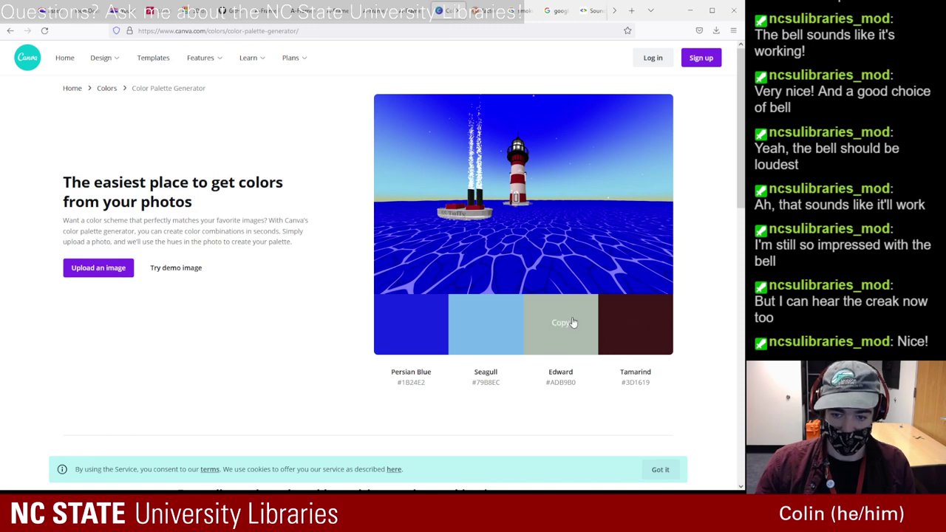
pyautogui.click(190, 11)
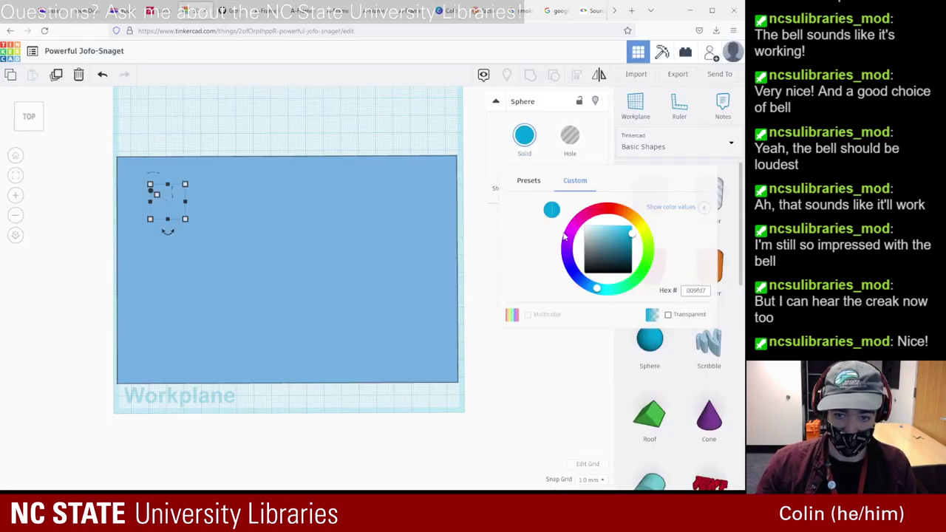
pyautogui.click(696, 290)
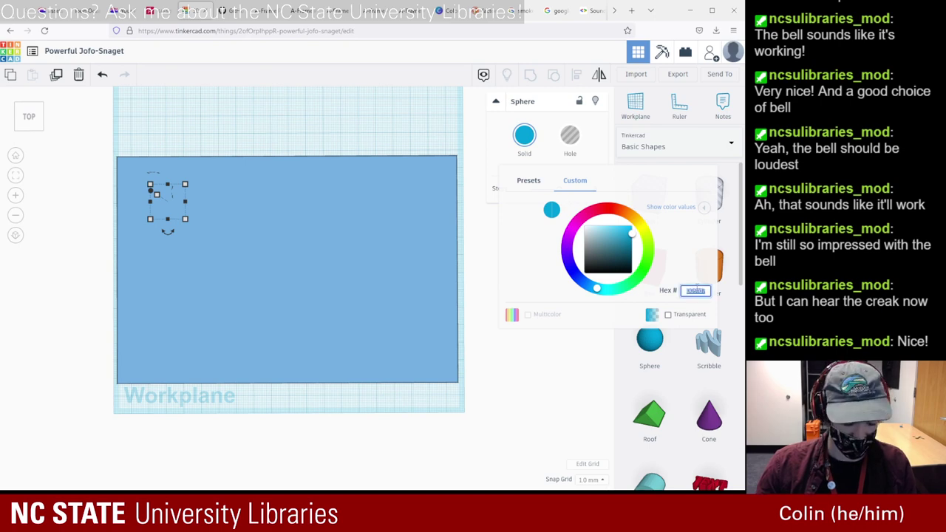
pyautogui.press('Return')
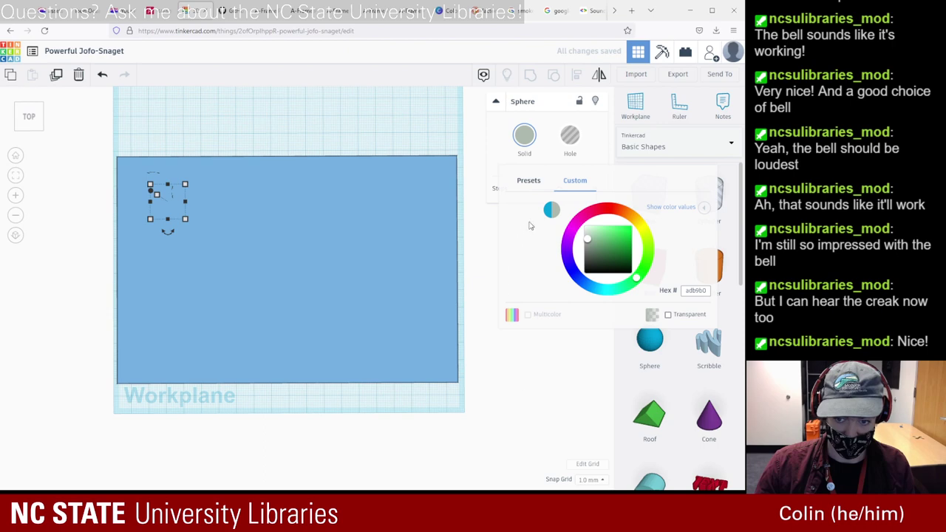
pyautogui.click(541, 375)
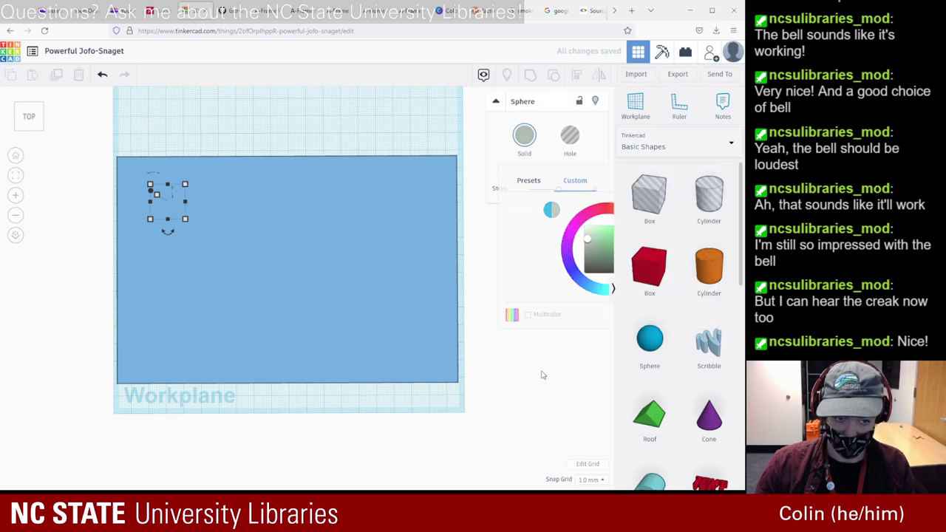
pyautogui.click(300, 336)
pyautogui.click(162, 196)
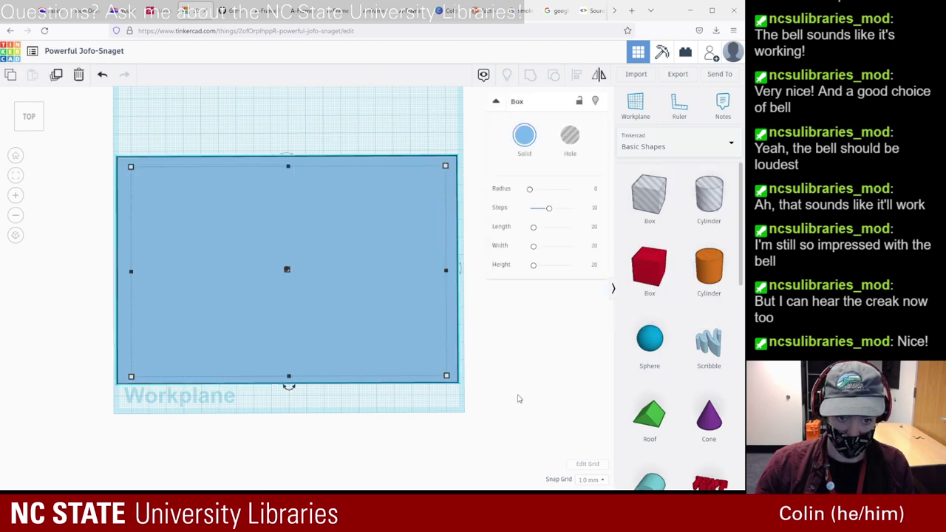
pyautogui.click(548, 374)
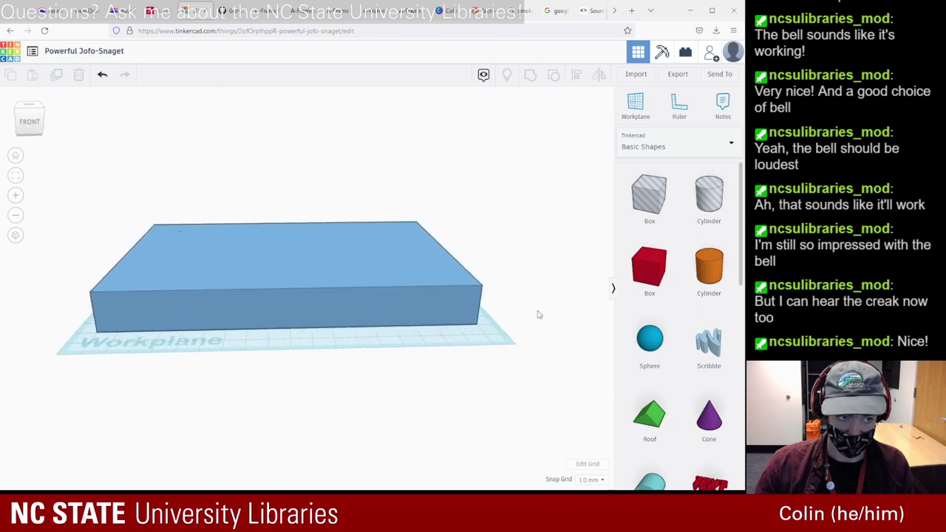
# - Place a second sphere at the slab's back edge and recolour it with the custom hex colour #ADB9B0
pyautogui.moveTo(657, 347); pyautogui.dragTo(222, 215)
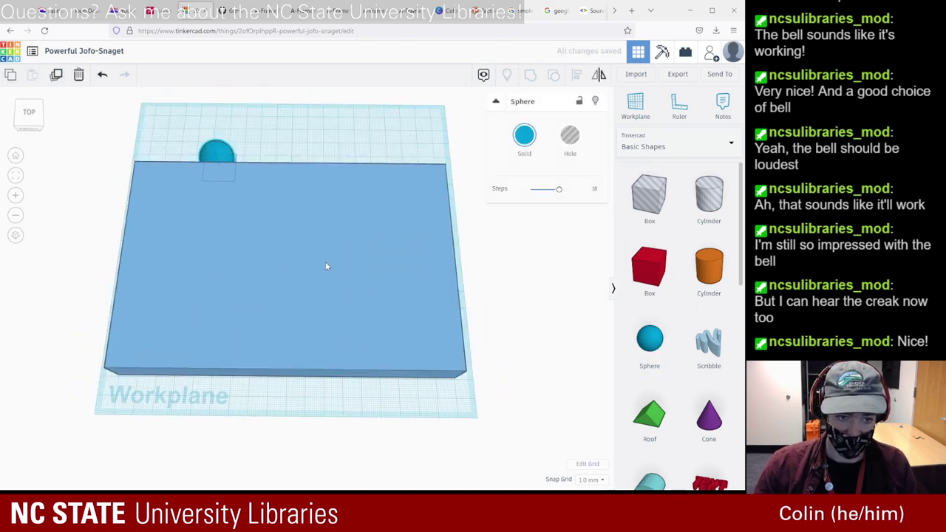
pyautogui.click(524, 136)
pyautogui.click(701, 293)
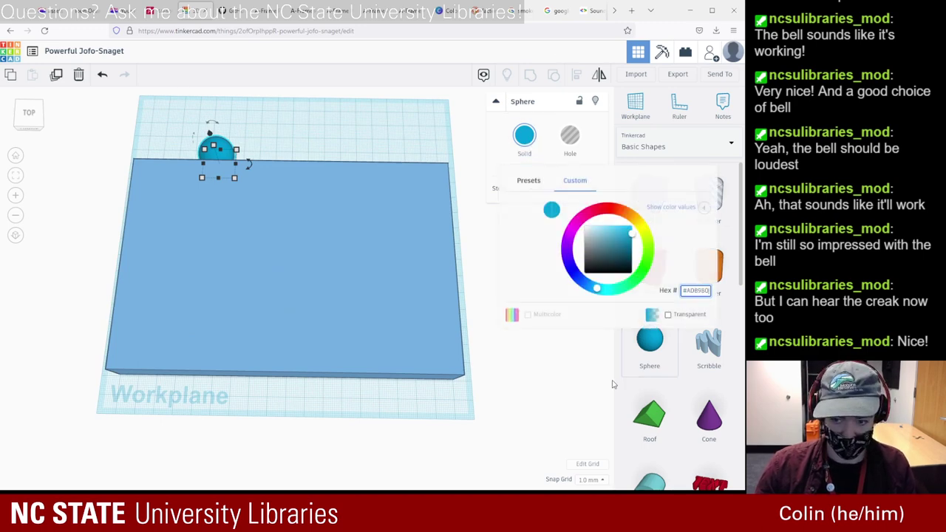
pyautogui.press('Return')
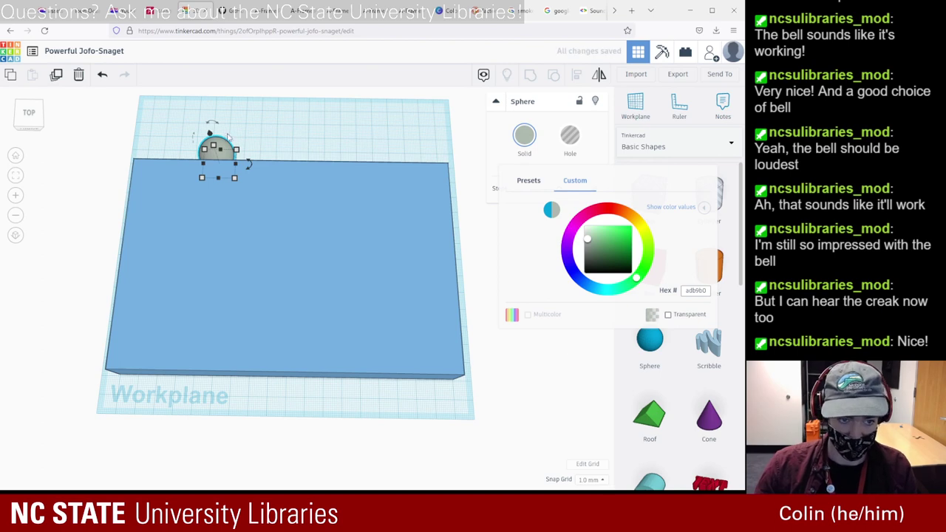
# - Stretch the visible sphere to 63 mm deep and 126 mm wide, raise it 10 mm and shift it toward the slab's right edge
pyautogui.moveTo(218, 177); pyautogui.dragTo(211, 275)
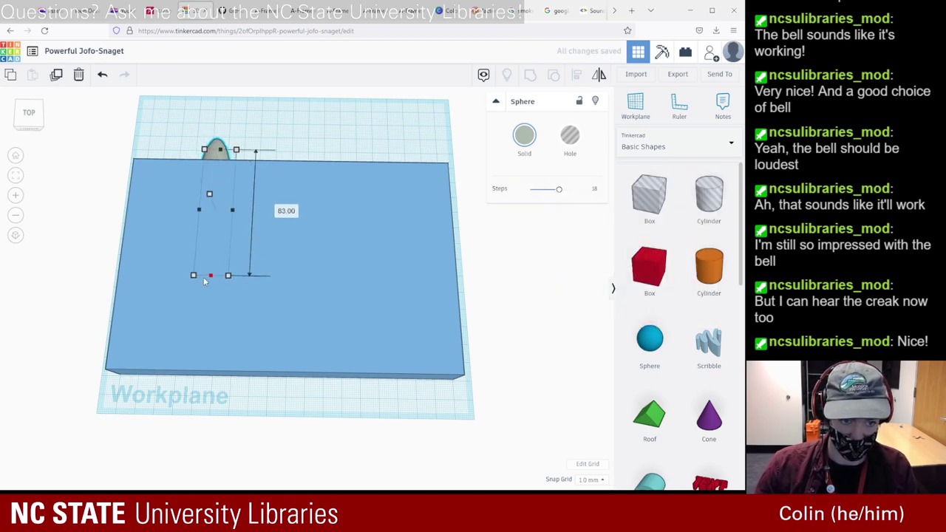
pyautogui.moveTo(231, 211); pyautogui.dragTo(411, 217)
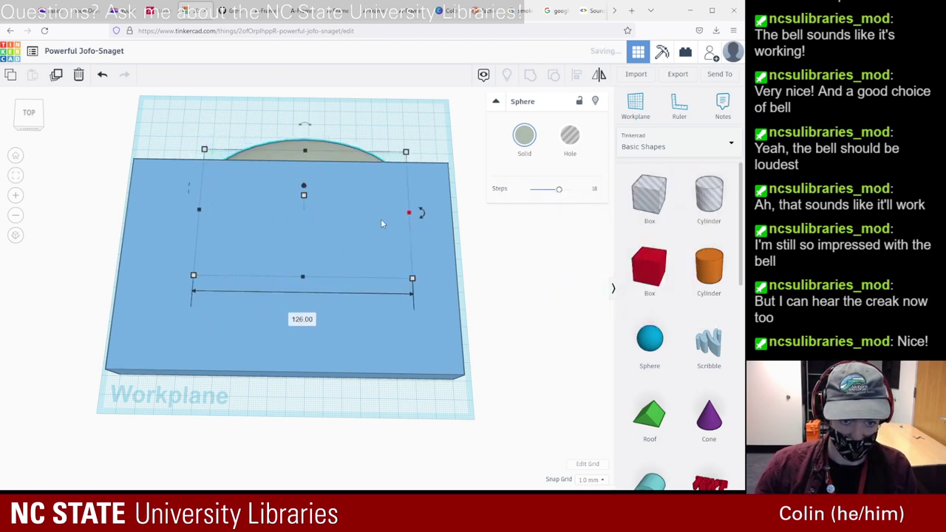
pyautogui.moveTo(303, 190); pyautogui.dragTo(306, 176)
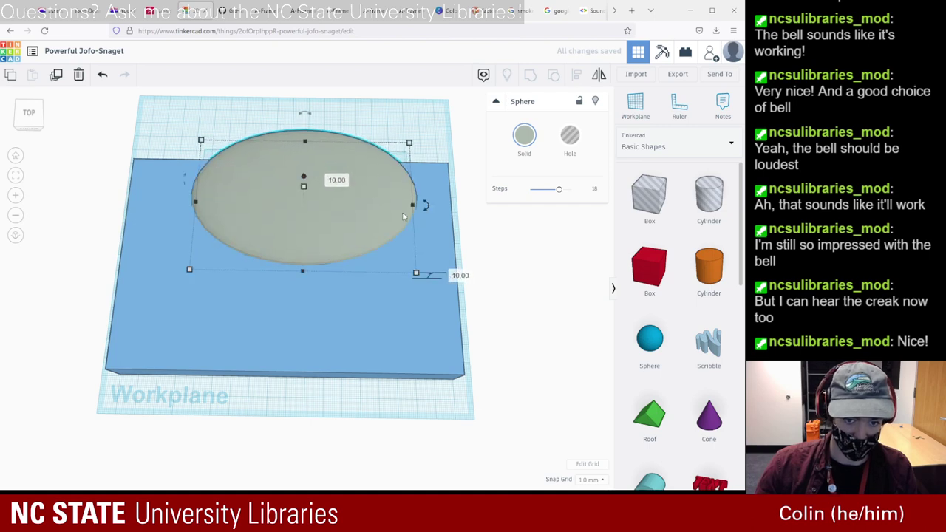
pyautogui.moveTo(367, 227)
pyautogui.mouseDown()
pyautogui.moveTo(388, 226)
pyautogui.moveTo(382, 230)
pyautogui.mouseUp()
pyautogui.press('Escape')
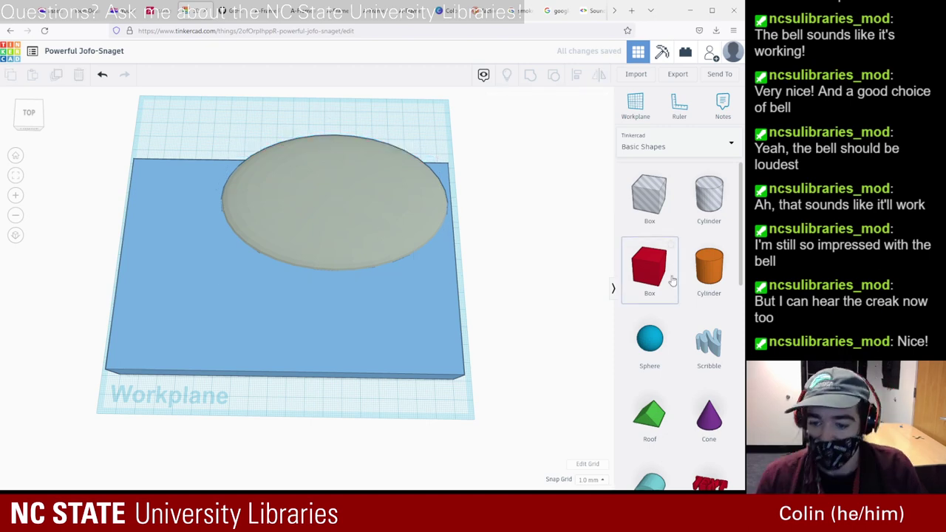
# - Add a text shape reading "SS Tuffy" across the middle of the slab and stretch it to about 181.36 mm wide
pyautogui.scroll(-5, 672, 280)
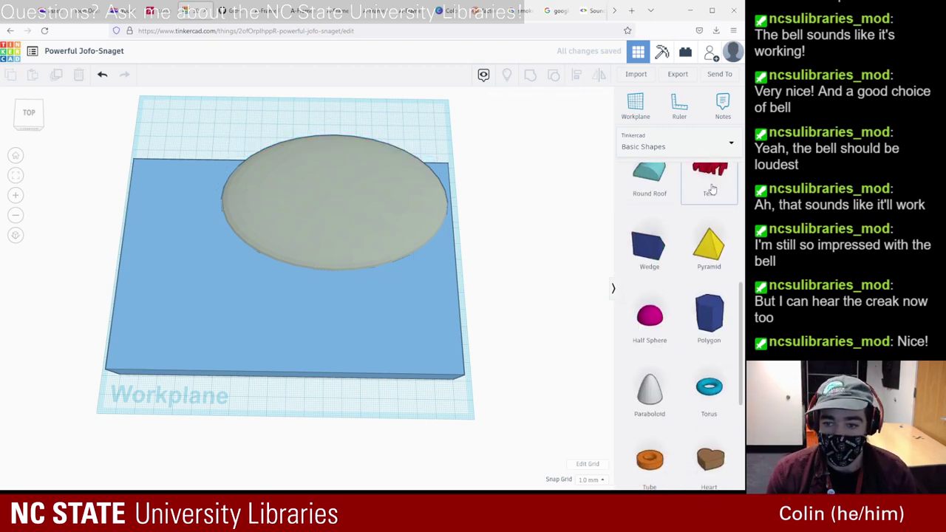
pyautogui.moveTo(715, 185); pyautogui.dragTo(224, 258)
pyautogui.doubleClick(540, 189)
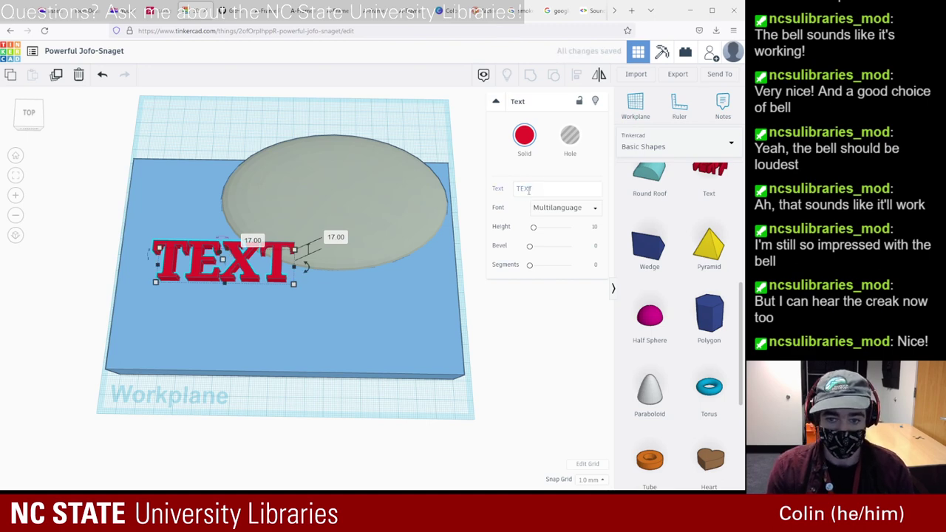
pyautogui.write('SS')
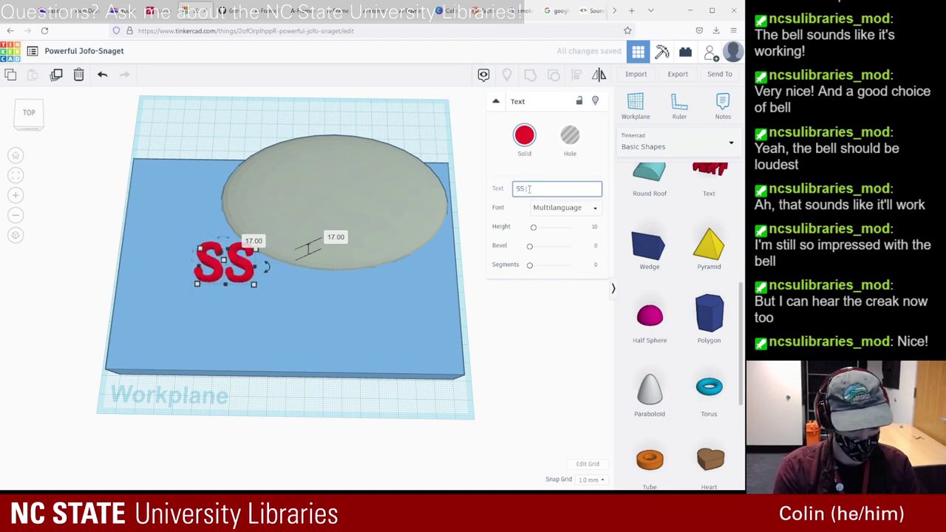
pyautogui.write(' Tuffy')
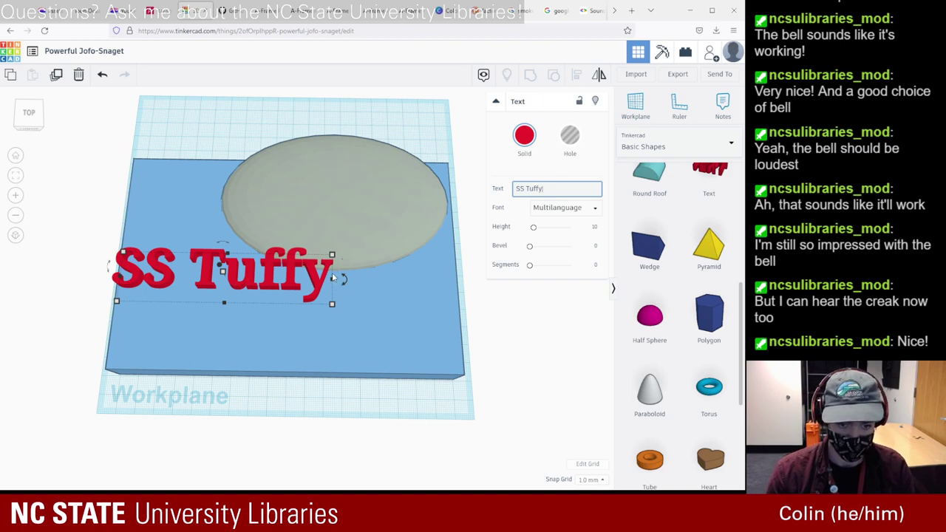
pyautogui.moveTo(333, 281); pyautogui.dragTo(458, 279)
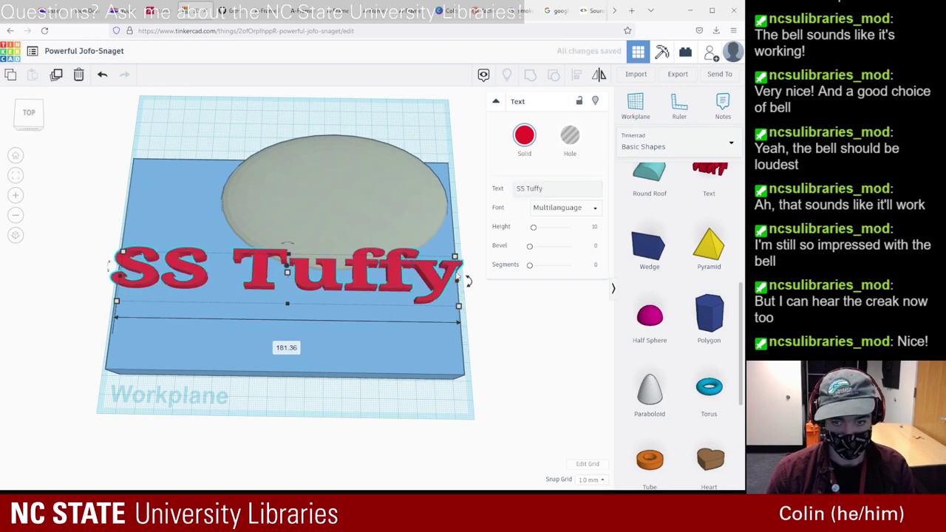
# - Switch to Canva's Color Palette Generator and copy the Tamarind colour #3D1619 from the ocean capture's palette
pyautogui.click(447, 10)
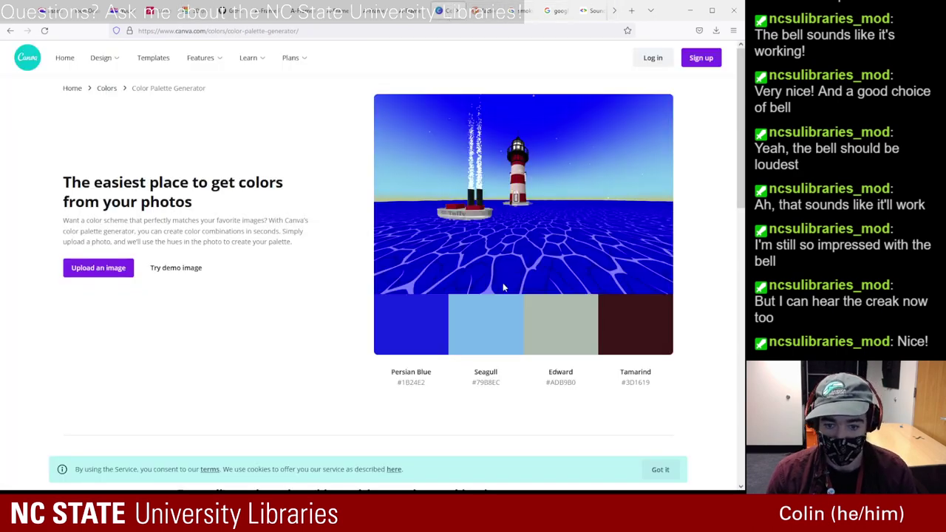
pyautogui.click(643, 326)
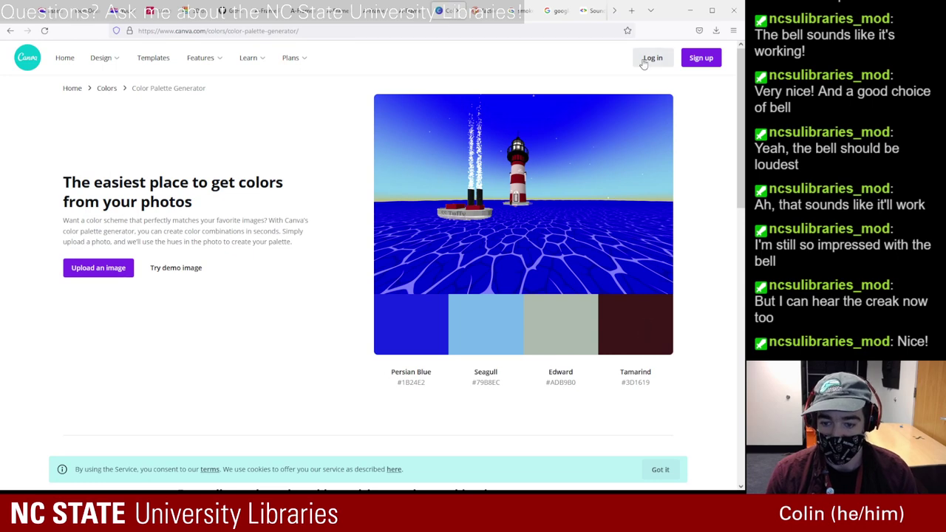
pyautogui.click(521, 11)
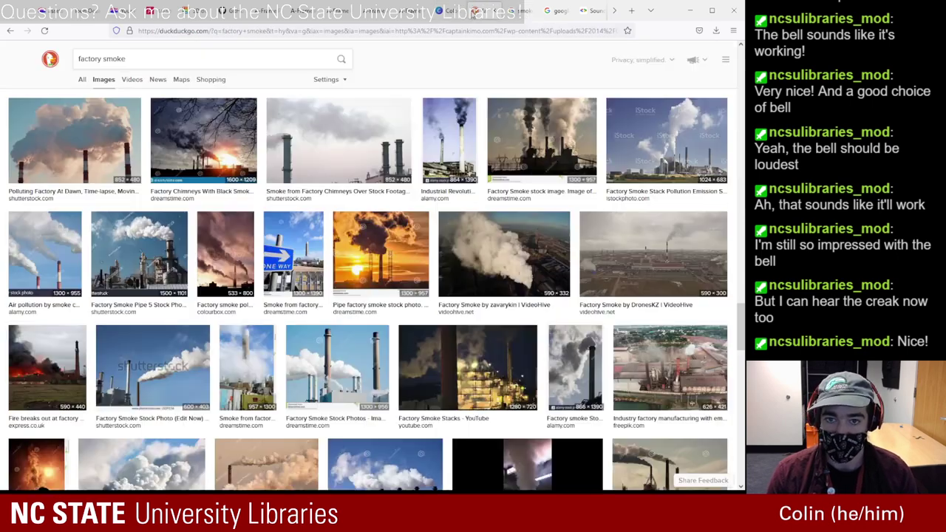
pyautogui.click(444, 10)
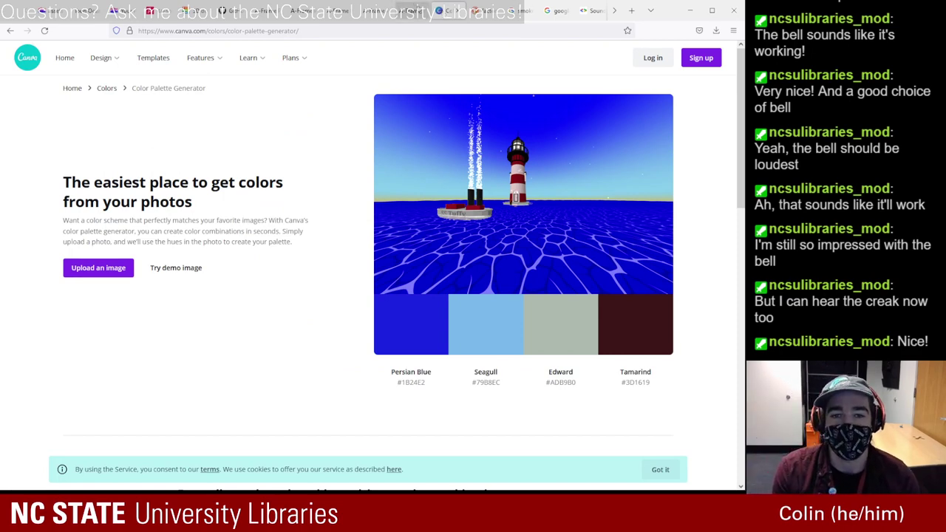
pyautogui.click(377, 10)
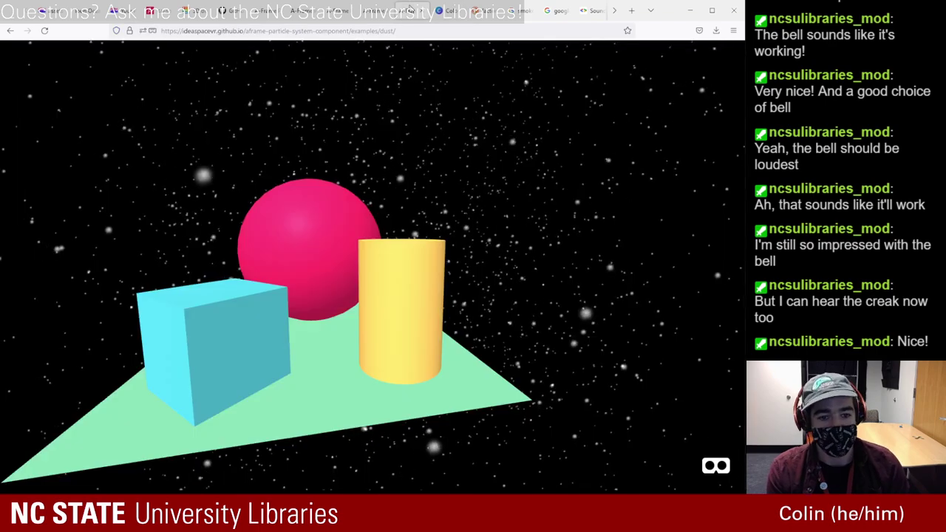
# - Close the leftover particle-system example tabs in the browser, keeping Canva's Color Palette Generator open
pyautogui.click(443, 10)
pyautogui.click(378, 13)
pyautogui.click(339, 11)
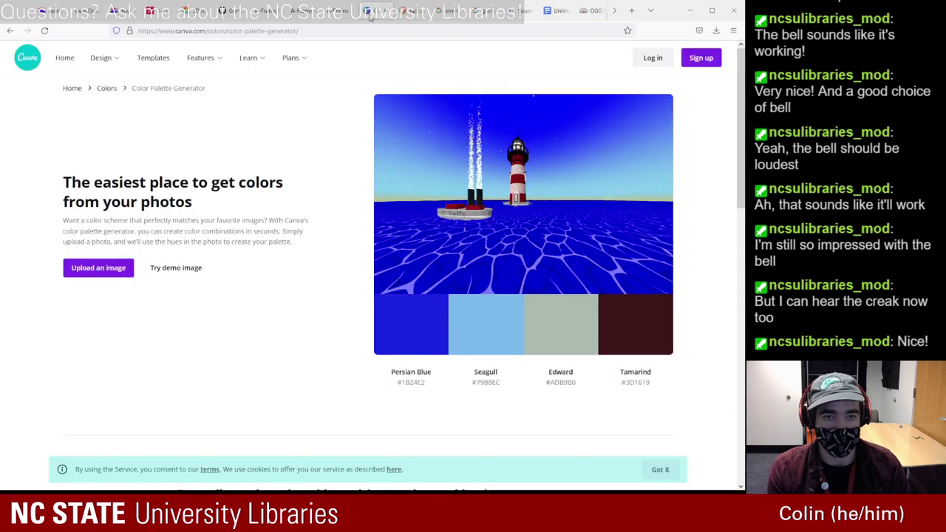
pyautogui.click(378, 10)
pyautogui.click(325, 11)
pyautogui.click(324, 13)
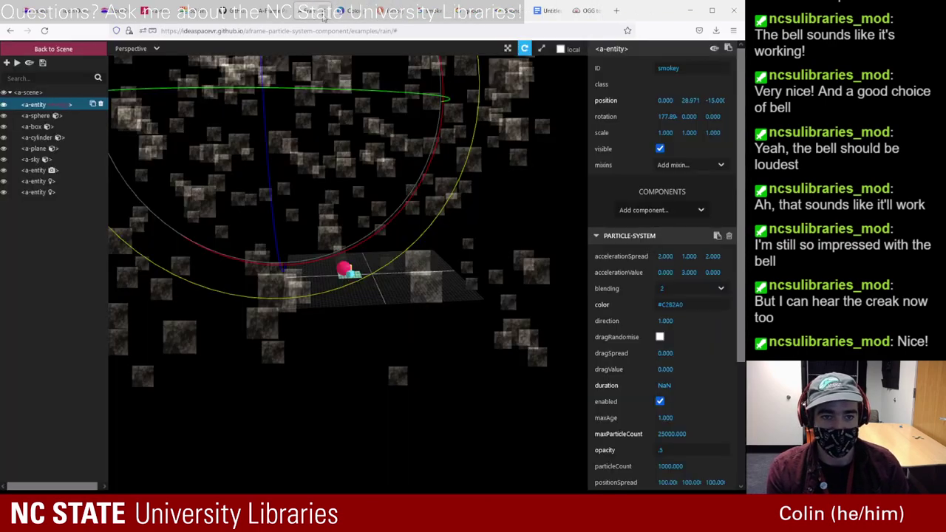
pyautogui.click(324, 14)
pyautogui.click(295, 12)
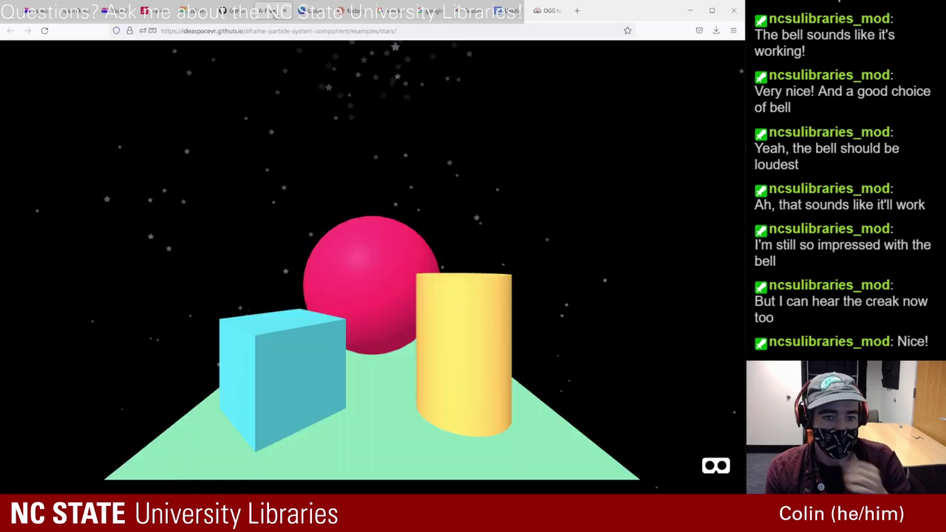
pyautogui.click(285, 12)
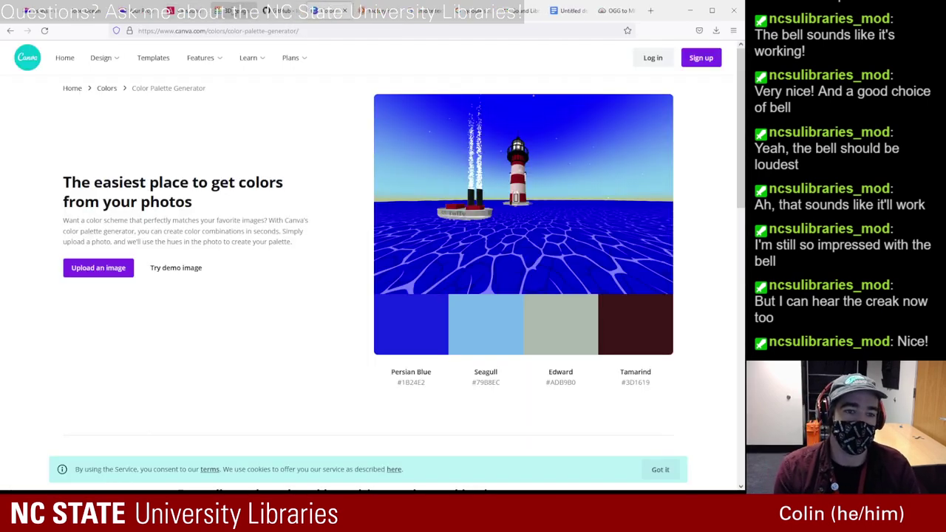
# - Switch to Tinkercad and recolour the "SS Tuffy" text with the custom hex colour #3D1619
pyautogui.click(237, 11)
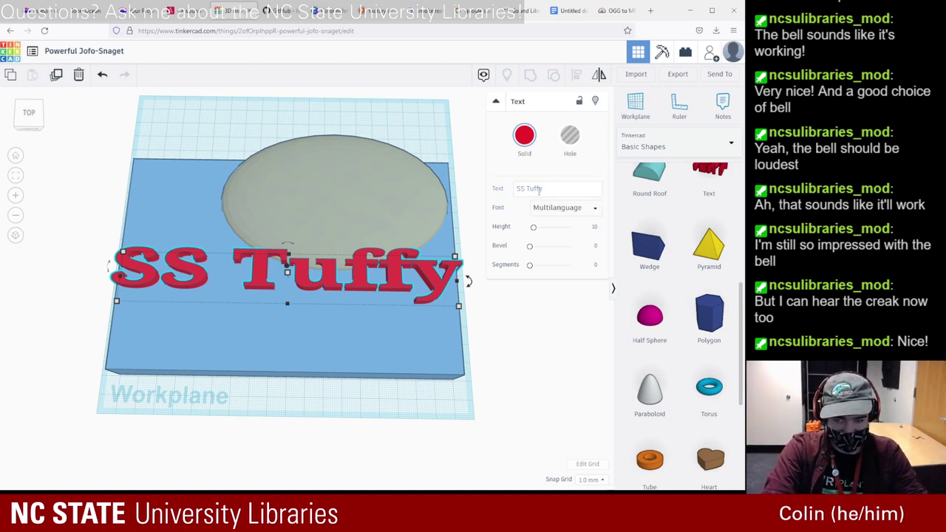
pyautogui.click(524, 139)
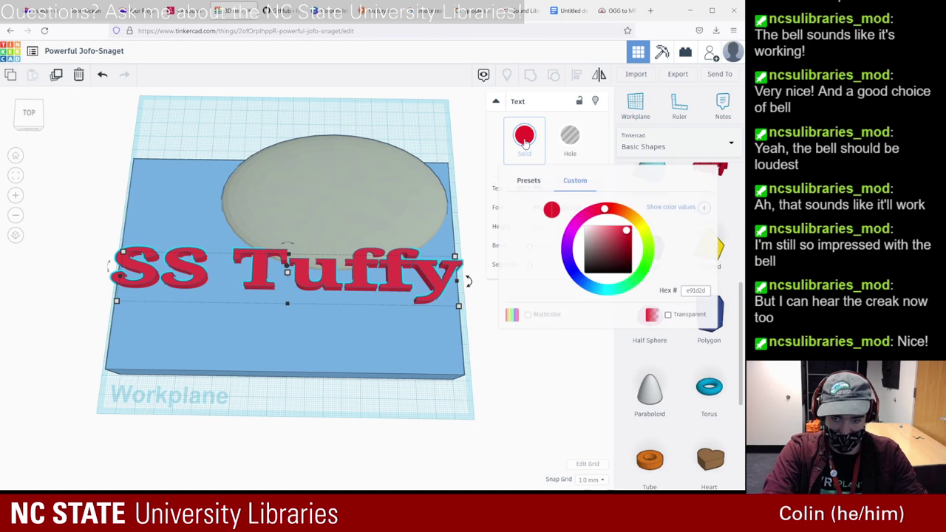
pyautogui.click(689, 291)
pyautogui.write('#3D1619')
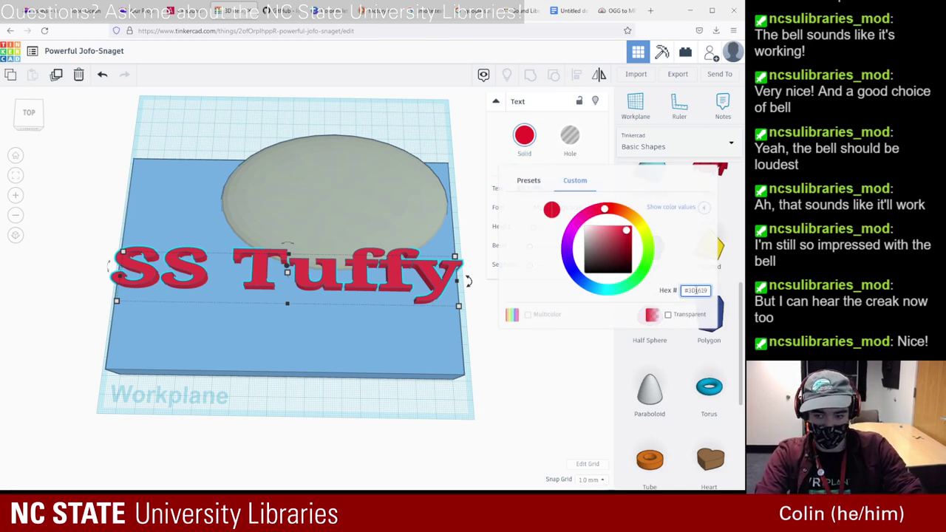
pyautogui.press('Return')
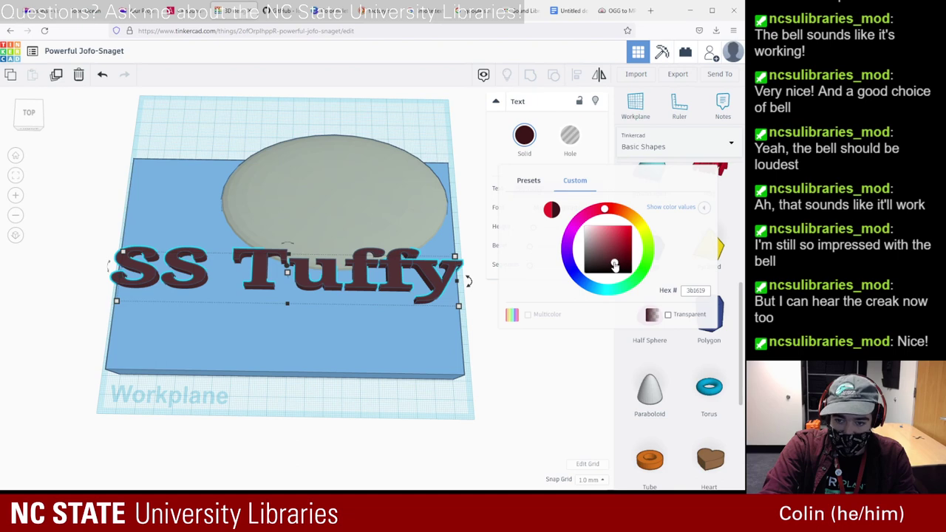
pyautogui.moveTo(614, 265); pyautogui.dragTo(604, 261)
pyautogui.doubleClick(690, 290)
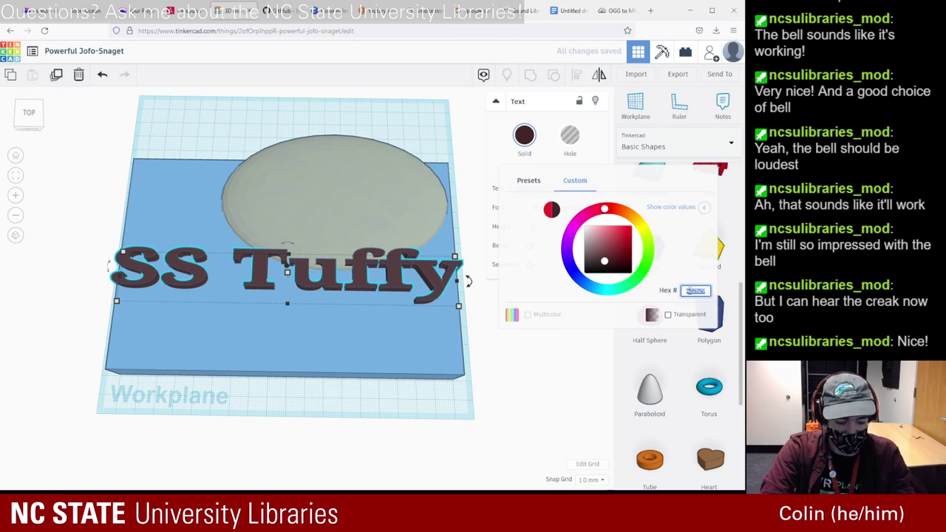
pyautogui.press('Return')
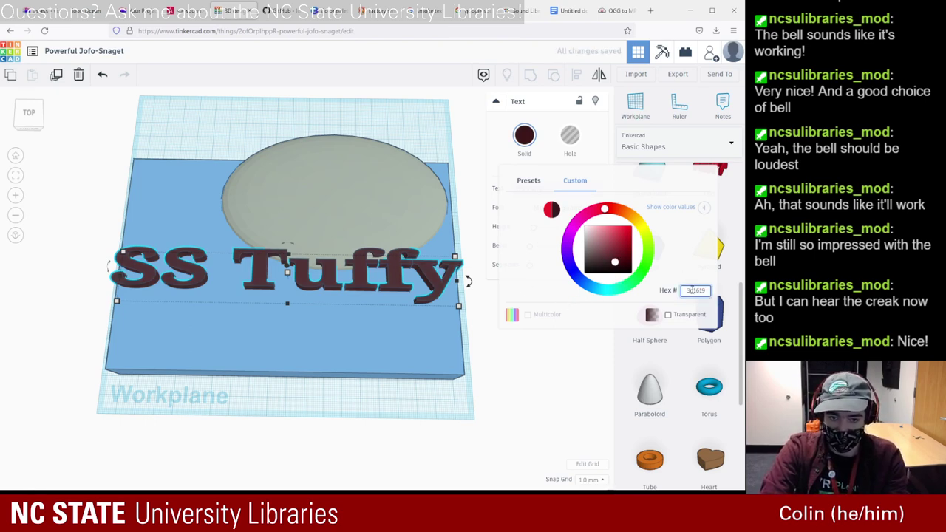
# - Select the large grey sphere, then switch to Canva's Color Palette Generator and copy the Persian Blue colour #1B24E2
pyautogui.click(386, 215)
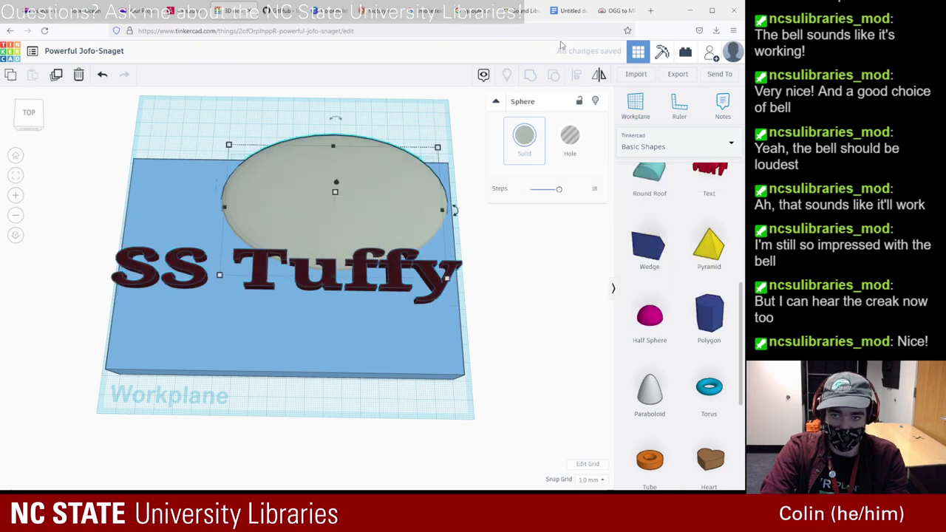
pyautogui.click(329, 10)
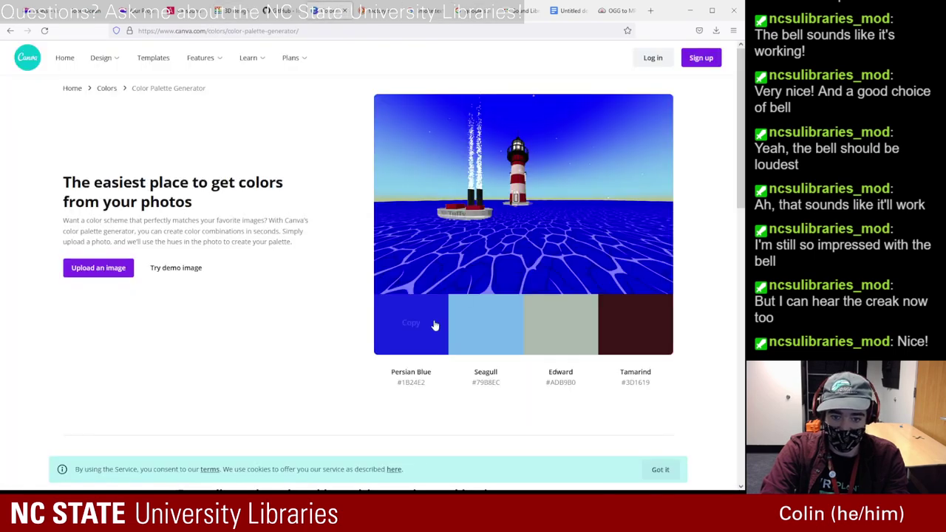
pyautogui.moveTo(418, 336)
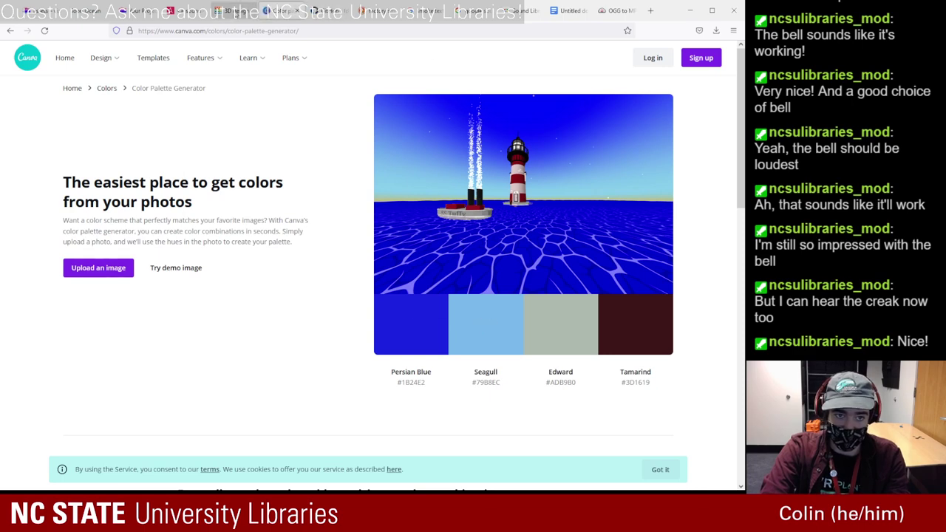
pyautogui.click(235, 10)
pyautogui.click(293, 11)
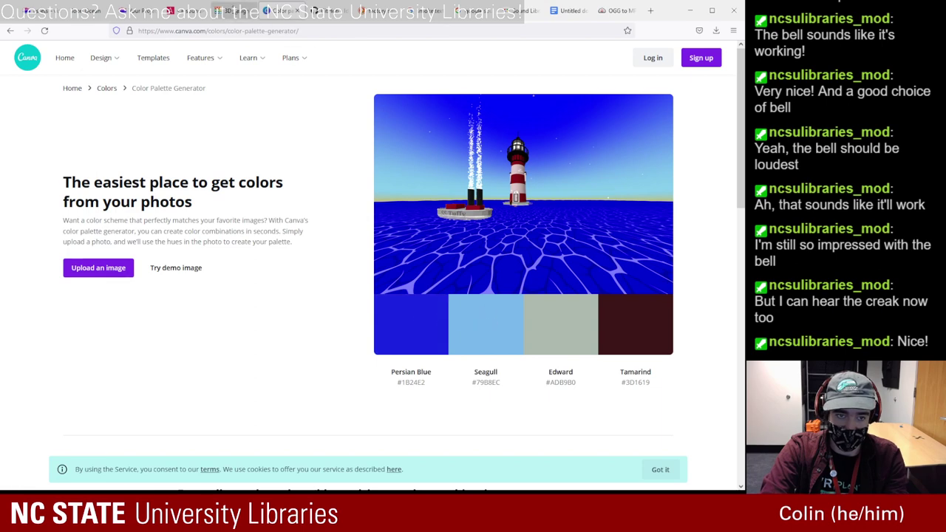
# - Switch back to Tinkercad, recolour the sphere with the custom hex colour #1B24E2 and reduce its height to 19 mm
pyautogui.click(235, 10)
pyautogui.click(522, 136)
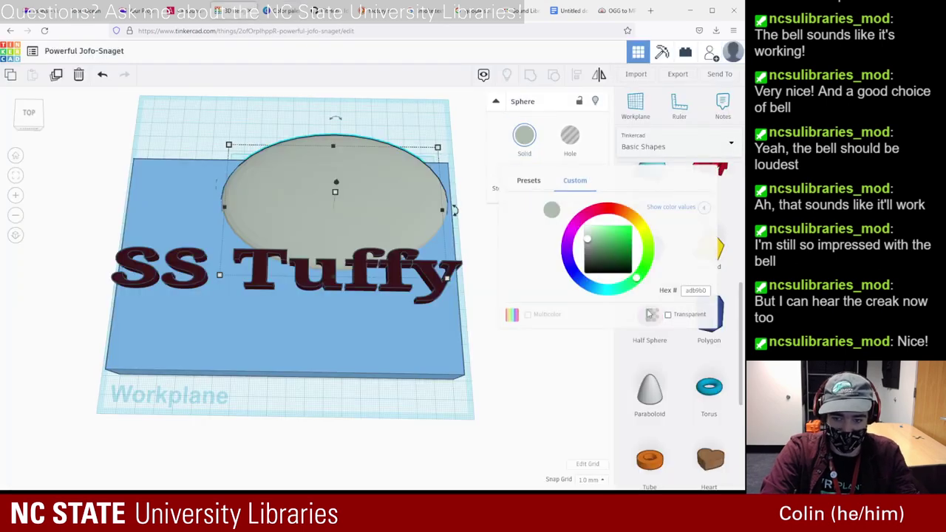
pyautogui.click(702, 291)
pyautogui.write('1b24e2')
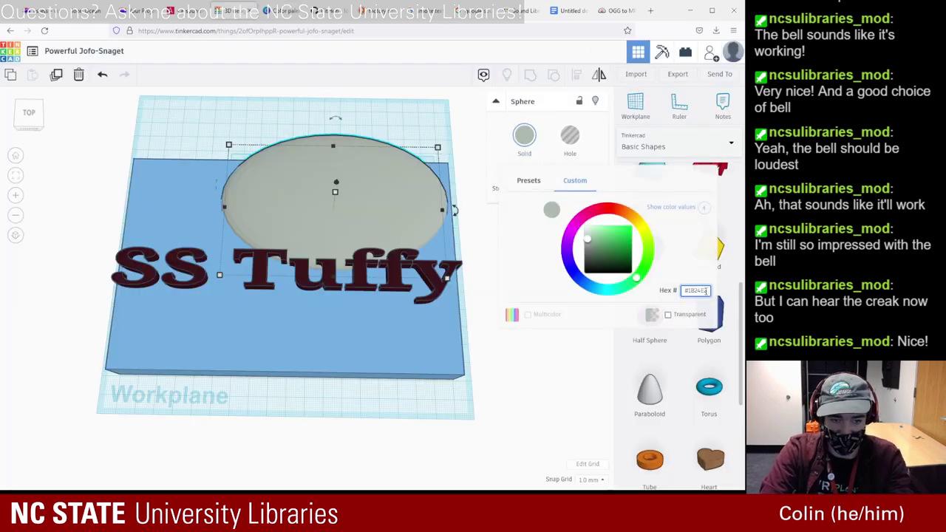
pyautogui.press('Return')
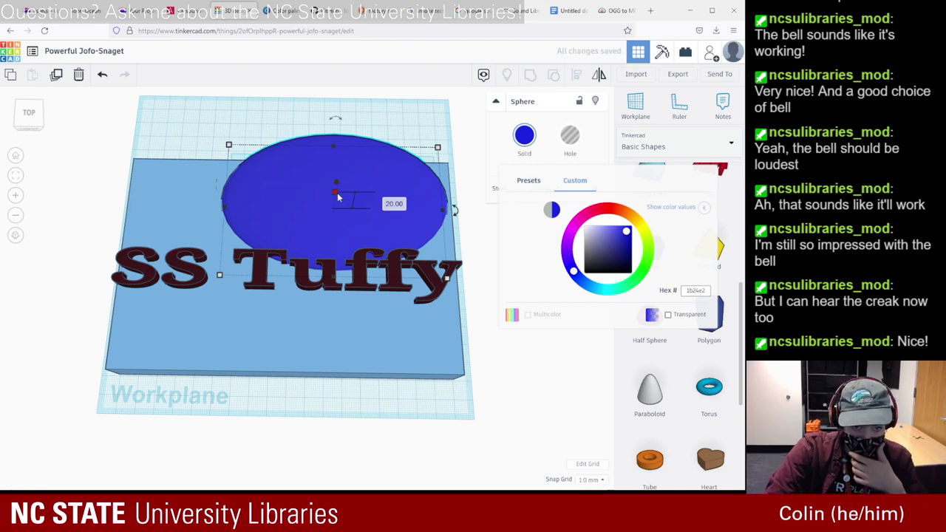
pyautogui.moveTo(343, 193); pyautogui.dragTo(362, 200)
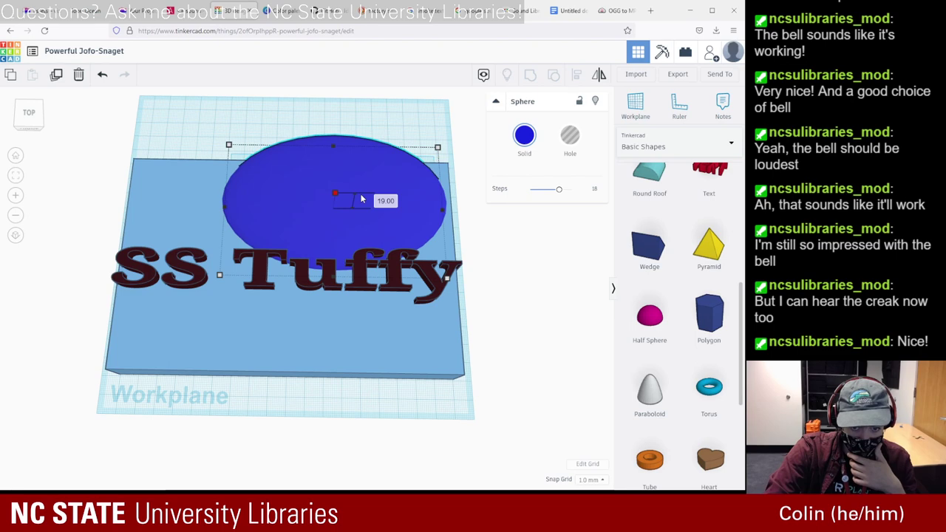
pyautogui.click(543, 327)
# - Add a diamond shape from the basic shapes to the slab's front area, below the "ff" of the text
pyautogui.scroll(-3, 686, 314)
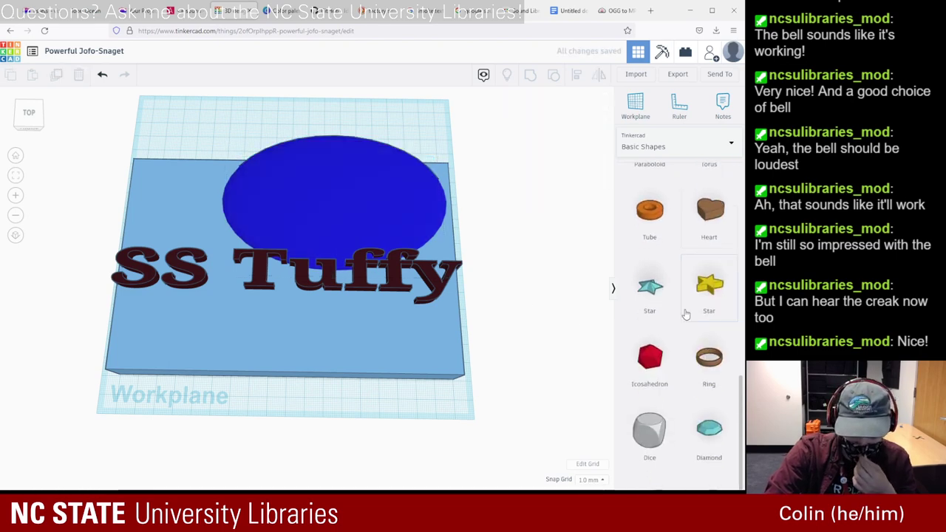
pyautogui.scroll(1, 669, 266)
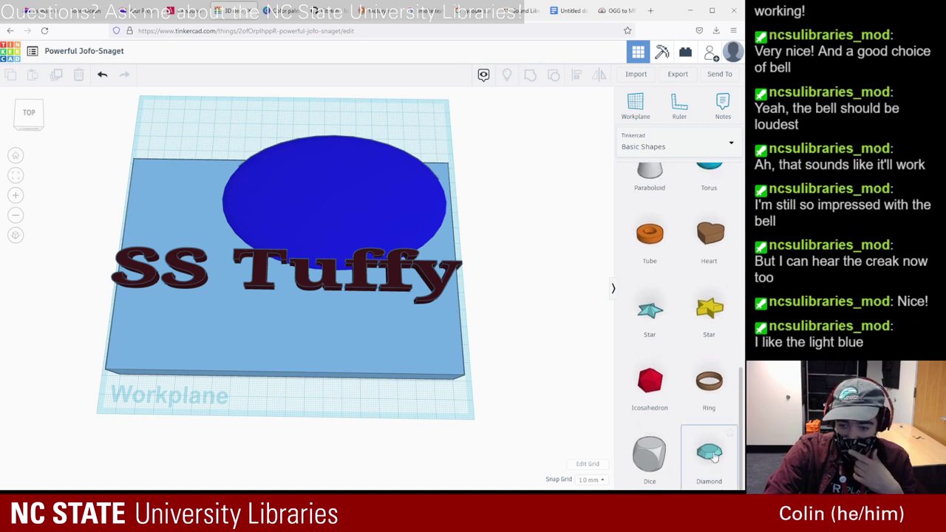
pyautogui.click(377, 352)
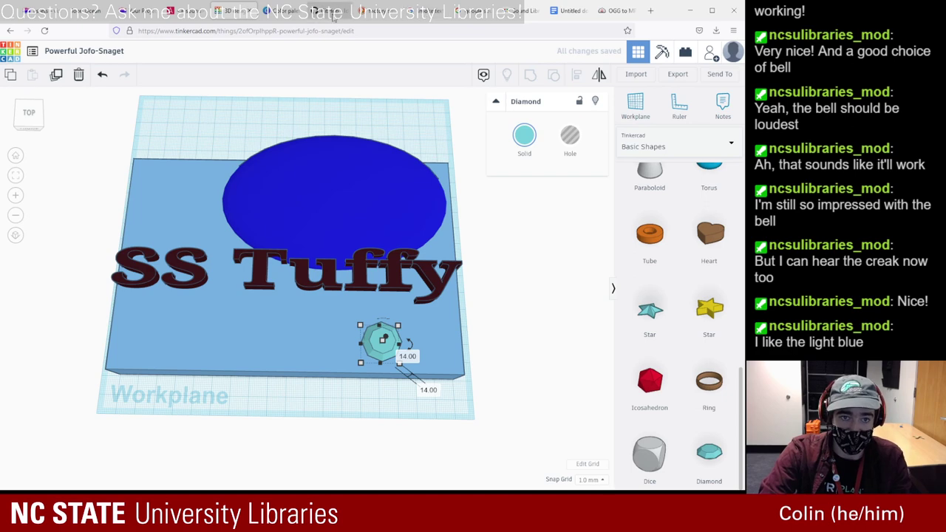
# - Replace the particle documentation page with a web search for "canva color palette"
pyautogui.click(283, 11)
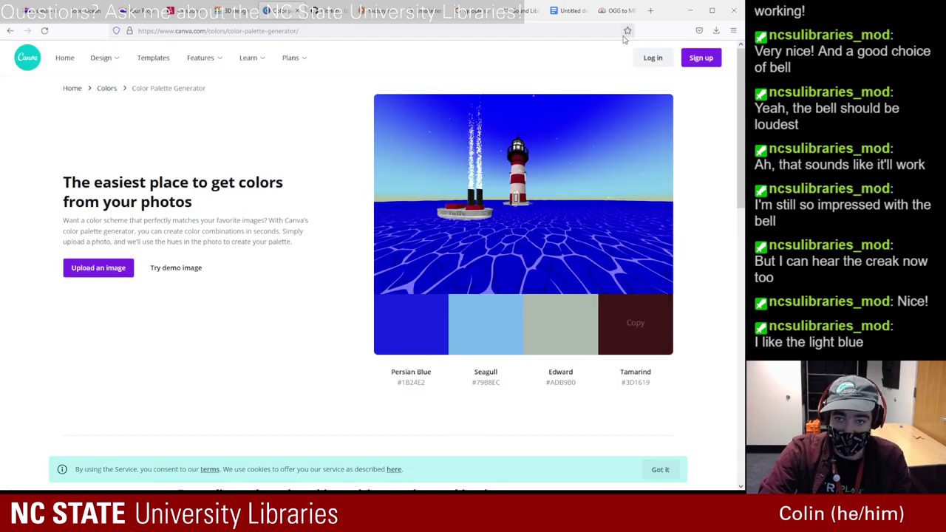
pyautogui.click(323, 13)
pyautogui.click(337, 31)
pyautogui.write('can')
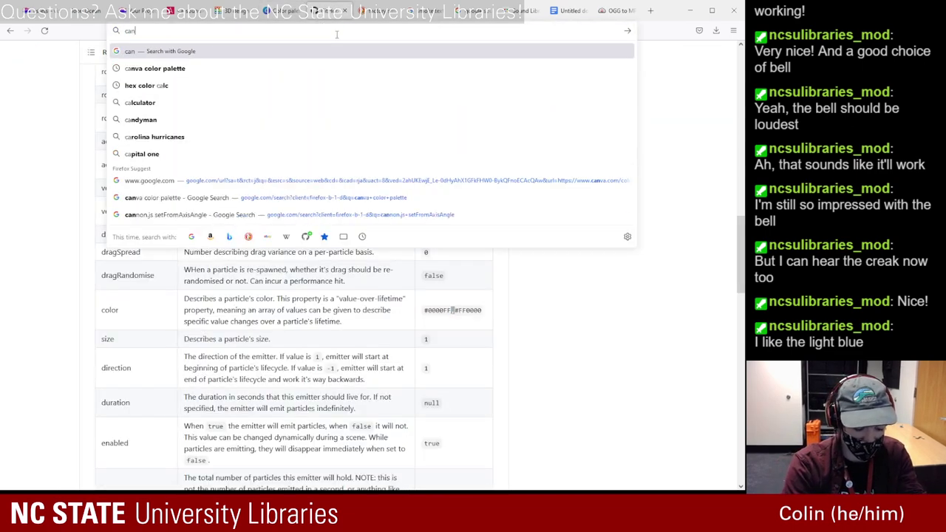
pyautogui.write('va color pale')
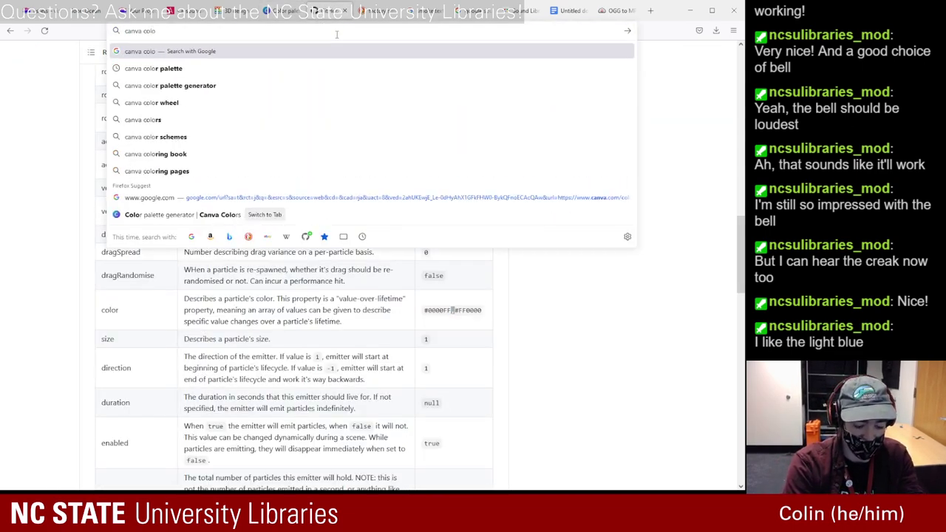
pyautogui.press('Down')
pyautogui.press('Down')
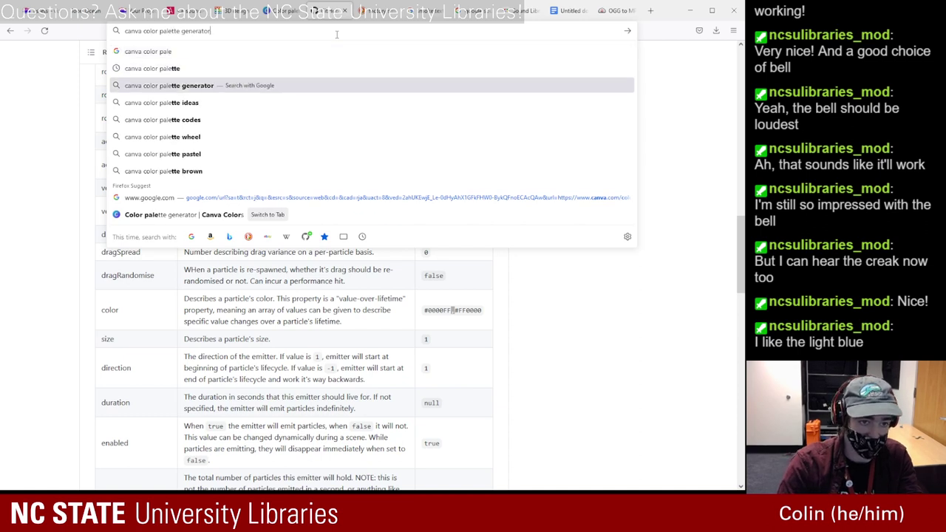
pyautogui.click(150, 68)
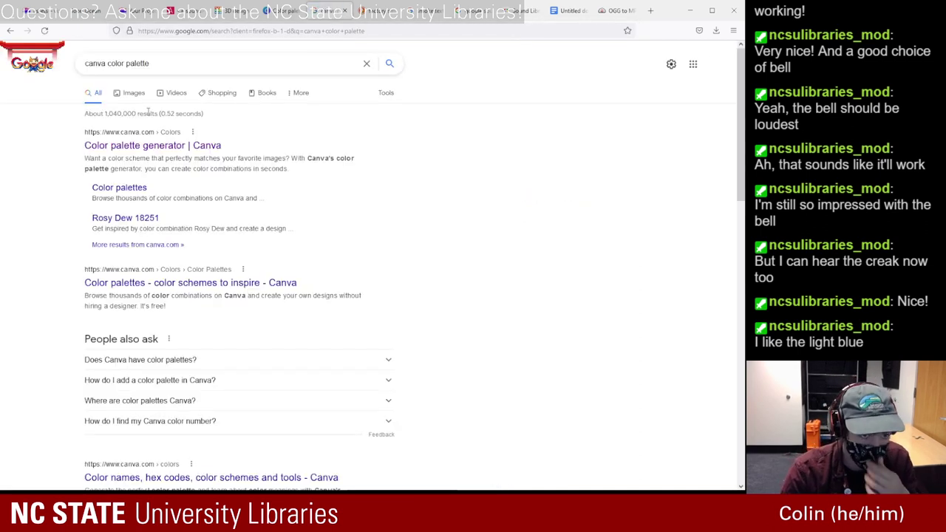
# - Change the web search to "canva color calculator" and open Canva's Color wheel page
pyautogui.moveTo(149, 65); pyautogui.dragTo(133, 62)
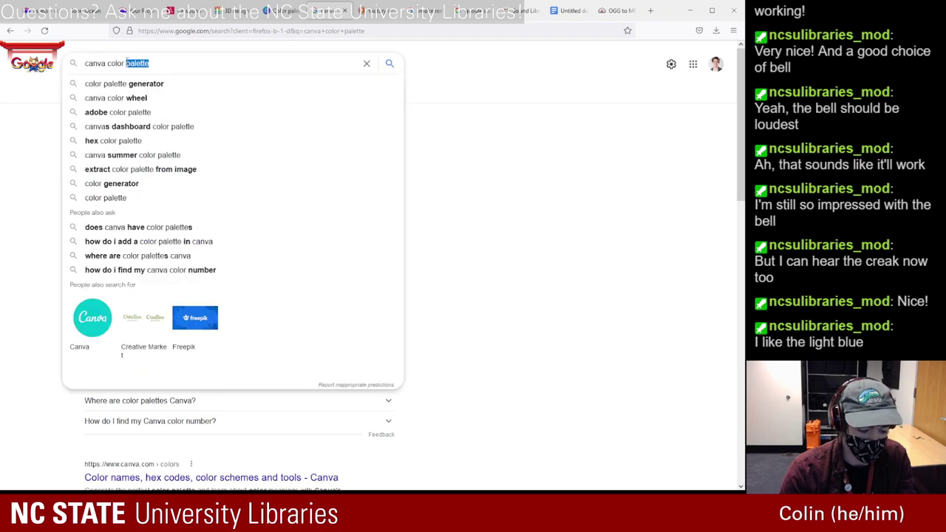
pyautogui.write('calculator')
pyautogui.press('Return')
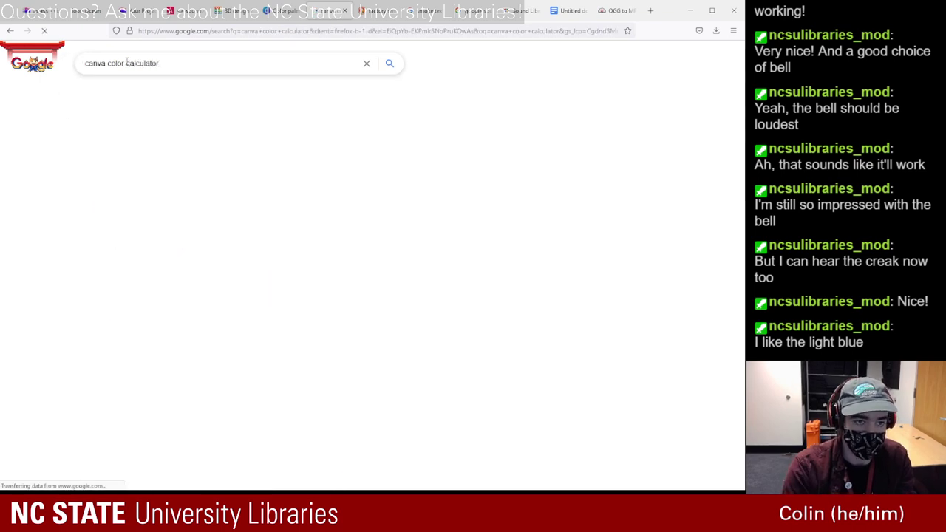
pyautogui.click(127, 149)
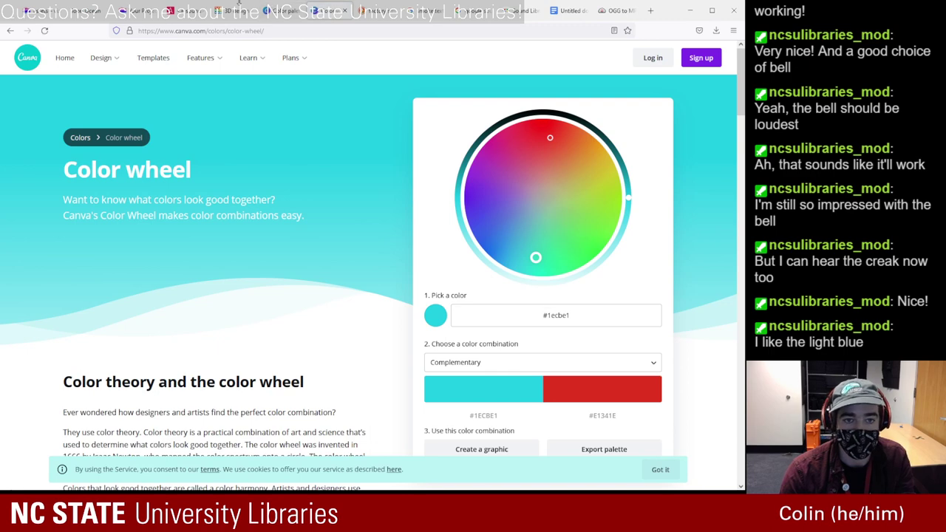
# - Copy the Seagull colour #79B8EC from the Color Palette Generator and set it as the picked colour on Canva's Color wheel
pyautogui.click(270, 11)
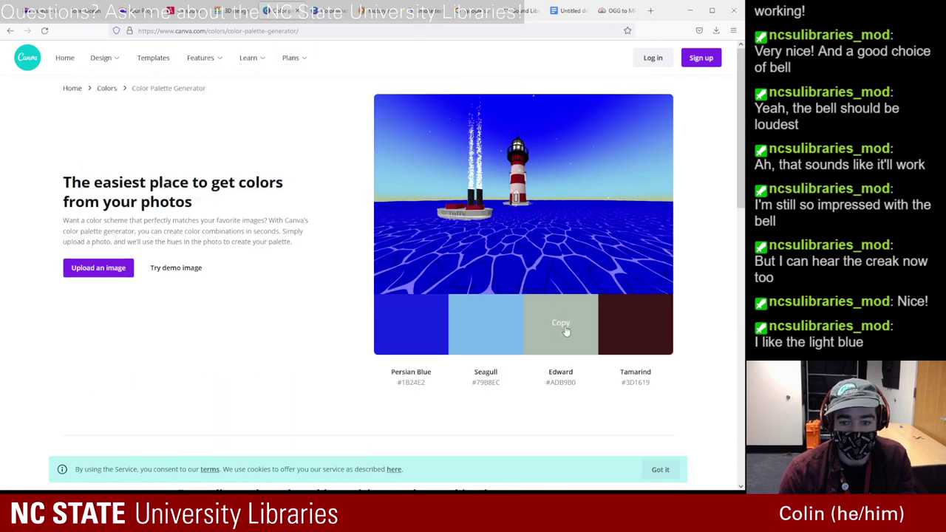
pyautogui.click(479, 327)
pyautogui.click(325, 10)
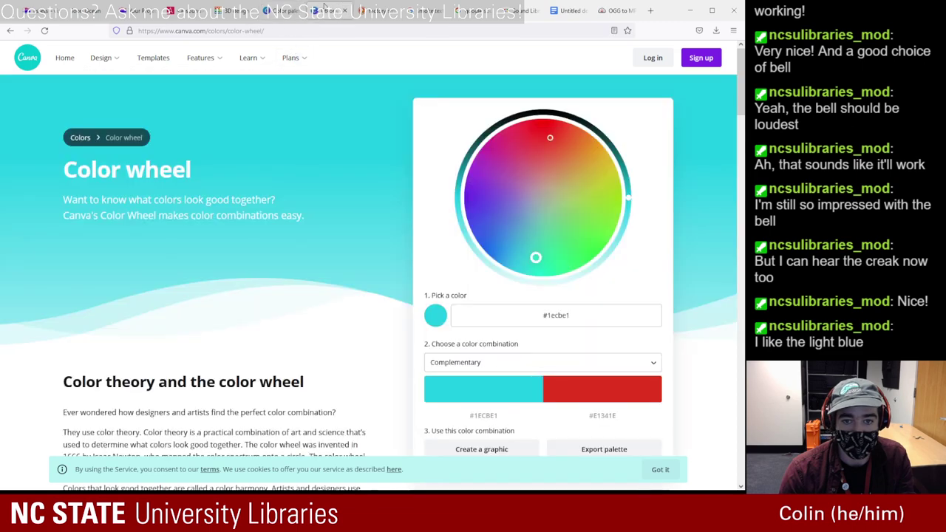
pyautogui.doubleClick(546, 324)
pyautogui.write('#79B8EC')
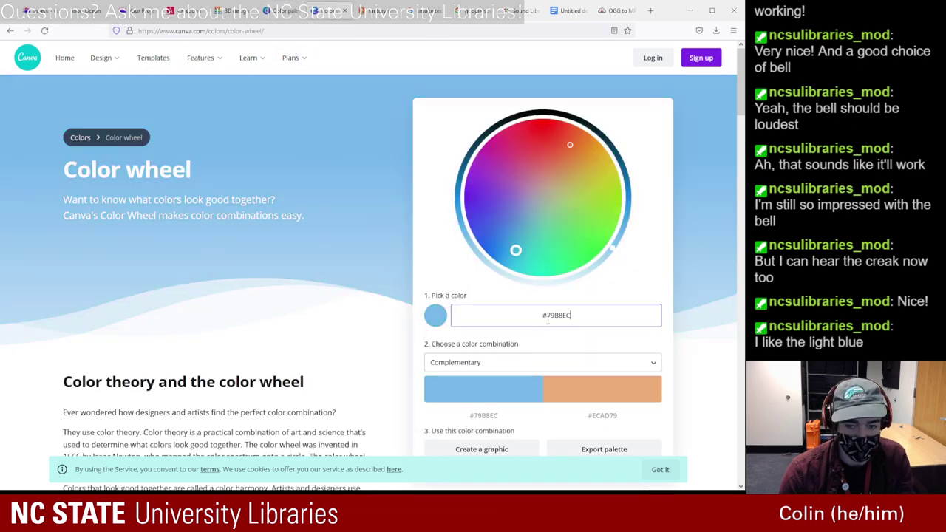
# - Choose the Tetradic combination on Canva's Color wheel and copy its green #7FEC79
pyautogui.click(527, 364)
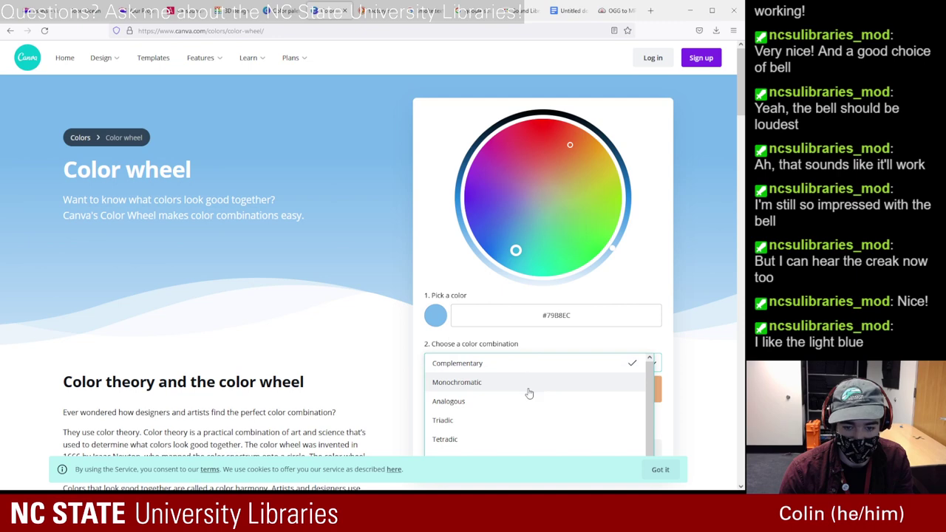
pyautogui.click(473, 439)
pyautogui.scroll(-1, 694, 285)
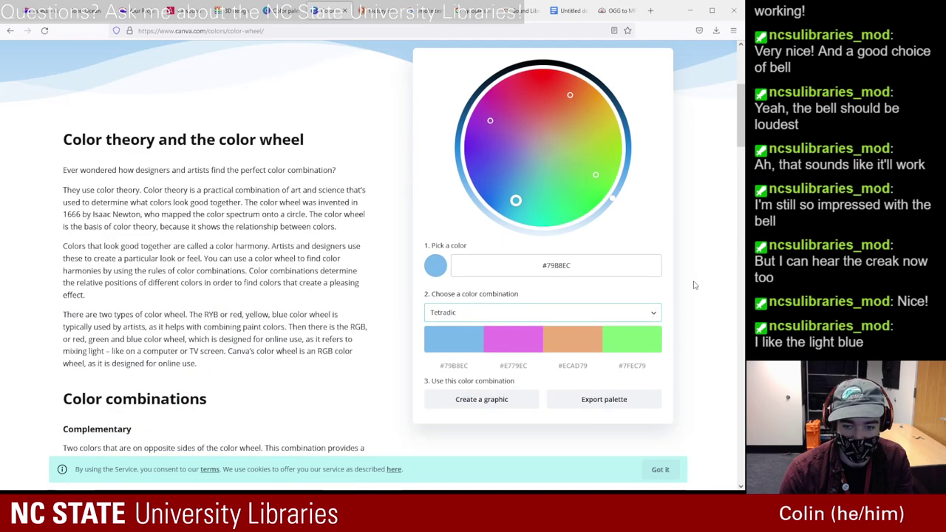
pyautogui.click(632, 340)
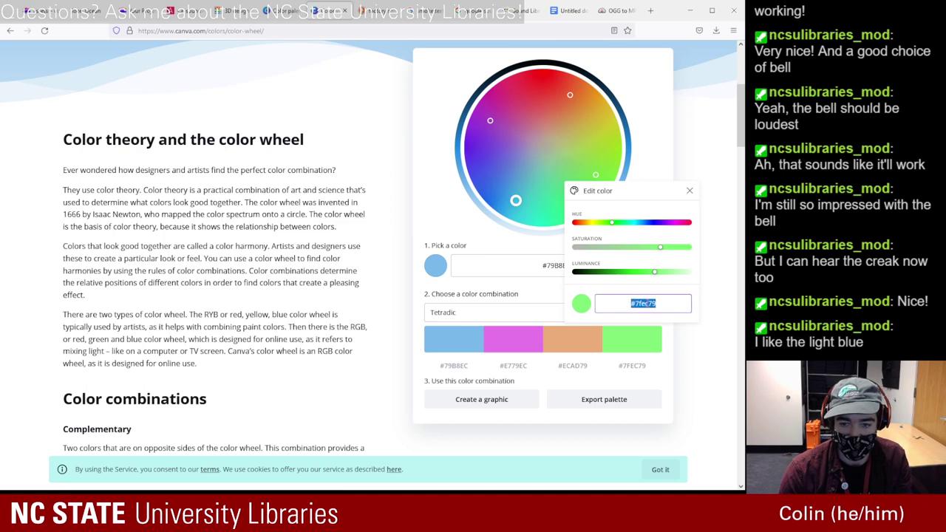
# - Switch to Tinkercad, colour the diamond #7FEC79 and enlarge it until its back edge reaches the "SS Tuffy" text
pyautogui.click(235, 10)
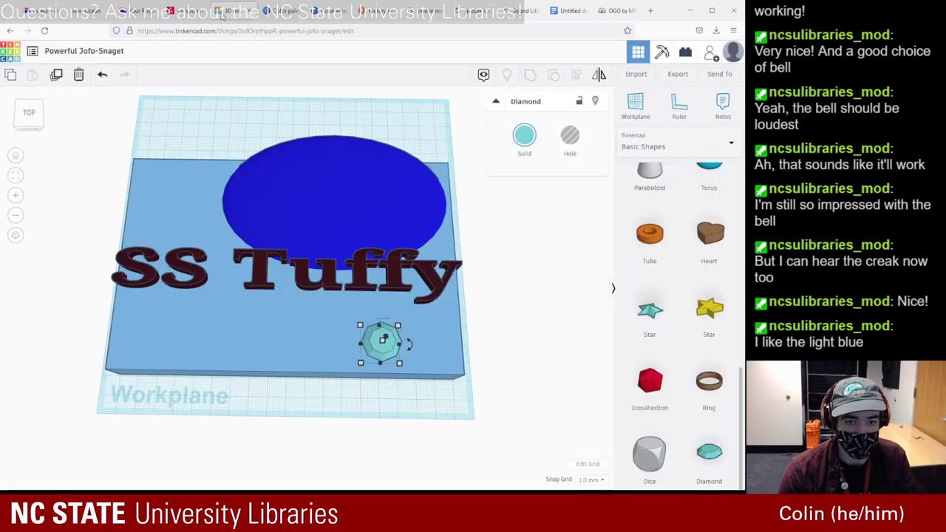
pyautogui.click(359, 206)
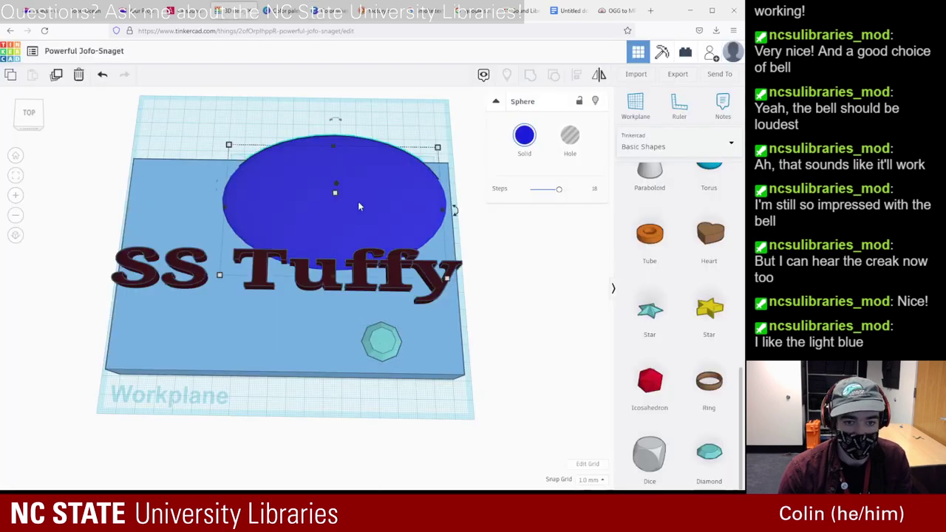
pyautogui.click(387, 347)
pyautogui.click(523, 140)
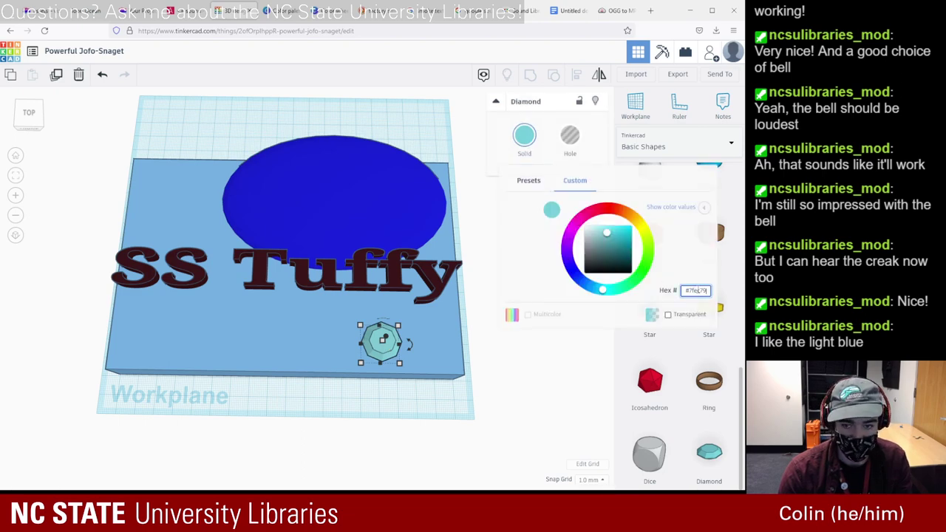
pyautogui.press('Return')
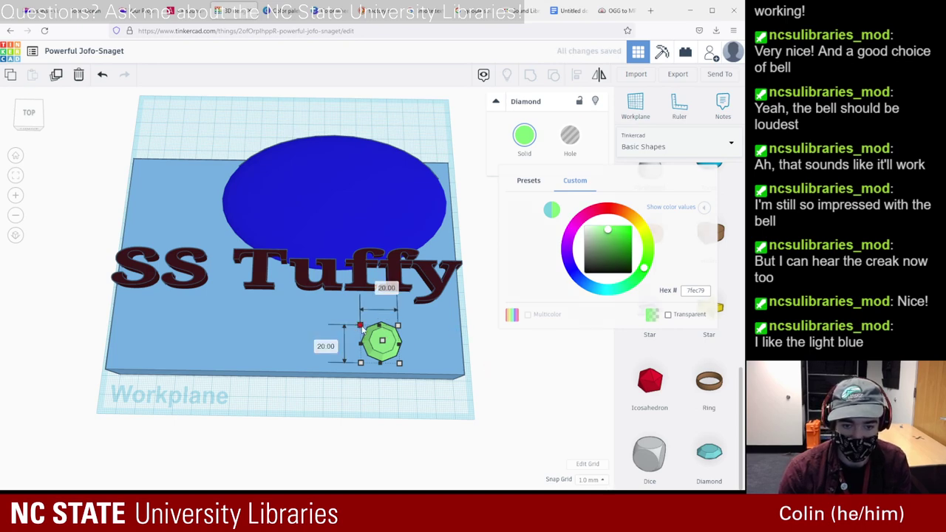
pyautogui.moveTo(360, 325); pyautogui.dragTo(299, 288)
pyautogui.click(546, 339)
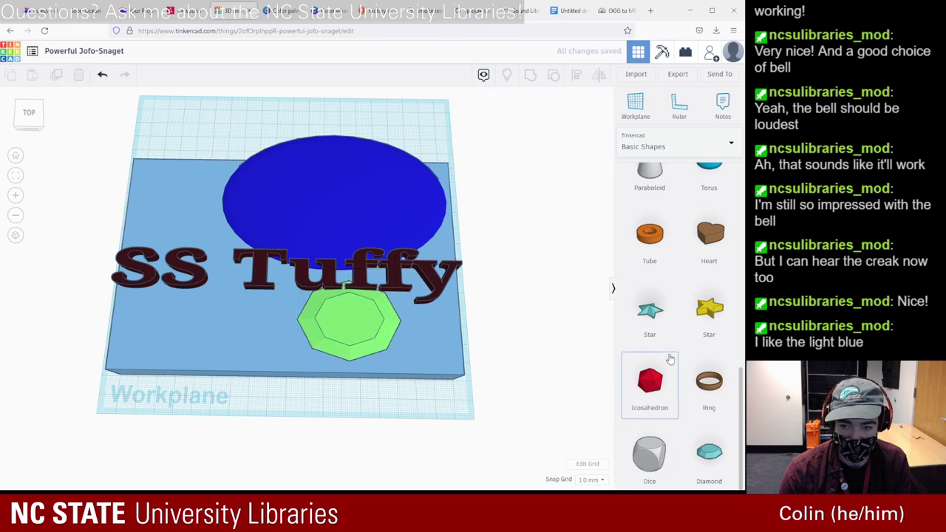
# - Shift the slab aside to reach the star hidden beneath it, and place the star on the slab's top above "SS"
pyautogui.click(168, 303)
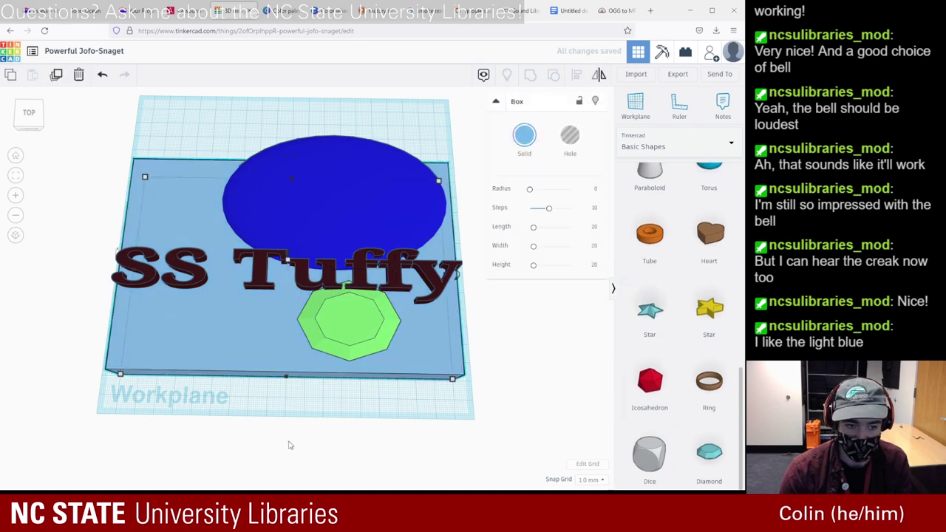
pyautogui.moveTo(250, 463); pyautogui.dragTo(354, 171)
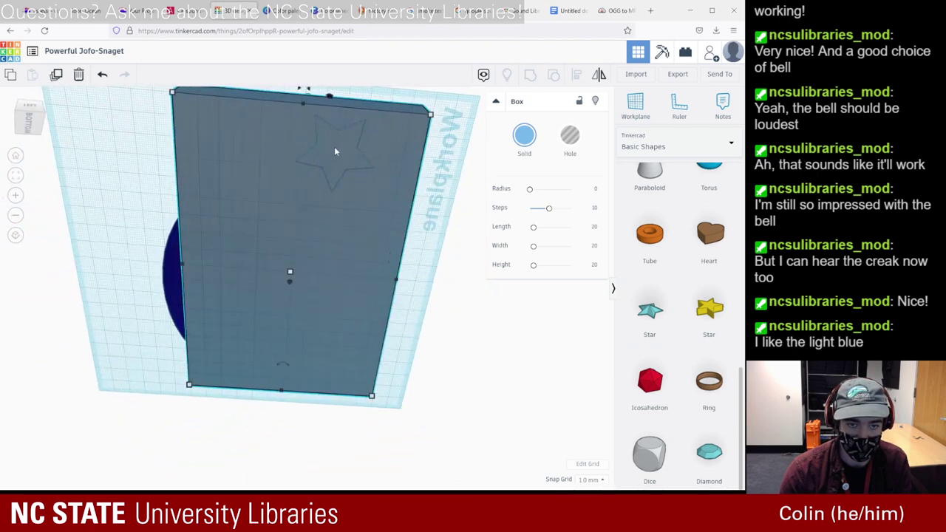
pyautogui.moveTo(344, 153); pyautogui.dragTo(330, 190)
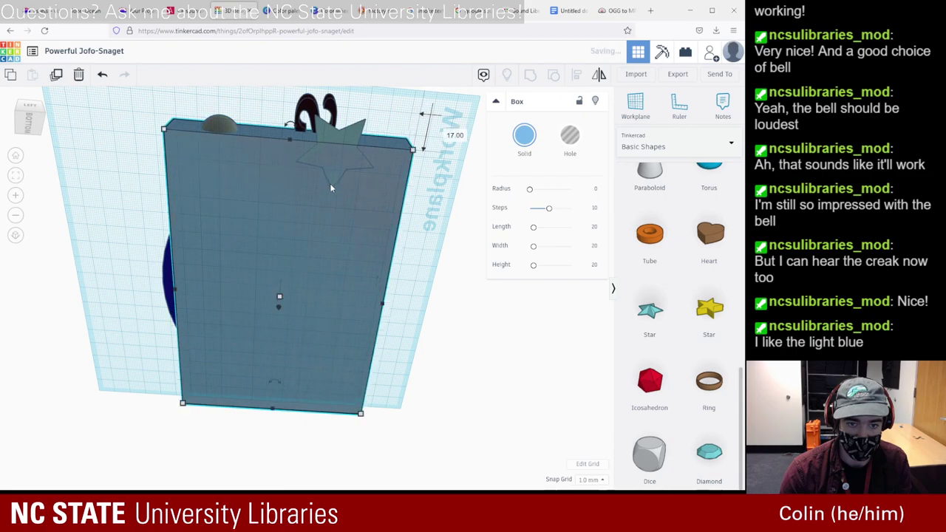
pyautogui.click(334, 130)
pyautogui.moveTo(453, 298); pyautogui.dragTo(254, 473)
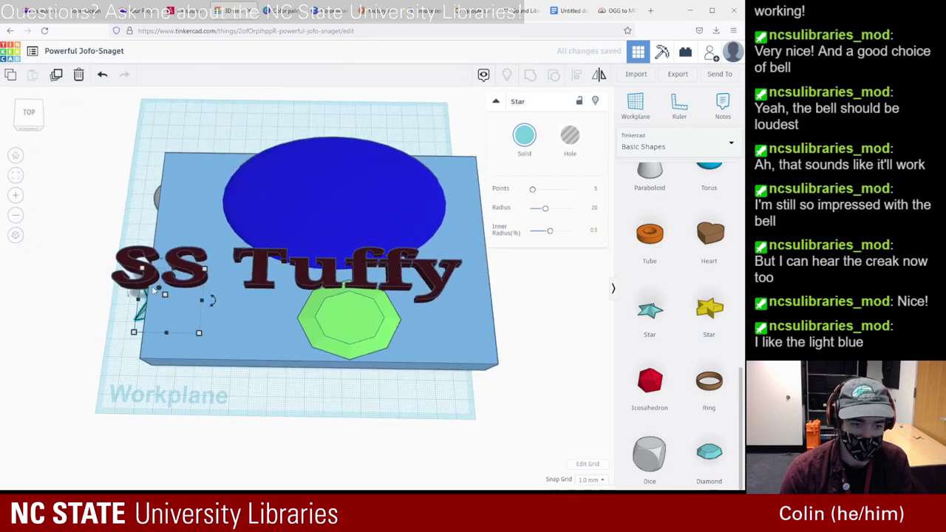
pyautogui.moveTo(161, 294); pyautogui.dragTo(210, 239)
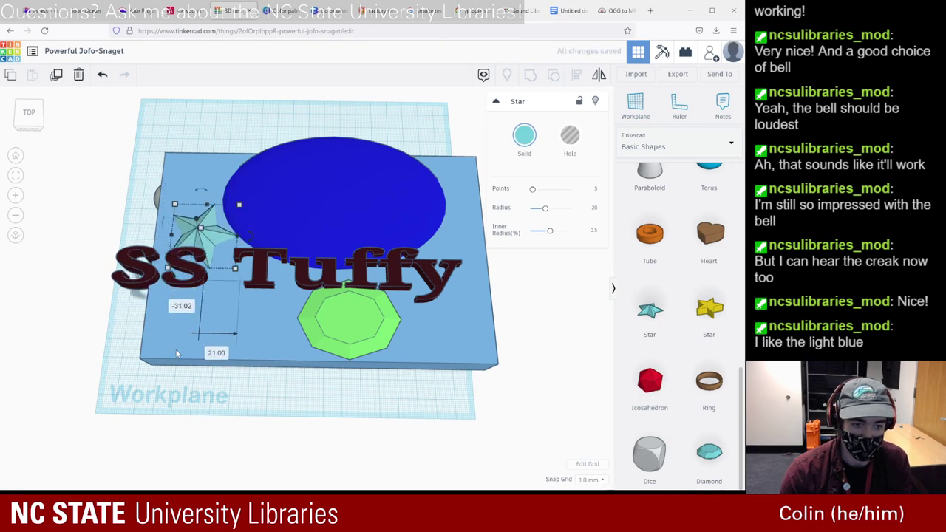
# - Delete the small grey sphere at the slab's left edge and move the slab back to line up with the workplane
pyautogui.click(158, 206)
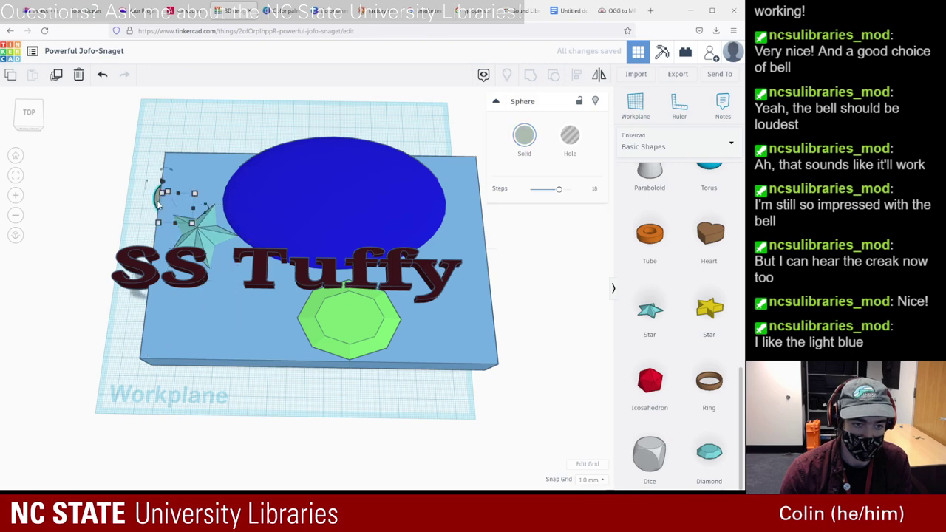
pyautogui.moveTo(158, 206); pyautogui.dragTo(191, 128)
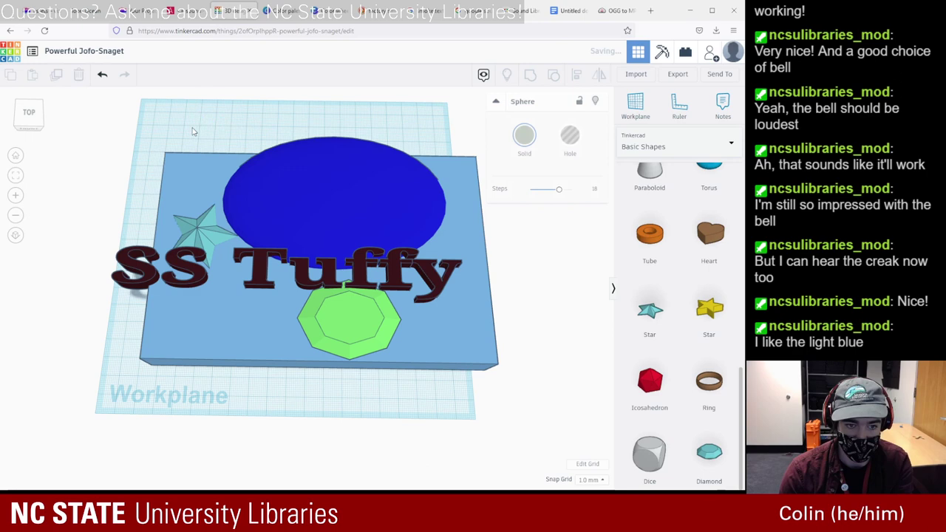
pyautogui.click(193, 180)
pyautogui.moveTo(206, 161); pyautogui.dragTo(178, 163)
# - Move the star to the slab's back left corner and colour it with the Canva palette's orange #ECAD79
pyautogui.click(212, 235)
pyautogui.moveTo(214, 241); pyautogui.dragTo(174, 210)
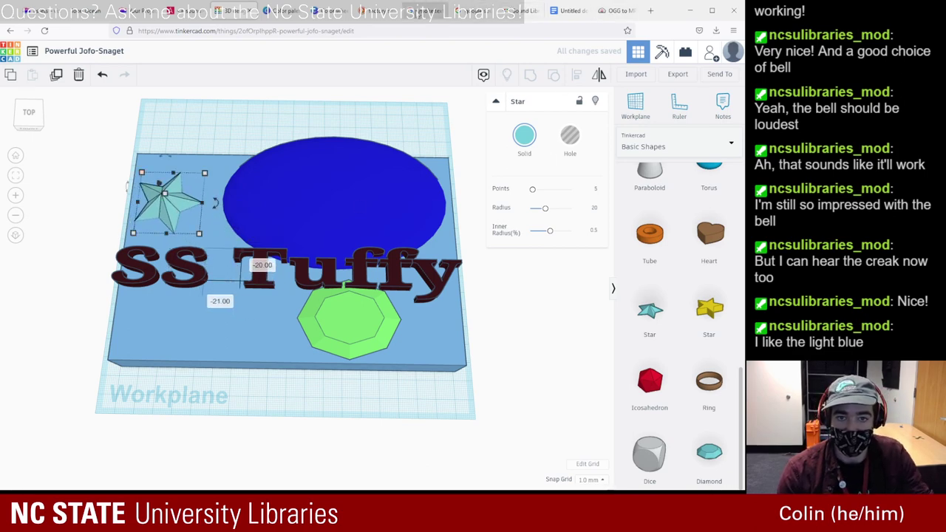
pyautogui.click(329, 10)
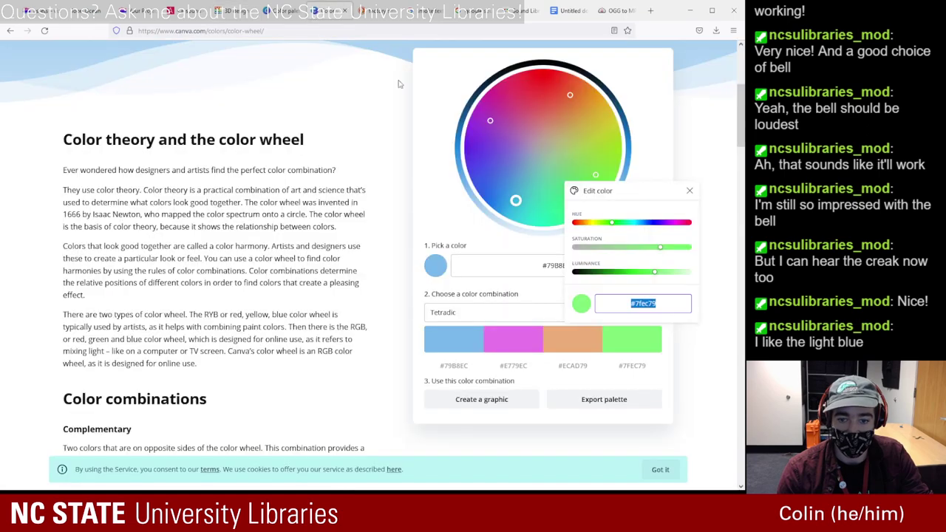
pyautogui.click(576, 347)
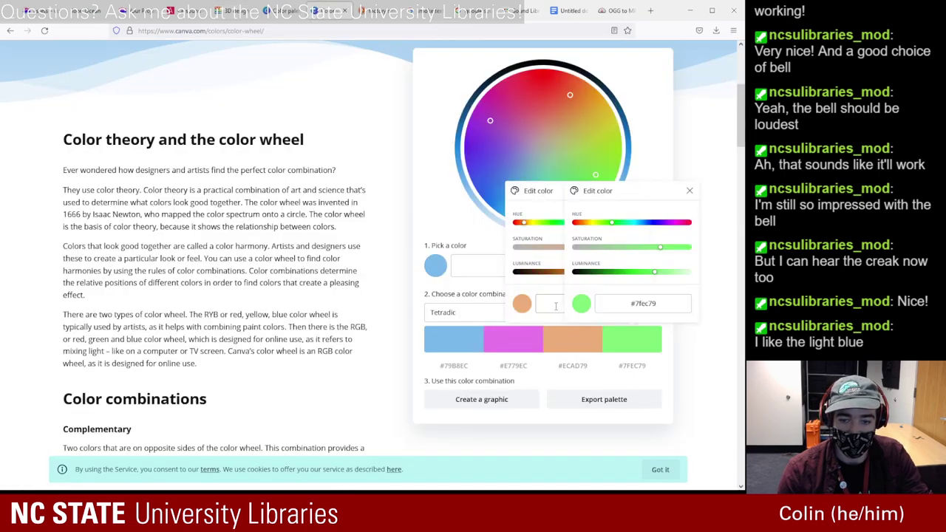
pyautogui.click(284, 10)
pyautogui.click(233, 10)
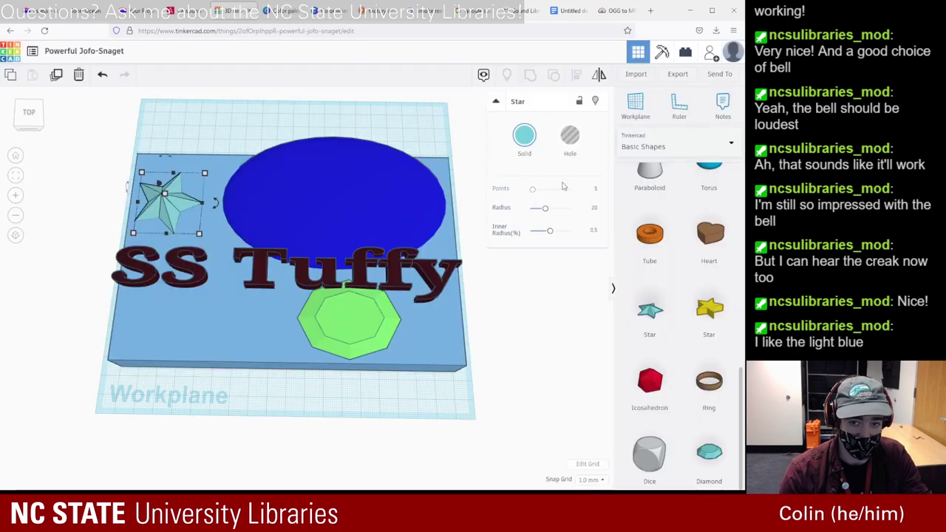
pyautogui.click(524, 136)
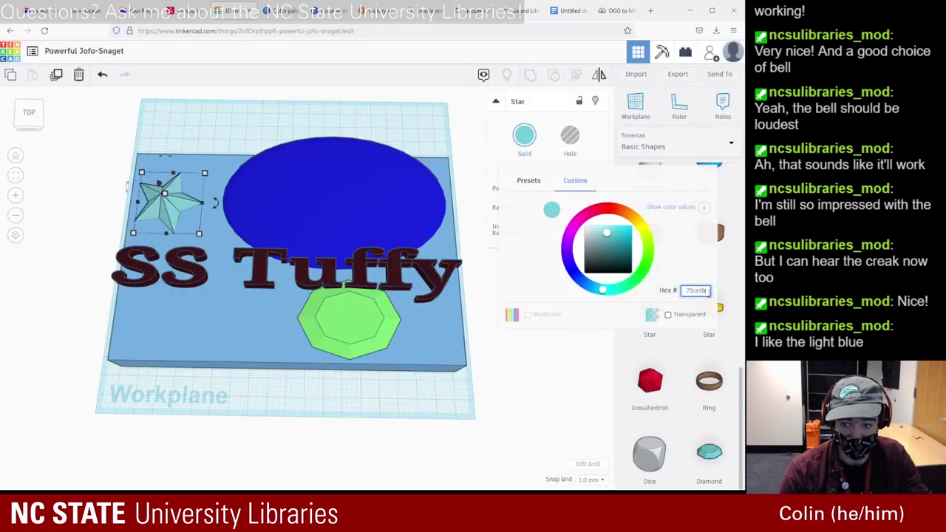
pyautogui.hotkey('ctrl', 'v')
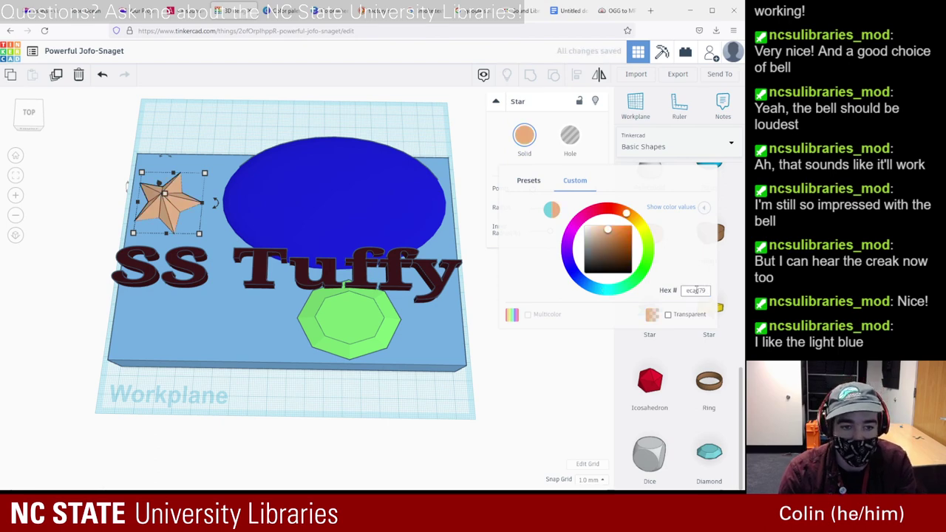
pyautogui.click(492, 360)
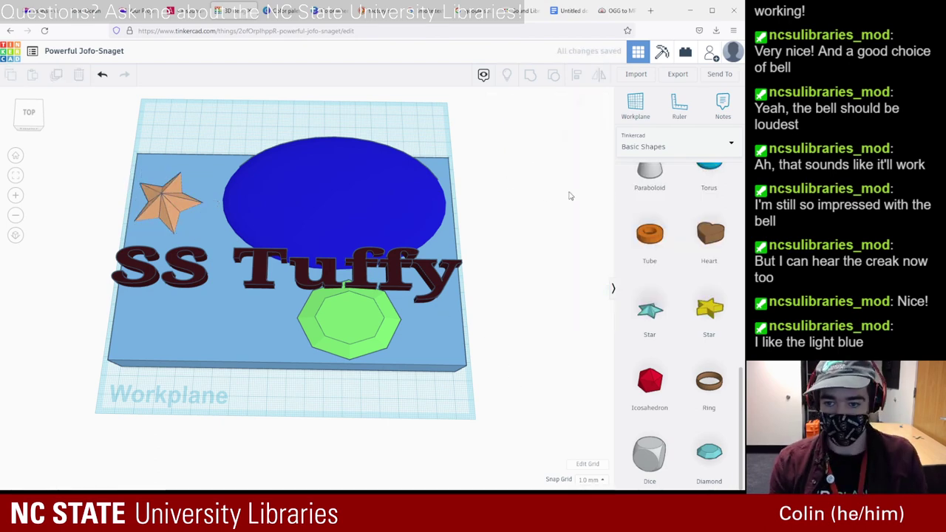
# - Add a text shape from the basic shapes, raise it 17 mm and place it behind "SS Tuffy", over the blue sphere's front
pyautogui.scroll(3, 672, 267)
pyautogui.scroll(2, 673, 266)
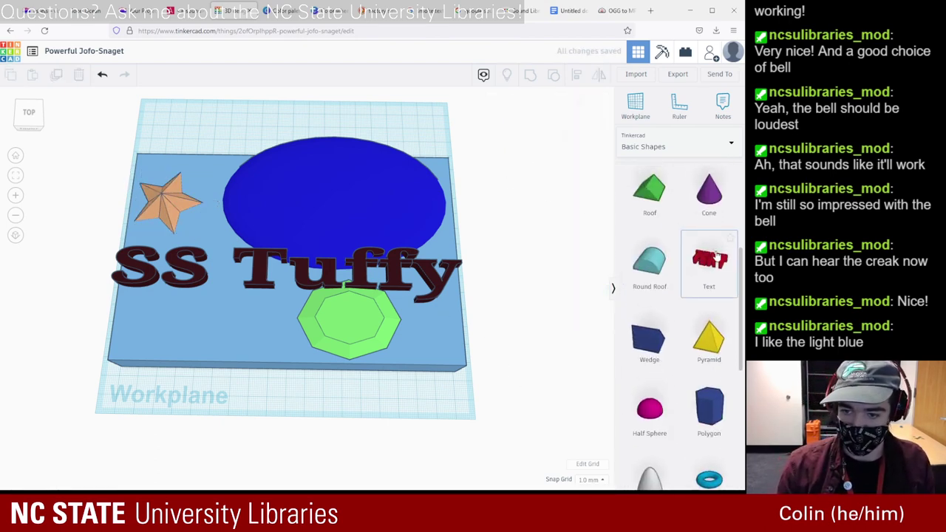
pyautogui.click(230, 230)
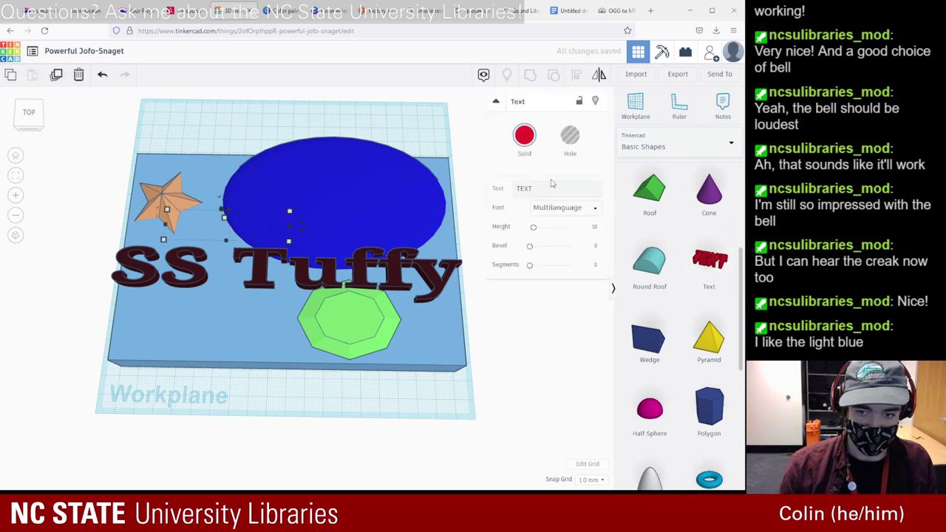
pyautogui.moveTo(220, 212); pyautogui.dragTo(223, 194)
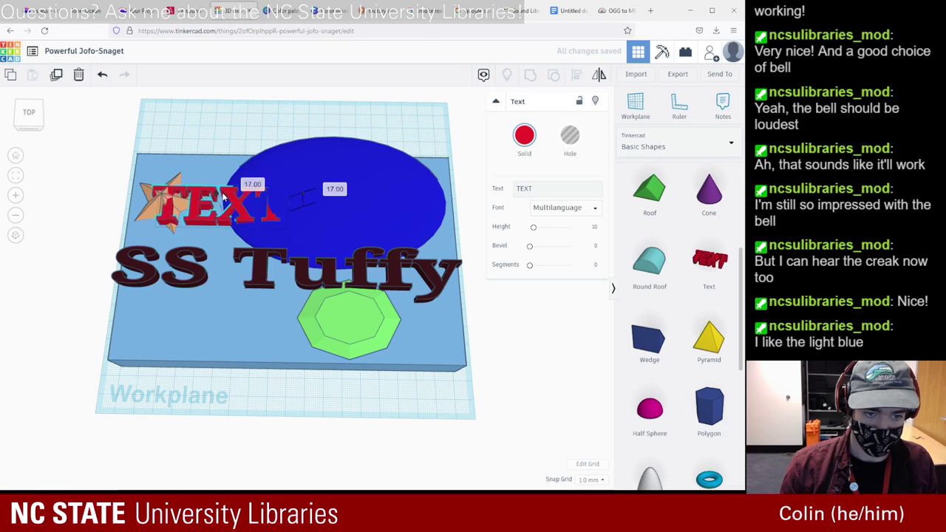
pyautogui.moveTo(190, 220); pyautogui.dragTo(258, 242)
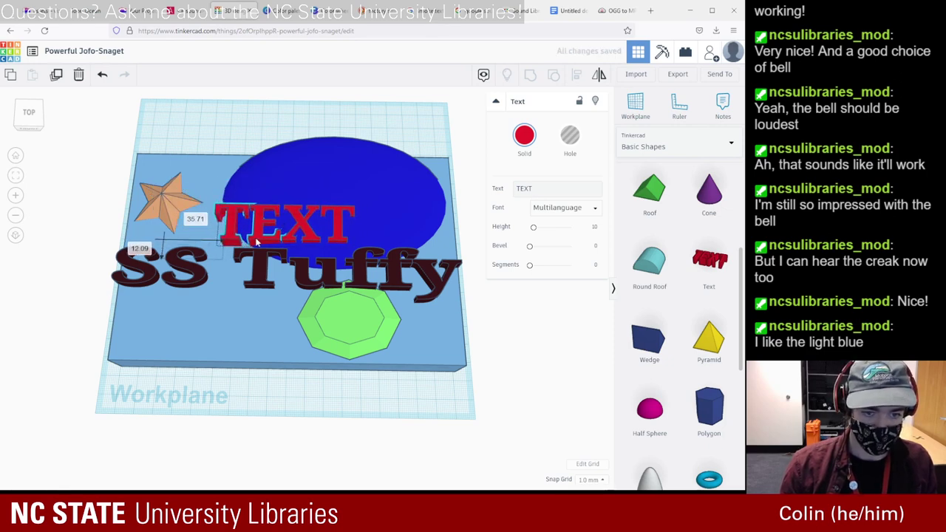
# - Change the new text to "Pilot The" and shrink it to about 60 by 13 mm
pyautogui.doubleClick(538, 188)
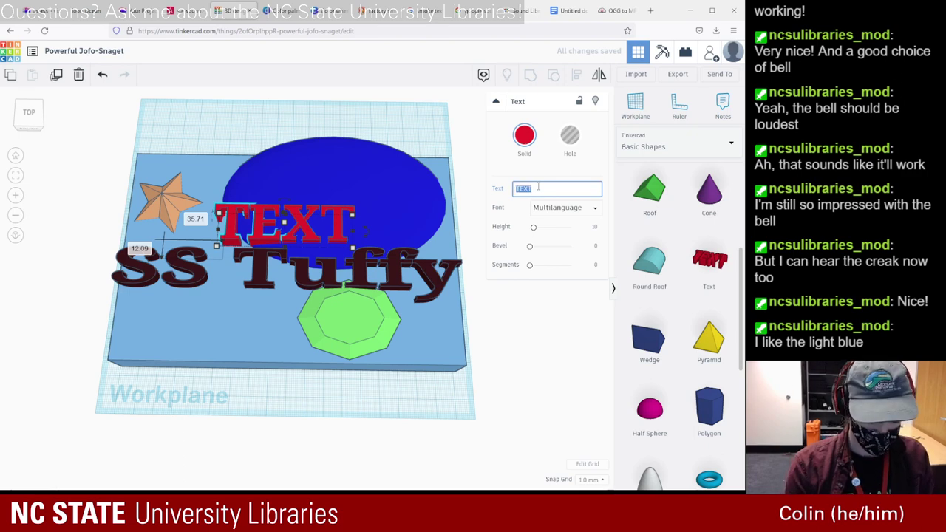
pyautogui.write('Pilot')
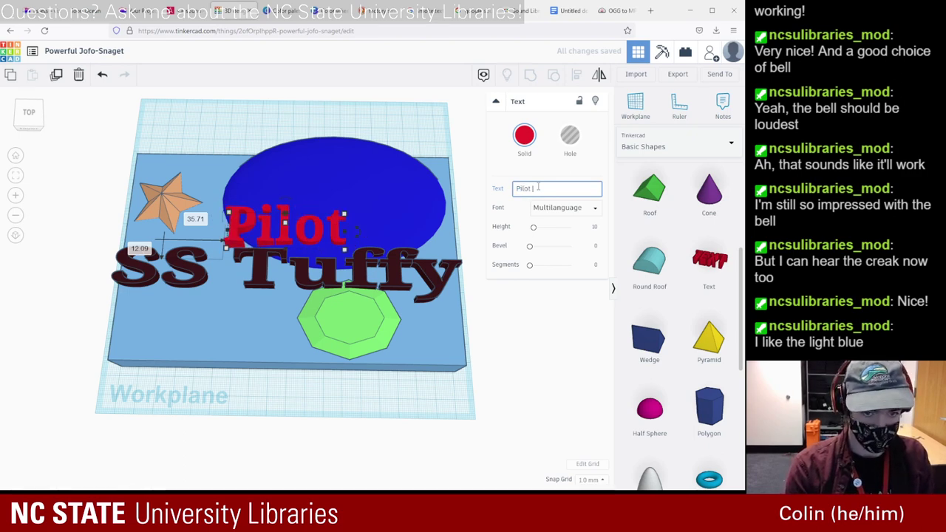
pyautogui.write(' The')
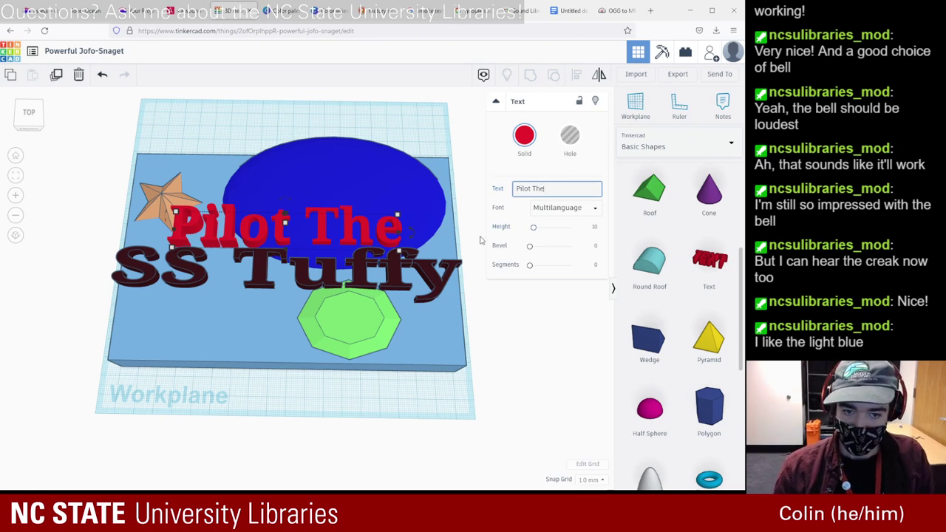
pyautogui.moveTo(400, 219); pyautogui.dragTo(284, 229)
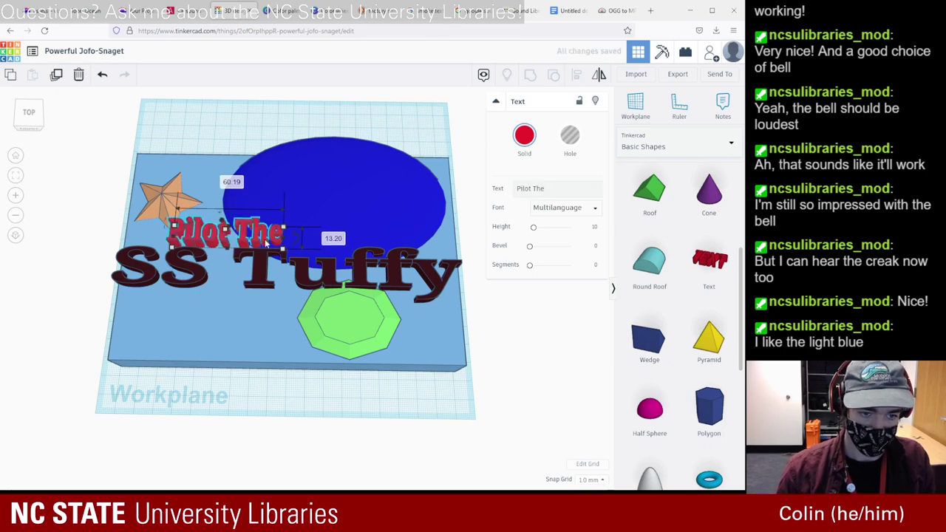
# - Replace the small red text's wording with "You steer the"
pyautogui.click(539, 186)
pyautogui.moveTo(545, 188); pyautogui.dragTo(499, 190)
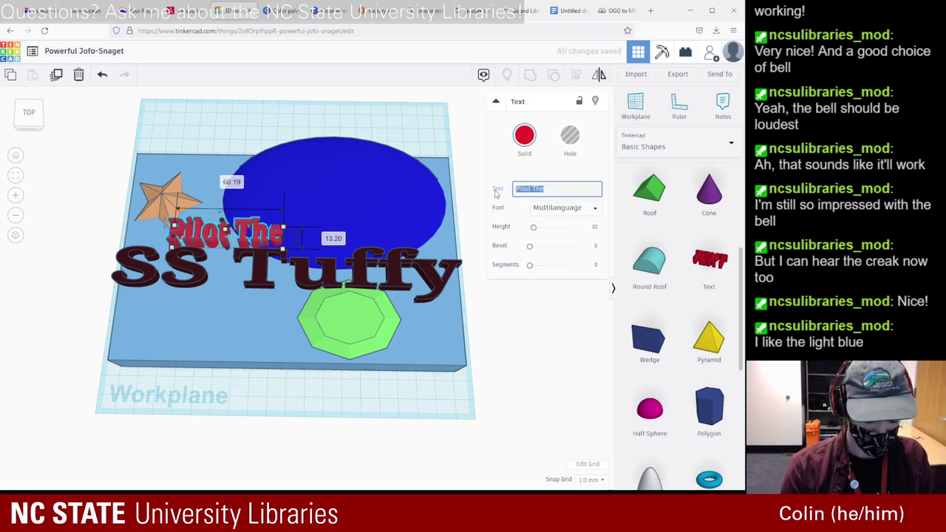
pyautogui.write('You')
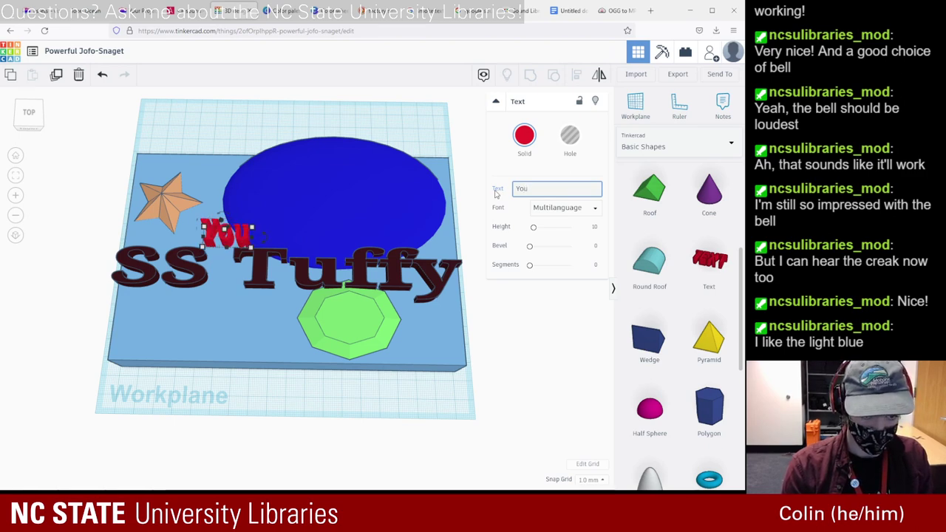
pyautogui.write("'")
pyautogui.press('BackSpace')
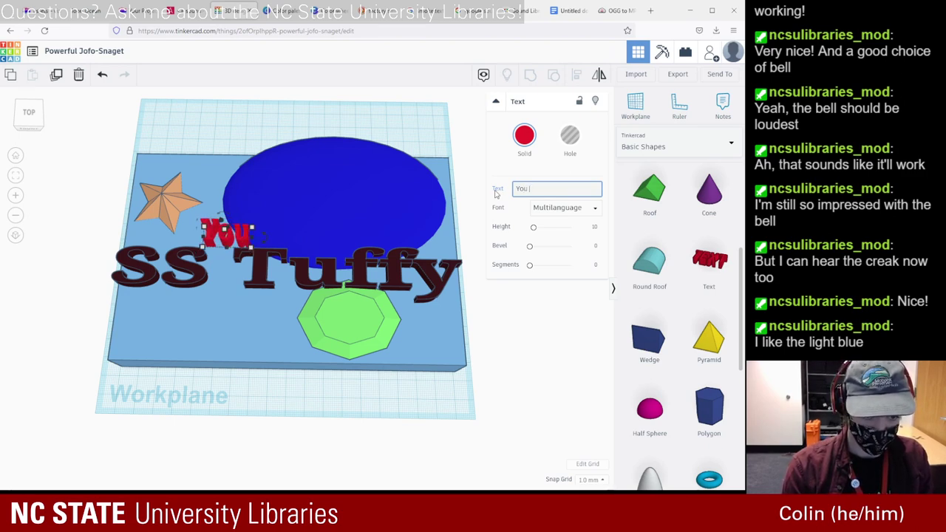
pyautogui.write('steer')
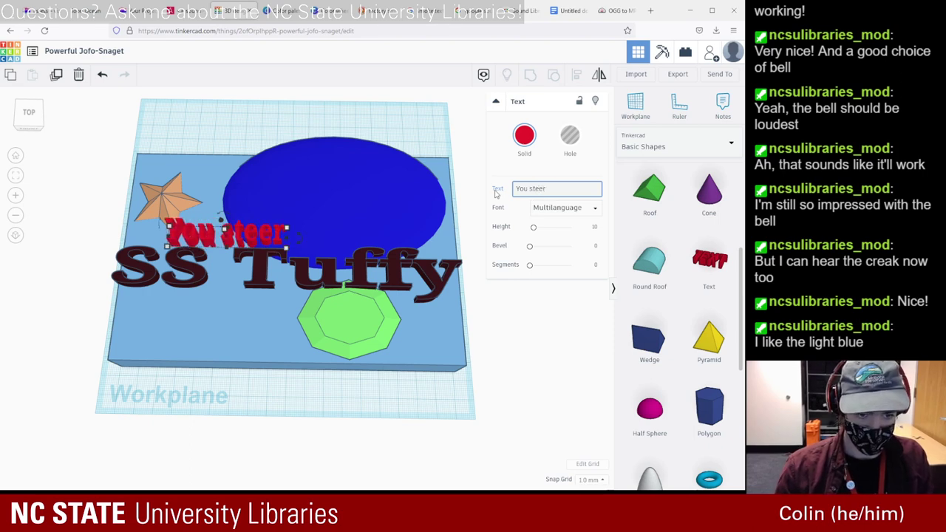
pyautogui.write(' the')
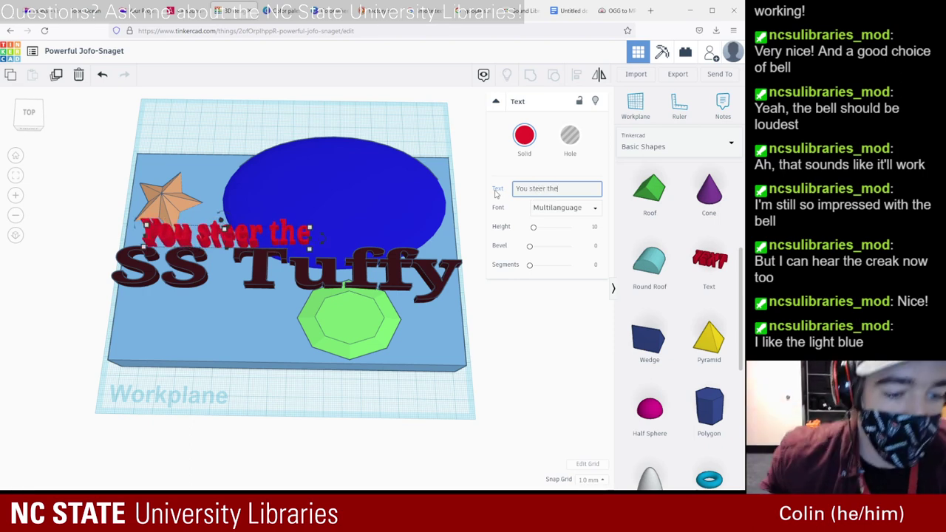
# - Try the Sans, Sans Mono and Serif fonts on the "You steer the" text and return it to Multilanguage
pyautogui.click(562, 208)
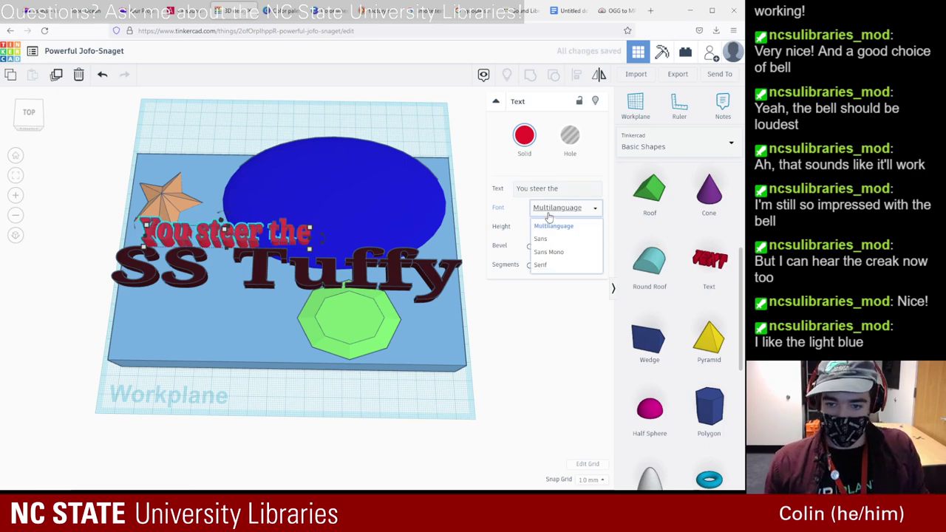
pyautogui.click(547, 240)
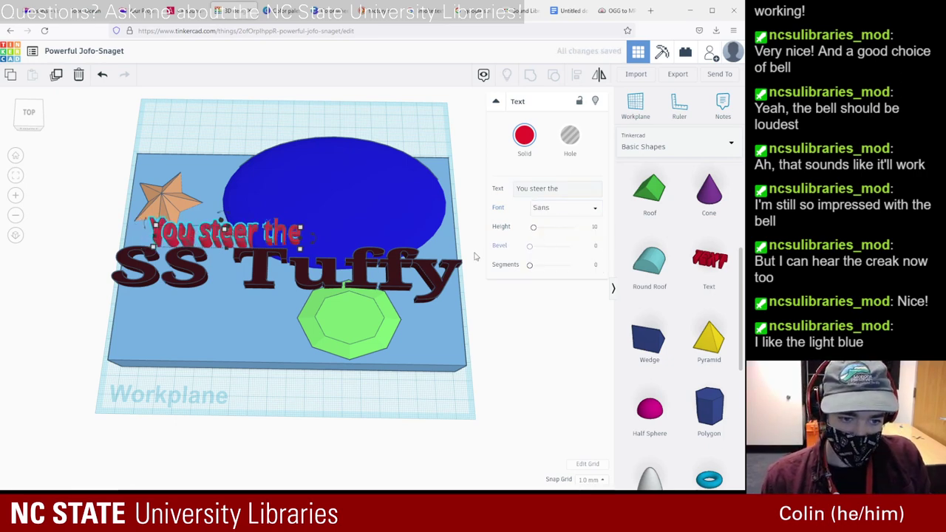
pyautogui.click(566, 208)
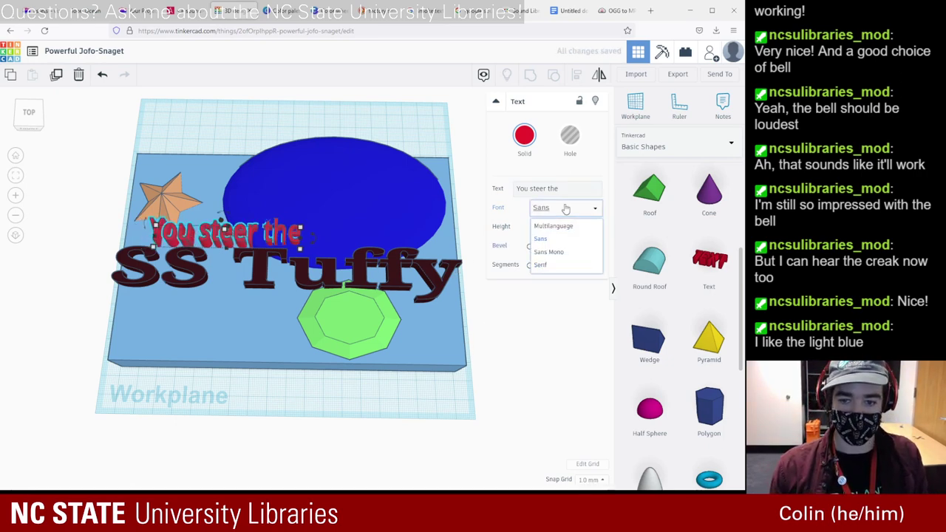
pyautogui.click(551, 252)
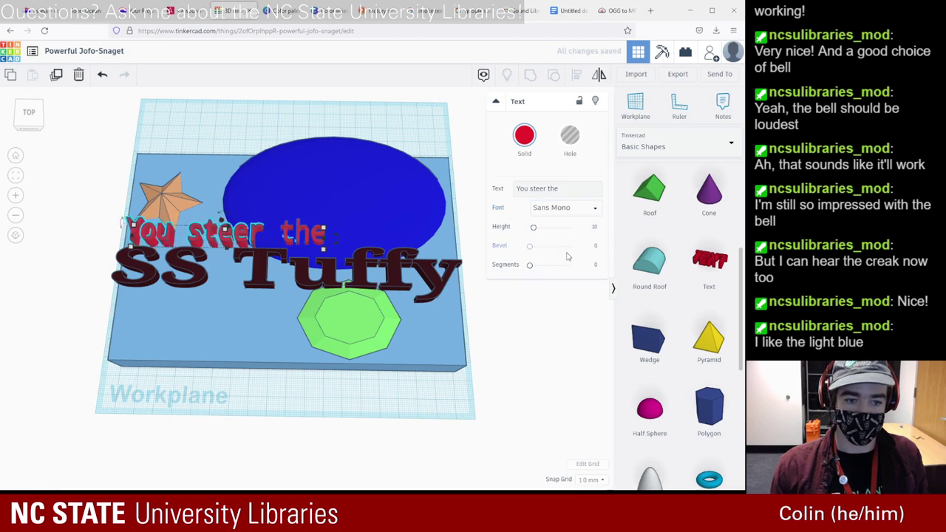
pyautogui.click(564, 209)
pyautogui.click(553, 264)
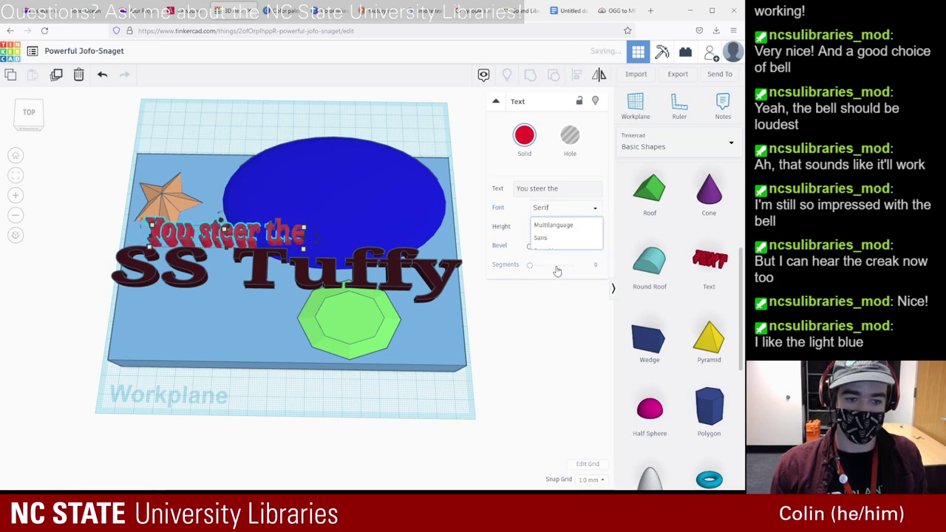
pyautogui.click(565, 208)
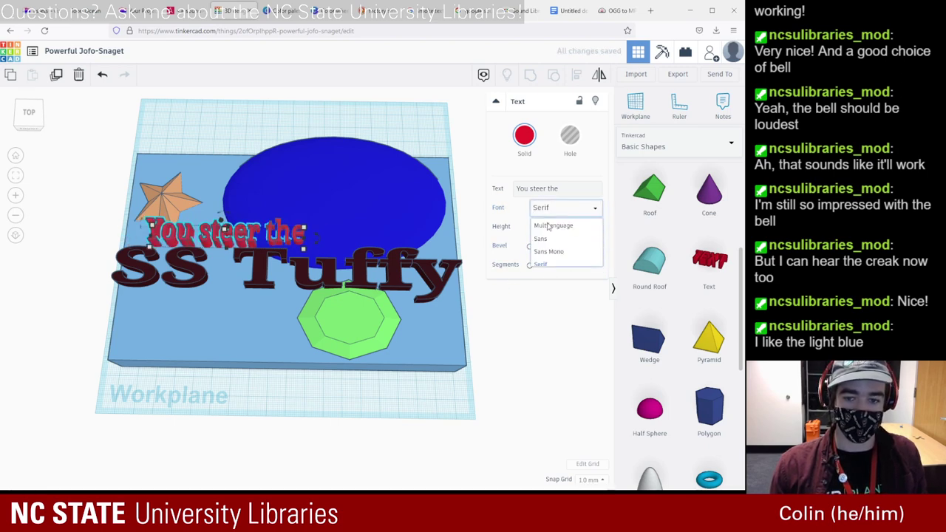
pyautogui.click(555, 225)
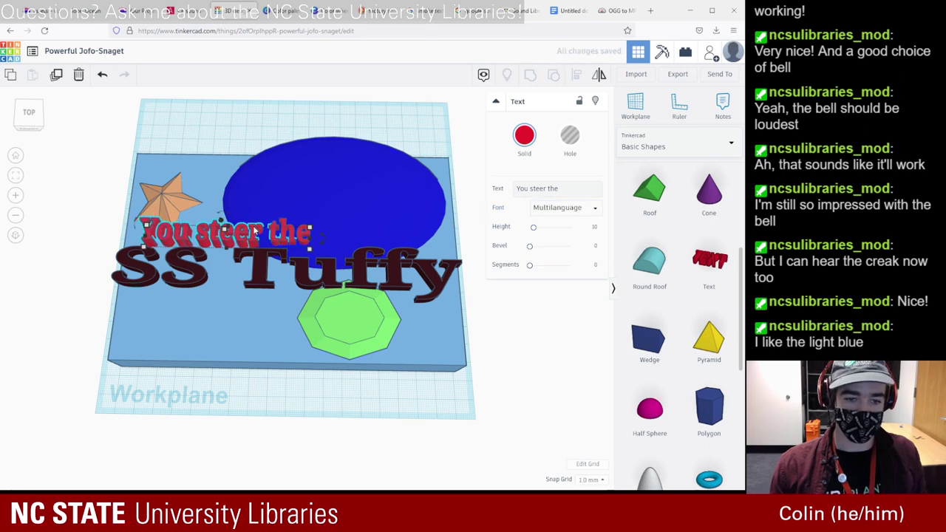
# - Lower the "You steer the" text 2 mm to 18 mm, try black #000000 on it and settle on light grey #CCCCCC
pyautogui.moveTo(222, 224); pyautogui.dragTo(222, 226)
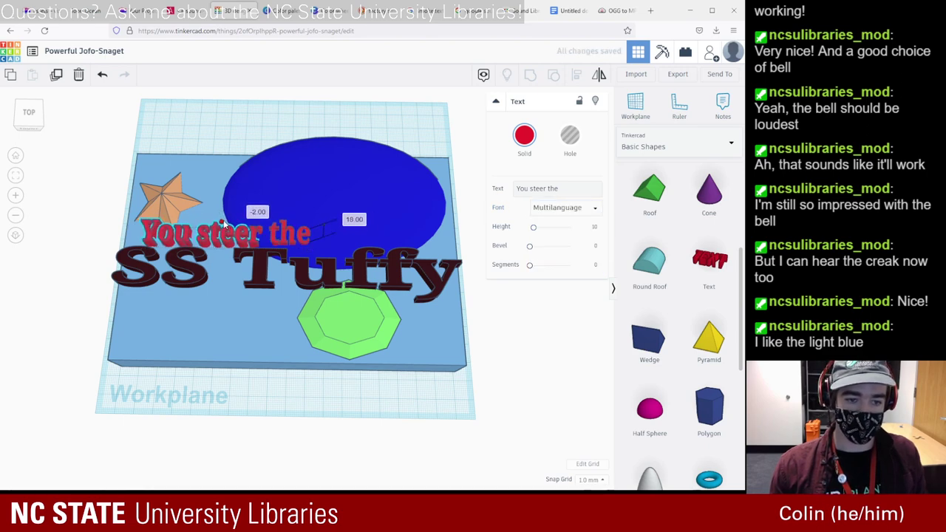
pyautogui.click(538, 142)
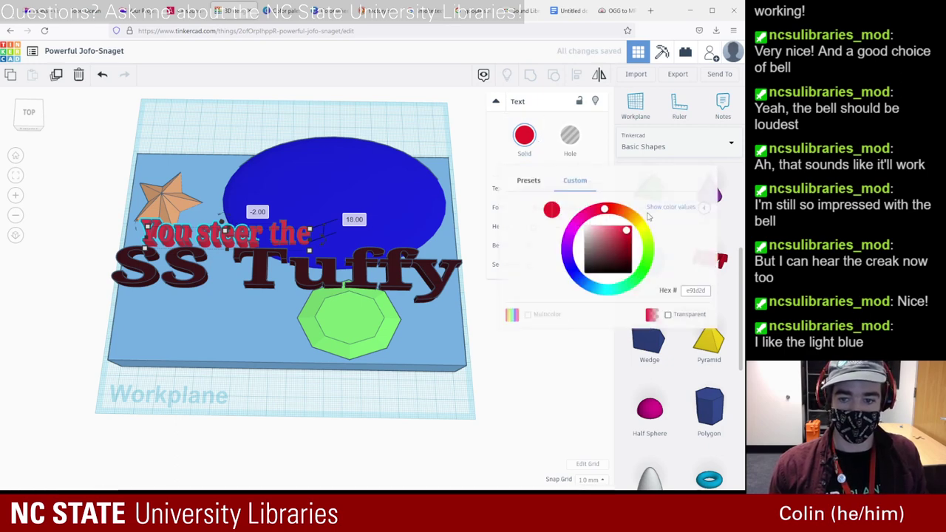
pyautogui.doubleClick(691, 291)
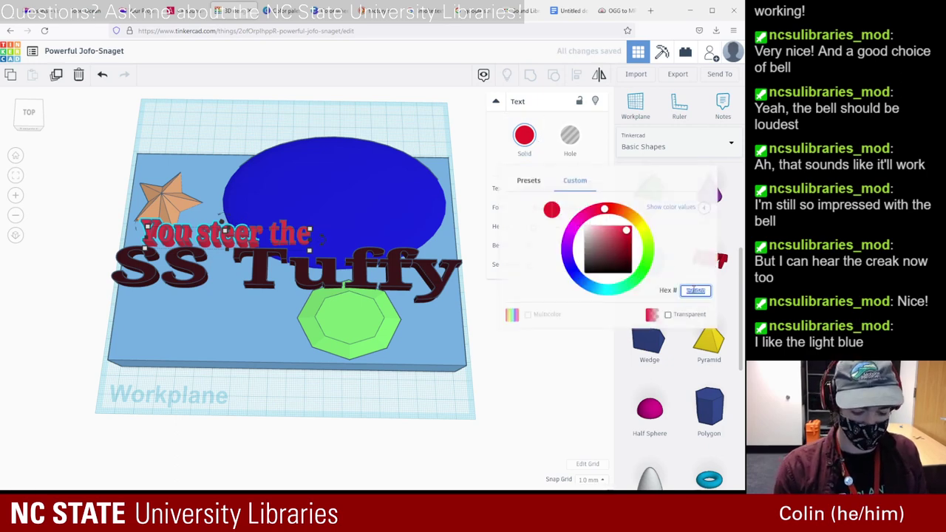
pyautogui.write('000000')
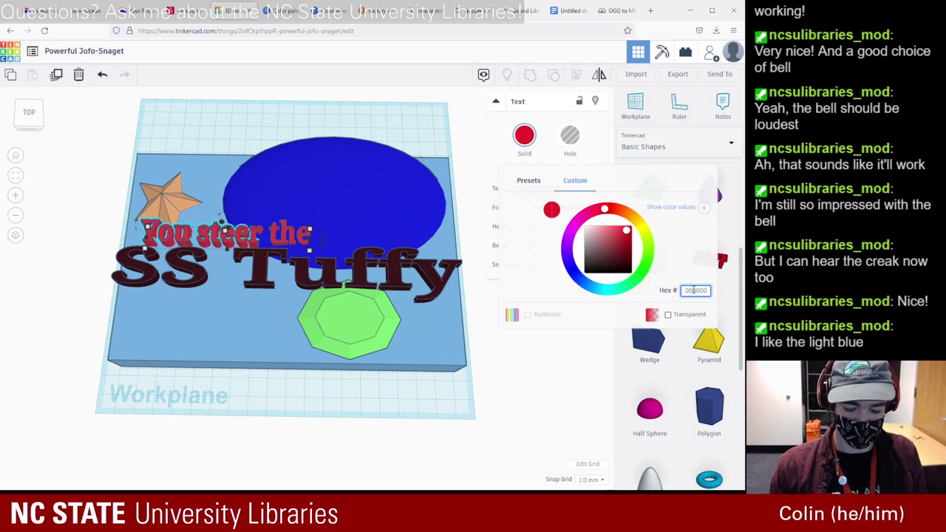
pyautogui.press('Return')
pyautogui.click(695, 290)
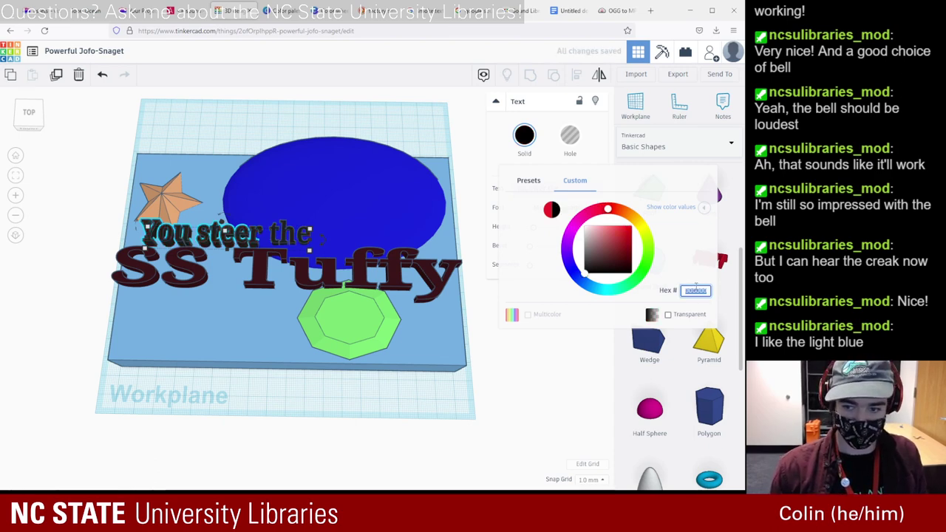
pyautogui.write('cccccc')
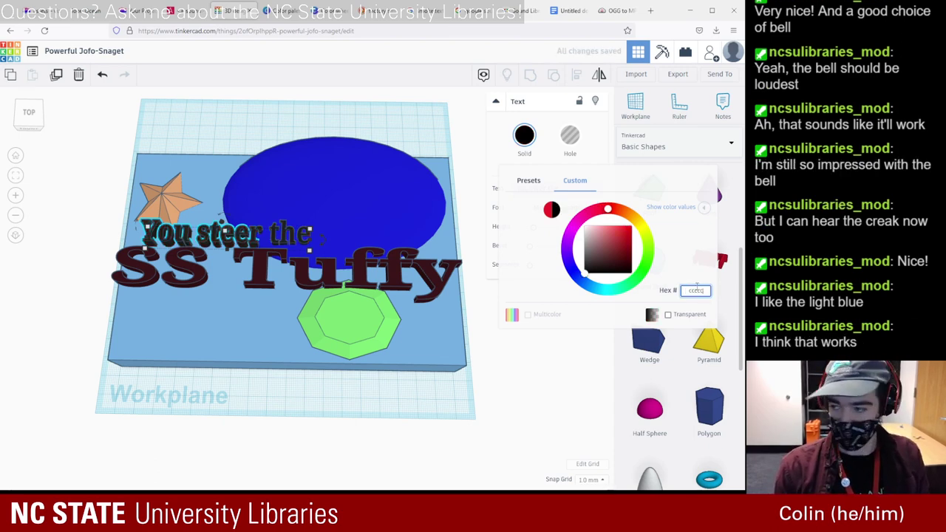
pyautogui.press('Return')
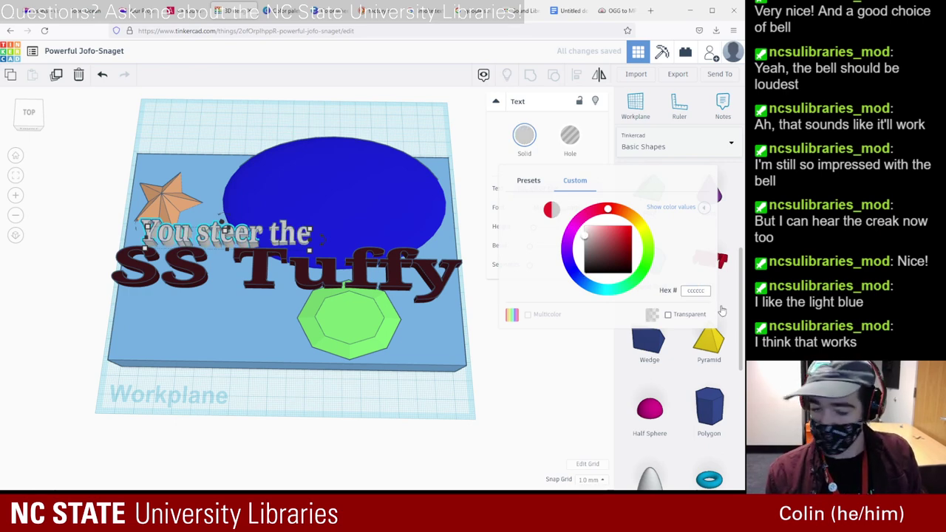
pyautogui.click(538, 424)
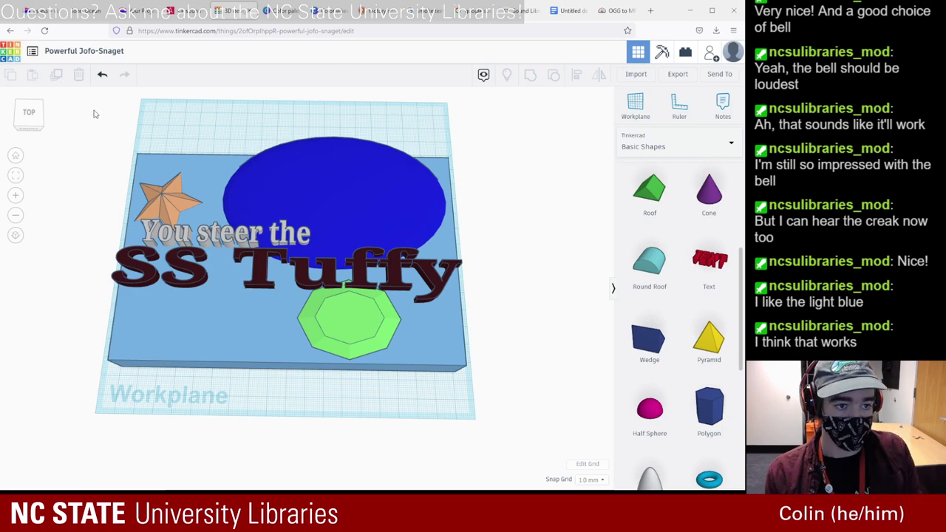
# - Select all the plaque's shapes and export them as a GLB model
pyautogui.moveTo(96, 101); pyautogui.dragTo(505, 395)
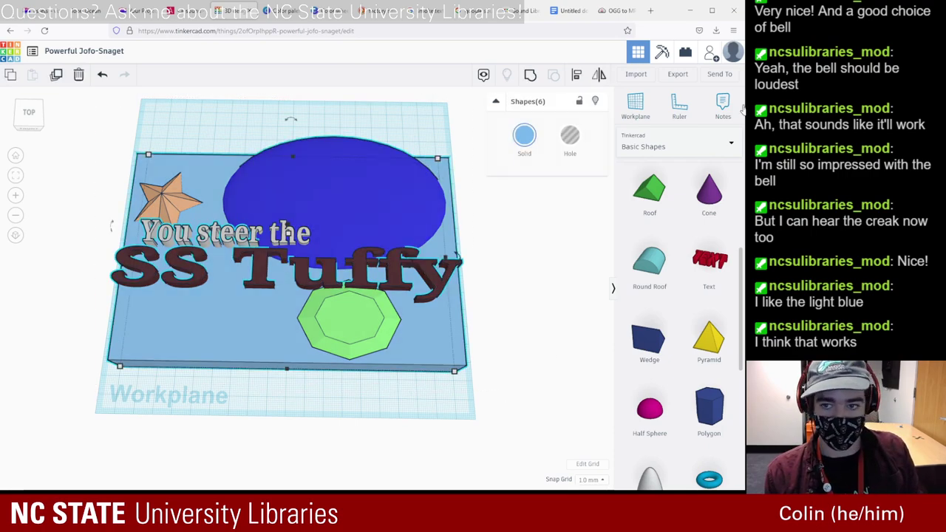
pyautogui.click(670, 74)
pyautogui.click(334, 282)
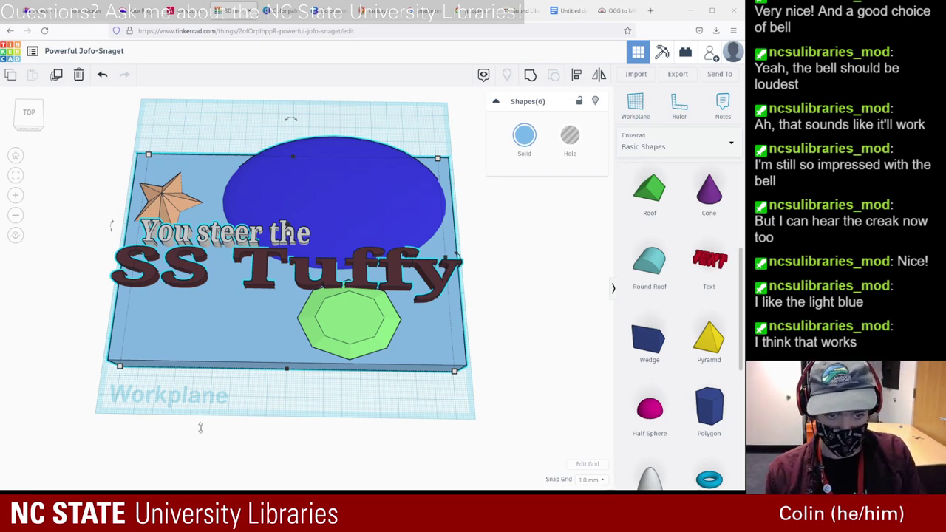
# - Switch to the Glitch vizremoteboat project, close the oceancapture.PNG preview and upload tuffytitlecard.glb to the assets
pyautogui.click(44, 10)
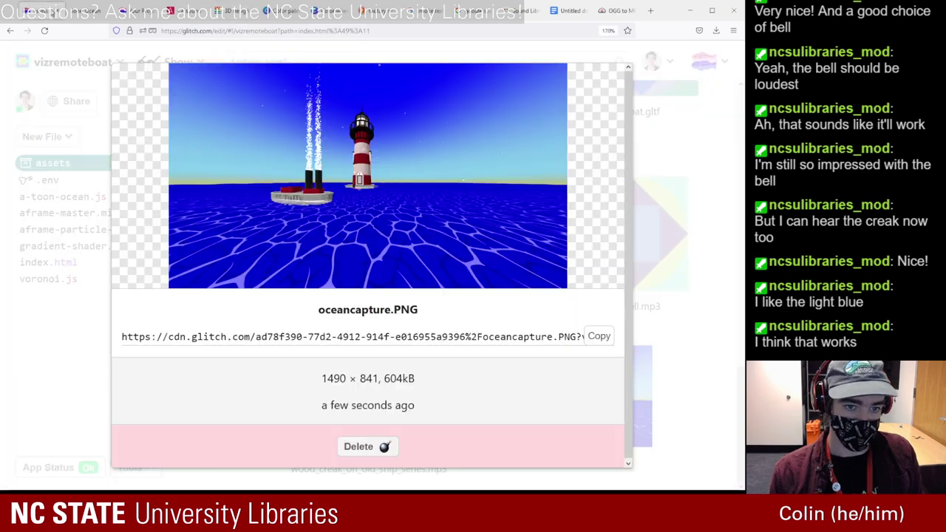
pyautogui.click(63, 467)
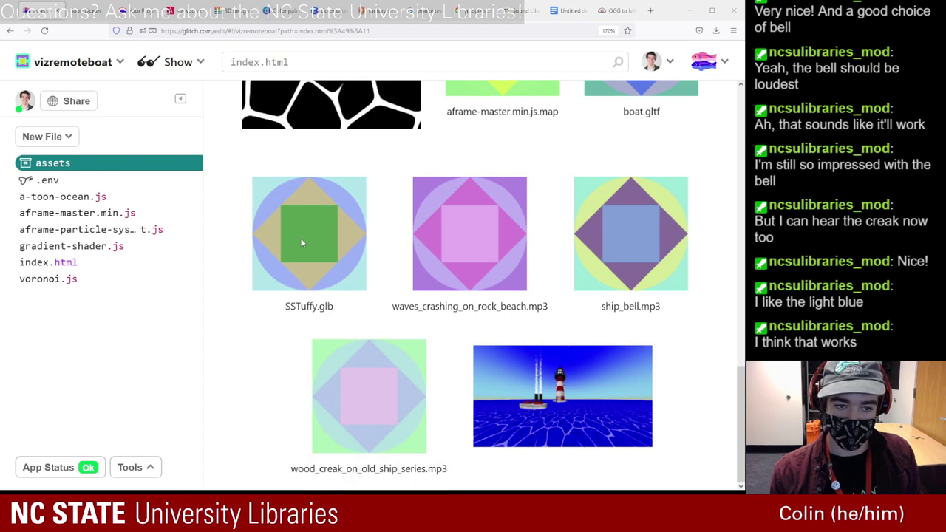
pyautogui.moveTo(739, 446); pyautogui.dragTo(709, 446)
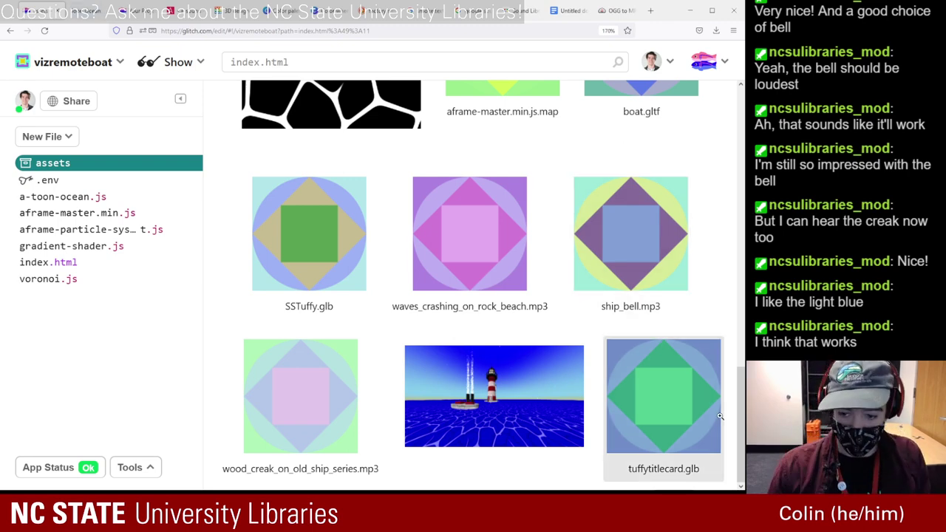
# - Look through index.html, switch to the live ocean scene, reload it and open the A-Frame Inspector
pyautogui.click(49, 264)
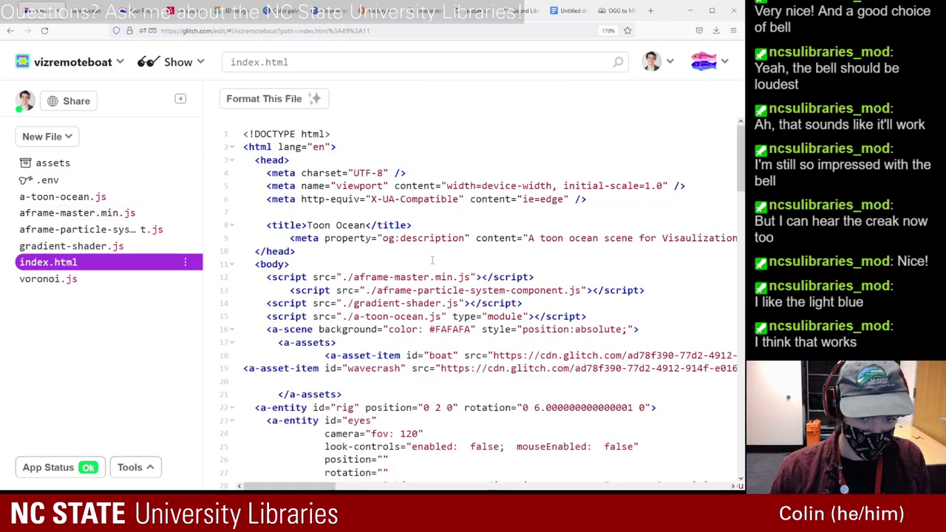
pyautogui.scroll(-5, 432, 260)
pyautogui.scroll(-4, 416, 230)
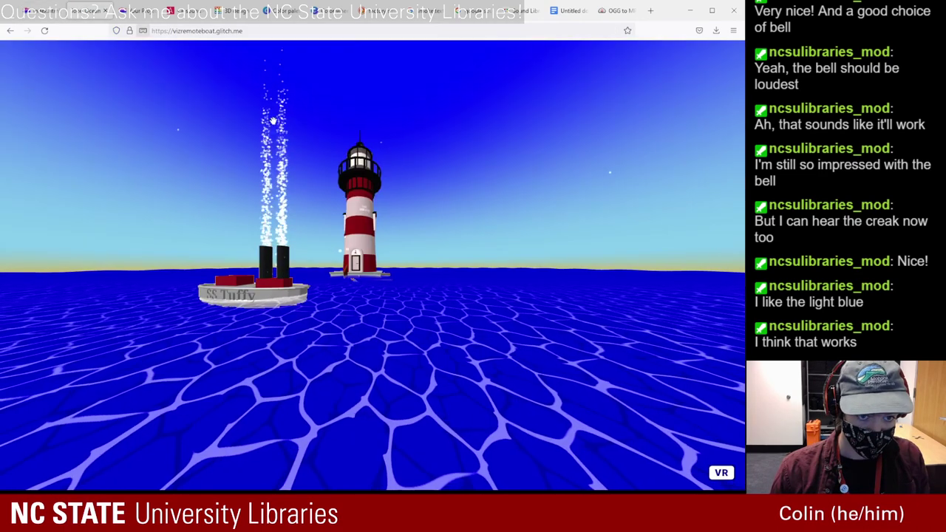
pyautogui.click(44, 31)
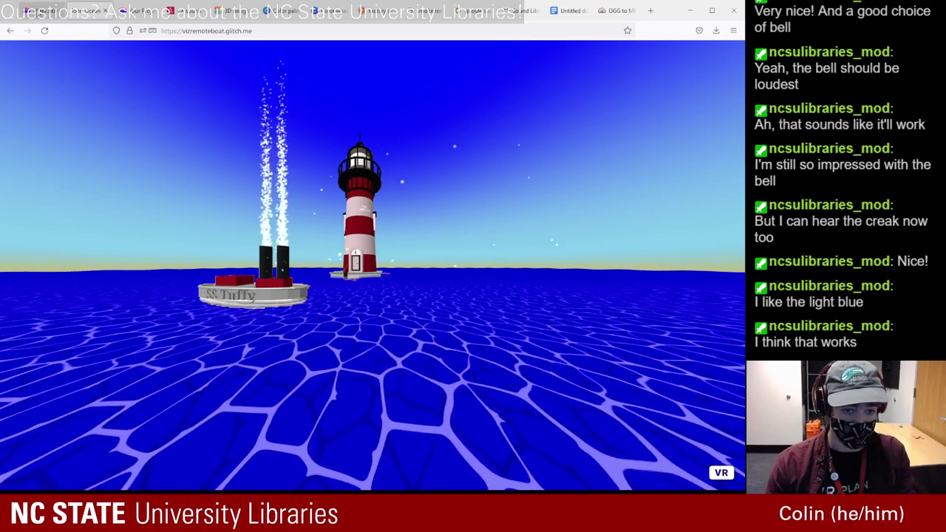
pyautogui.hotkey('ctrl', 'alt', 'i')
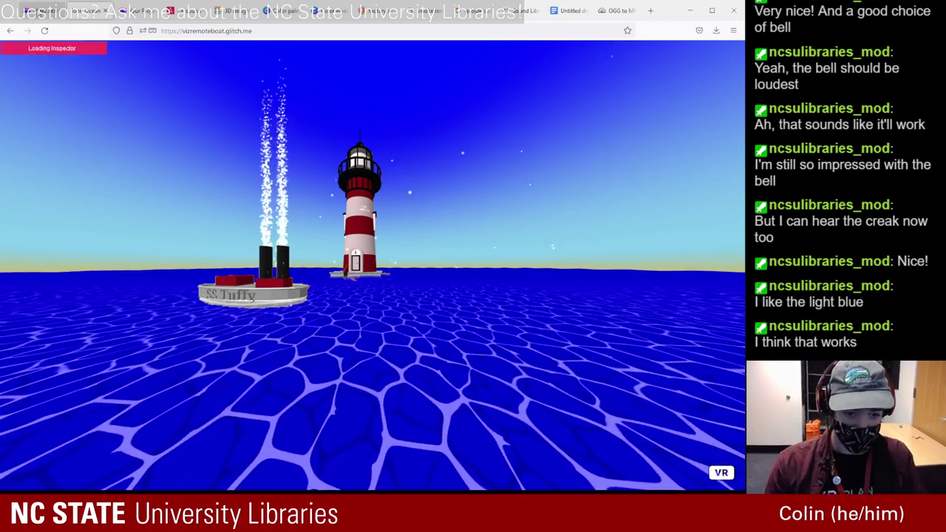
# - Add a new entity to the scene with the ID "splashcard" and give it a geometry component
pyautogui.scroll(-5, 445, 274)
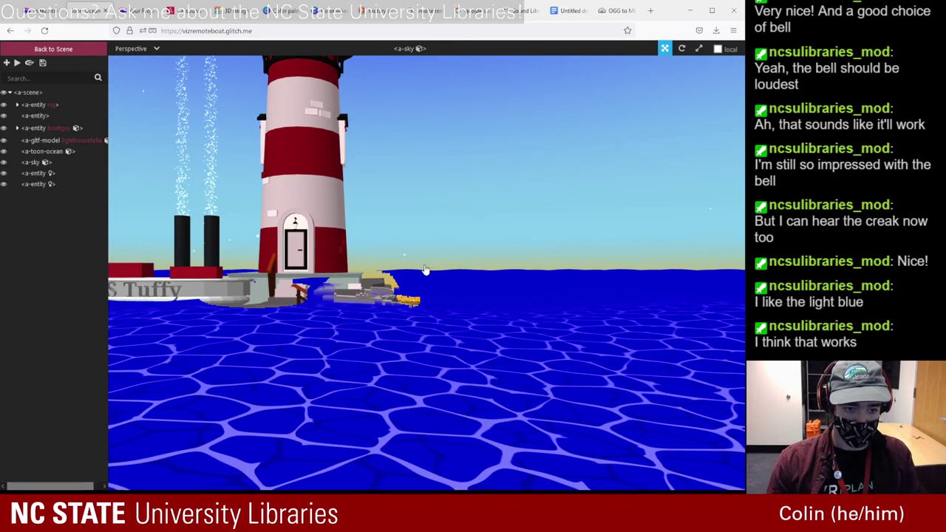
pyautogui.scroll(-2, 425, 270)
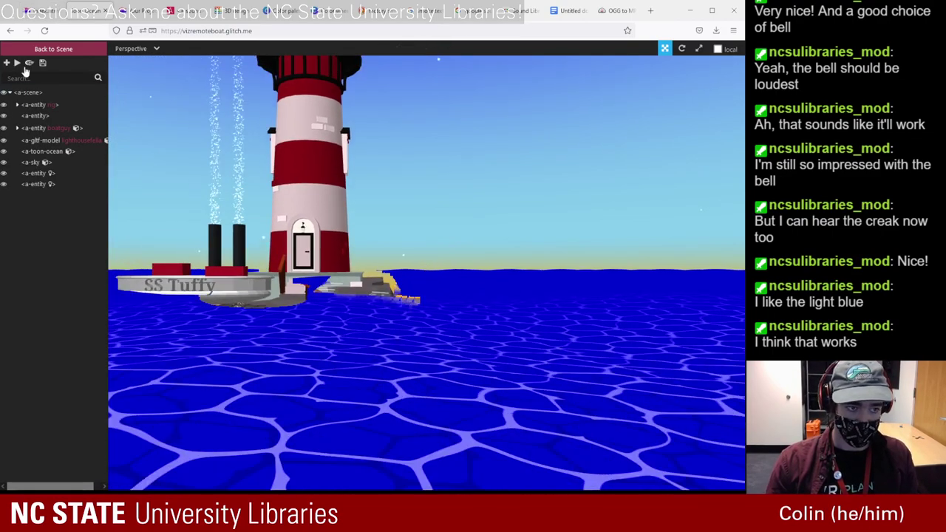
pyautogui.click(6, 64)
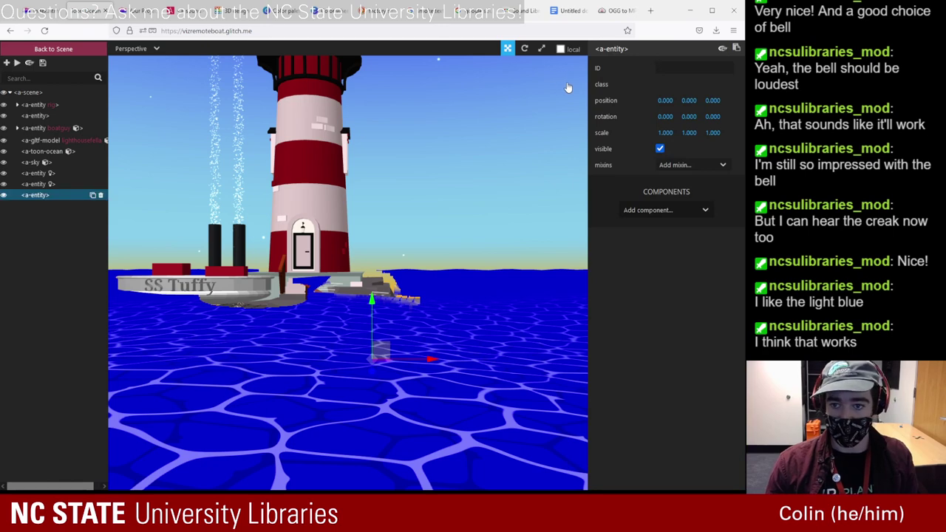
pyautogui.click(669, 211)
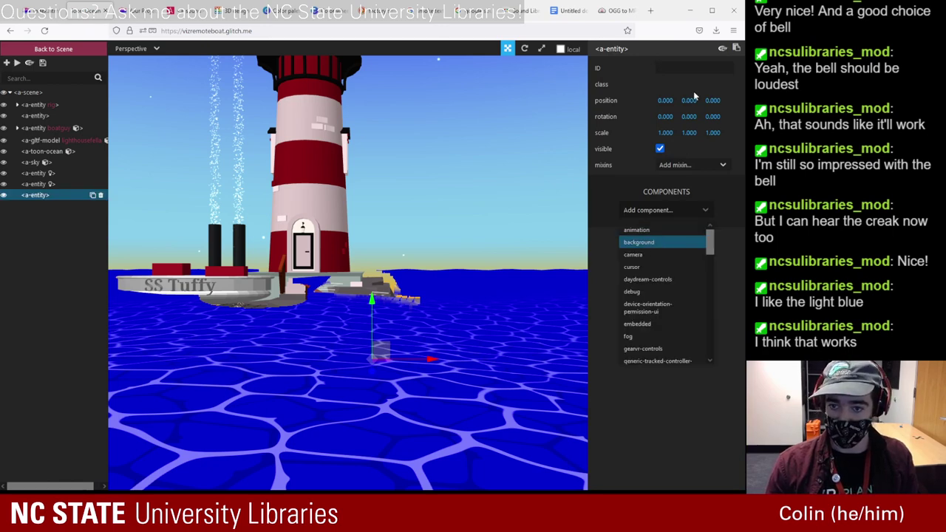
pyautogui.click(681, 65)
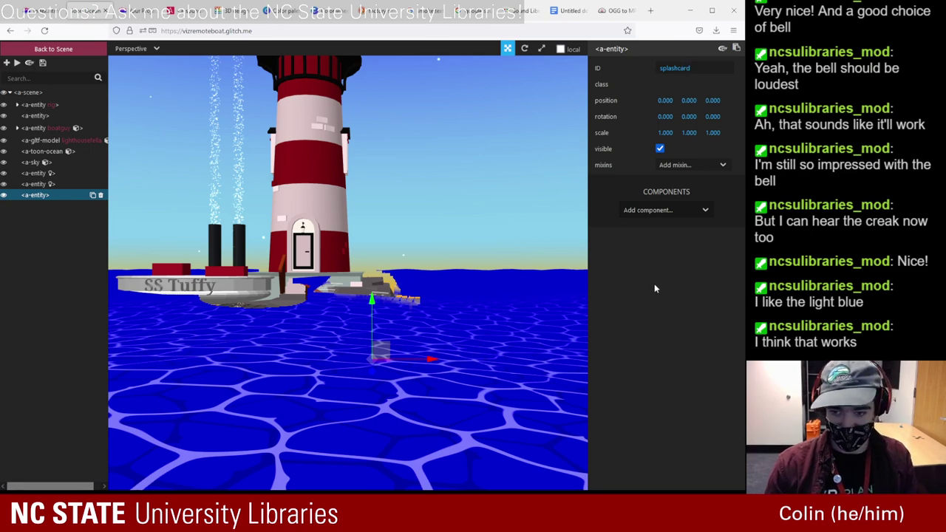
pyautogui.click(643, 209)
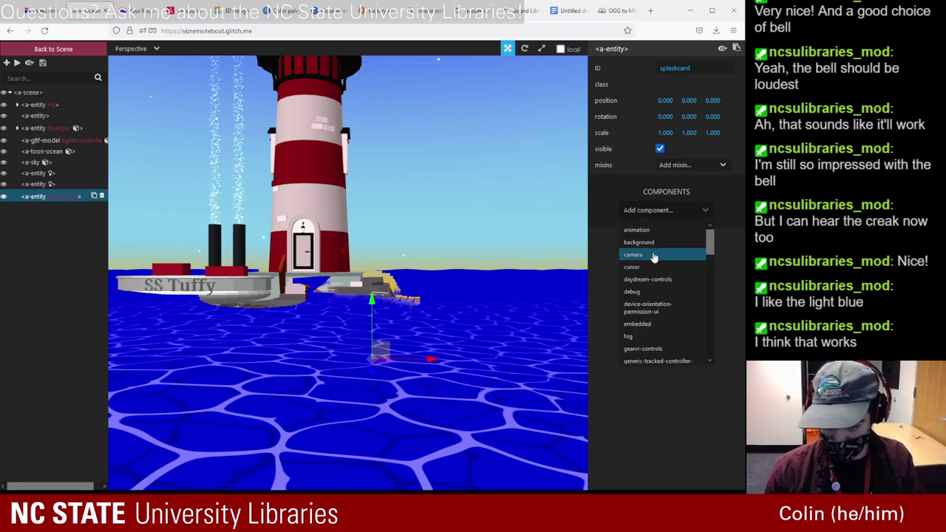
pyautogui.scroll(-3, 654, 259)
pyautogui.click(656, 296)
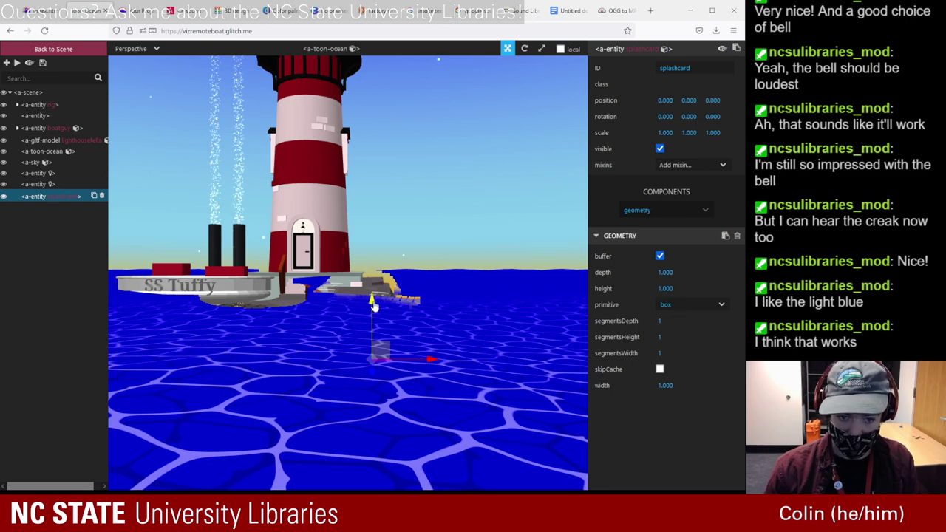
# - Move the splashcard box beside the lighthouse and boat, to about position -1.228, 1.746, 2.282
pyautogui.moveTo(372, 300); pyautogui.dragTo(362, 74)
pyautogui.moveTo(397, 214); pyautogui.dragTo(397, 254)
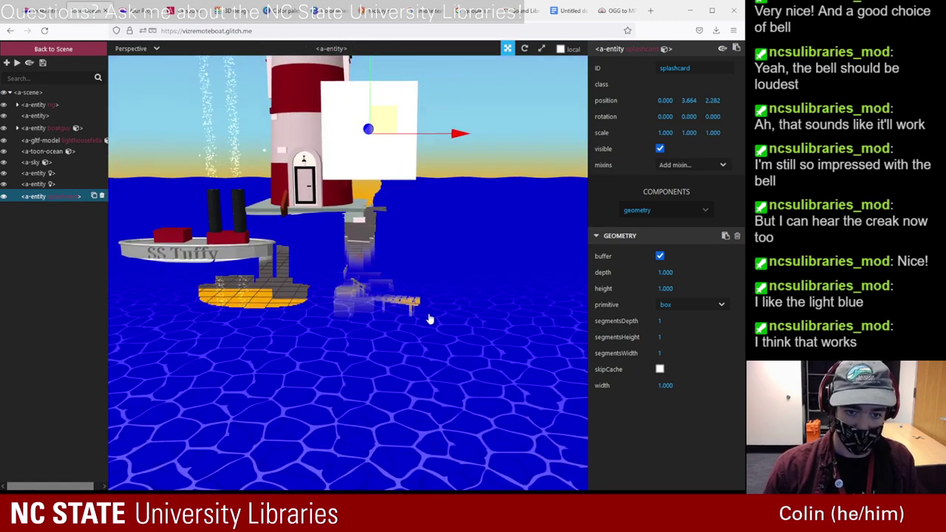
pyautogui.scroll(-5, 412, 310)
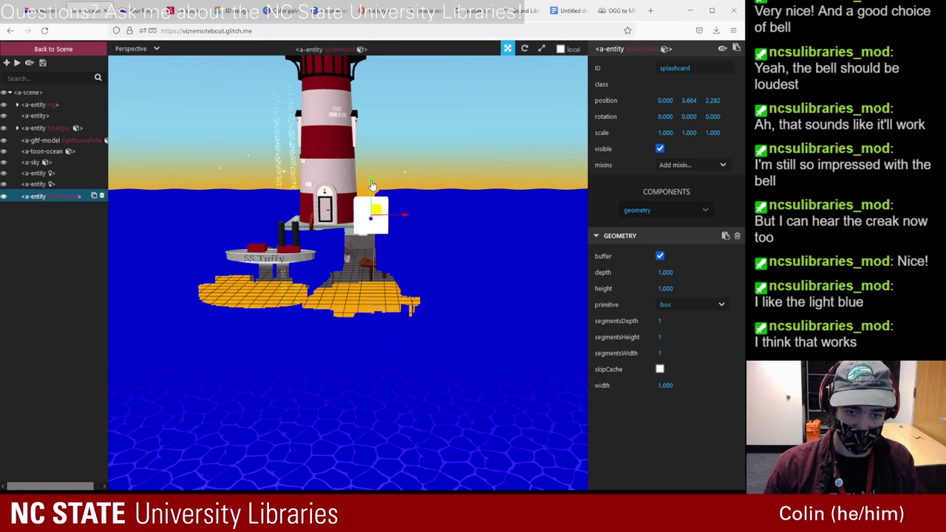
pyautogui.moveTo(371, 240); pyautogui.dragTo(369, 250)
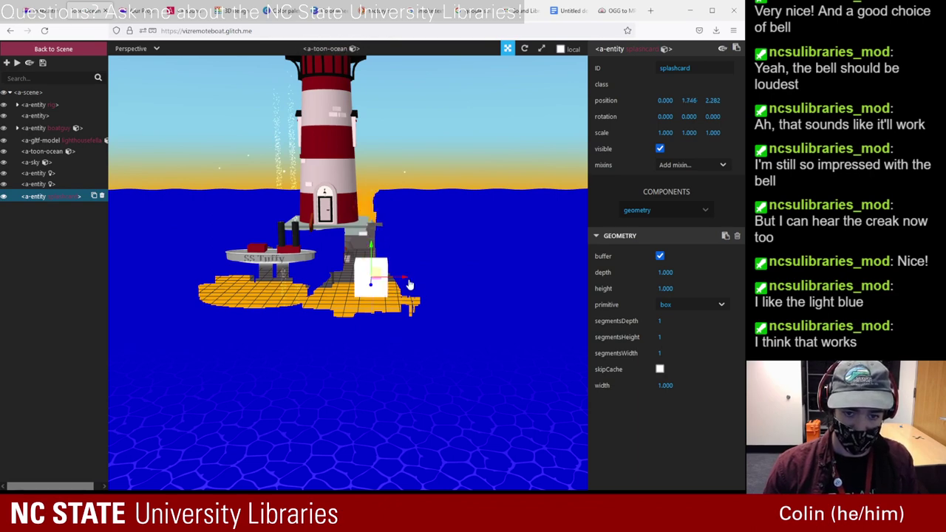
pyautogui.moveTo(405, 281); pyautogui.dragTo(364, 282)
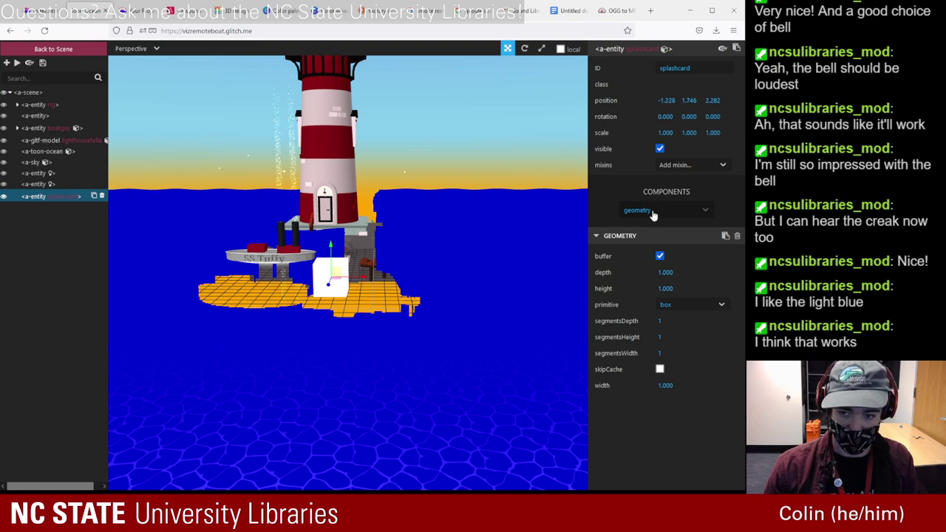
# - Add a gltf-model component to the splashcard entity
pyautogui.click(686, 213)
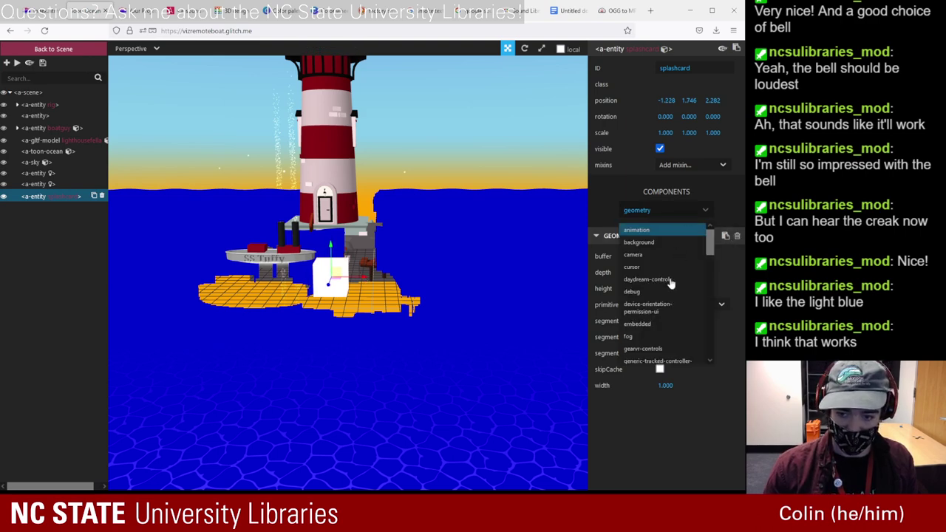
pyautogui.scroll(-8, 671, 281)
pyautogui.scroll(2, 672, 283)
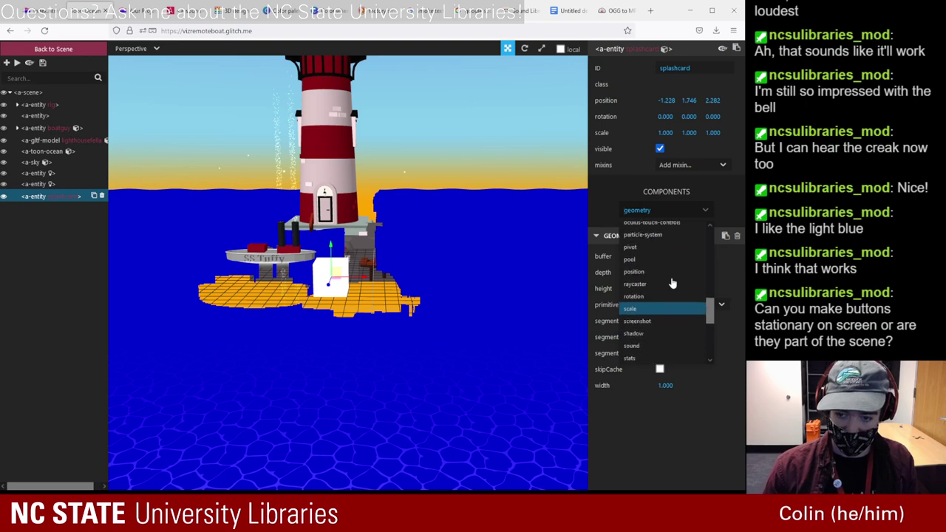
pyautogui.scroll(8, 673, 282)
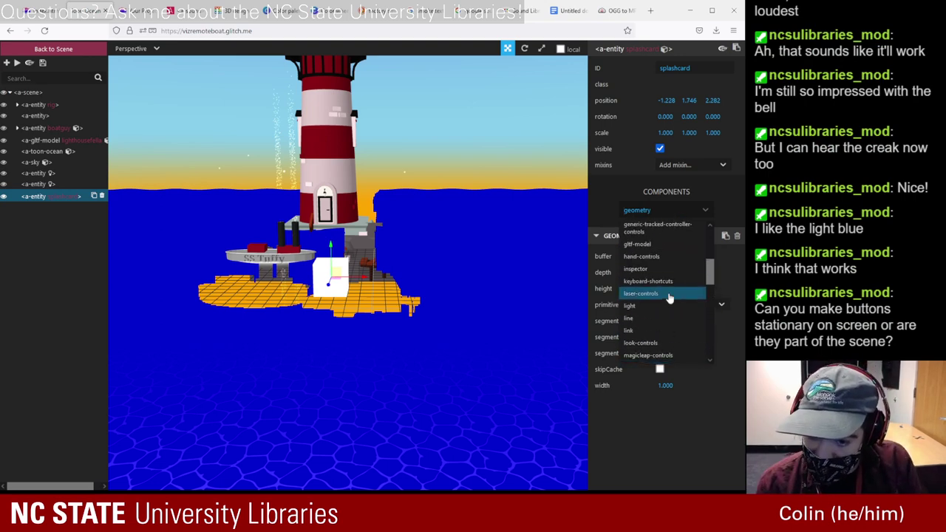
pyautogui.click(665, 244)
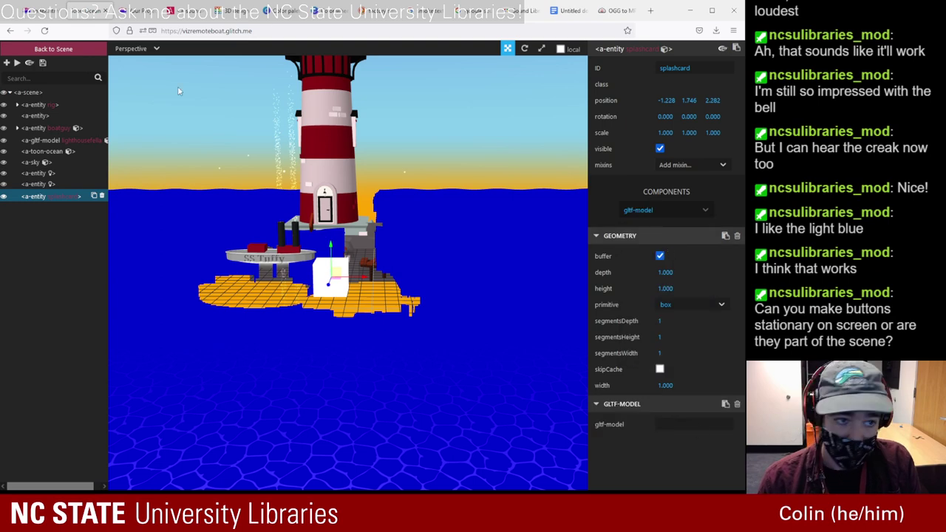
# - Copy the URL of tuffytitlecard.glb from the Glitch assets and set it as the splashcard's gltf-model source in the ocean scene
pyautogui.hotkey('ctrl', 'shift', 'Tab')
pyautogui.click(48, 163)
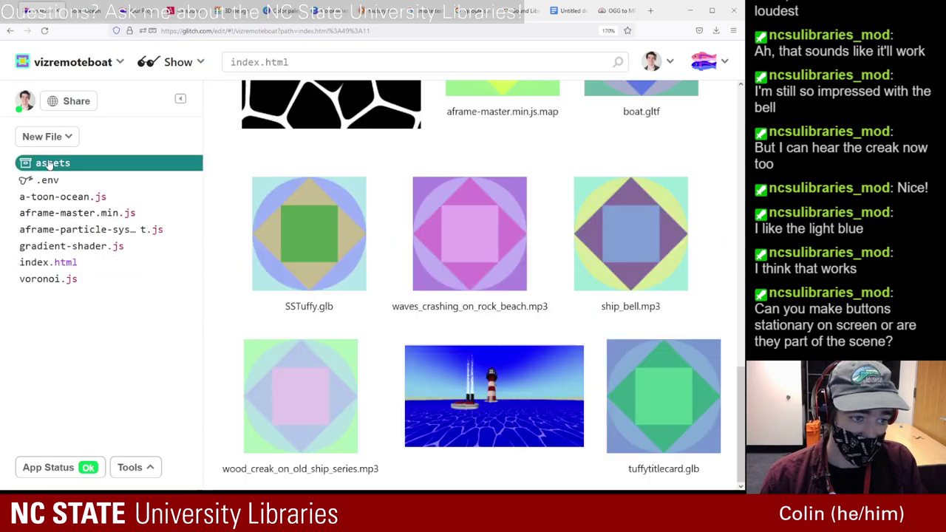
pyautogui.click(634, 392)
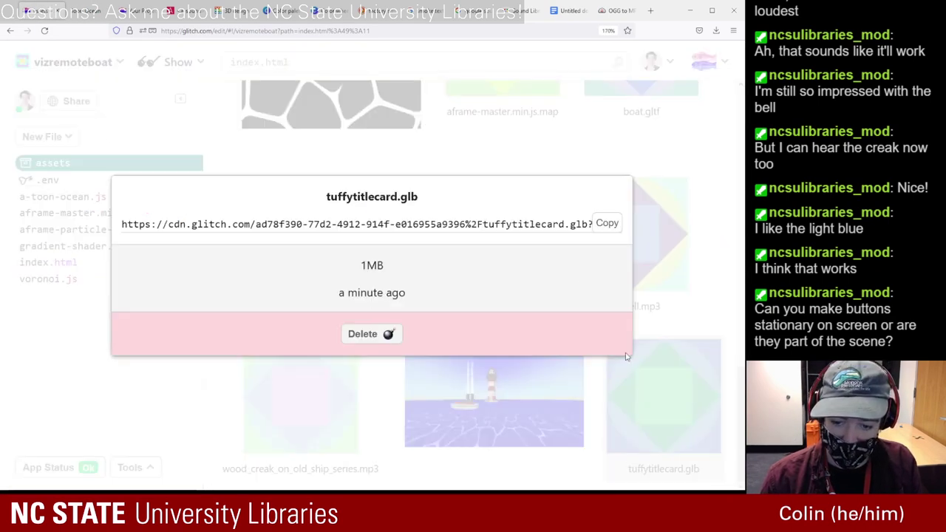
pyautogui.click(607, 222)
pyautogui.hotkey('ctrl', 'Tab')
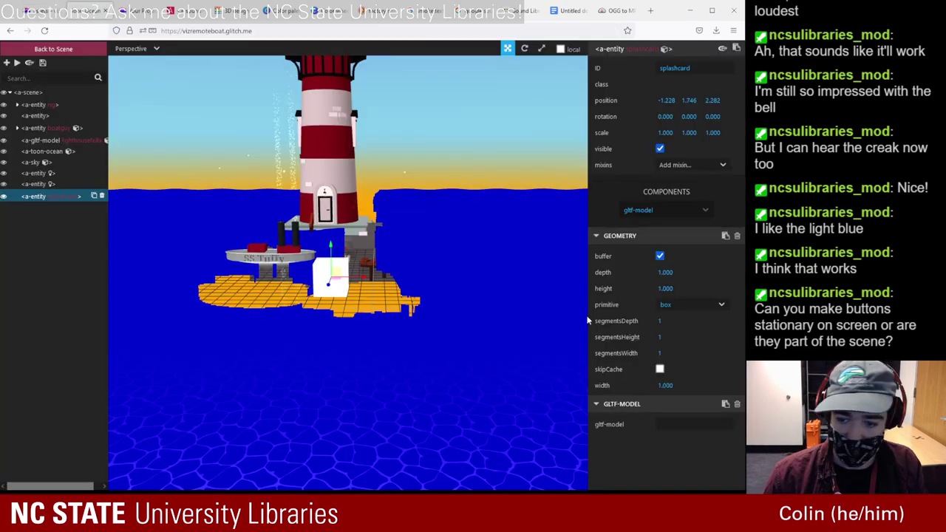
pyautogui.click(666, 425)
pyautogui.hotkey('ctrl', 'v')
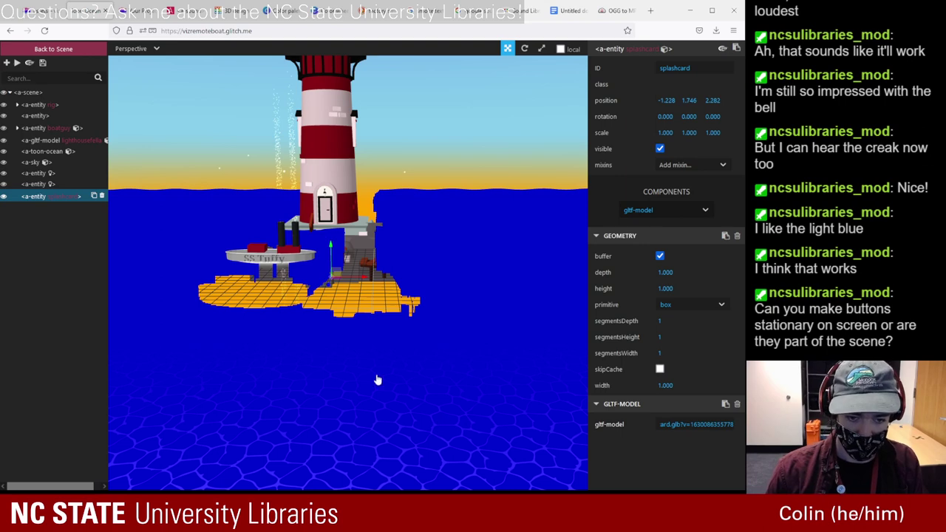
# - Start scene playback, focus the view on the splashcard and set its scale to 0.1 on all three axes
pyautogui.click(17, 63)
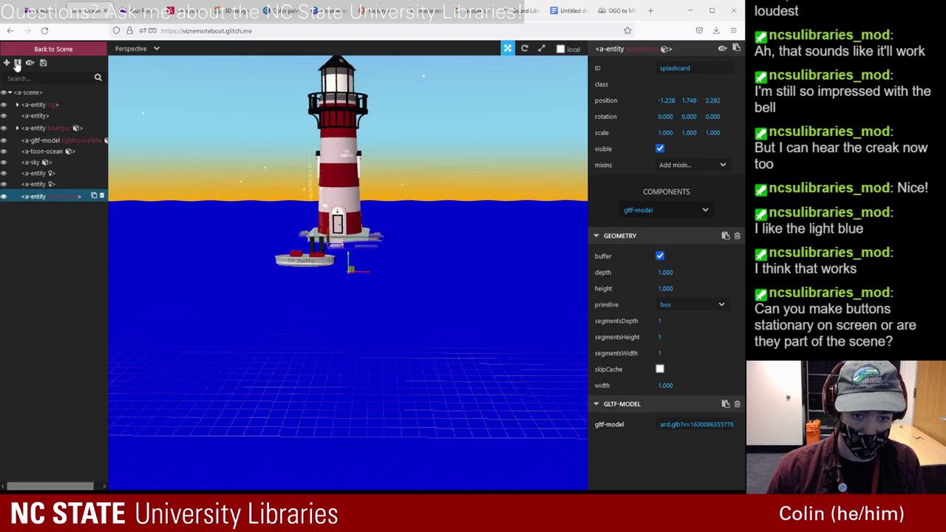
pyautogui.doubleClick(40, 197)
pyautogui.moveTo(380, 376); pyautogui.dragTo(358, 474)
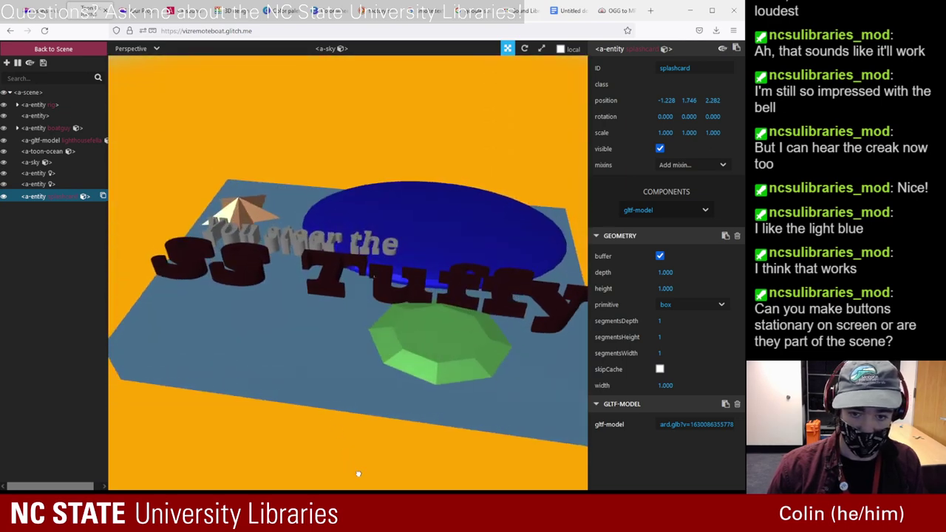
pyautogui.click(667, 132)
pyautogui.write('0.1')
pyautogui.press('Tab')
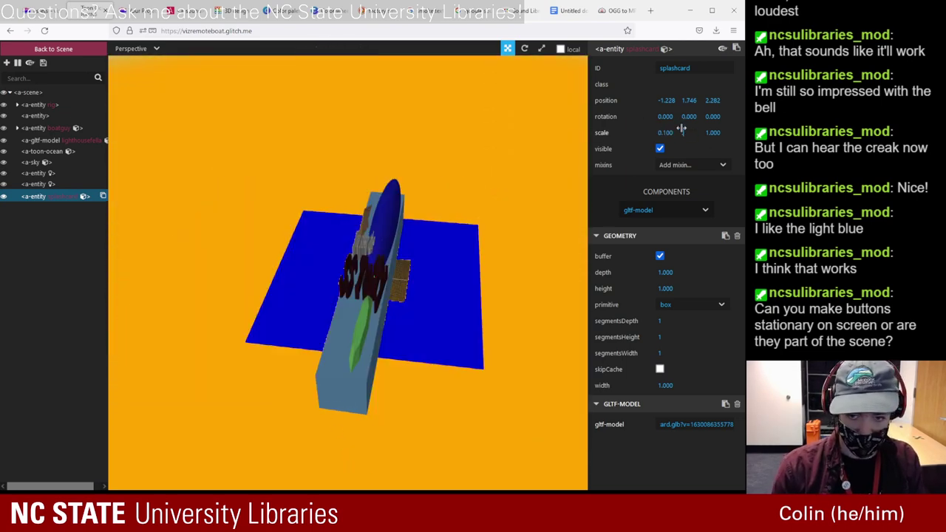
pyautogui.write('0.1')
pyautogui.press('Tab')
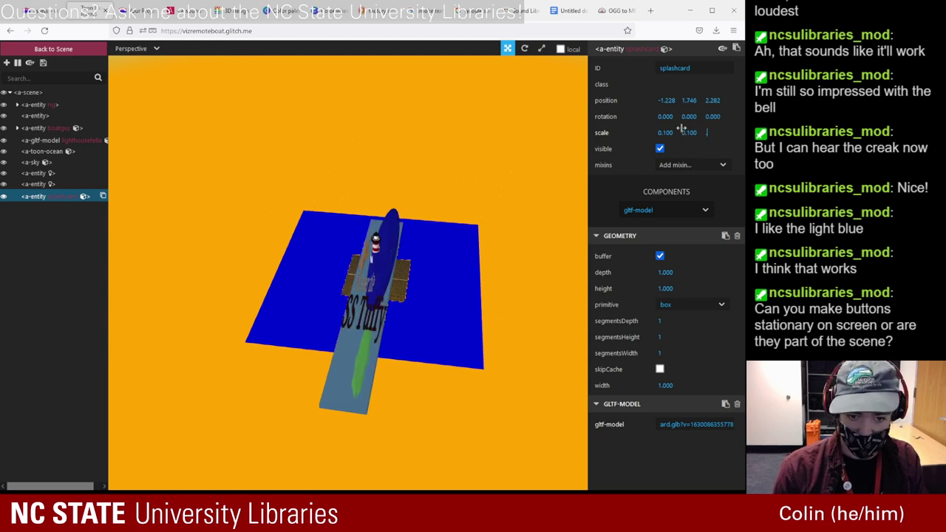
pyautogui.write('.1')
pyautogui.press('Return')
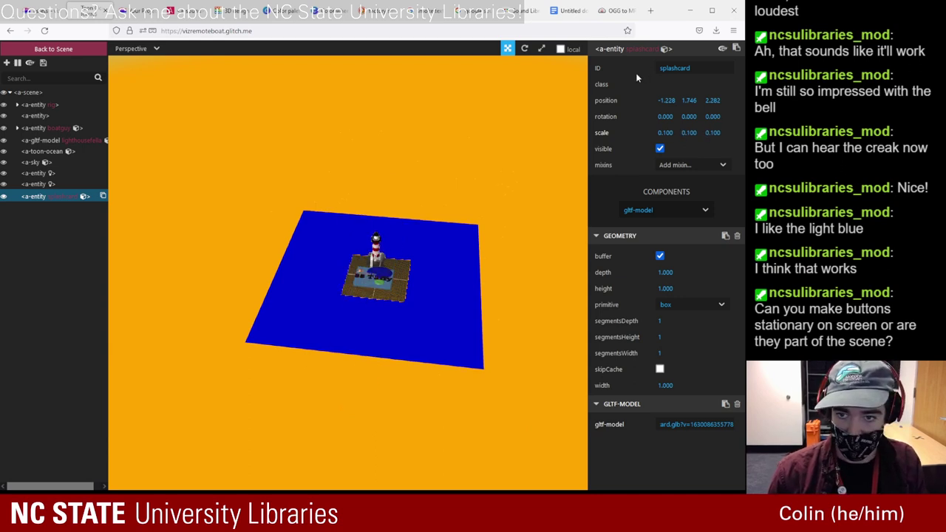
# - Tilt the splashcard freehand to an X rotation of about 46 degrees and check it in the live scene
pyautogui.click(525, 48)
pyautogui.scroll(3, 380, 296)
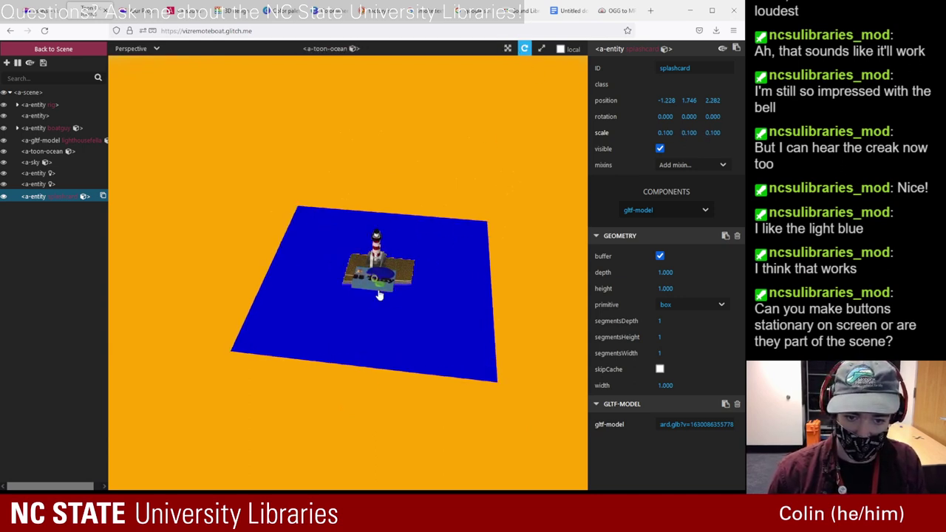
pyautogui.scroll(5, 378, 305)
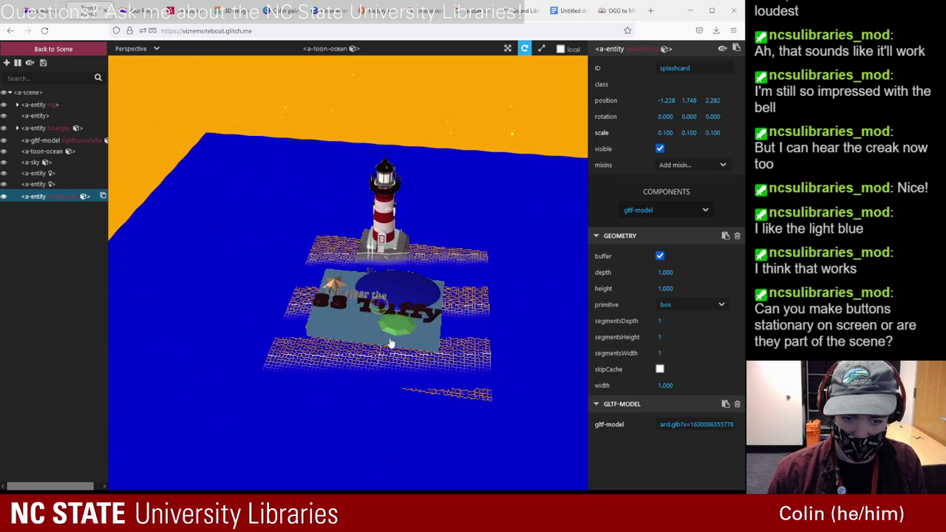
pyautogui.scroll(2, 390, 344)
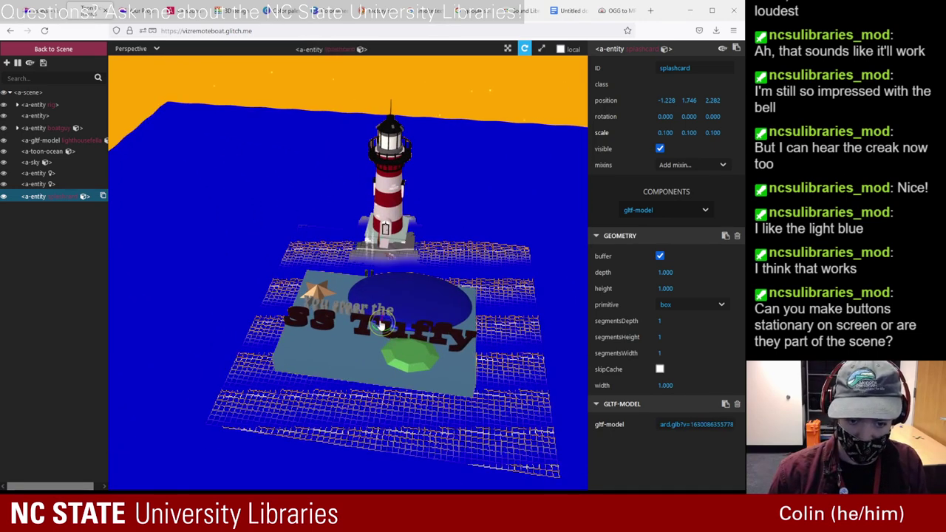
pyautogui.moveTo(382, 324)
pyautogui.mouseDown()
pyautogui.moveTo(381, 341)
pyautogui.moveTo(382, 320)
pyautogui.mouseUp()
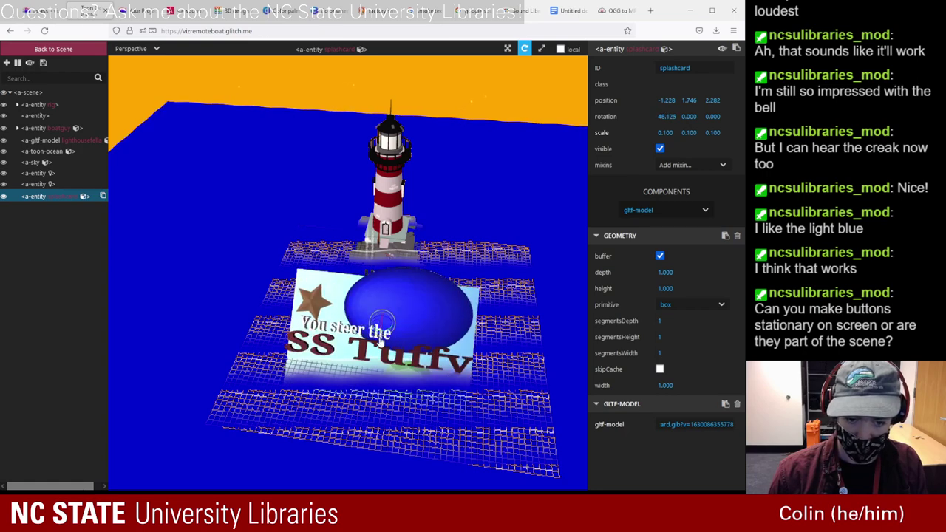
pyautogui.click(61, 53)
pyautogui.click(62, 53)
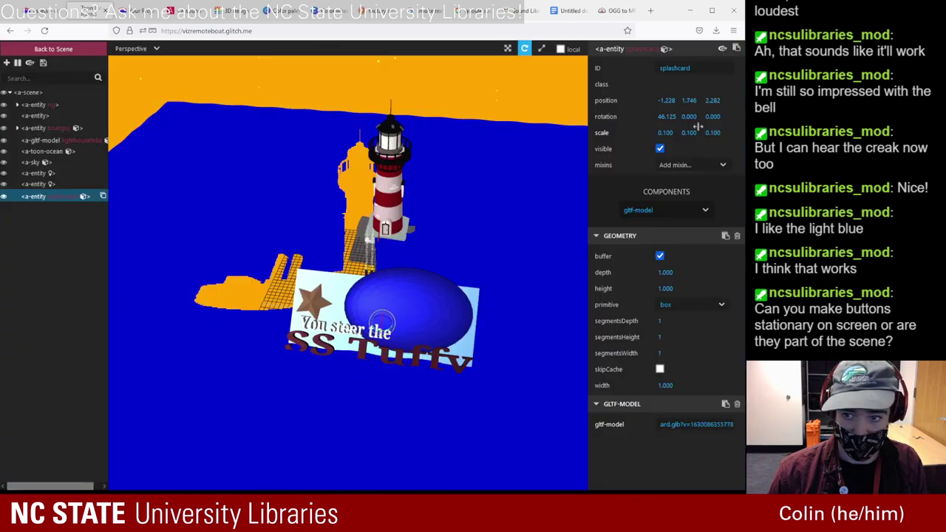
# - Set the splashcard's X rotation to 90 degrees
pyautogui.press('Tab')
pyautogui.click(662, 116)
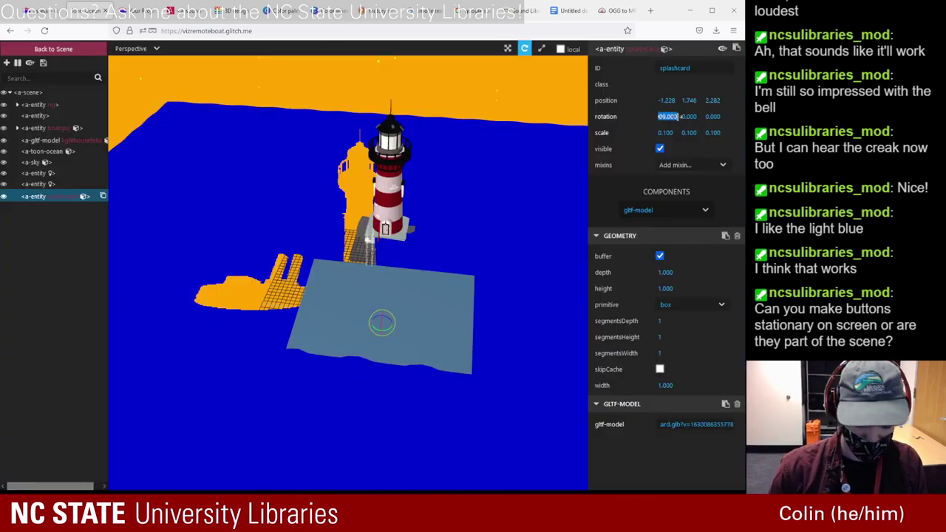
pyautogui.write('90')
pyautogui.press('Tab')
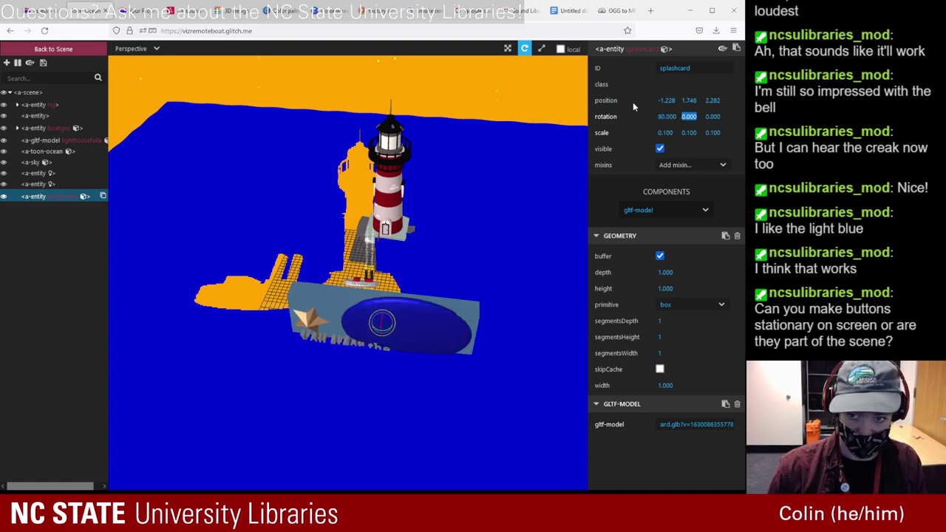
# - Set the splashcard's scale to 0.01 on all three axes and check it in the live scene
pyautogui.click(665, 132)
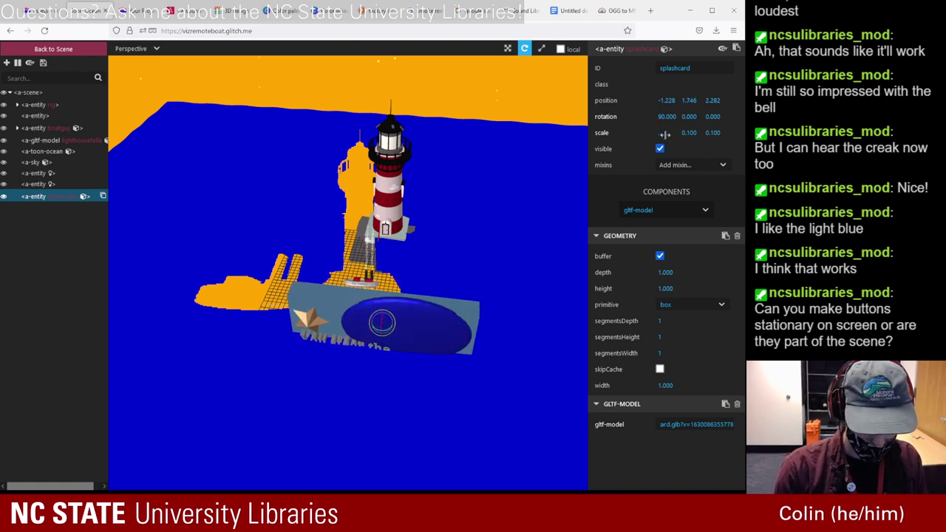
pyautogui.write('0.01')
pyautogui.press('Tab')
pyautogui.press('BackSpace')
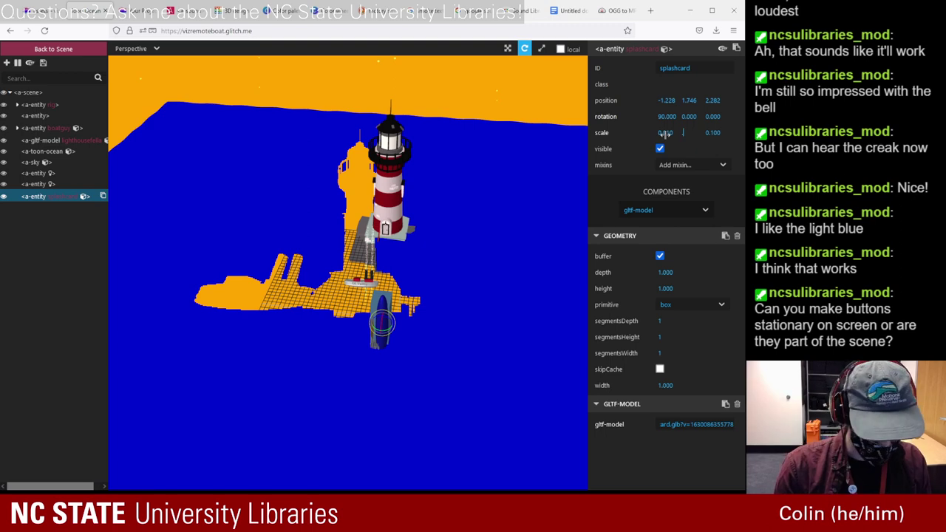
pyautogui.write('0.01')
pyautogui.press('Tab')
pyautogui.write('0')
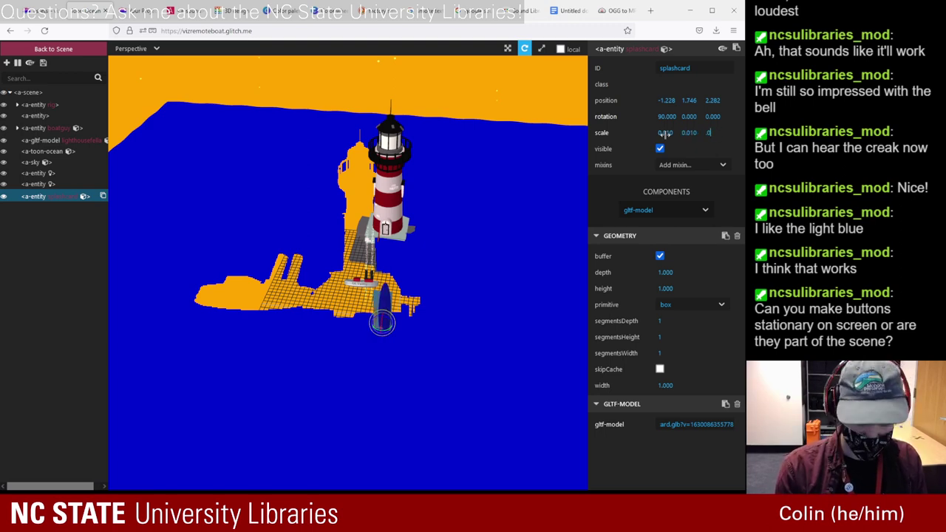
pyautogui.write('.01')
pyautogui.press('Return')
pyautogui.click(63, 50)
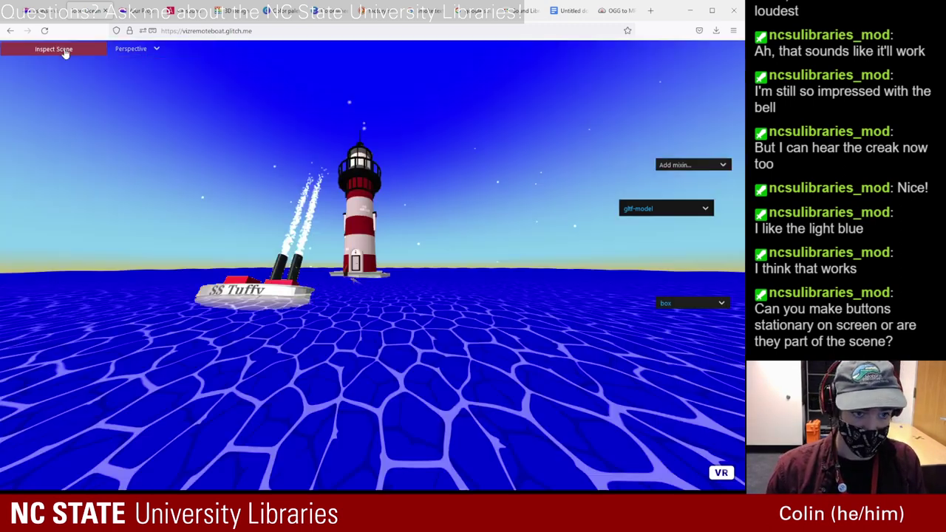
pyautogui.click(63, 50)
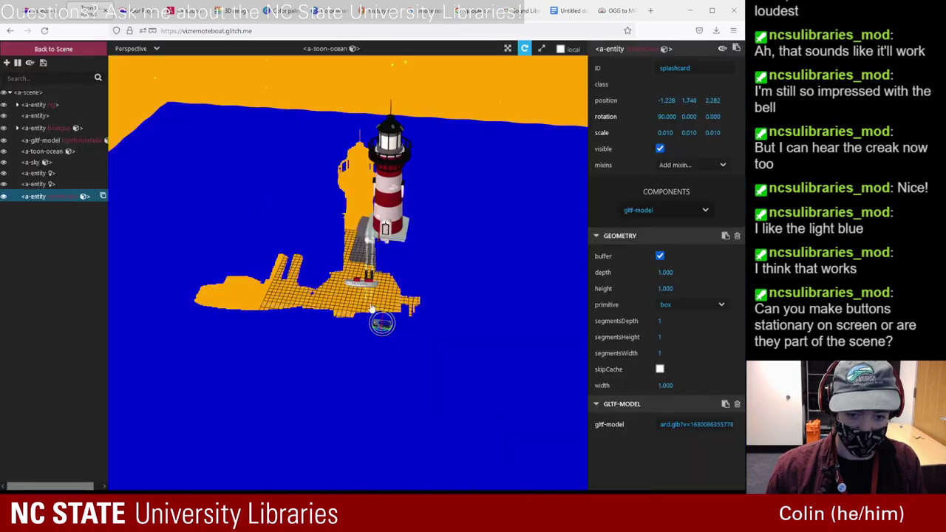
# - Move the splashcard back toward the lighthouse to a Z position of about -4.009 and check it in the live scene
pyautogui.click(508, 49)
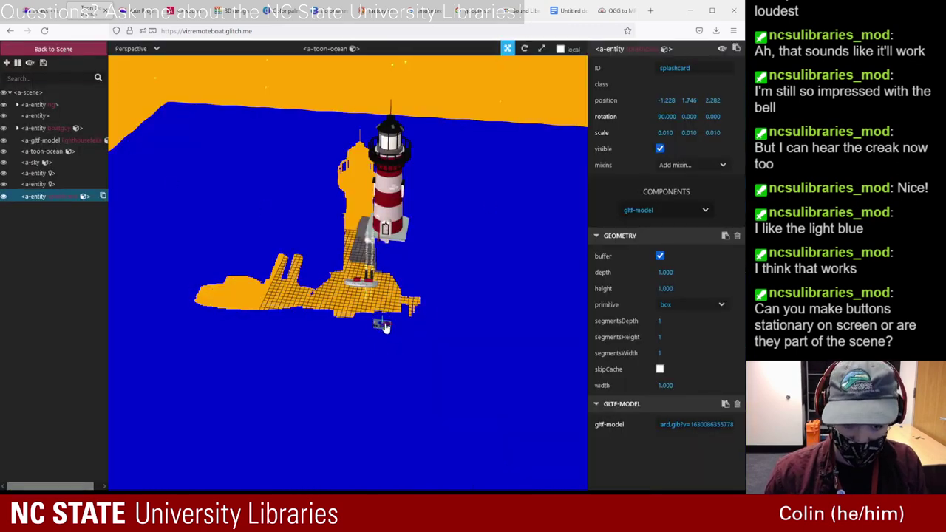
pyautogui.moveTo(383, 327); pyautogui.dragTo(401, 293)
pyautogui.click(71, 50)
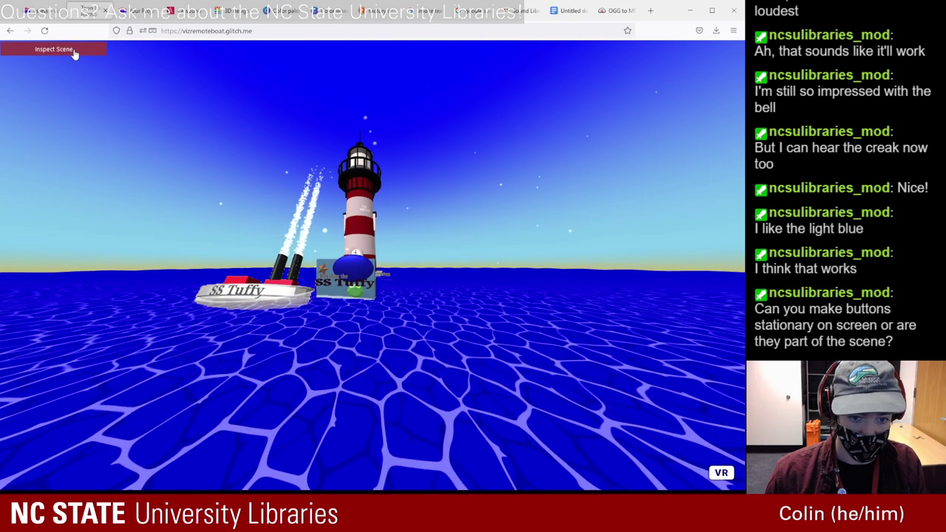
pyautogui.click(71, 52)
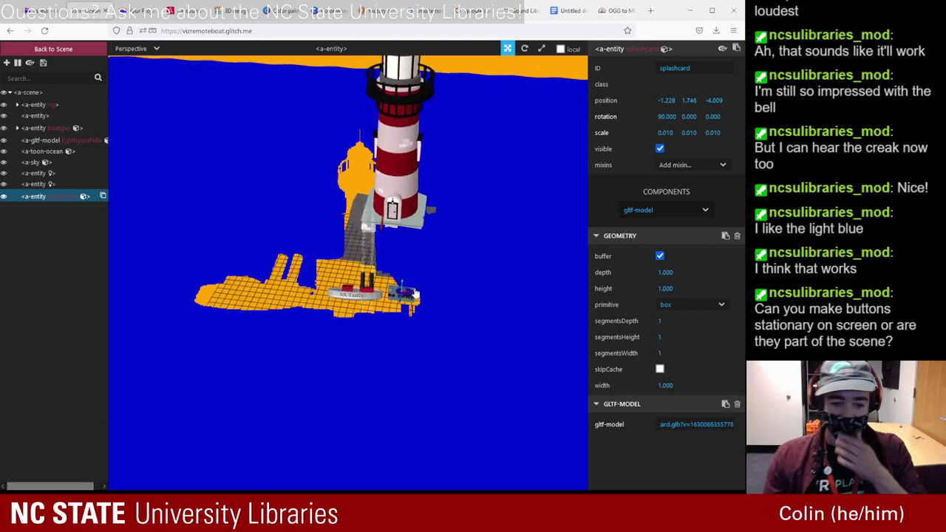
# - Move the splashcard forward in two stages, to Z about -1.545 and then 0.043, checking the live scene after each
pyautogui.moveTo(401, 303); pyautogui.dragTo(394, 331)
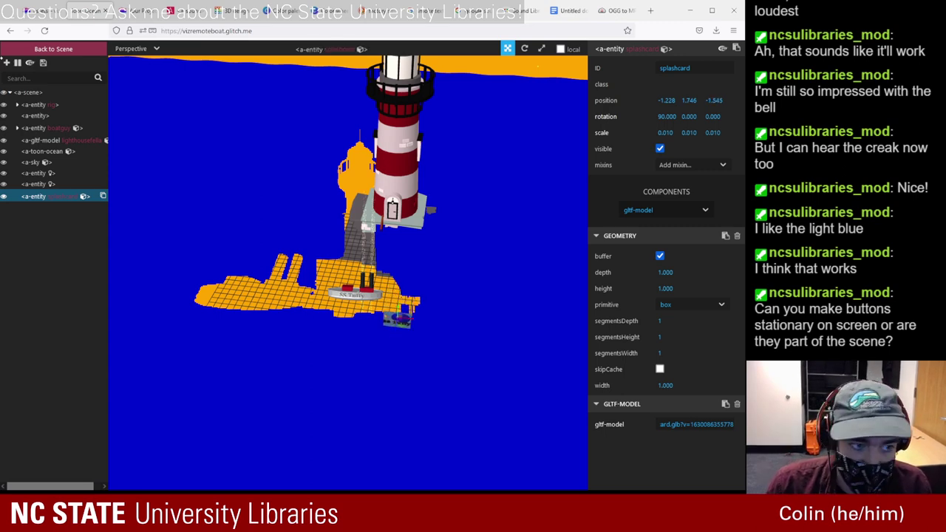
pyautogui.click(45, 51)
pyautogui.click(46, 52)
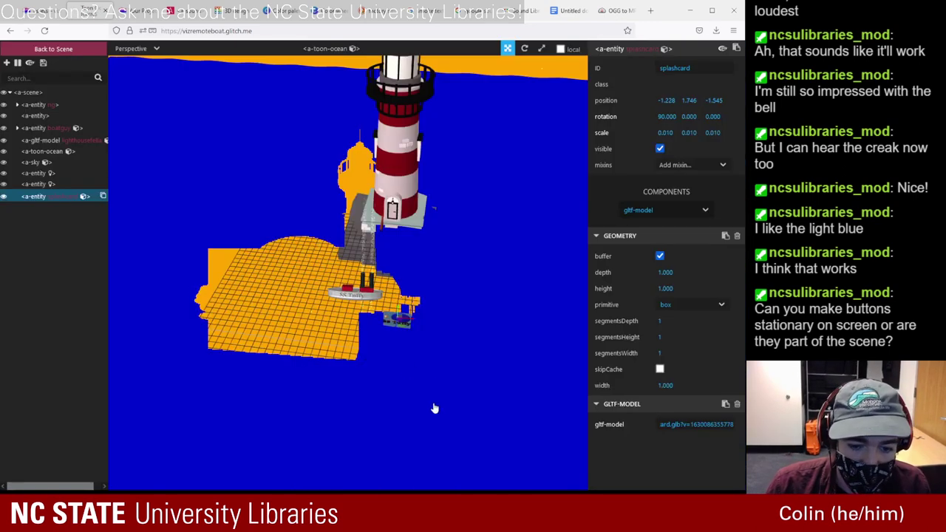
pyautogui.moveTo(395, 350); pyautogui.dragTo(395, 353)
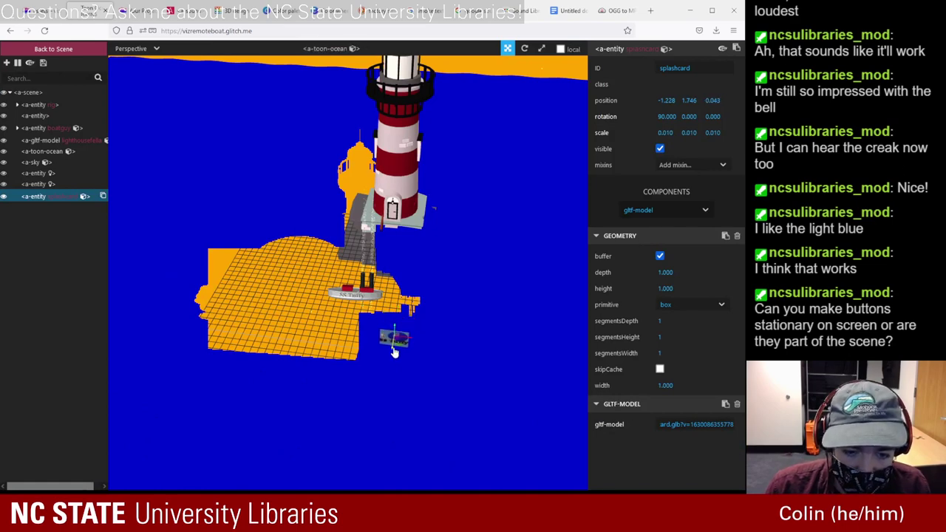
pyautogui.click(66, 51)
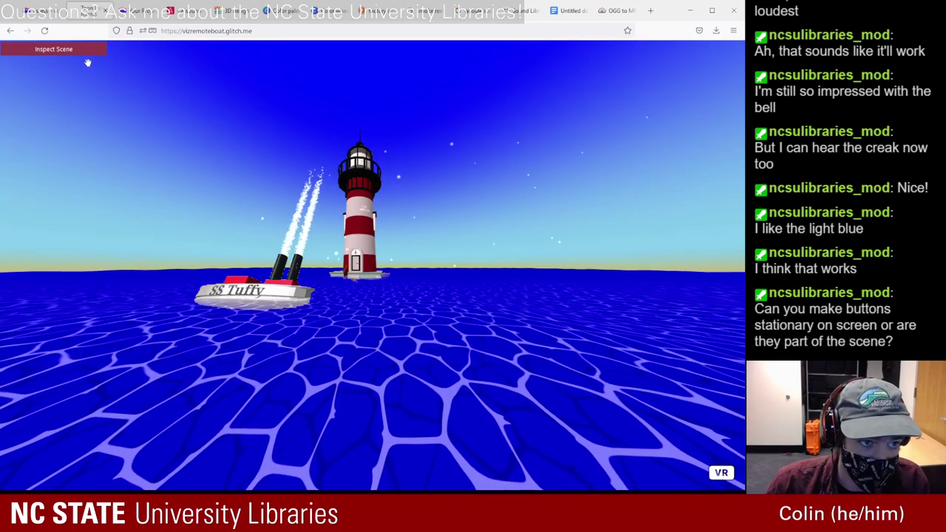
pyautogui.click(88, 53)
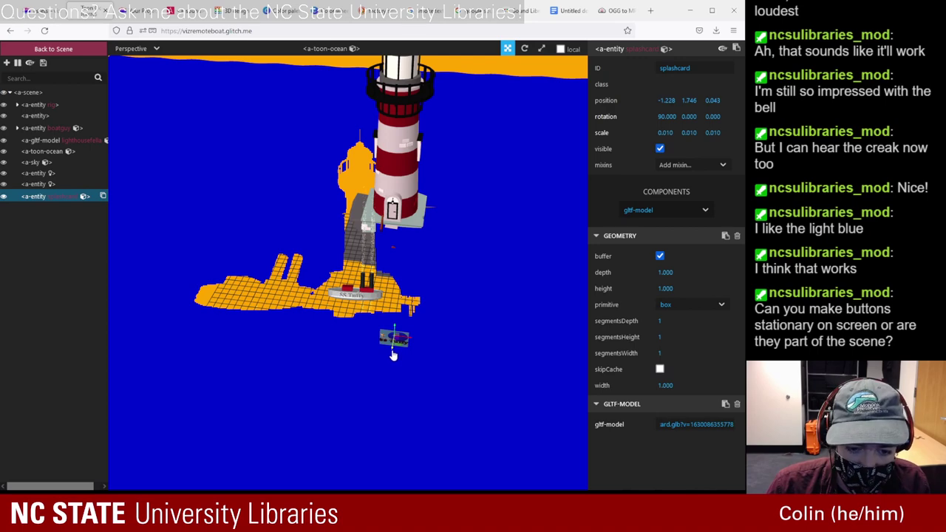
# - Move the splashcard slightly back along its Z axis toward the boat and check it in the live scene
pyautogui.moveTo(393, 355); pyautogui.dragTo(393, 341)
pyautogui.click(396, 343)
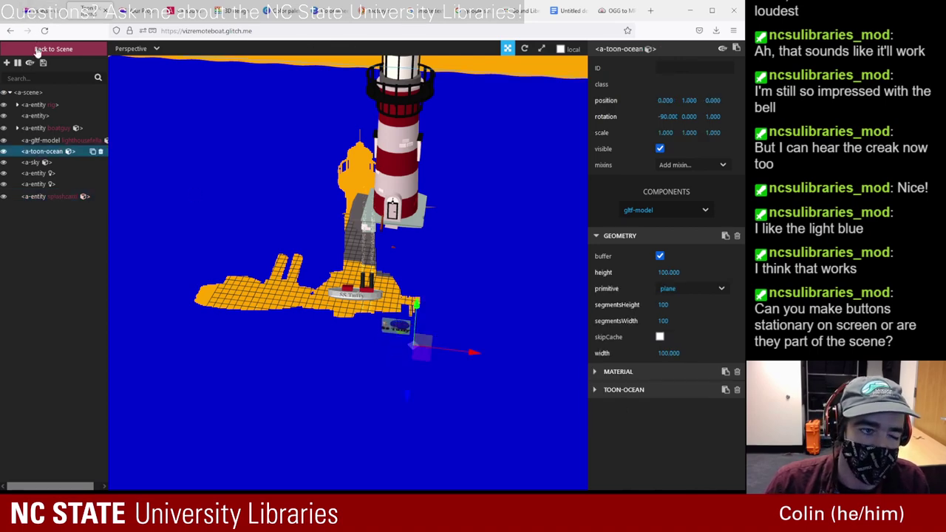
pyautogui.click(37, 50)
pyautogui.click(37, 50)
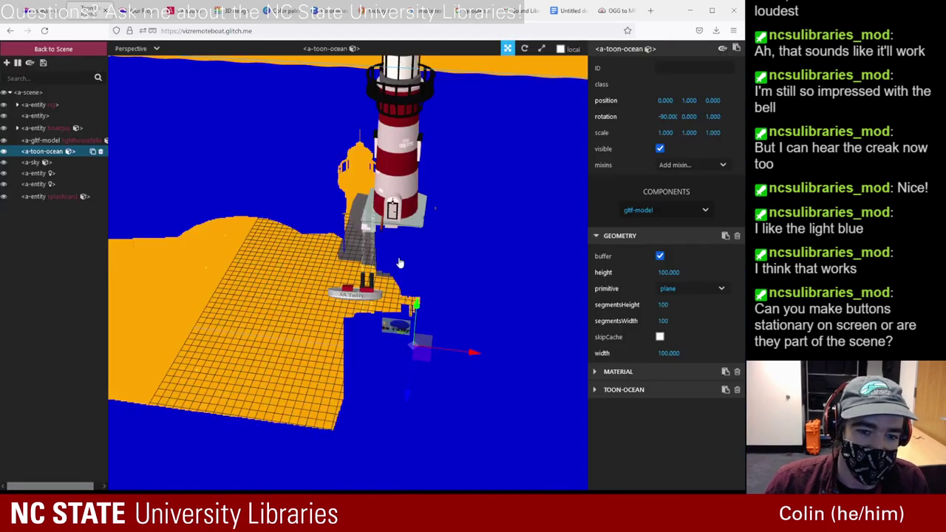
# - Move the splashcard along its X axis to about -0.166 and check it in the live scene
pyautogui.moveTo(474, 356); pyautogui.dragTo(489, 356)
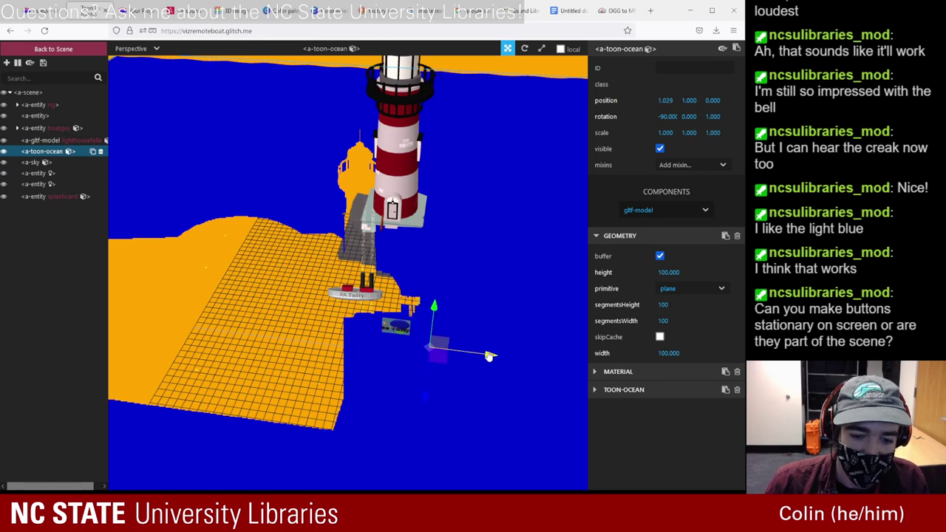
pyautogui.click(398, 326)
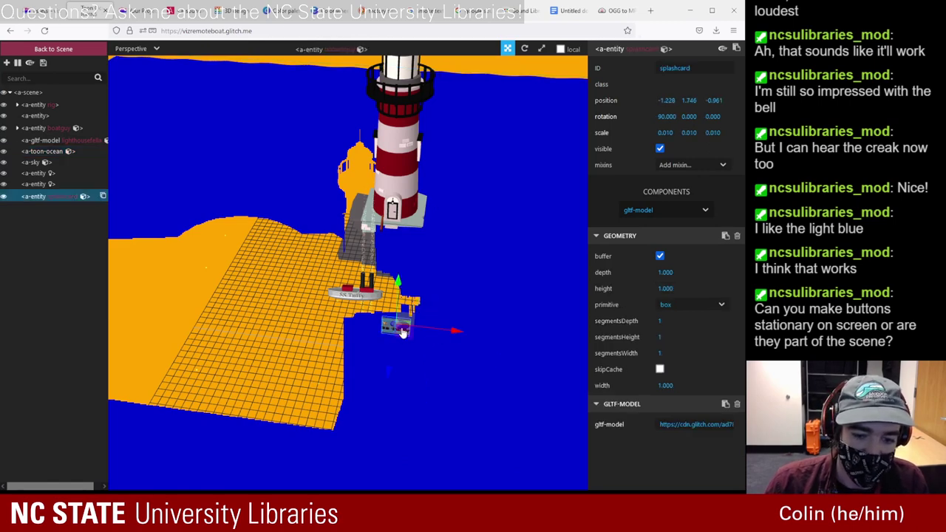
pyautogui.moveTo(458, 340); pyautogui.dragTo(477, 336)
pyautogui.click(35, 116)
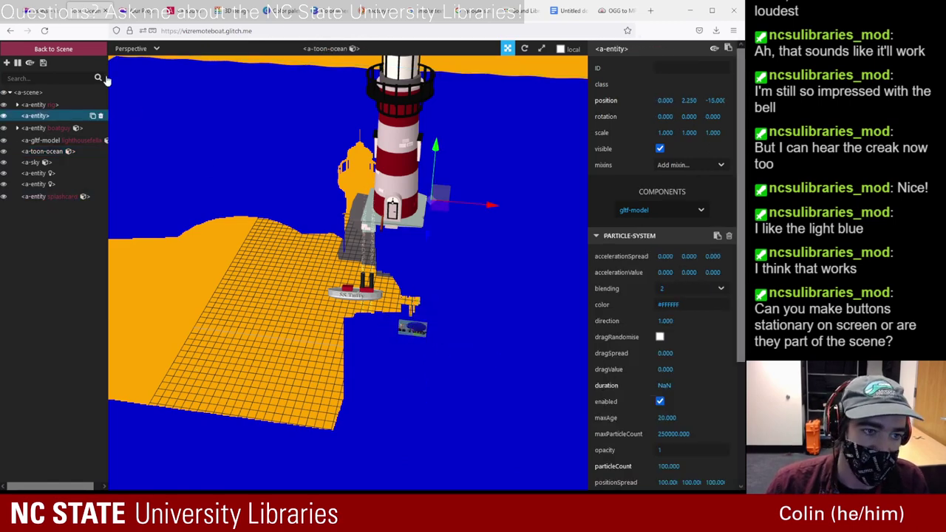
pyautogui.click(88, 53)
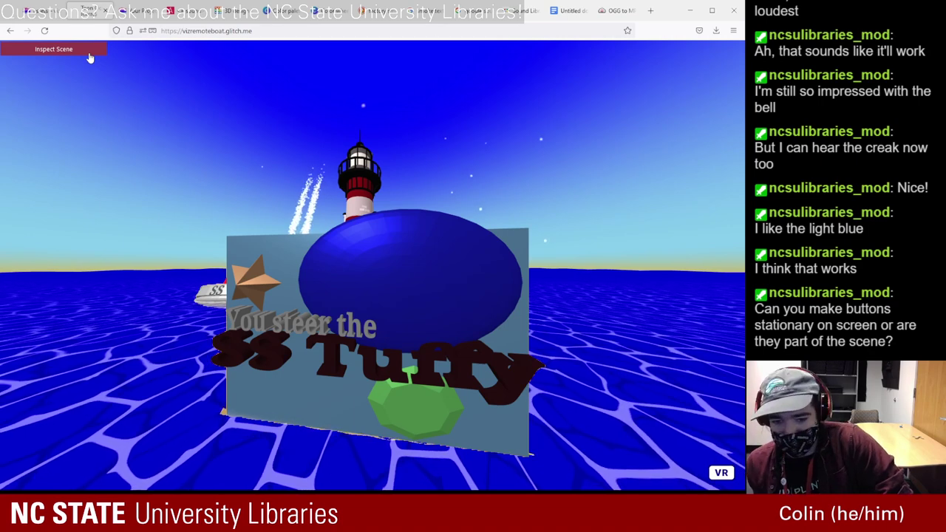
# - Raise the splashcard to a Y position of about 2.304 and check it in the live scene
pyautogui.click(89, 53)
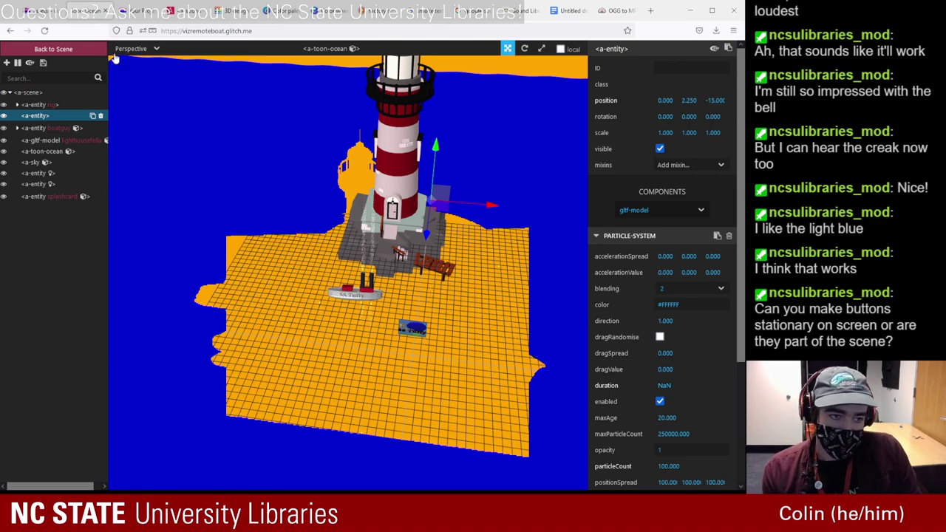
pyautogui.click(66, 49)
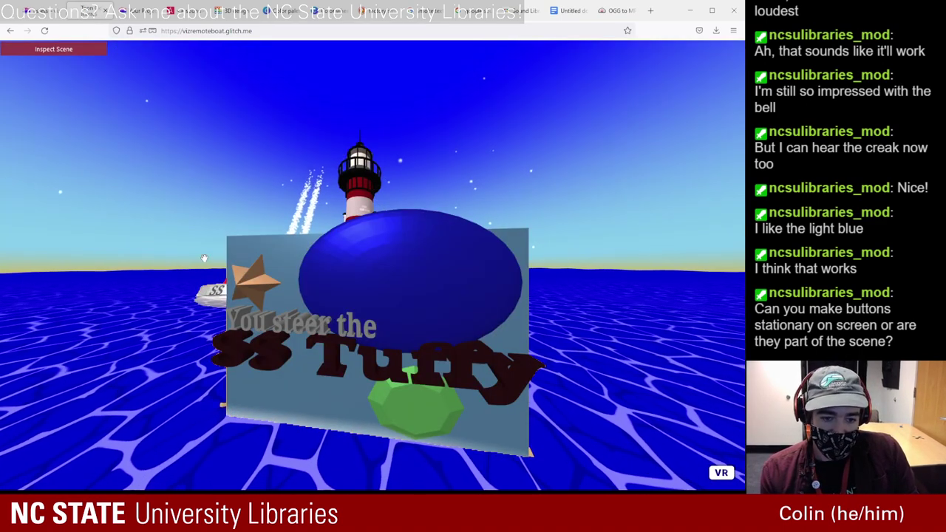
pyautogui.click(77, 48)
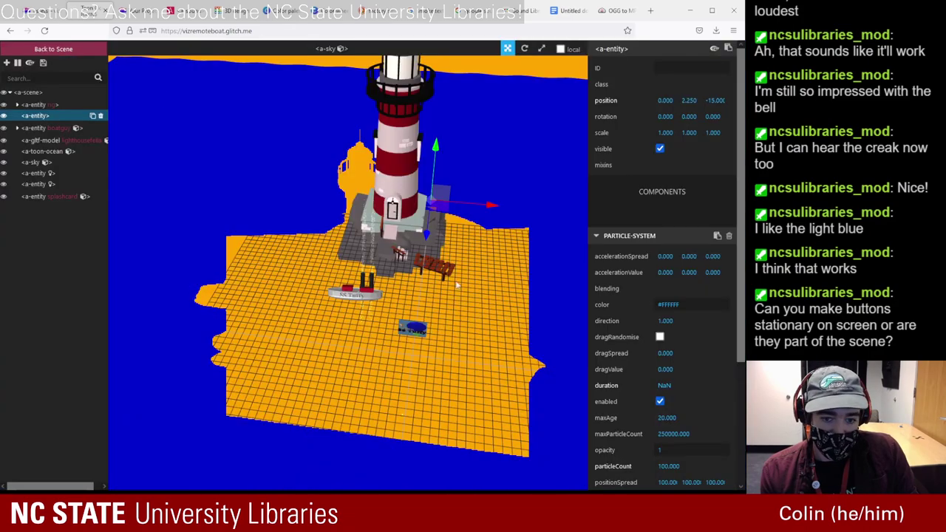
pyautogui.click(413, 334)
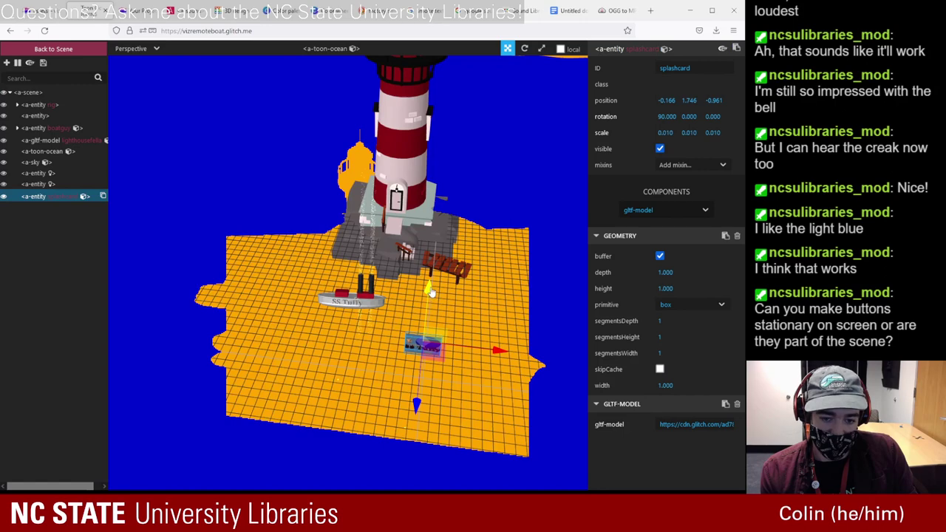
pyautogui.click(53, 49)
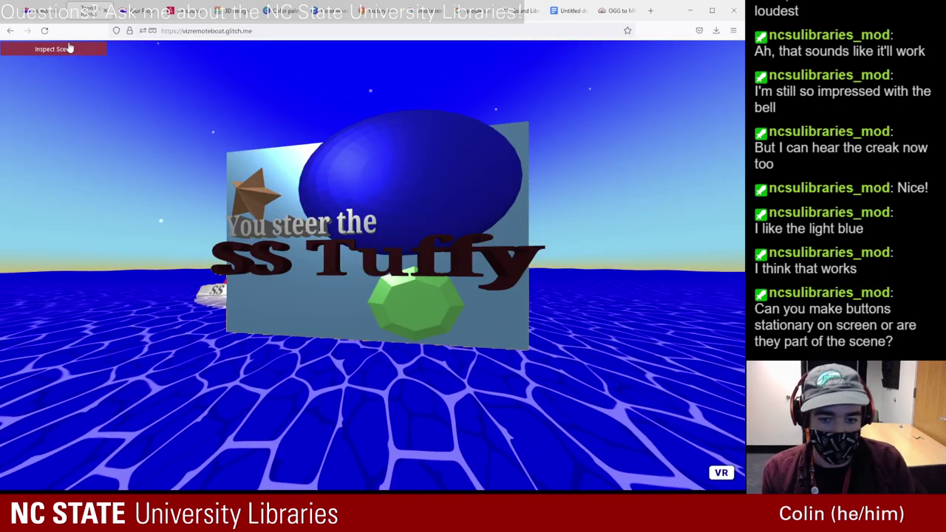
# - Copy the splashcard entity's HTML and paste it over the old markup in the Google Docs document, breaking the line after the id
pyautogui.click(69, 49)
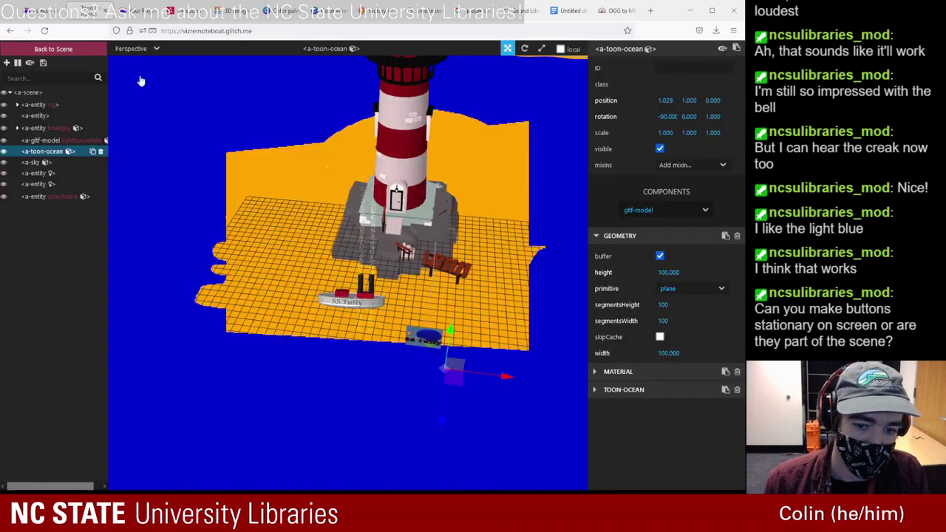
pyautogui.click(425, 343)
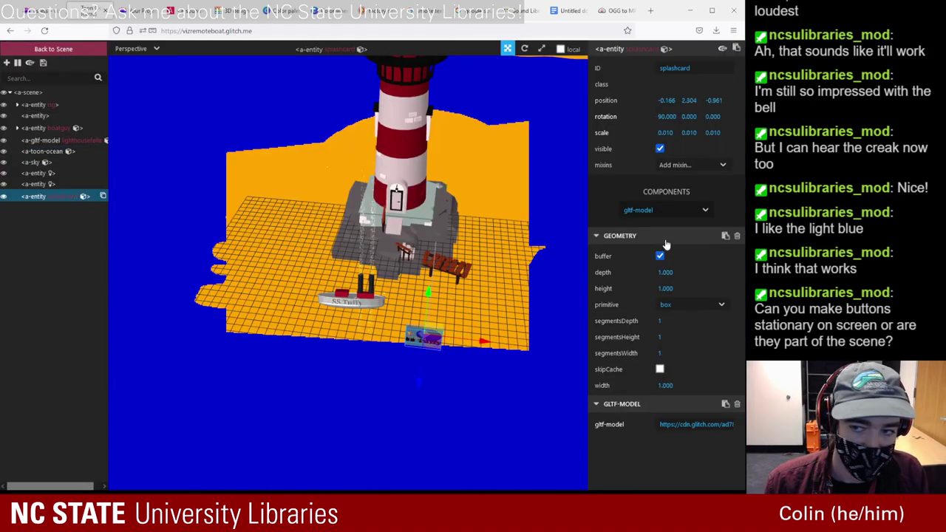
pyautogui.click(736, 50)
pyautogui.click(42, 10)
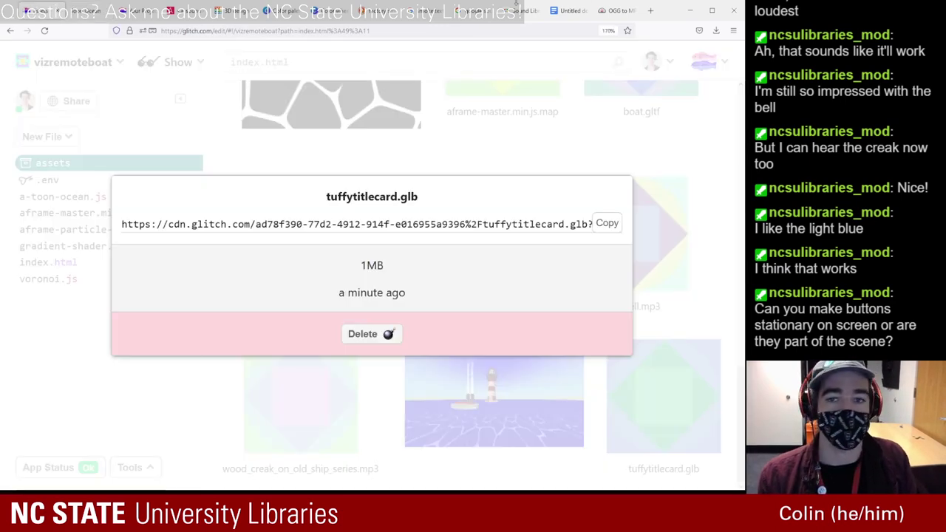
pyautogui.click(569, 11)
pyautogui.moveTo(379, 200); pyautogui.dragTo(72, 128)
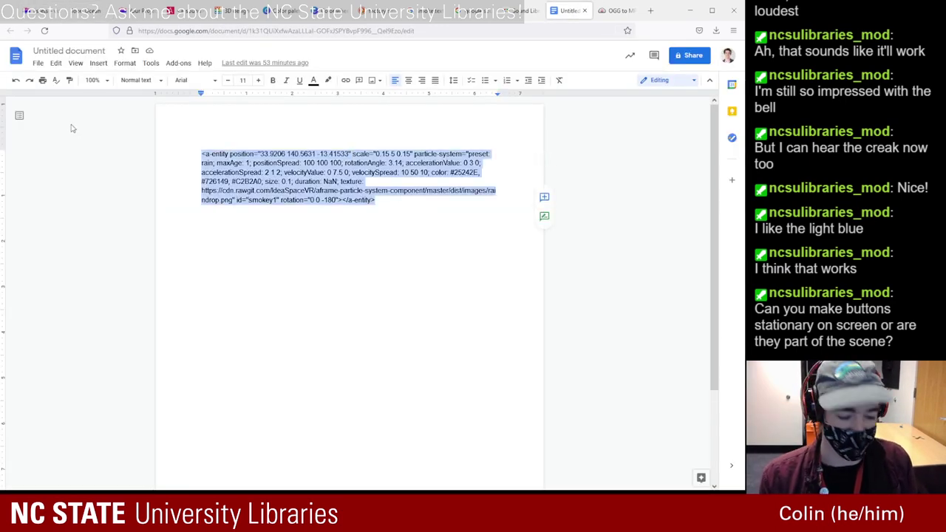
pyautogui.hotkey('ctrl', 'v')
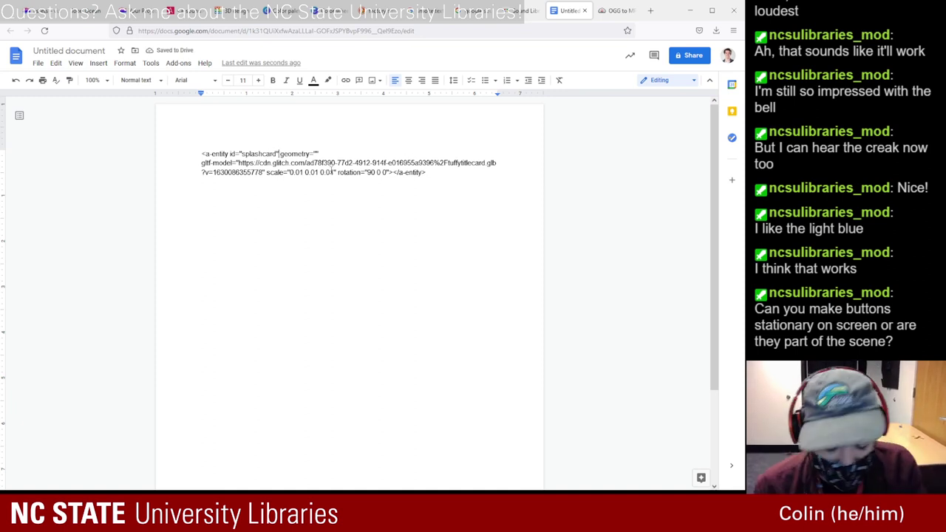
pyautogui.press('Return')
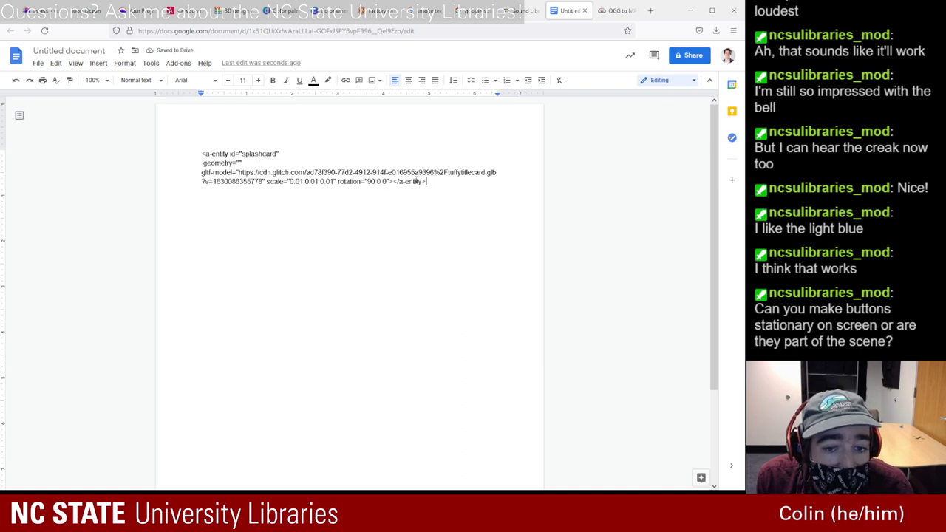
# - Copy the splashcard markup into index.html in Glitch above the lighthousefella model, with gltf-model on its own line
pyautogui.hotkey('ctrl', 'a')
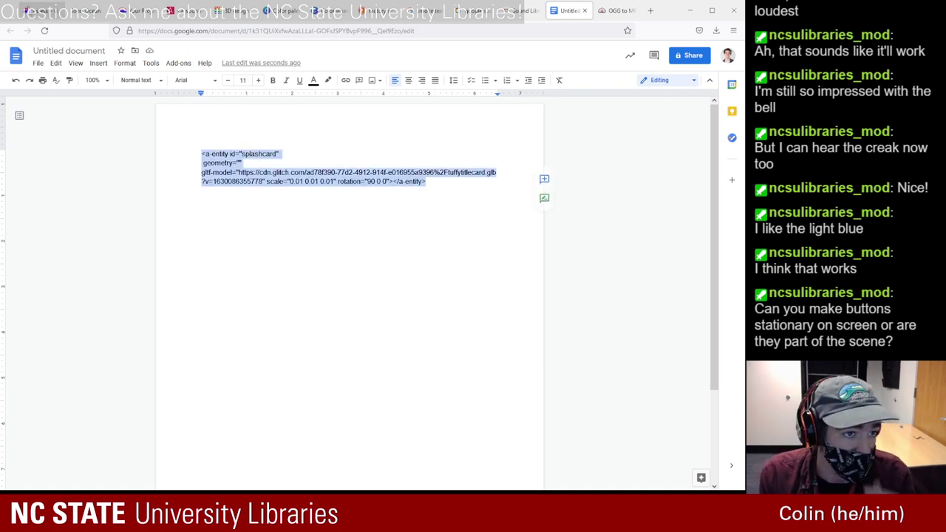
pyautogui.click(37, 10)
pyautogui.click(93, 367)
pyautogui.click(46, 262)
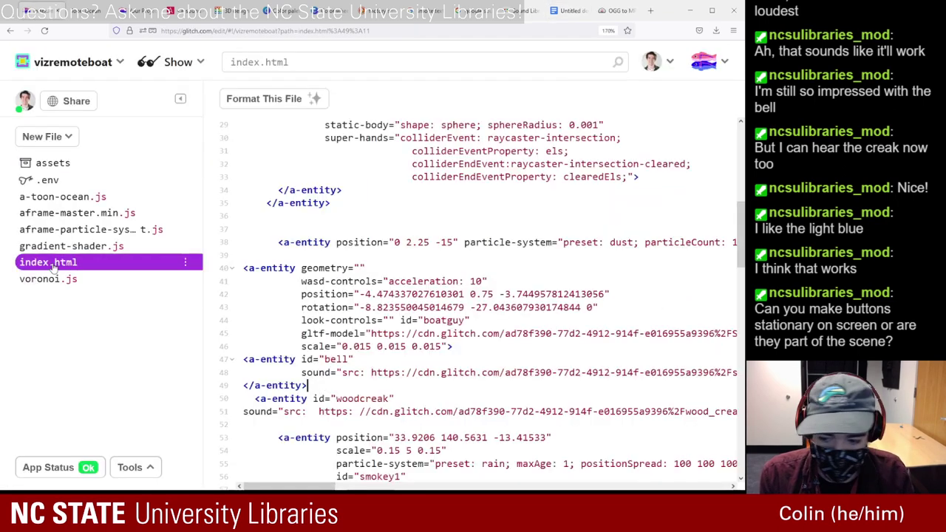
pyautogui.scroll(-2, 419, 342)
pyautogui.scroll(-3, 418, 342)
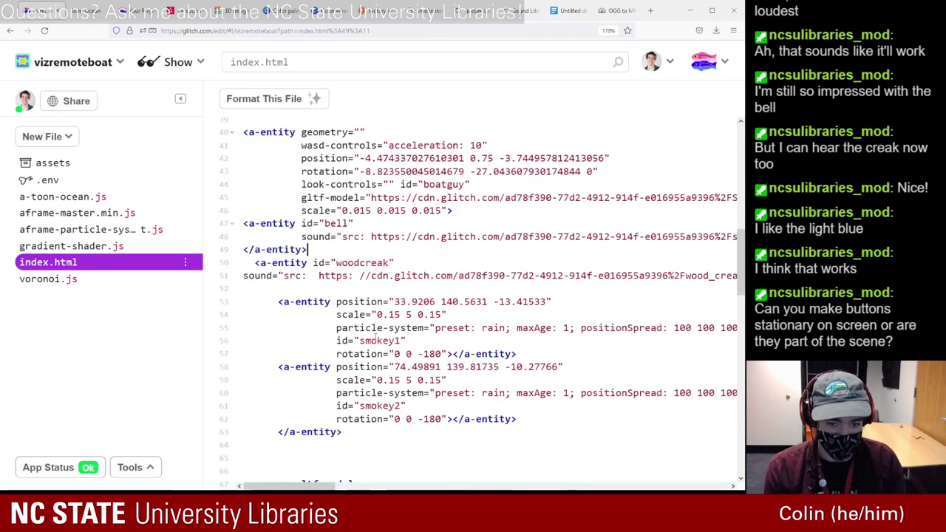
pyautogui.scroll(-4, 369, 275)
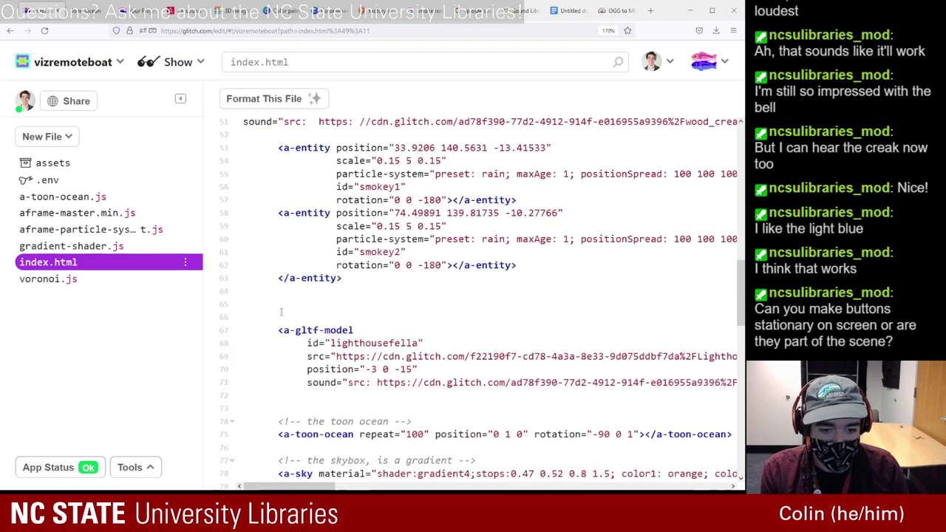
pyautogui.click(255, 292)
pyautogui.click(259, 305)
pyautogui.hotkey('ctrl', 'v')
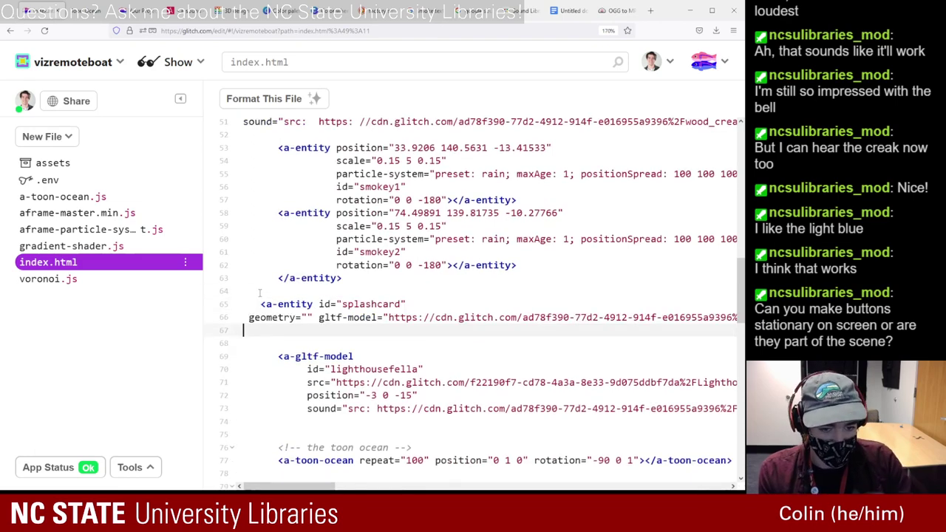
pyautogui.click(316, 317)
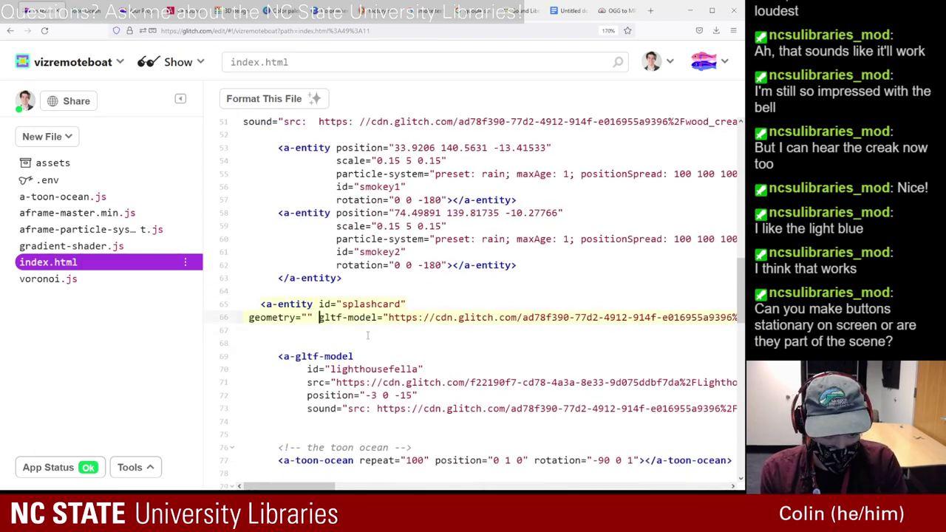
pyautogui.press('Return')
# - Check the live scene and the document's splashcard markup, and remove the indentation before gltf-model in index.html
pyautogui.click(87, 10)
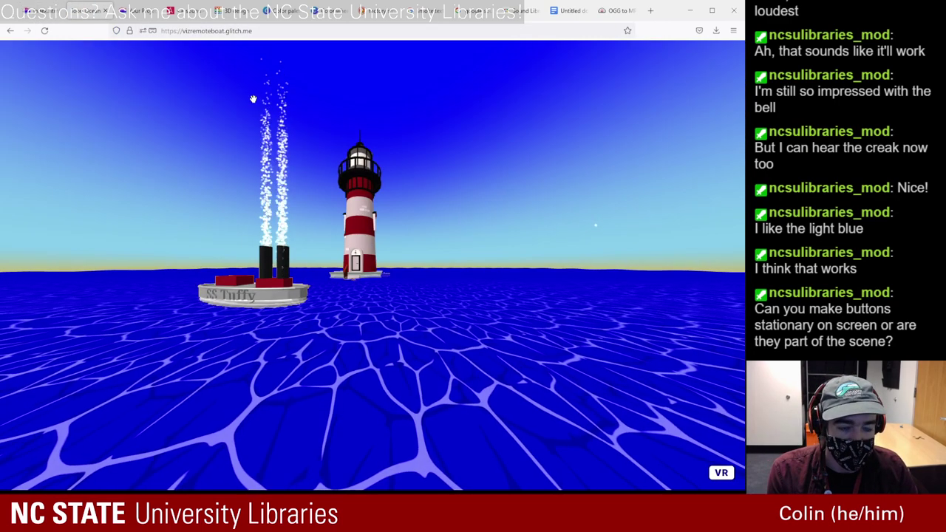
pyautogui.hotkey('ctrl', 'shift', 'Tab')
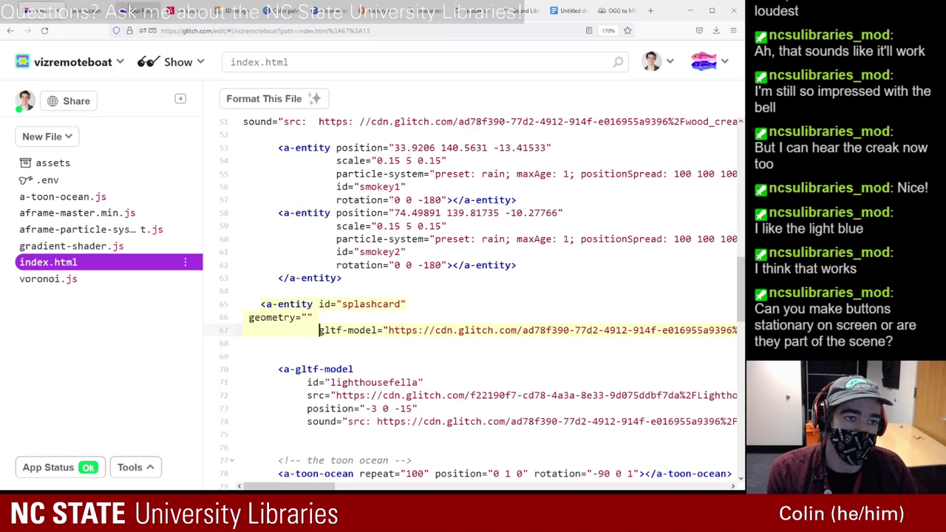
pyautogui.hotkey('ctrl', 'Tab')
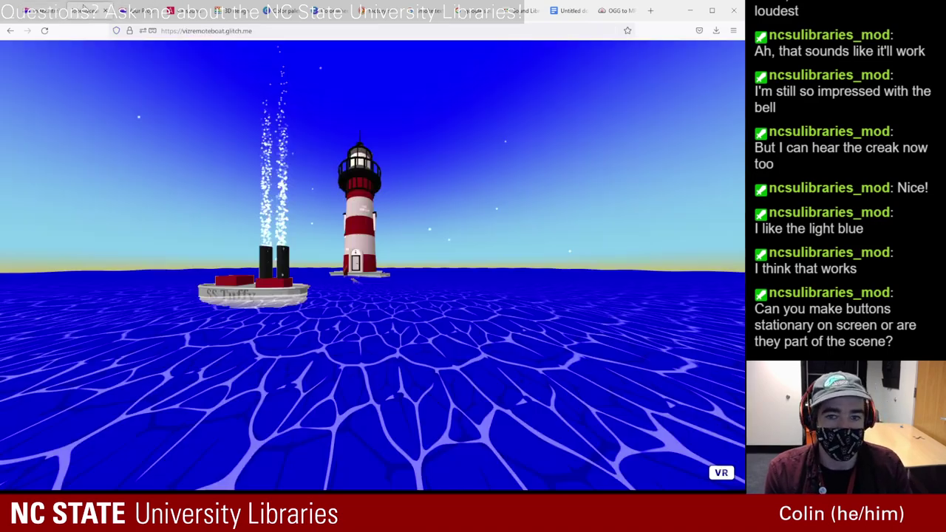
pyautogui.click(569, 11)
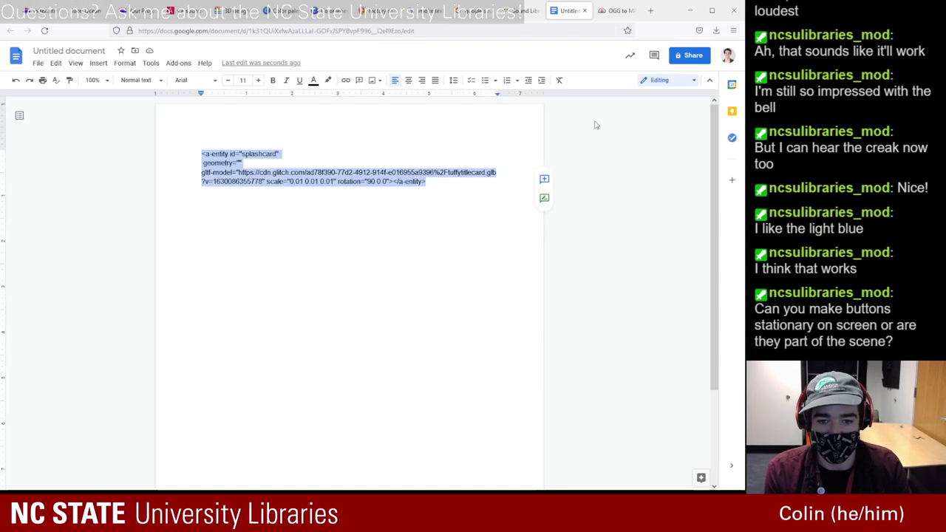
pyautogui.click(316, 180)
pyautogui.hotkey('ctrl', 'shift', 'Tab')
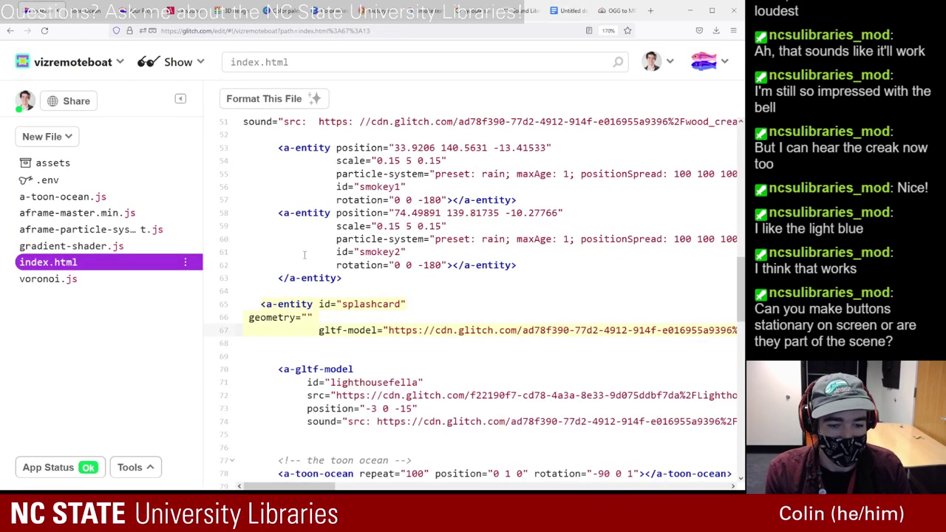
pyautogui.press('BackSpace')
pyautogui.press('BackSpace')
pyautogui.press('BackSpace')
pyautogui.press('BackSpace')
pyautogui.press('BackSpace')
pyautogui.press('BackSpace')
pyautogui.press('BackSpace')
pyautogui.press('BackSpace')
pyautogui.press('BackSpace')
pyautogui.press('BackSpace')
pyautogui.press('BackSpace')
pyautogui.press('BackSpace')
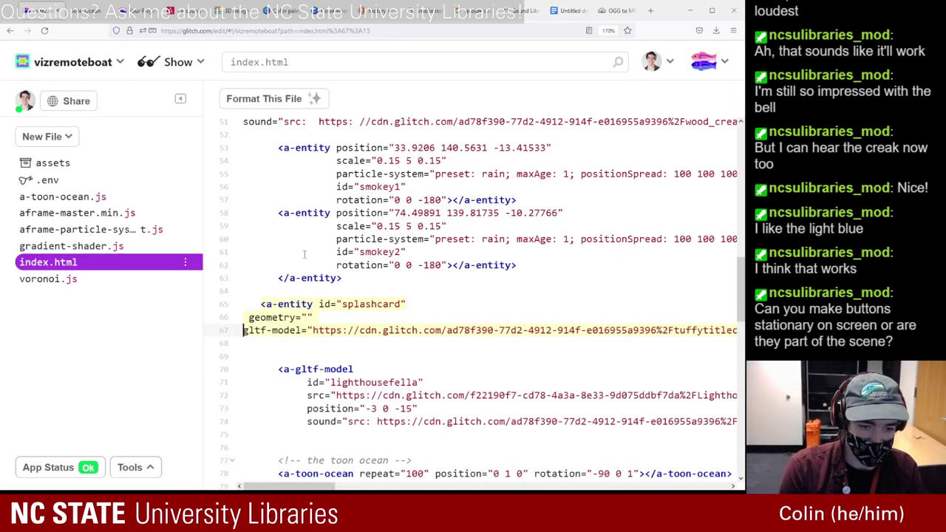
# - Add rotation="90 0 0" and an empty position="" attribute to the splashcard entity, each on its own line above gltf-model
pyautogui.write('rotation=')
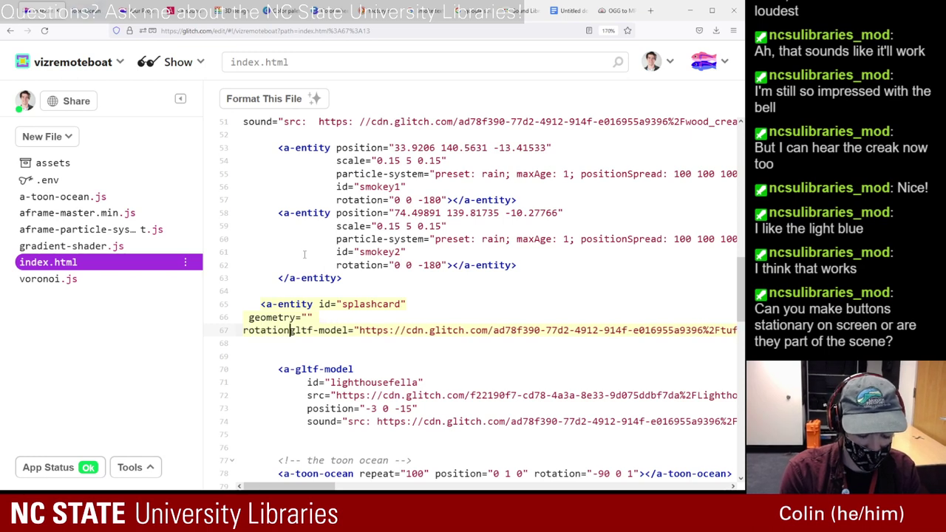
pyautogui.write('"90 0 0')
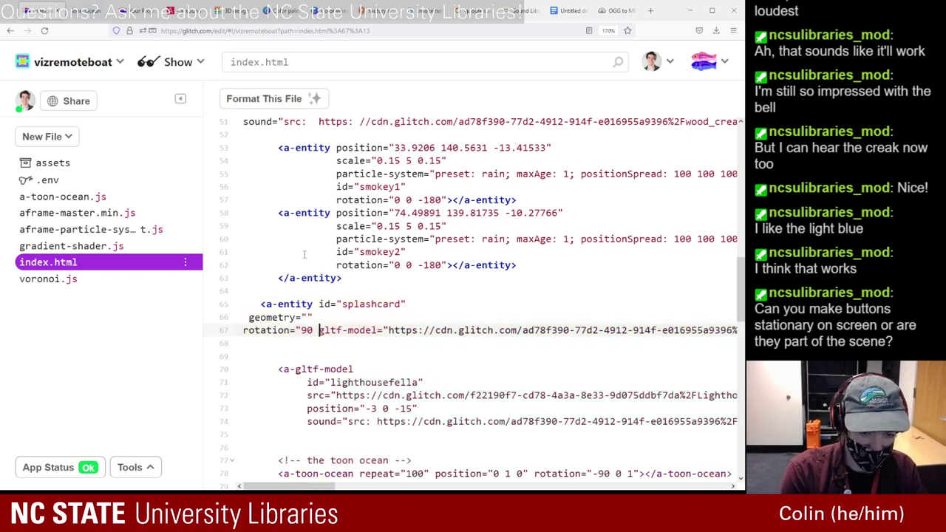
pyautogui.press('BackSpace')
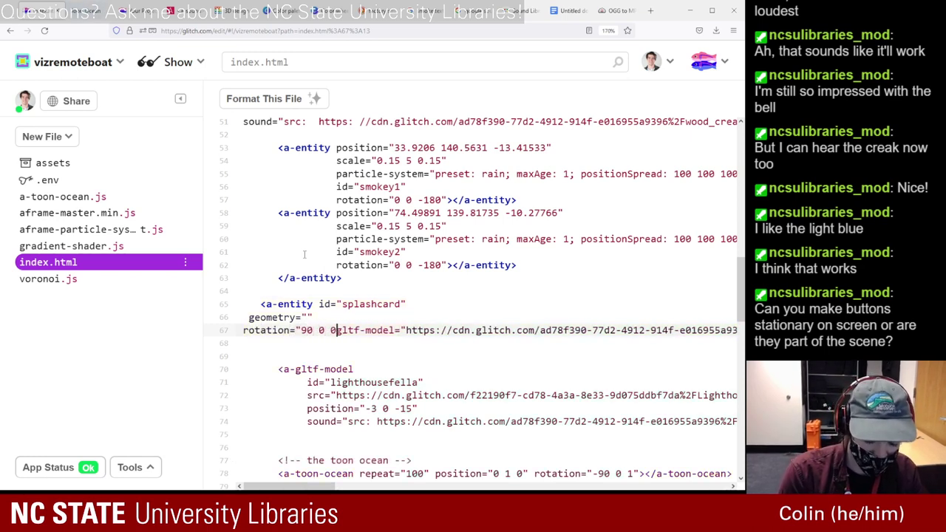
pyautogui.write('"')
pyautogui.press('Return')
pyautogui.write('position')
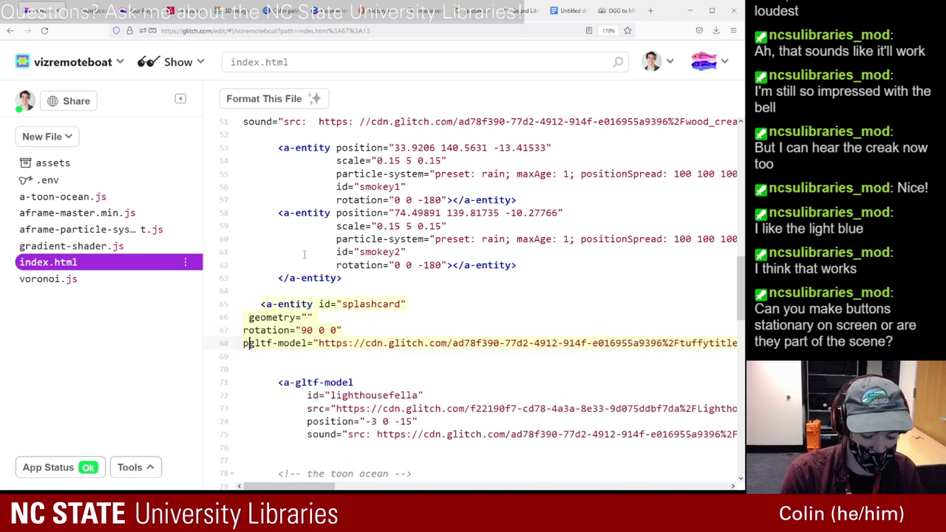
pyautogui.write('="')
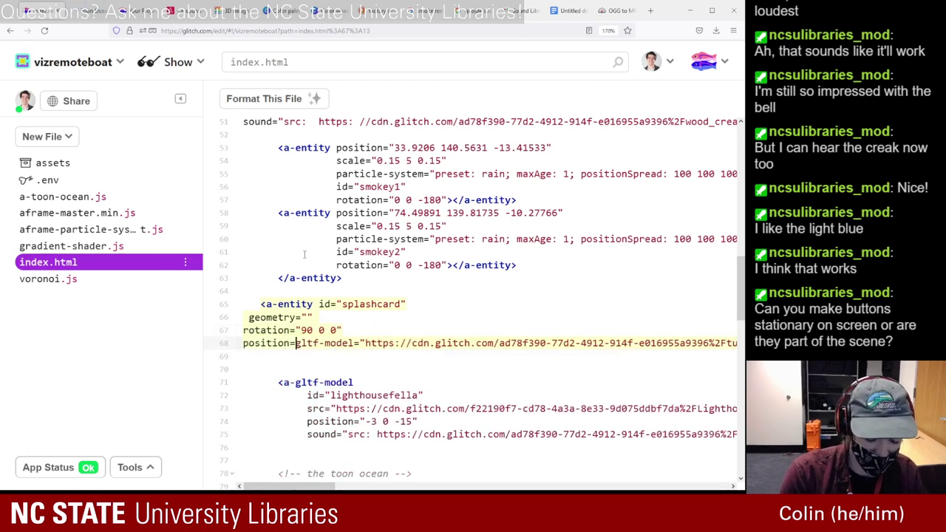
pyautogui.write('"')
pyautogui.press('Return')
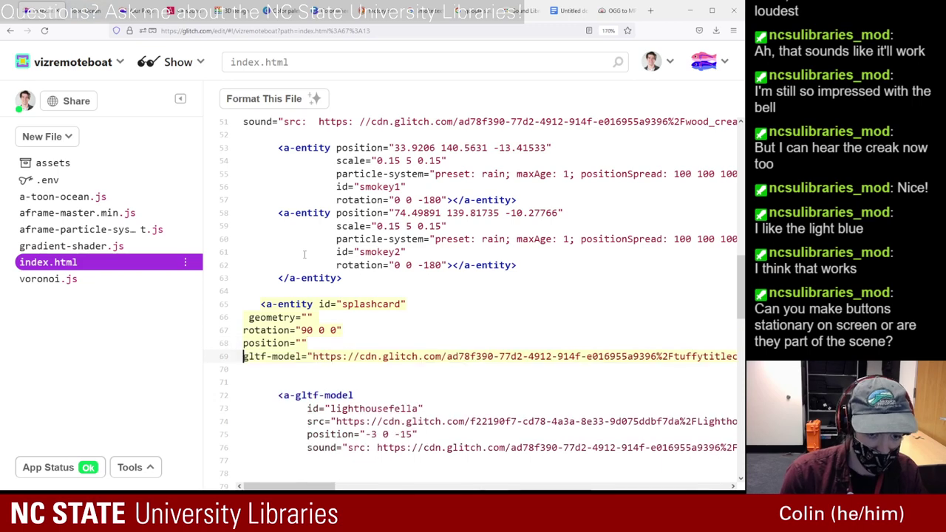
# - Open the live ocean scene in the A-Frame inspector, select the splashcard entity and examine its orientation from the front and from afar
pyautogui.click(87, 15)
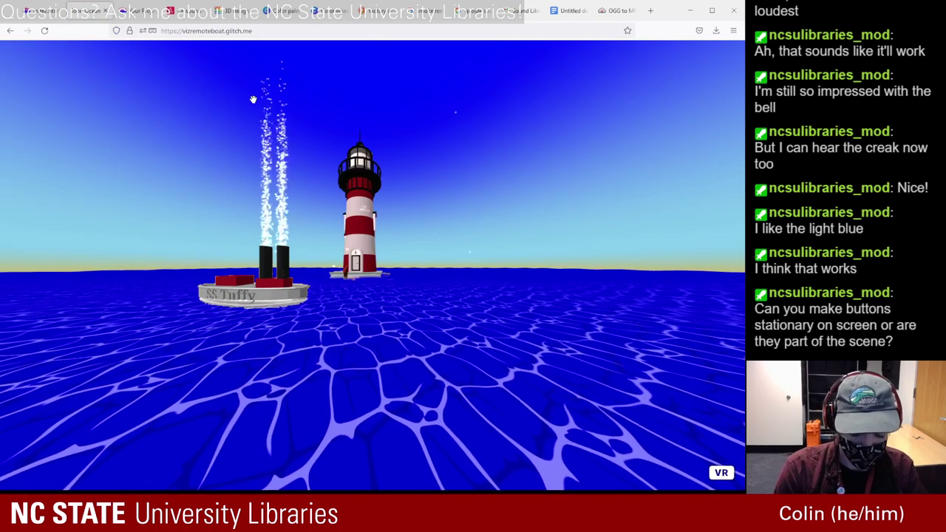
pyautogui.hotkey('ctrl', 'alt', 'i')
pyautogui.click(29, 176)
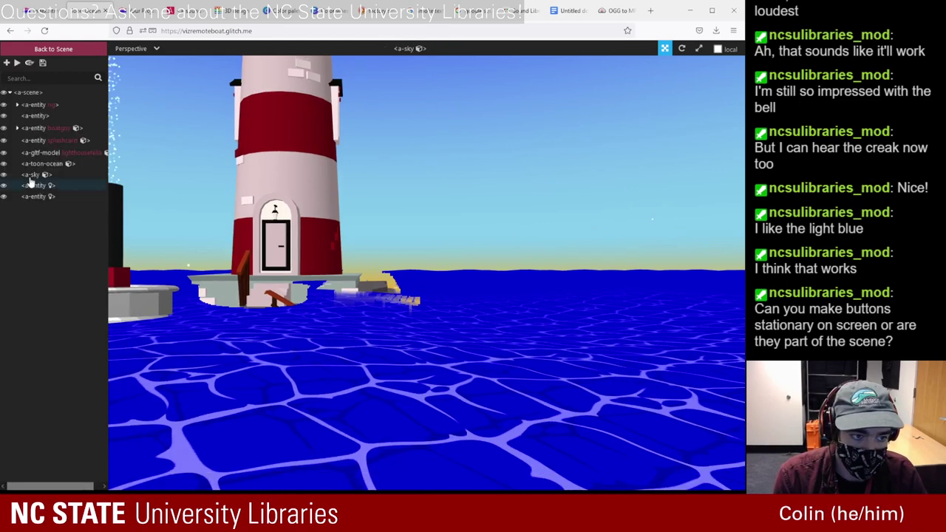
pyautogui.doubleClick(56, 141)
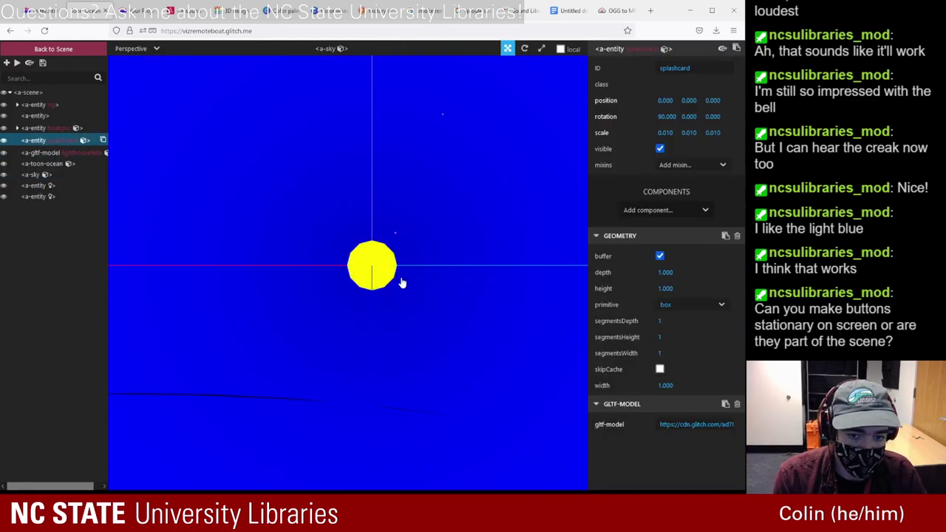
pyautogui.scroll(-5, 379, 263)
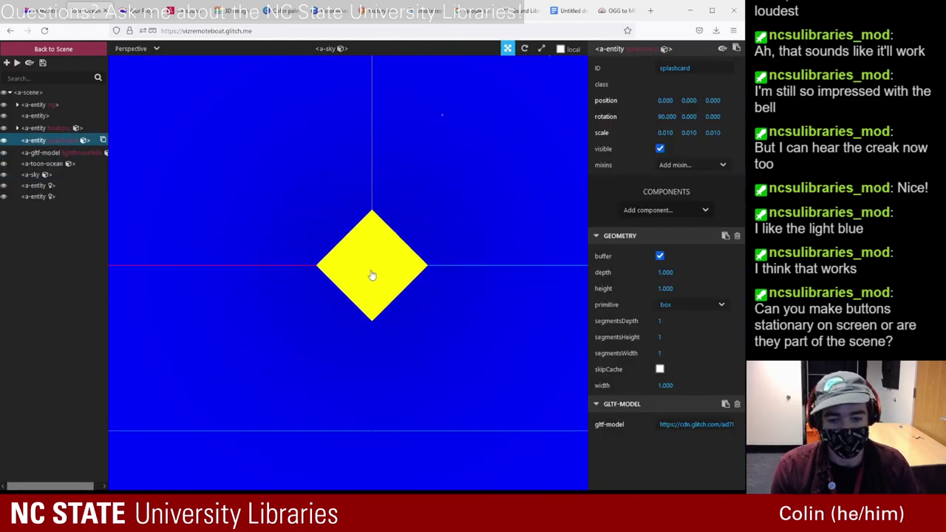
pyautogui.scroll(-5, 383, 285)
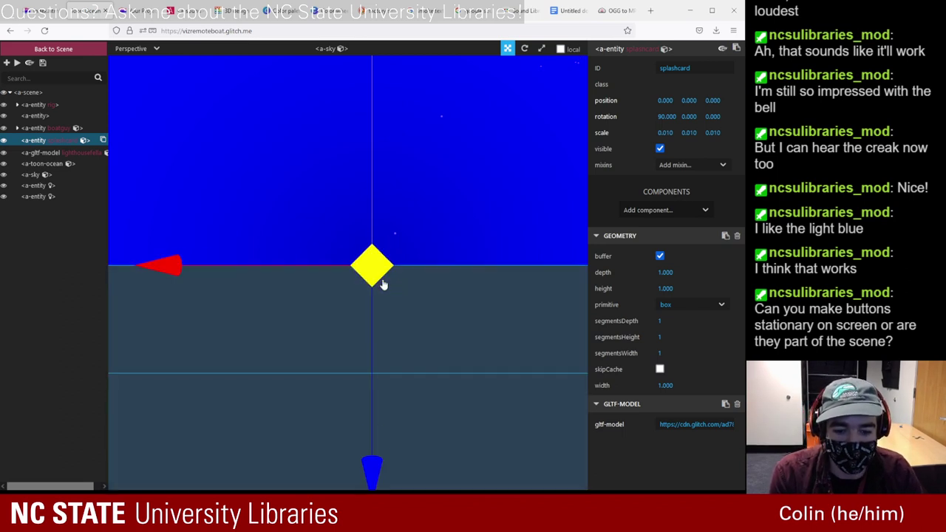
pyautogui.scroll(-5, 380, 275)
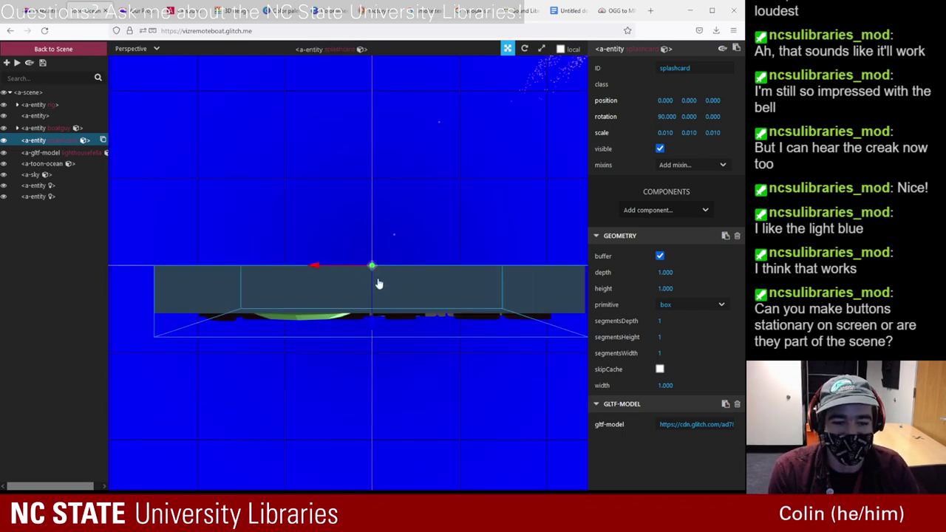
pyautogui.moveTo(443, 380); pyautogui.dragTo(330, 307)
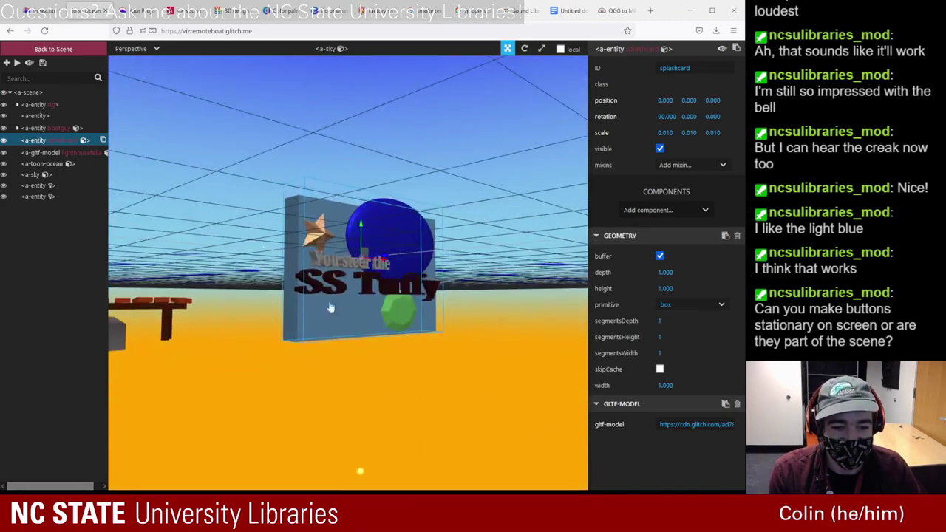
pyautogui.moveTo(543, 285); pyautogui.dragTo(424, 281)
pyautogui.scroll(-5, 435, 312)
pyautogui.scroll(-3, 423, 281)
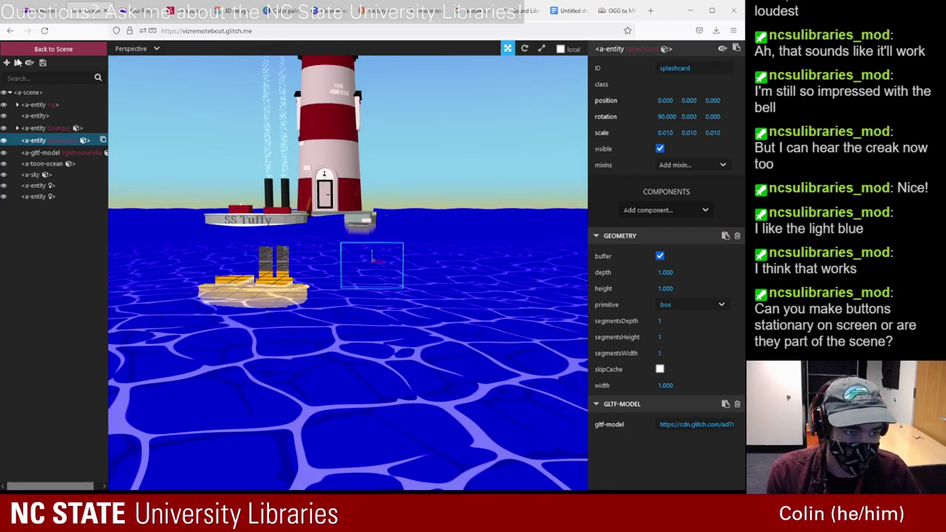
# - Resume the scene's animation and try the splashcard at position about -1.496 1.745 1.136, checking it in the live scene
pyautogui.click(18, 63)
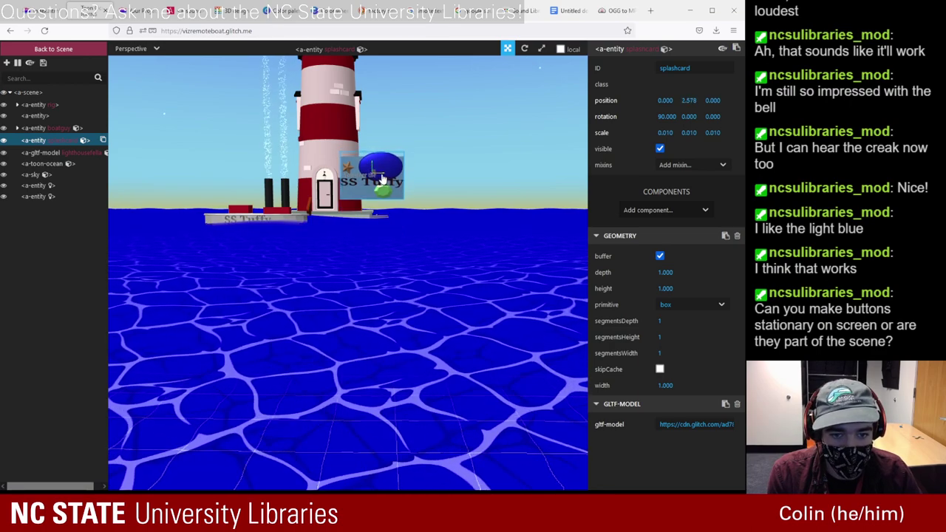
pyautogui.moveTo(387, 182); pyautogui.dragTo(353, 243)
pyautogui.click(55, 49)
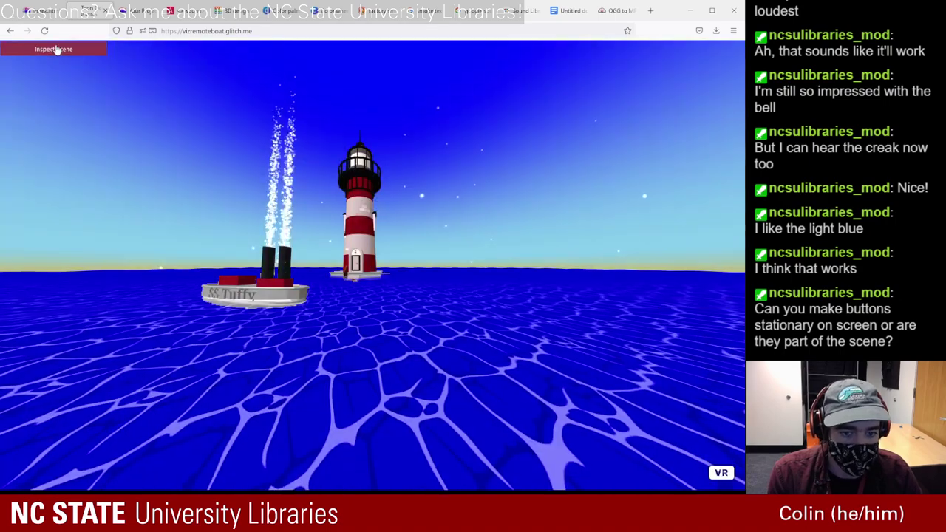
pyautogui.hotkey('ctrl', 'alt', 'i')
pyautogui.moveTo(365, 262); pyautogui.dragTo(365, 283)
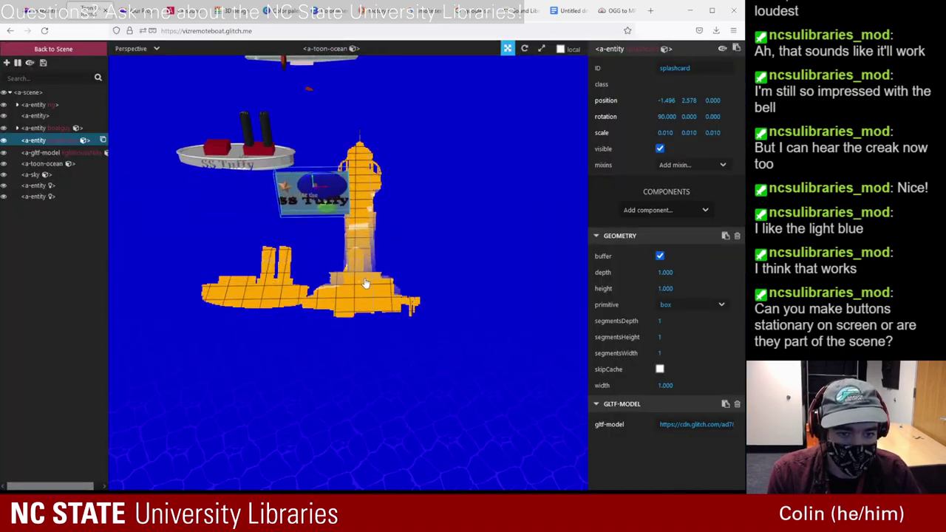
pyautogui.moveTo(312, 197); pyautogui.dragTo(317, 235)
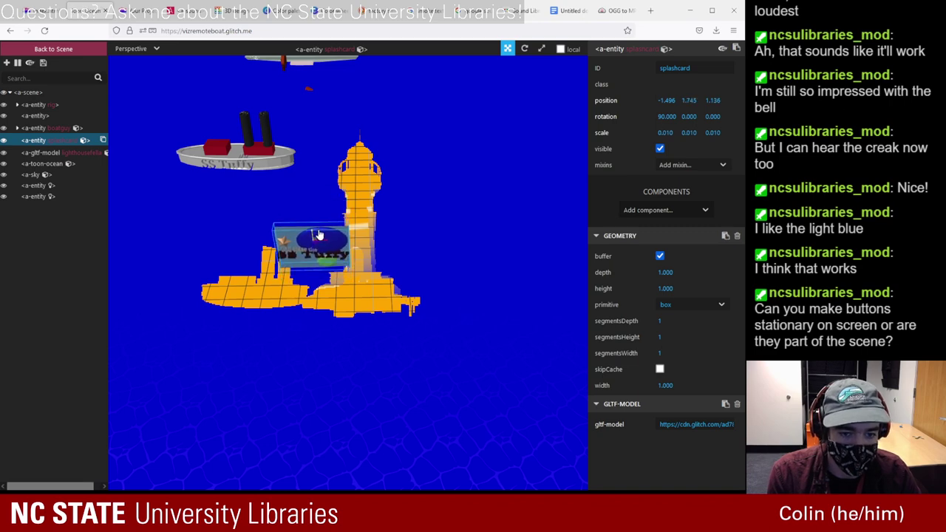
pyautogui.click(52, 49)
# - Try the splashcard farther back at a z position of about -2.398 and check it in the live scene
pyautogui.hotkey('ctrl', 'alt', 'i')
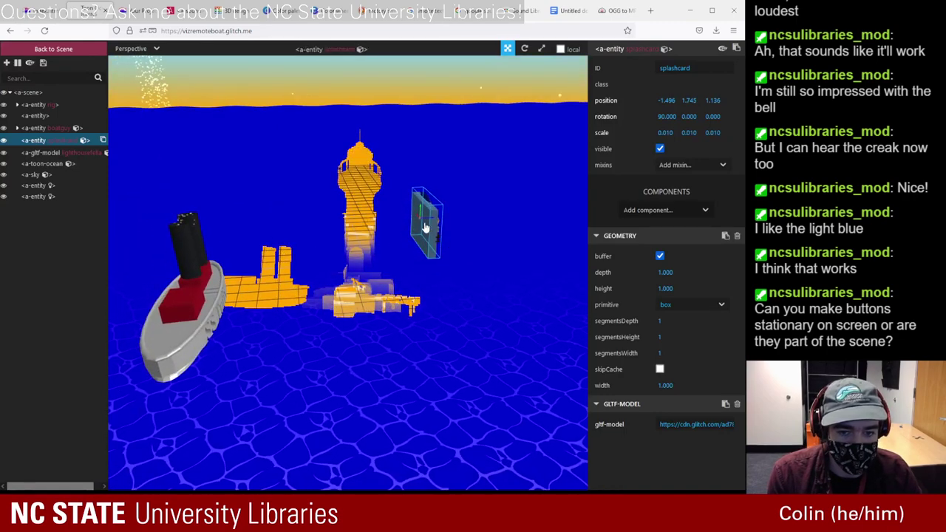
pyautogui.moveTo(428, 222); pyautogui.dragTo(283, 231)
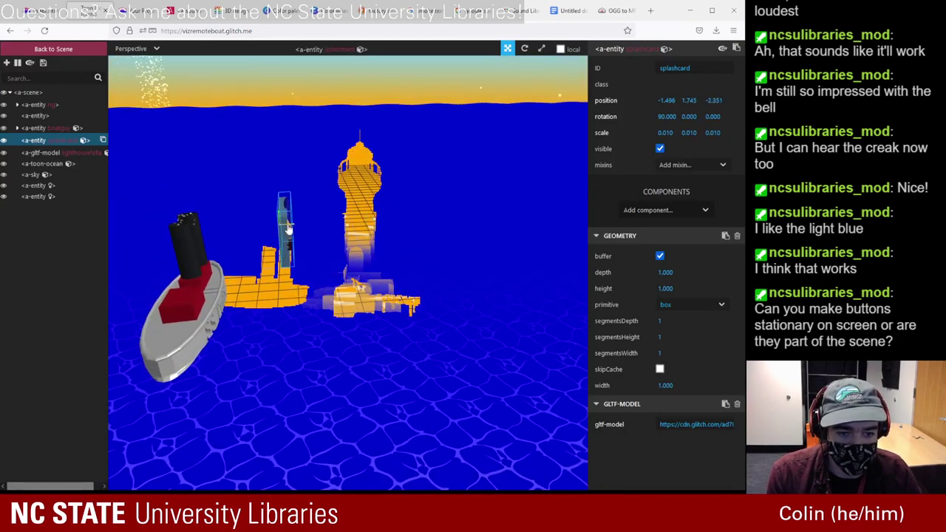
pyautogui.click(54, 49)
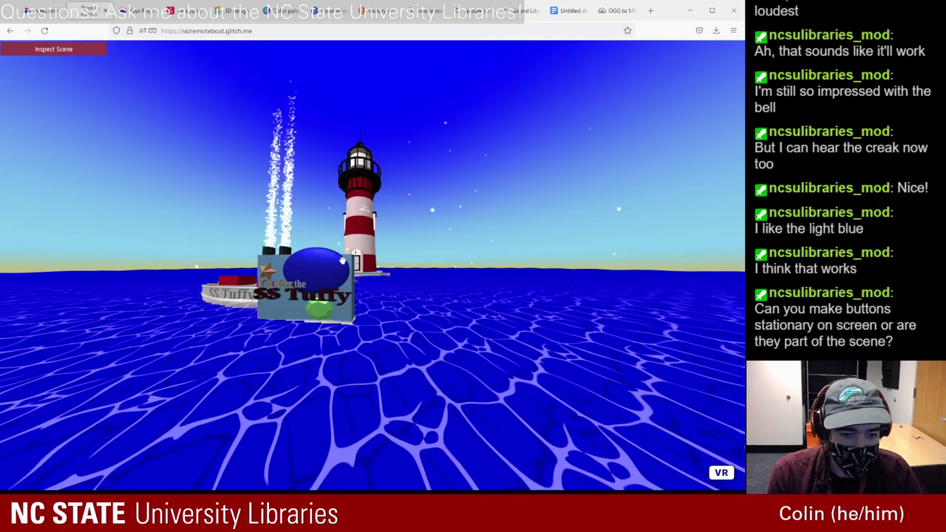
# - Try the splashcard at x about -1.335 and z about 0.457, checking it in the live scene
pyautogui.click(88, 53)
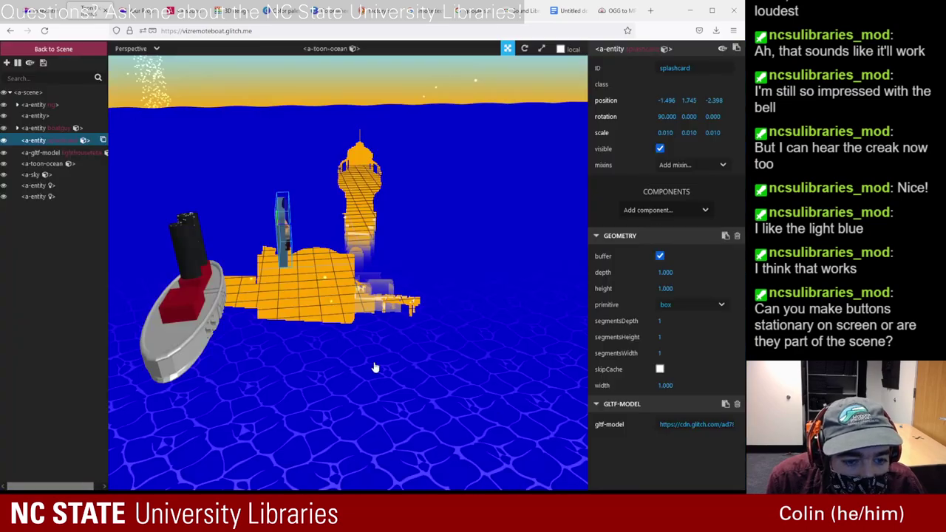
pyautogui.moveTo(375, 367); pyautogui.dragTo(341, 221)
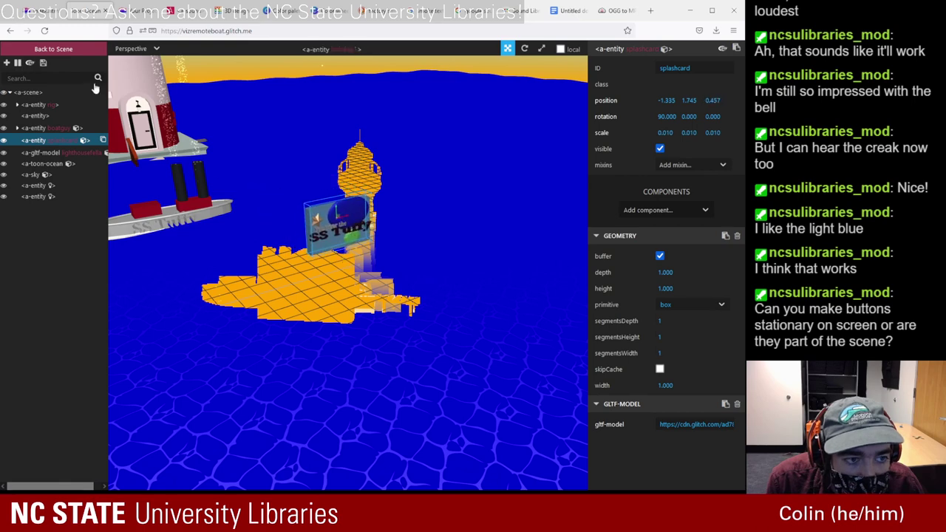
pyautogui.click(73, 49)
pyautogui.click(74, 47)
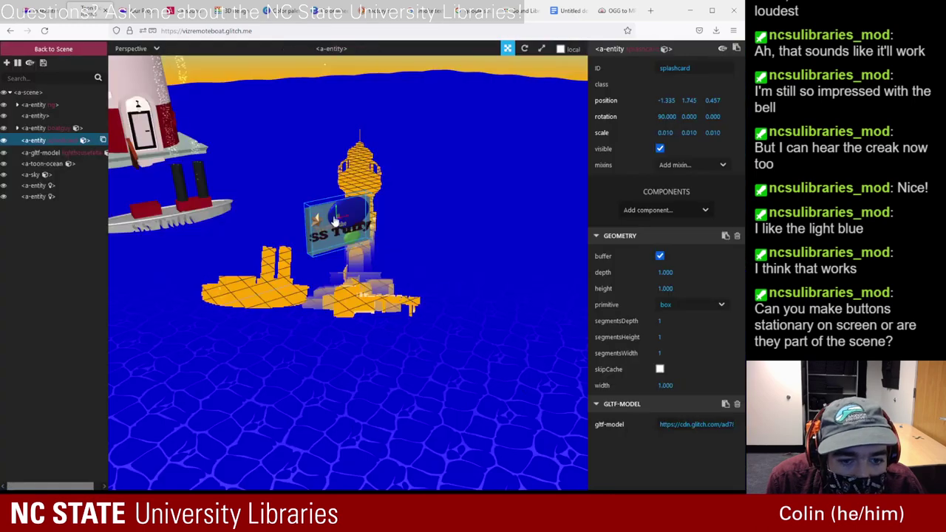
# - Inspect the rig entity's placement and try the splashcard at position about 0.259 1.745 -1.386
pyautogui.click(19, 107)
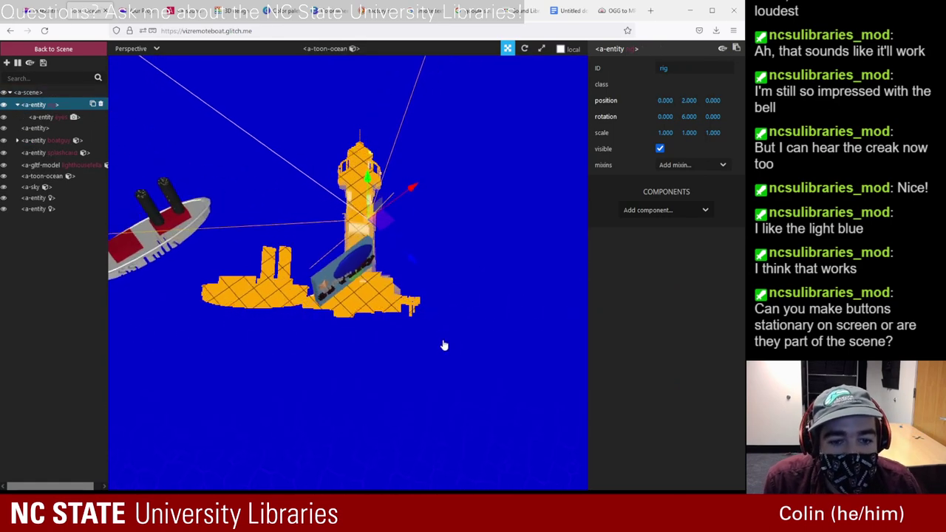
pyautogui.click(342, 294)
pyautogui.moveTo(381, 331); pyautogui.dragTo(343, 274)
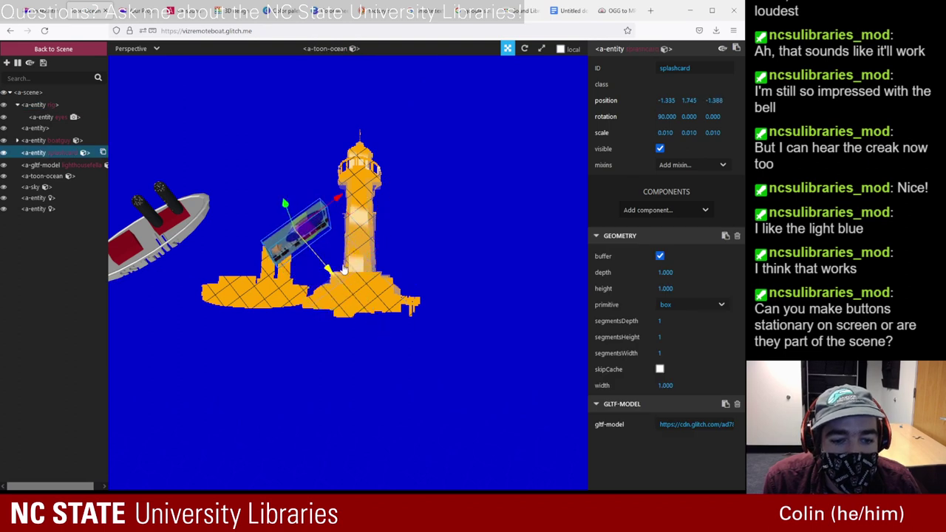
pyautogui.moveTo(338, 200); pyautogui.dragTo(385, 165)
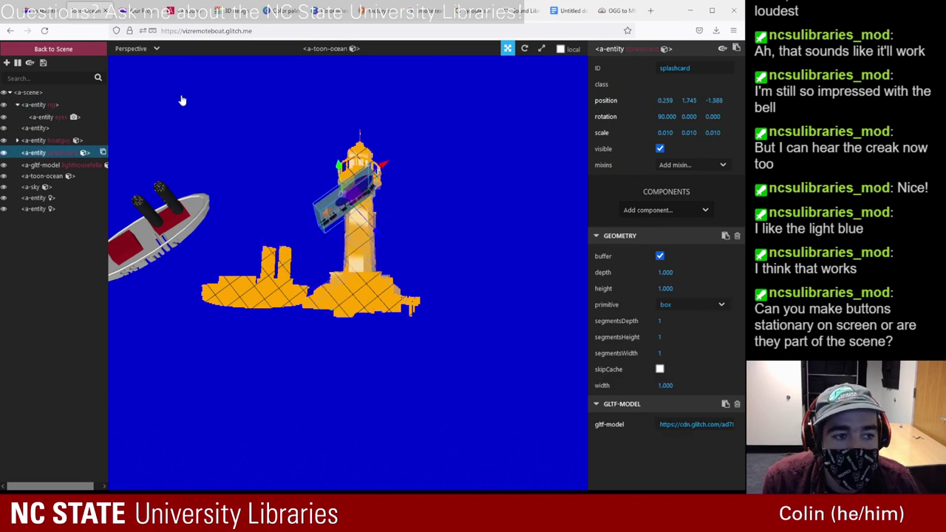
# - Reload the scene, raise the splashcard to a y position of about 1.556 with animation running, and check it in the live scene
pyautogui.click(45, 34)
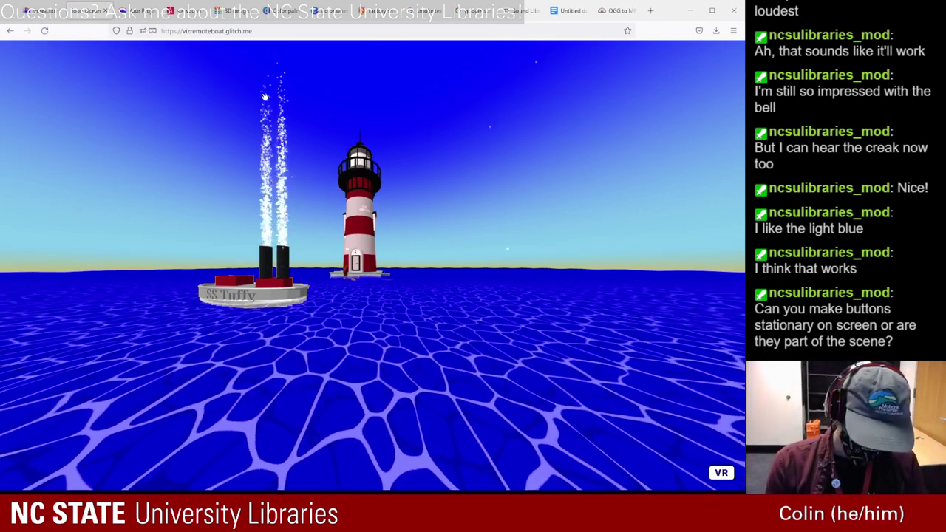
pyautogui.hotkey('ctrl', 'alt', 'i')
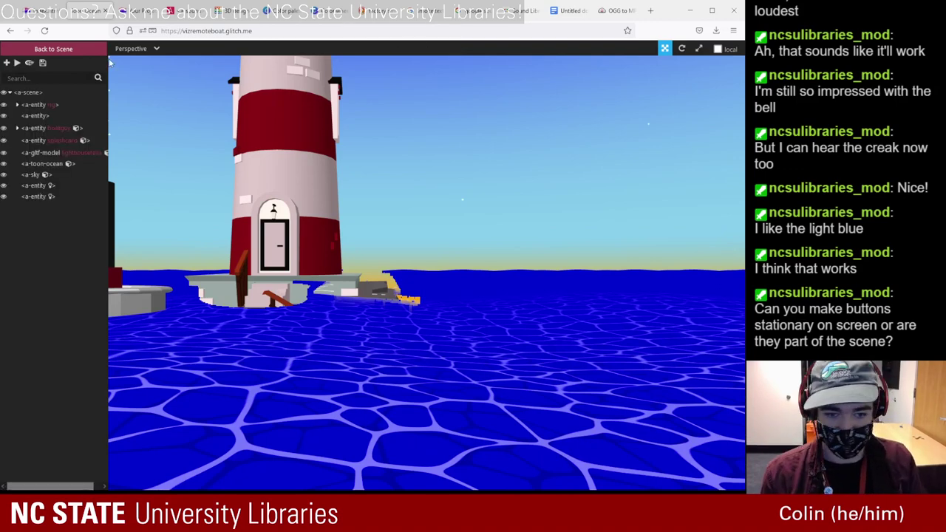
pyautogui.click(68, 143)
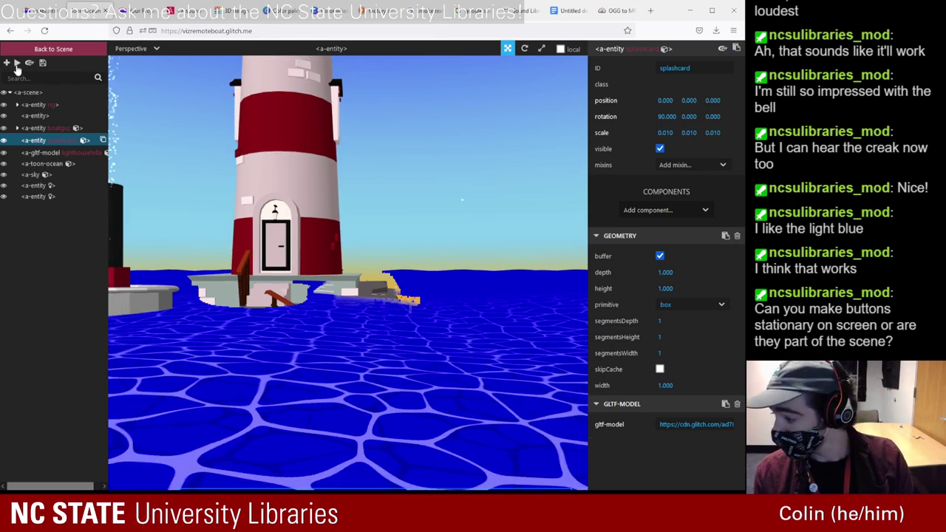
pyautogui.scroll(-8, 399, 332)
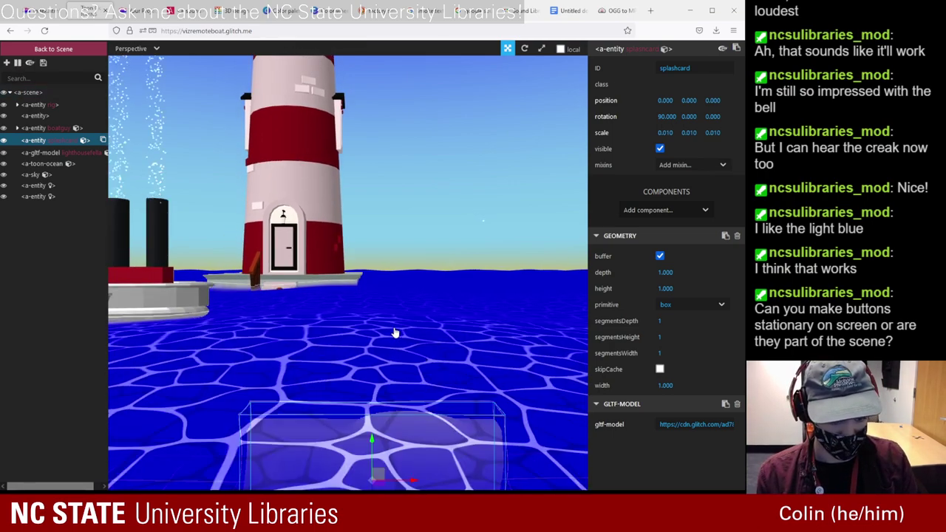
pyautogui.moveTo(373, 419); pyautogui.dragTo(370, 220)
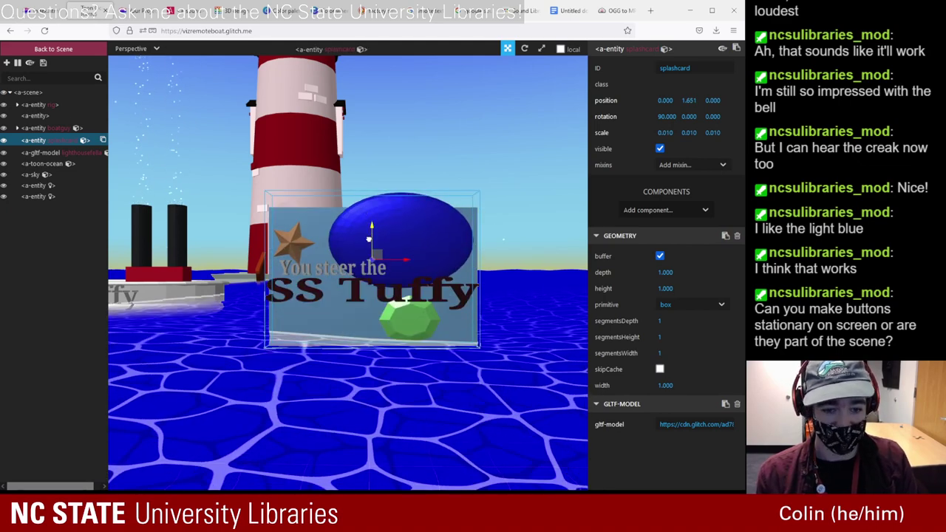
pyautogui.moveTo(369, 239); pyautogui.dragTo(369, 236)
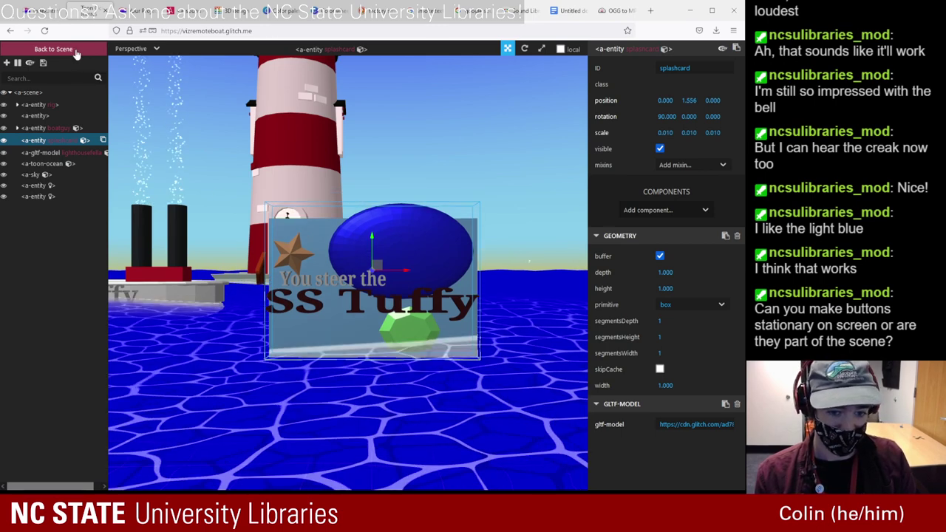
pyautogui.click(59, 49)
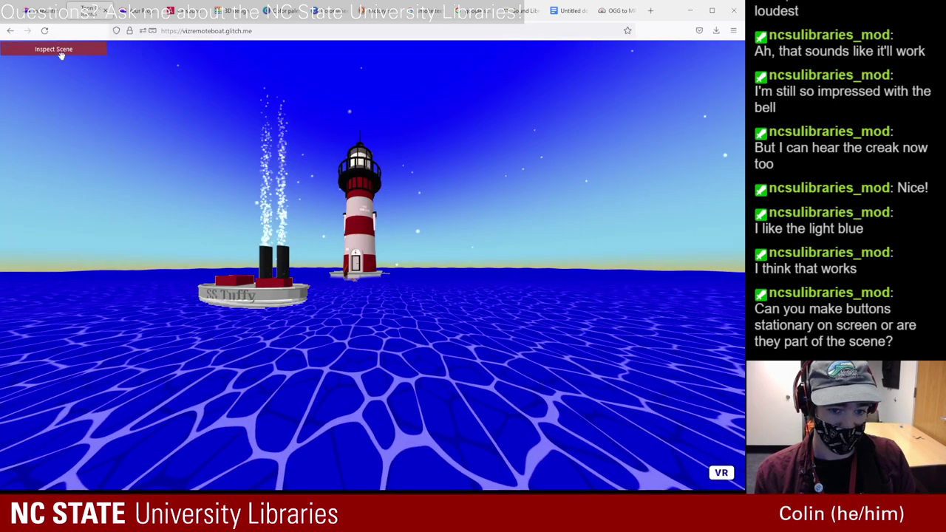
pyautogui.click(65, 49)
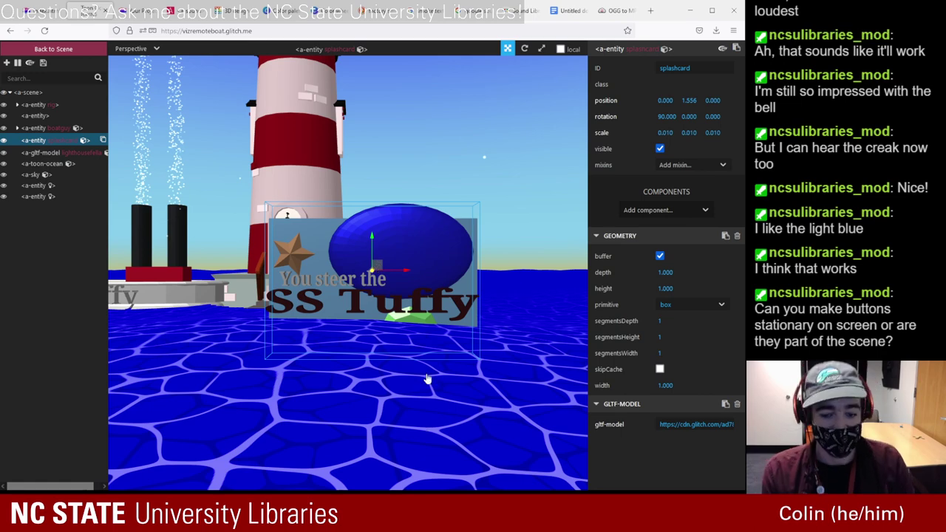
pyautogui.scroll(-2, 441, 255)
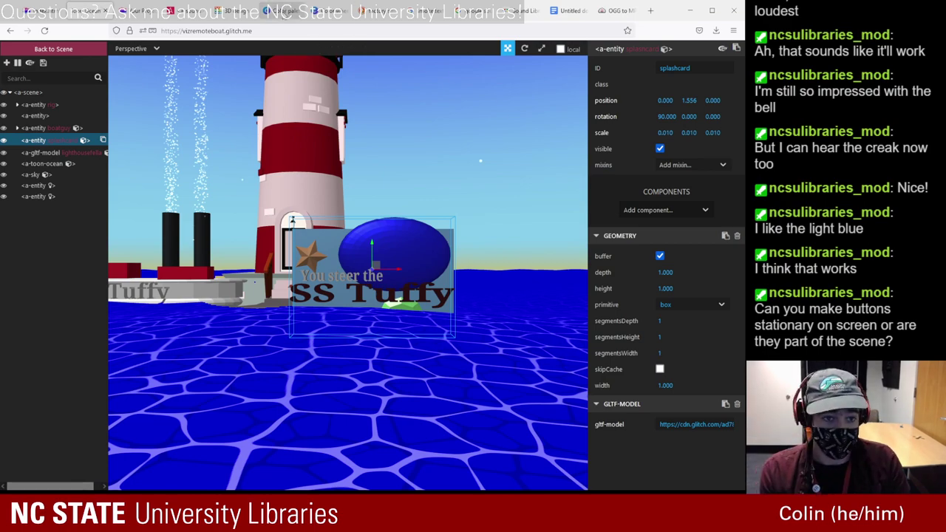
# - Close the unneeded research pages, including the smoke image searches and the Google sound library, and return to the scene inspector
pyautogui.hotkey('ctrl', 'shift', 'Tab')
pyautogui.hotkey('ctrl', 'shift', 'Tab')
pyautogui.hotkey('ctrl', 'shift', 'Tab')
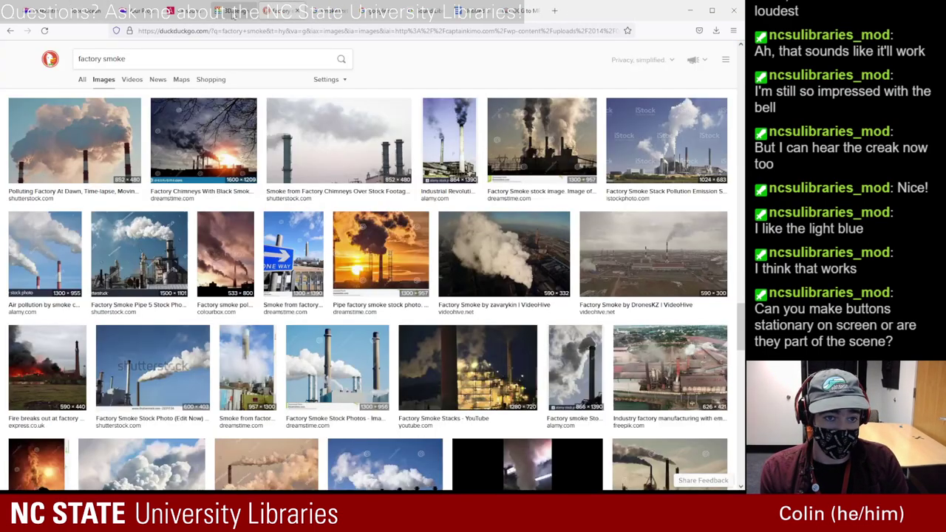
pyautogui.click(249, 12)
pyautogui.hotkey('ctrl', 'Tab')
pyautogui.hotkey('ctrl', 'Tab')
pyautogui.hotkey('ctrl', 'Tab')
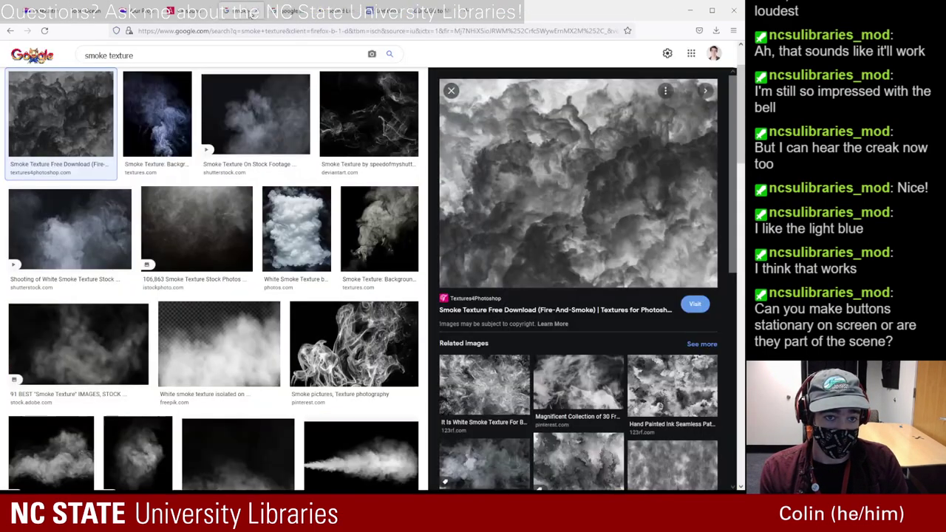
pyautogui.hotkey('ctrl', 'Tab')
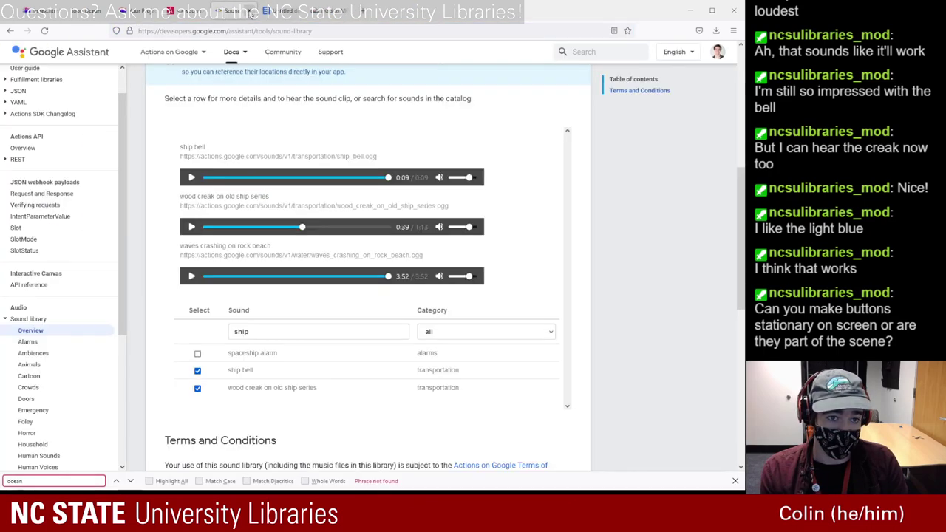
pyautogui.hotkey('ctrl', 'Tab')
pyautogui.click(287, 14)
pyautogui.hotkey('ctrl', 'shift', 'Tab')
pyautogui.hotkey('ctrl', 'shift', 'Tab')
pyautogui.hotkey('ctrl', 'shift', 'Tab')
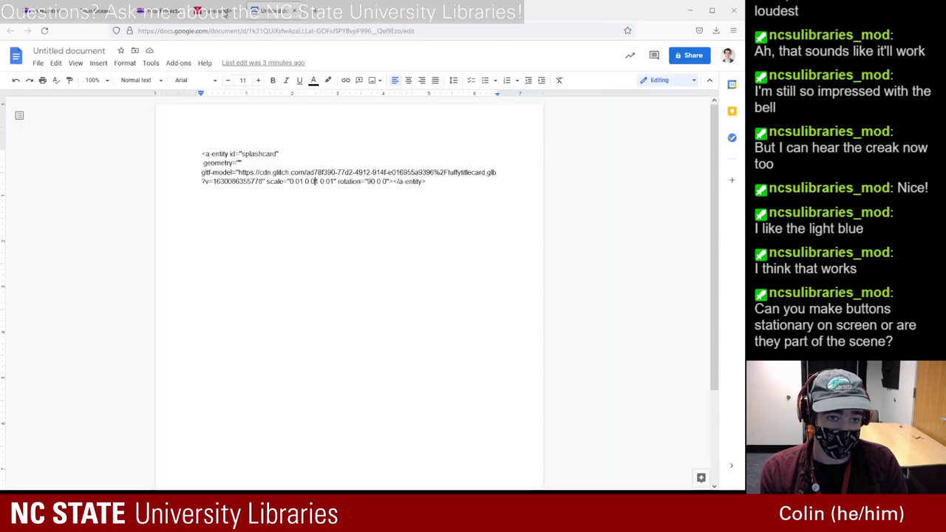
pyautogui.hotkey('ctrl', 'shift', 'Tab')
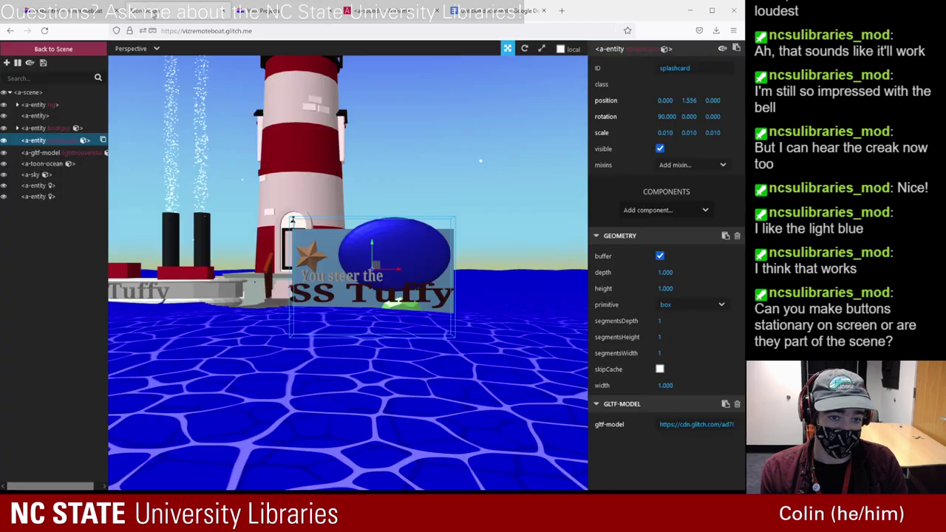
# - Try the splashcard at a z position of about -1.557 and check it in the live scene
pyautogui.click(65, 47)
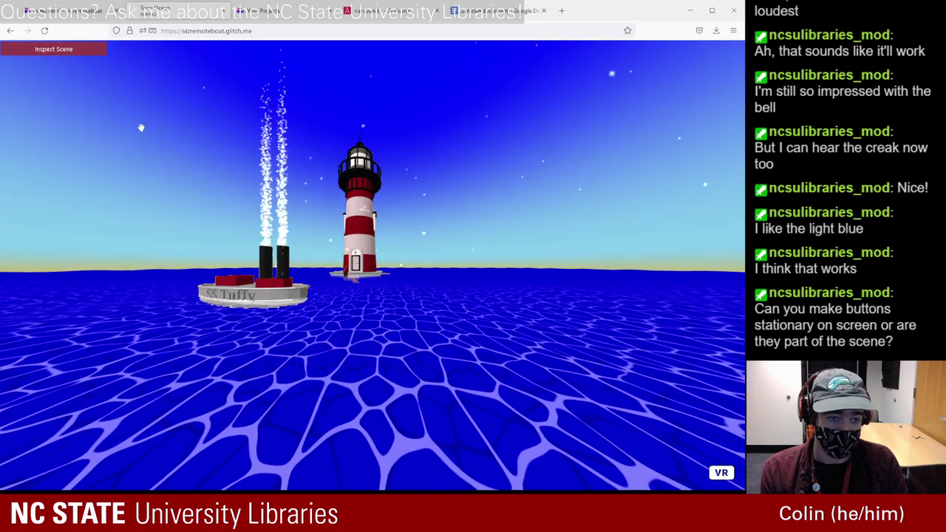
pyautogui.click(65, 48)
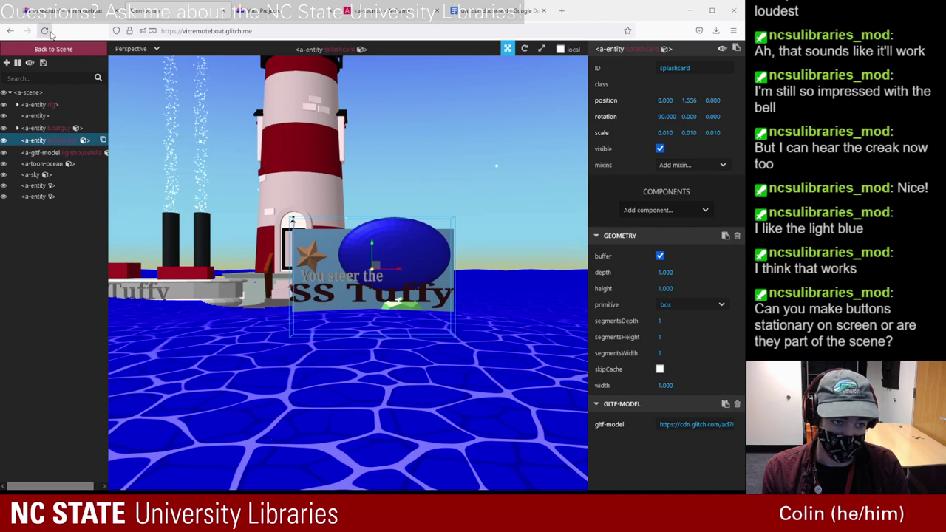
pyautogui.scroll(-3, 295, 342)
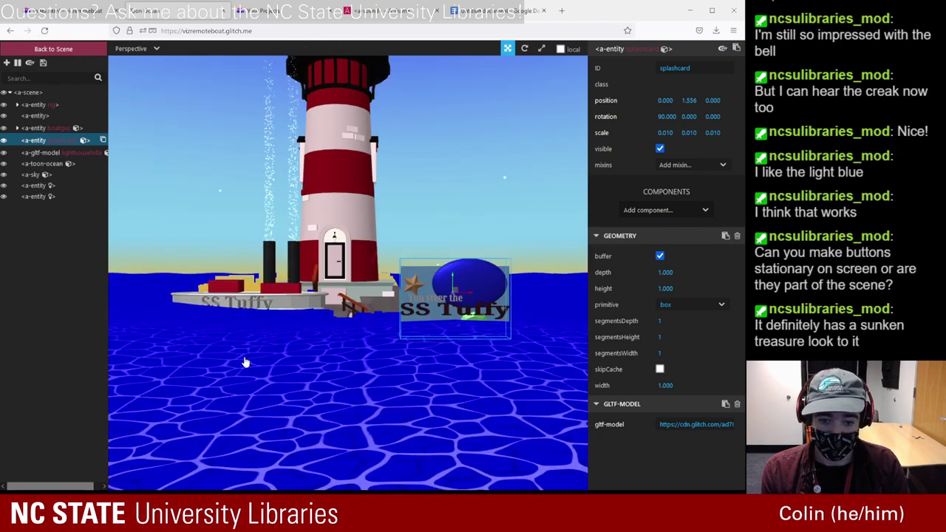
pyautogui.moveTo(247, 361); pyautogui.dragTo(448, 419)
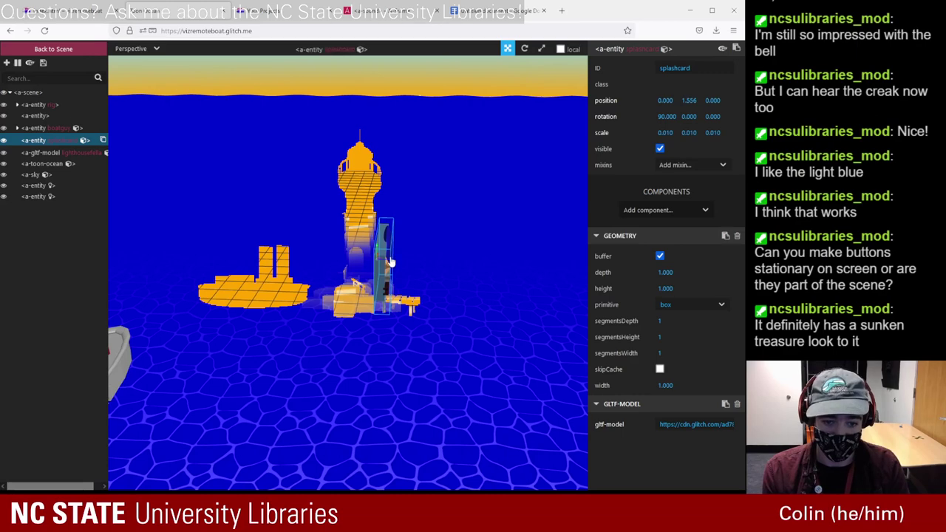
pyautogui.moveTo(391, 266); pyautogui.dragTo(314, 262)
pyautogui.click(43, 51)
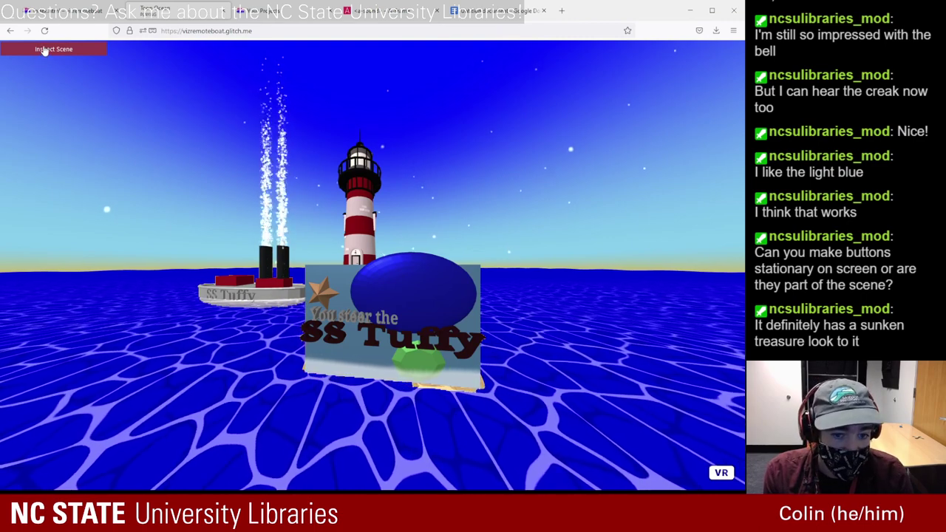
pyautogui.click(44, 50)
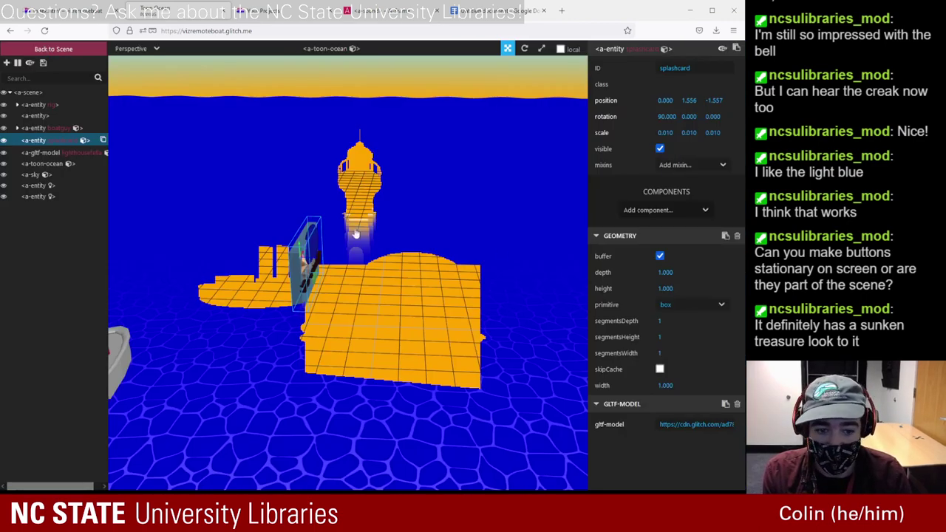
# - Try the splashcard at an x position of about 1.075 and check it in the live scene
pyautogui.moveTo(303, 253); pyautogui.dragTo(311, 239)
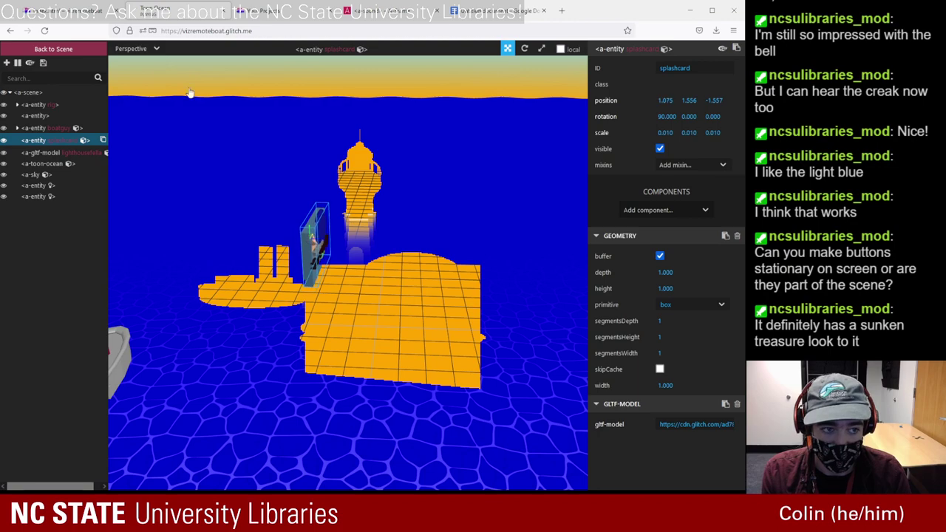
pyautogui.click(53, 49)
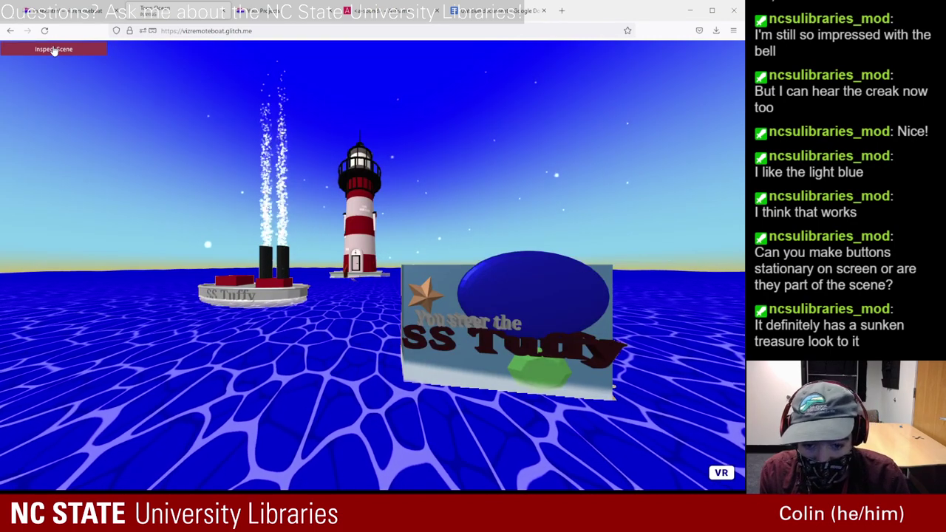
pyautogui.click(53, 49)
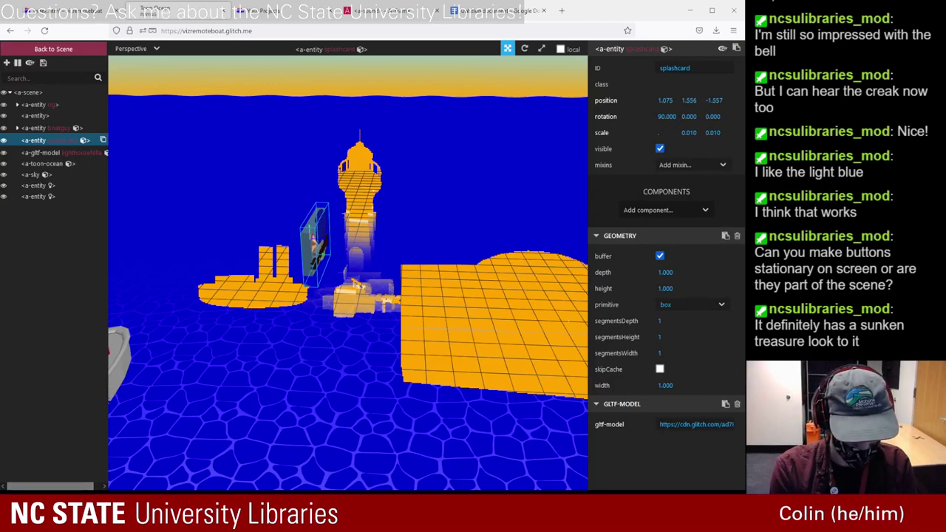
# - Try scaling the splashcard to 0.02 on all three axes and check its size in the live scene
pyautogui.press('Tab')
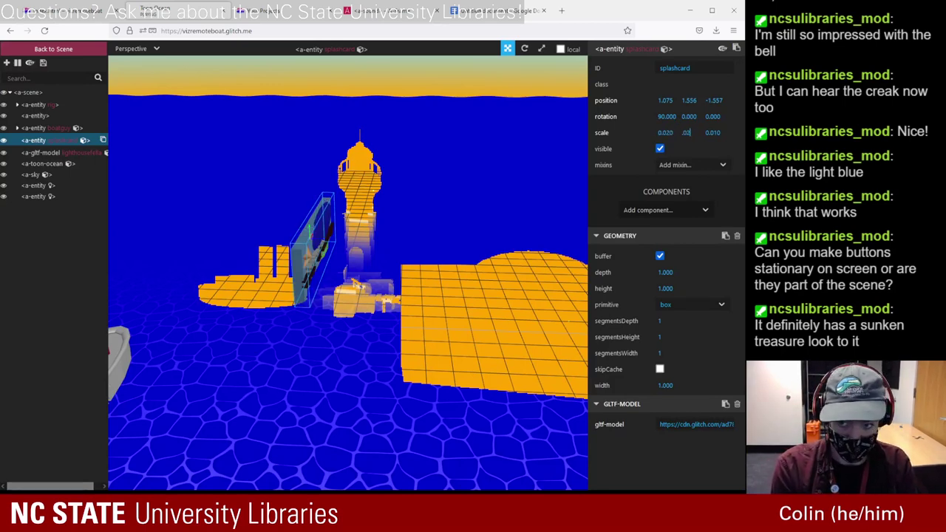
pyautogui.write('.02')
pyautogui.press('Tab')
pyautogui.write('.02')
pyautogui.press('Tab')
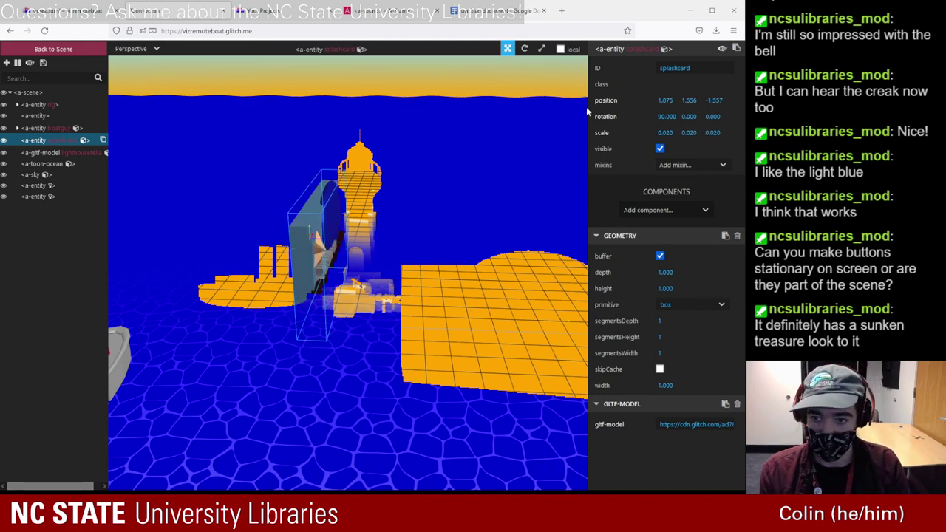
pyautogui.click(59, 48)
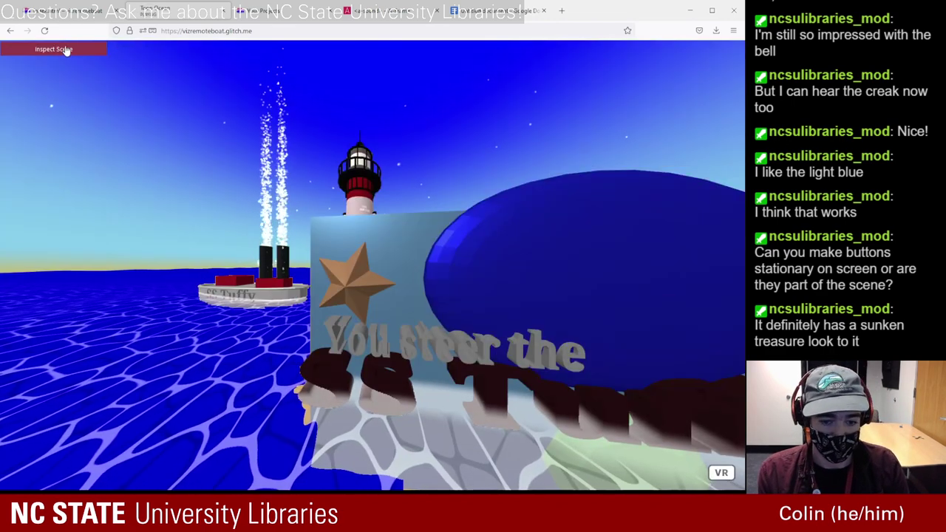
pyautogui.click(44, 51)
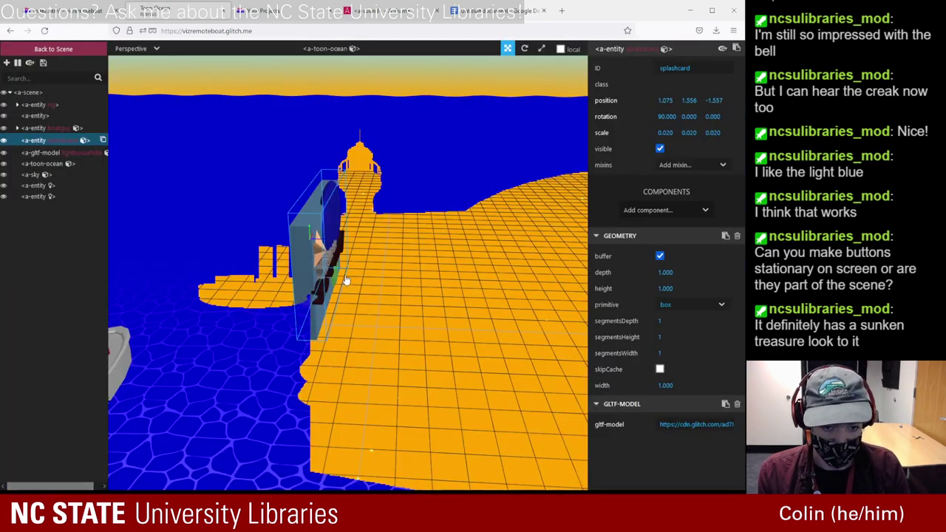
# - Try the enlarged splashcard at z about -2.797, with y about 1.875 and about 2.314, checking each placement in the live scene
pyautogui.moveTo(319, 240); pyautogui.dragTo(251, 215)
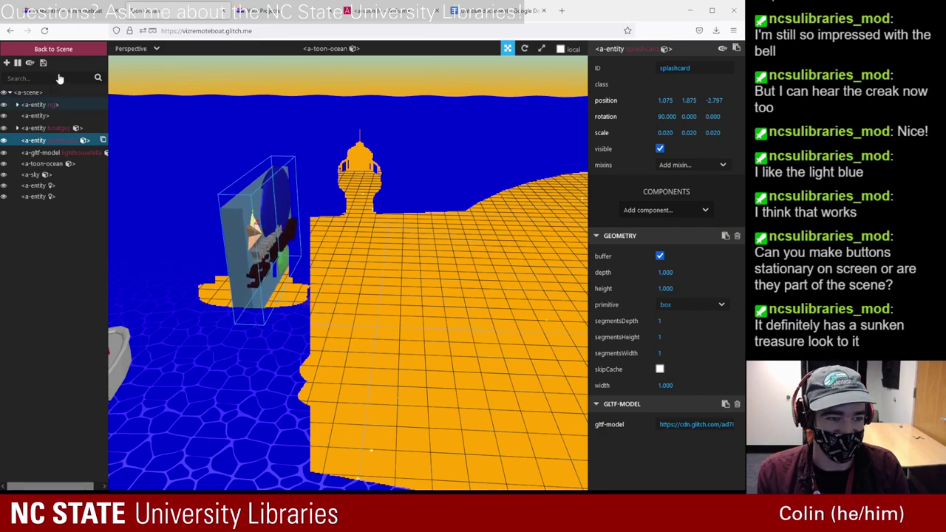
pyautogui.click(59, 49)
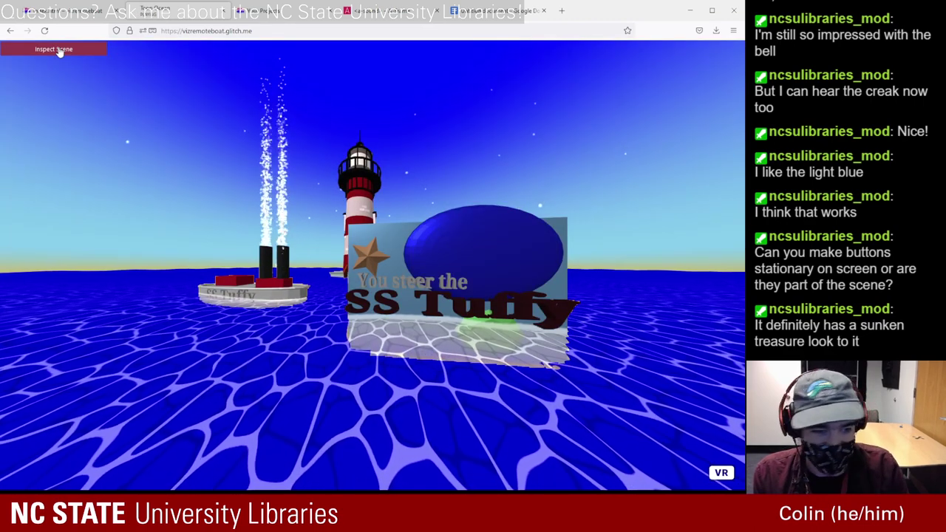
pyautogui.click(59, 49)
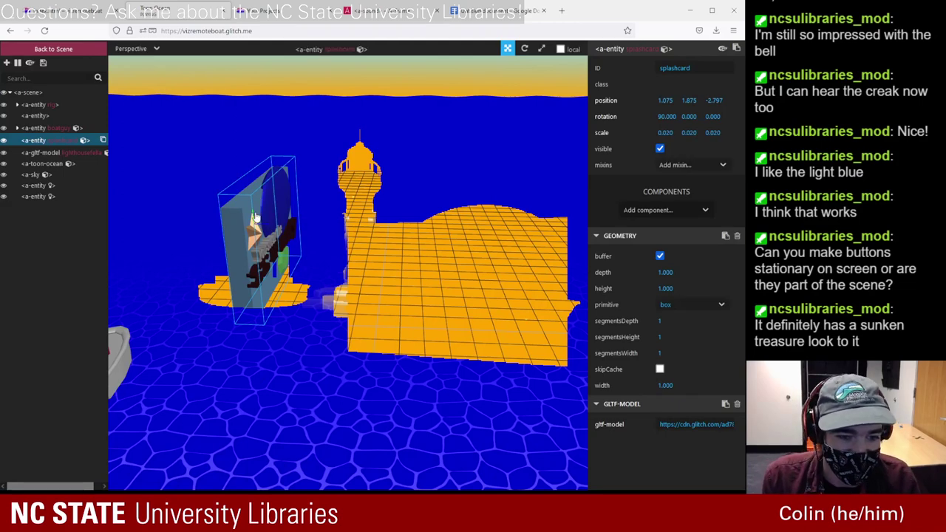
pyautogui.moveTo(253, 217); pyautogui.dragTo(111, 156)
pyautogui.click(63, 51)
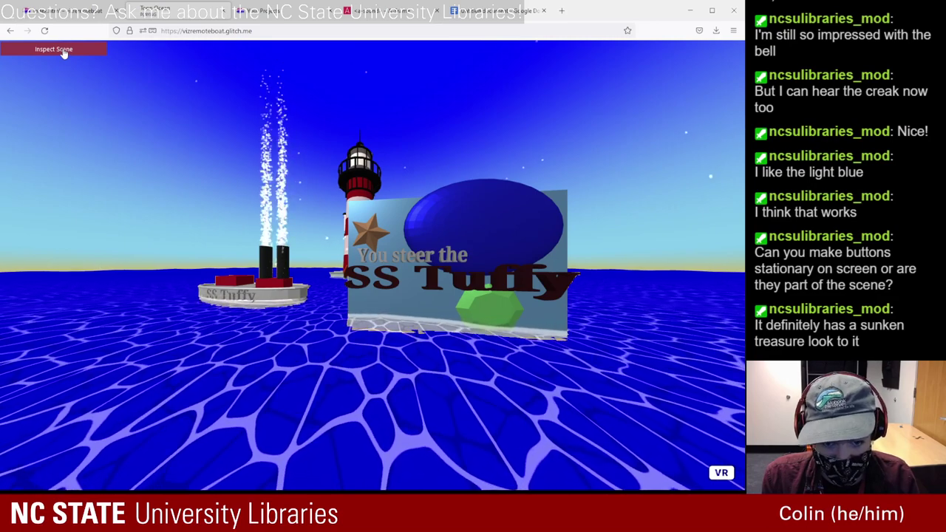
pyautogui.click(64, 52)
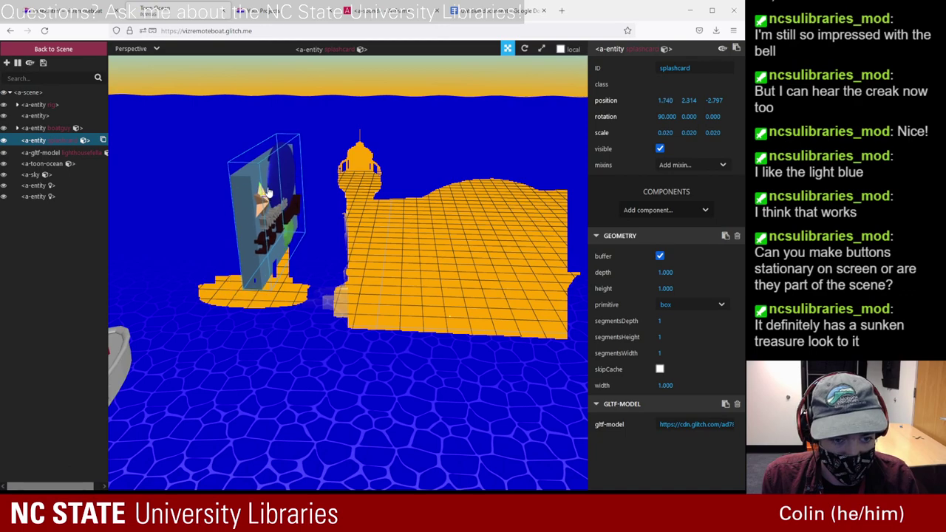
# - Try the splashcard at x about 2.589 and about 2.215, checking each placement in the live scene
pyautogui.click(54, 52)
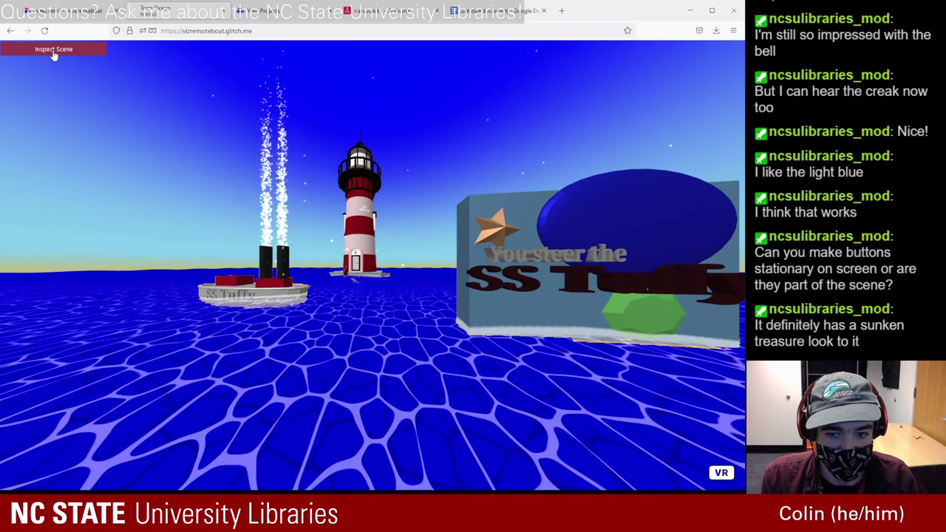
pyautogui.click(53, 50)
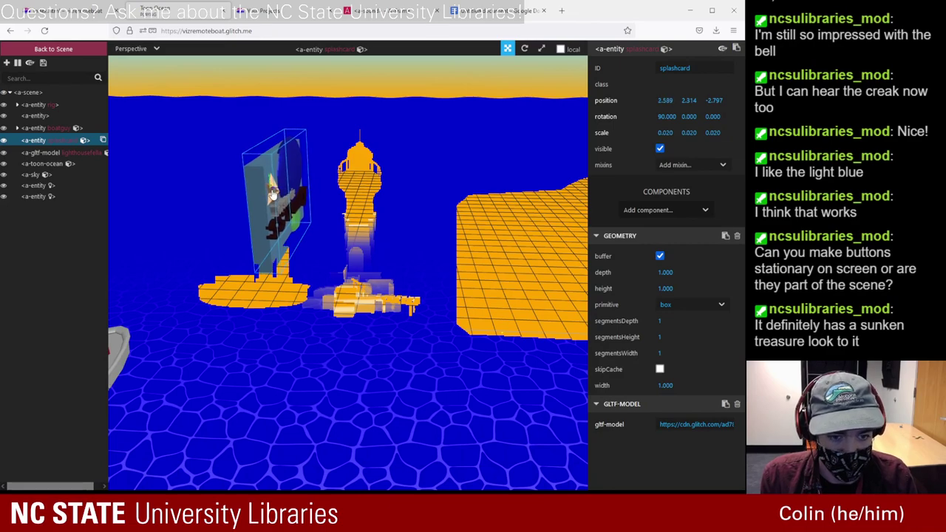
pyautogui.click(53, 50)
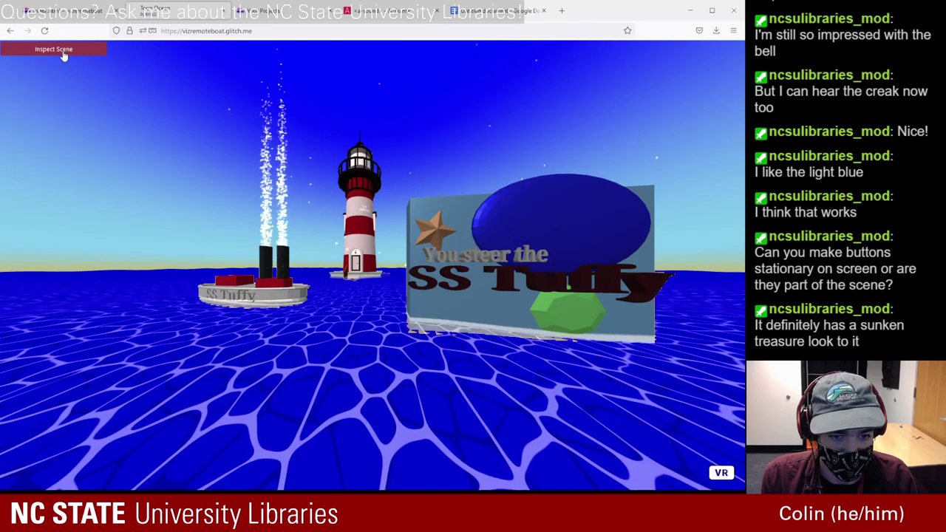
pyautogui.click(64, 51)
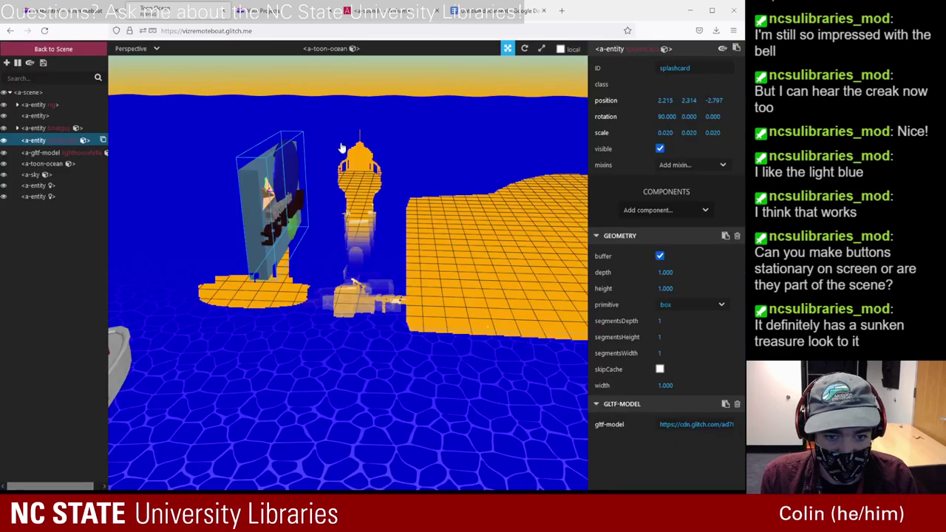
# - Try rotating the splashcard about -15.1 degrees on y, check it in the live scene, and tilt it slightly further
pyautogui.click(525, 48)
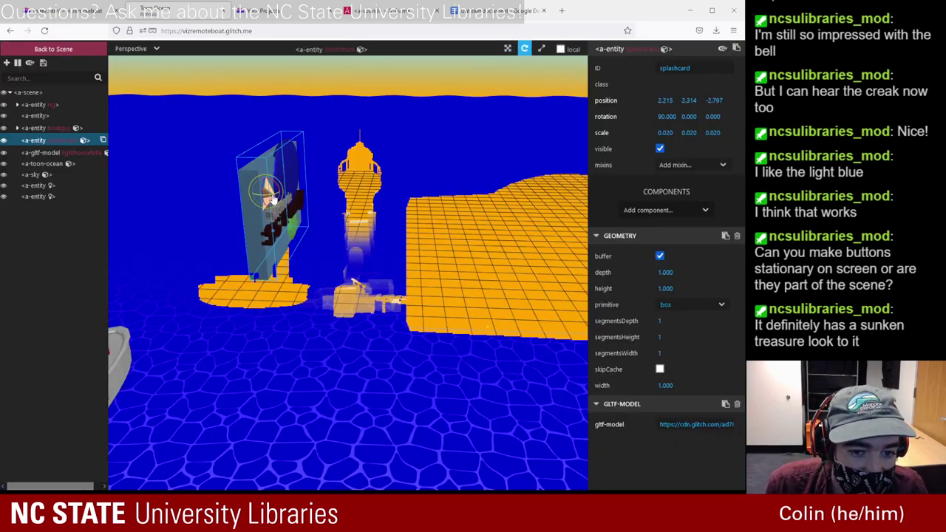
pyautogui.click(691, 212)
pyautogui.scroll(-5, 677, 303)
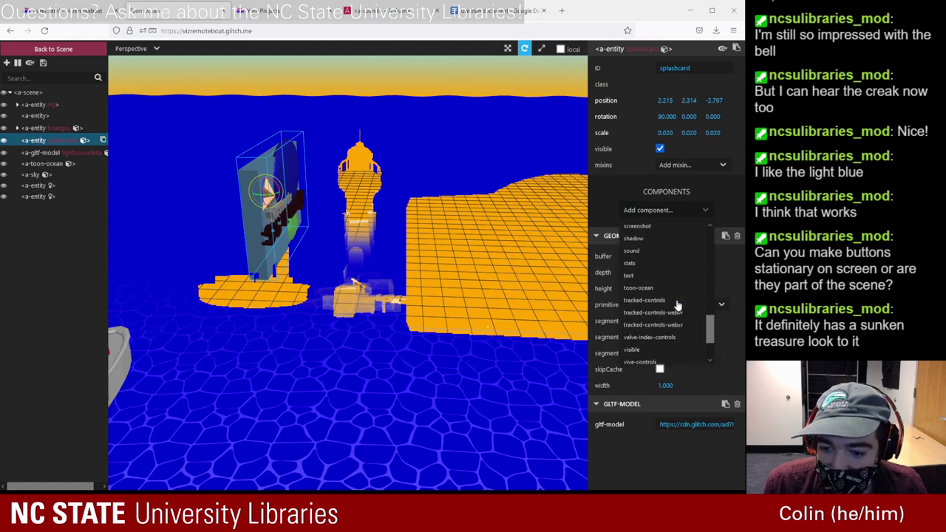
pyautogui.scroll(3, 677, 304)
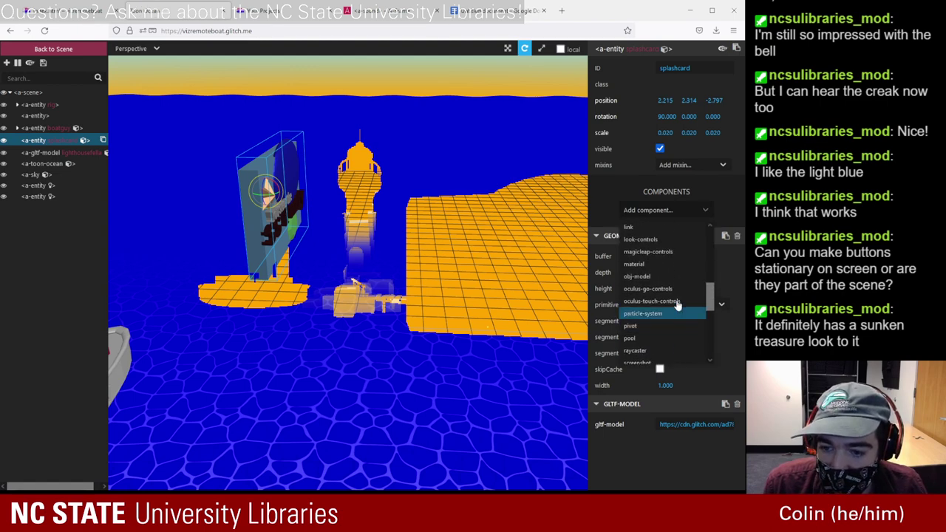
pyautogui.scroll(3, 677, 304)
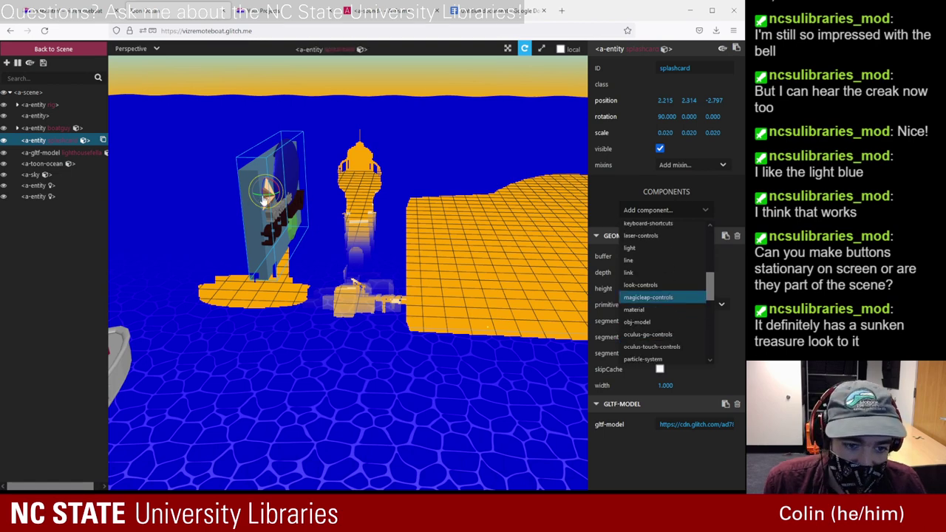
pyautogui.moveTo(265, 196); pyautogui.dragTo(180, 175)
pyautogui.click(81, 51)
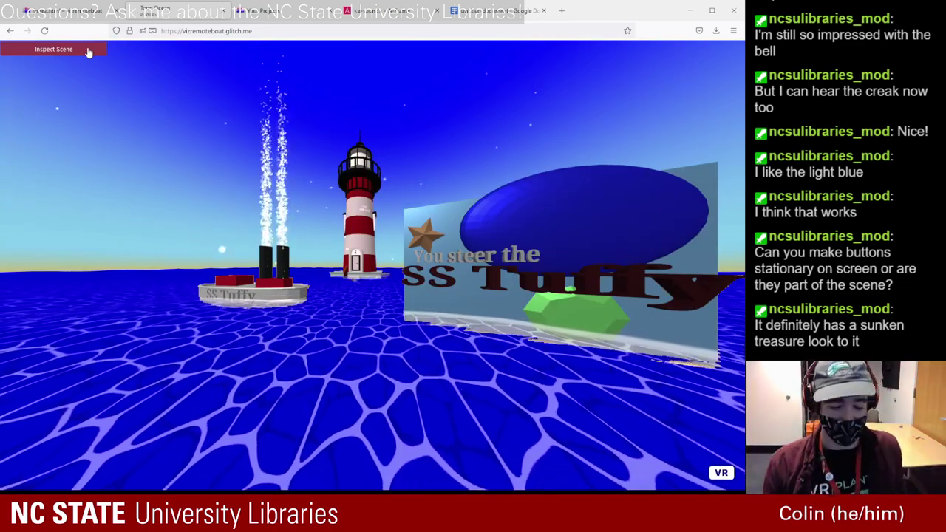
pyautogui.click(87, 51)
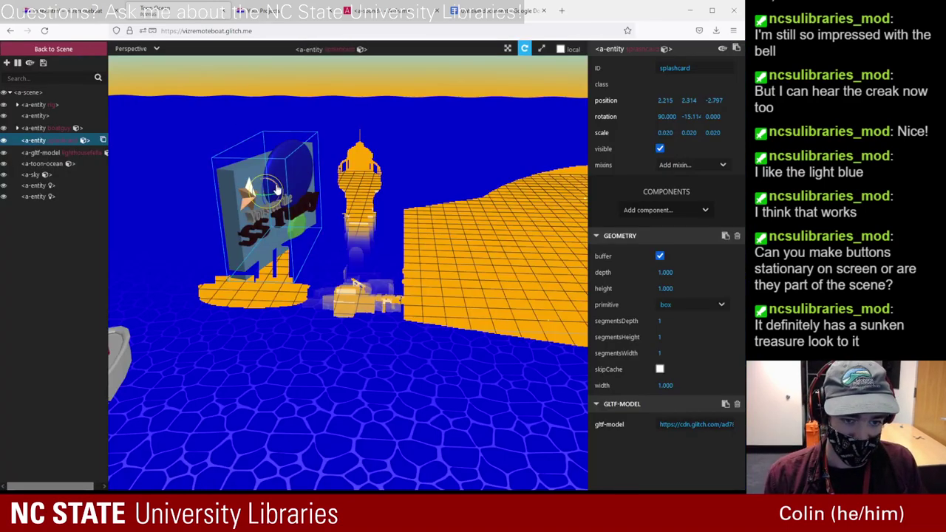
pyautogui.moveTo(277, 190); pyautogui.dragTo(278, 191)
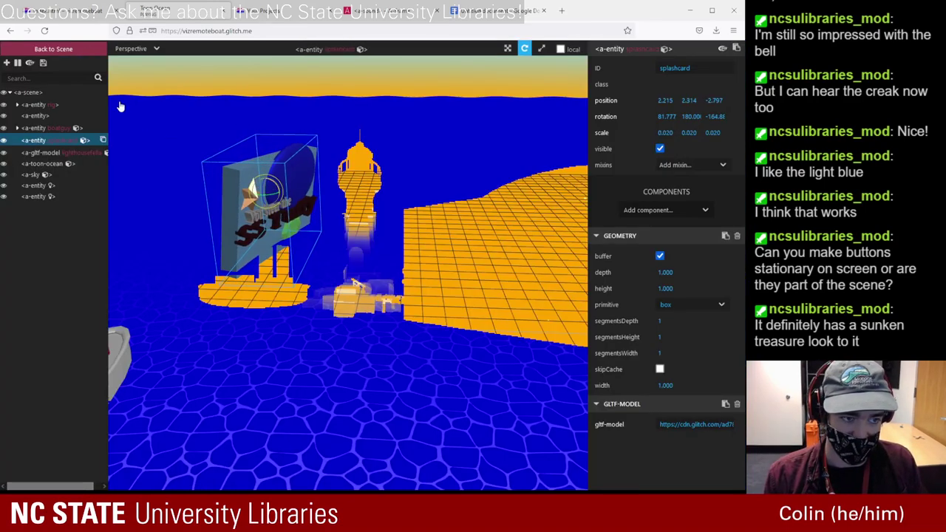
# - Reload the scene, raise the splashcard to a y position of about 2.027, and check it against the live scene and the rig's placement
pyautogui.click(44, 31)
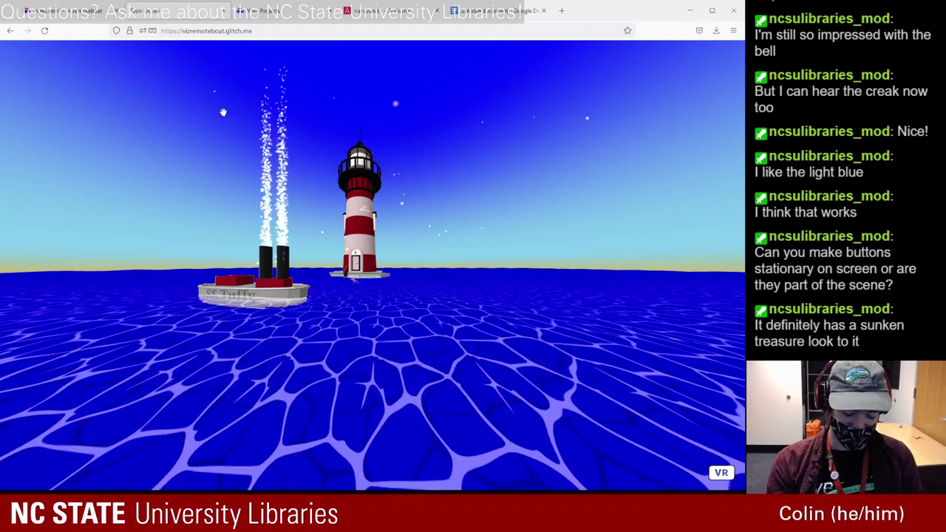
pyautogui.hotkey('ctrl', 'alt', 'i')
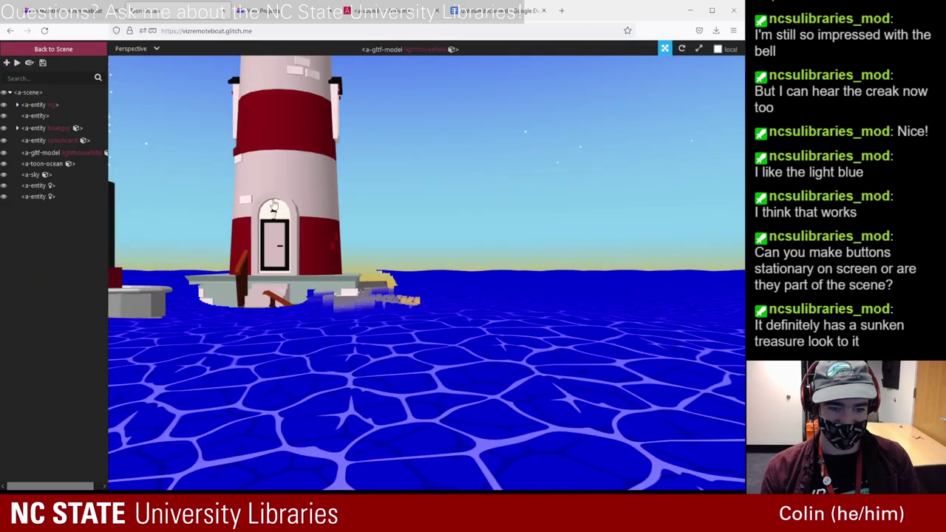
pyautogui.click(65, 141)
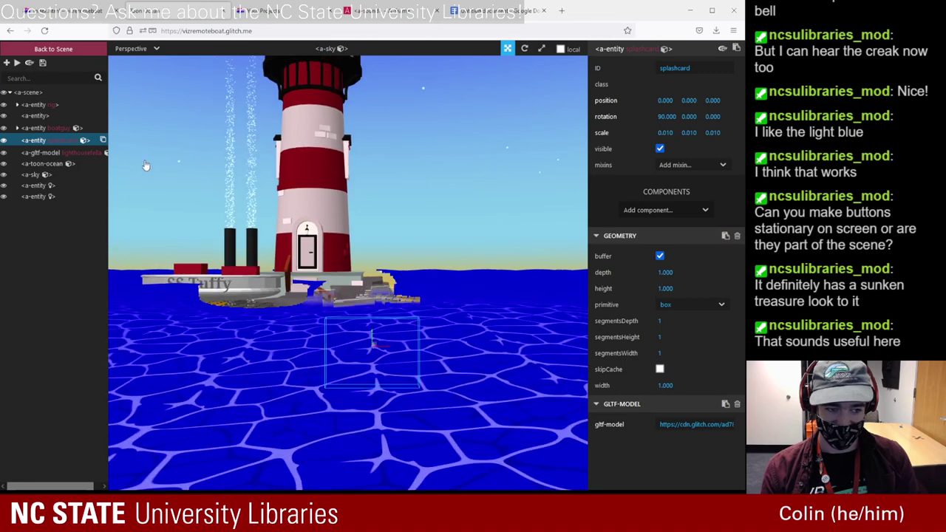
pyautogui.moveTo(372, 337); pyautogui.dragTo(376, 216)
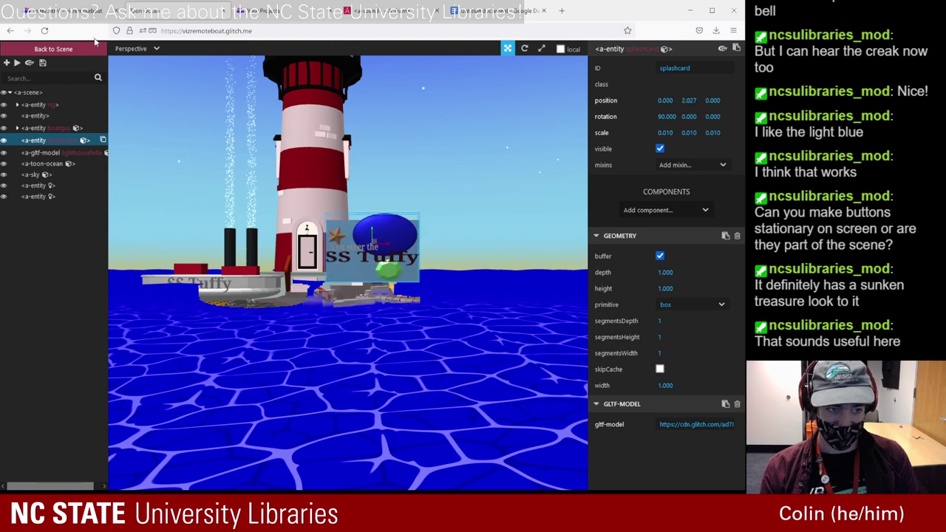
pyautogui.click(51, 50)
pyautogui.click(50, 50)
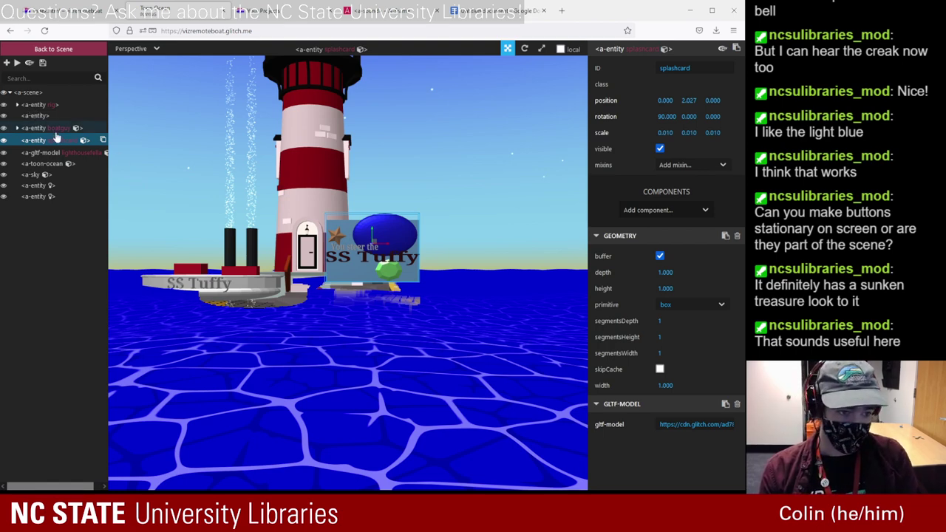
pyautogui.click(37, 105)
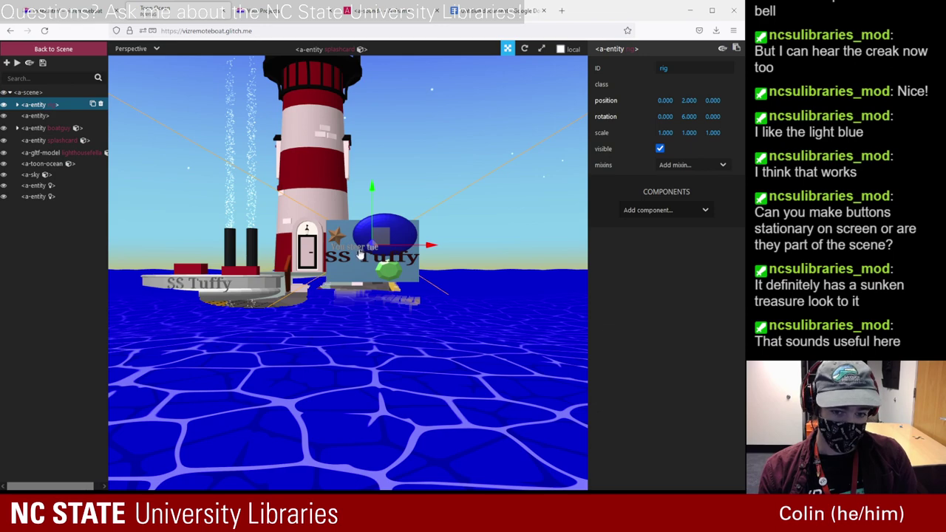
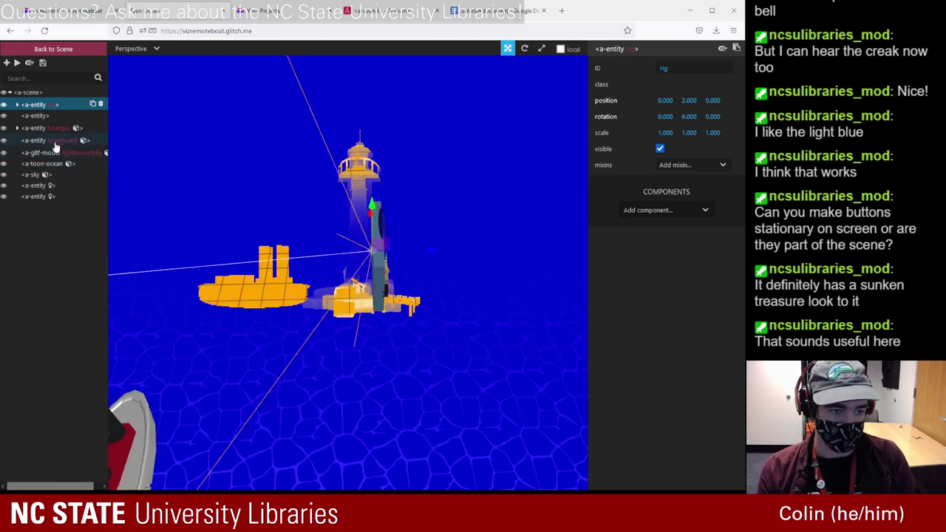
# - Try the splashcard at z about -1.839 and check the placement in the live scene
pyautogui.click(377, 244)
pyautogui.moveTo(431, 254); pyautogui.dragTo(350, 256)
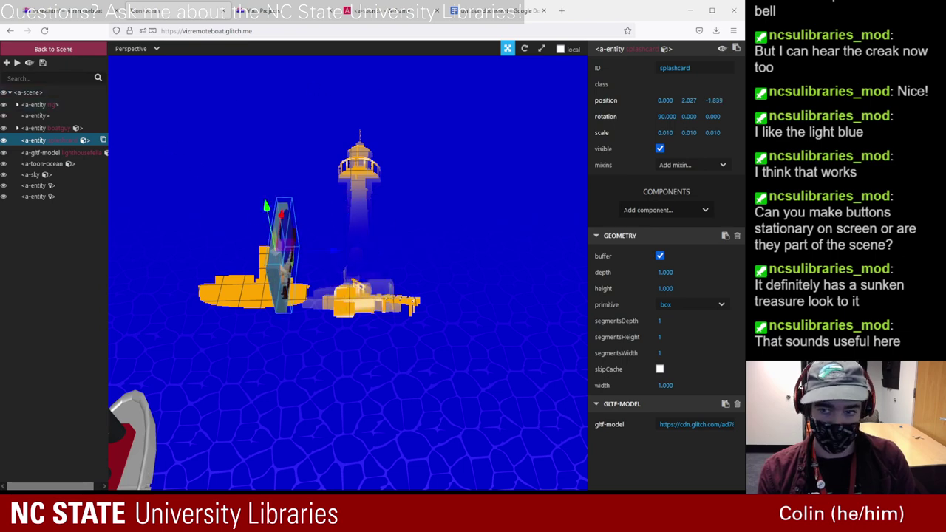
pyautogui.click(737, 50)
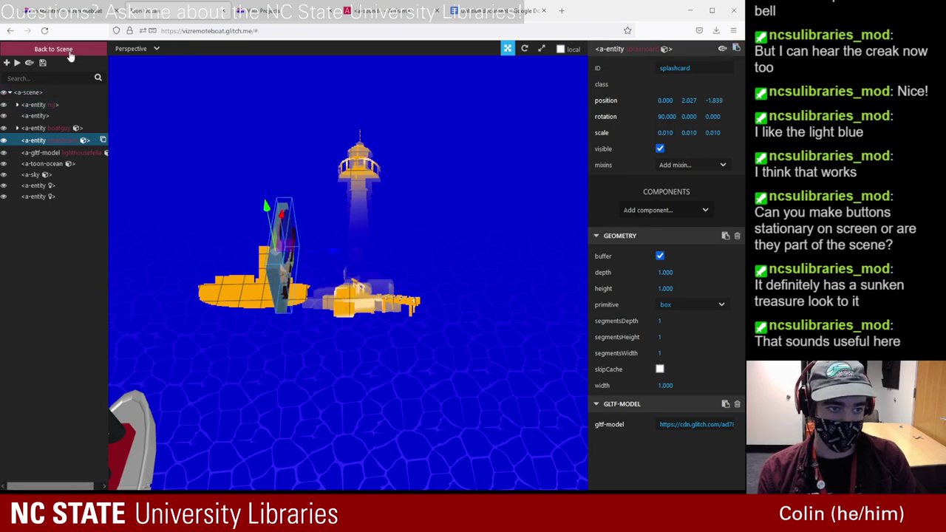
pyautogui.click(69, 53)
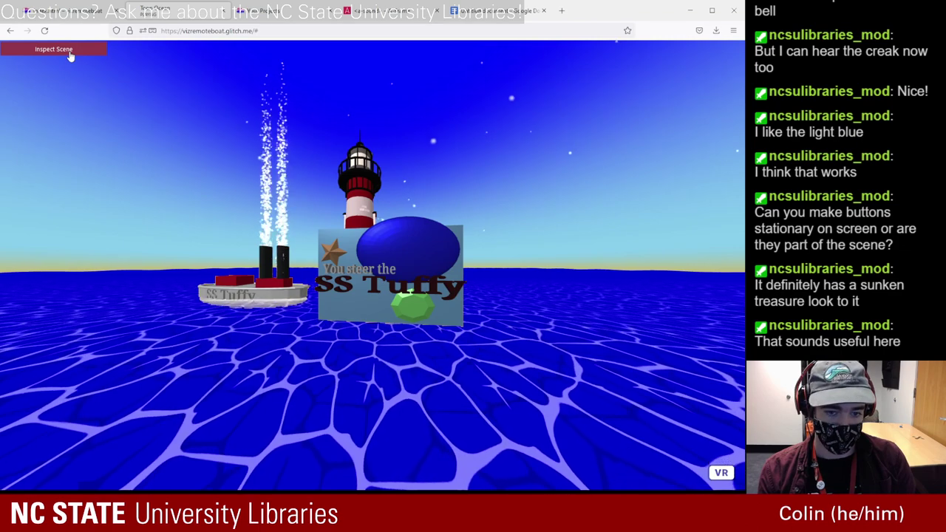
# - Try lowering the splashcard to y about 1.875 and about 1.434, checking each height in the live scene
pyautogui.click(68, 53)
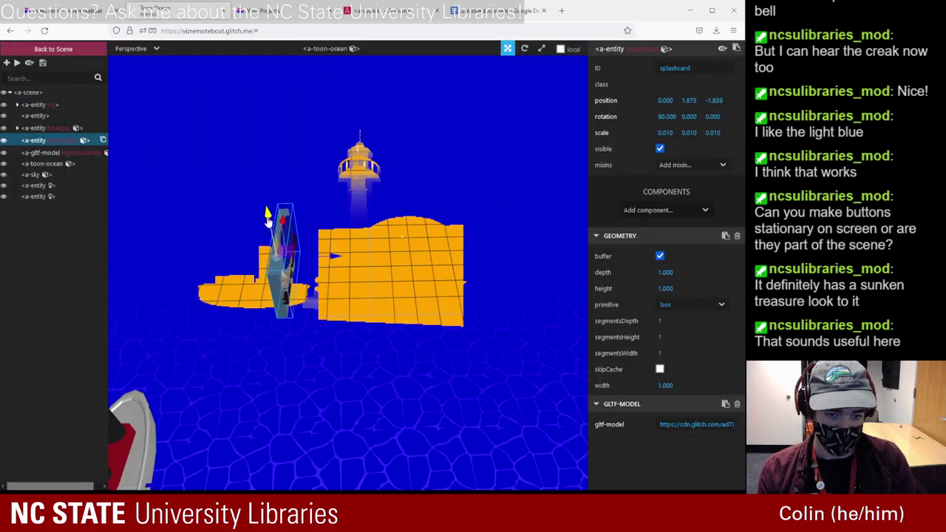
pyautogui.click(83, 53)
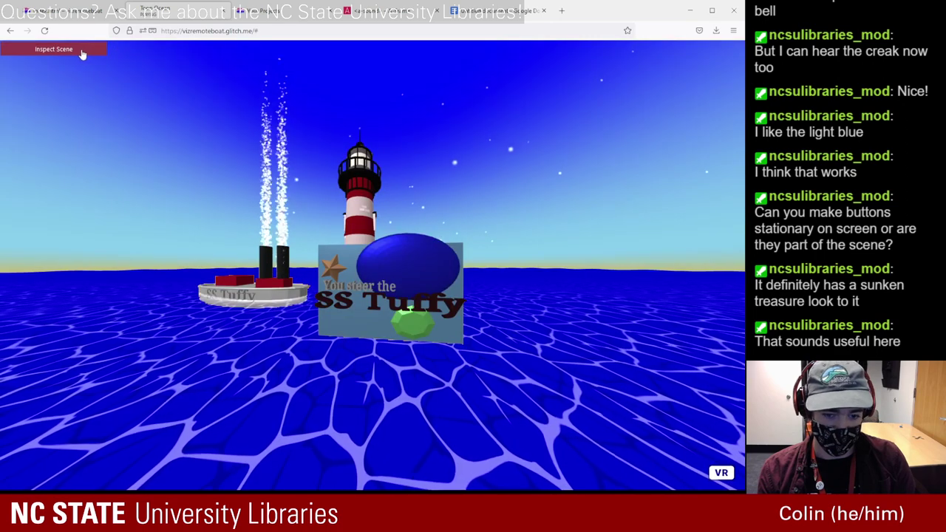
pyautogui.click(82, 53)
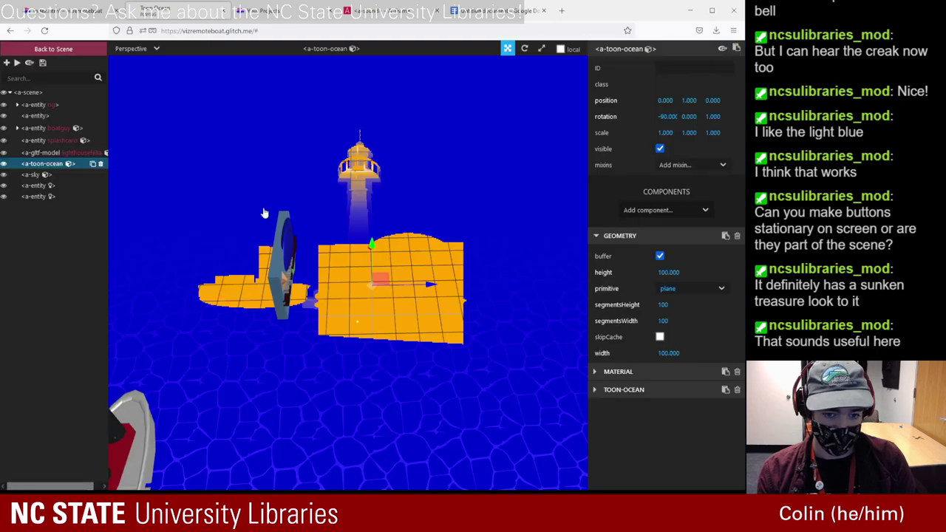
pyautogui.click(55, 141)
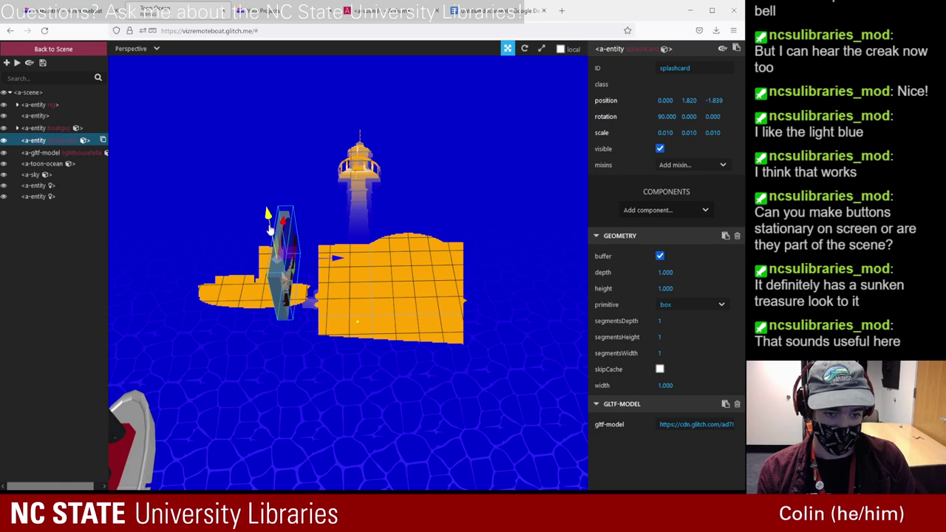
pyautogui.moveTo(270, 229); pyautogui.dragTo(271, 237)
pyautogui.click(84, 53)
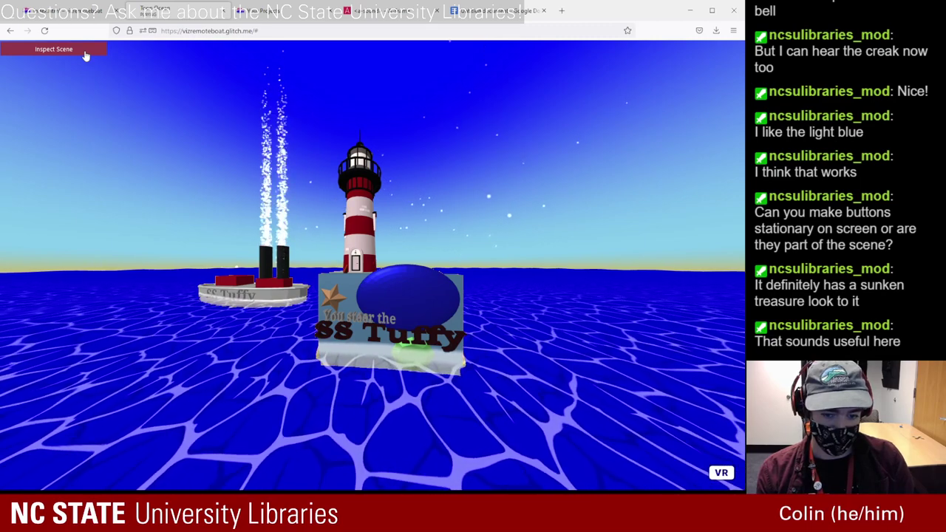
# - Set the splashcard's scale to 0.025 on x, y and z, checking the size in the live scene
pyautogui.click(85, 56)
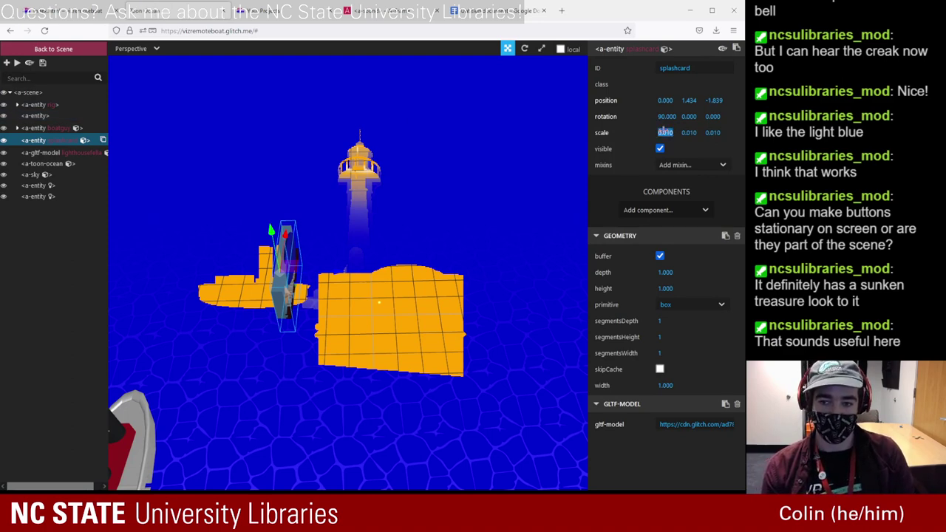
pyautogui.write('1')
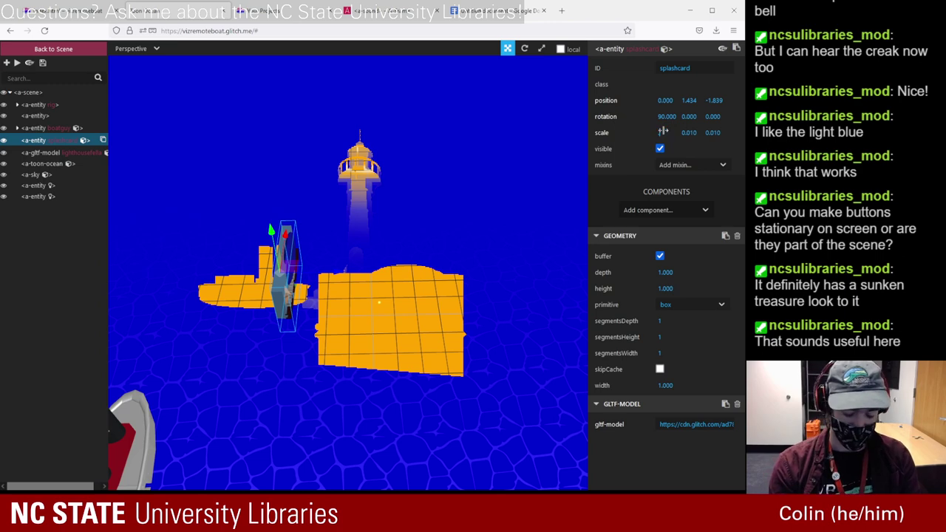
pyautogui.press('Tab')
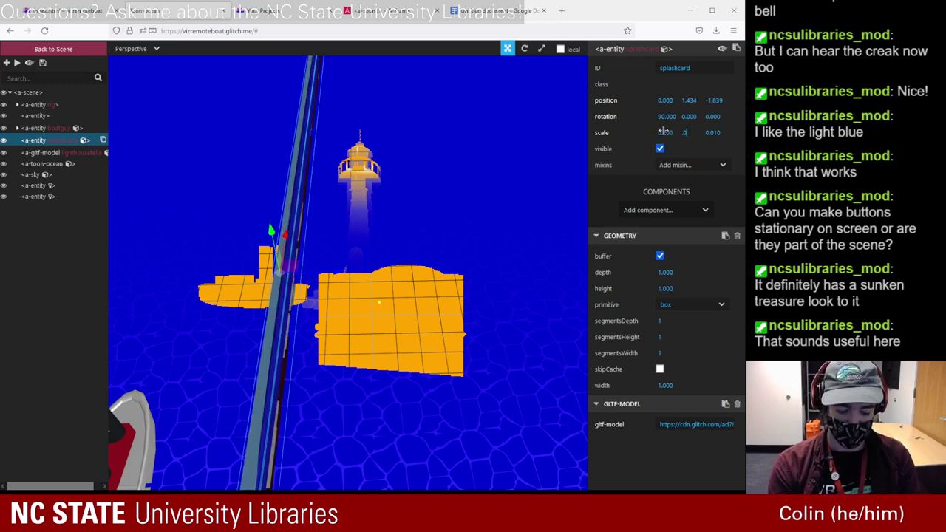
pyautogui.click(665, 132)
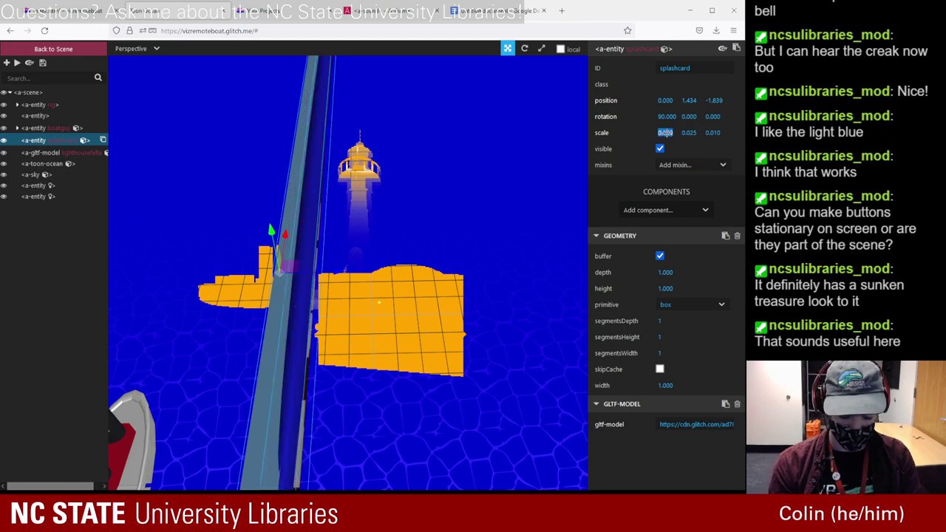
pyautogui.write('.025')
pyautogui.click(684, 133)
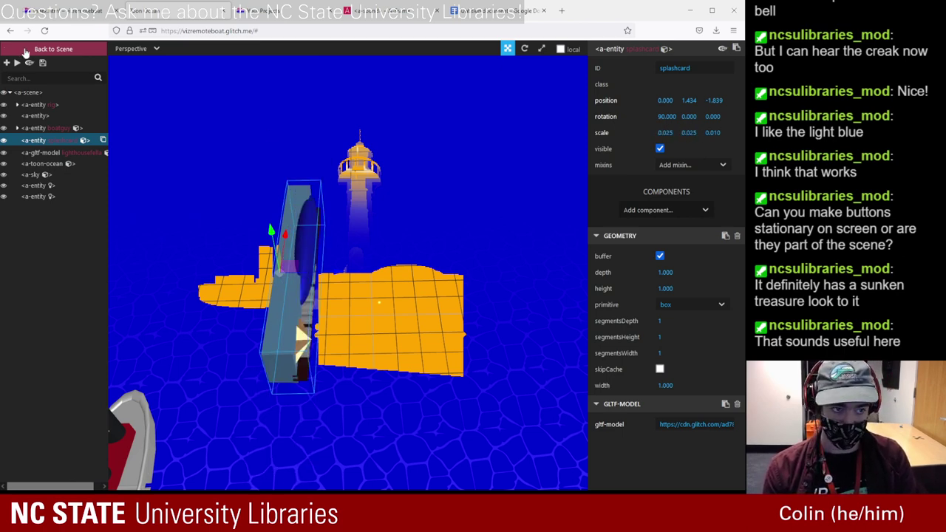
pyautogui.click(26, 50)
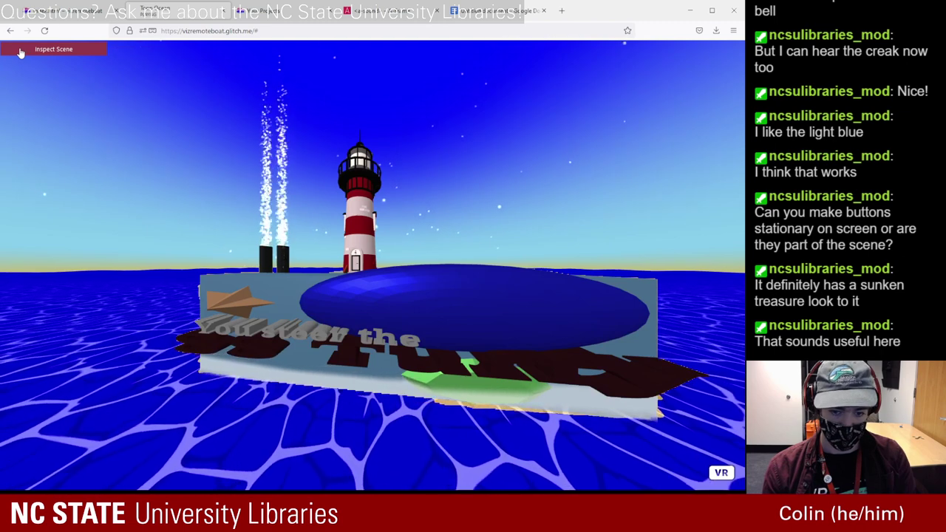
pyautogui.click(20, 50)
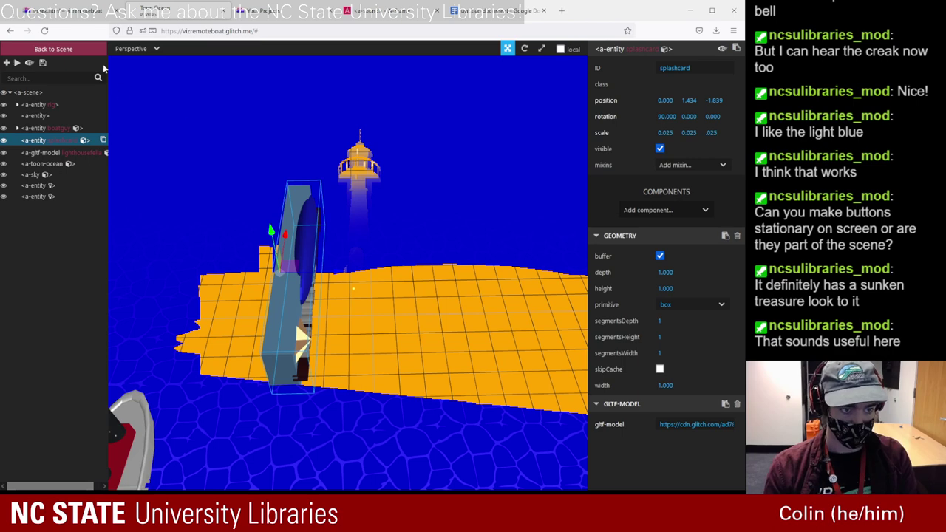
pyautogui.moveTo(668, 128); pyautogui.dragTo(669, 132)
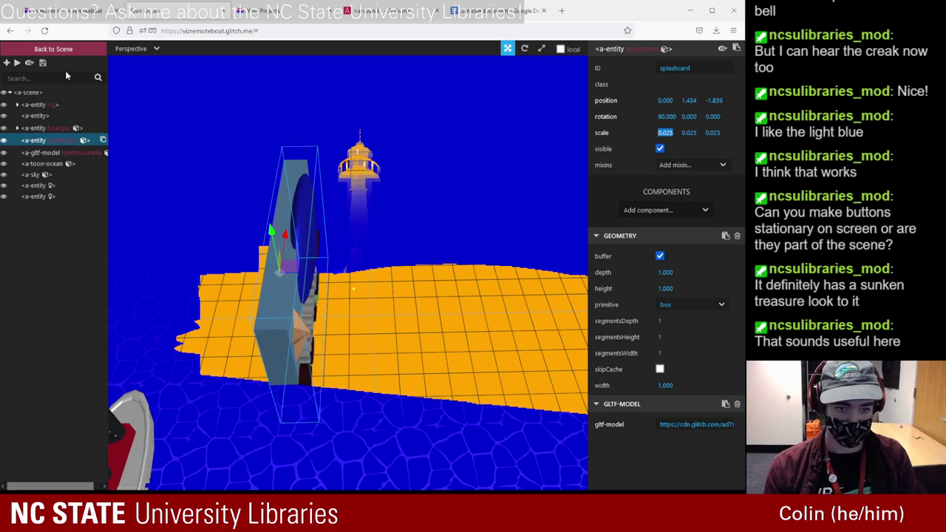
pyautogui.click(44, 52)
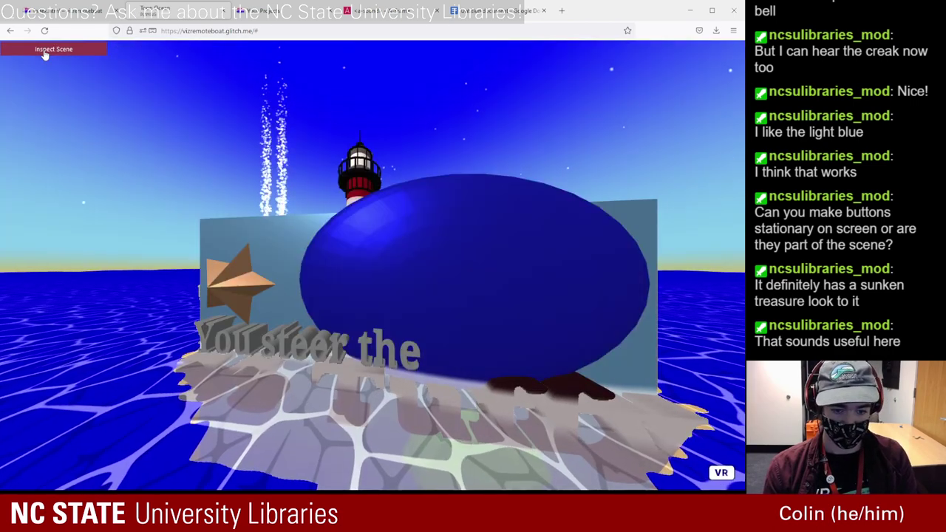
# - Move the enlarged splashcard to y about 2.130 and z about -2.930 and check it in the live scene
pyautogui.hotkey('ctrl', 'alt', 'i')
pyautogui.moveTo(336, 273); pyautogui.dragTo(214, 244)
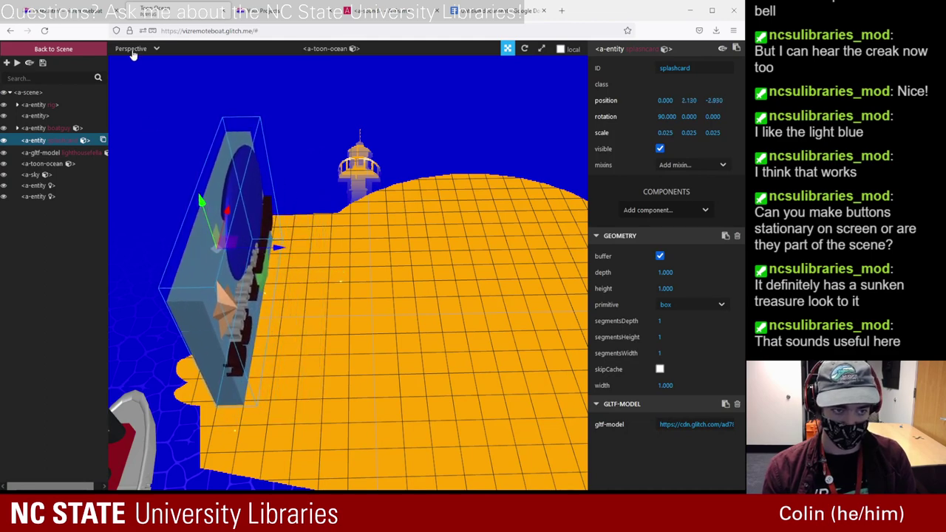
pyautogui.click(102, 50)
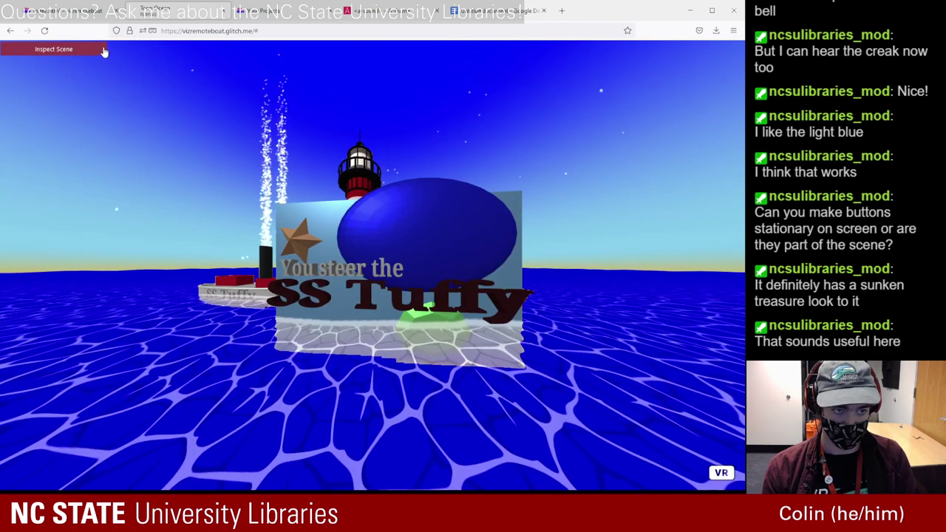
# - Try the splashcard at x about 1.206 and check the placement in the live scene
pyautogui.click(103, 50)
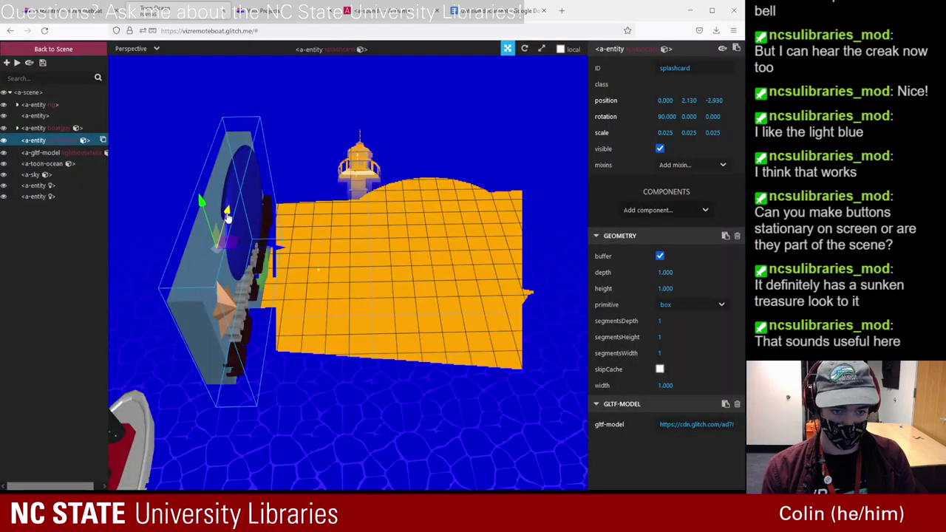
pyautogui.moveTo(228, 209); pyautogui.dragTo(243, 169)
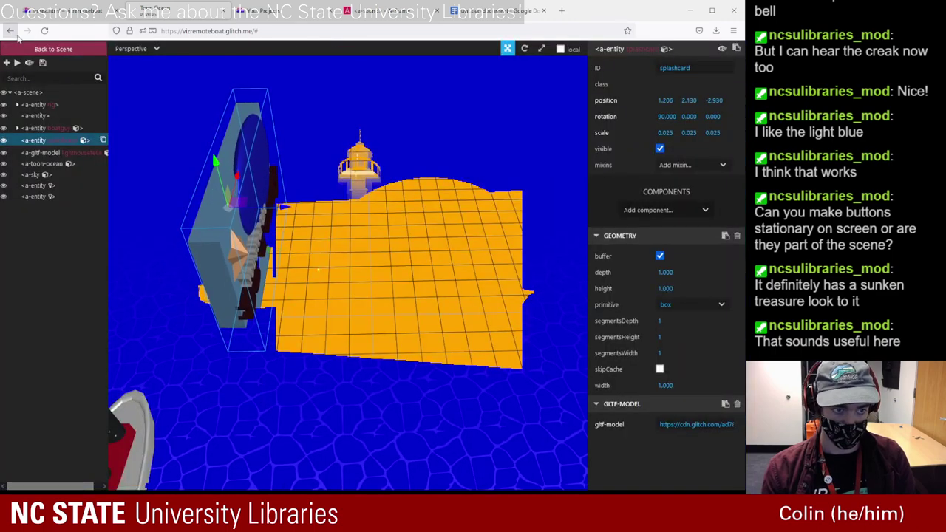
pyautogui.click(26, 52)
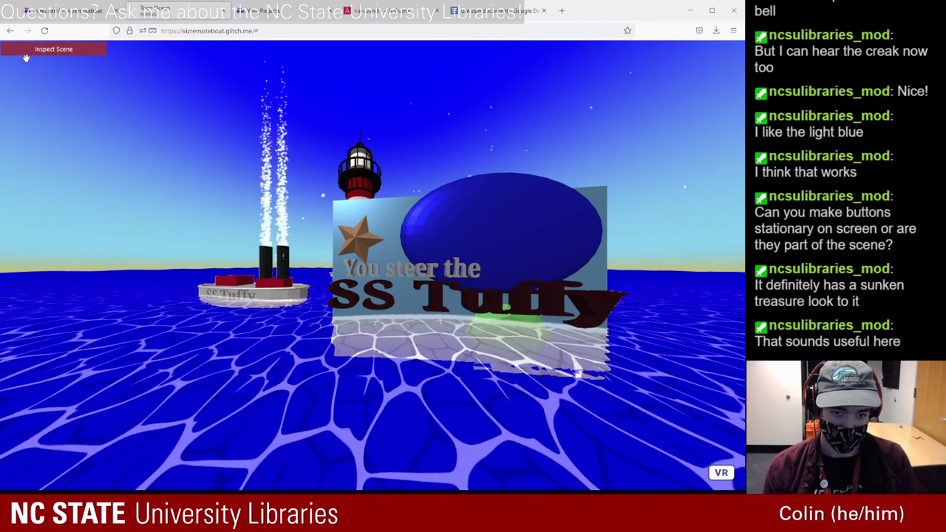
# - Shift the splashcard to x about 2.831, rotate it about -16.4 degrees on y, and check it in the live scene
pyautogui.click(26, 50)
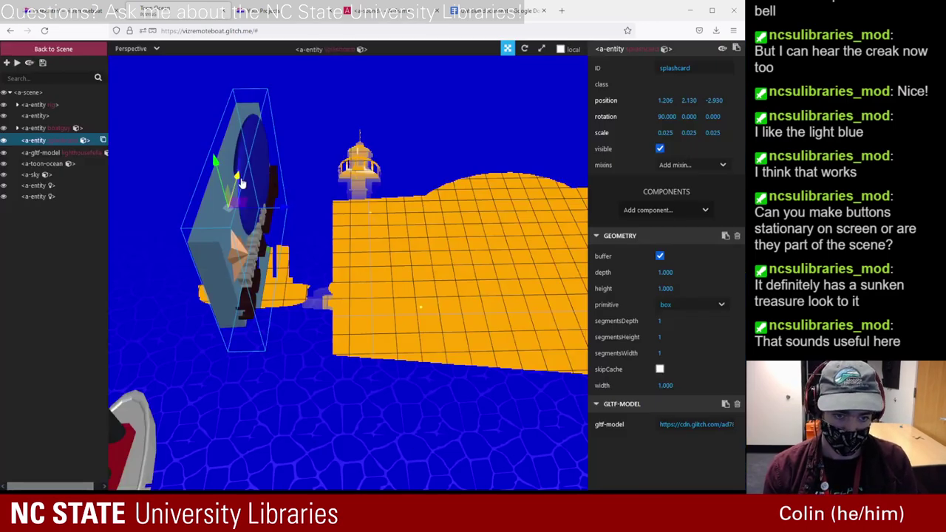
pyautogui.moveTo(241, 183); pyautogui.dragTo(251, 140)
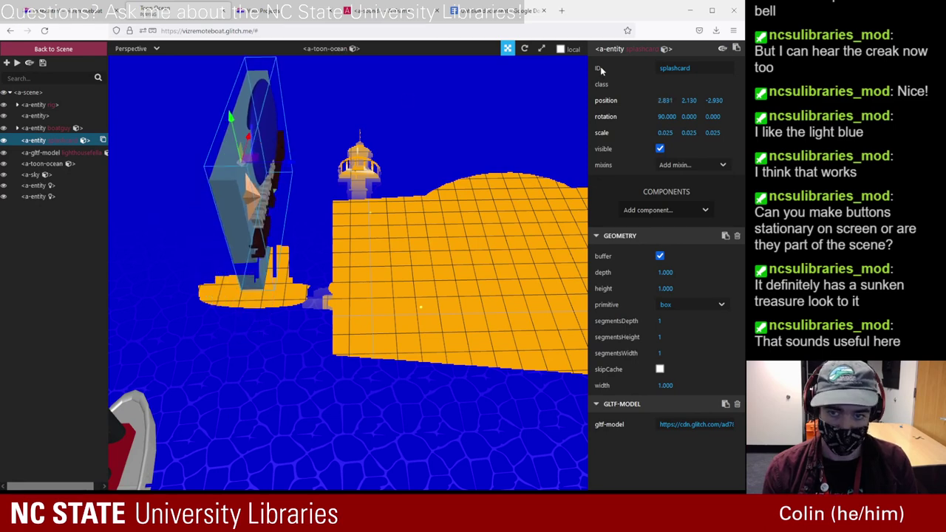
pyautogui.click(526, 49)
pyautogui.moveTo(246, 198); pyautogui.dragTo(232, 207)
pyautogui.click(57, 49)
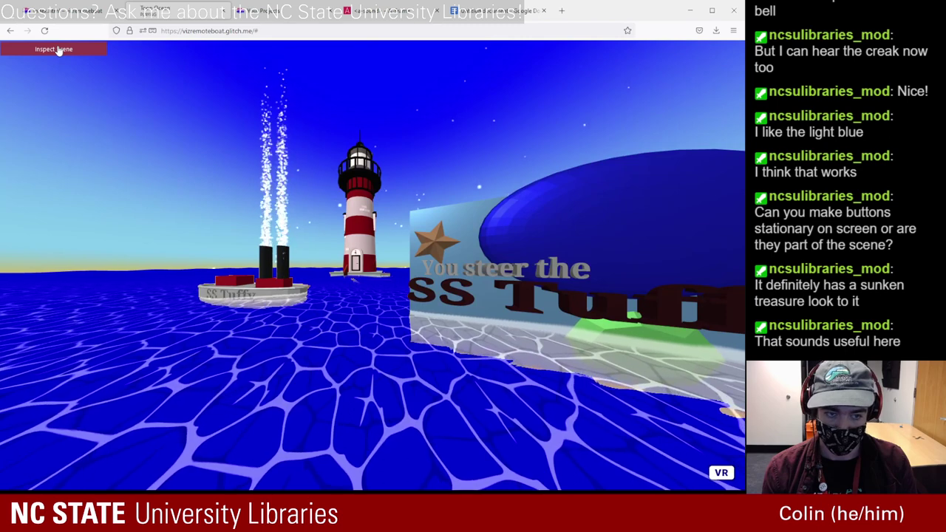
# - Move the rotated splashcard to x about 2.116 and z about -3.866 and check it in the live scene
pyautogui.click(58, 50)
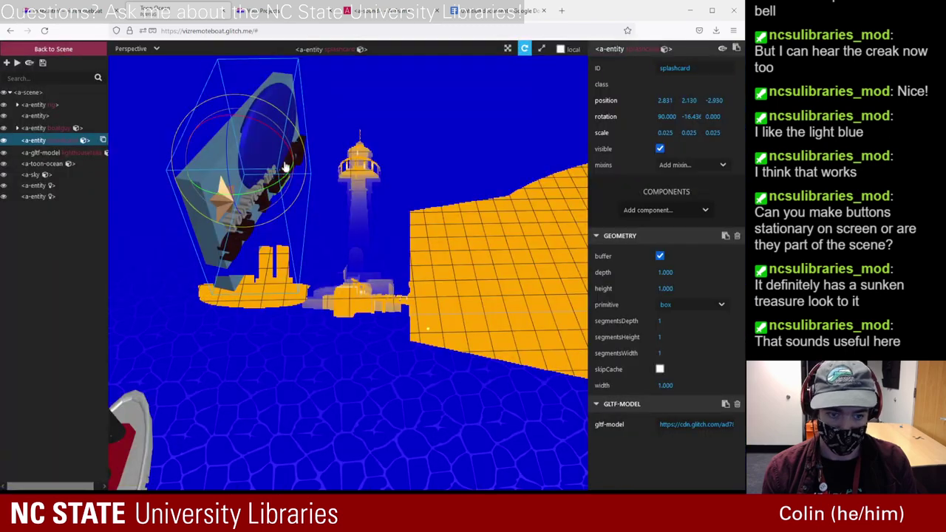
pyautogui.click(507, 48)
pyautogui.moveTo(250, 139); pyautogui.dragTo(242, 180)
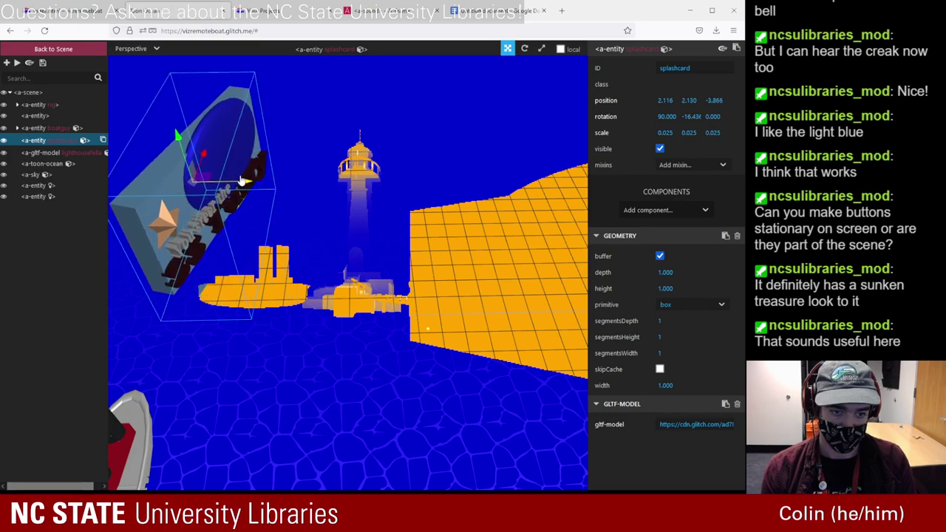
pyautogui.click(87, 49)
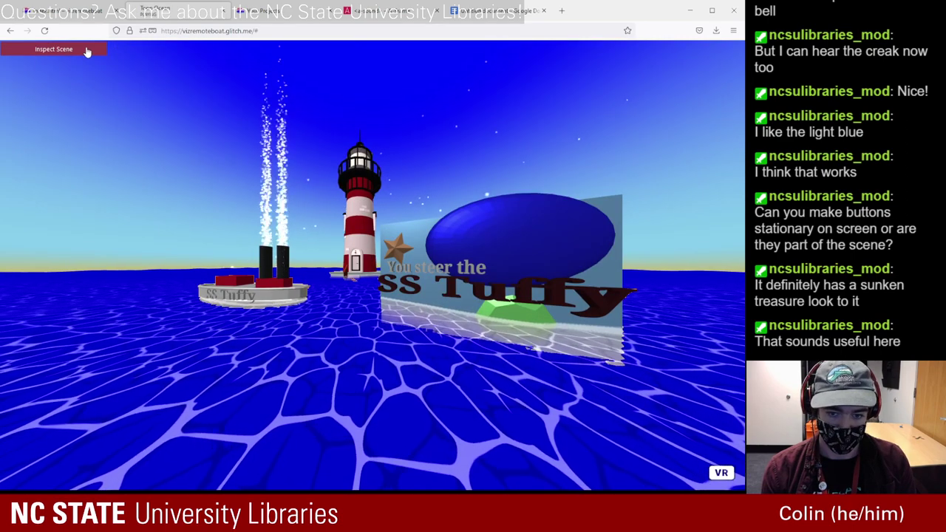
# - Copy the adjusted splashcard entity's HTML and paste it into index.html below the existing splashcard entity, comparing their attributes
pyautogui.click(88, 50)
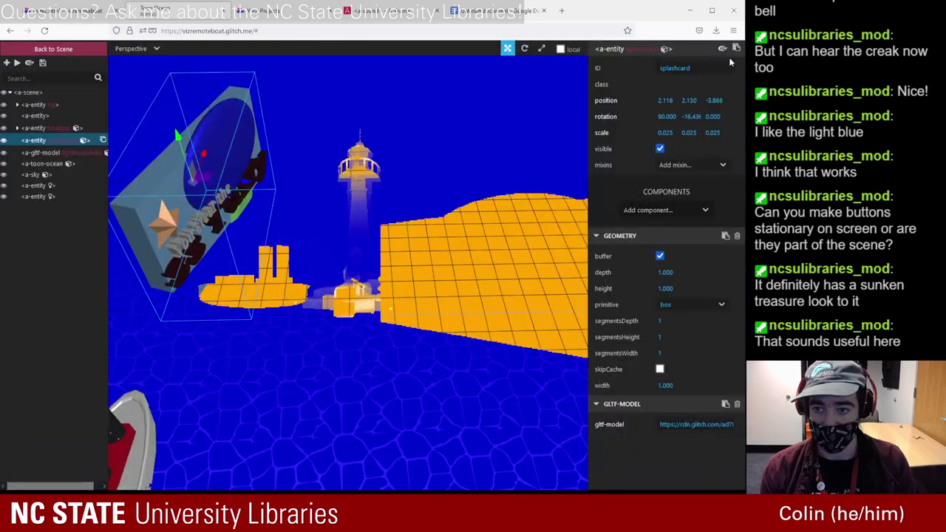
pyautogui.click(71, 11)
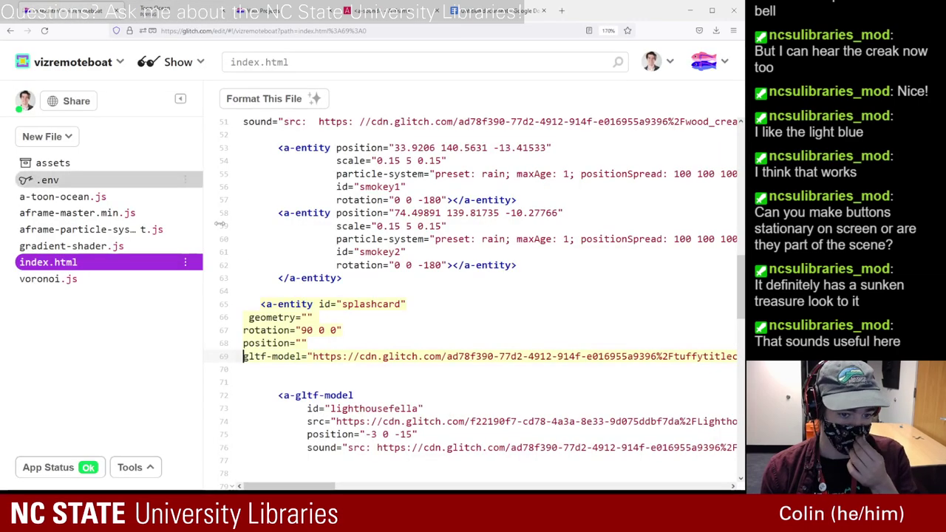
pyautogui.click(267, 370)
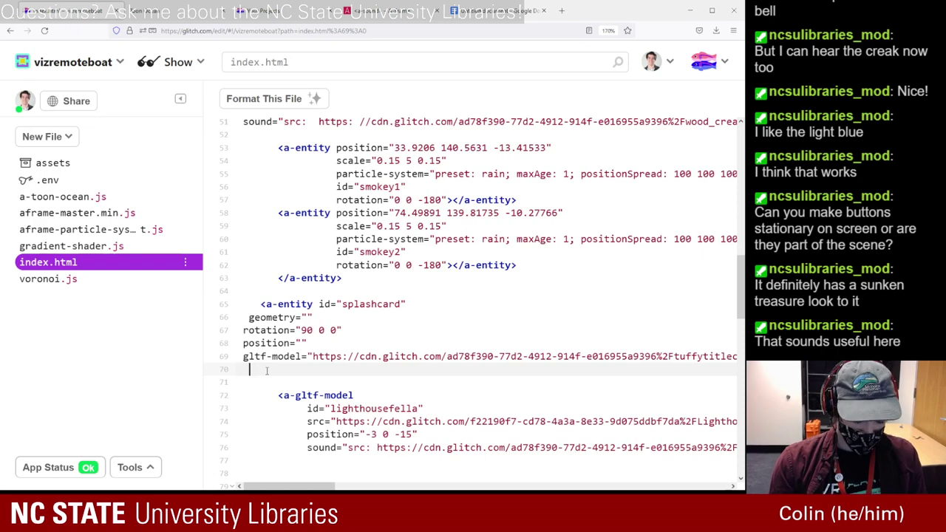
pyautogui.press('Up')
pyautogui.press('End')
pyautogui.press('Down')
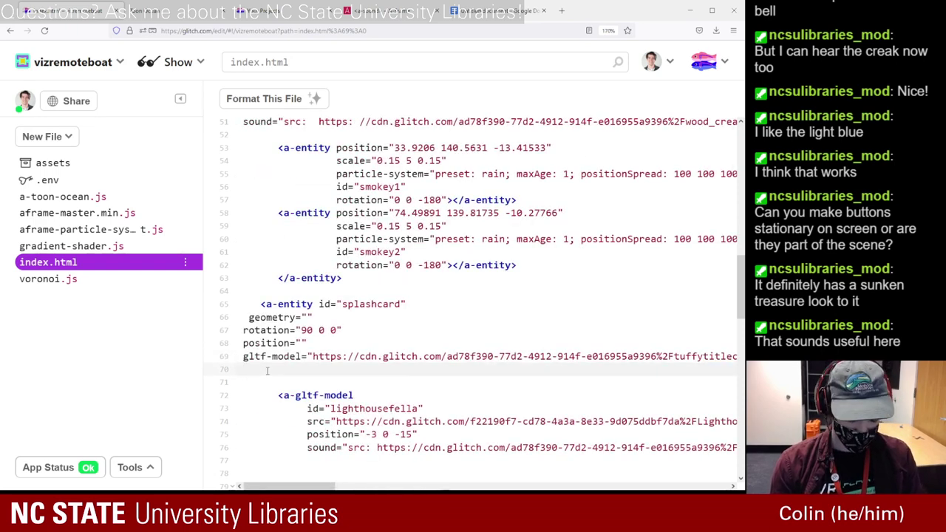
pyautogui.press('Return')
pyautogui.hotkey('ctrl', 'v')
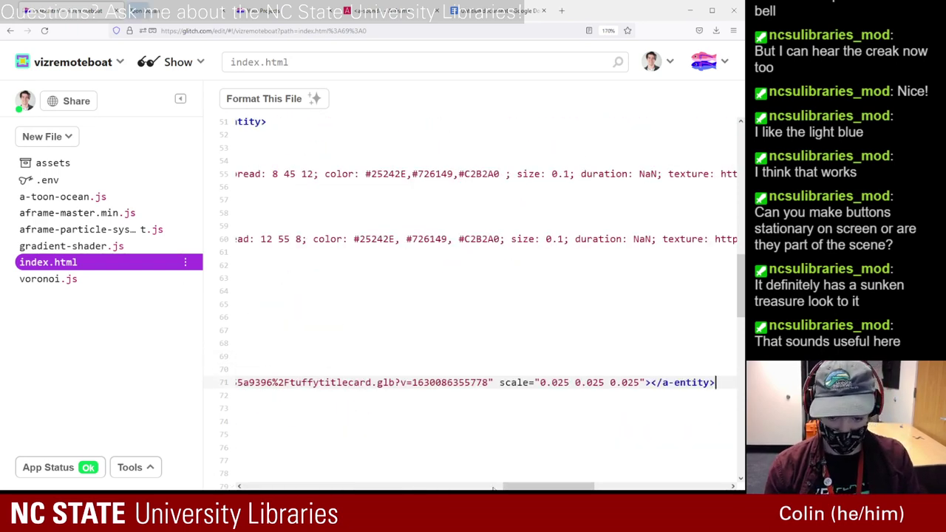
pyautogui.moveTo(547, 485); pyautogui.dragTo(360, 433)
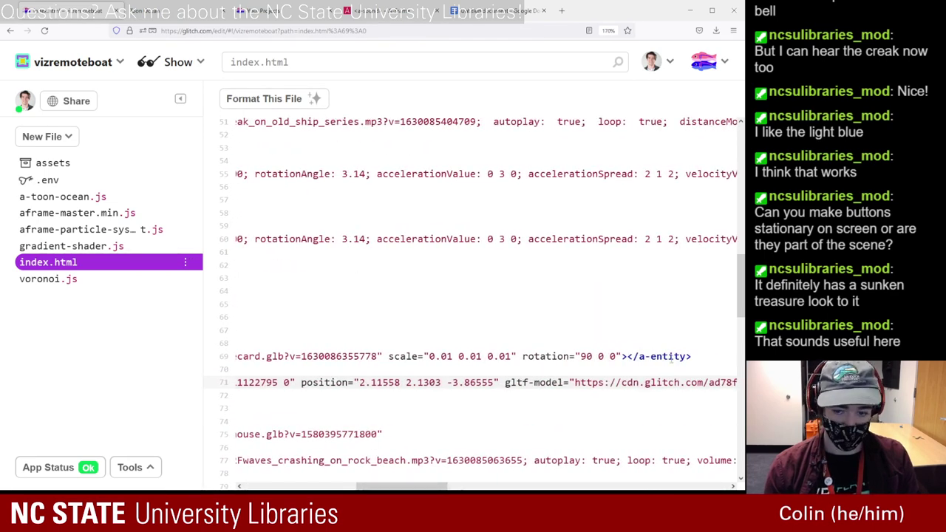
# - Delete the original splashcard entity above the pasted copy in index.html and check the live ocean scene
pyautogui.moveTo(671, 358); pyautogui.dragTo(2, 316)
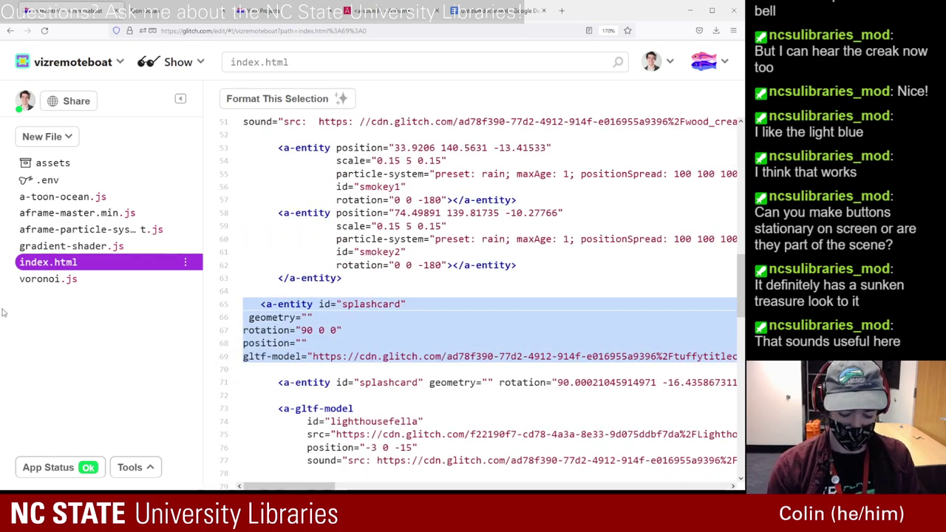
pyautogui.press('BackSpace')
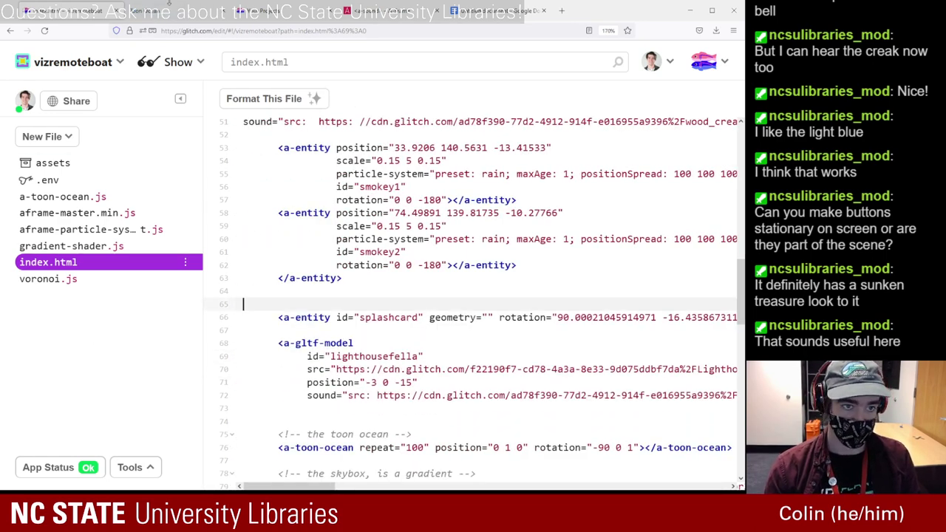
pyautogui.click(159, 10)
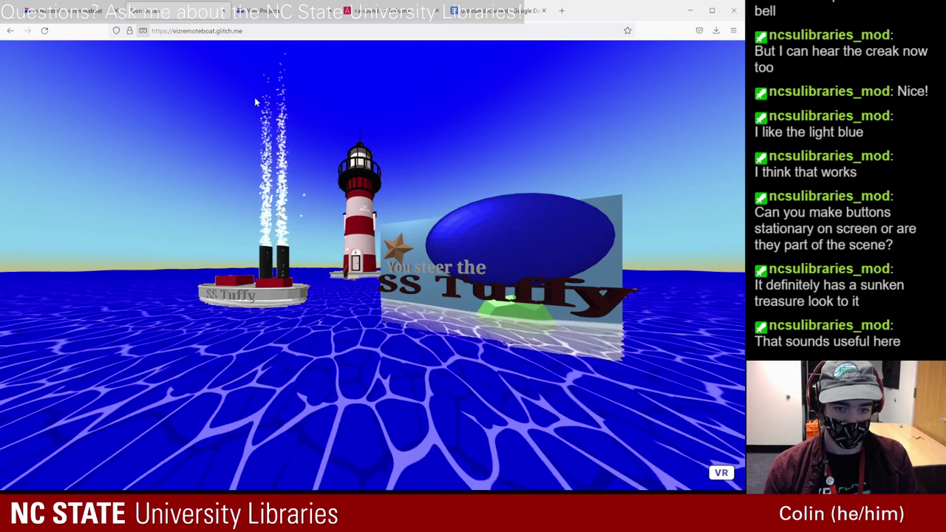
pyautogui.click(67, 10)
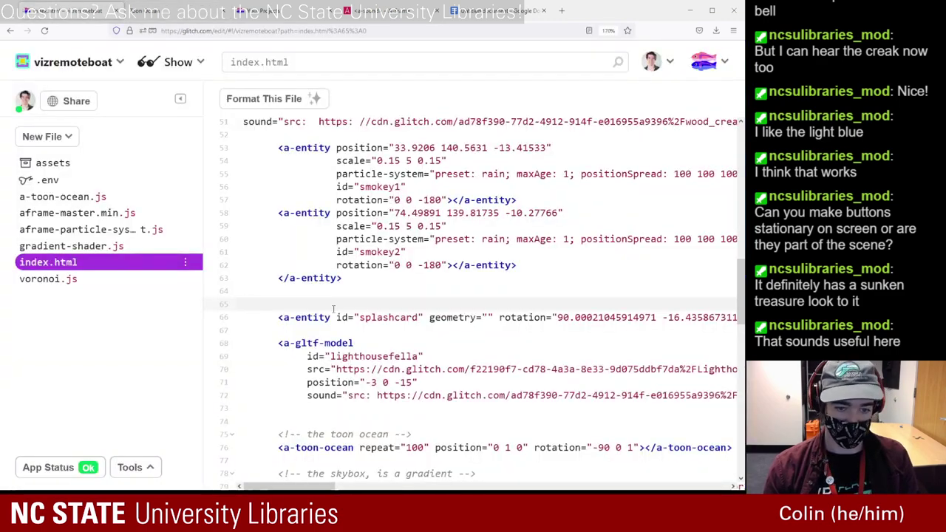
# - Split the pasted splashcard entity so geometry, rotation, position and gltf-model each start on their own line
pyautogui.click(427, 317)
pyautogui.press('Return')
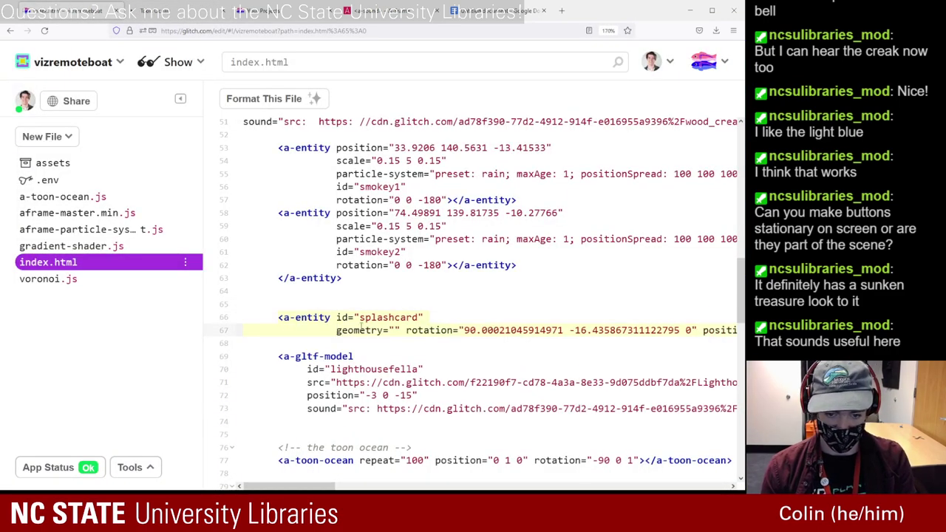
pyautogui.press('Return')
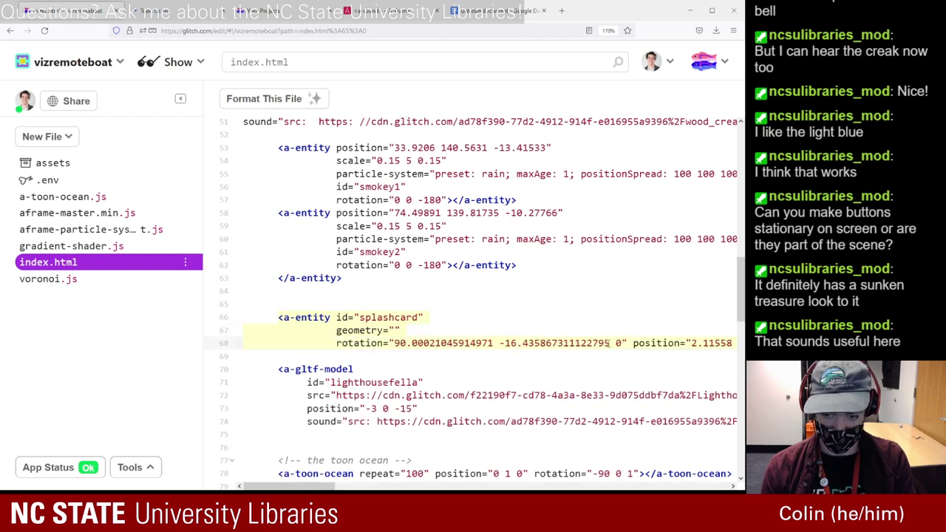
pyautogui.press('Return')
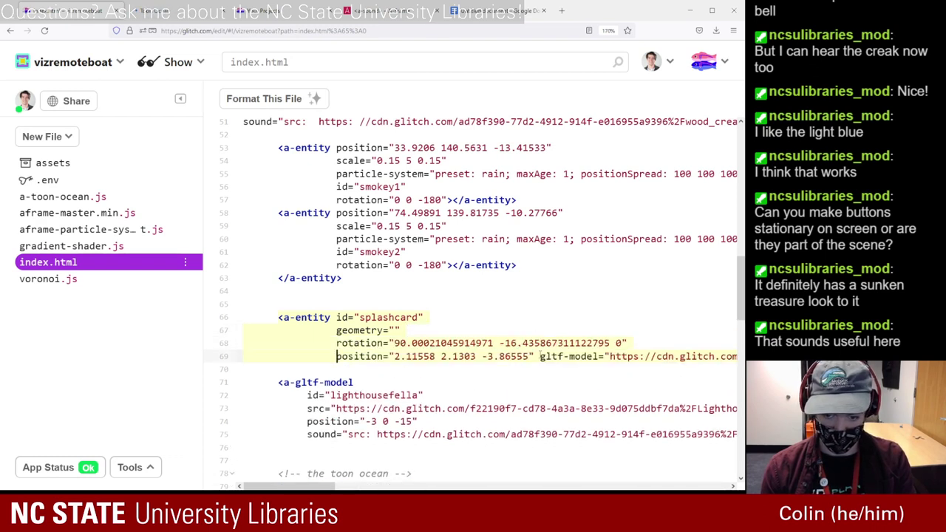
pyautogui.click(540, 357)
pyautogui.press('Return')
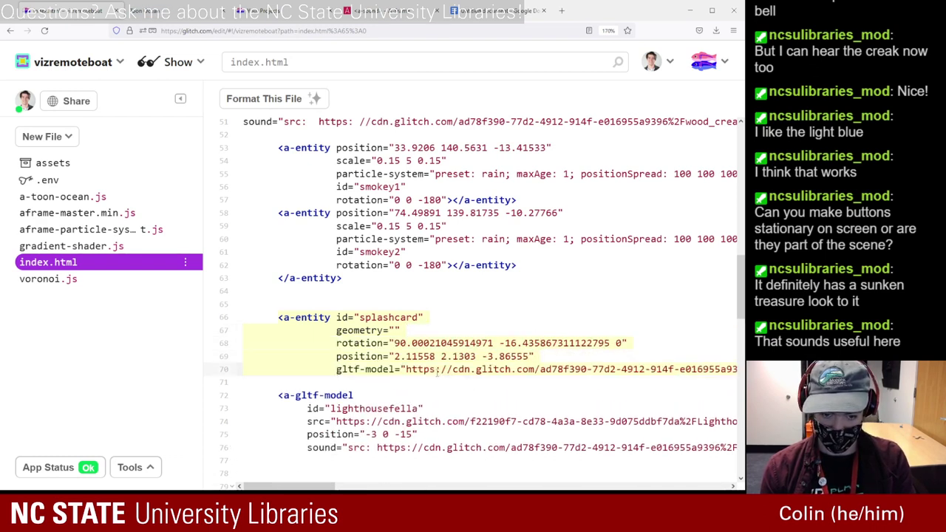
pyautogui.click(337, 330)
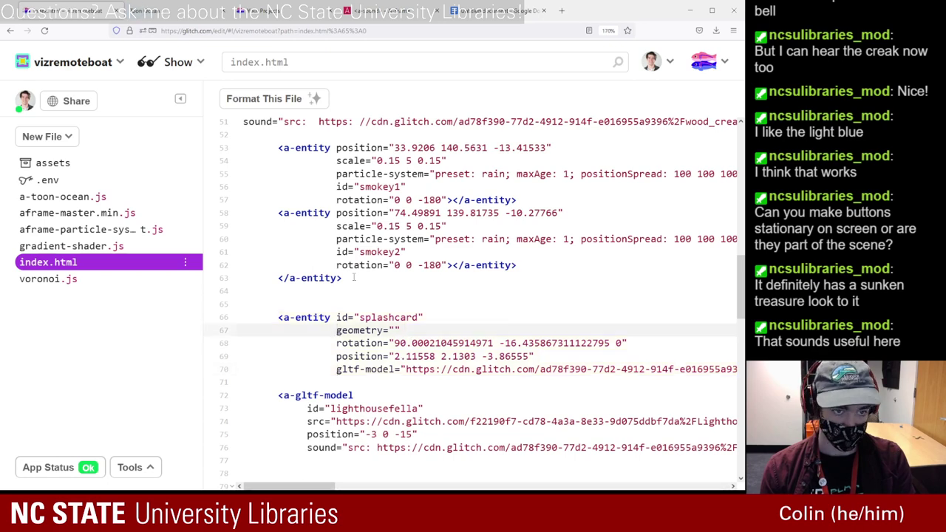
# - Search the A-Frame documentation for animation and open the Animation component page
pyautogui.click(392, 10)
pyautogui.click(58, 91)
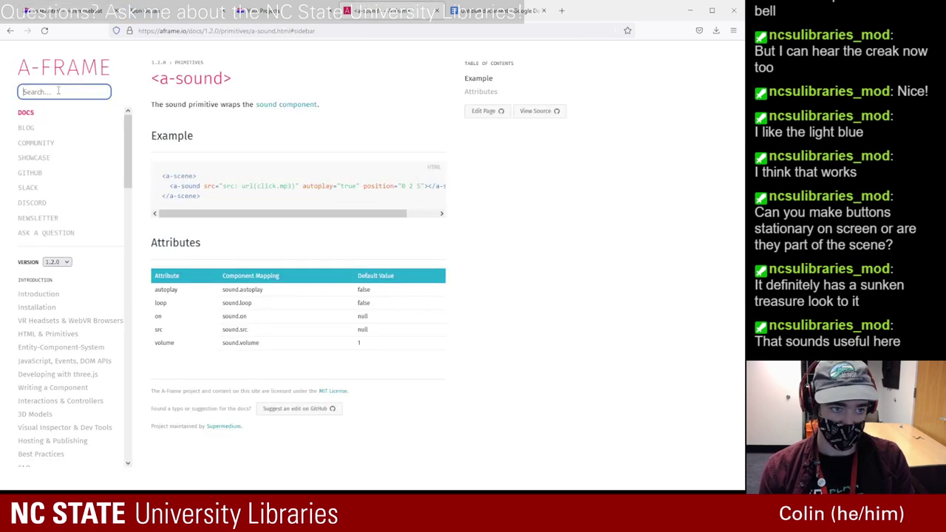
pyautogui.write('animatri')
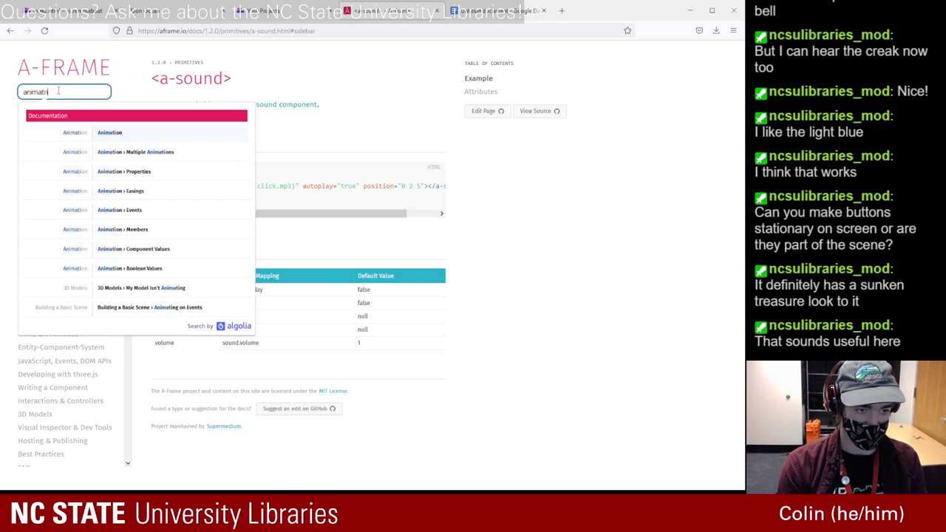
pyautogui.write('ti')
pyautogui.click(93, 135)
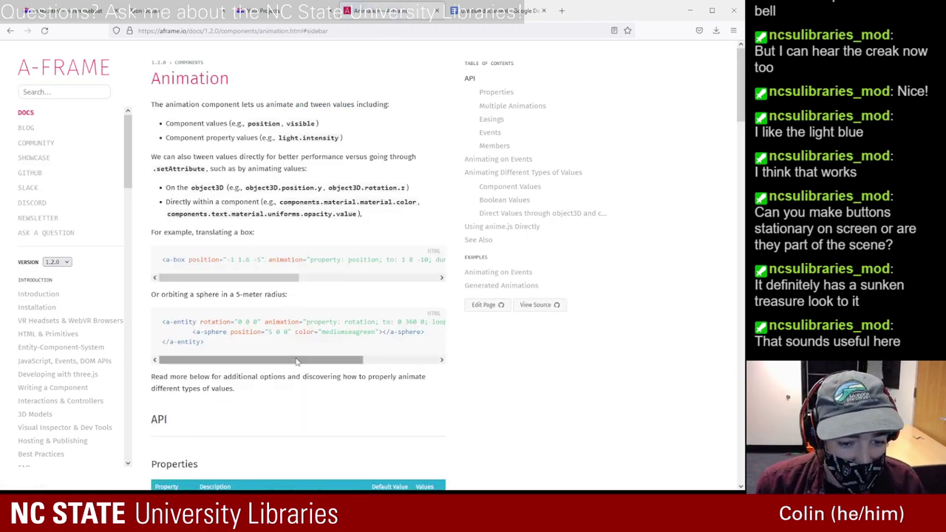
# - Copy the animation attribute from the documentation's box translation example and paste it on a new line below the splashcard's position in index.html
pyautogui.moveTo(320, 360); pyautogui.dragTo(394, 362)
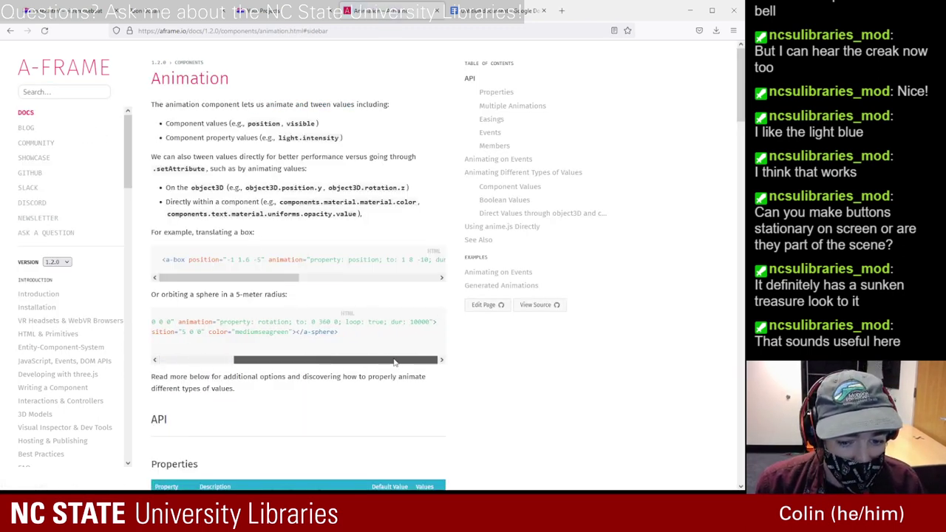
pyautogui.click(323, 283)
pyautogui.moveTo(375, 282); pyautogui.dragTo(384, 281)
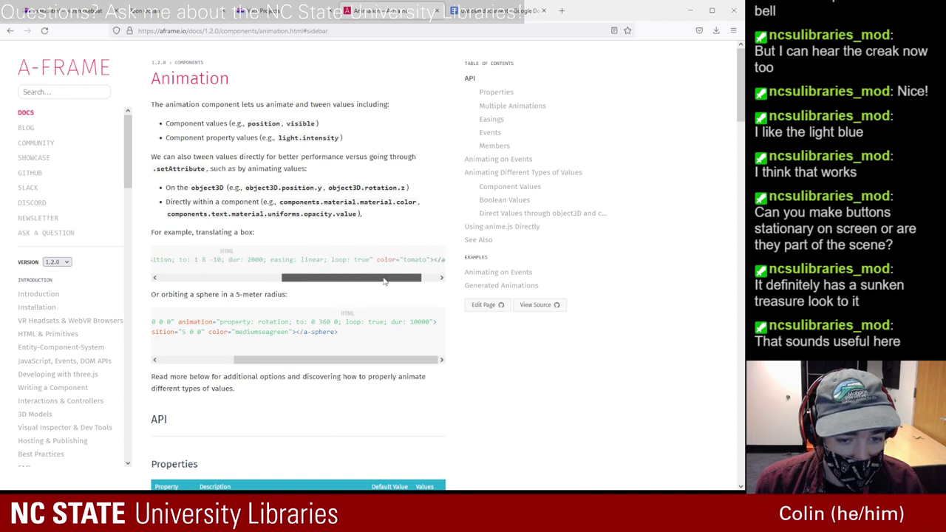
pyautogui.moveTo(292, 278); pyautogui.dragTo(403, 268)
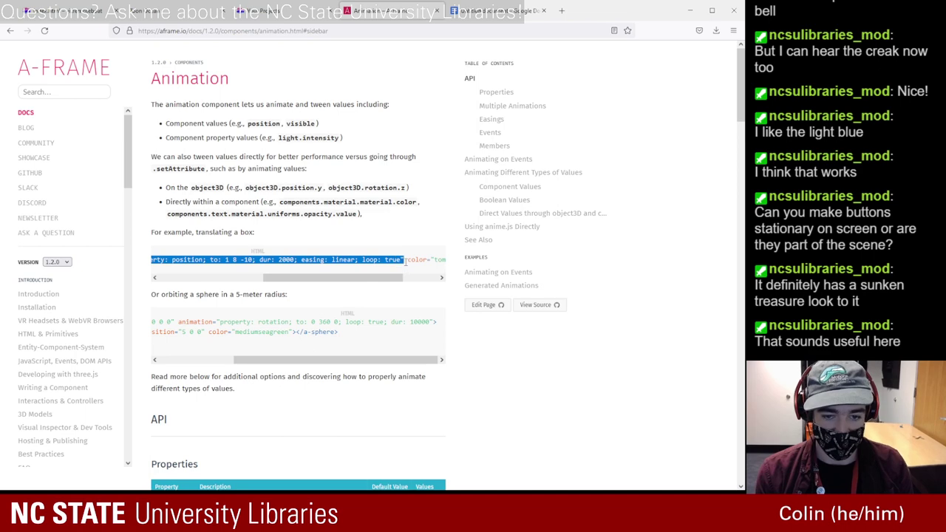
pyautogui.click(70, 10)
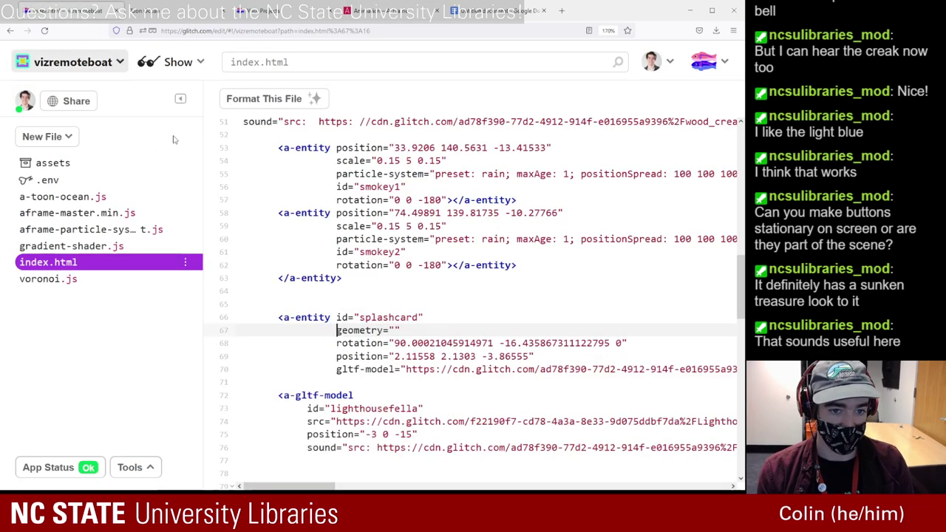
pyautogui.click(335, 369)
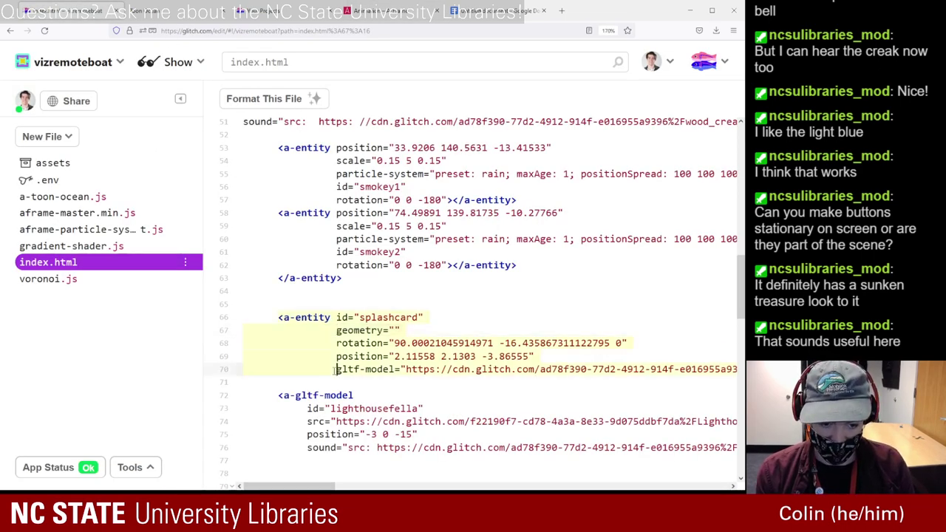
pyautogui.click(535, 356)
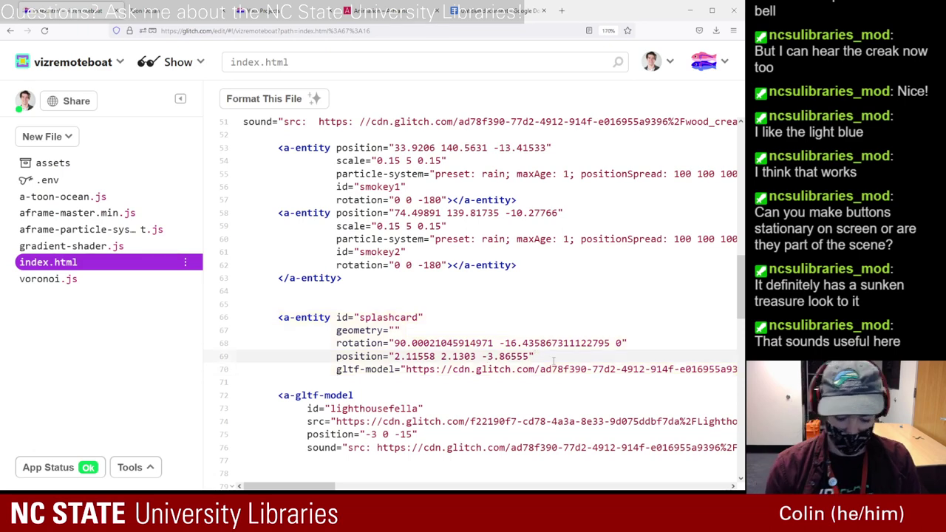
pyautogui.press('Return')
pyautogui.write('animation="property: position; to: 1 8 -10; dur: 2000; easing: linear; loop: true"')
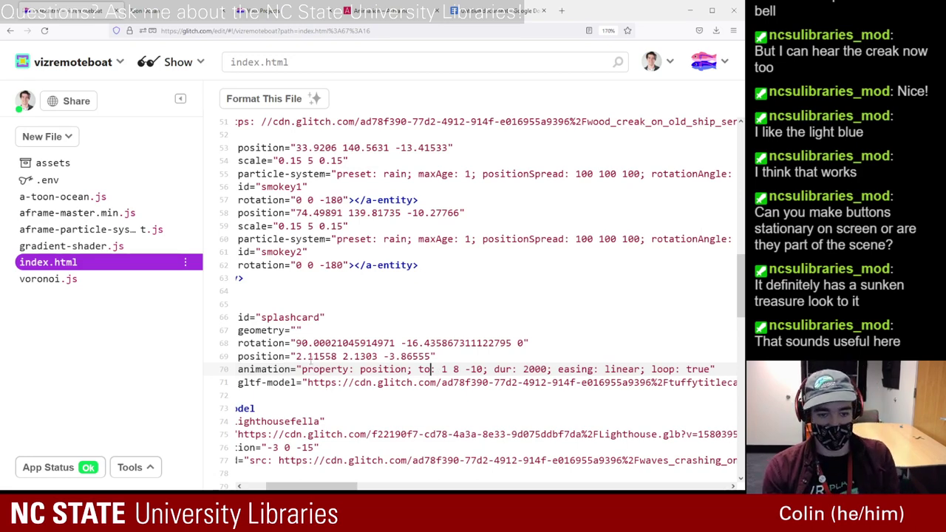
# - Replace the splashcard animation's target coordinates, entering 2.12 for x and 6 for y
pyautogui.moveTo(443, 369); pyautogui.dragTo(484, 369)
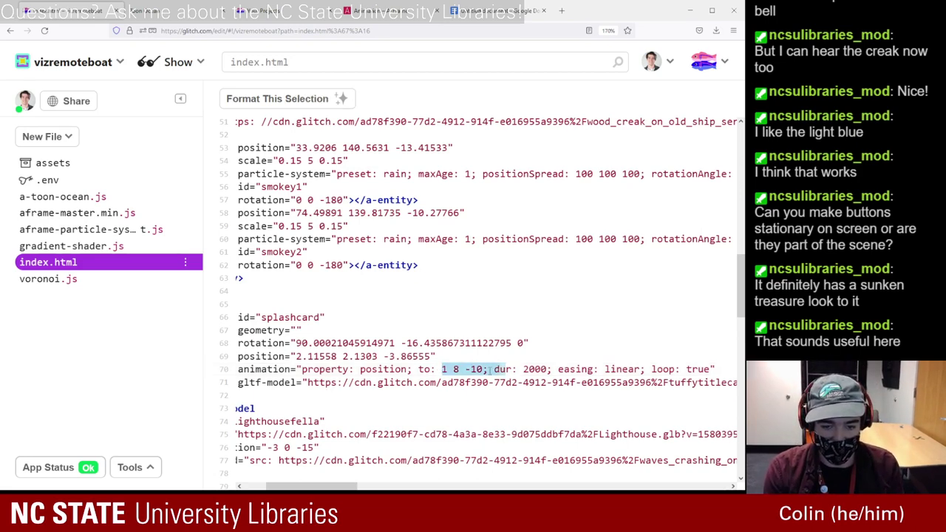
pyautogui.write('2.1')
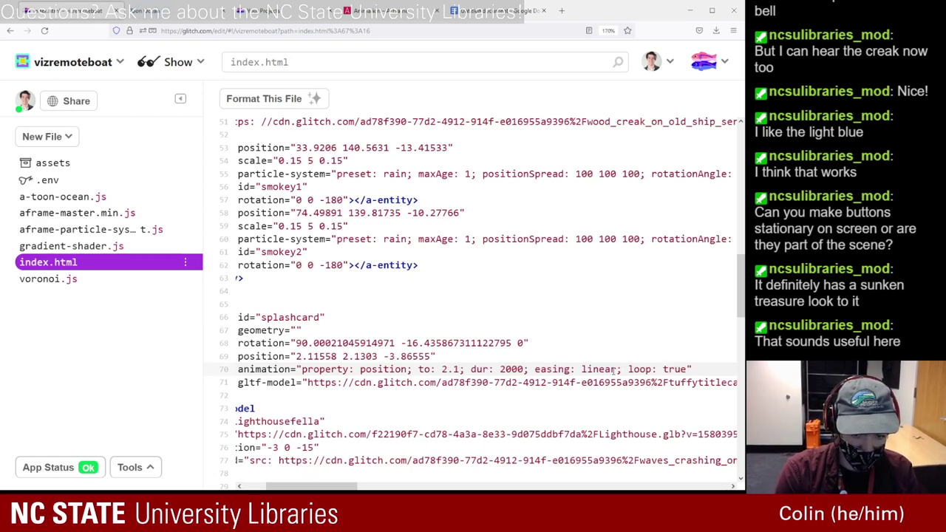
pyautogui.write('2')
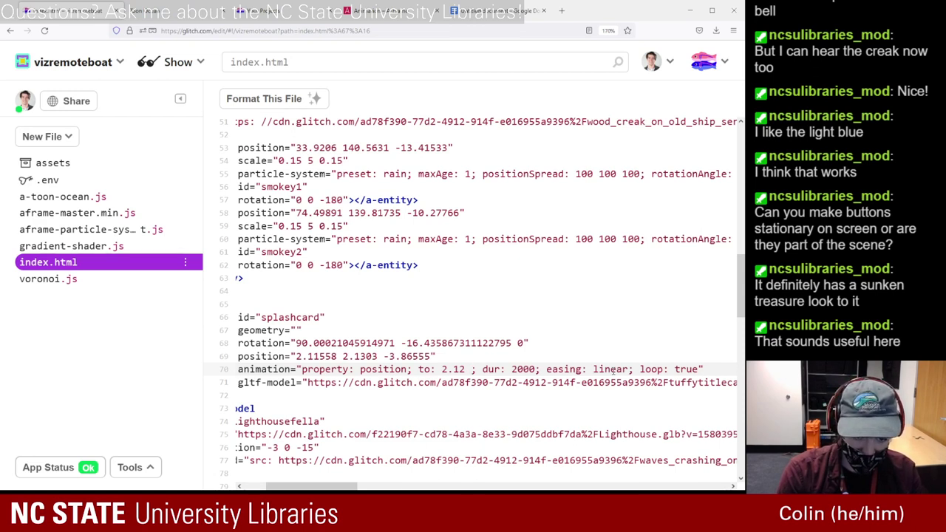
pyautogui.write('6')
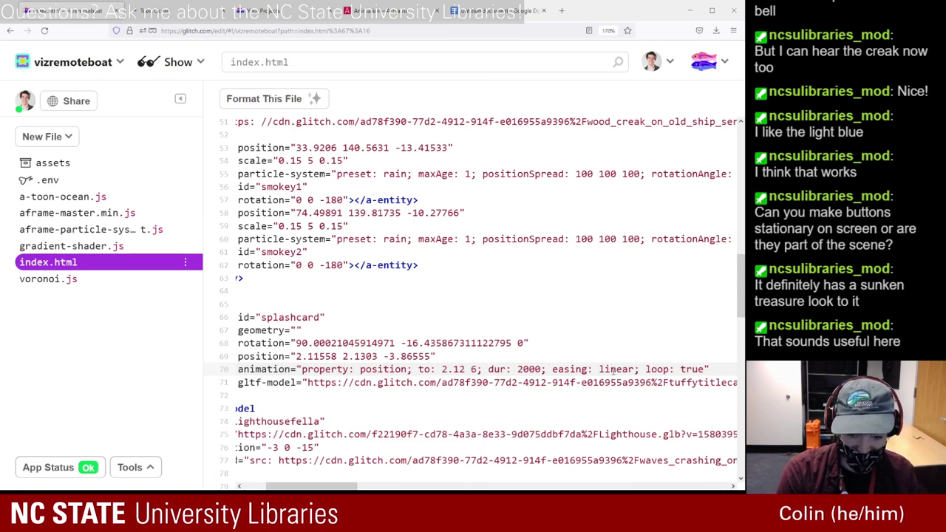